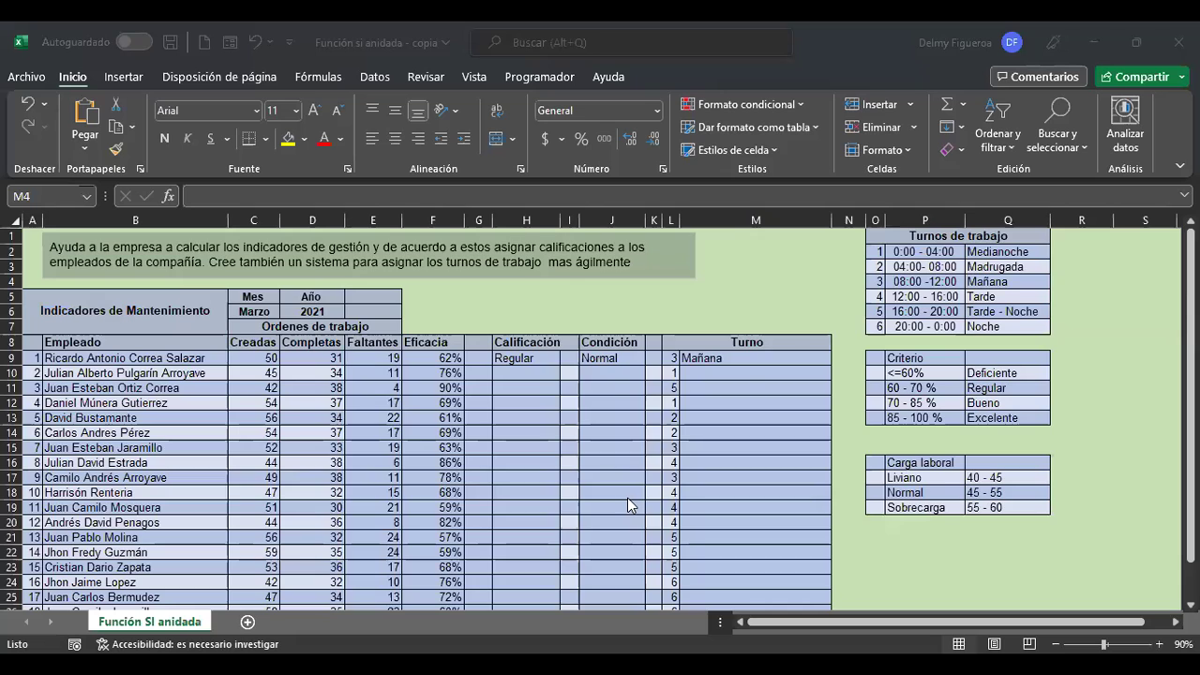
Read the exercise statement above the maintenance indicators table.
scroll(655, 445, up, 2)
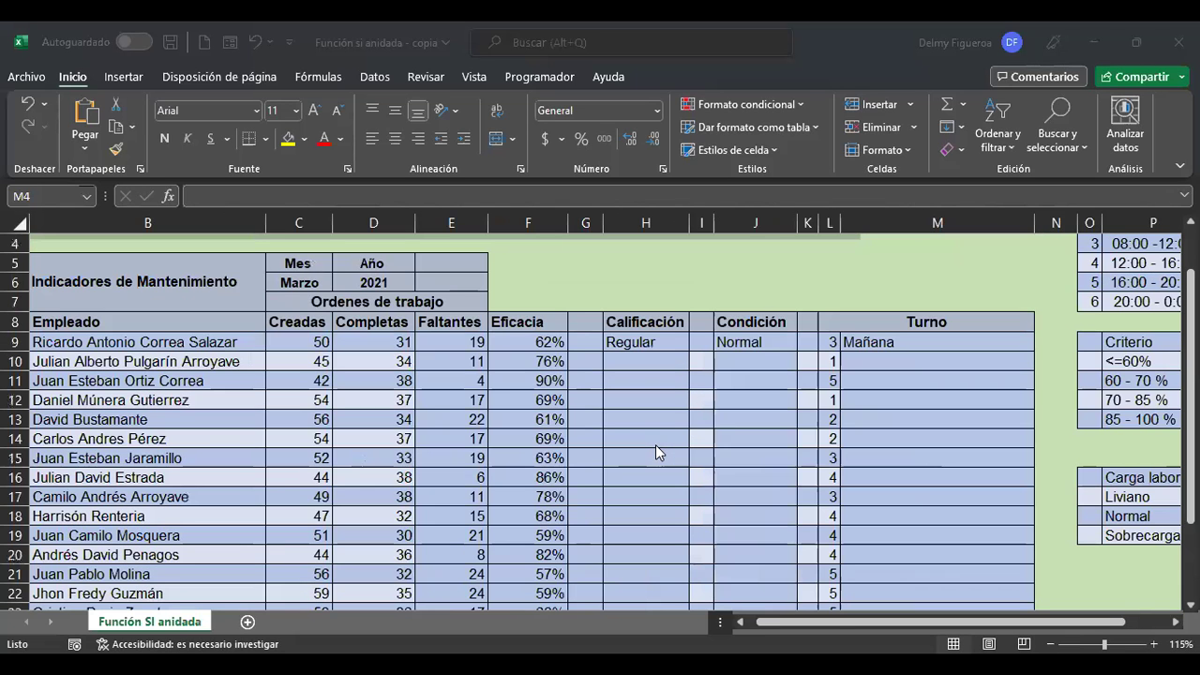
click(956, 290)
key(ctrl+Home)
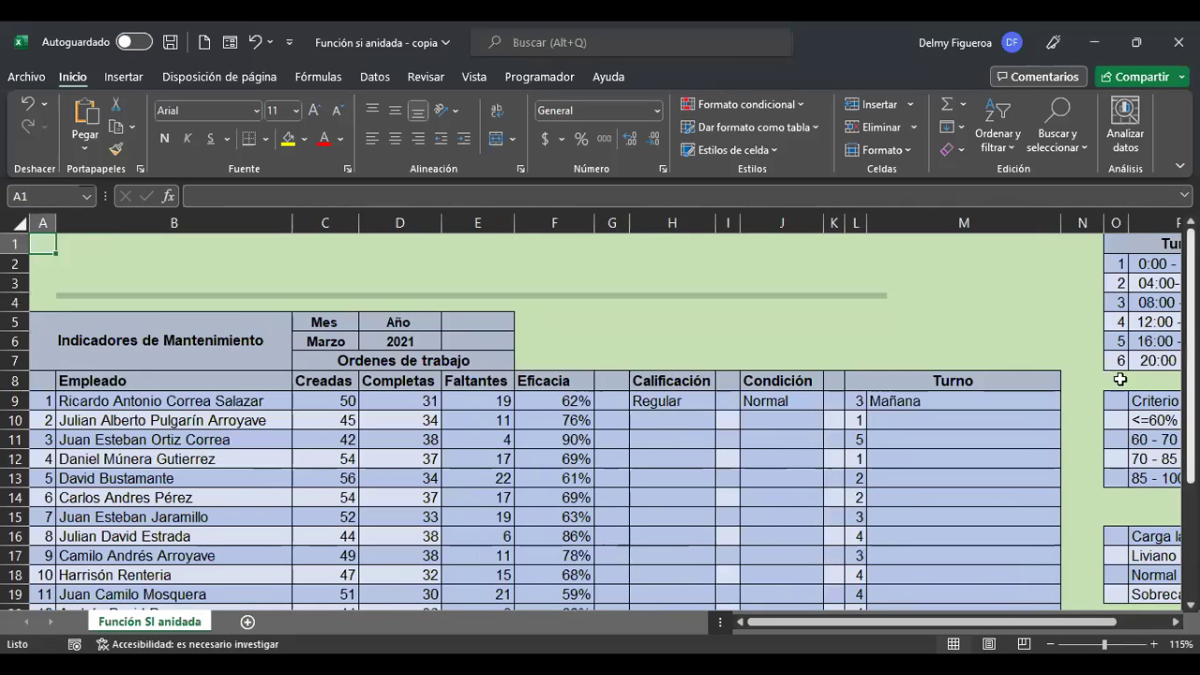
click(902, 340)
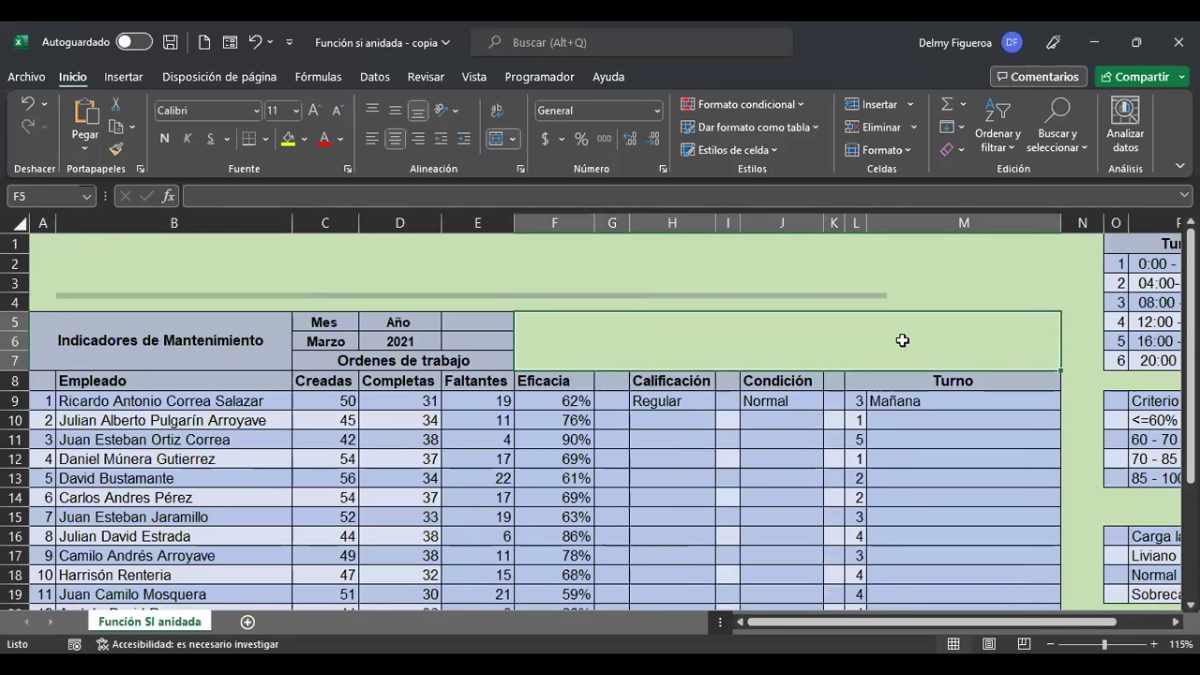
key(ctrl+Home)
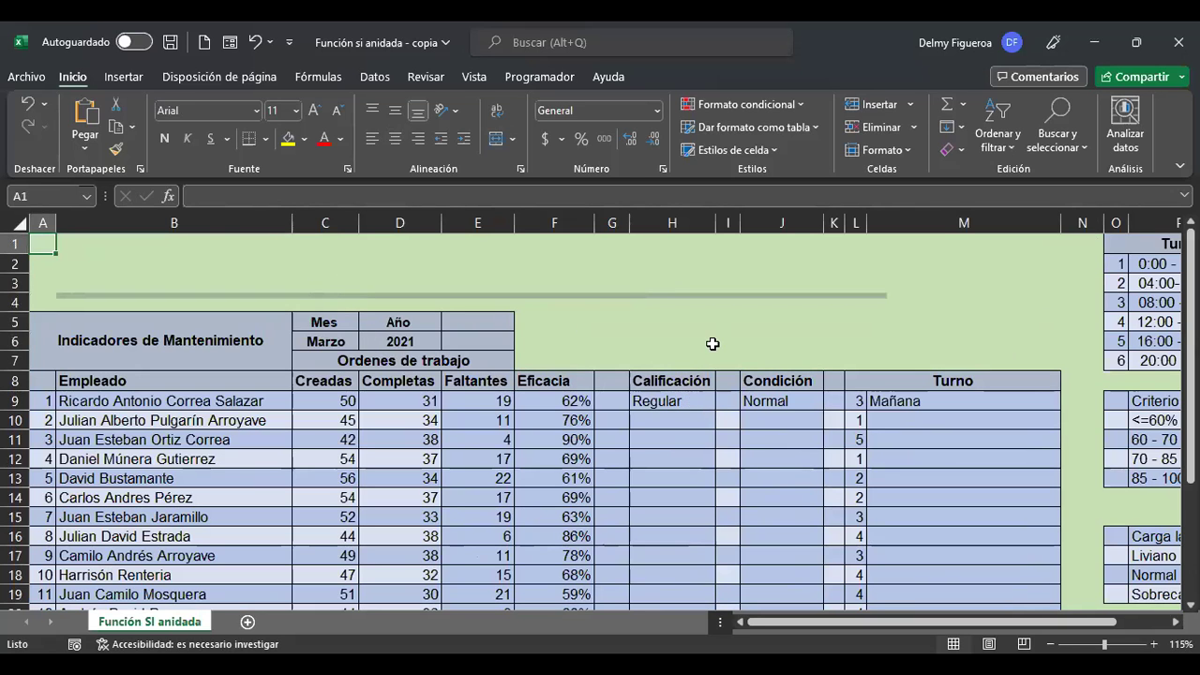
ctrl+scroll(684, 395, down, 1)
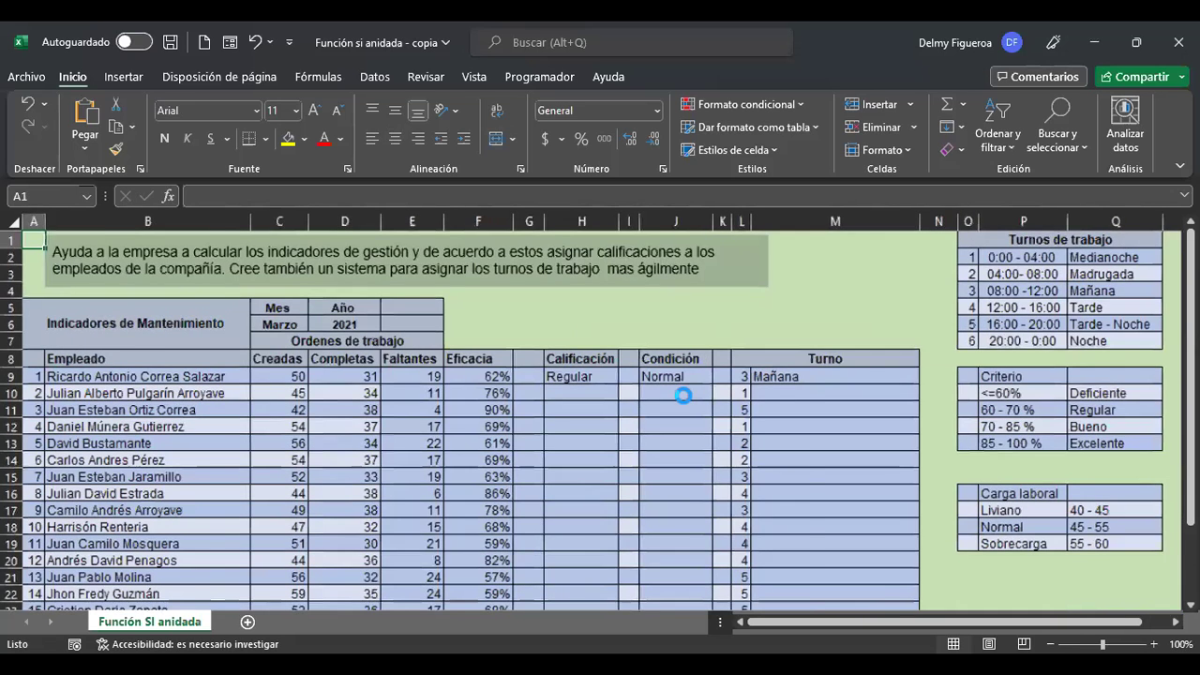
ctrl+scroll(683, 394, up, 4)
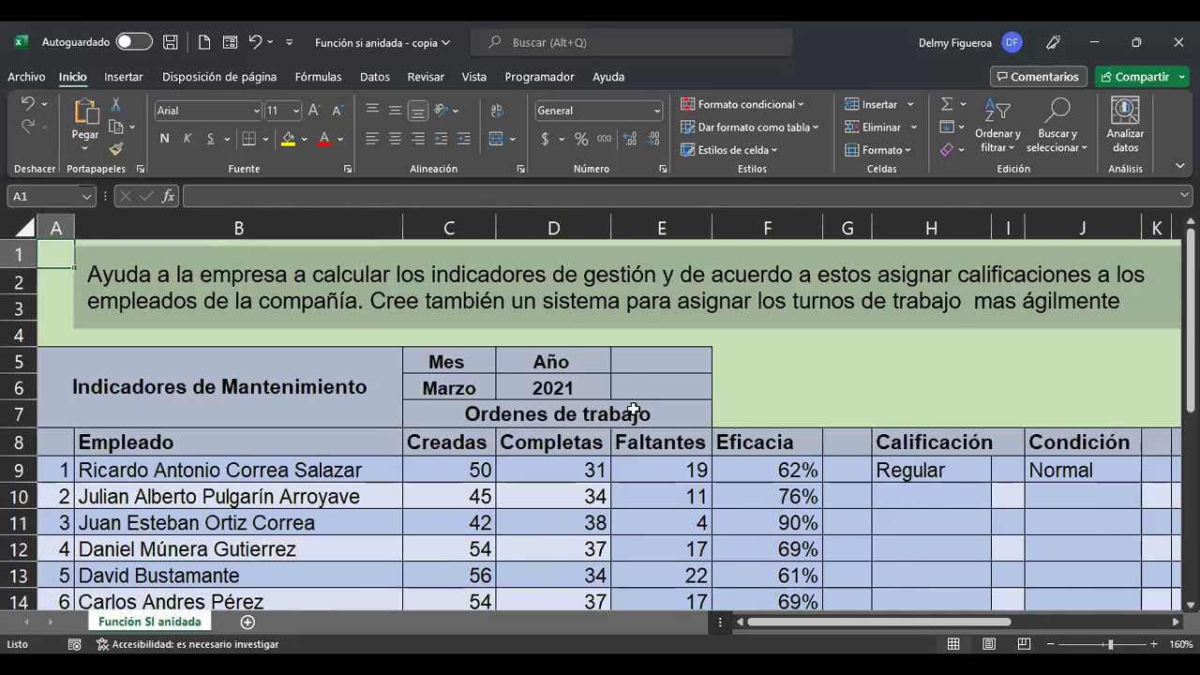
ctrl+scroll(634, 410, down, 1)
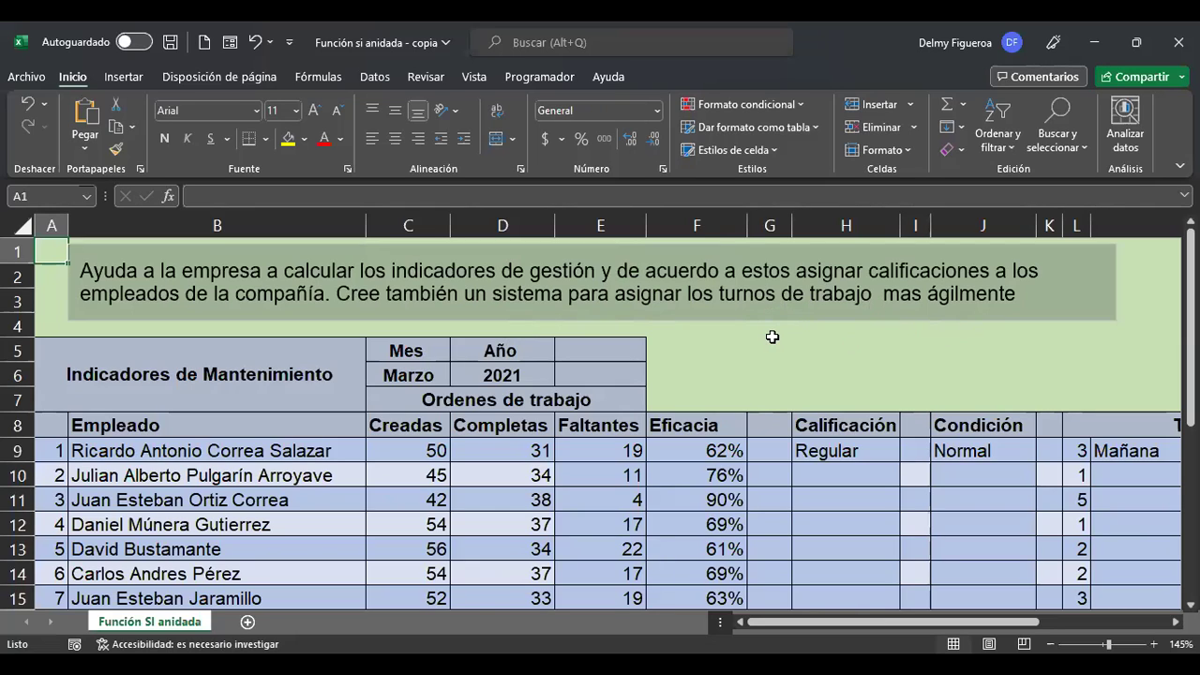
Review the table's title, month, year and work-order headings, plus the first employee's name and created and completed orders.
click(269, 382)
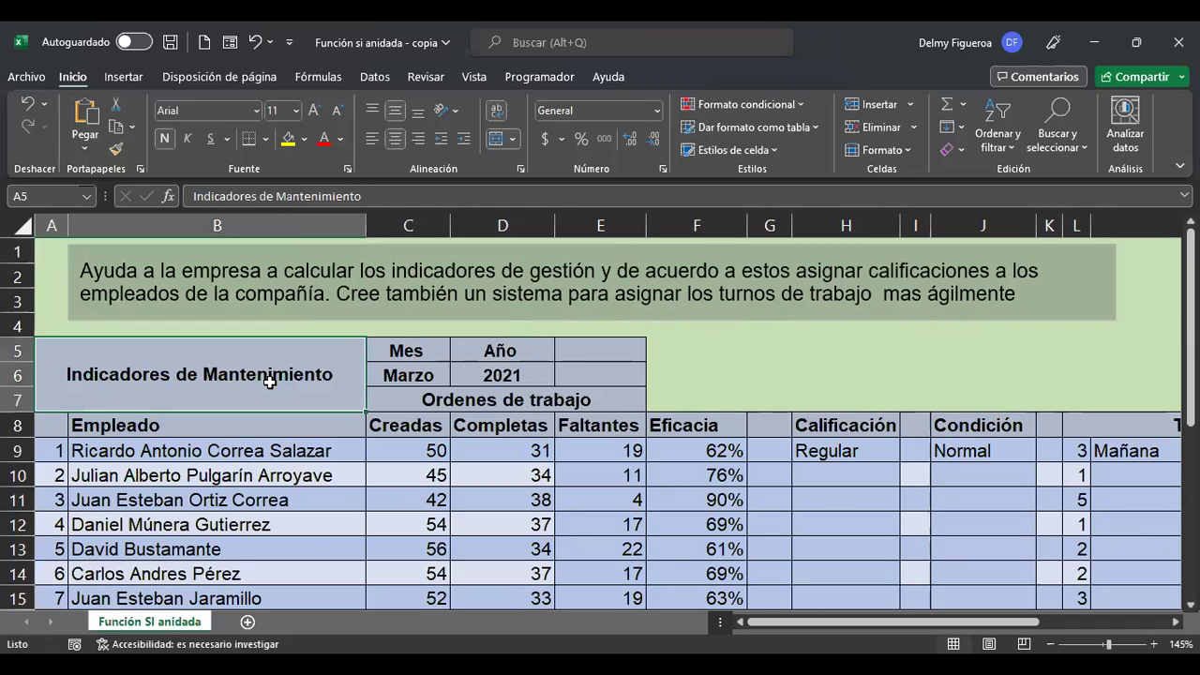
click(431, 374)
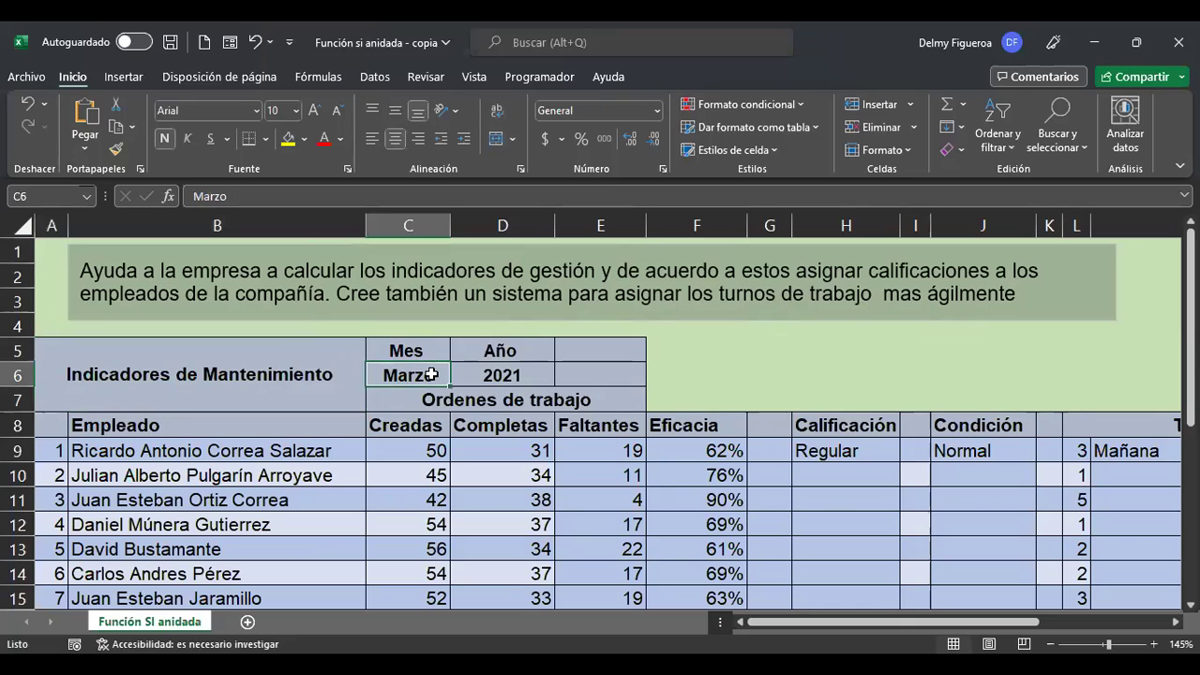
click(539, 371)
click(438, 399)
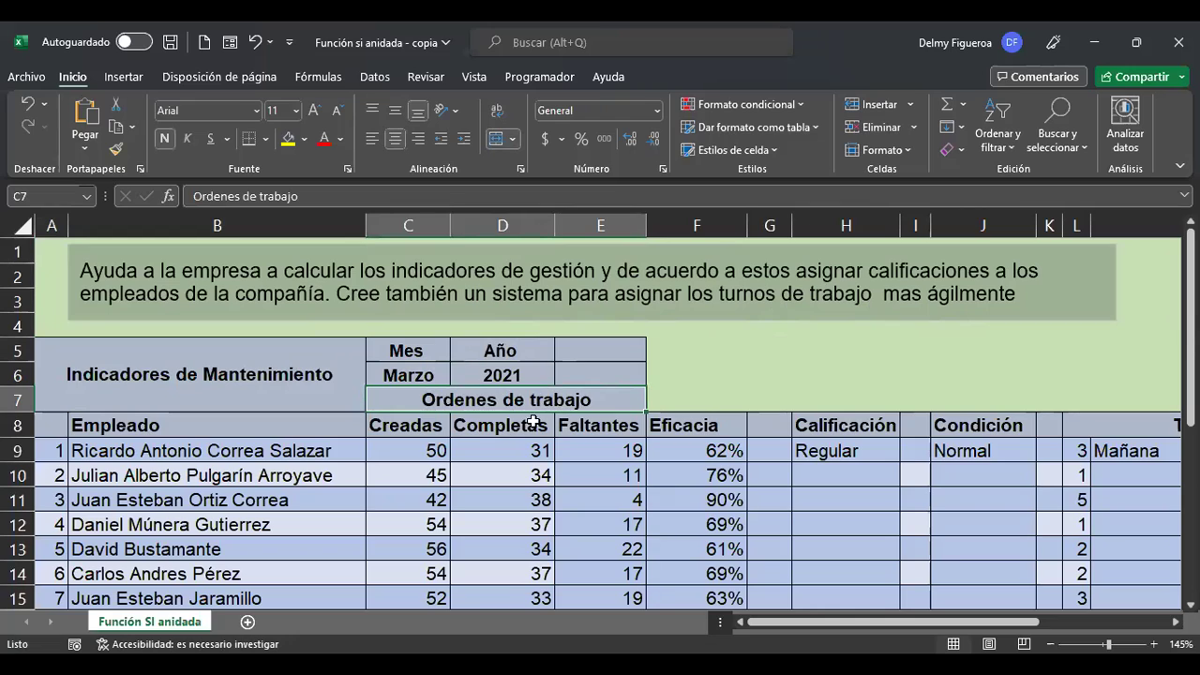
click(300, 452)
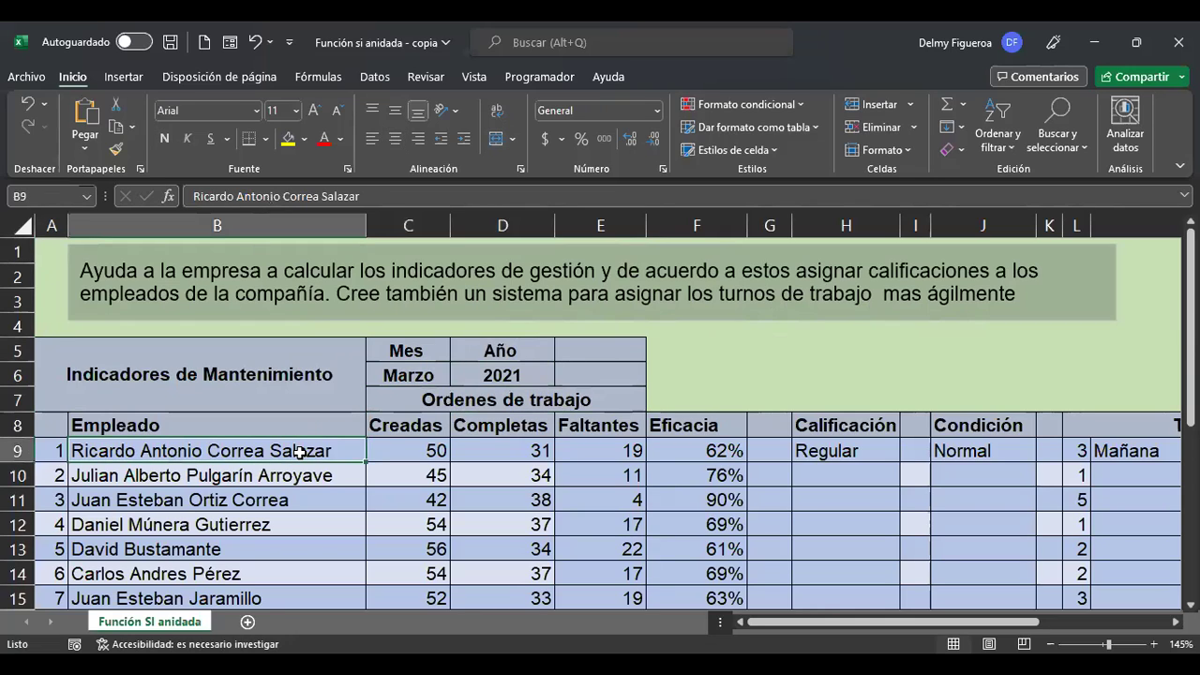
click(417, 446)
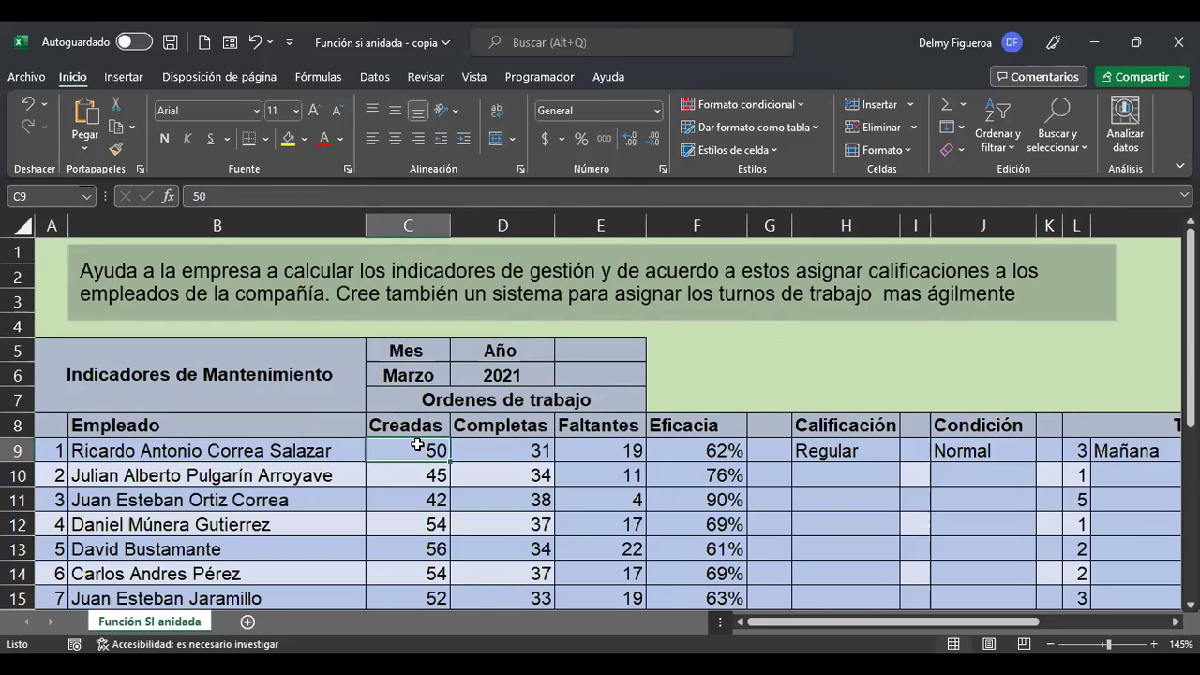
click(502, 445)
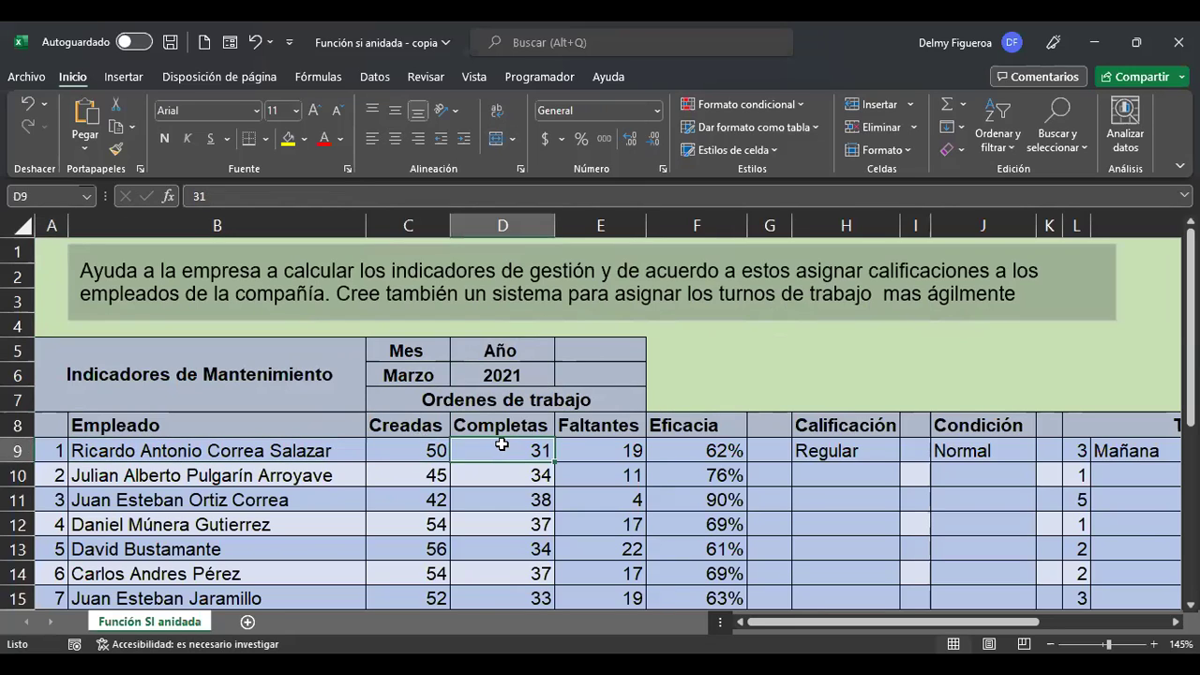
Inspect the formulas for missing orders in E9 and efficiency in F9, leaving both cells unedited.
click(609, 453)
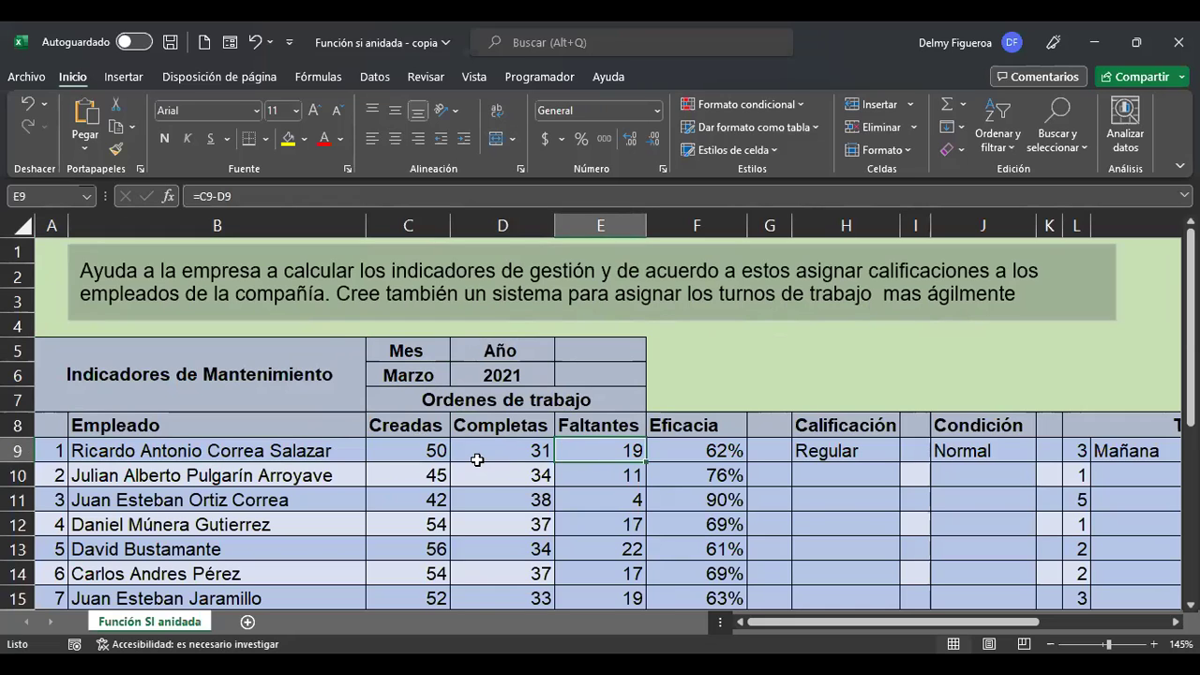
double_click(614, 452)
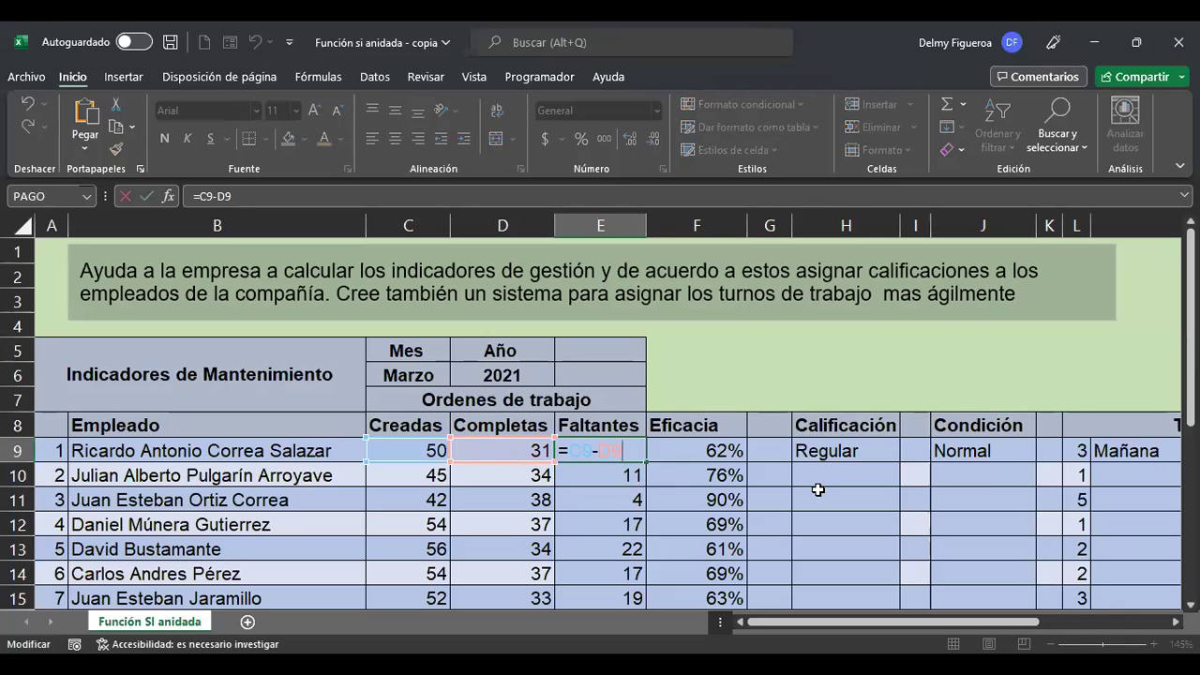
key(Return)
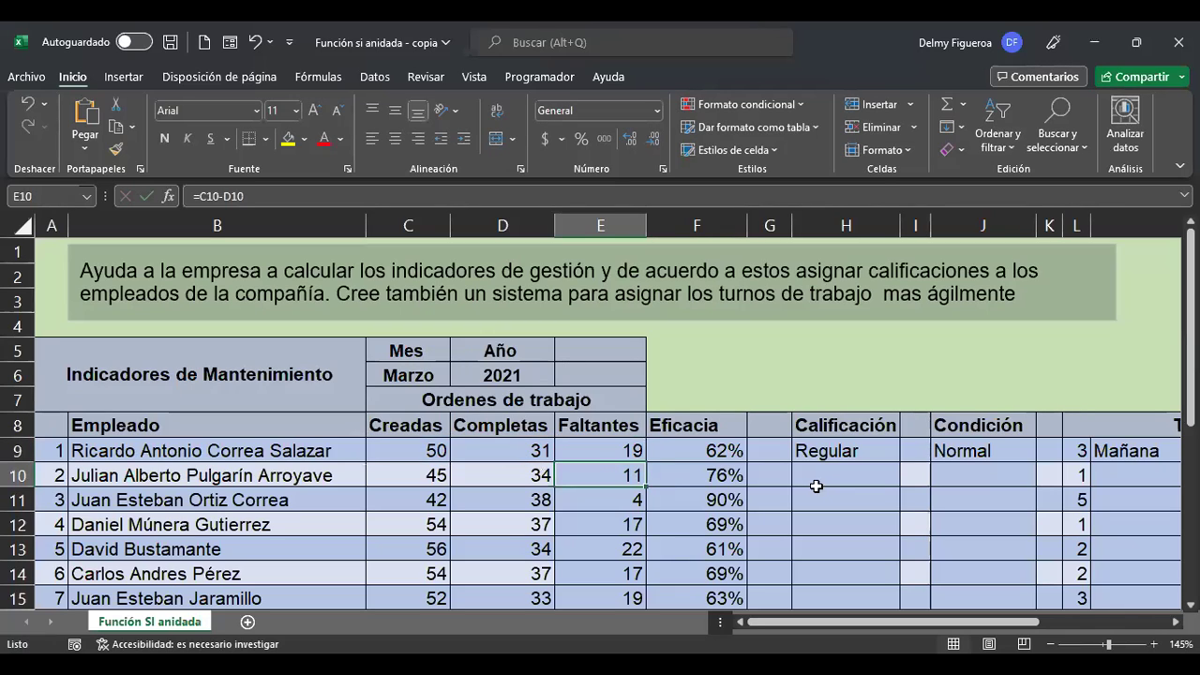
click(699, 448)
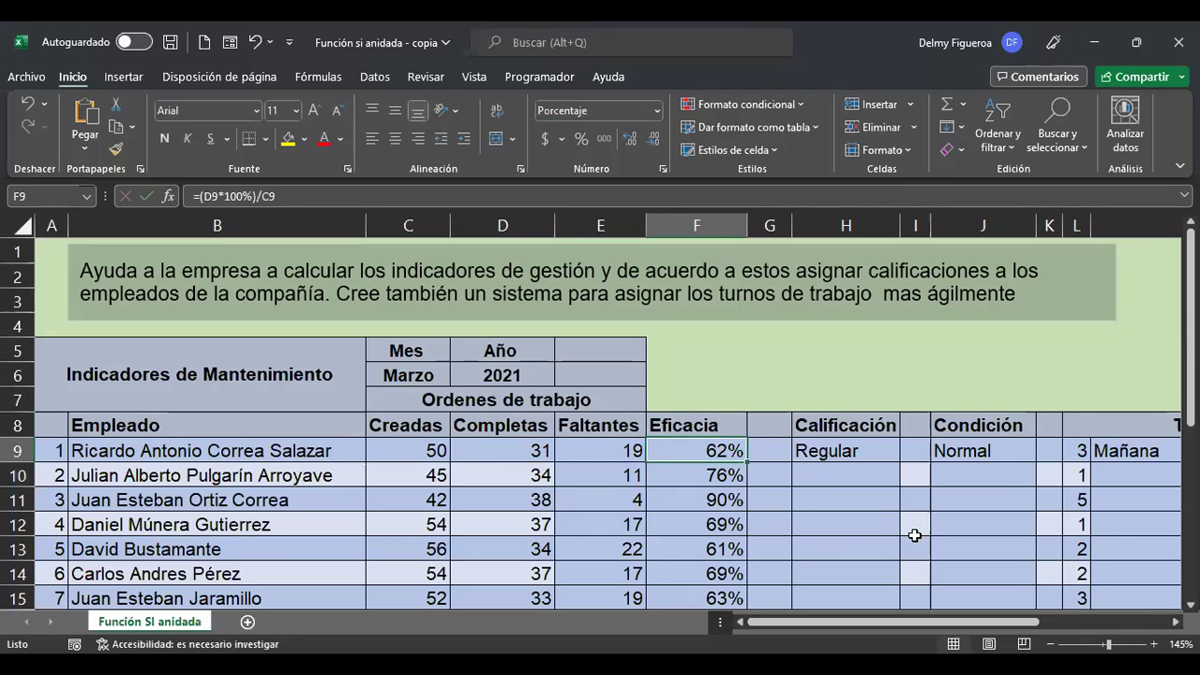
key(F2)
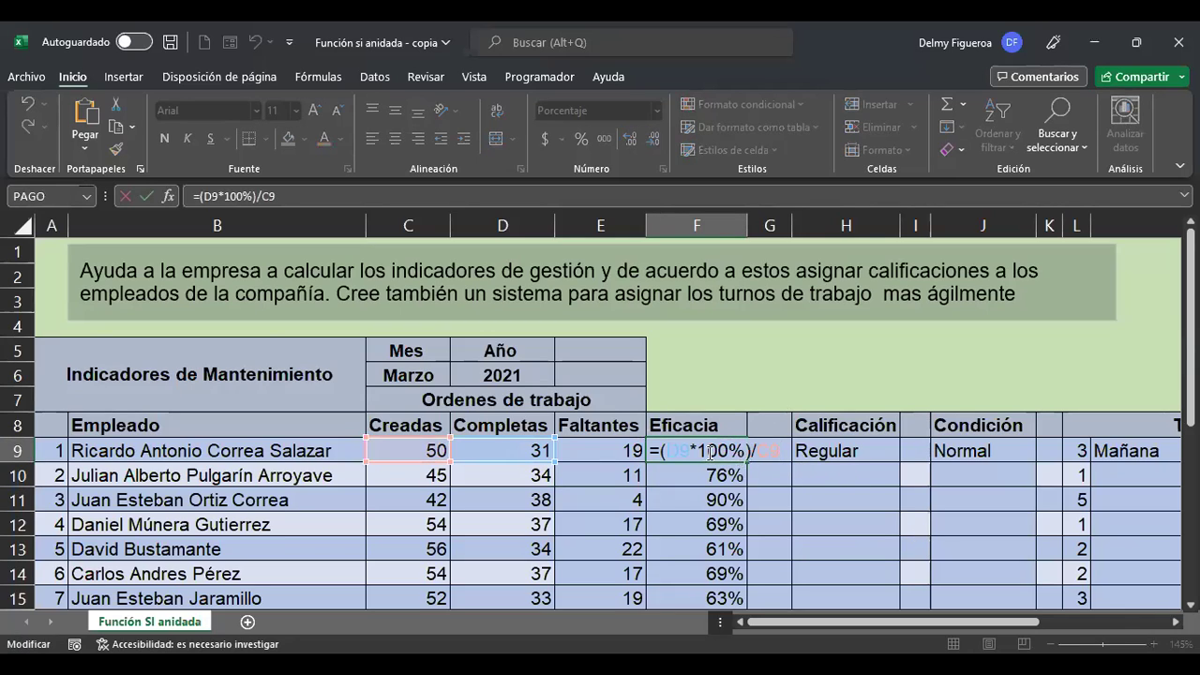
double_click(679, 451)
key(Return)
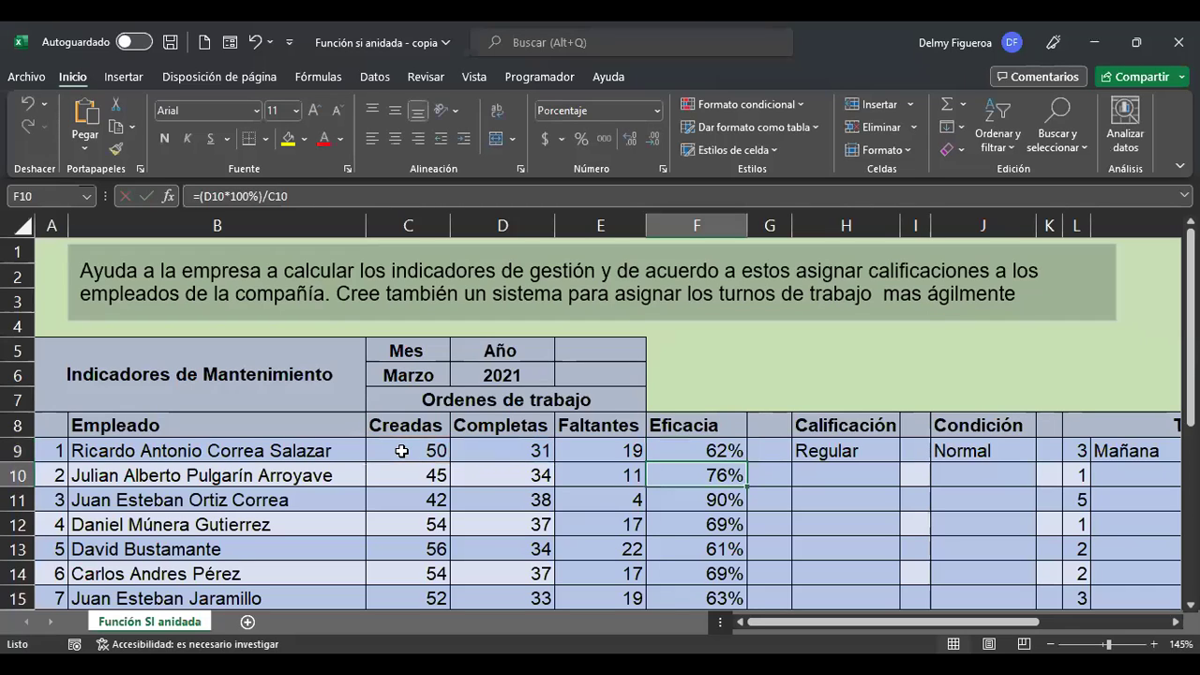
Break the nested SI formula in H9 into separate lines, one for each SI condition.
click(880, 450)
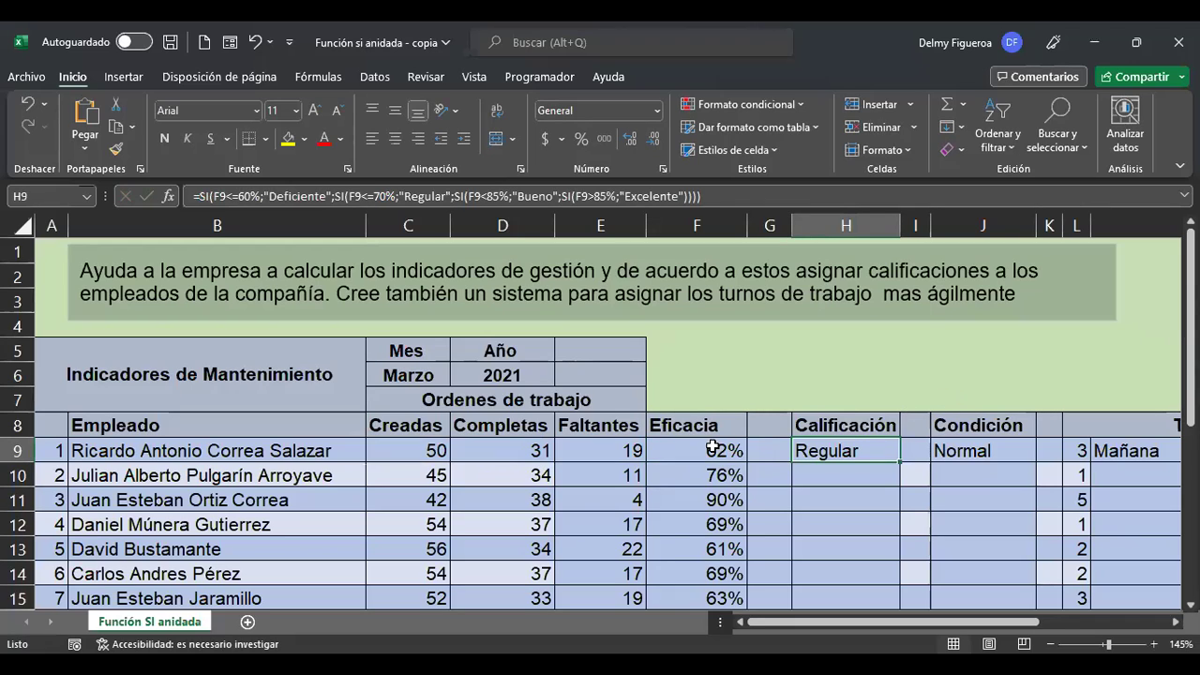
double_click(870, 450)
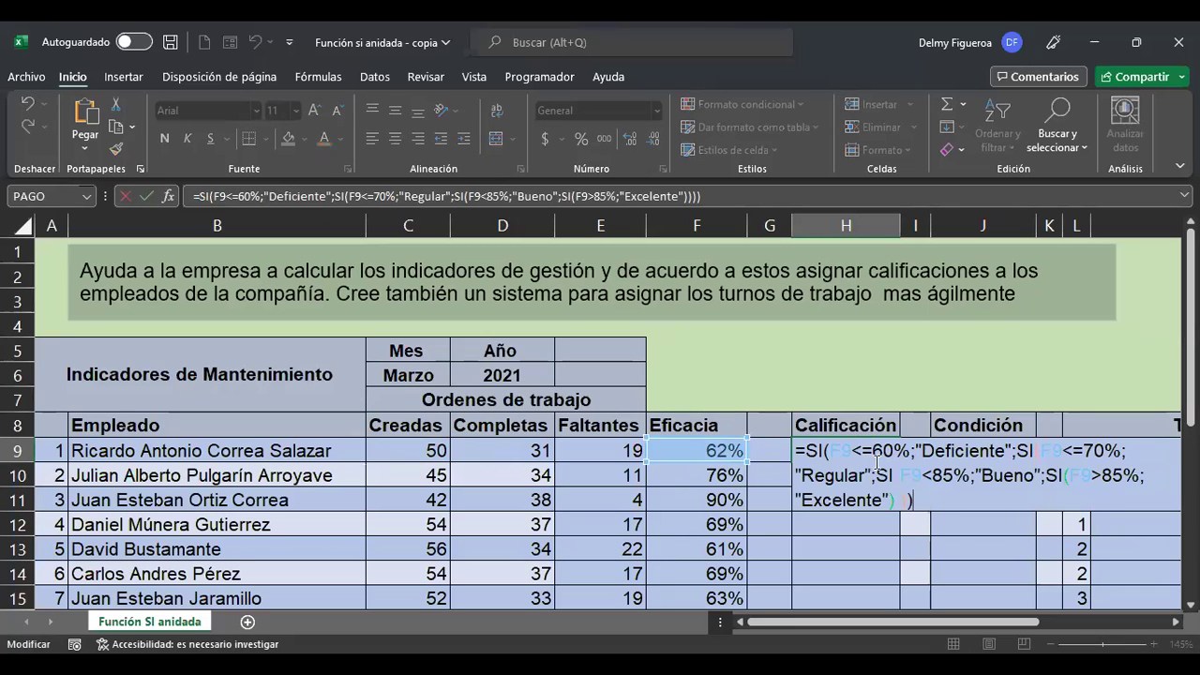
click(1020, 451)
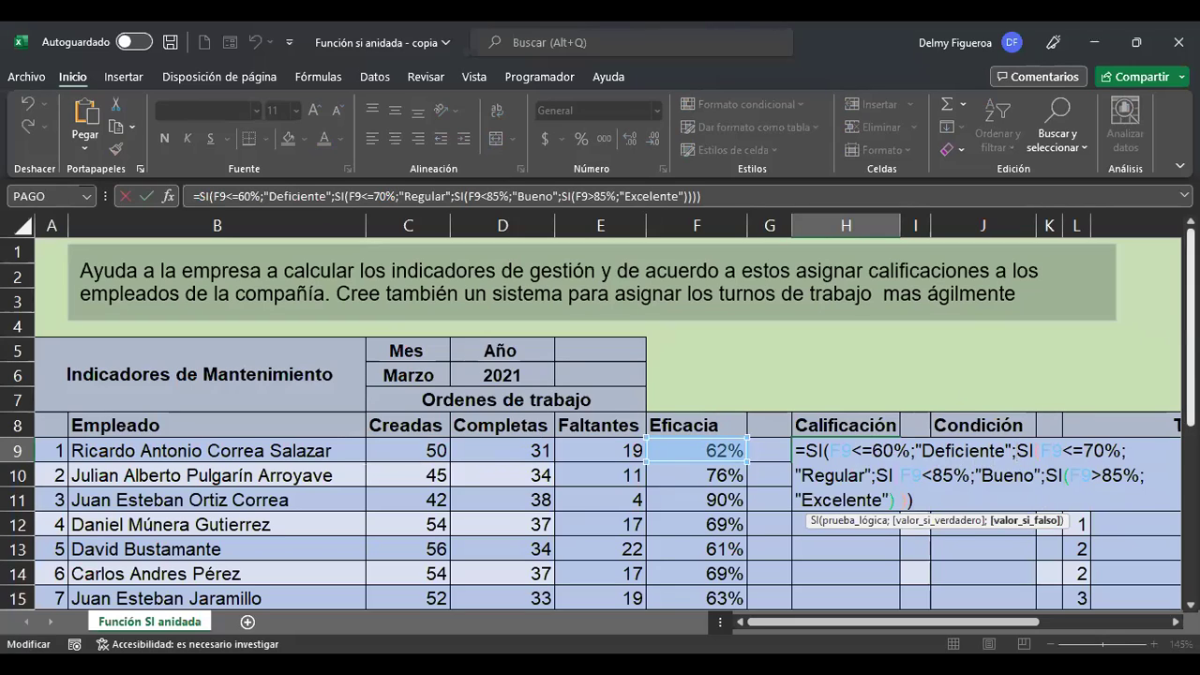
key(alt+Return)
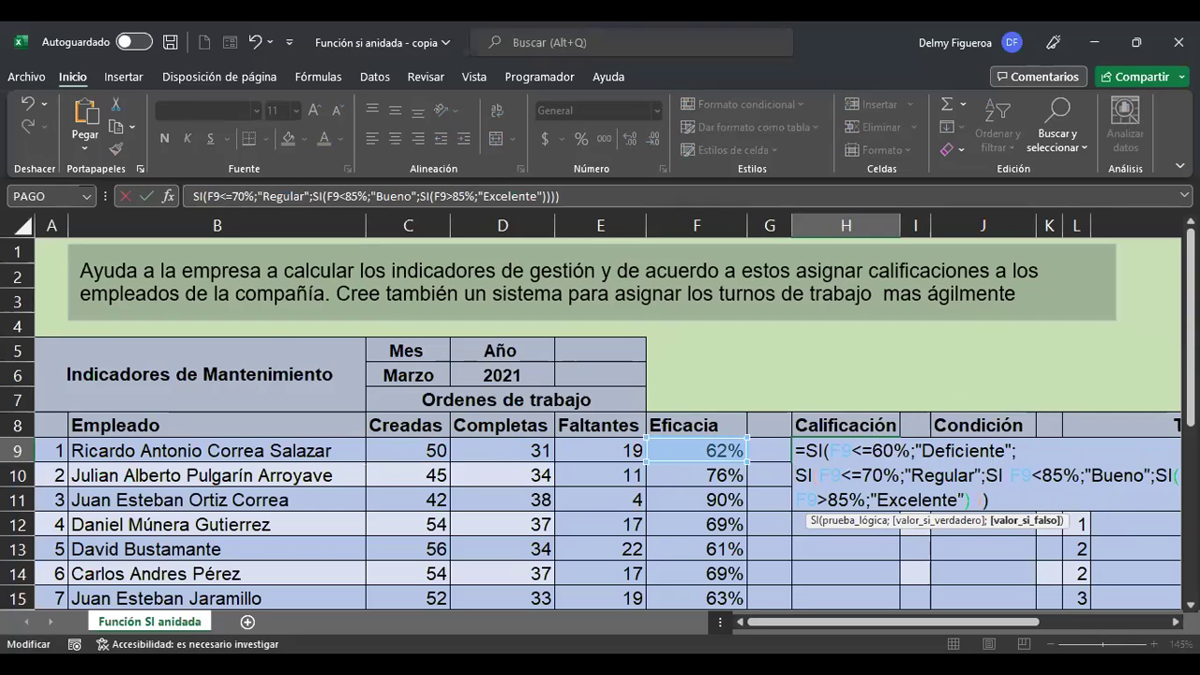
click(986, 475)
key(alt+Return)
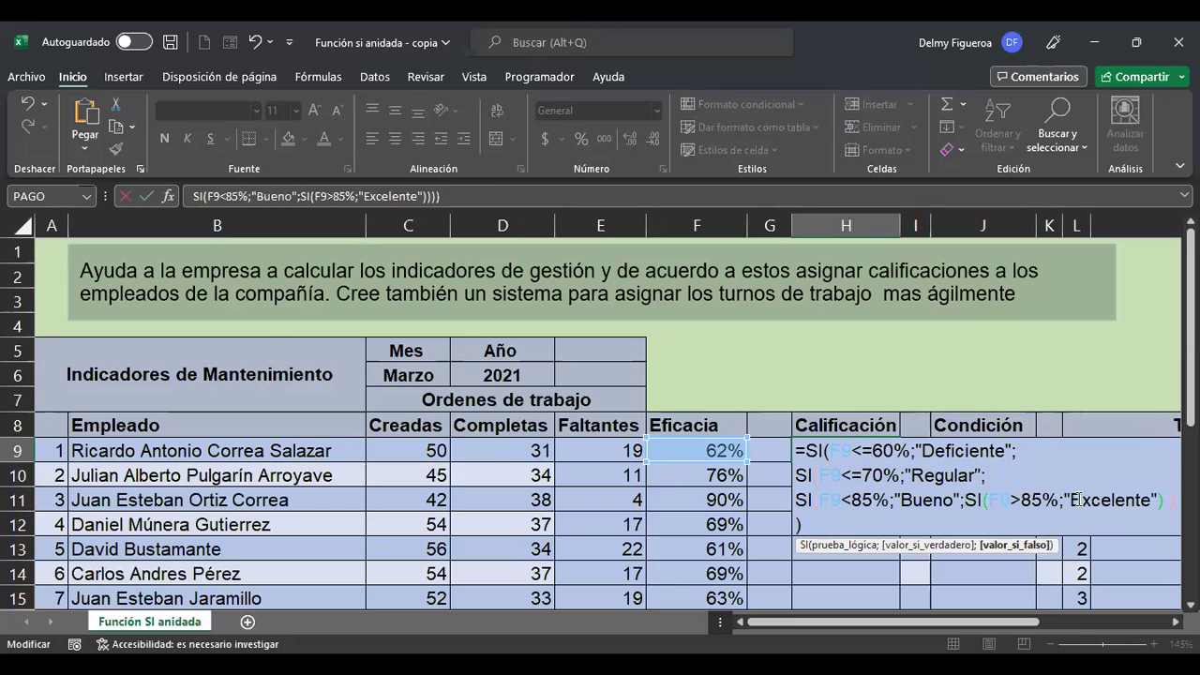
key(alt+Return)
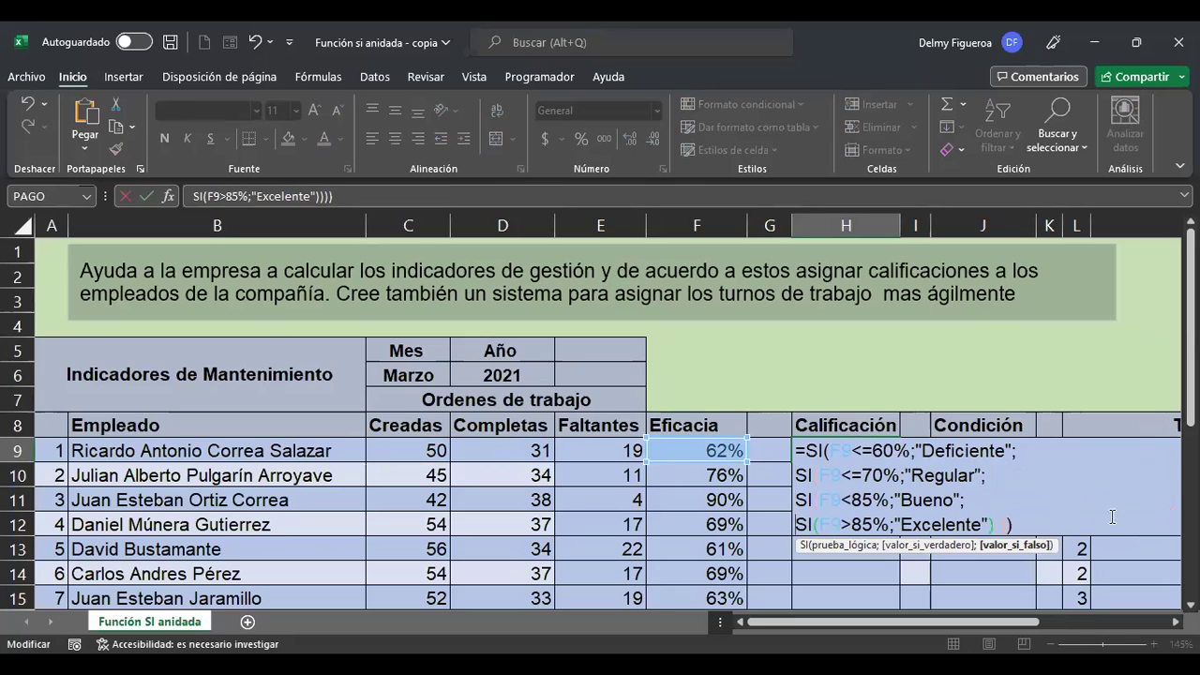
Review the SI conditions in the H9 formula for the Deficiente, Regular and Bueno ratings.
click(885, 453)
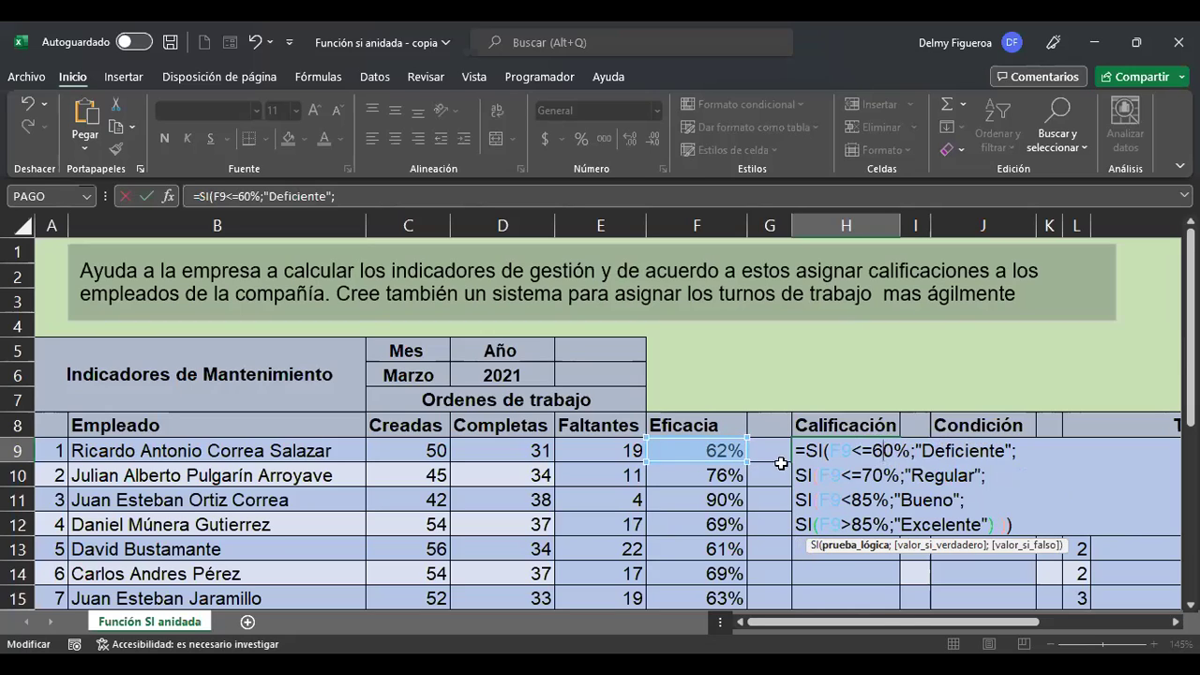
click(876, 476)
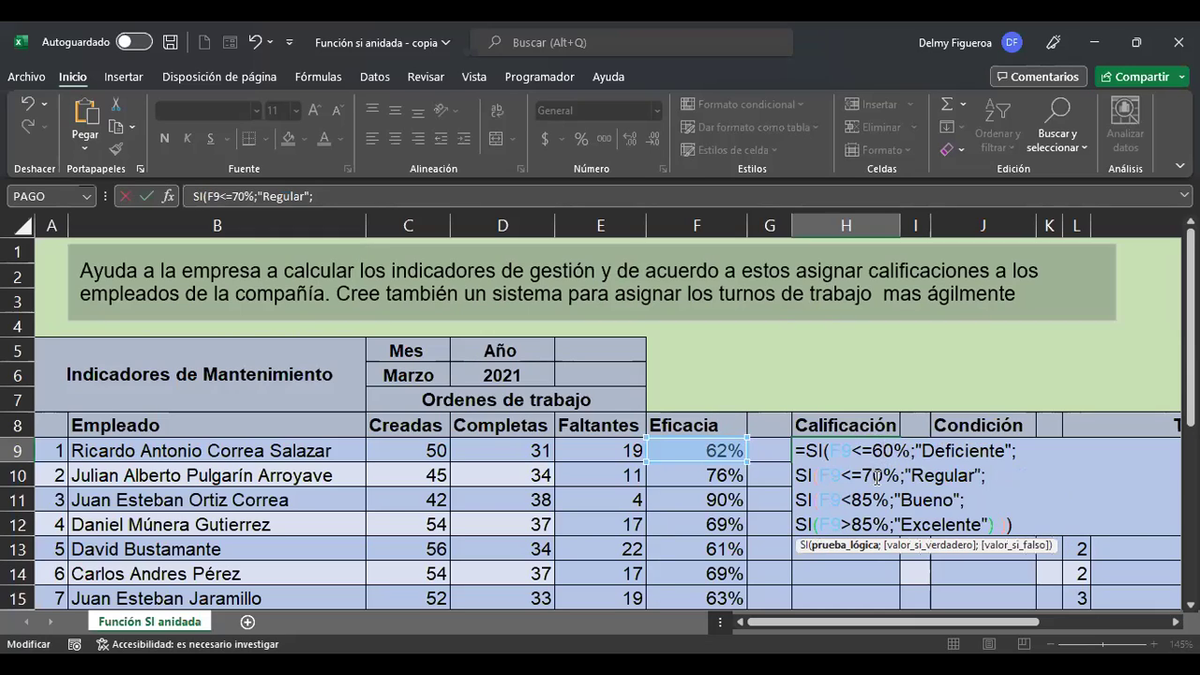
click(967, 476)
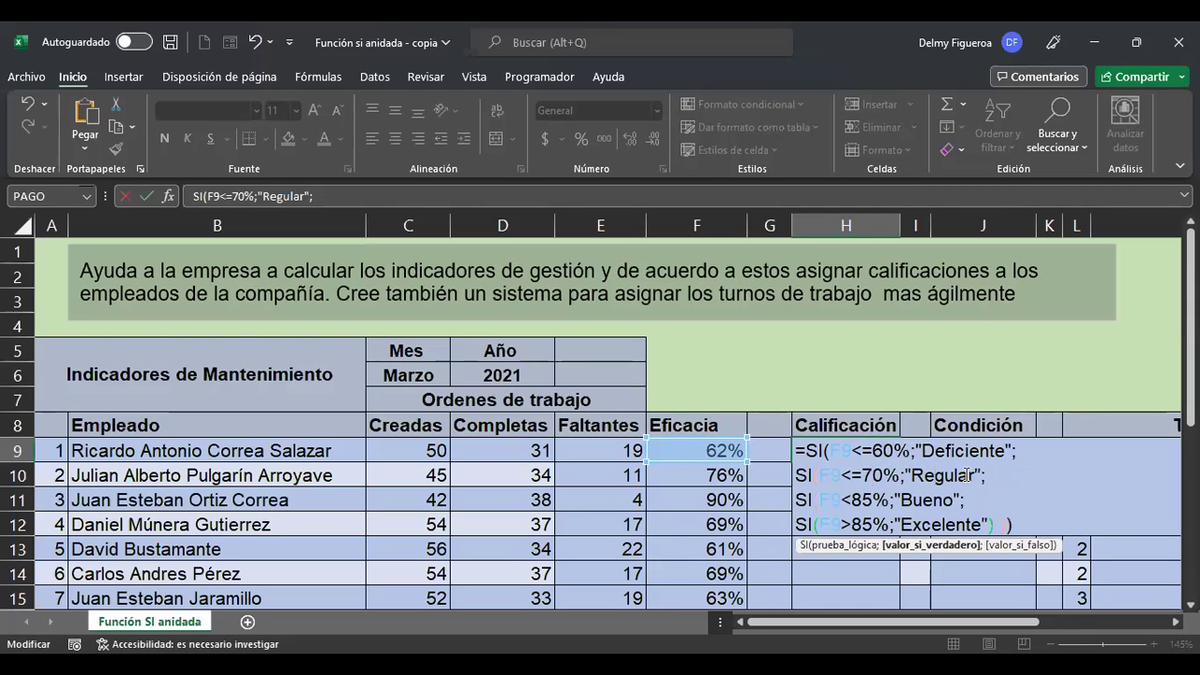
click(859, 500)
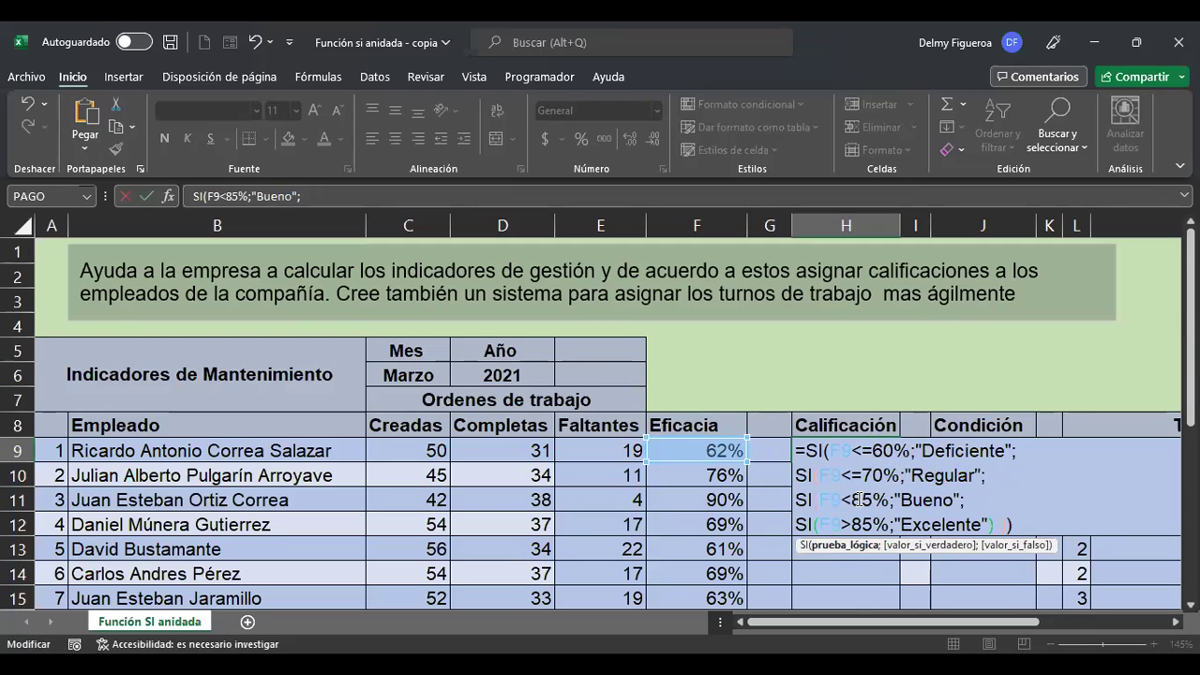
click(927, 500)
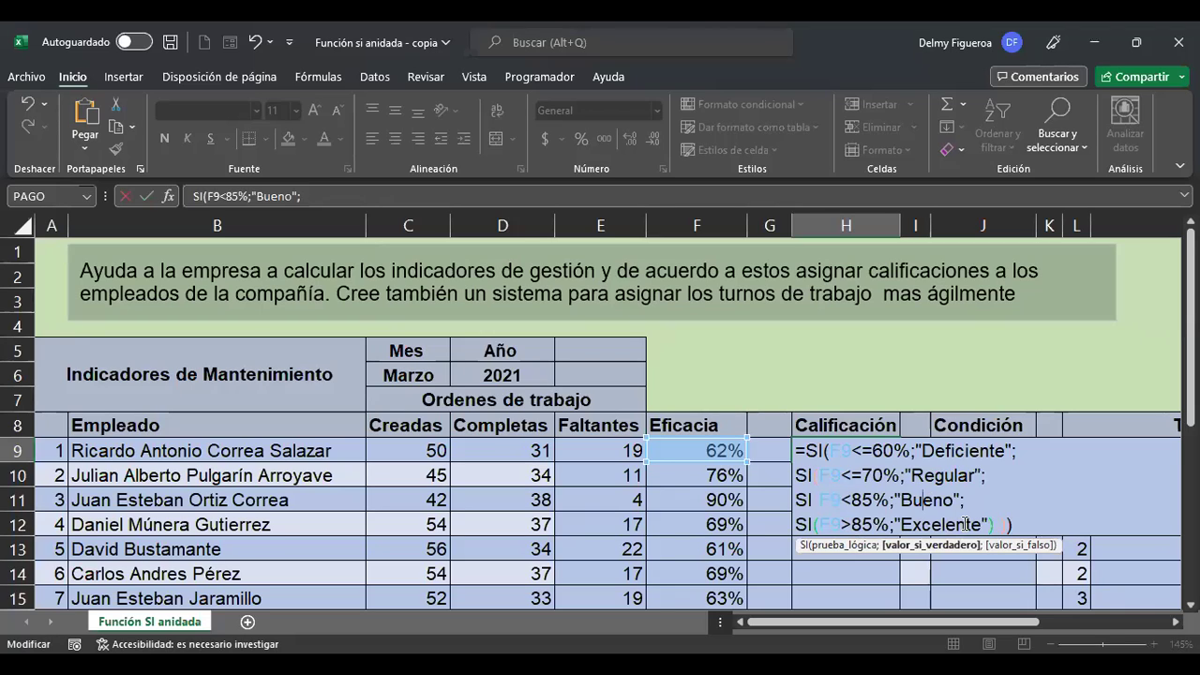
Check the Excelente condition and the closing parentheses of the nested SI formula in H9, then commit the formula.
key(Down)
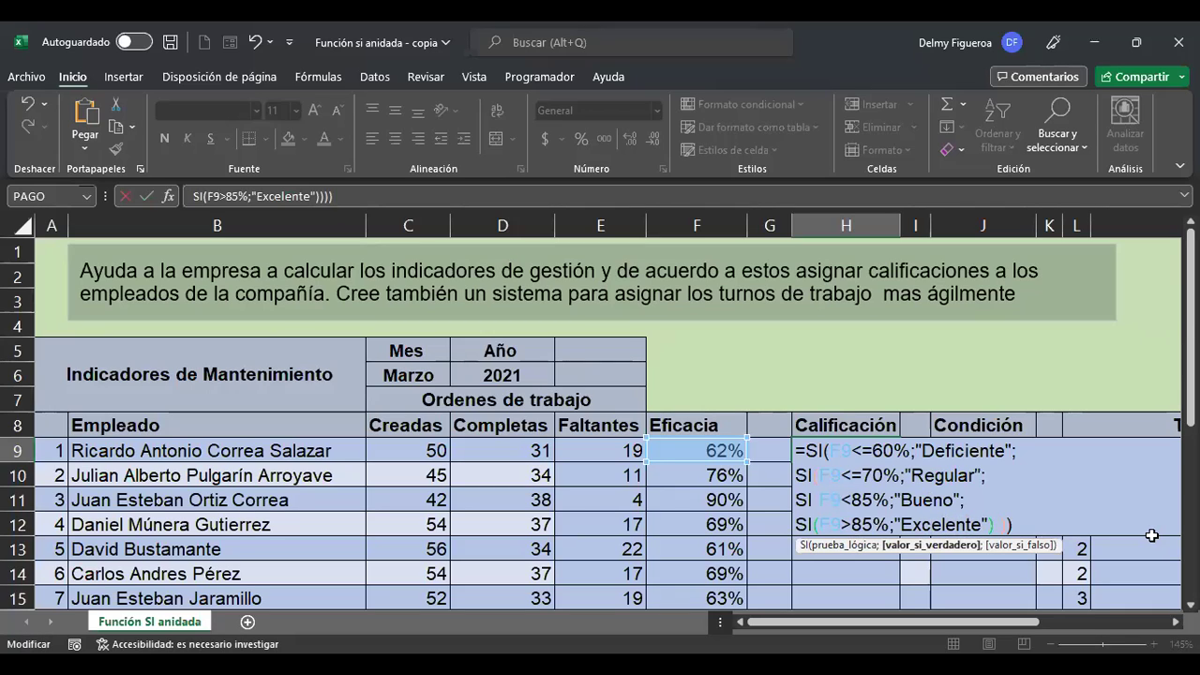
key(Right)
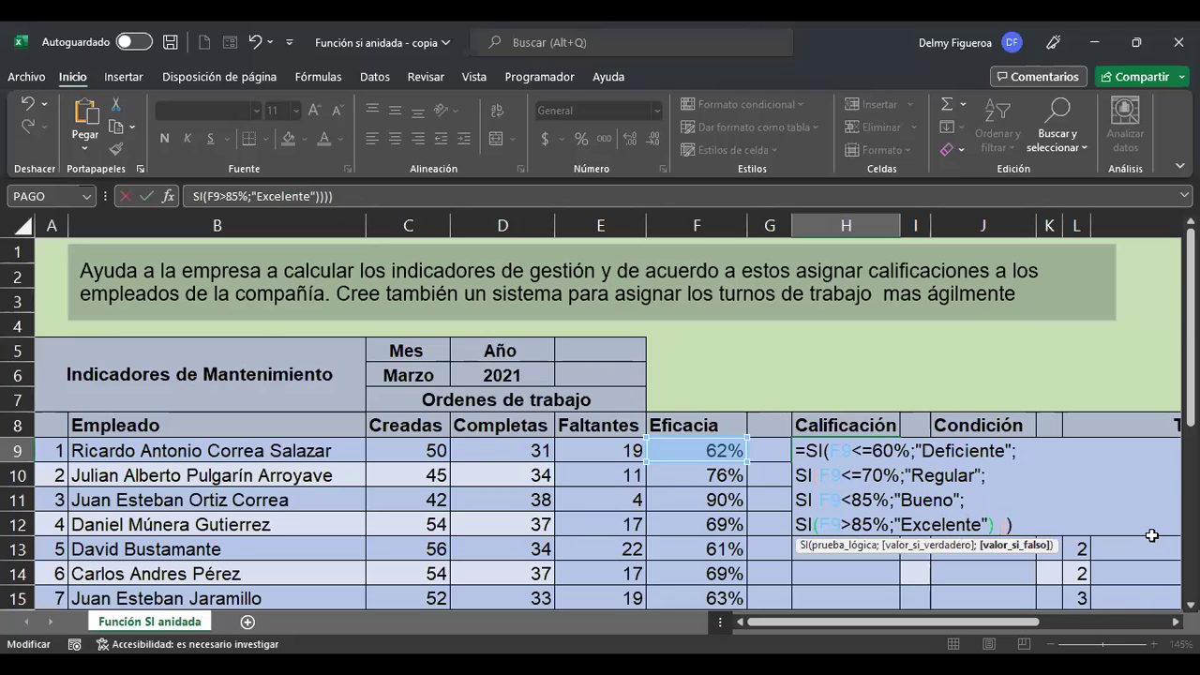
key(Right)
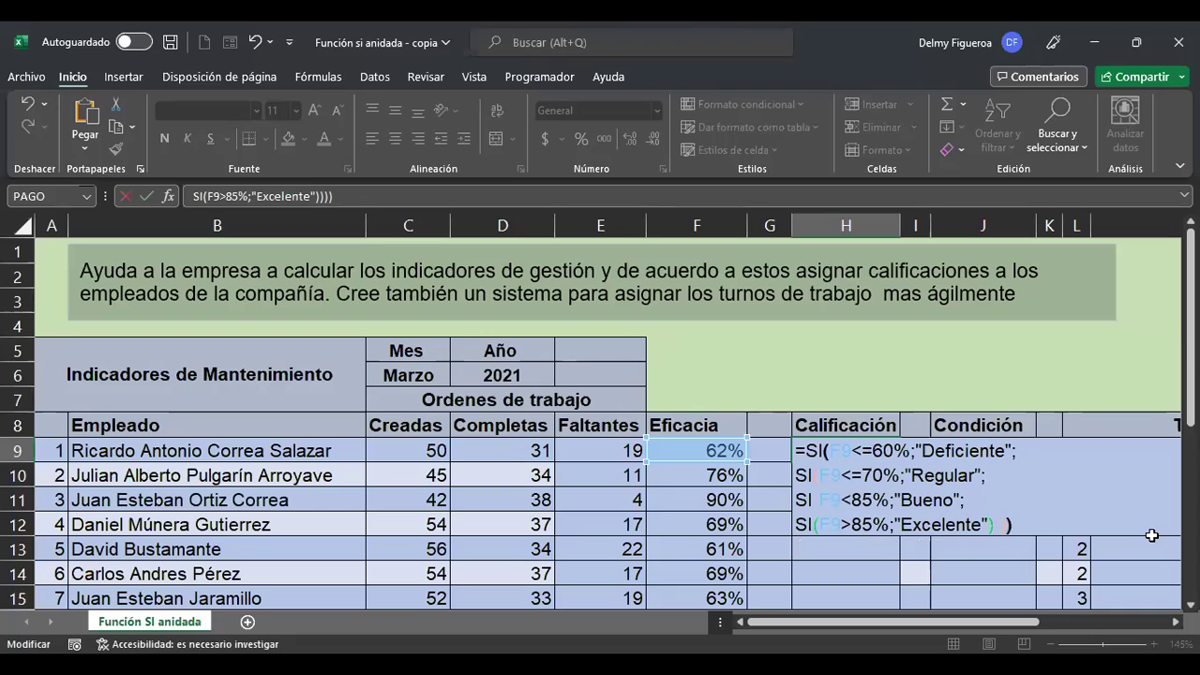
key(Left)
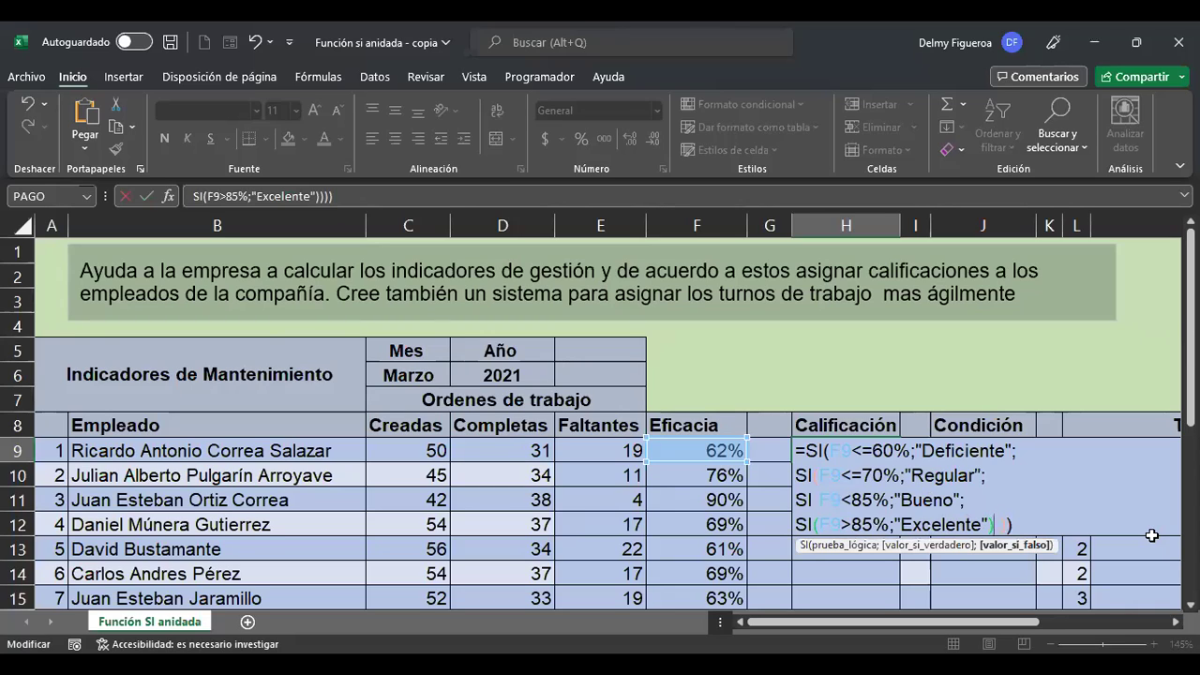
key(Left)
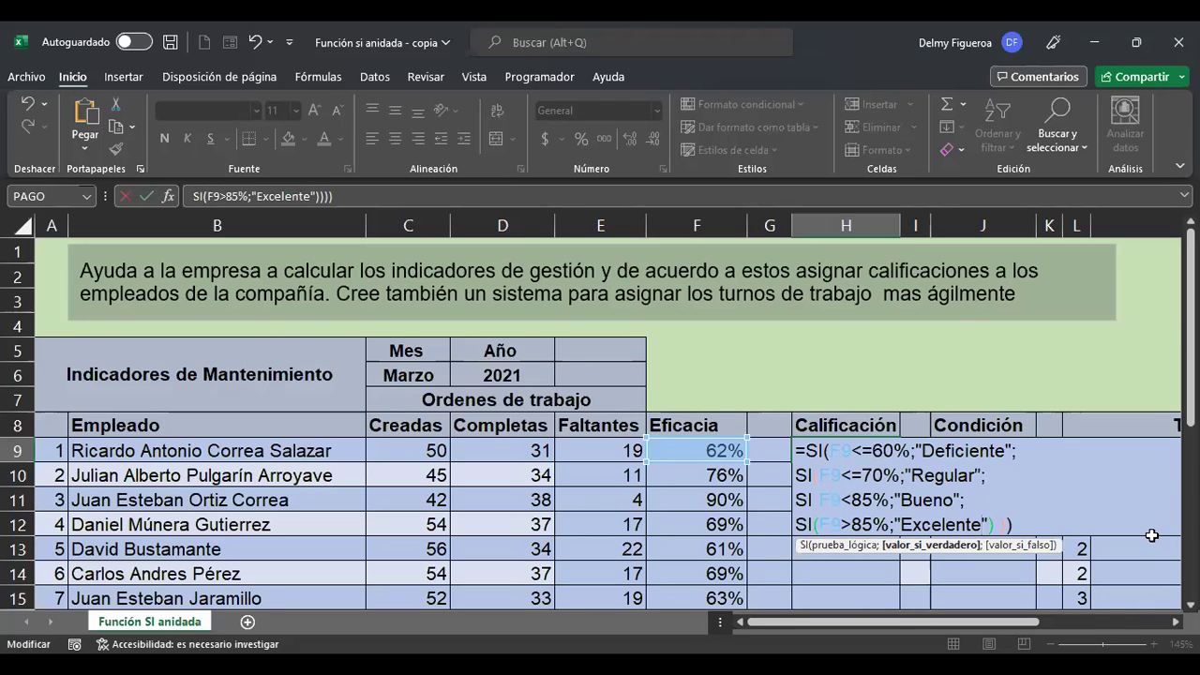
click(952, 452)
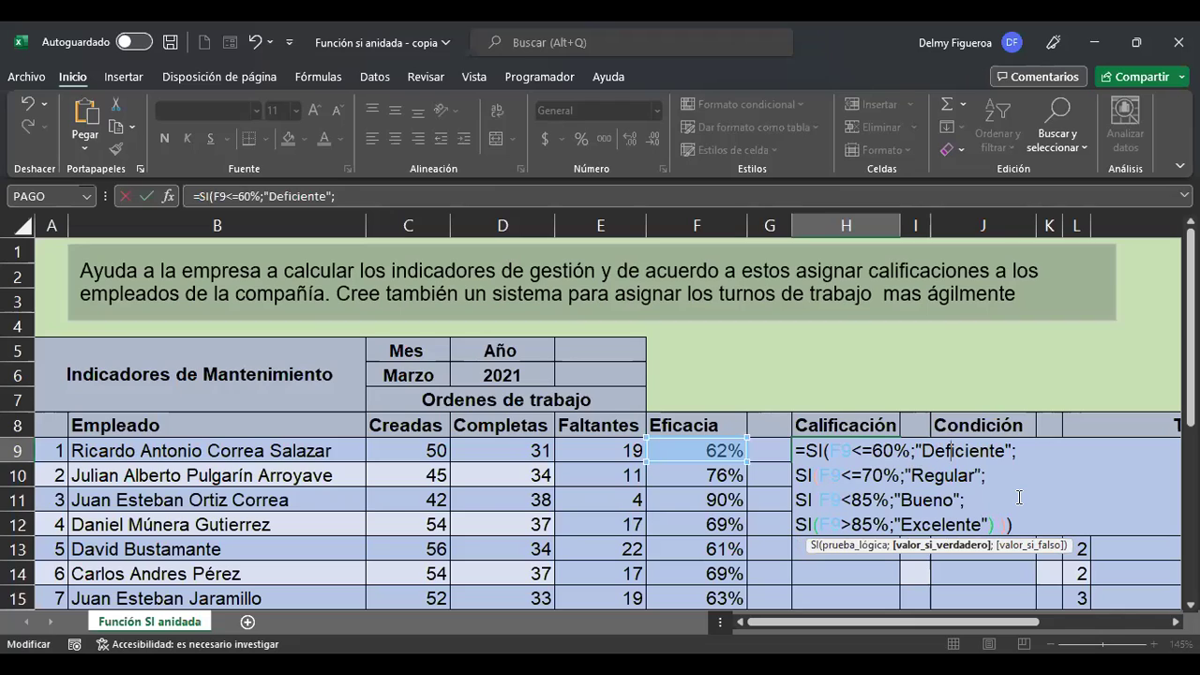
key(Return)
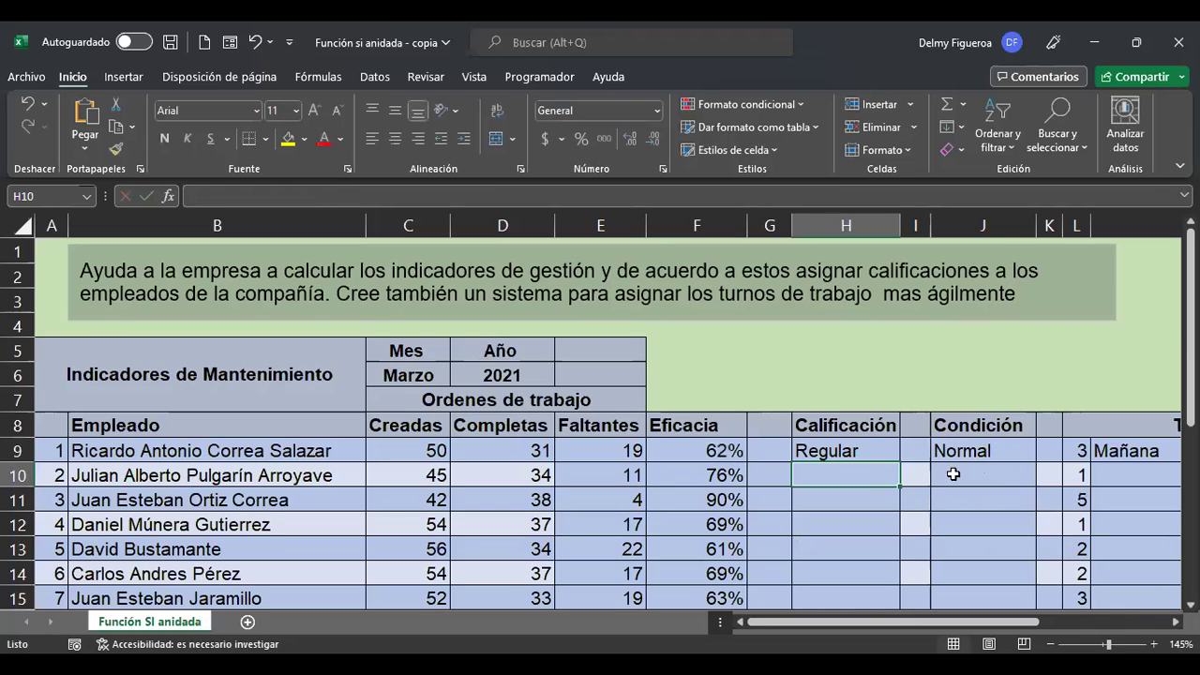
Examine the Criterio table that links efficiency ranges to ratings, starting from the rating in H9.
click(864, 451)
click(857, 475)
click(855, 451)
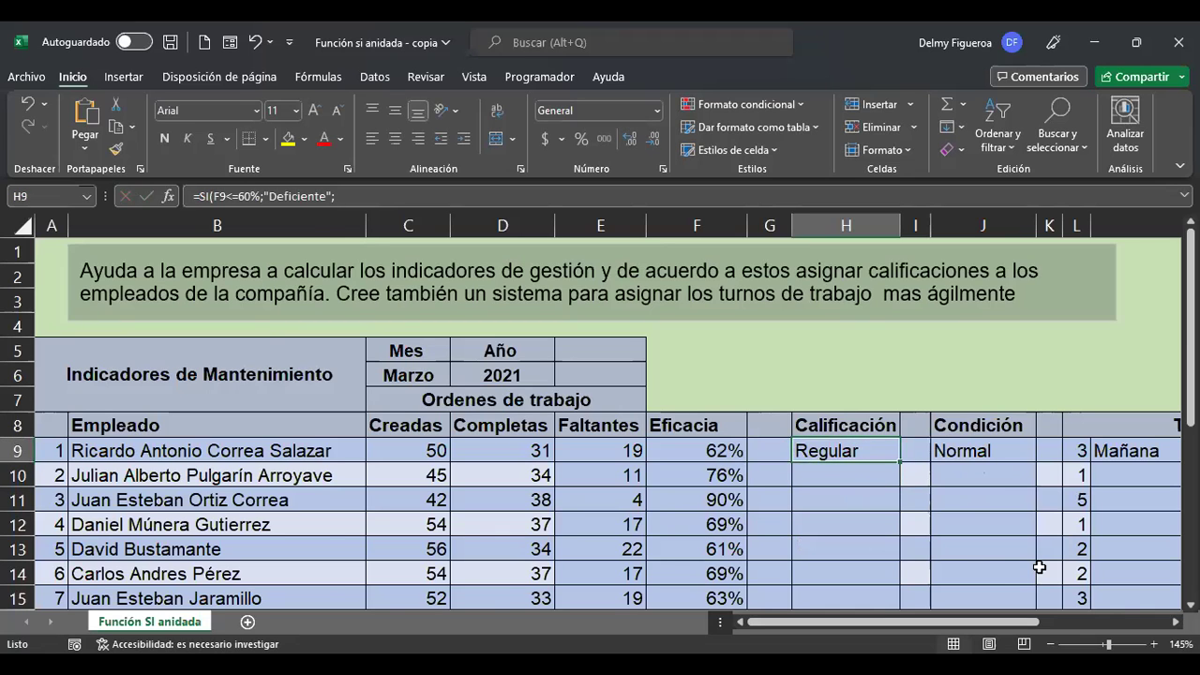
scroll(1054, 536, down, 1)
scroll(1054, 536, down, 1)
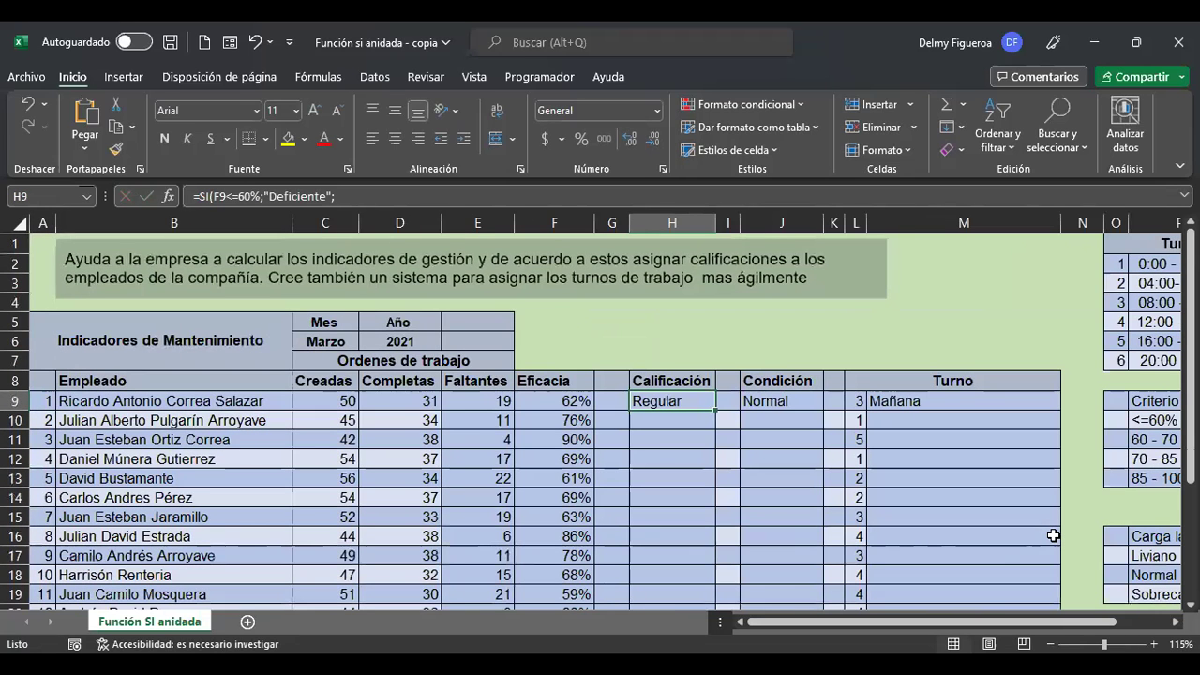
scroll(1054, 535, right, 3)
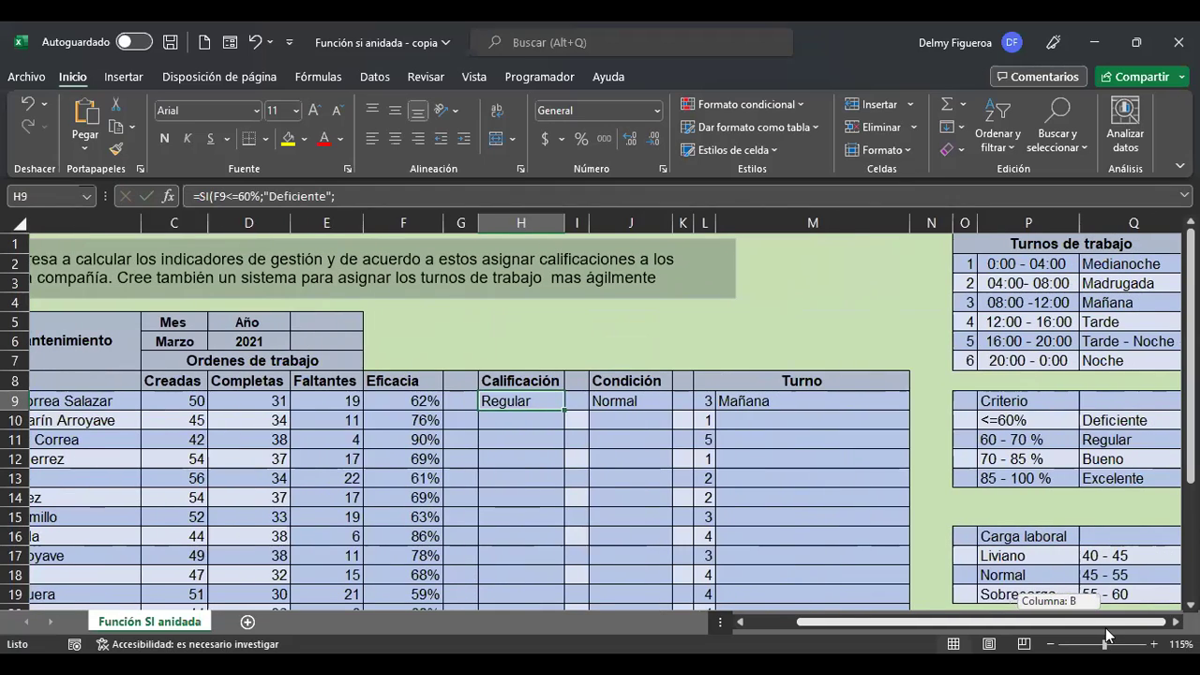
click(1132, 419)
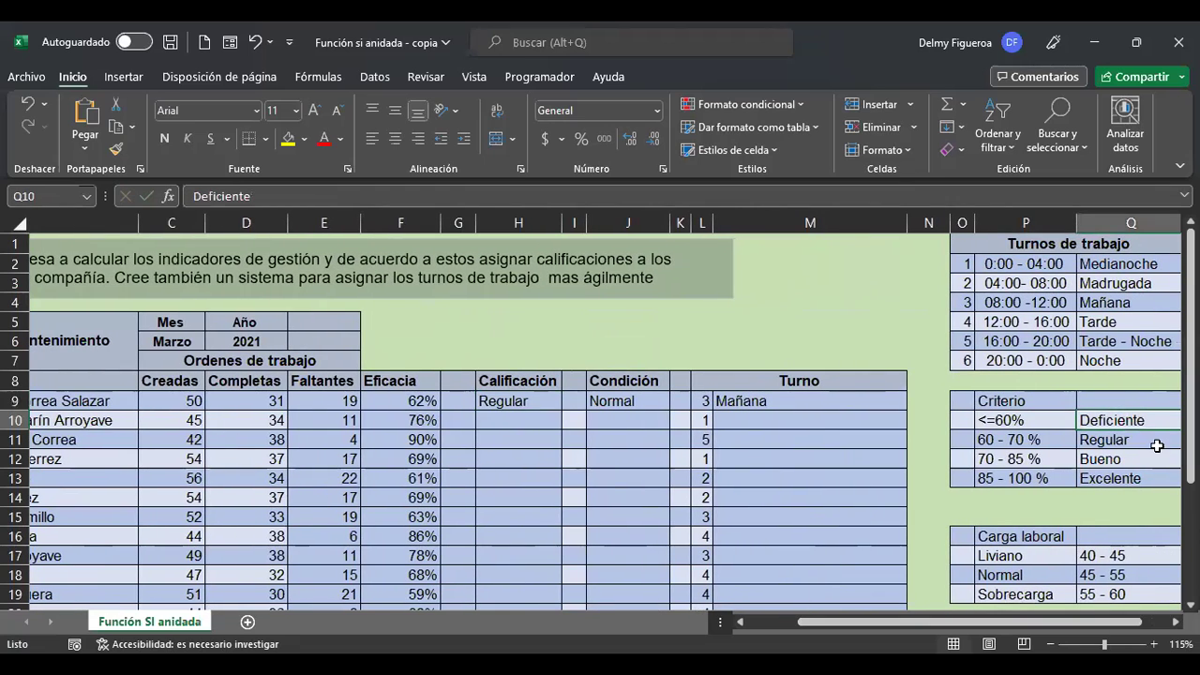
Inspect the nested SI formula in H9 alongside the Criterio table, leaving the cell unedited.
click(518, 421)
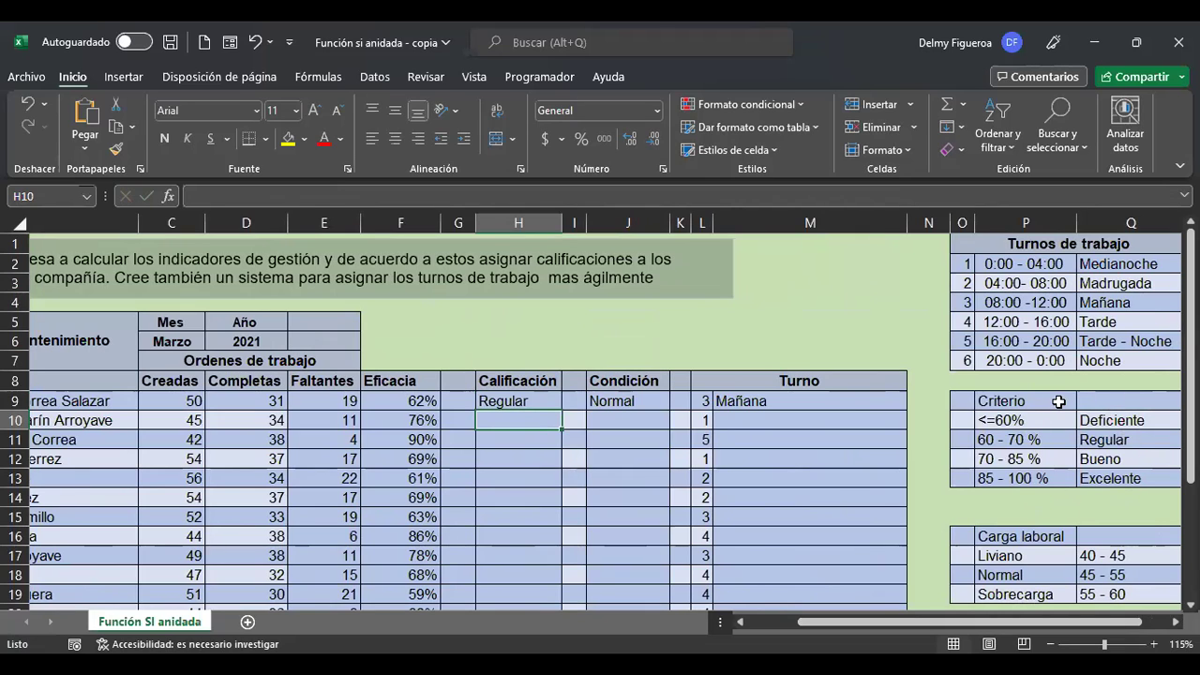
click(541, 401)
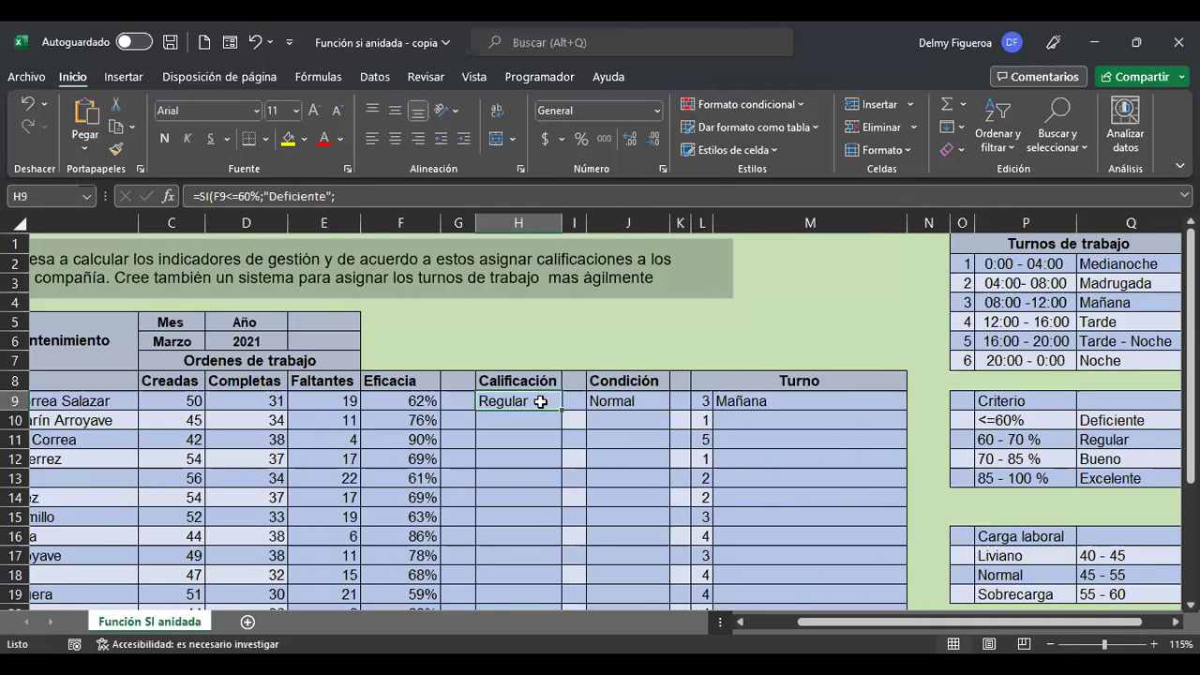
double_click(541, 401)
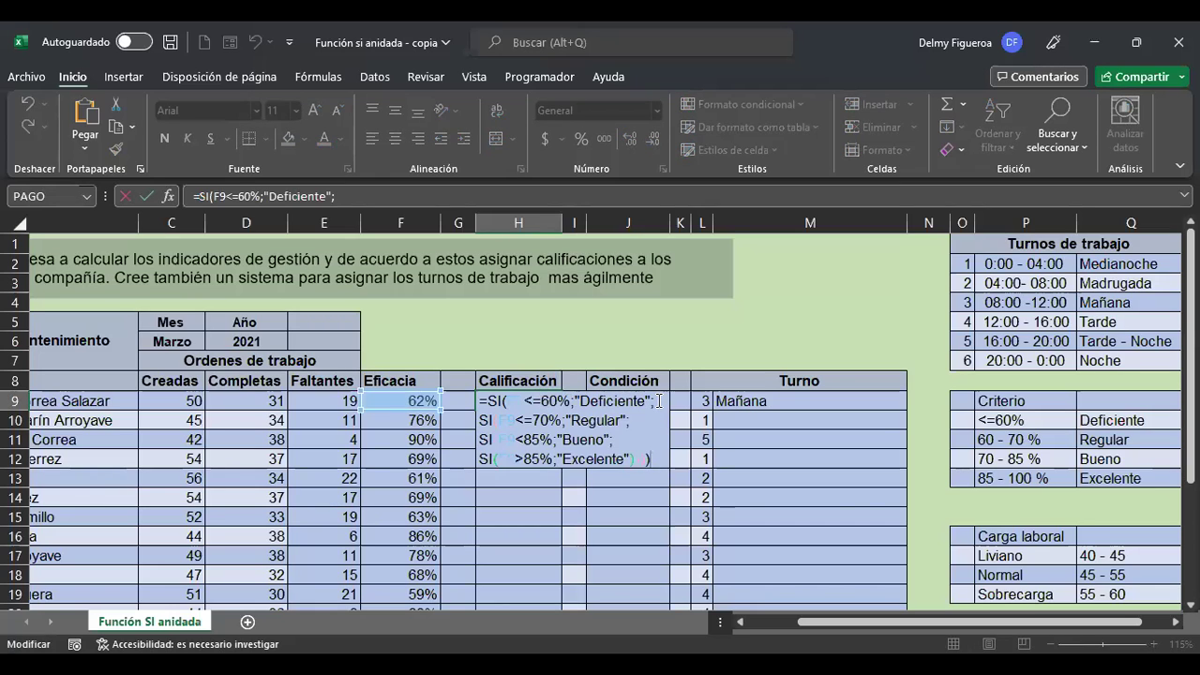
key(Escape)
Start the rating formula in H10 with an SI that returns "Deficiente" when F10<=60%.
click(531, 420)
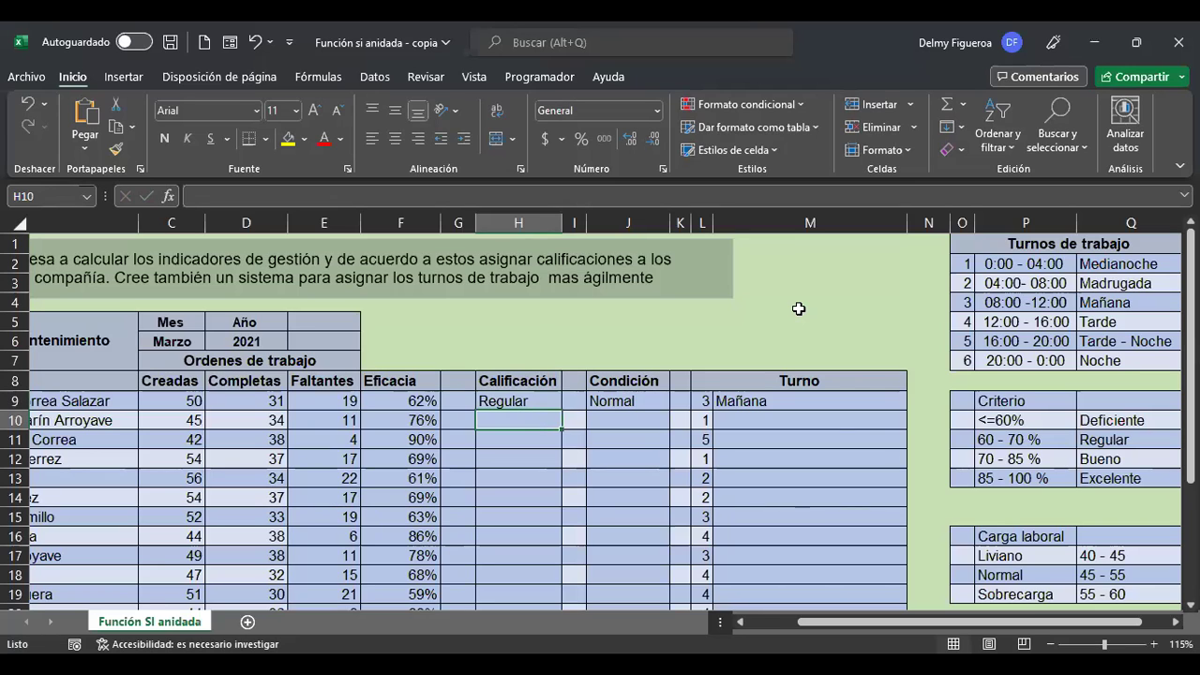
text(+)
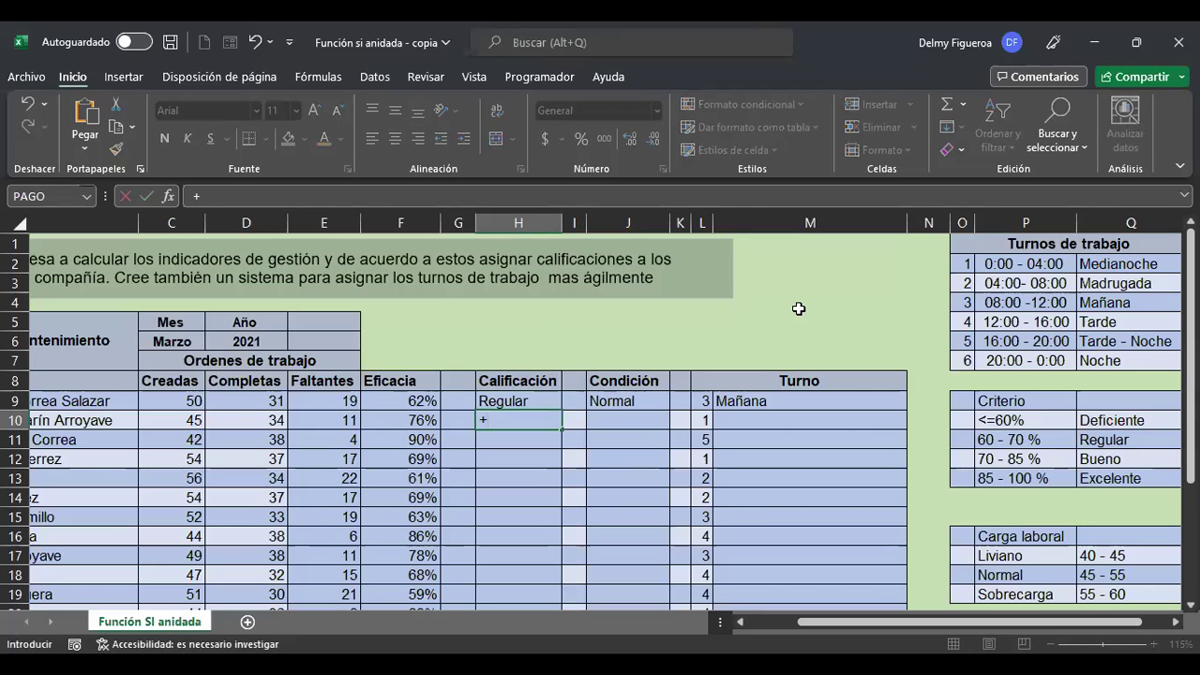
text(si)
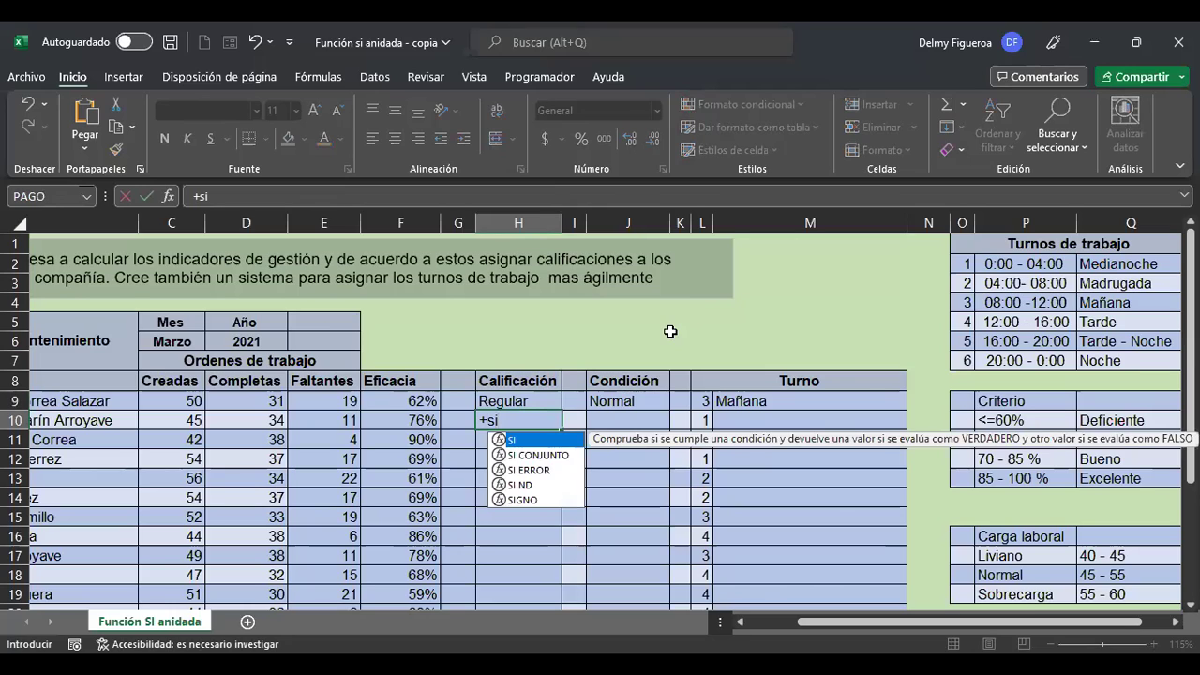
text(()
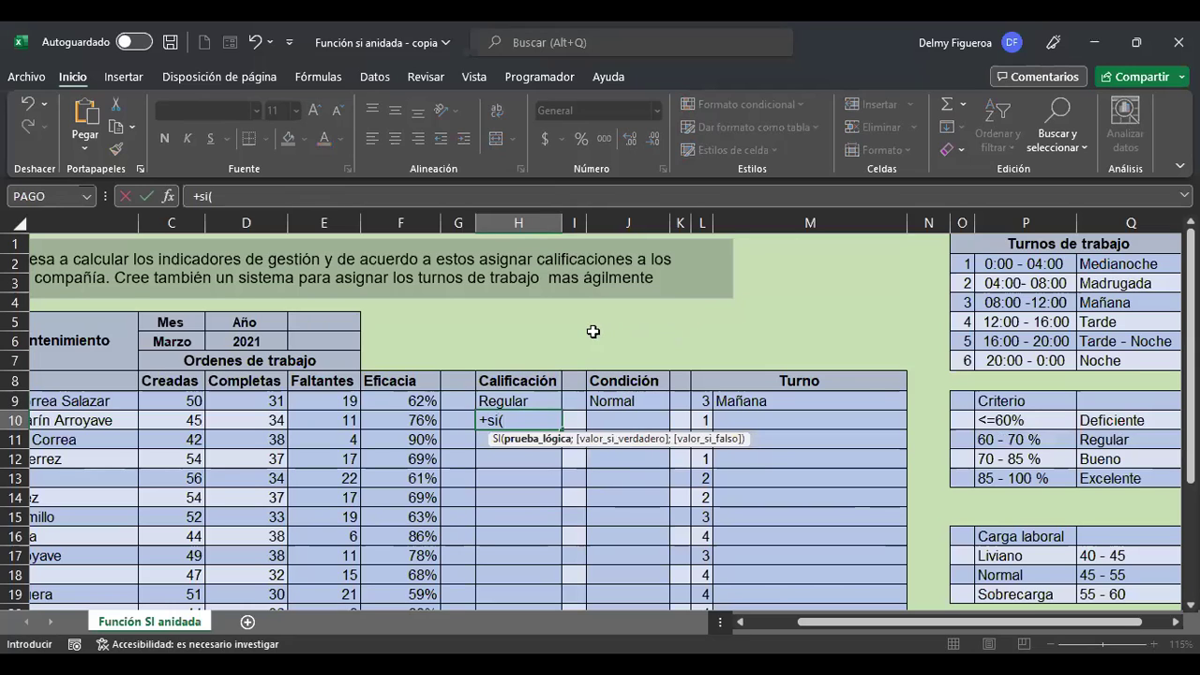
click(399, 417)
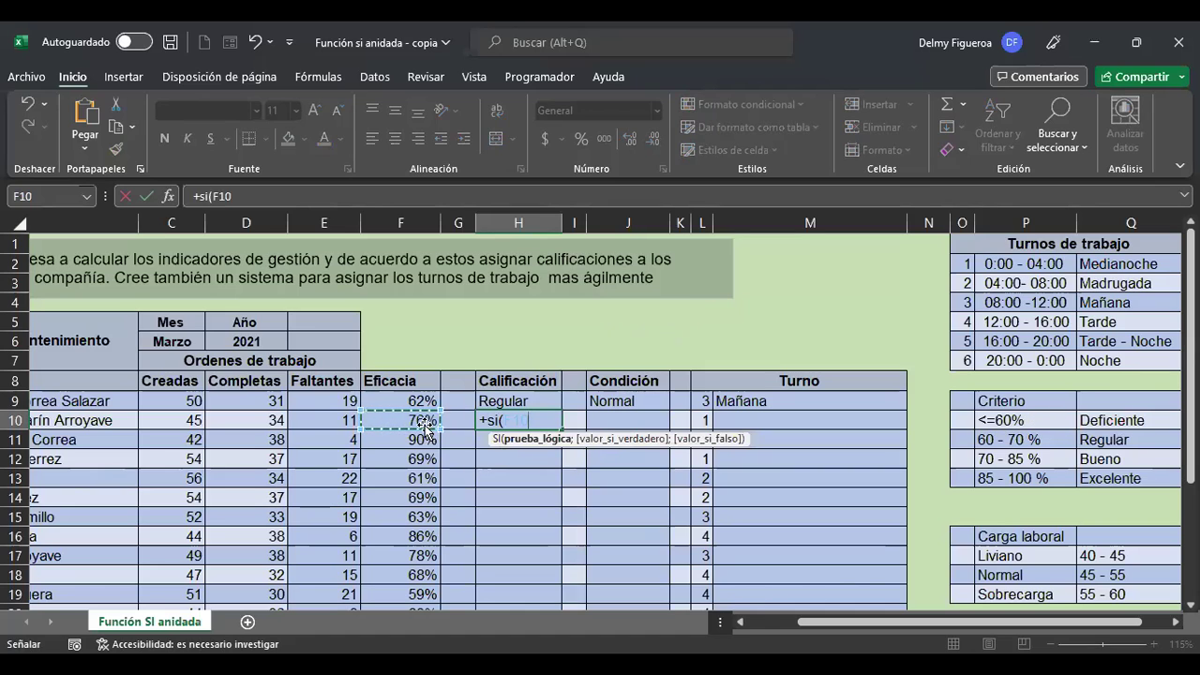
text(<)
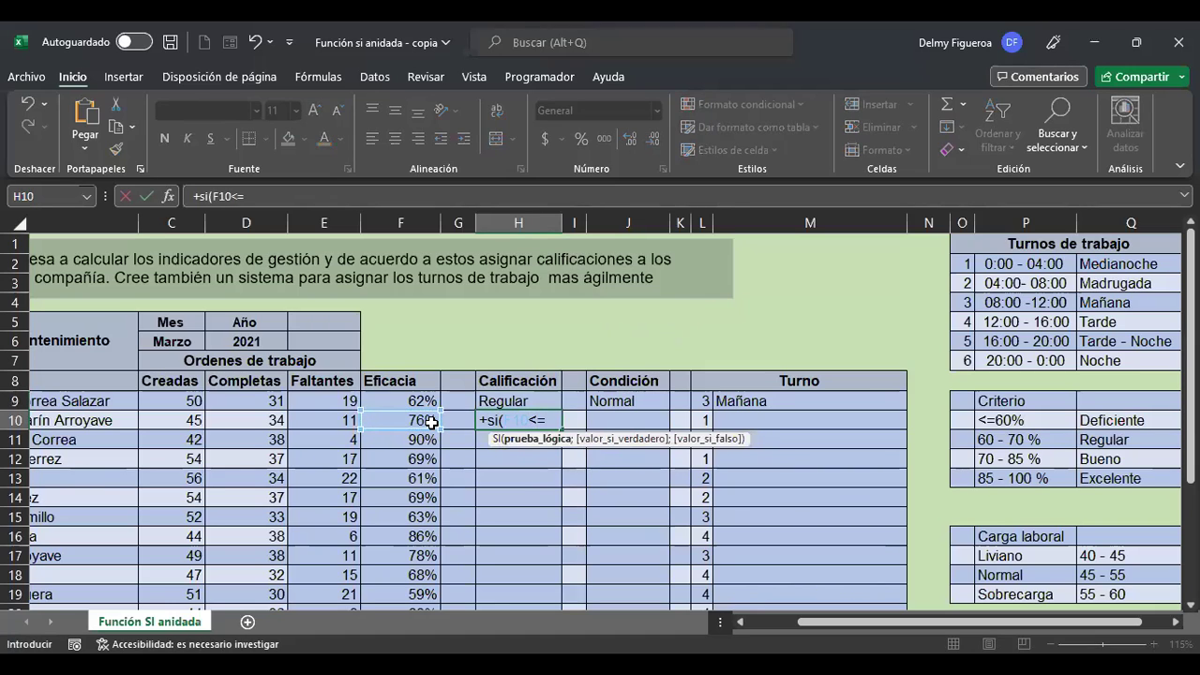
text(=60%)
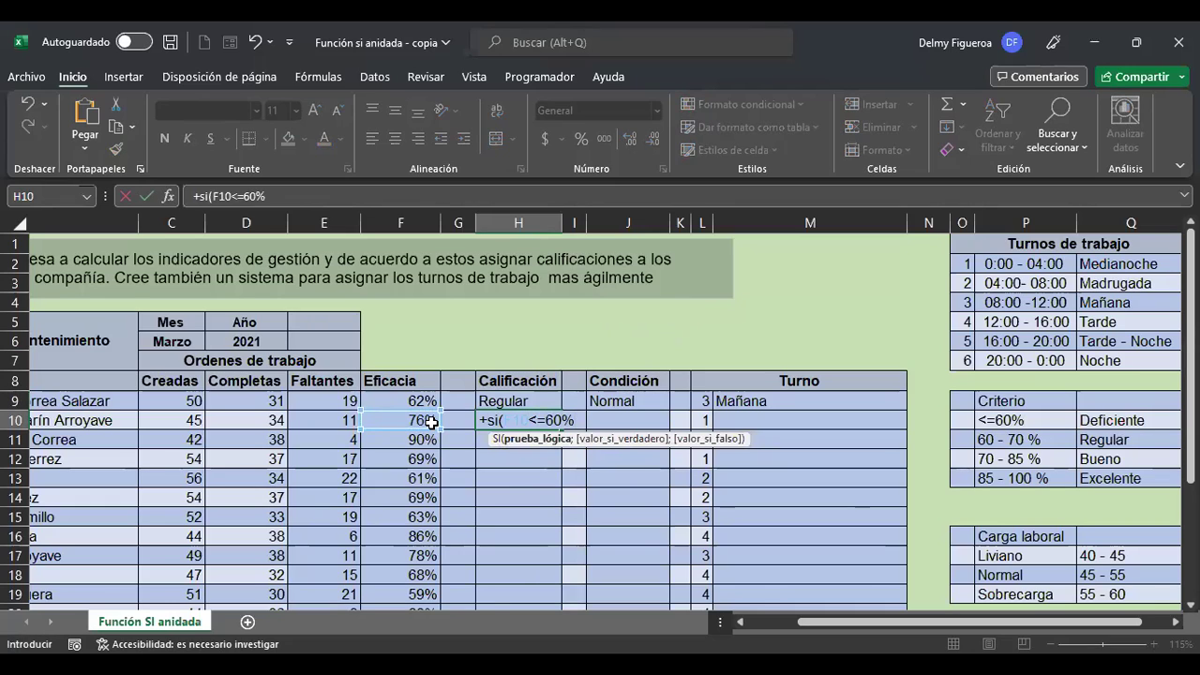
text(;)
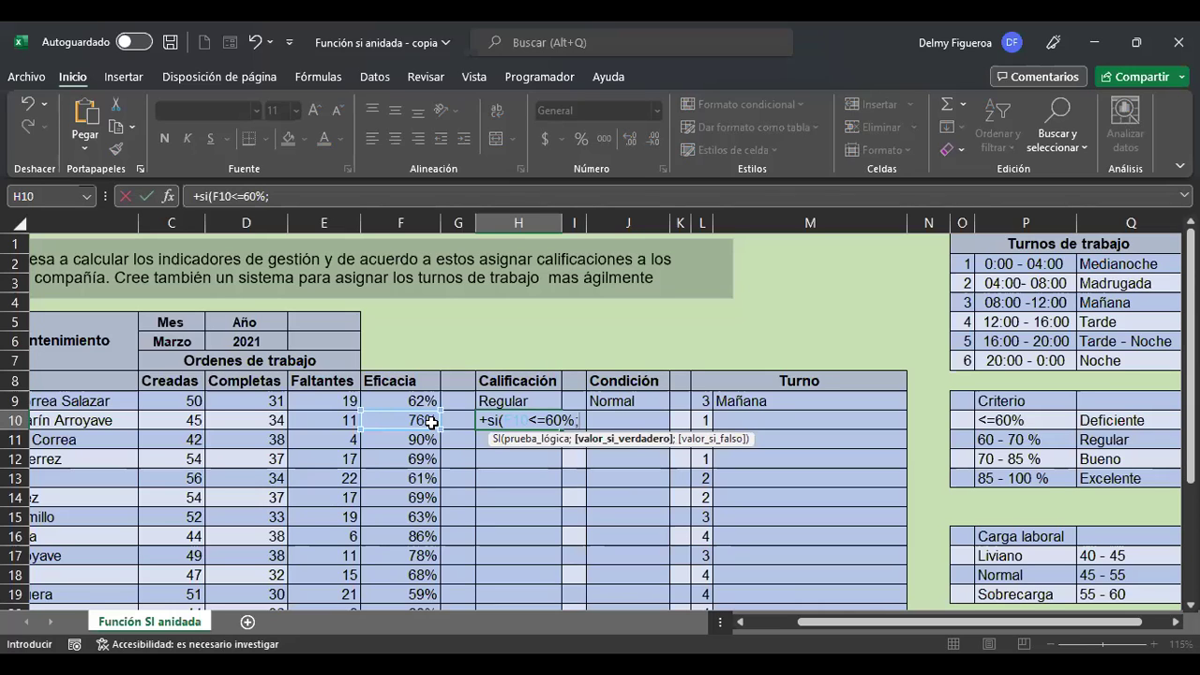
text("Deficiente)
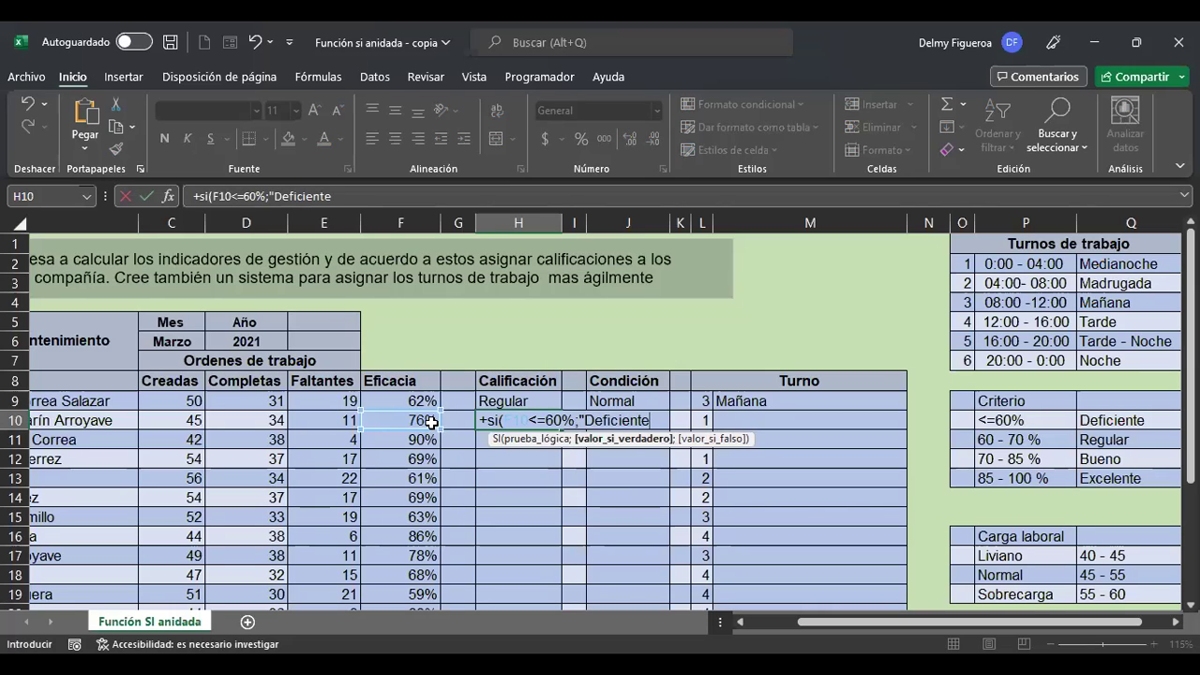
text(")
text(;)
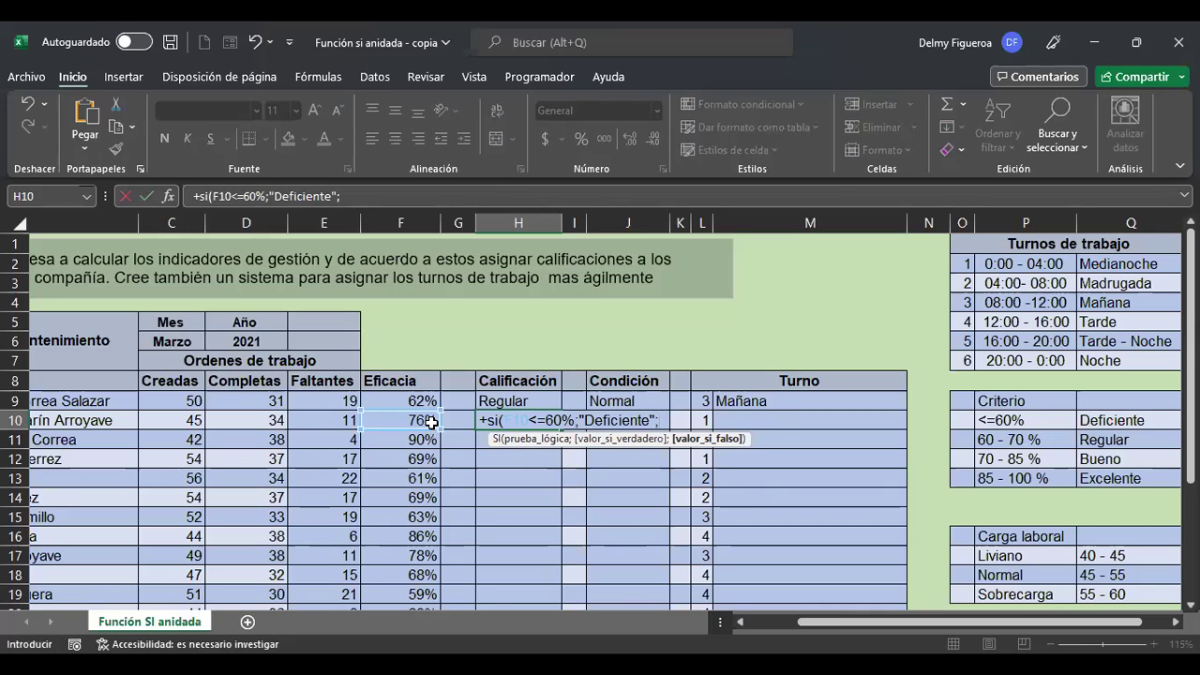
Nest a second SI in the H10 formula that returns "Regular" when F10<=70%.
text(si)
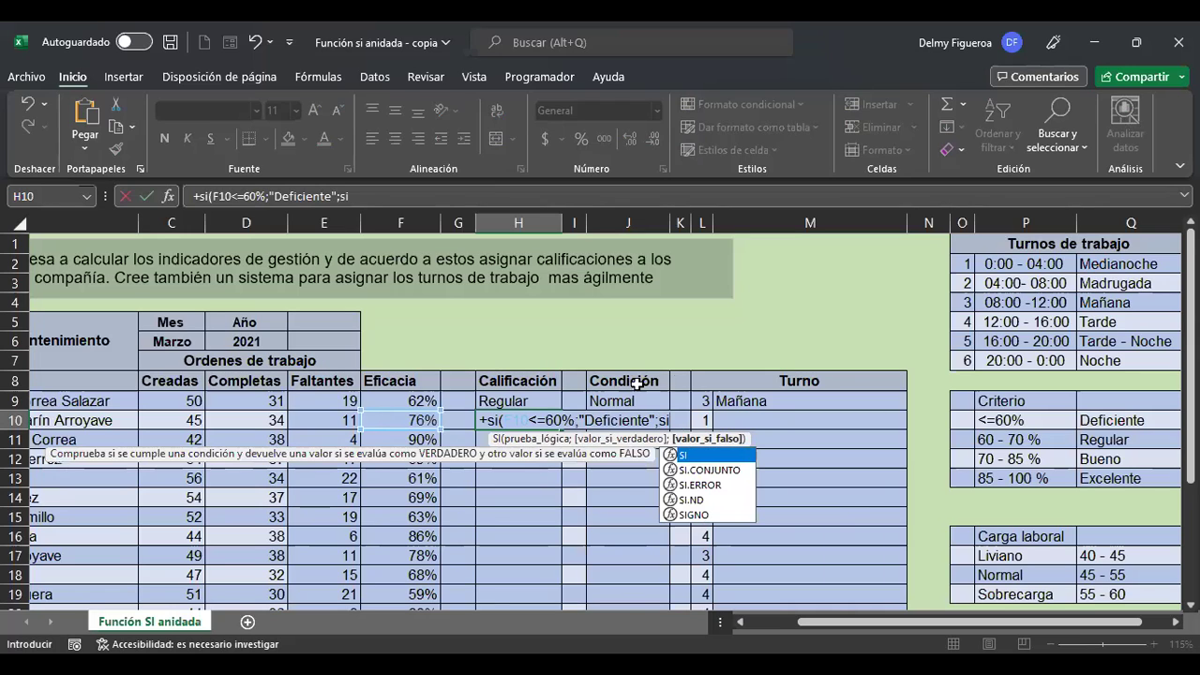
double_click(685, 457)
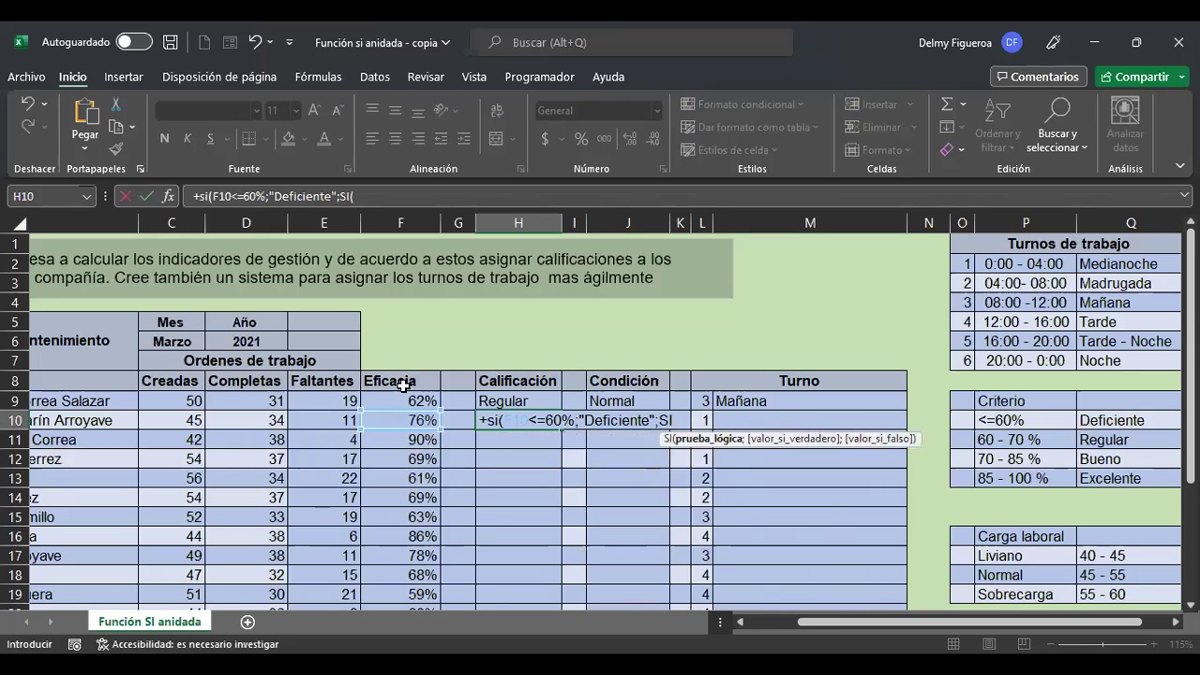
click(397, 421)
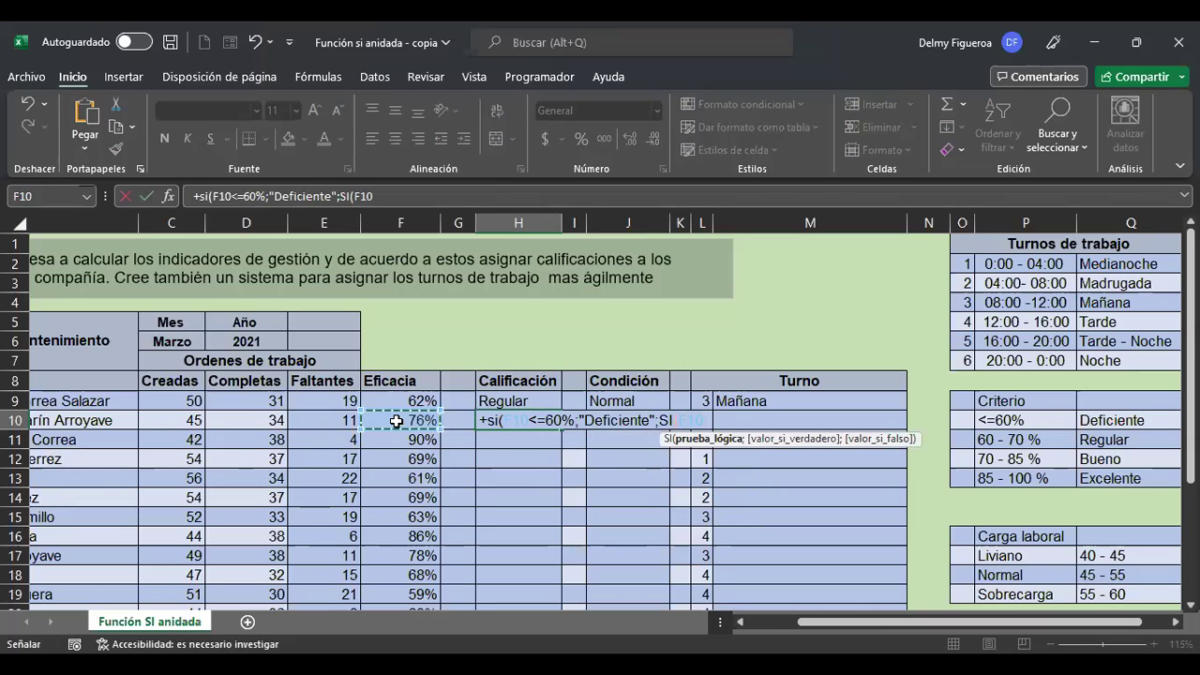
text(<)
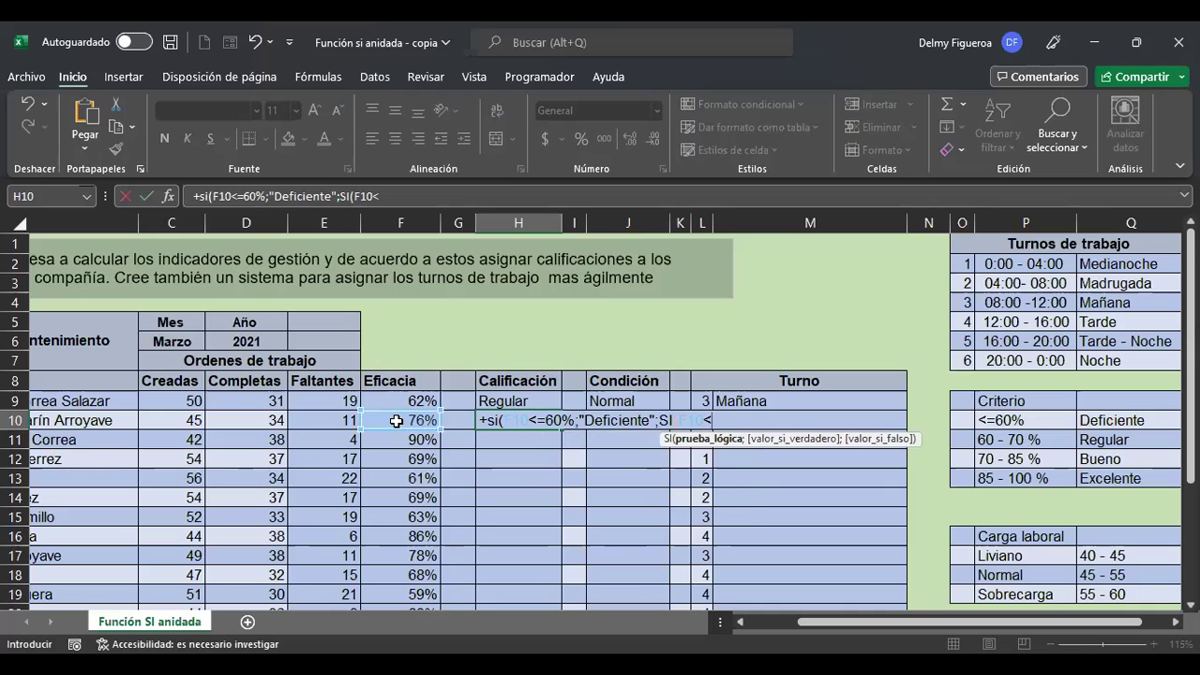
text(=70%)
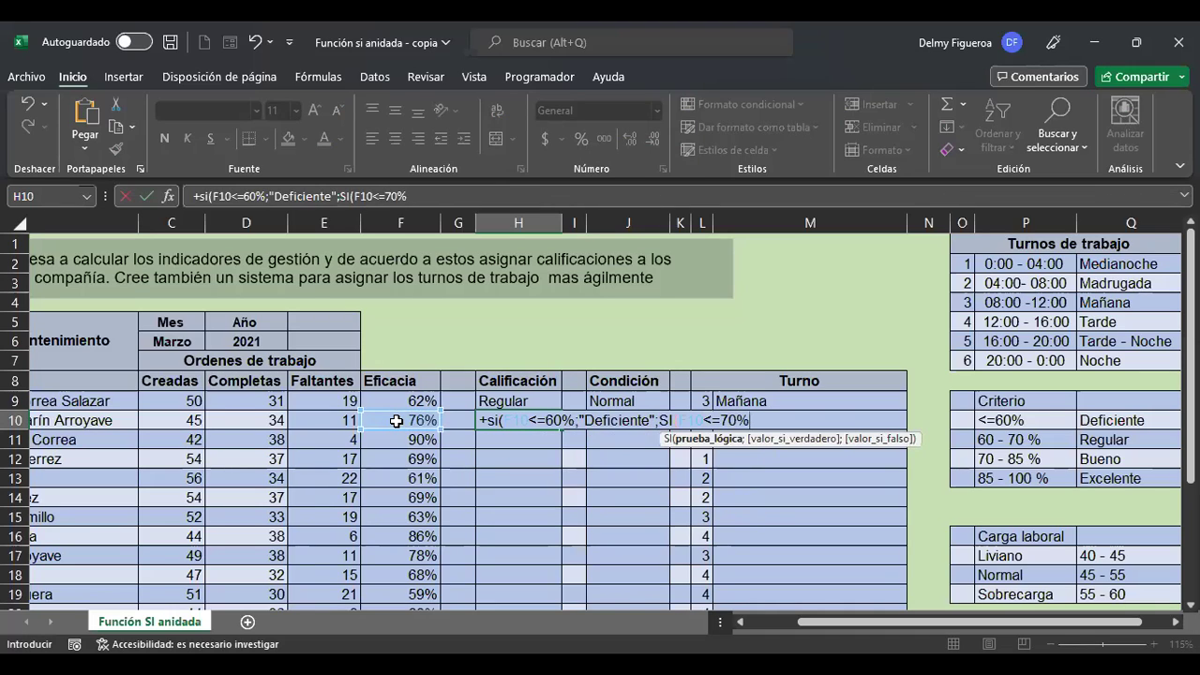
text(;)
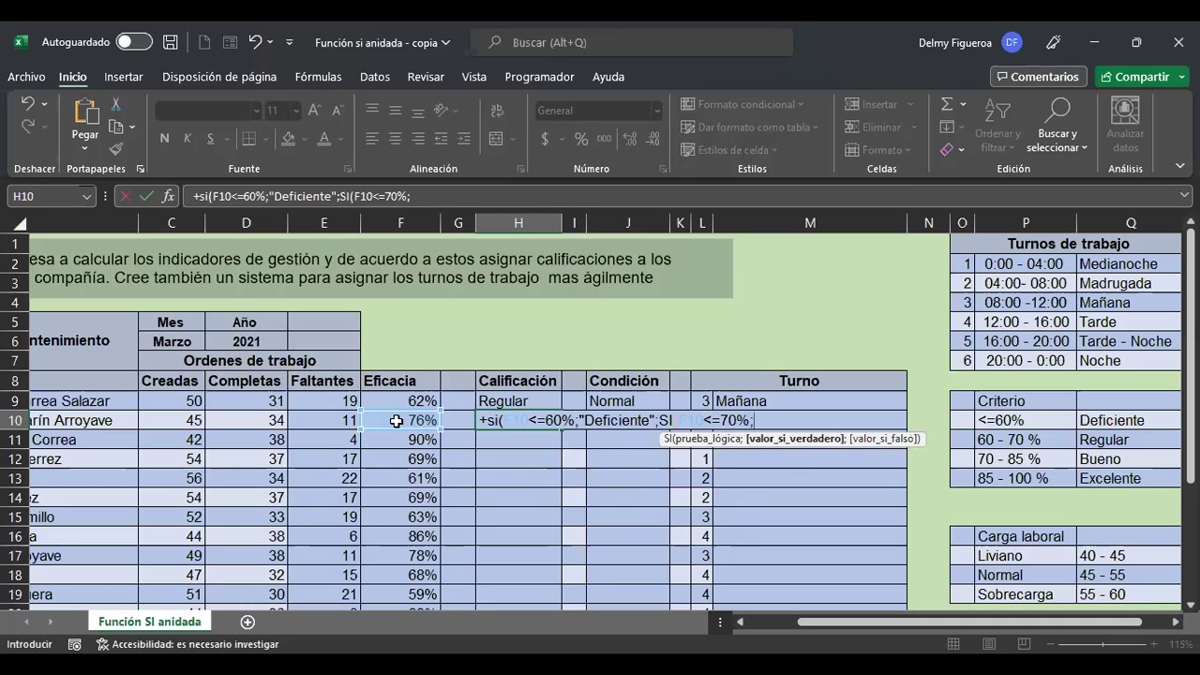
text("Regular")
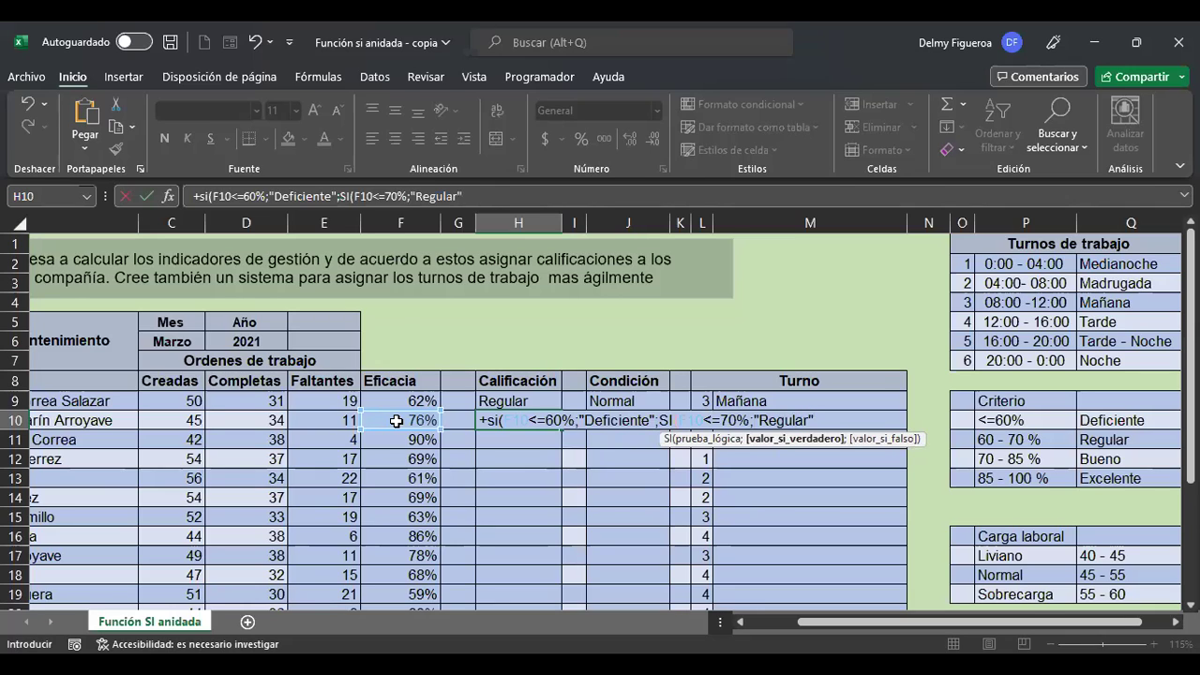
Split the H10 formula across lines, putting the second SI on its own line and starting another line after "Regular";.
click(395, 421)
key(Return)
click(648, 410)
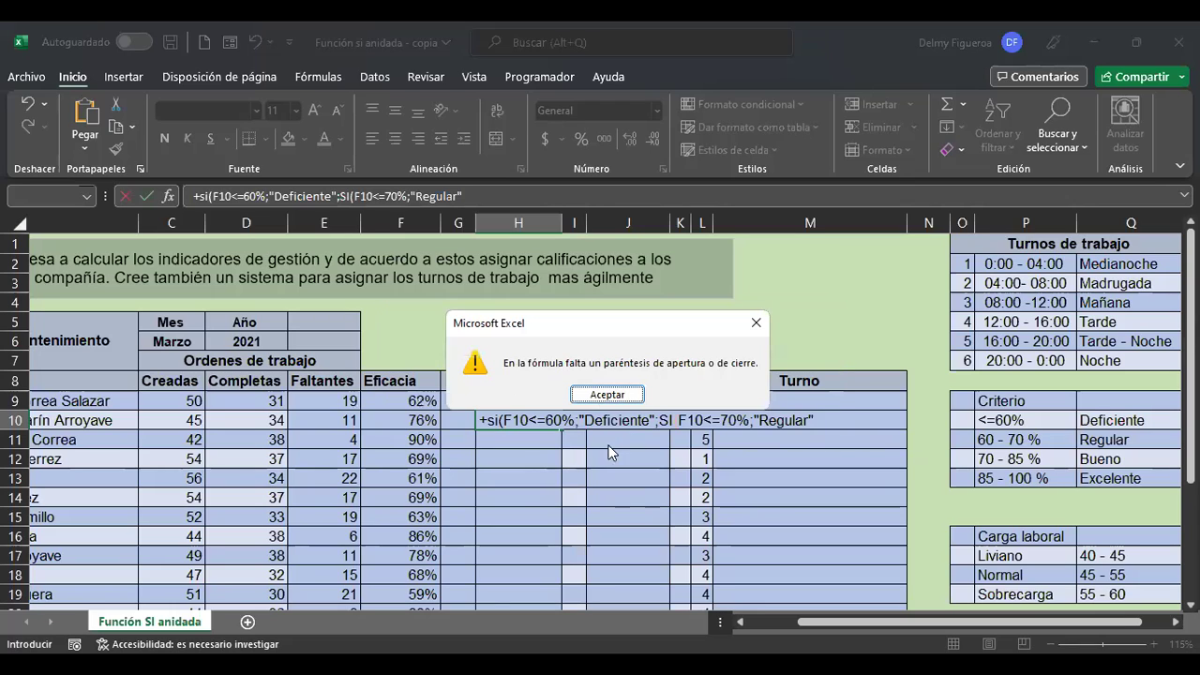
click(607, 393)
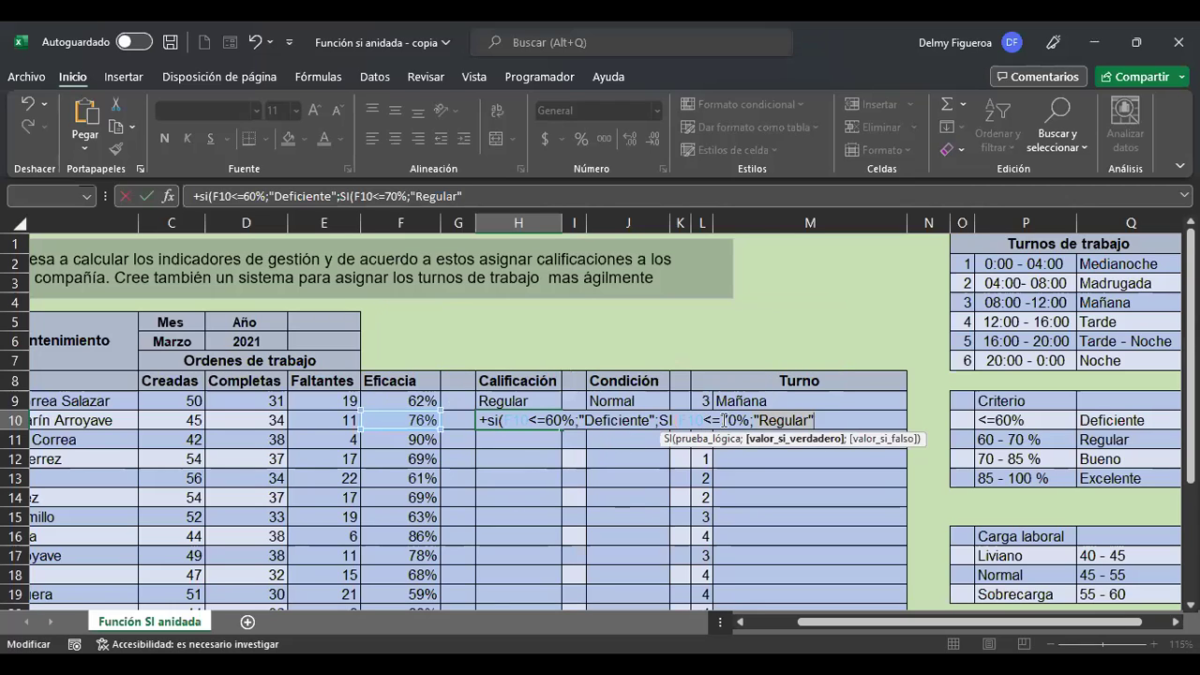
click(660, 419)
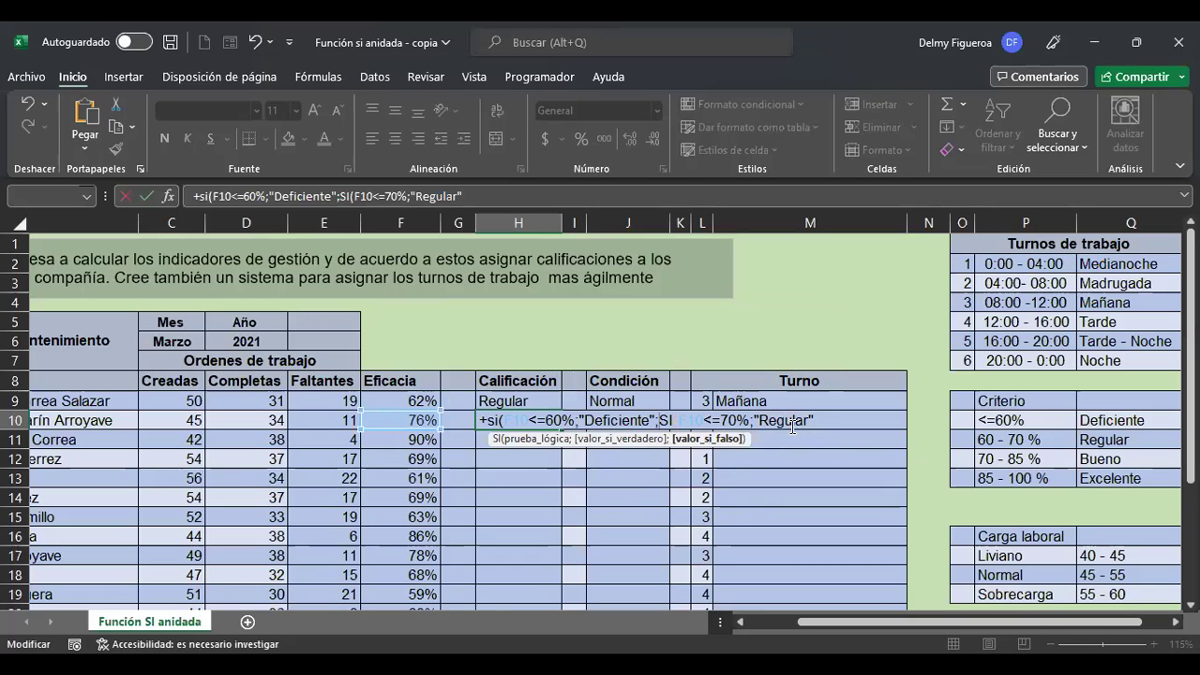
key(alt+Return)
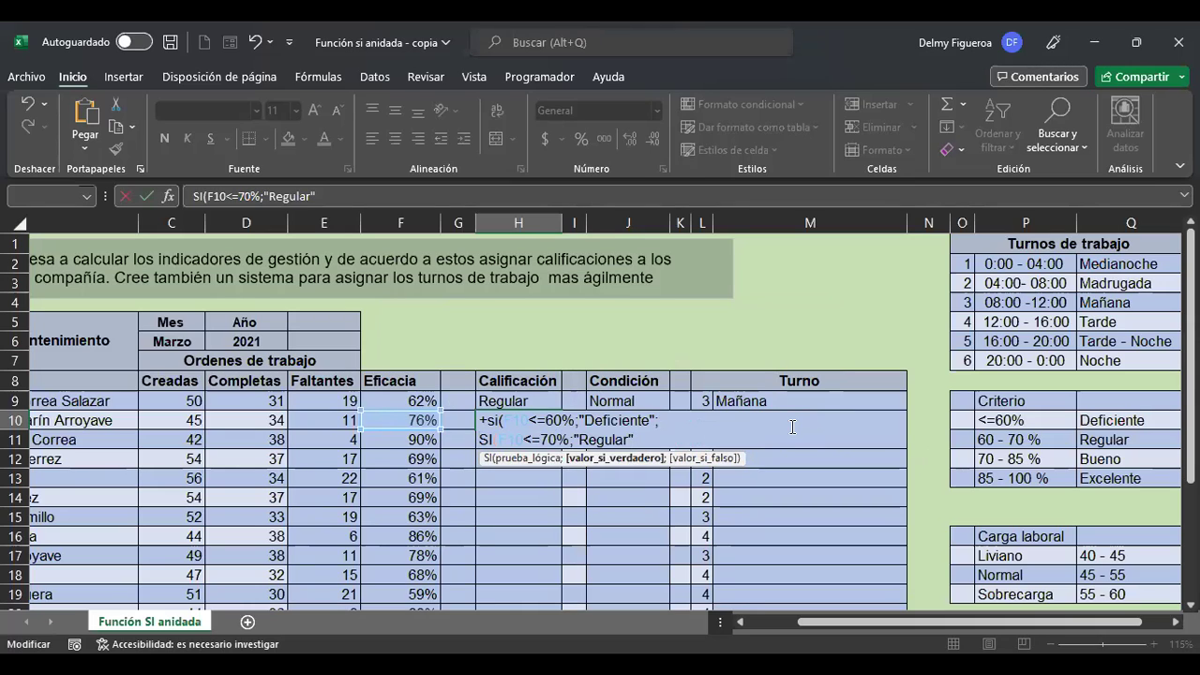
text(;)
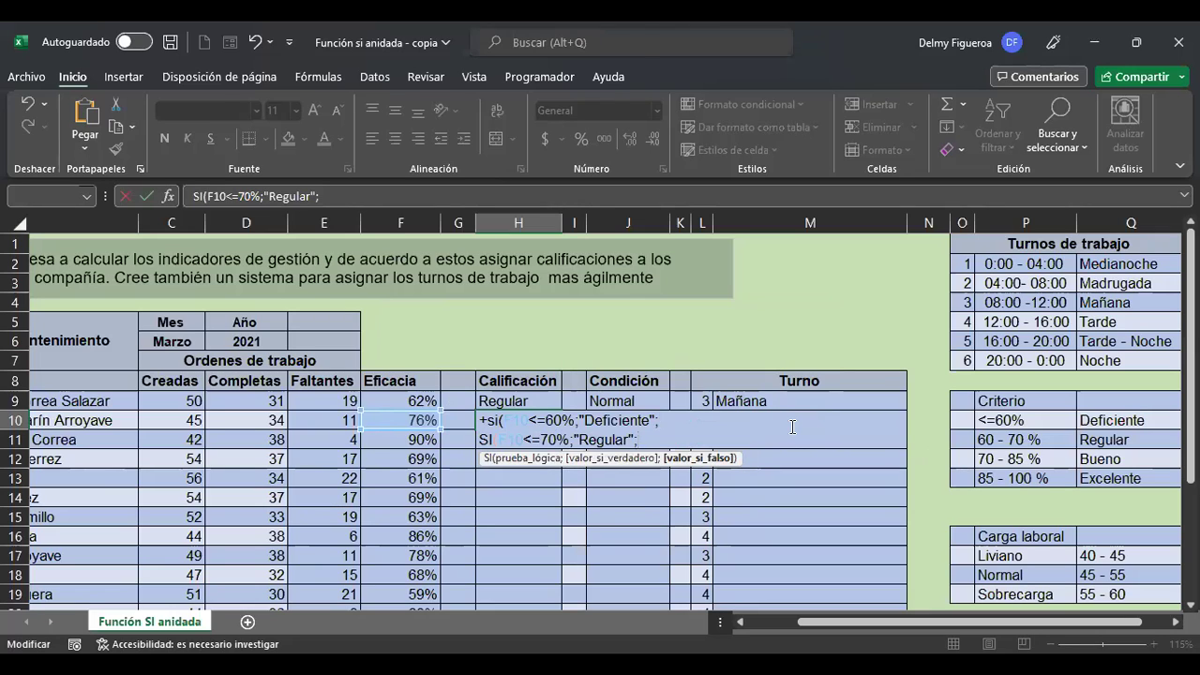
key(alt)
key(Escape)
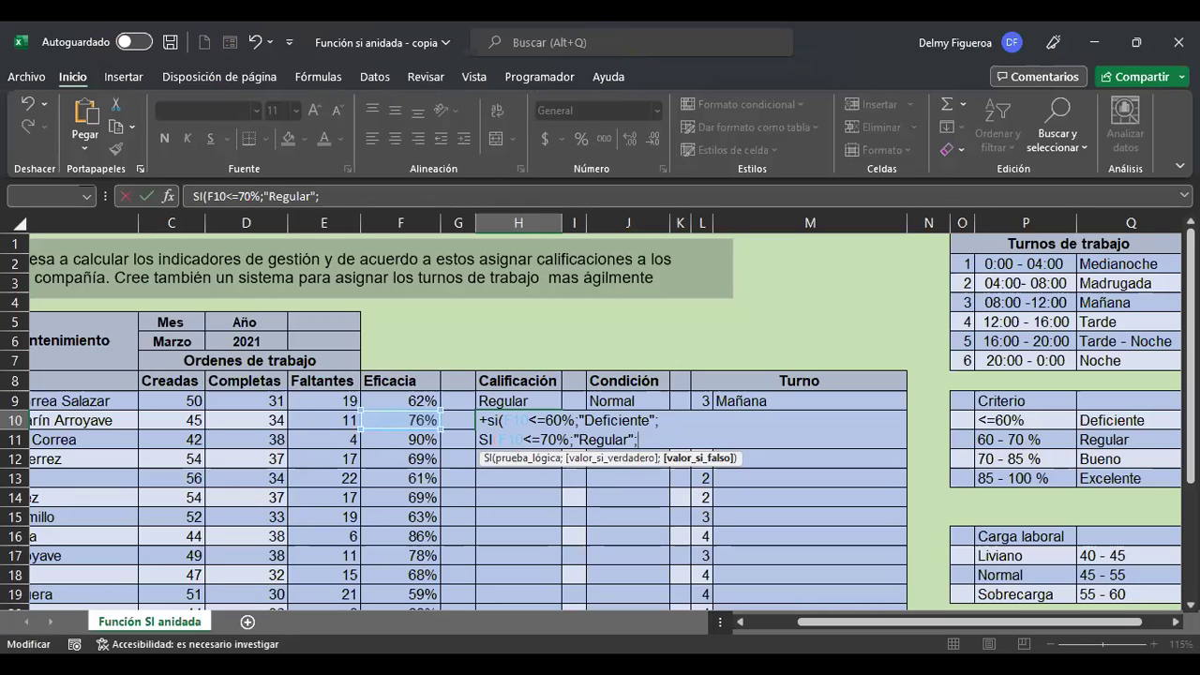
key(alt+Return)
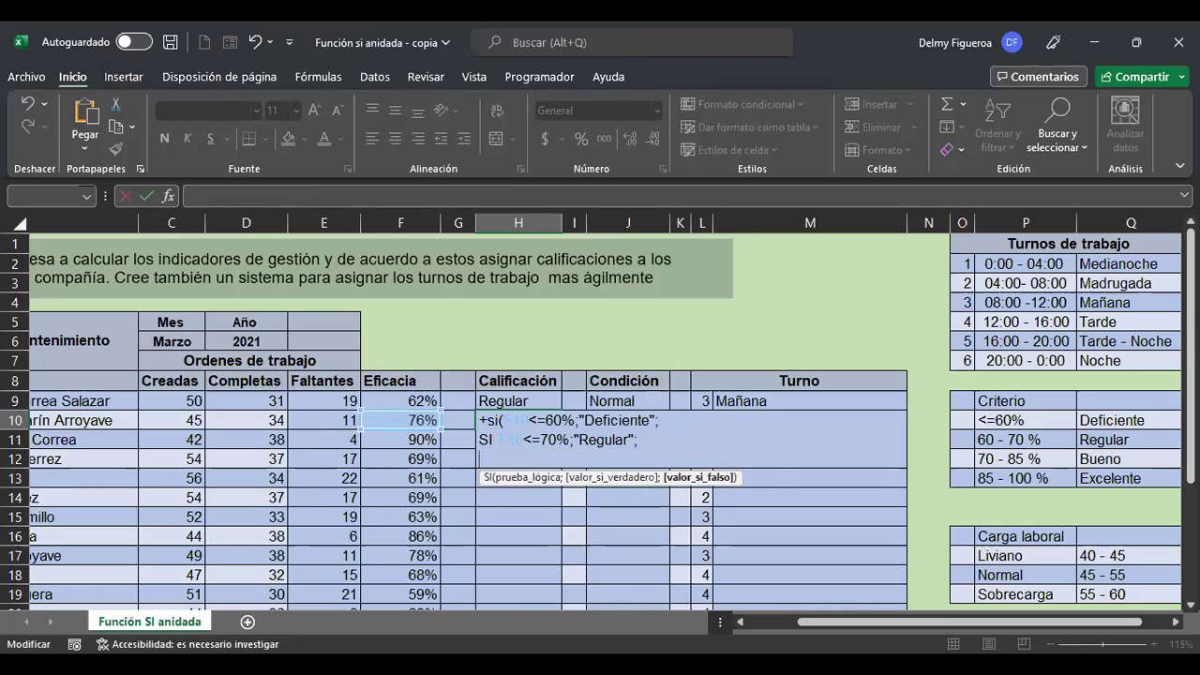
Nest a third SI in the H10 formula that returns "Bueno" when F10<=85%.
text(si)
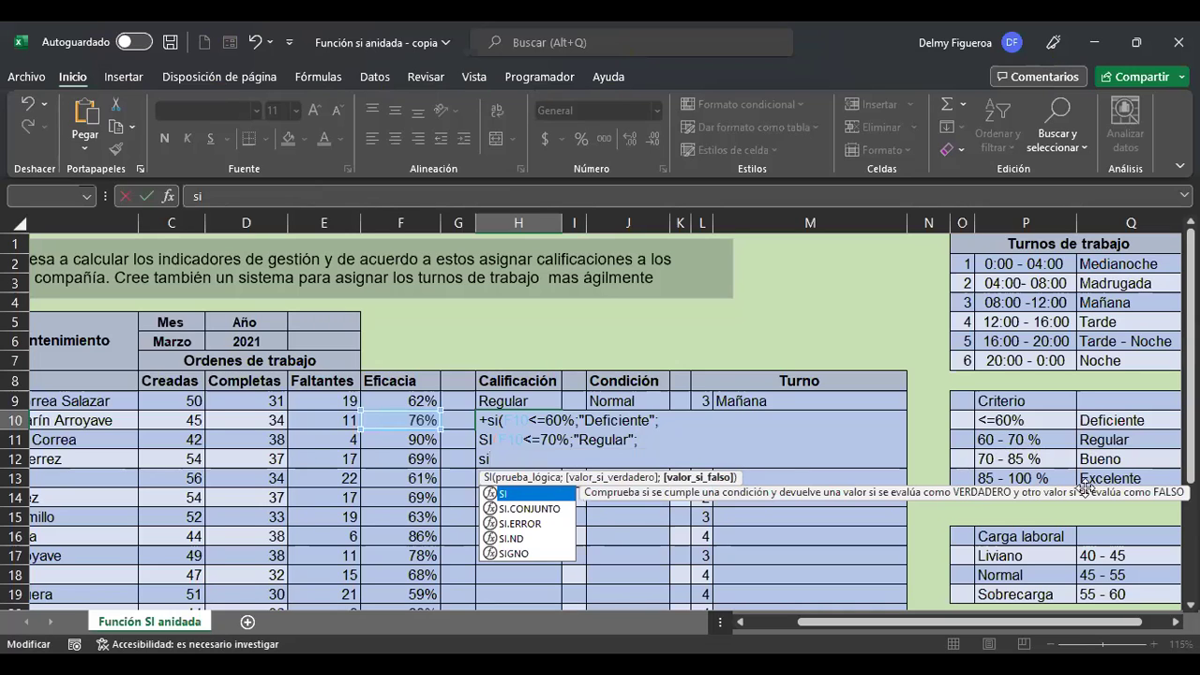
double_click(523, 494)
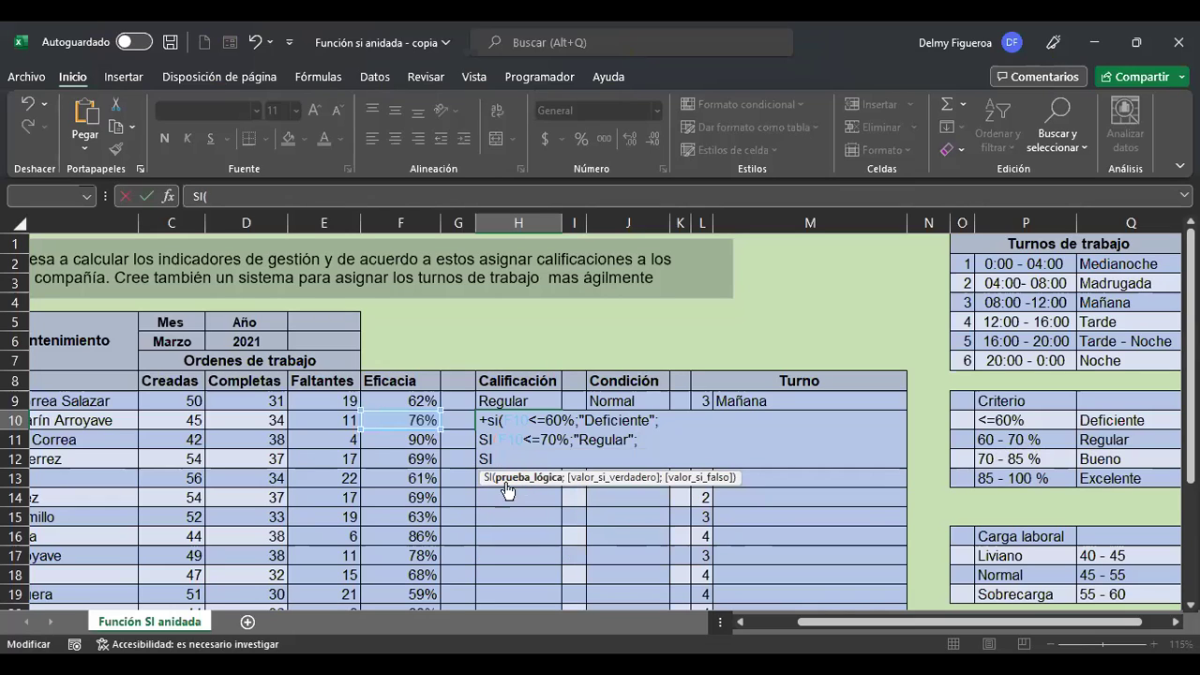
click(393, 421)
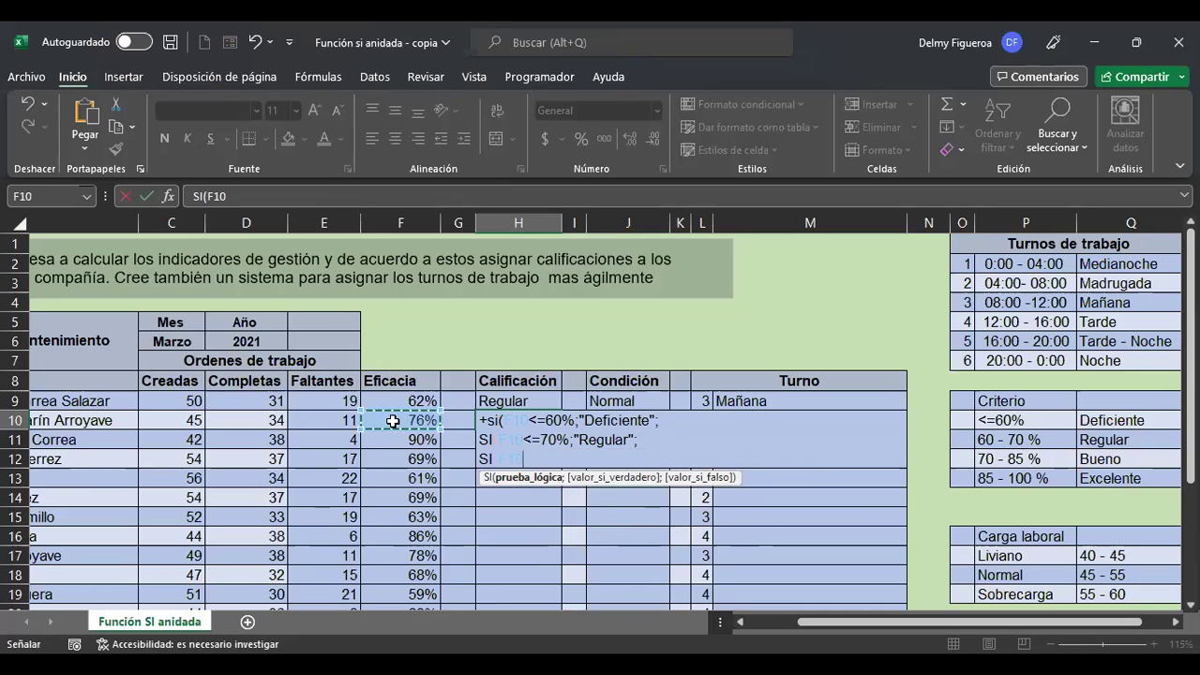
text(>)
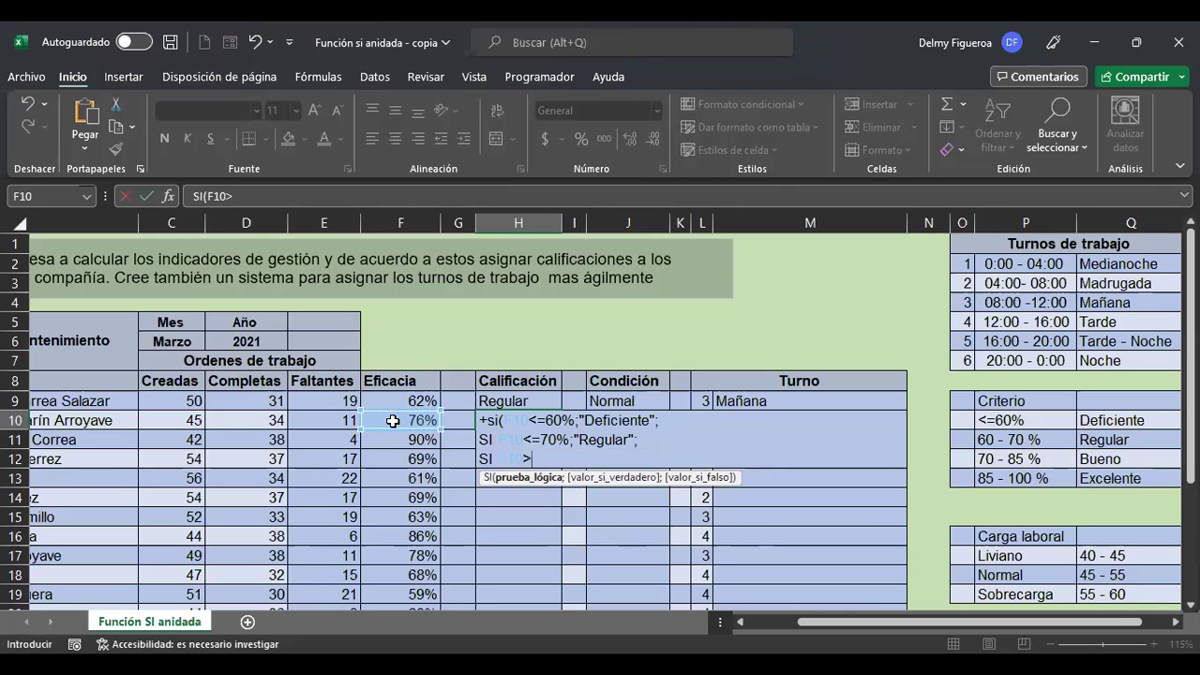
key(BackSpace)
text(<=85)
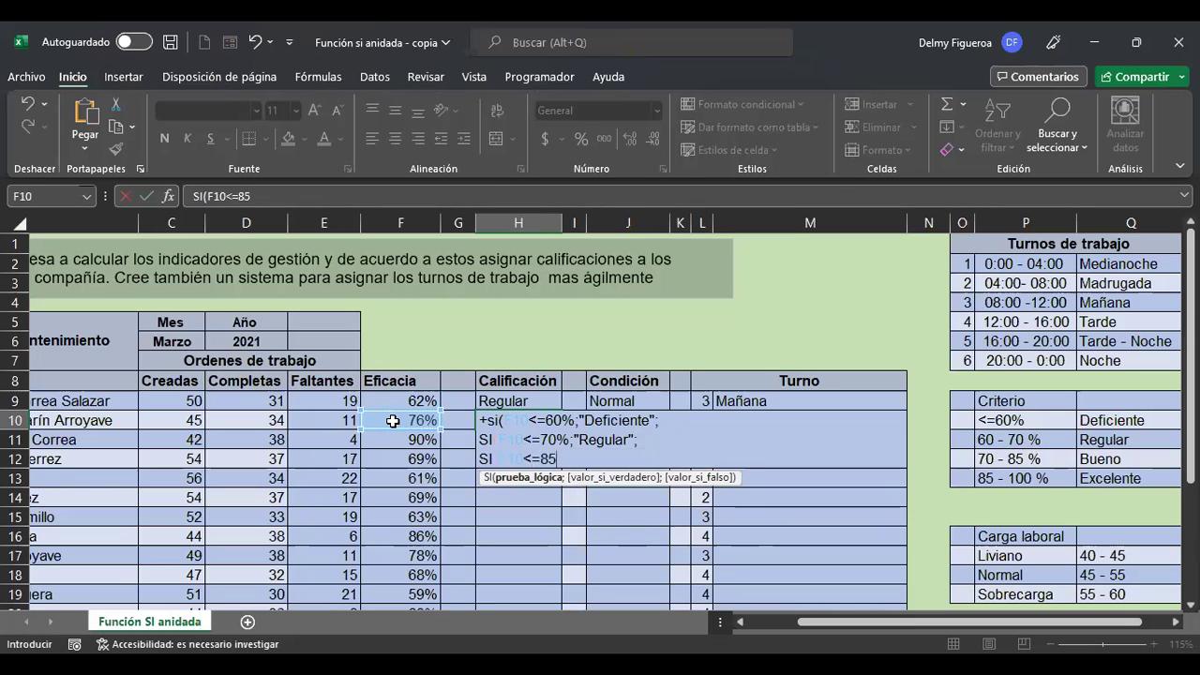
text(%)
text(;"Bueno")
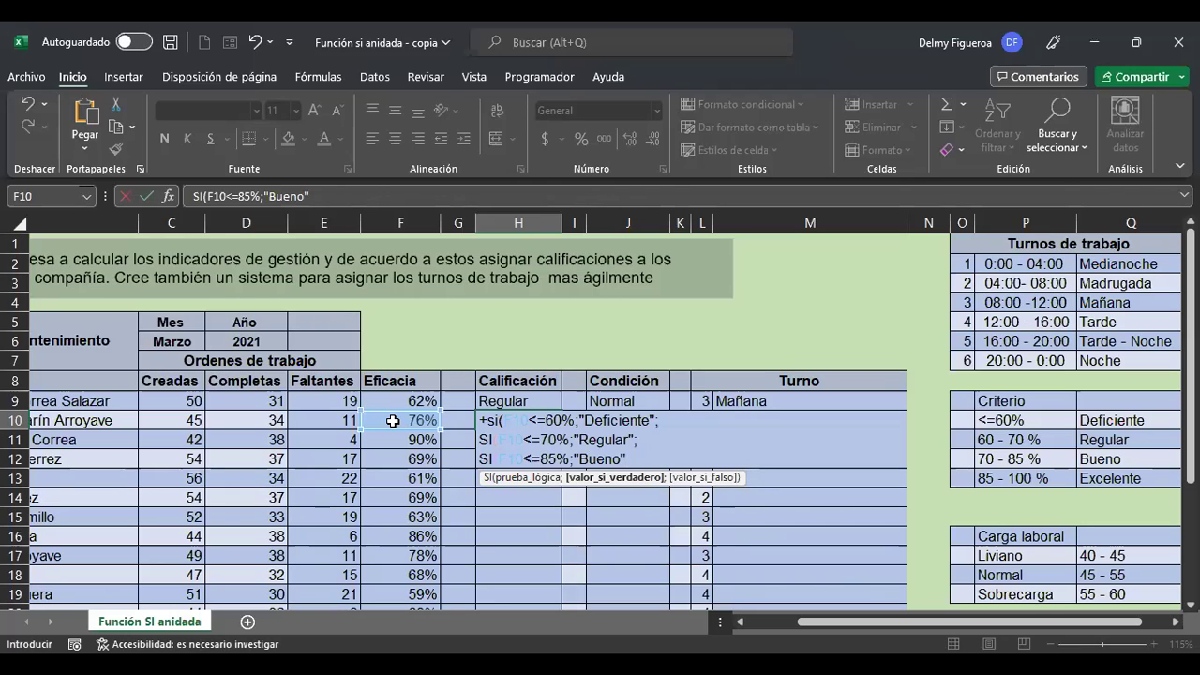
Add "Excelente" as the final false value in H10, close all three nested SI functions and commit the formula.
text(;)
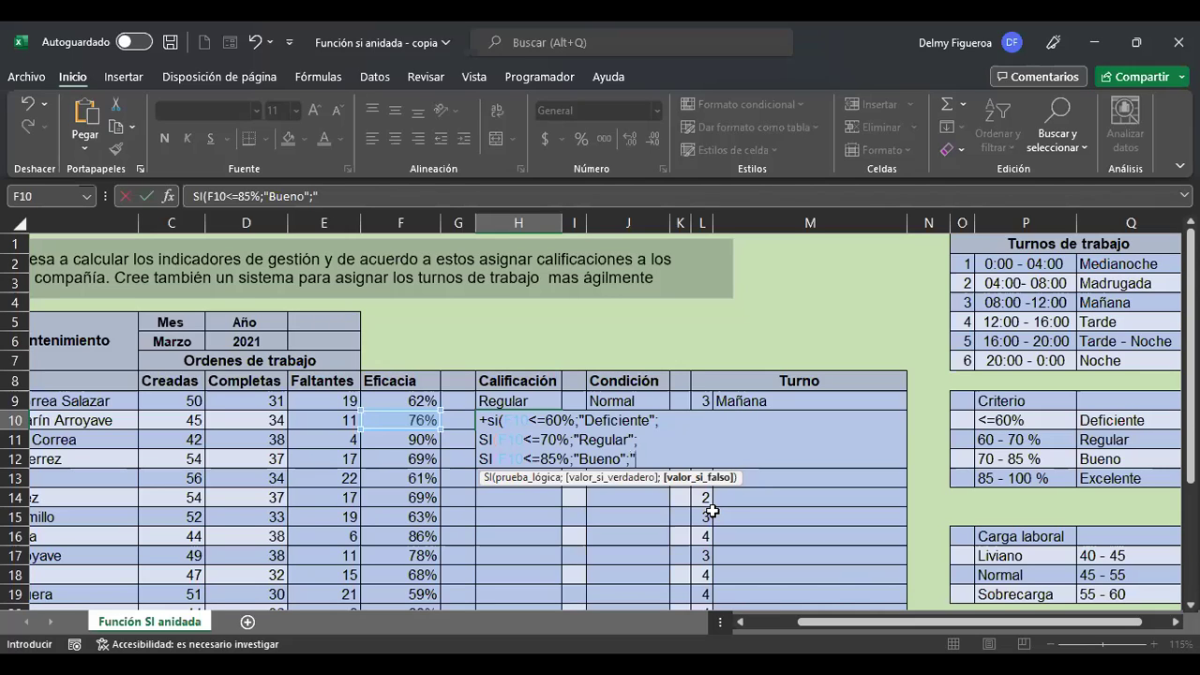
text(Excl)
key(BackSpace)
text(elente")
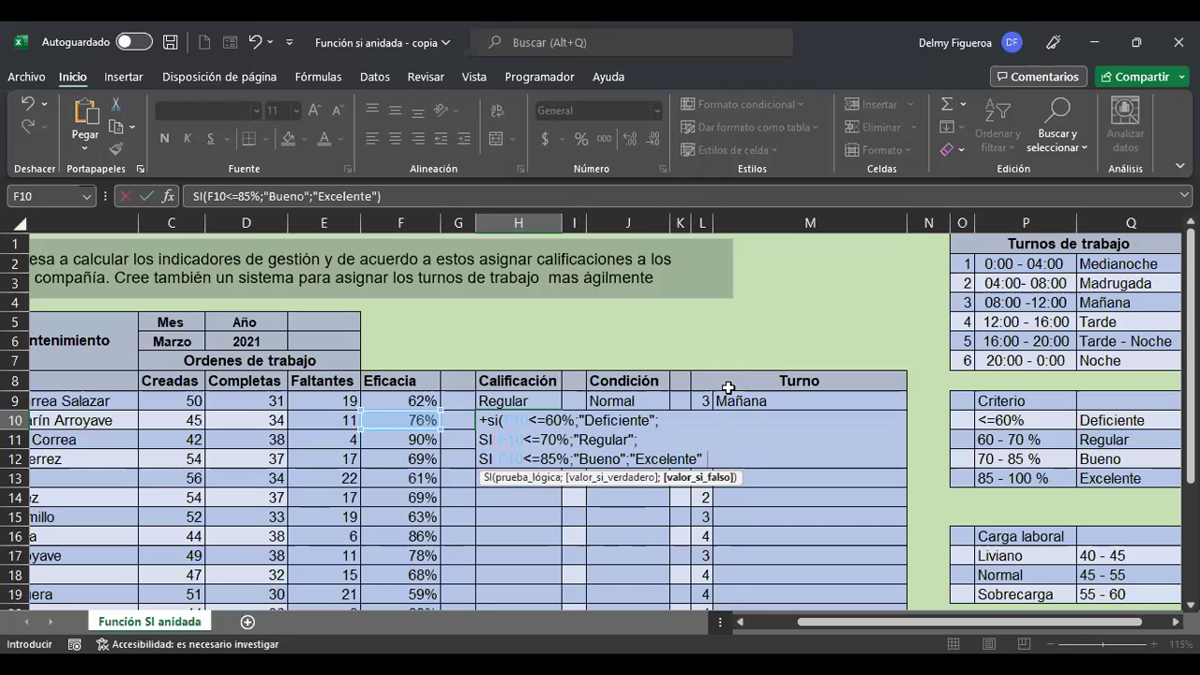
text()))
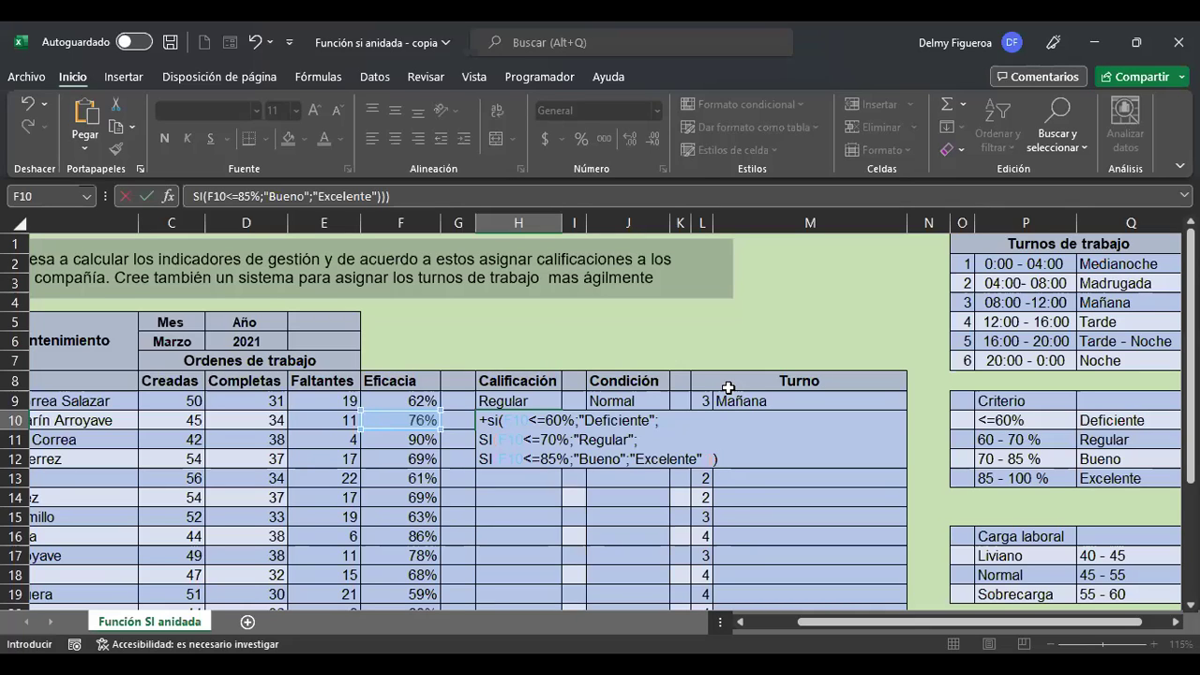
key(Return)
key(Up)
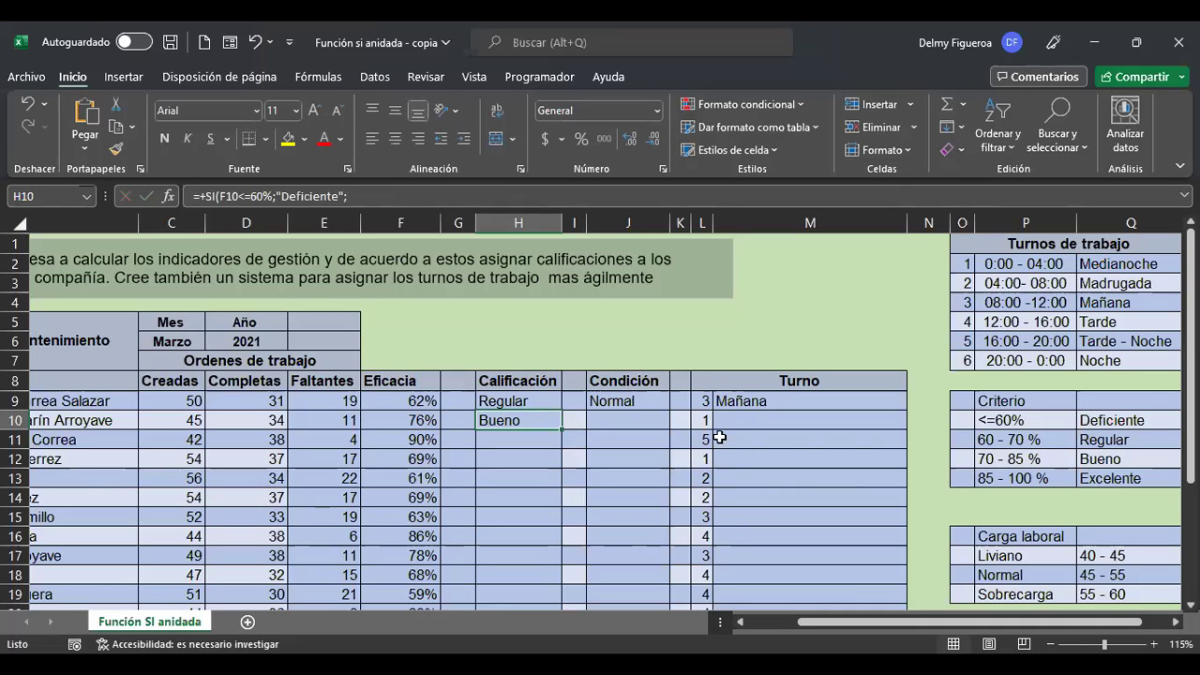
Copy the rating formula from H10 into H11 and H12, checking the ratings against the efficiencies and the Criterio table.
drag(565, 428, 566, 447)
click(525, 440)
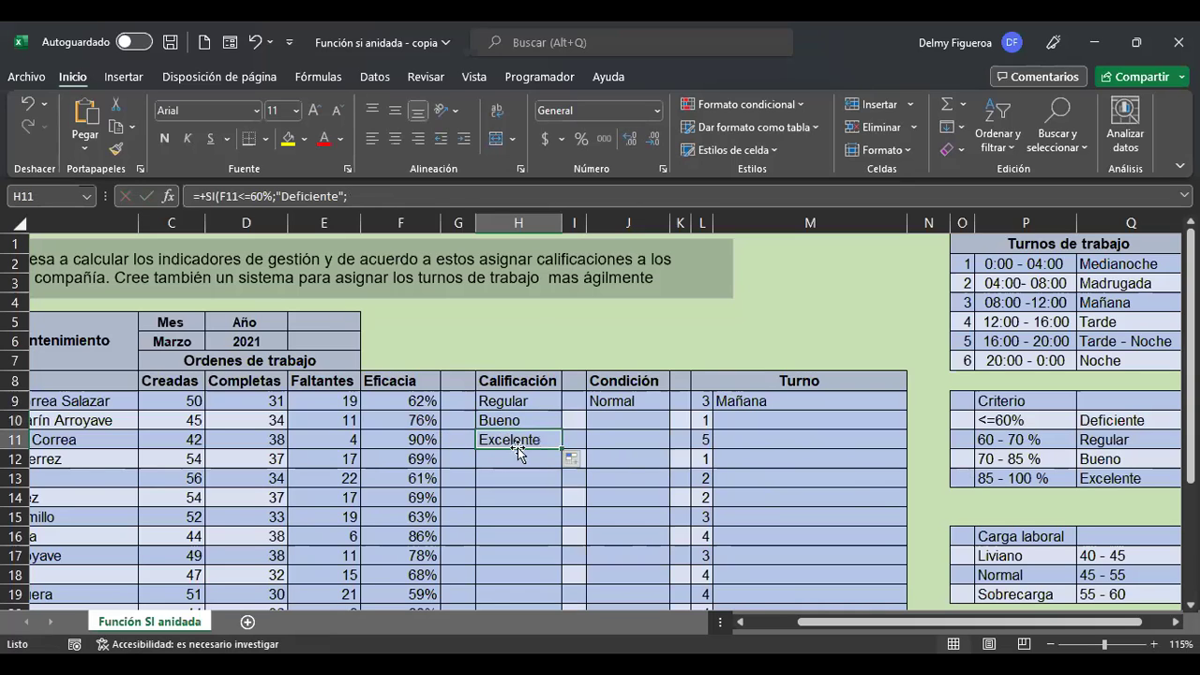
click(1065, 476)
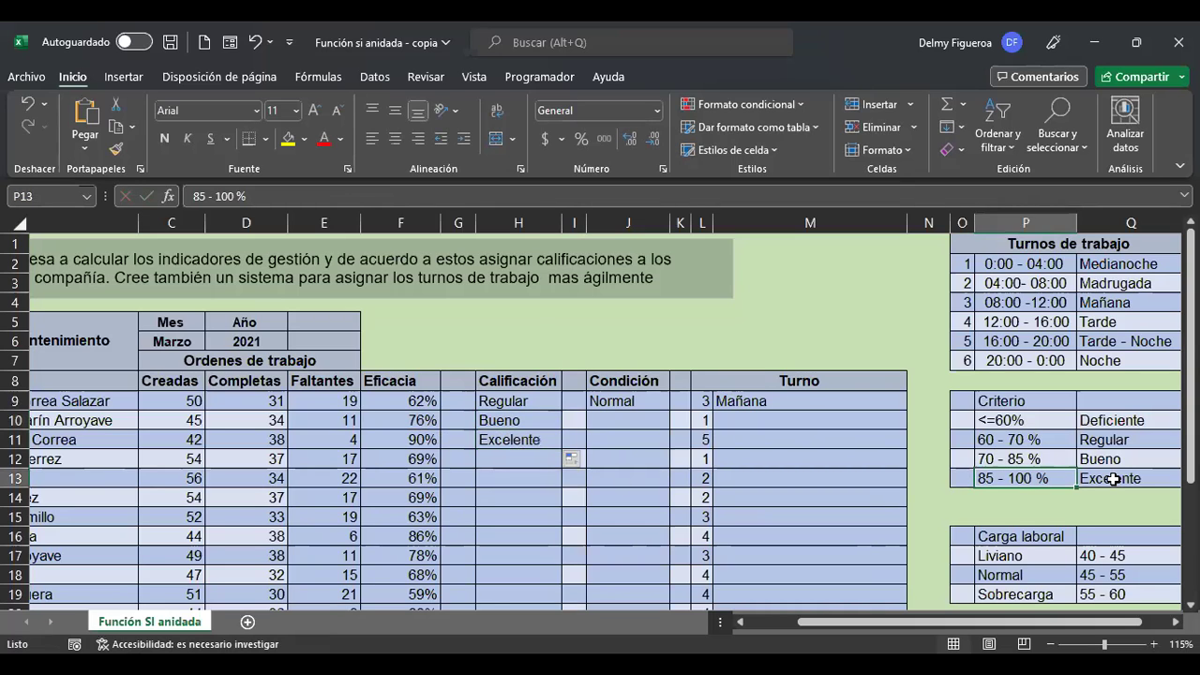
click(1107, 477)
click(532, 442)
drag(562, 449, 563, 463)
click(409, 458)
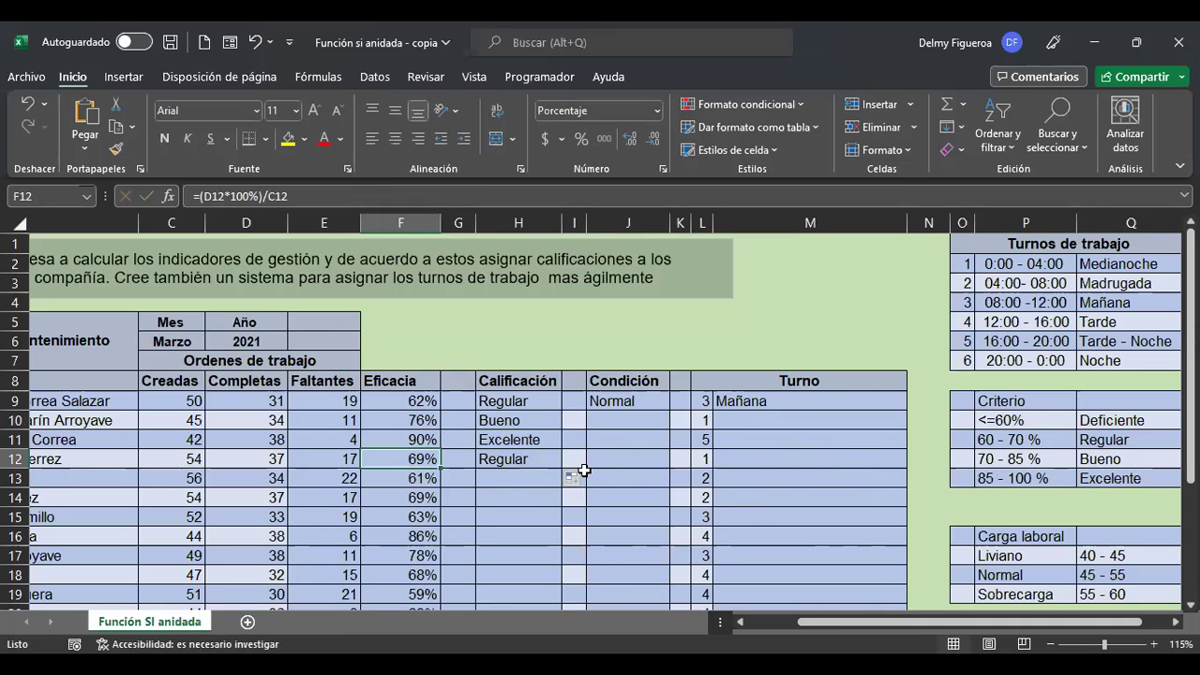
Fill the rating formula from H12 down to H28 and check the efficiencies in the last two rows.
click(521, 461)
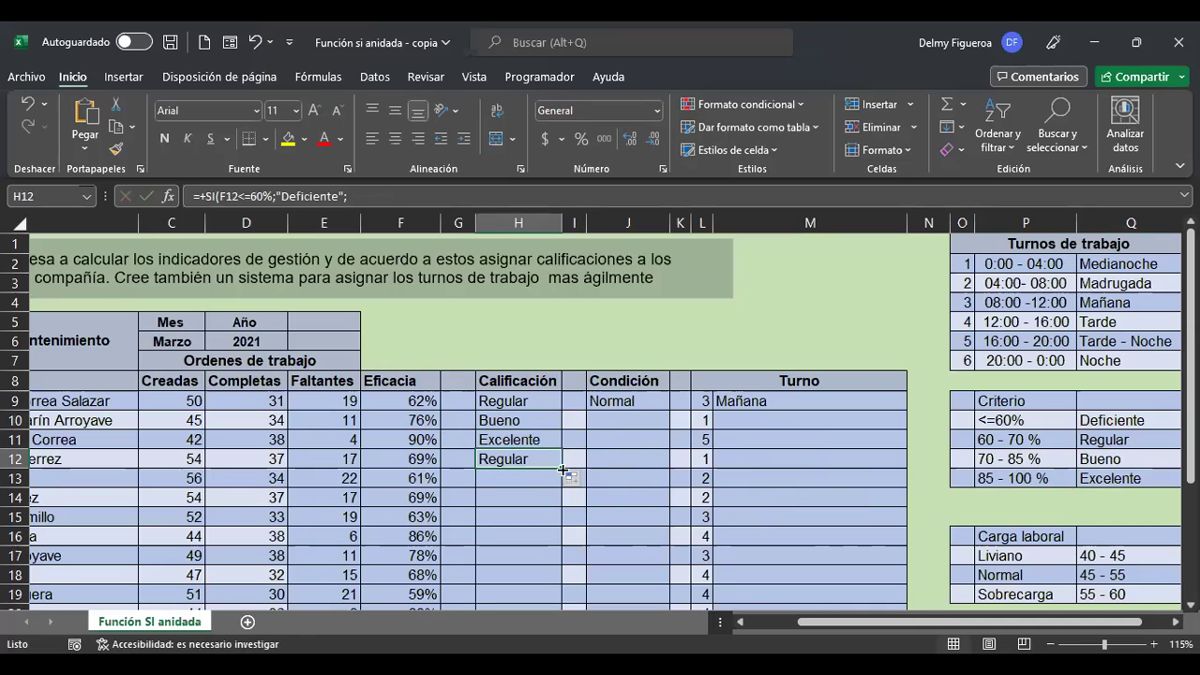
drag(561, 466, 567, 534)
scroll(566, 534, down, 2)
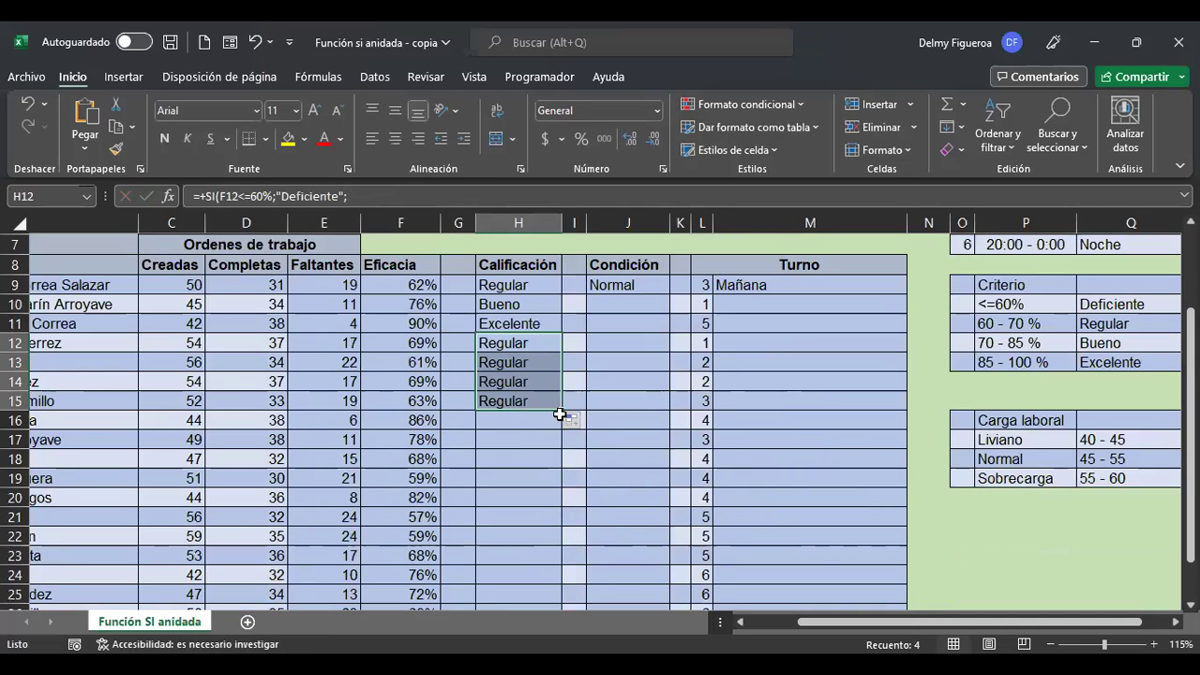
drag(561, 413, 563, 570)
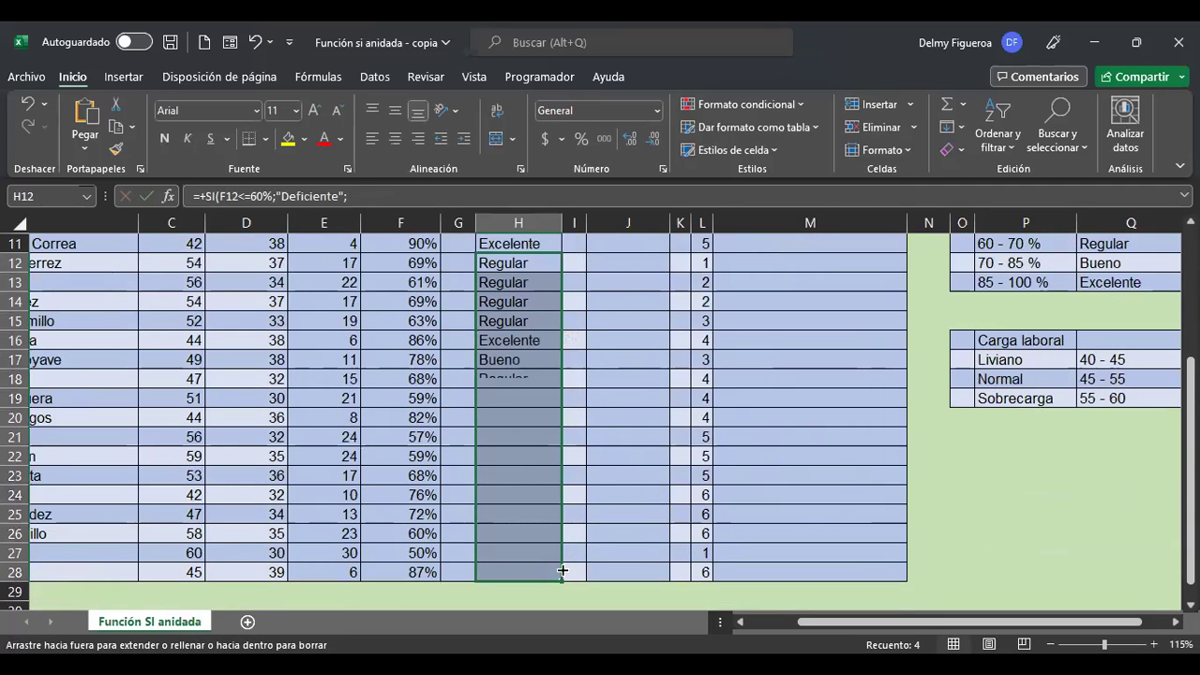
click(410, 570)
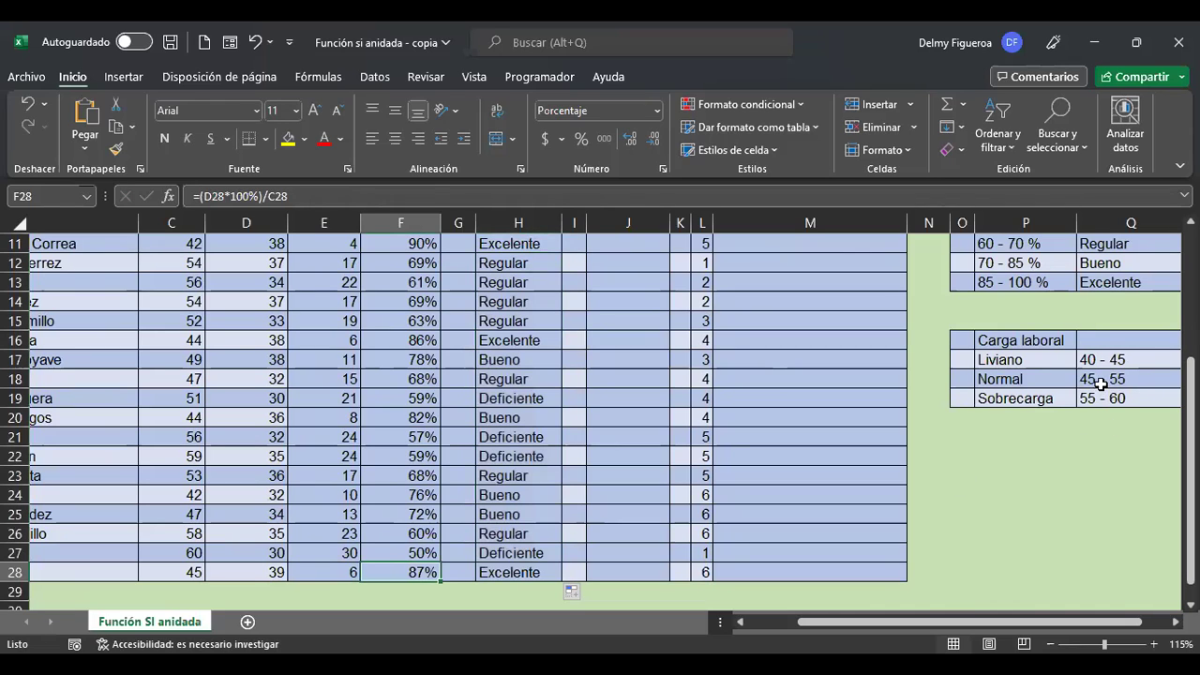
click(406, 553)
Inspect the nested SI formula in J9 that assigns the workload condition, alongside the Carga laboral table.
scroll(1088, 286, up, 1)
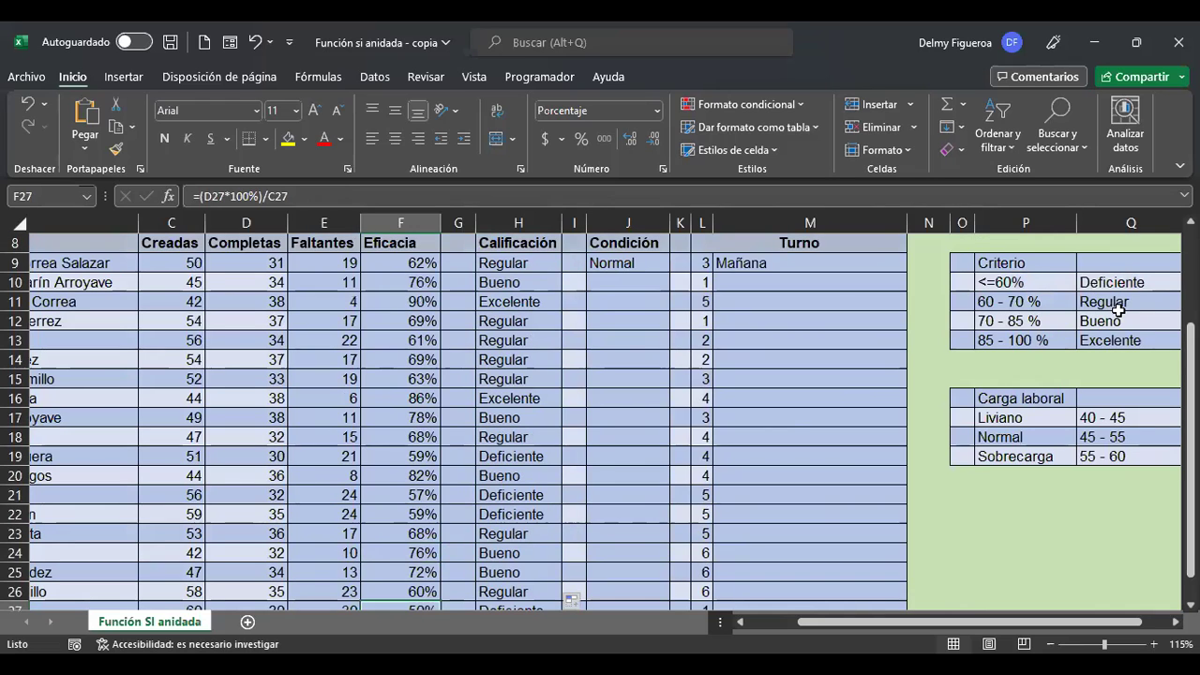
scroll(591, 469, up, 2)
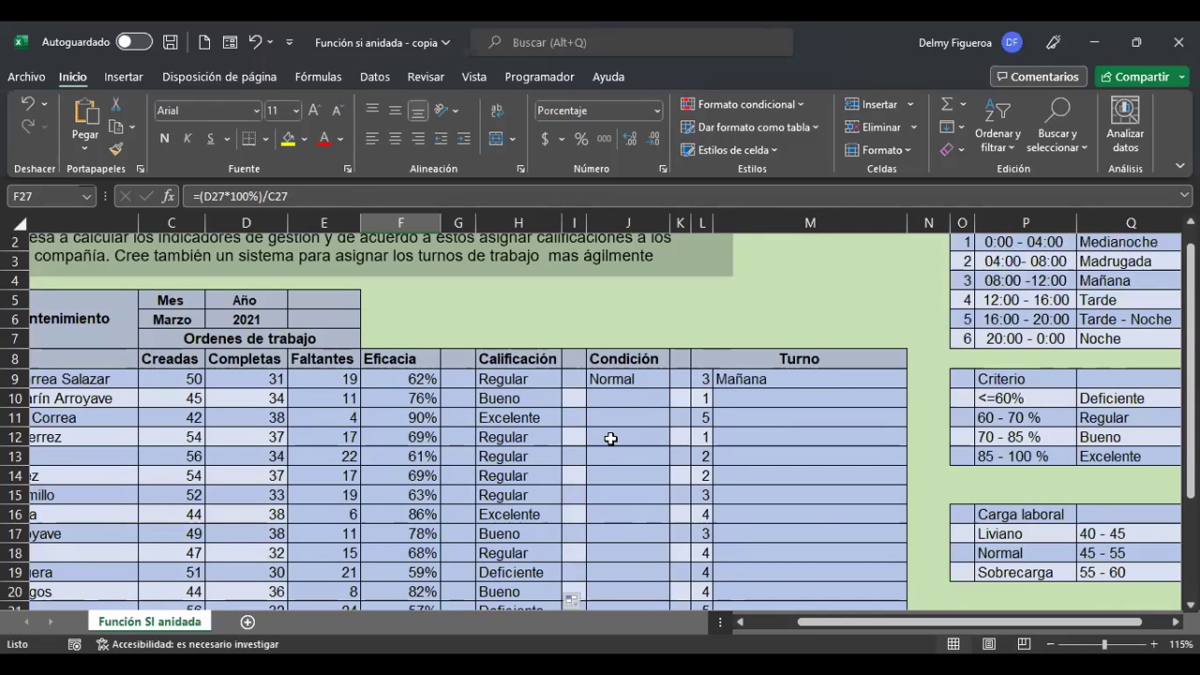
click(629, 375)
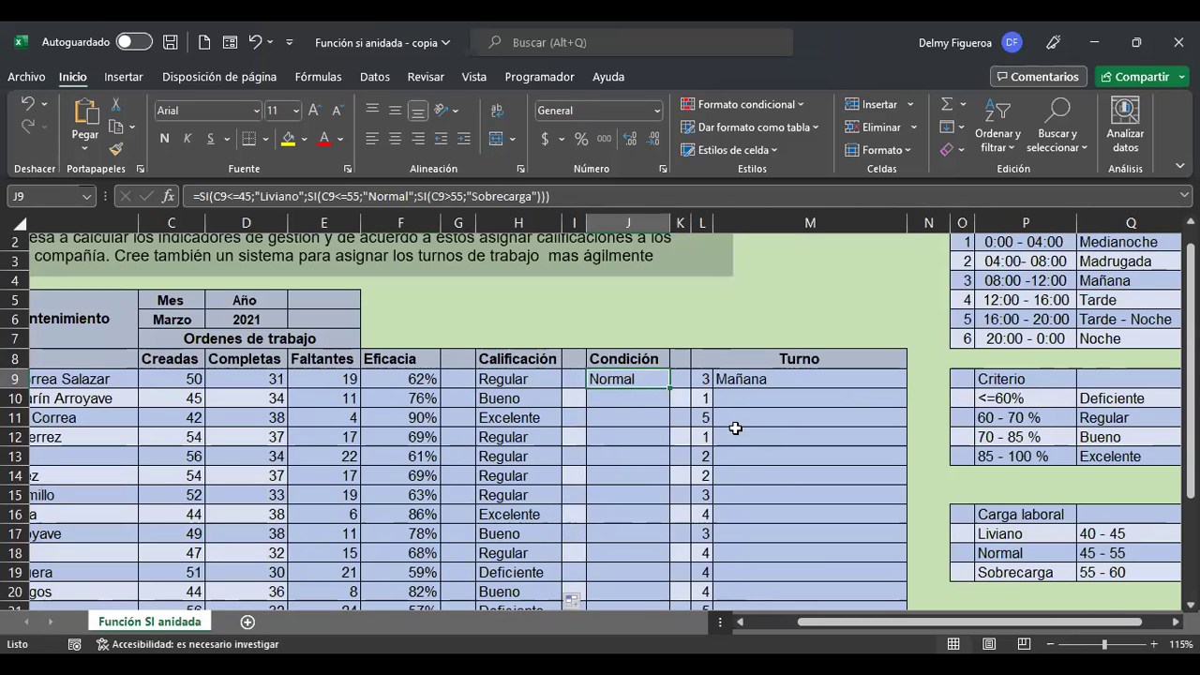
scroll(761, 476, up, 1)
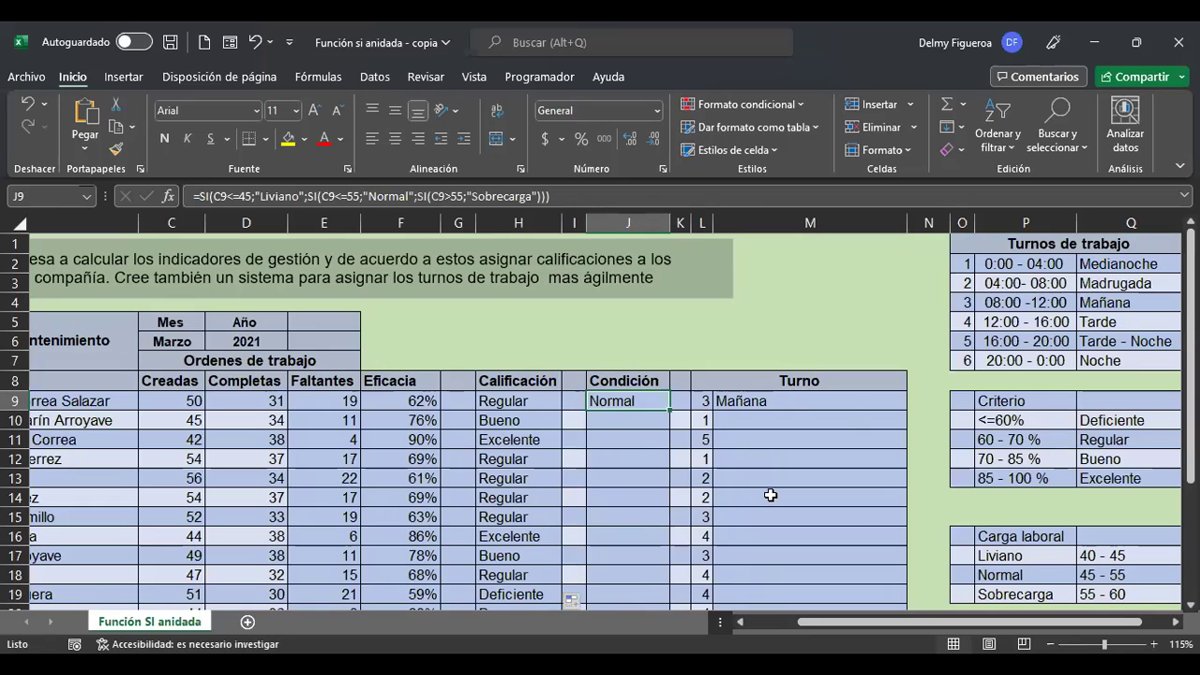
Review the J9 condition formula and the Liviano, Normal and Sobrecarga ranges in the Carga laboral table.
key(F2)
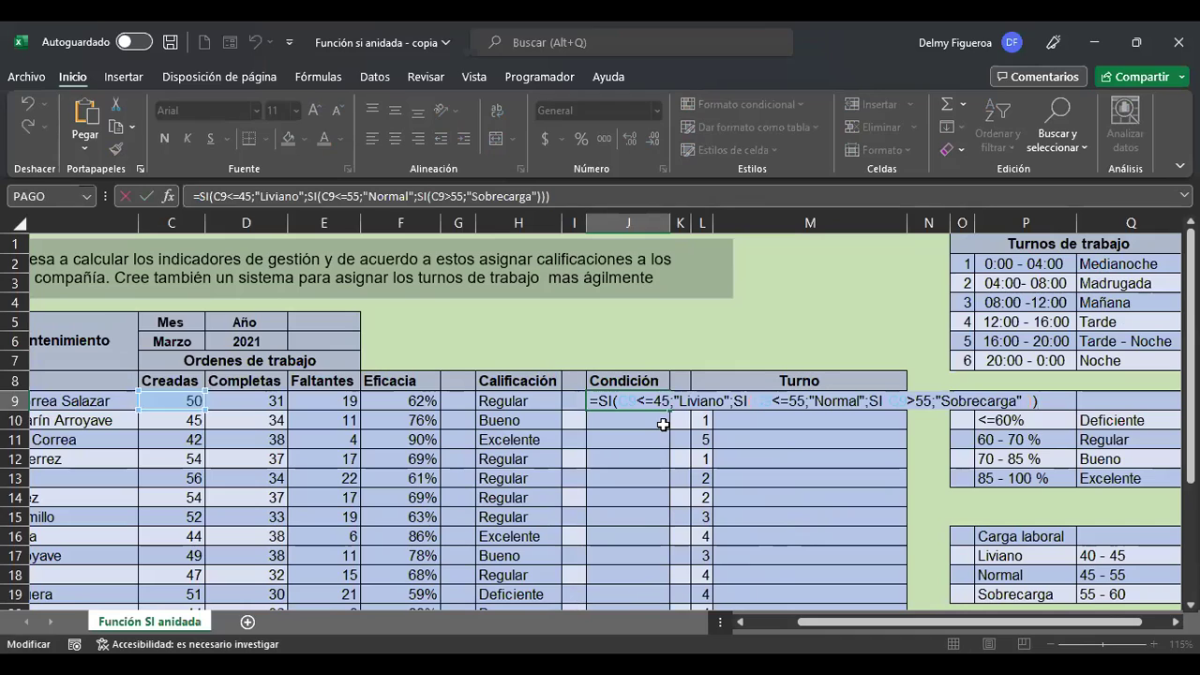
key(Return)
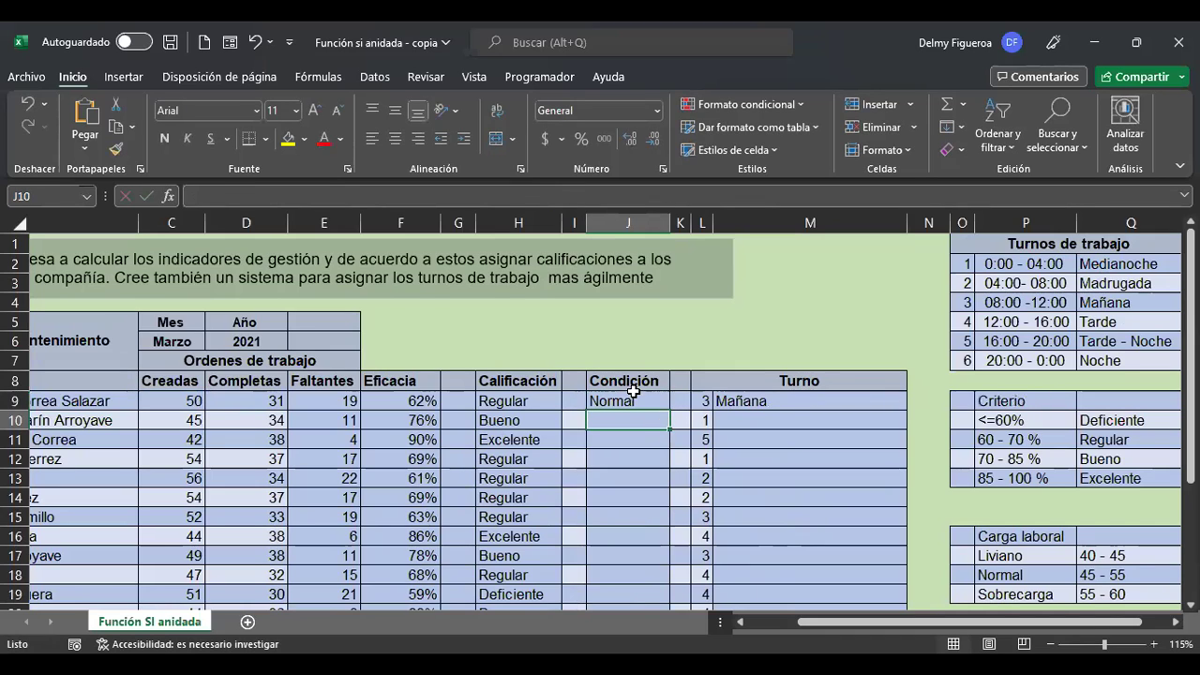
click(634, 399)
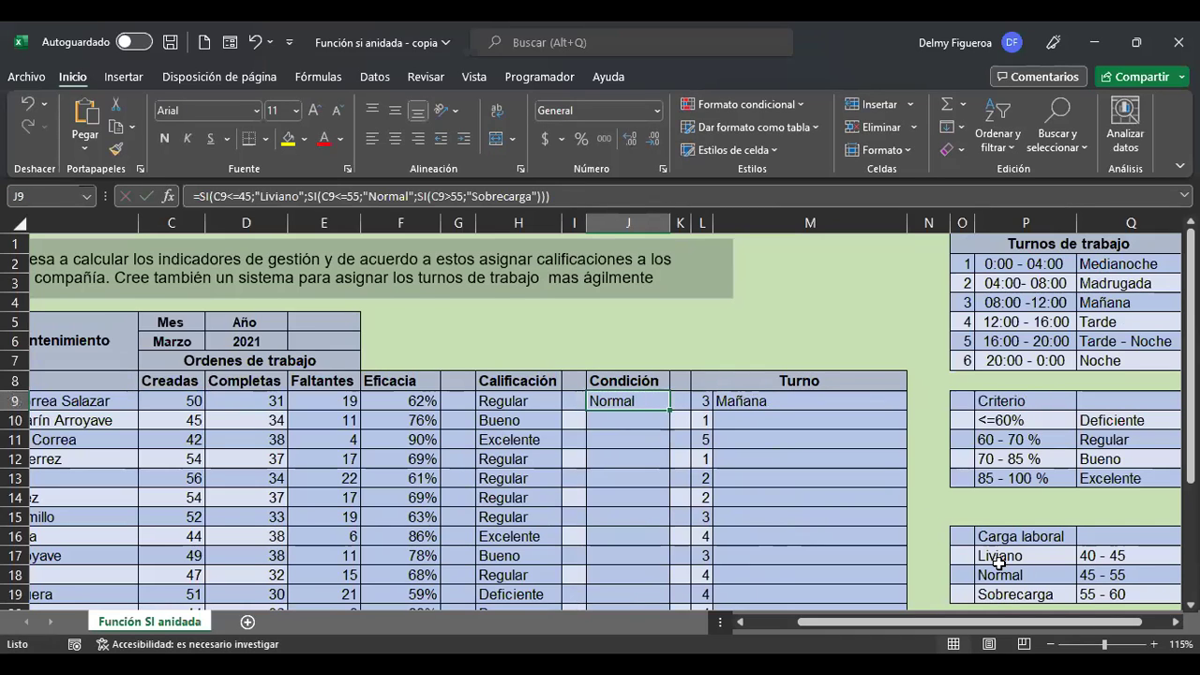
click(1050, 558)
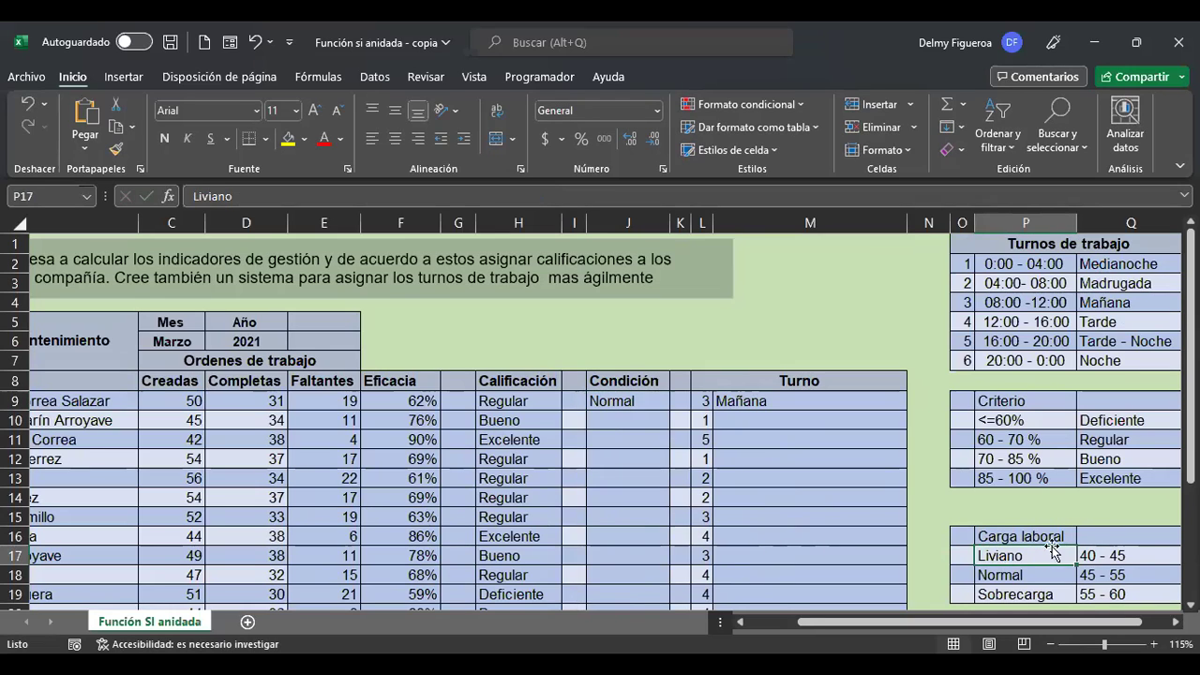
click(1129, 556)
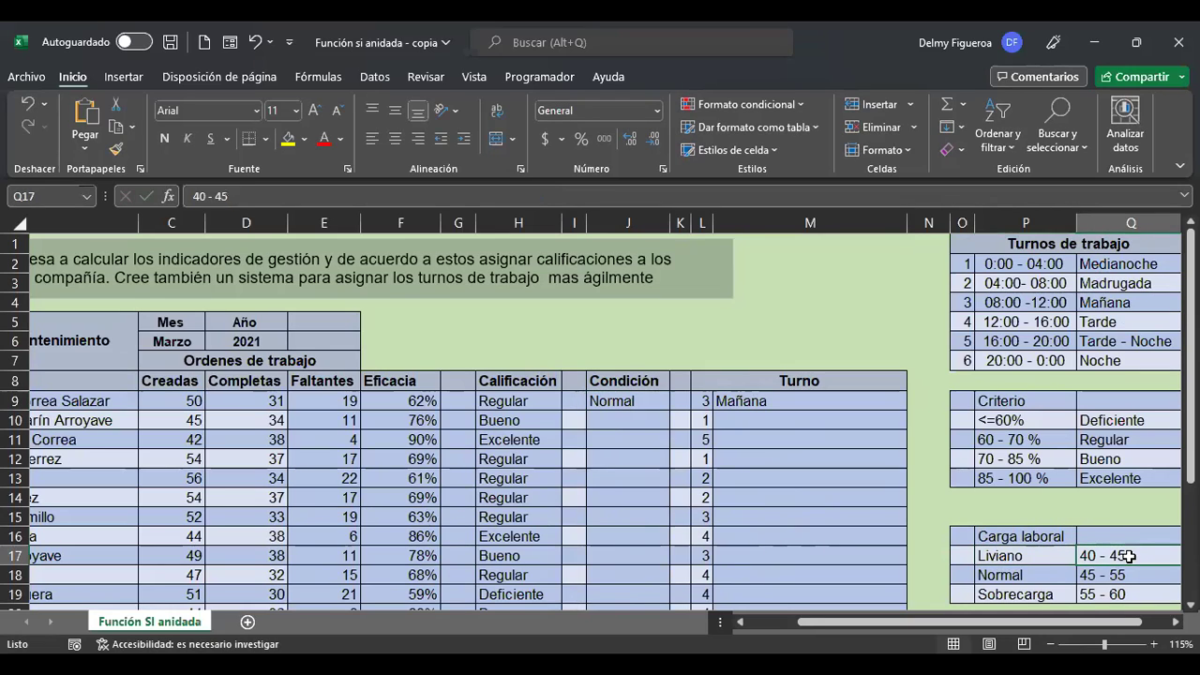
click(1035, 569)
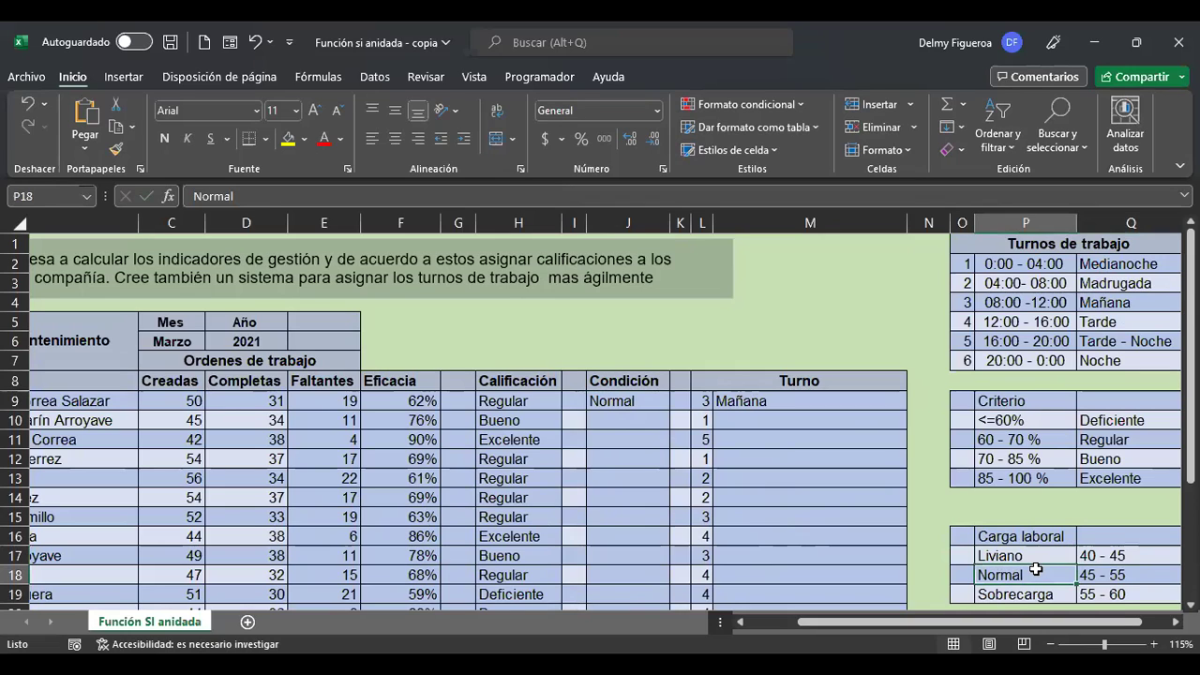
click(1113, 572)
click(1032, 595)
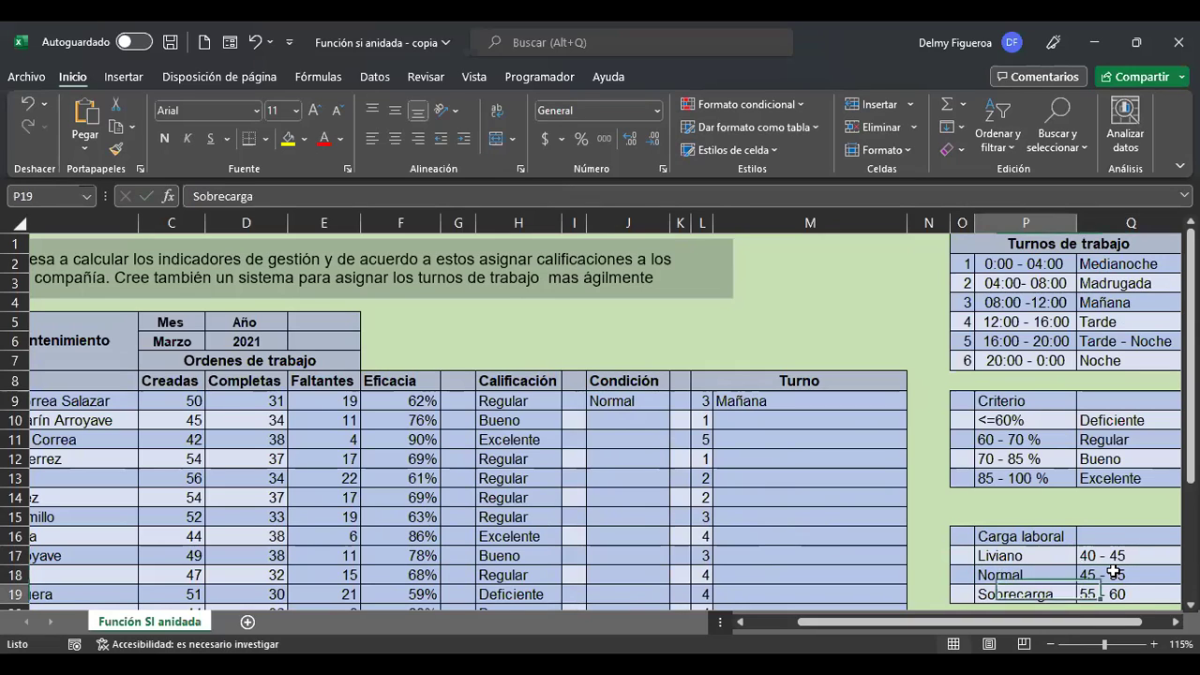
click(1112, 594)
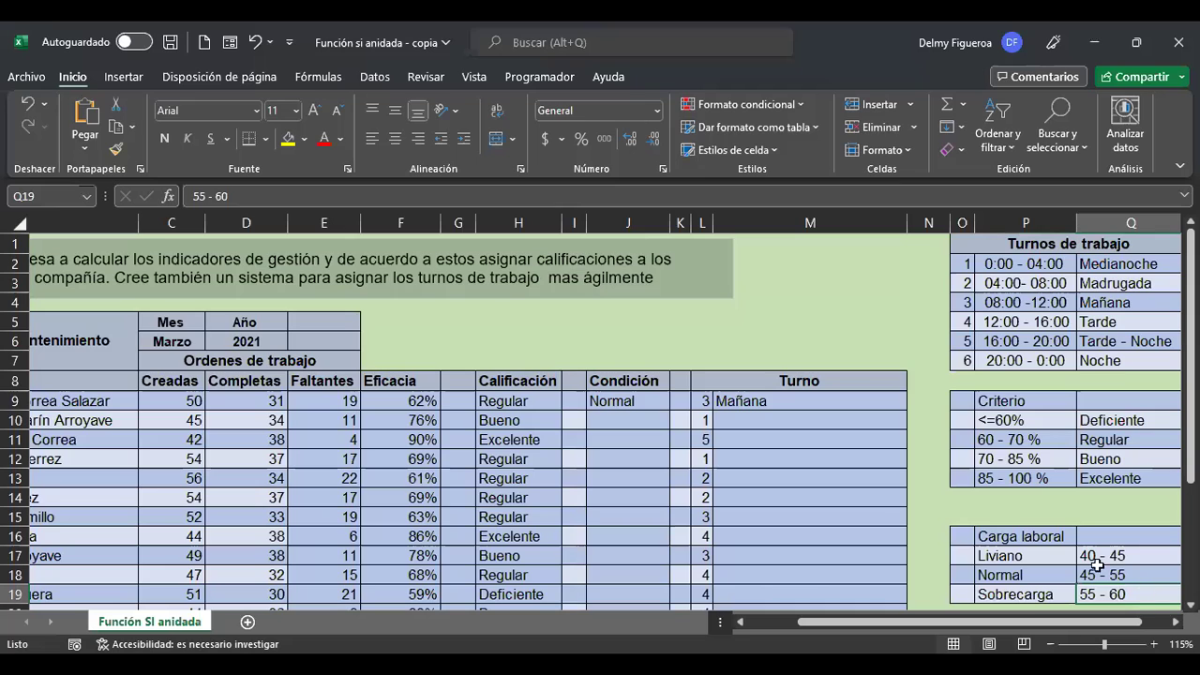
Examine the logical tests and true values of each nested SI function in the J9 formula.
click(654, 402)
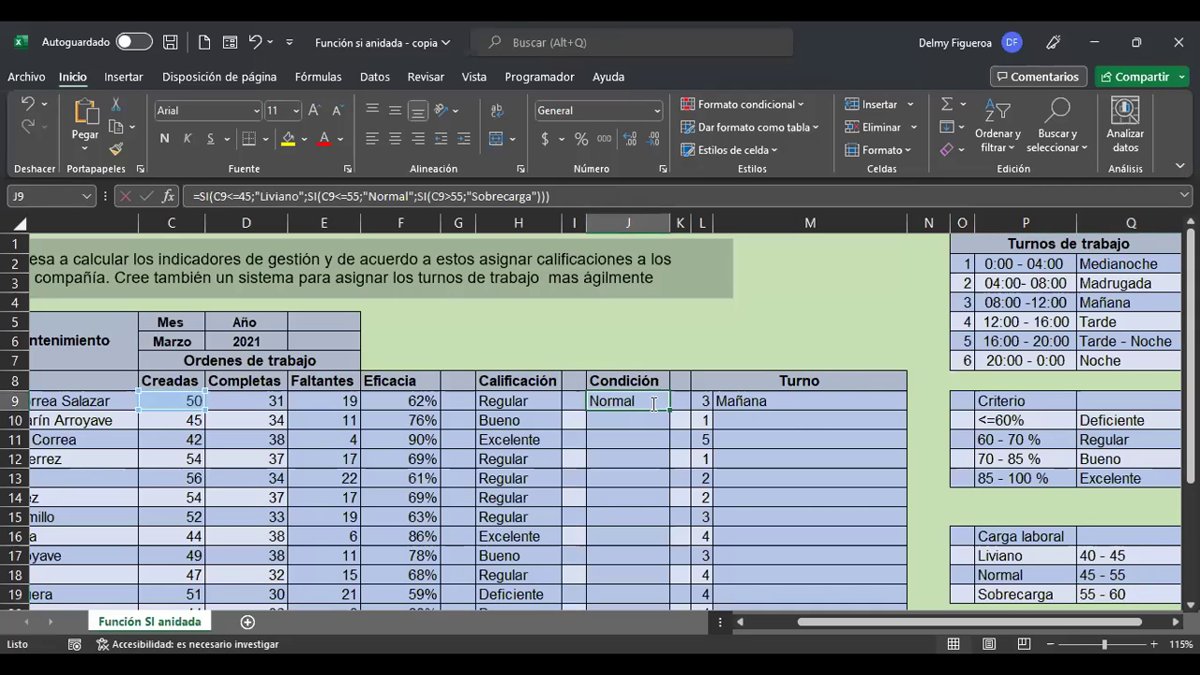
double_click(654, 401)
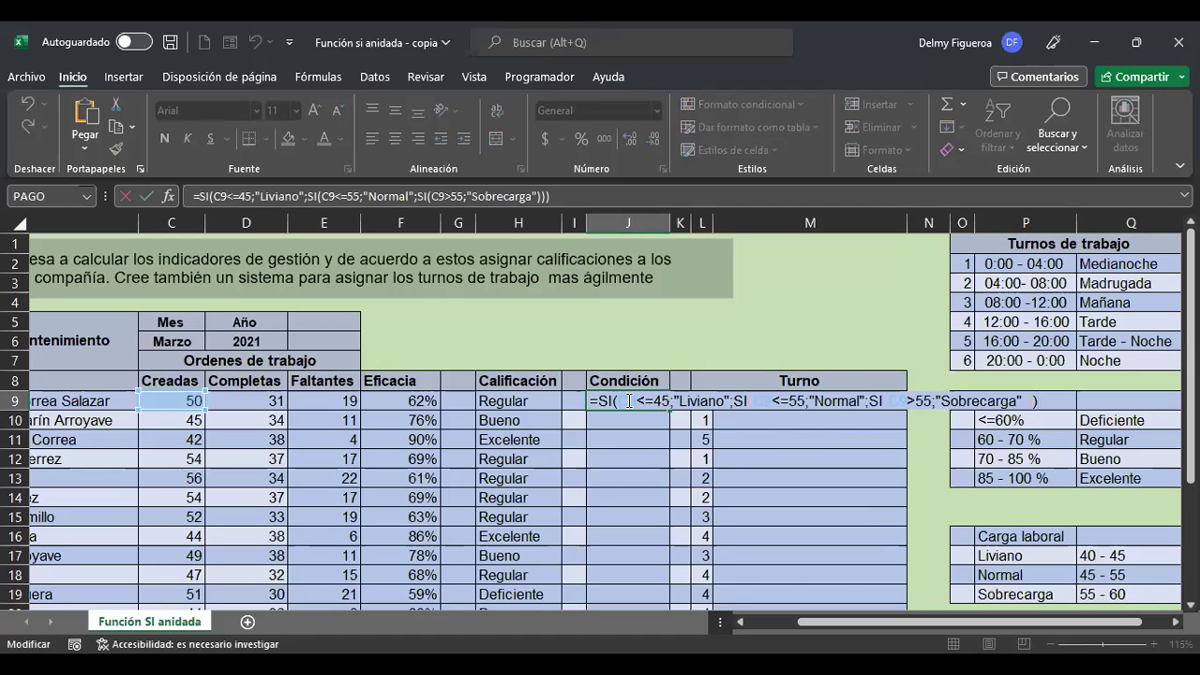
click(628, 401)
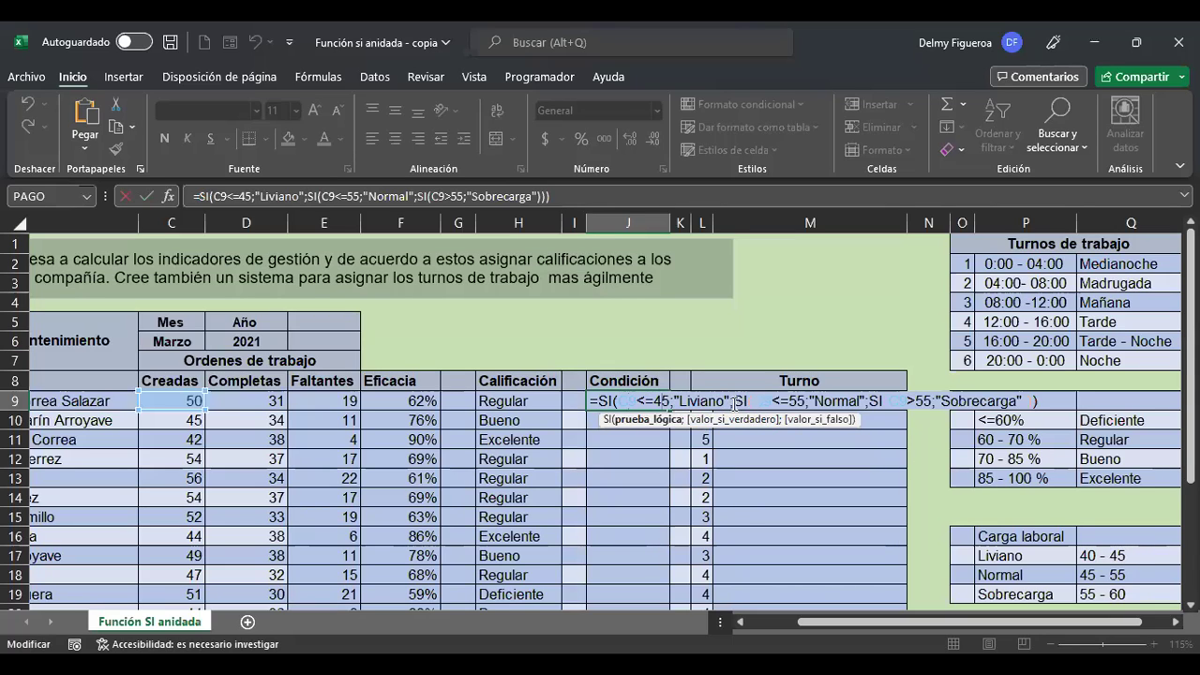
click(808, 401)
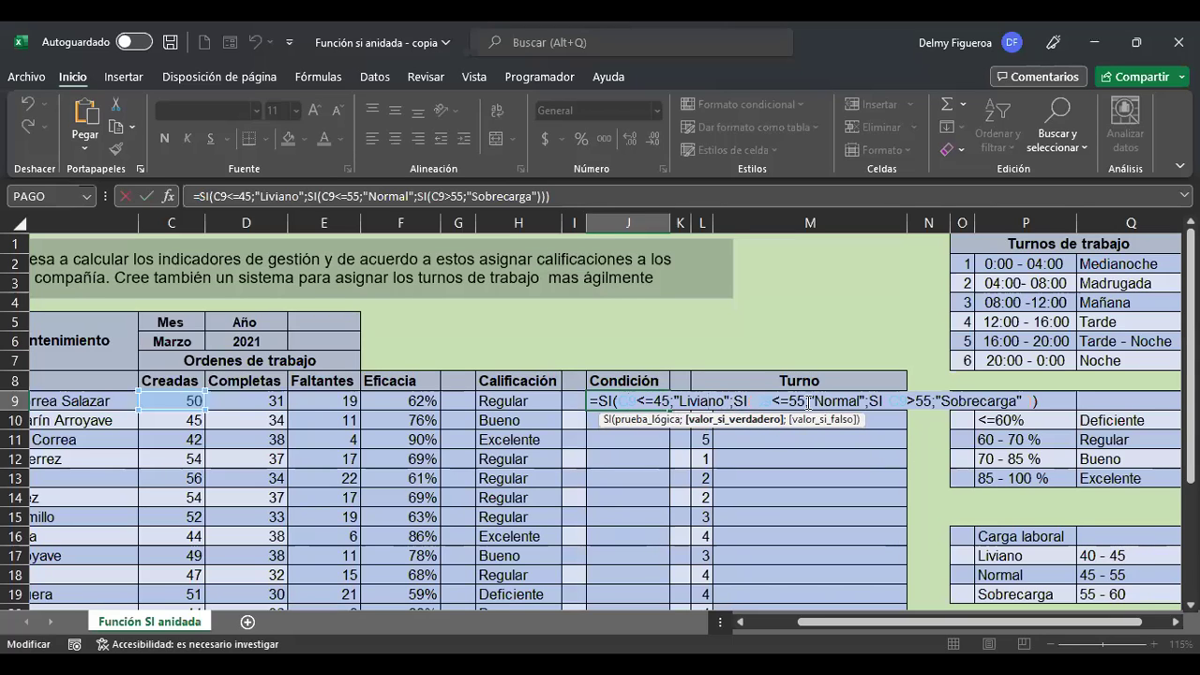
click(849, 403)
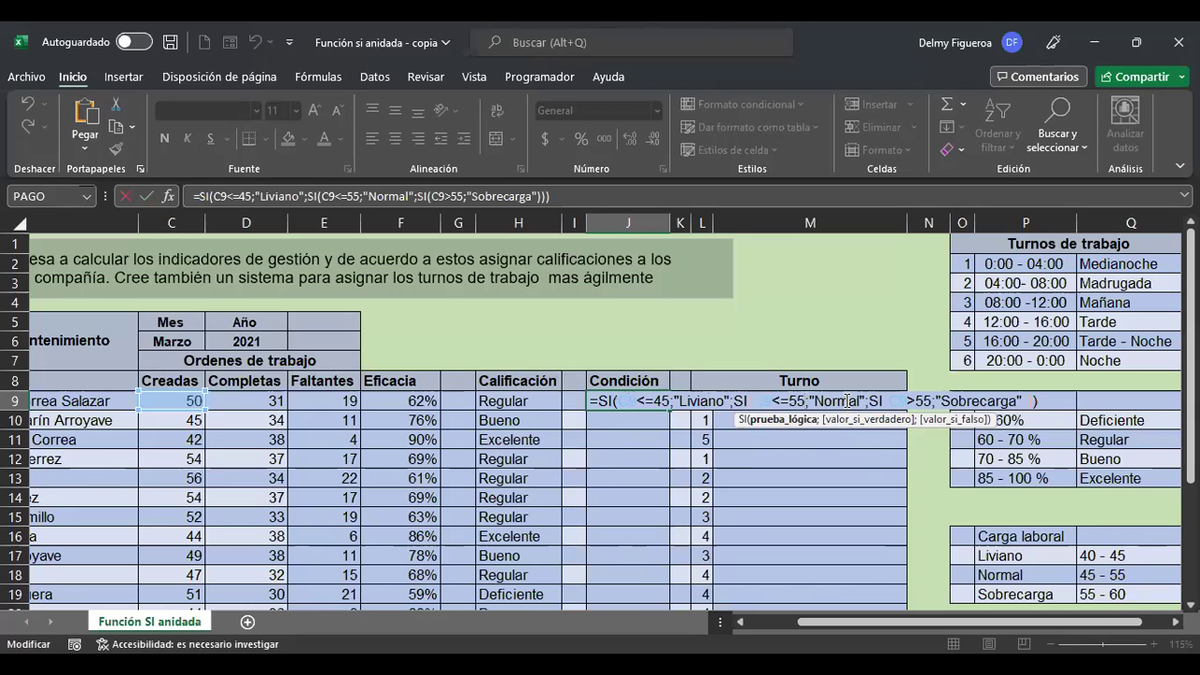
click(972, 403)
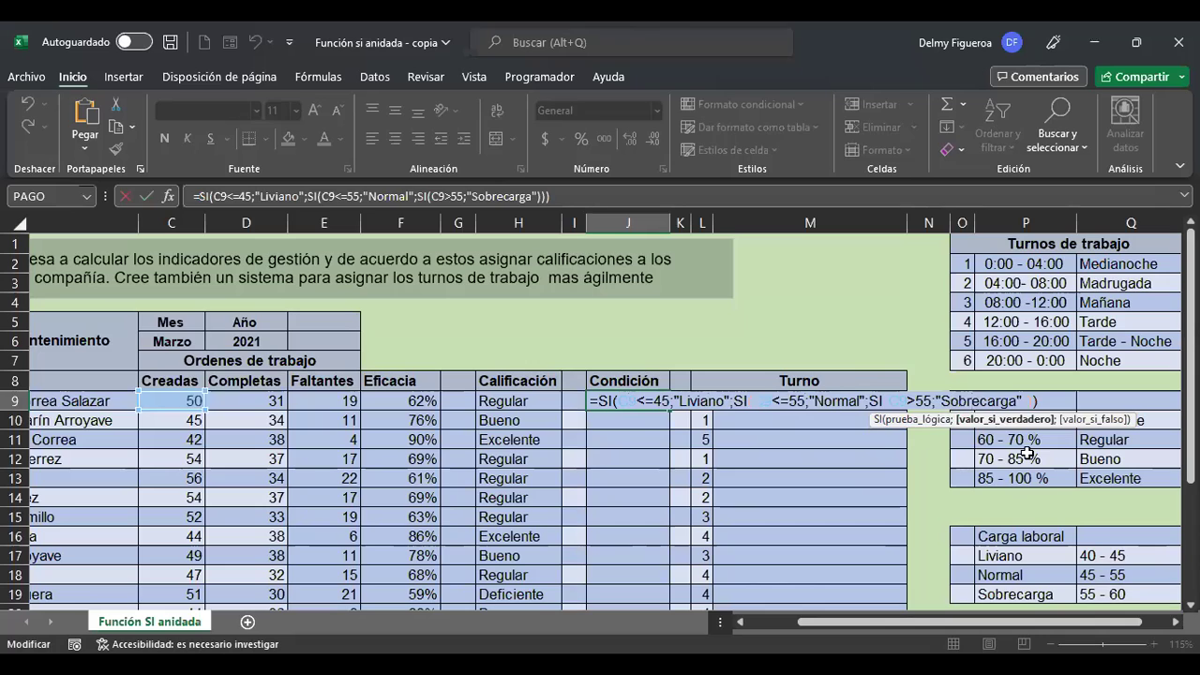
key(Return)
Start a formula in J10 with an SI function that tests C10<=45 and returns "Liviano" when true.
text(+)
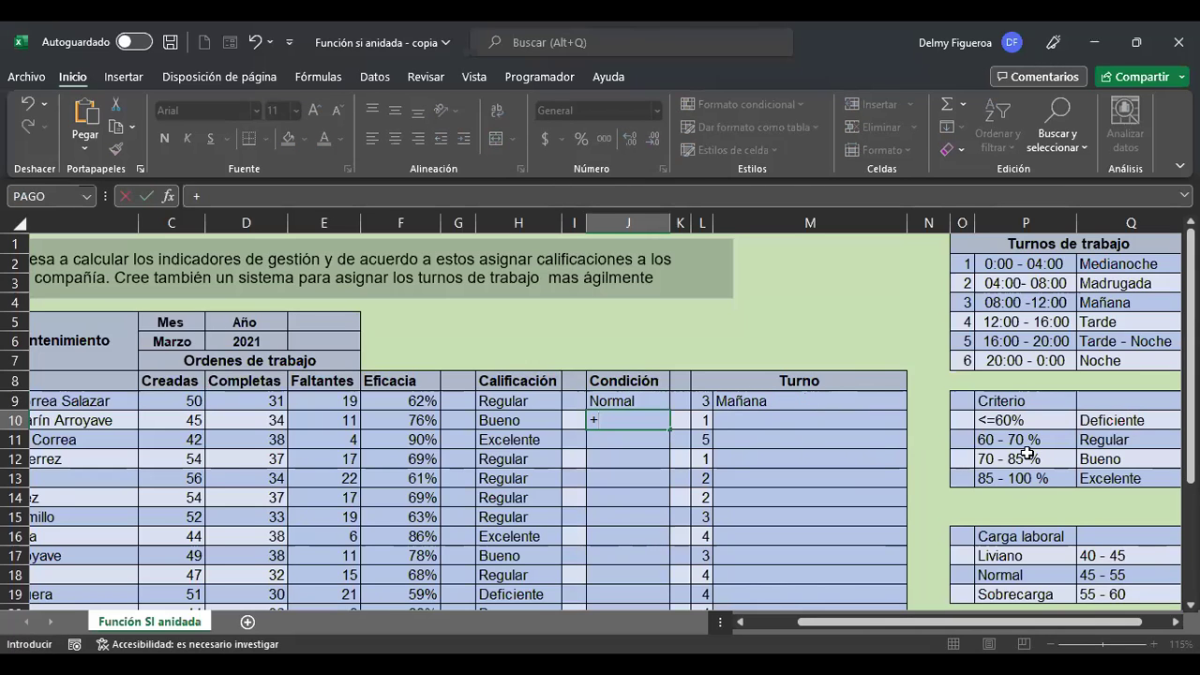
text(si)
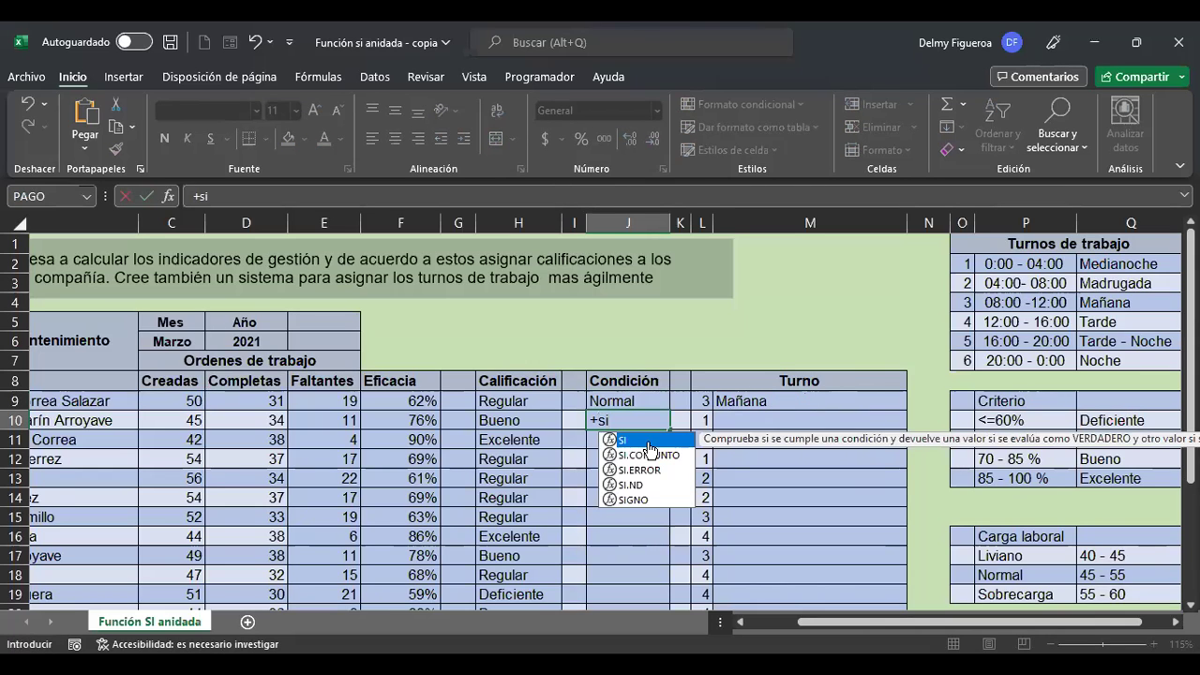
double_click(650, 440)
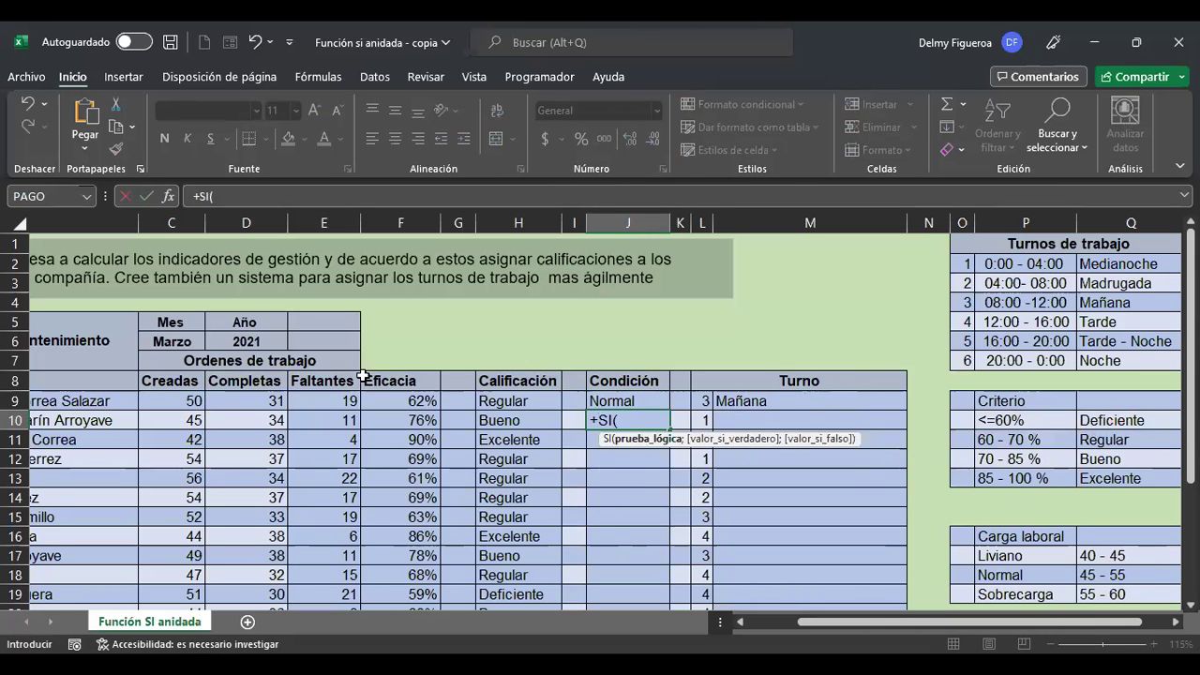
click(174, 423)
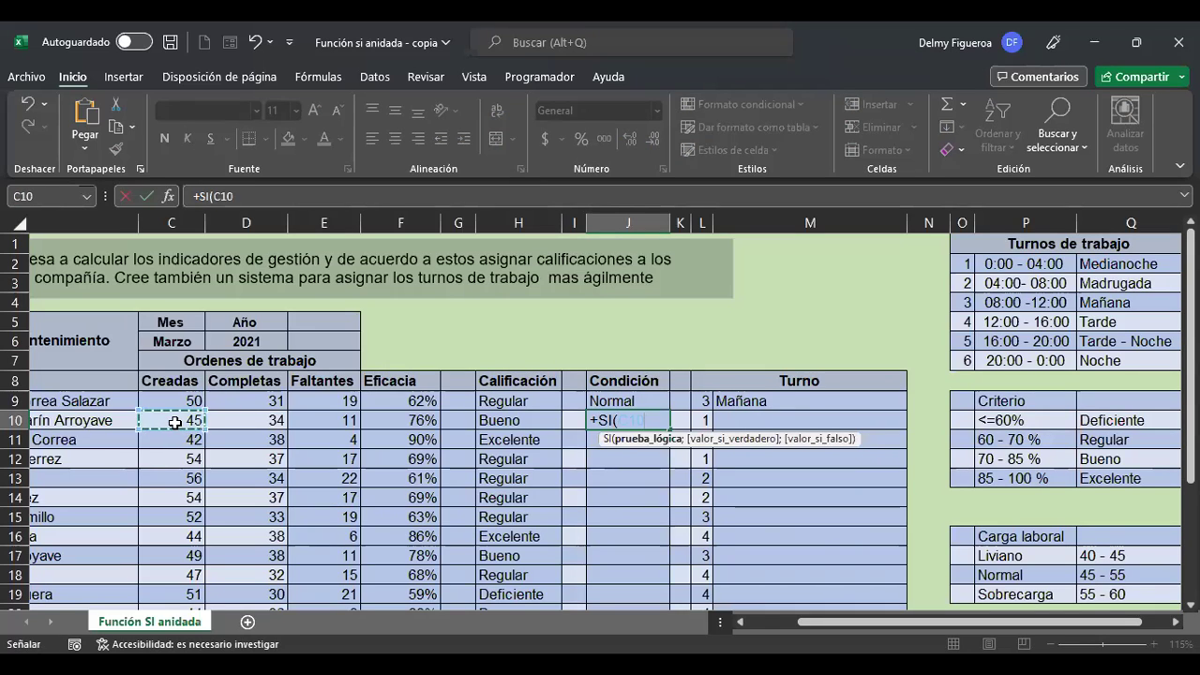
text(<)
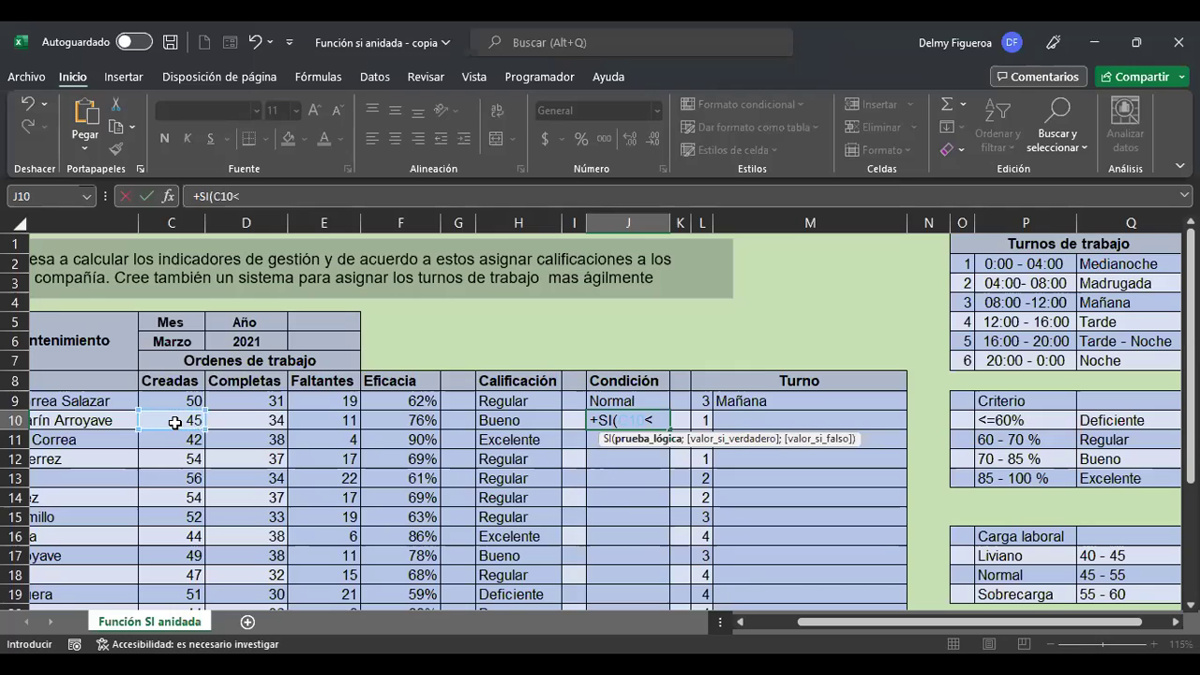
text(=45)
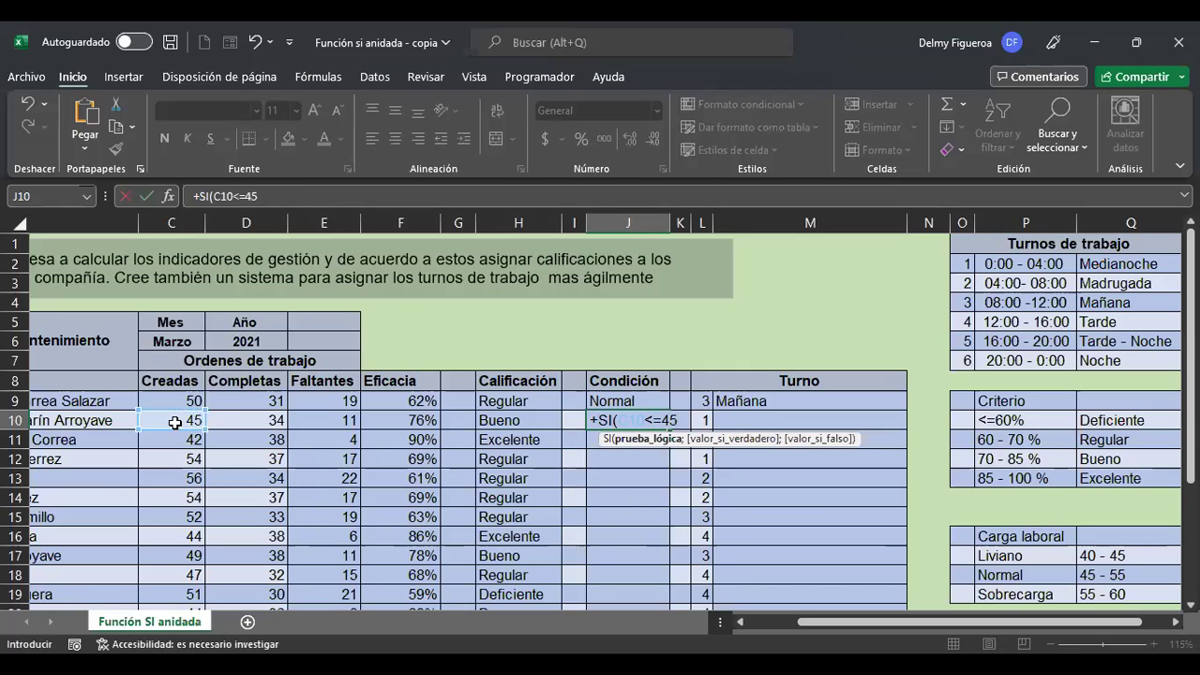
text(;)
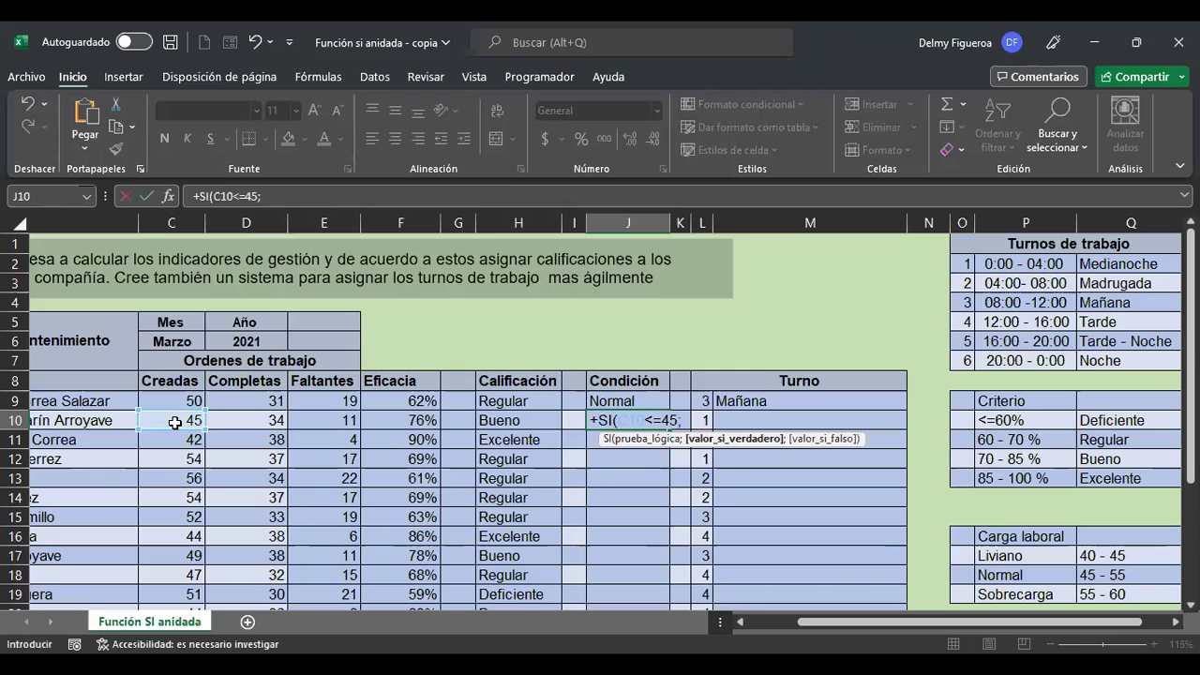
text("Liviano)
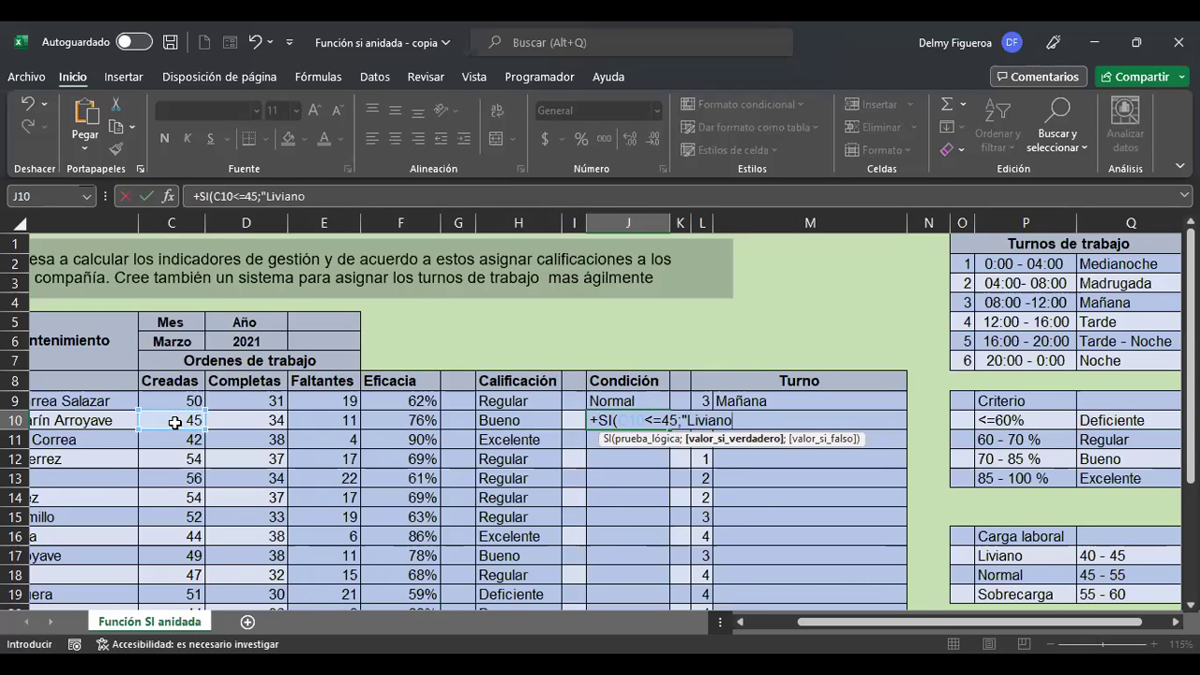
text(";)
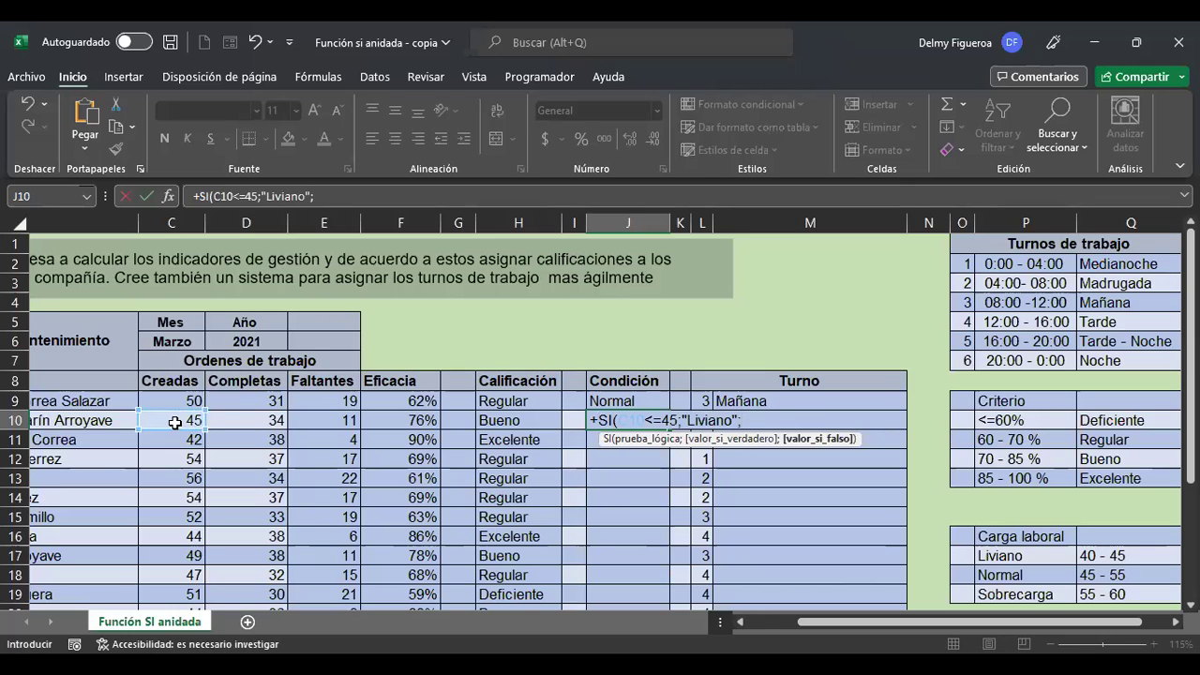
Nest a second SI on a new line of the J10 formula, testing C10<=55 and returning "Normal" when true.
key(alt+Return)
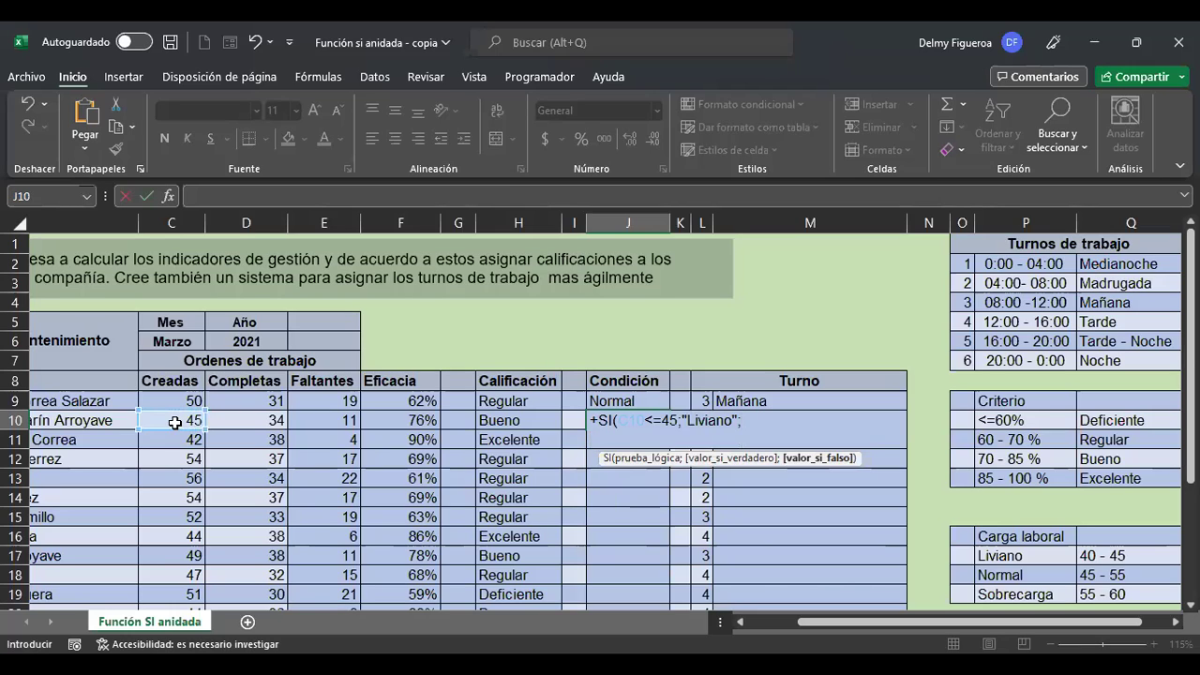
text(si()
click(188, 421)
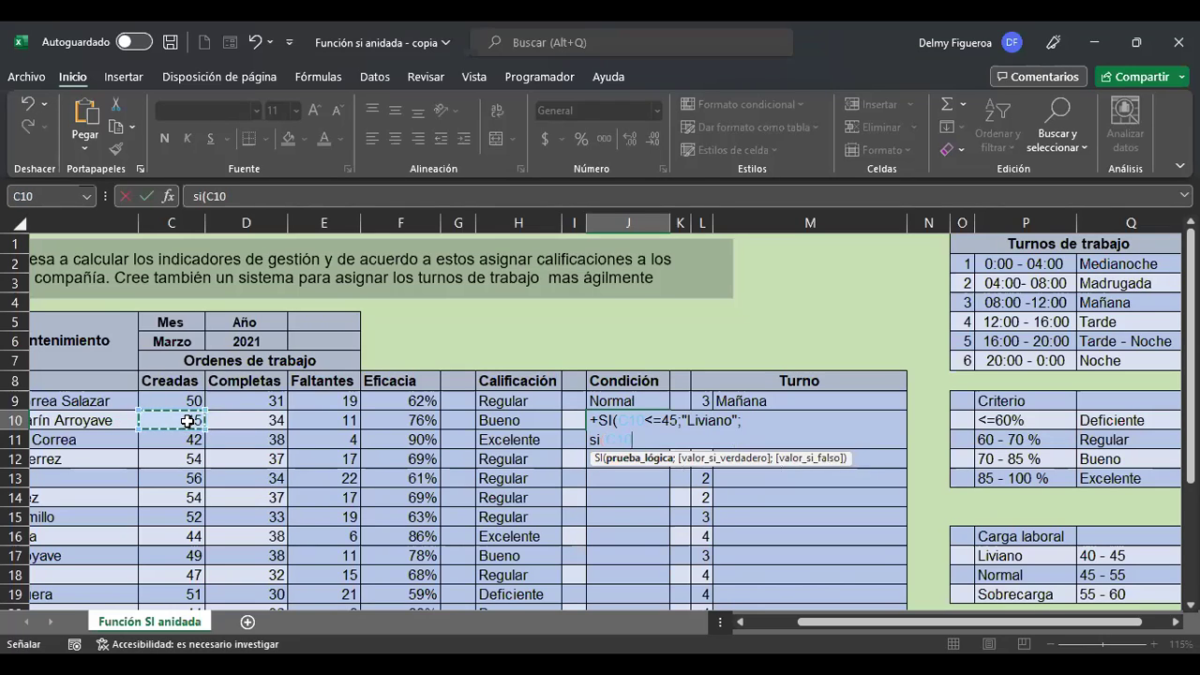
text(<=)
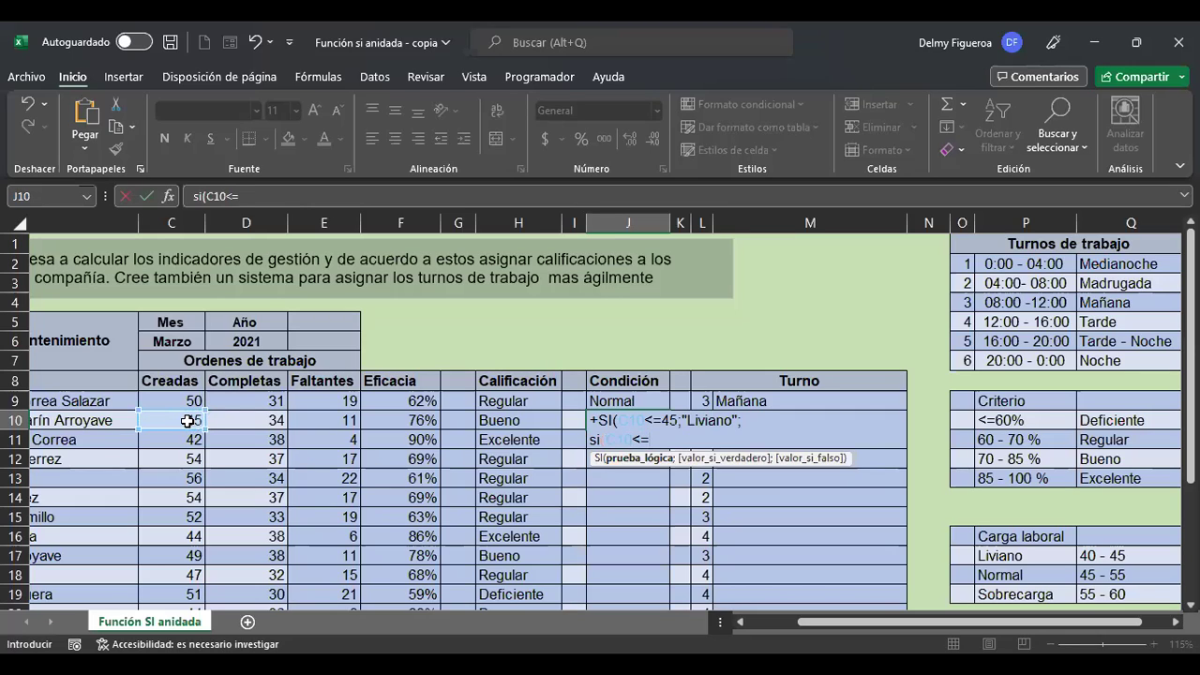
text(55;")
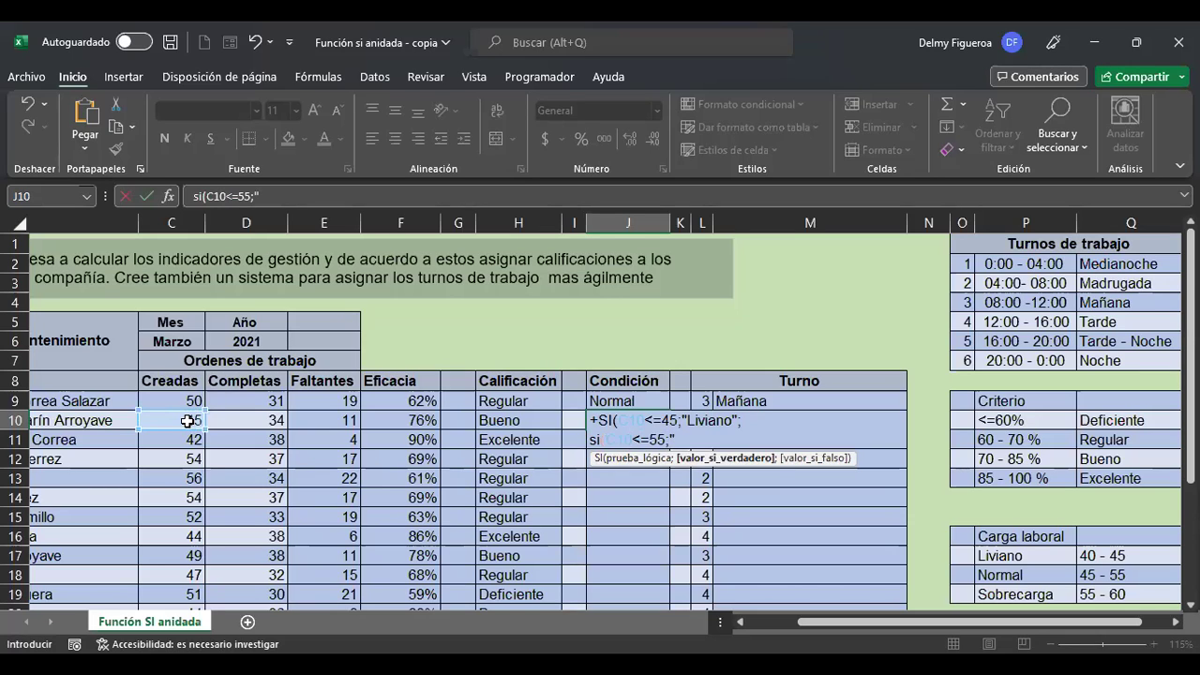
text(Normal)
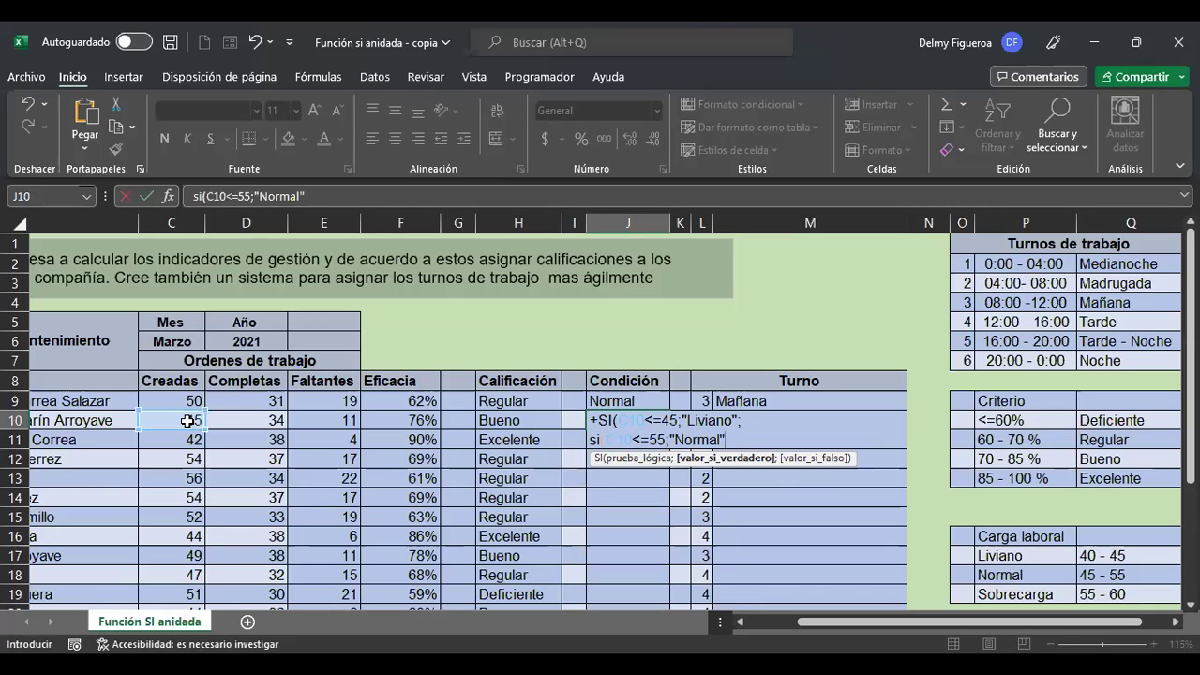
text(";)
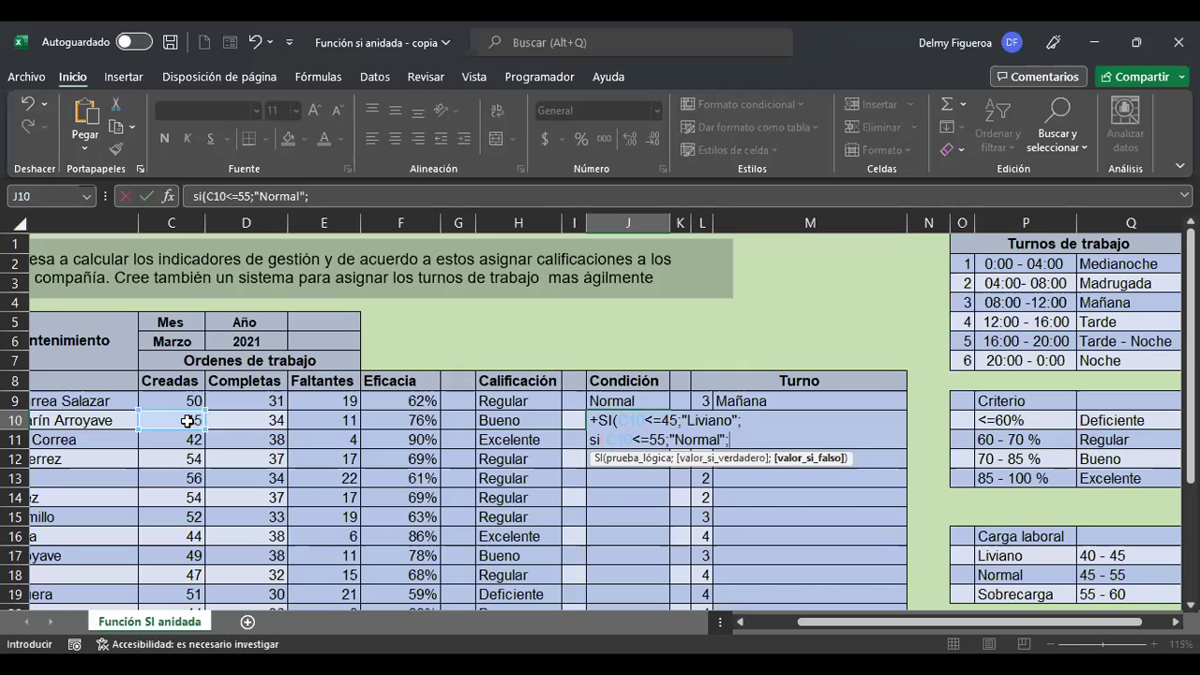
Add "Sobrecarga" as the final false value in J10, close both SI functions and commit the formula, keeping J10 selected.
text("Sobrecarga")
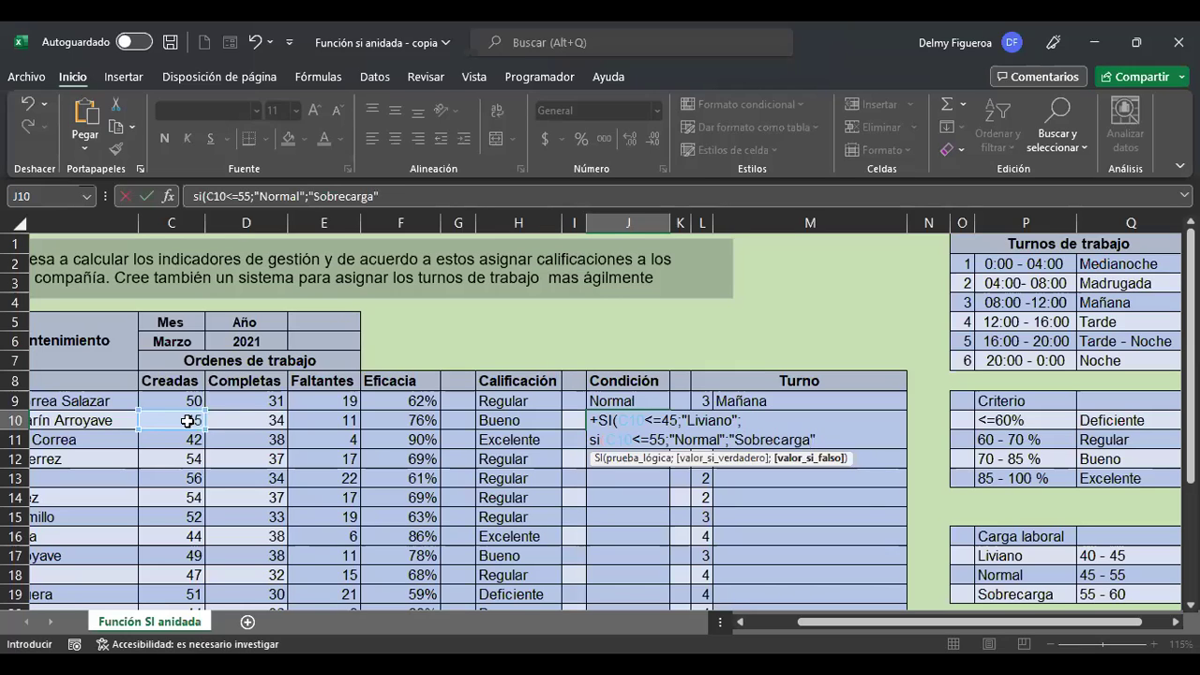
text()))
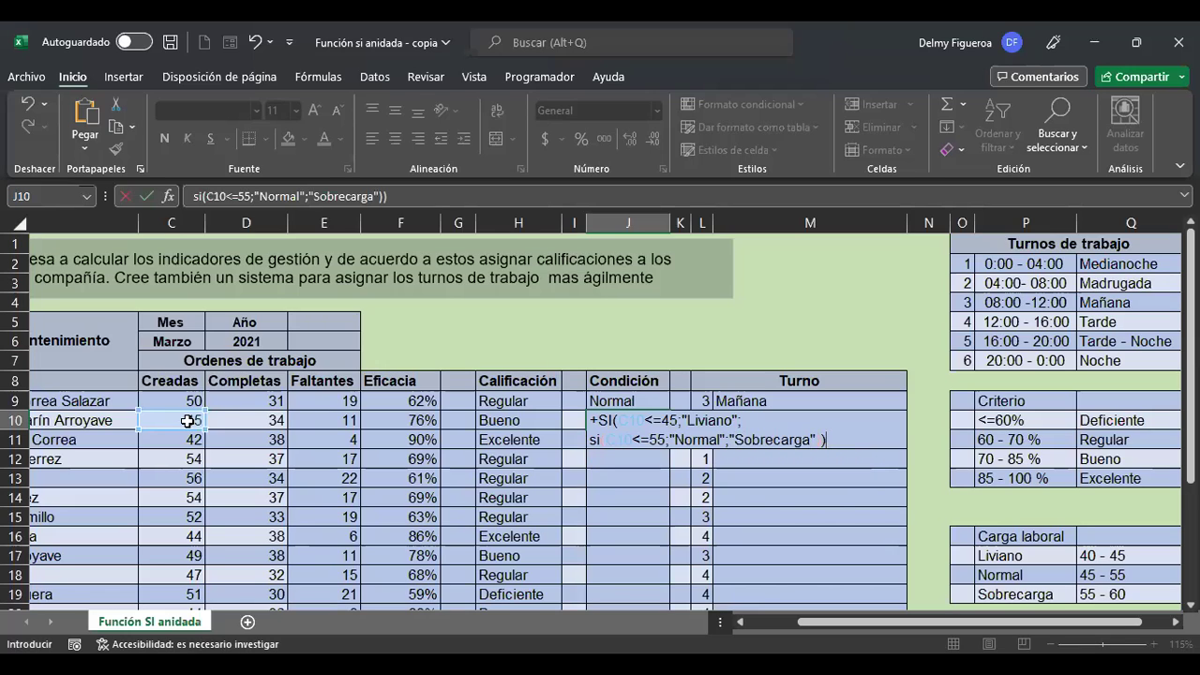
key(ctrl+Return)
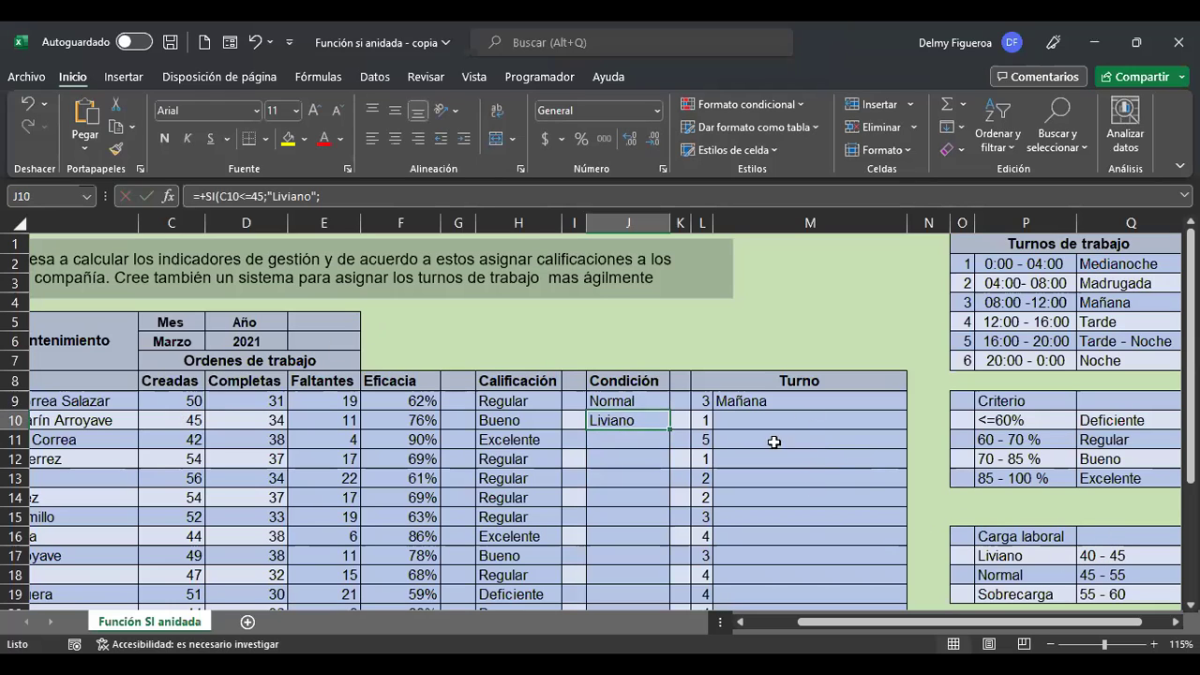
Fill the condition formula from J10 down to J28 and check the created orders in row 26.
drag(669, 430, 669, 471)
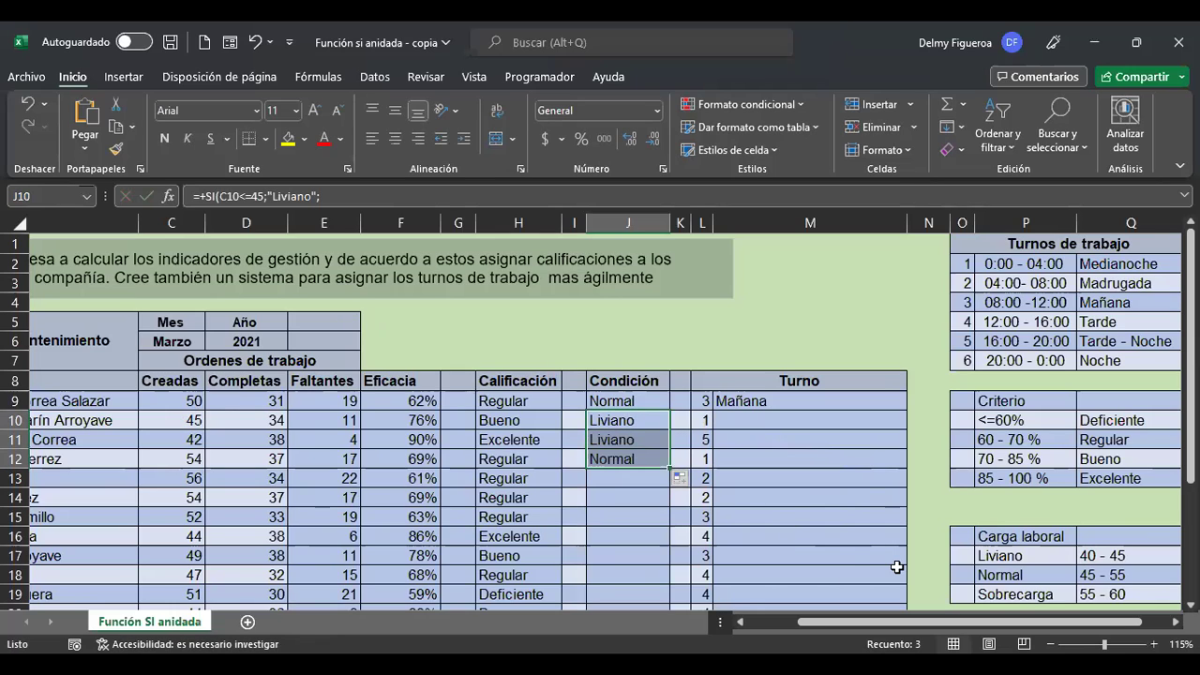
drag(671, 469, 671, 574)
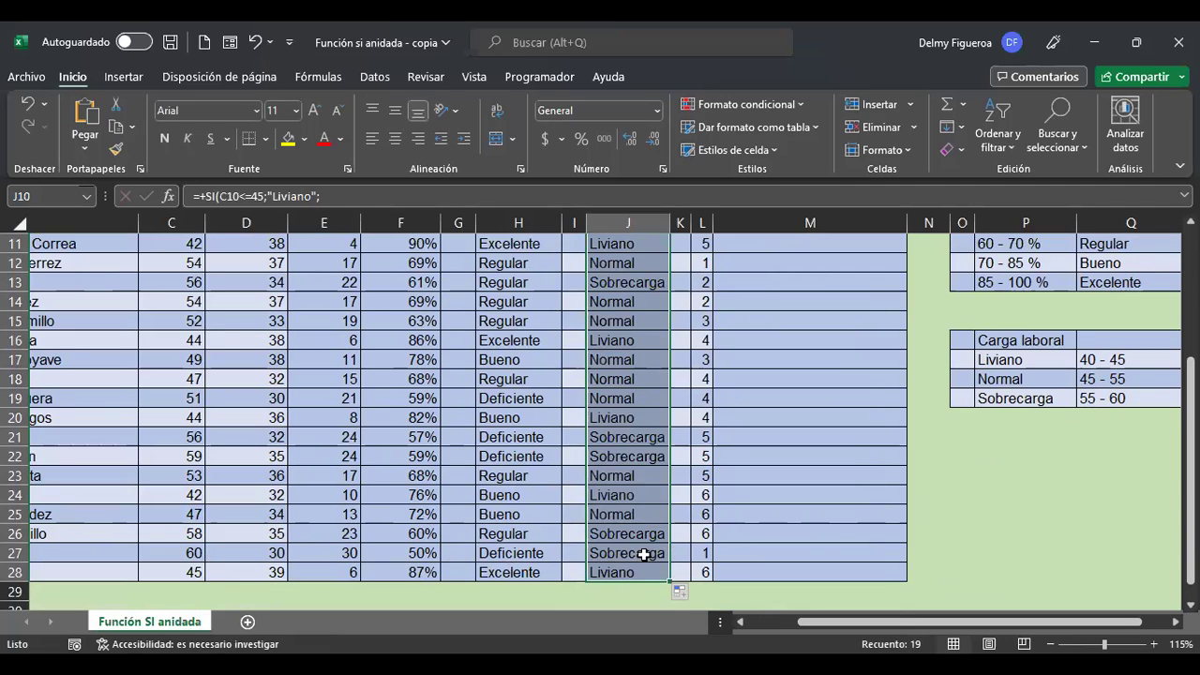
click(185, 531)
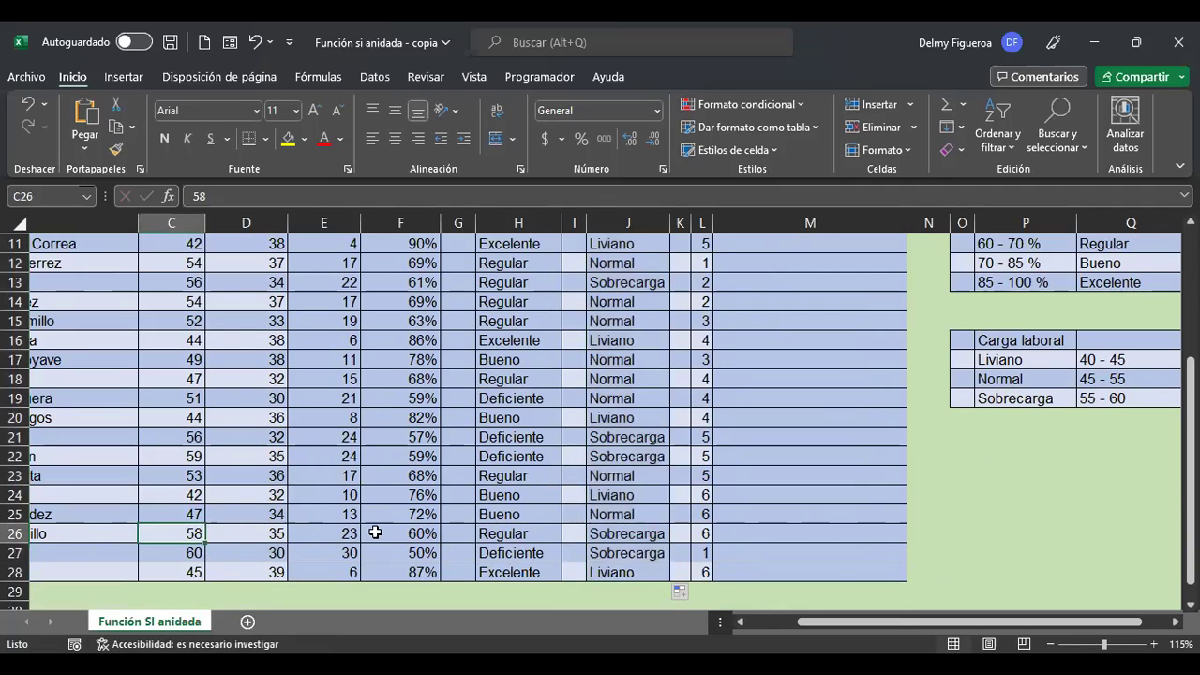
Review the condition formulas in J26, J9 and J10, comparing the three-SI version in J9 with the two-SI version in J10.
click(624, 532)
scroll(769, 490, up, 4)
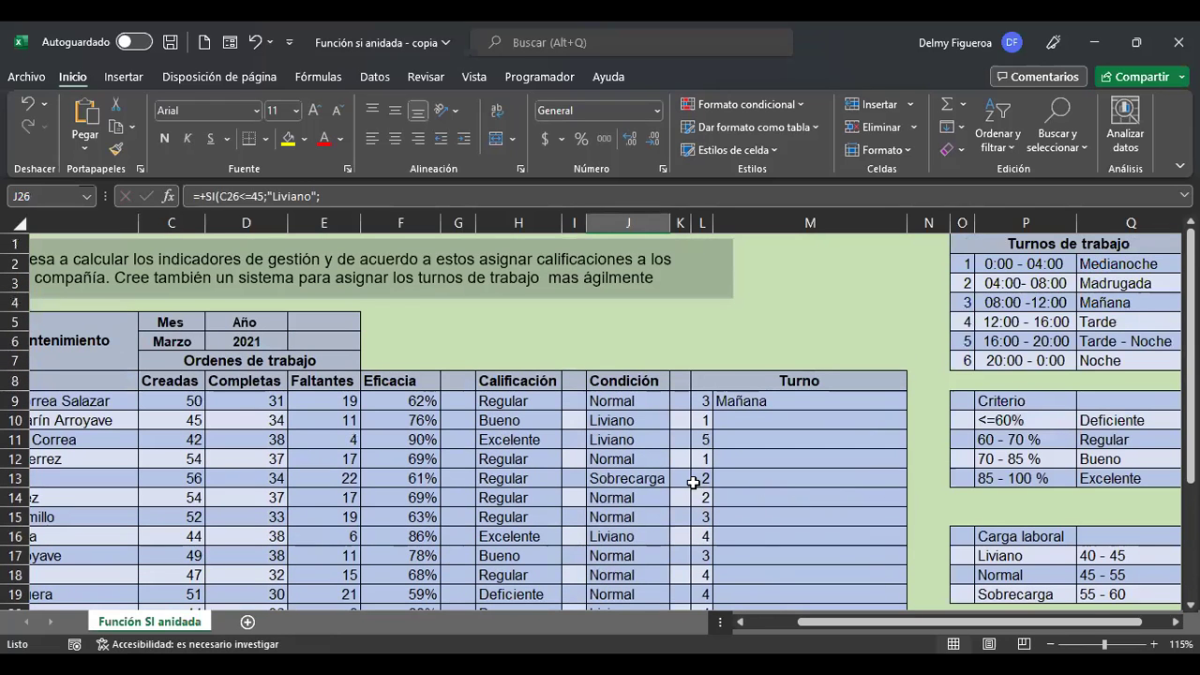
click(623, 403)
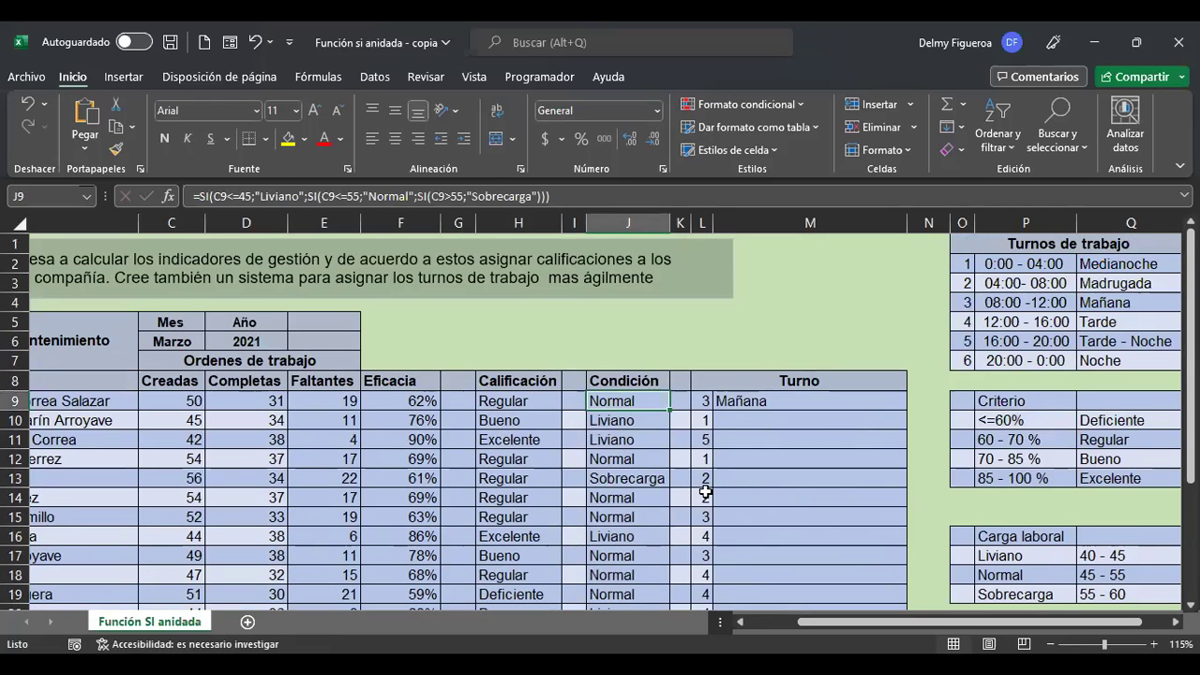
key(F2)
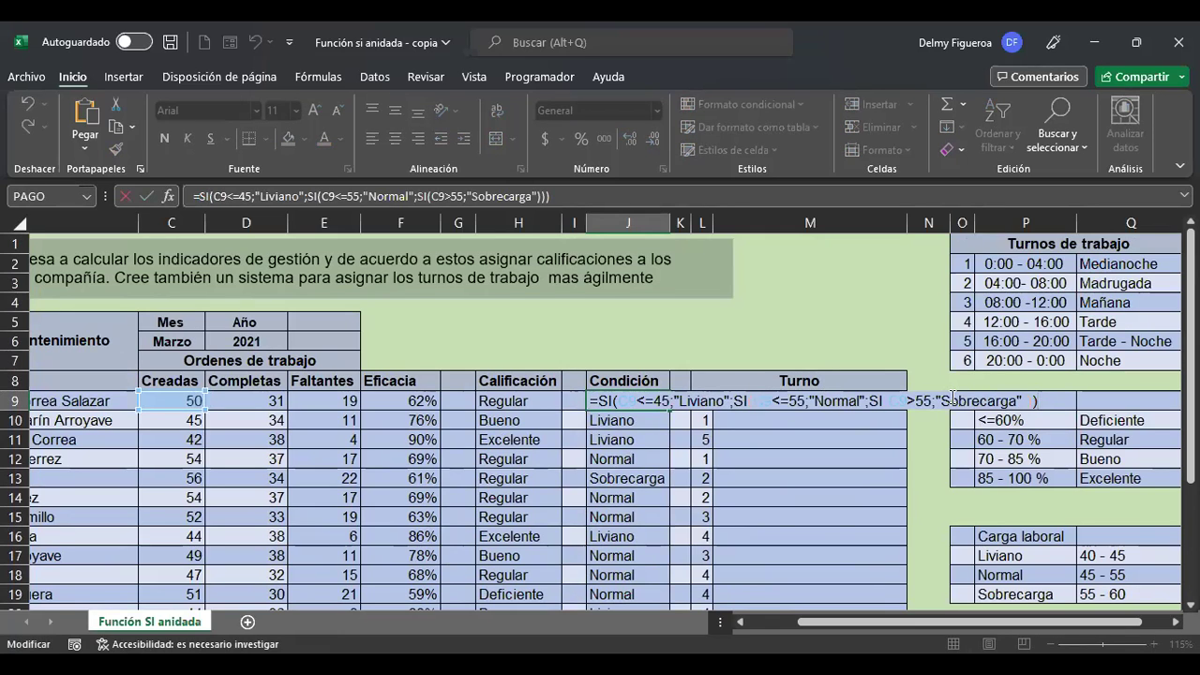
key(Return)
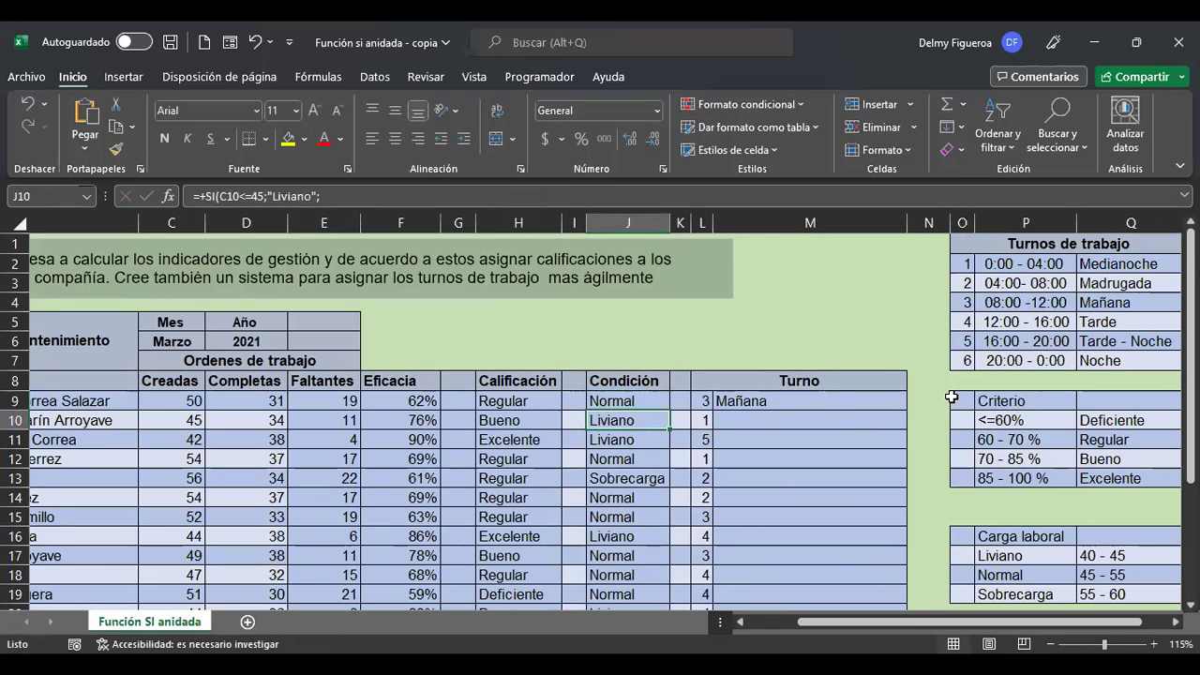
key(F2)
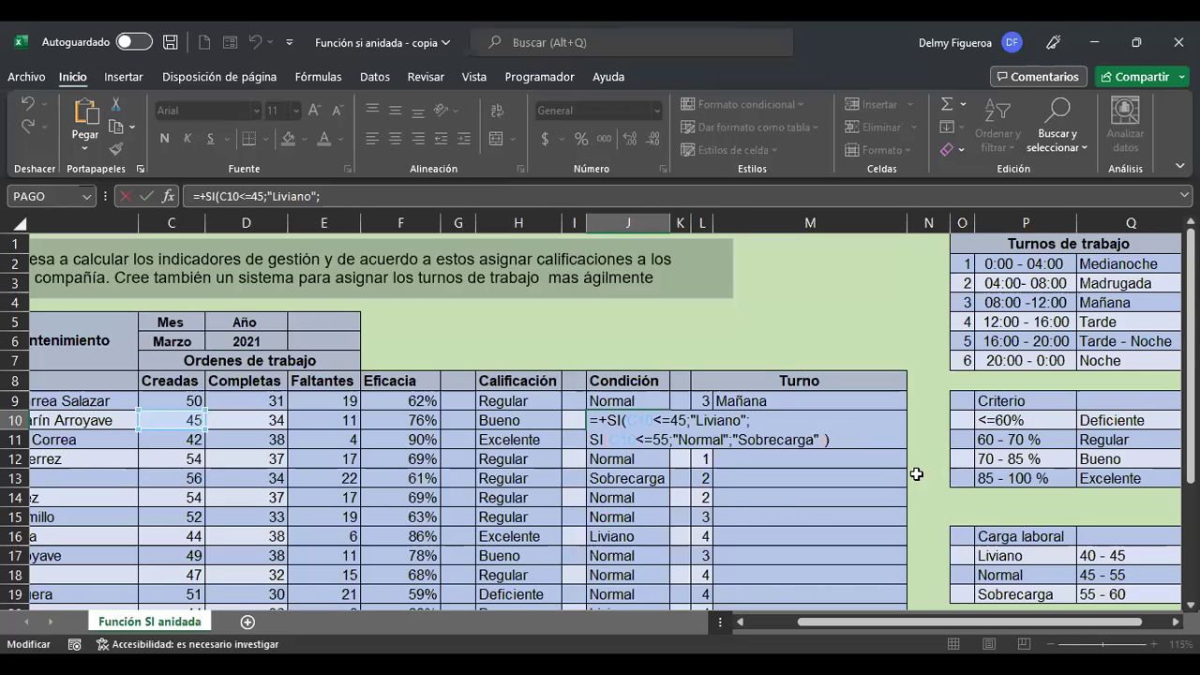
key(Return)
Examine the existing shift formula in M9 and the first three entries of the Turnos de trabajo table.
click(783, 400)
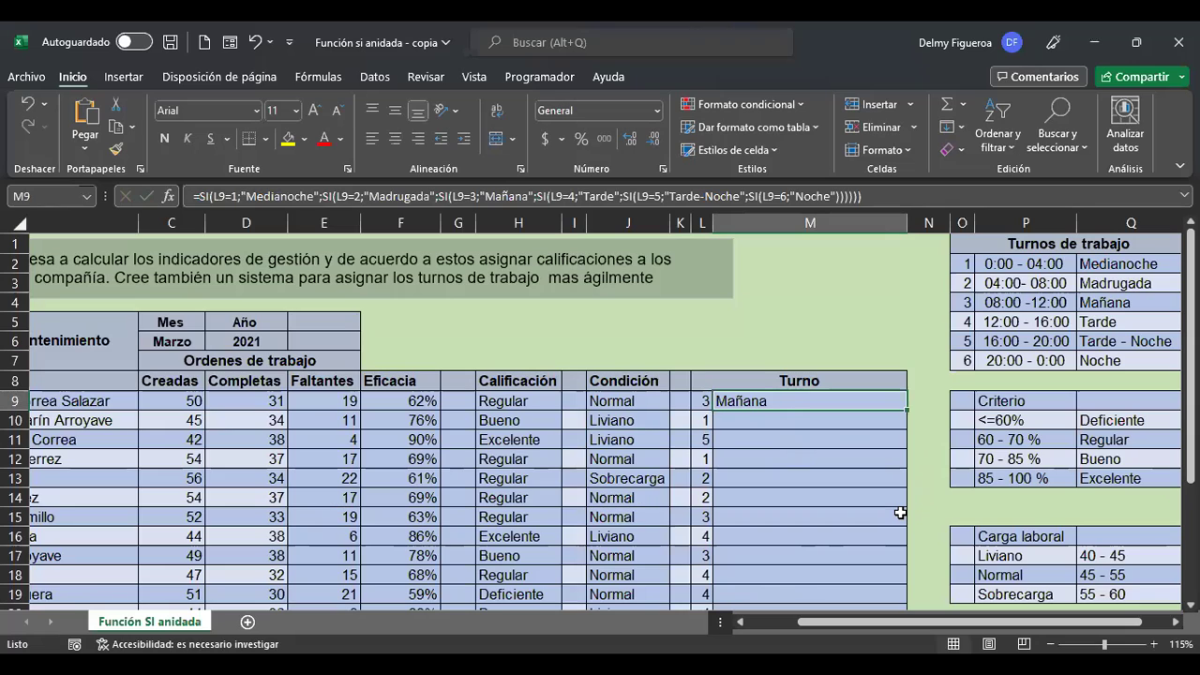
click(1121, 264)
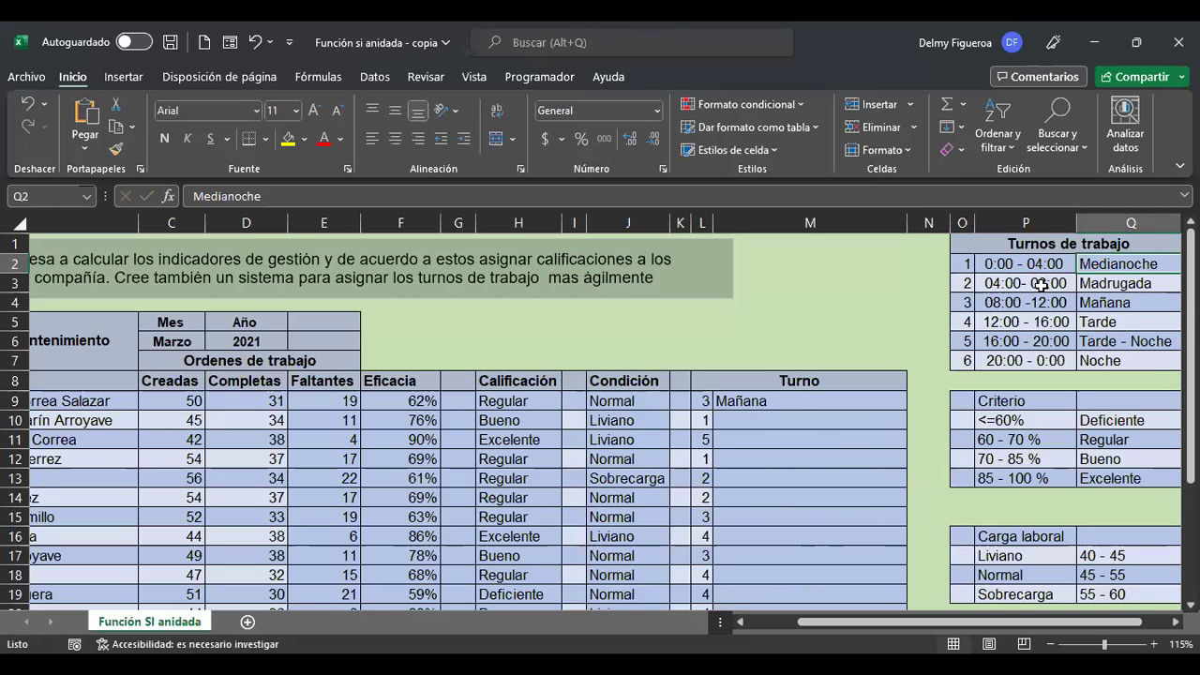
click(1111, 281)
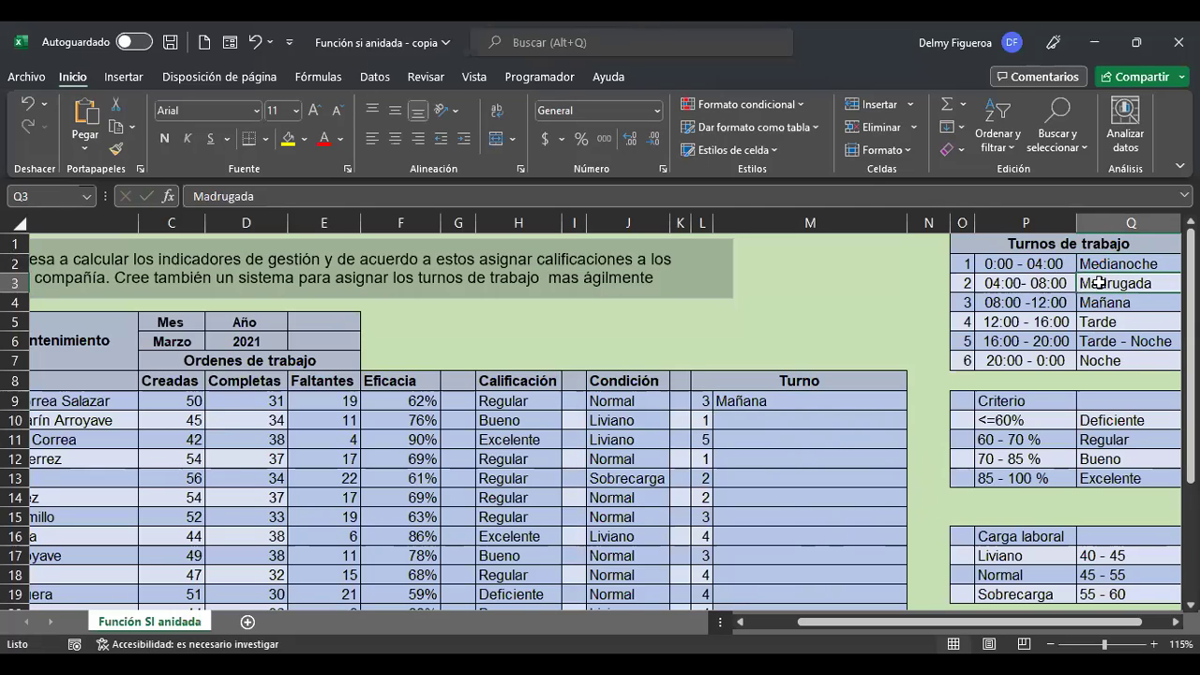
click(1029, 302)
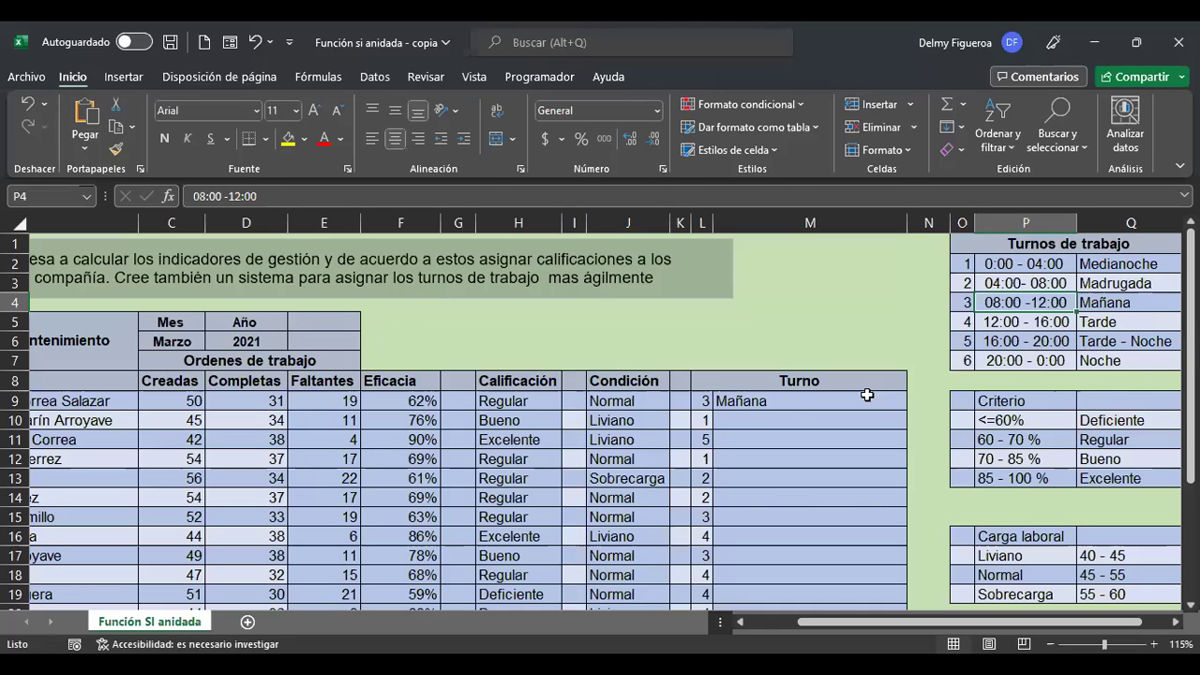
Edit the shift formula in M9 so the nested SI functions testing L9=2 and L9=3 each start on a new line.
click(797, 404)
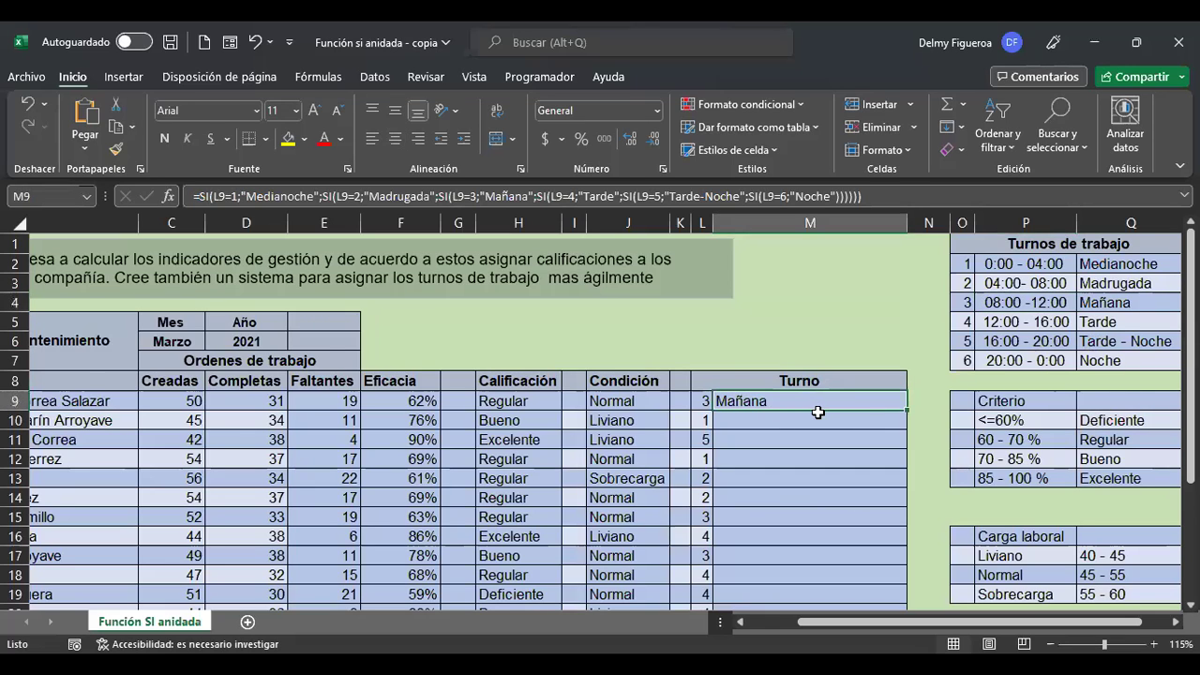
double_click(817, 413)
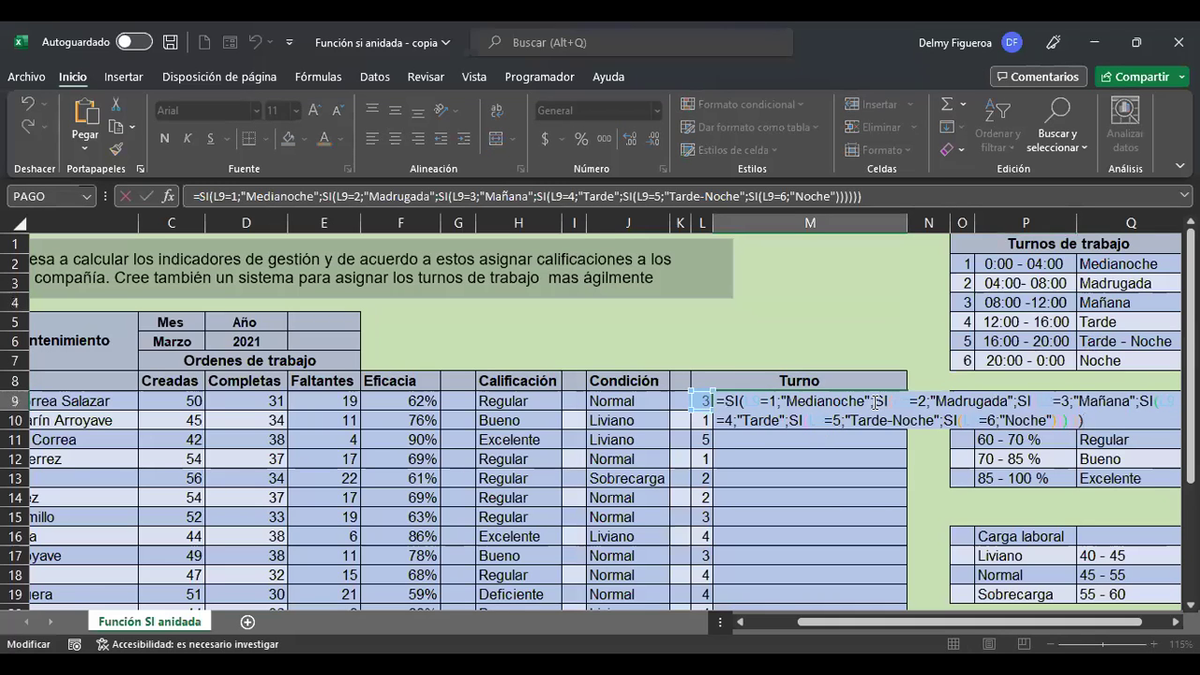
key(Left)
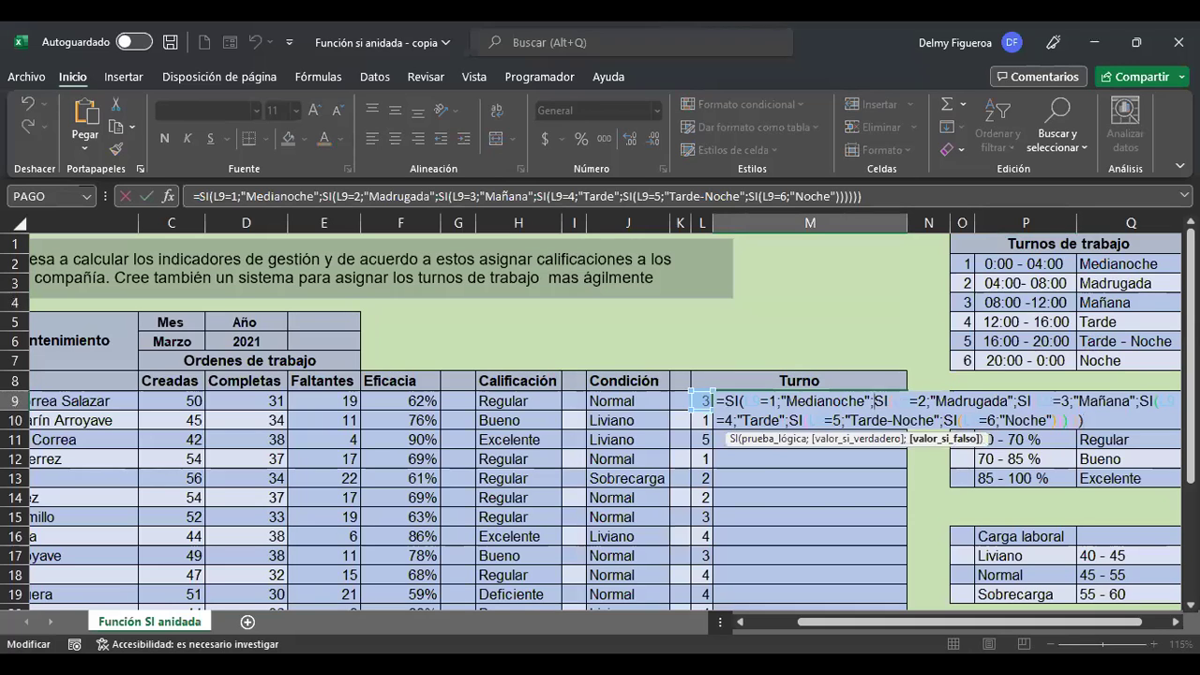
key(alt+Return)
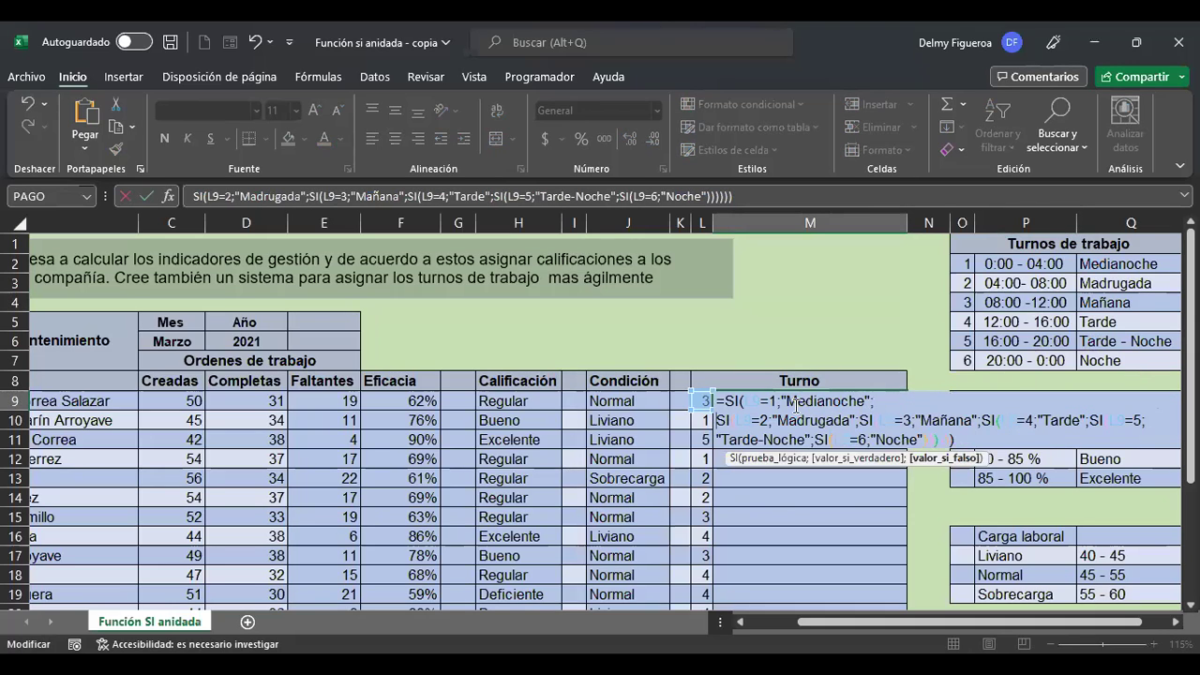
click(759, 401)
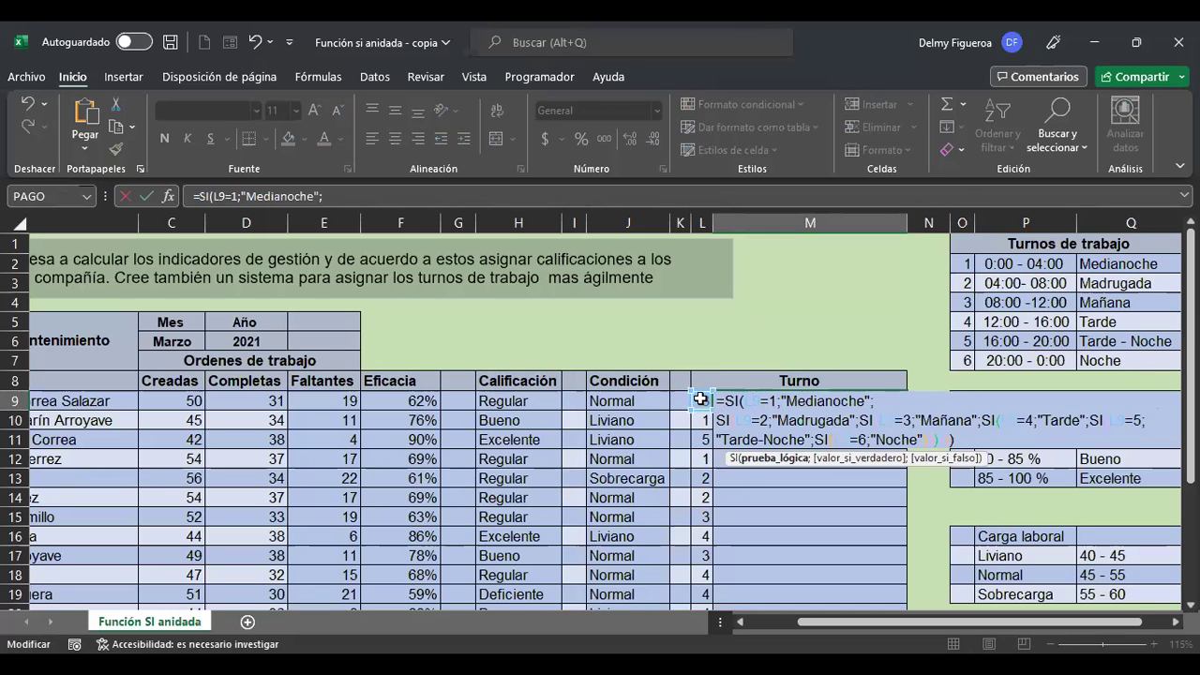
click(836, 402)
key(Down)
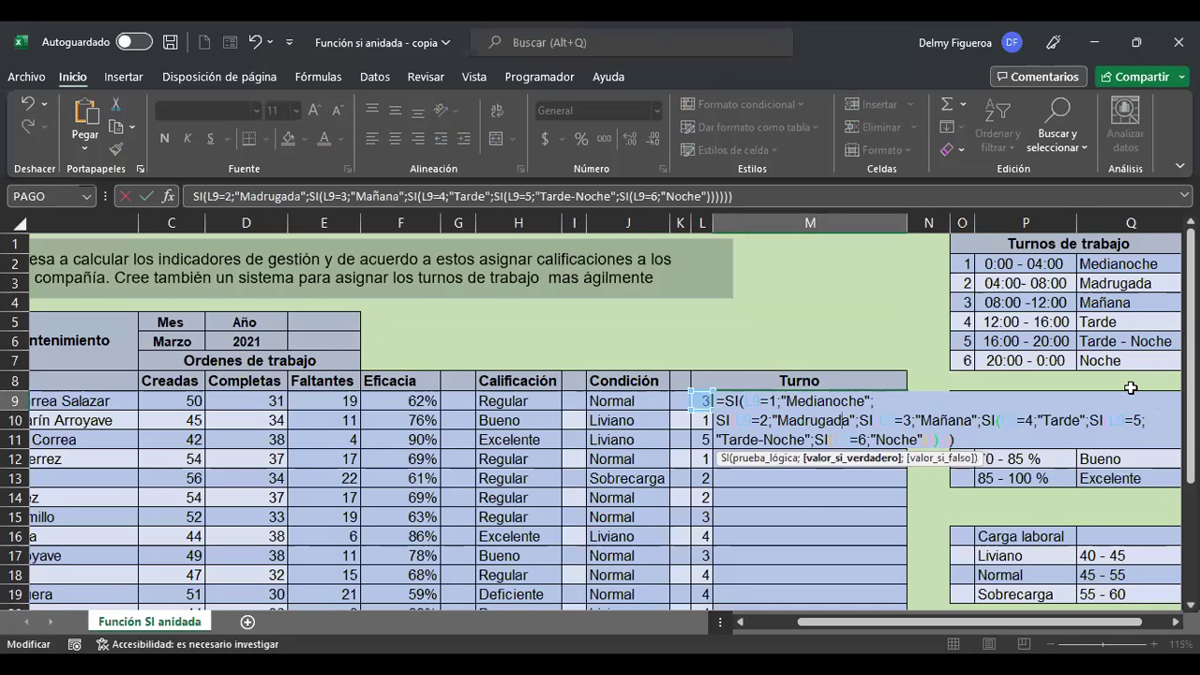
key(Right)
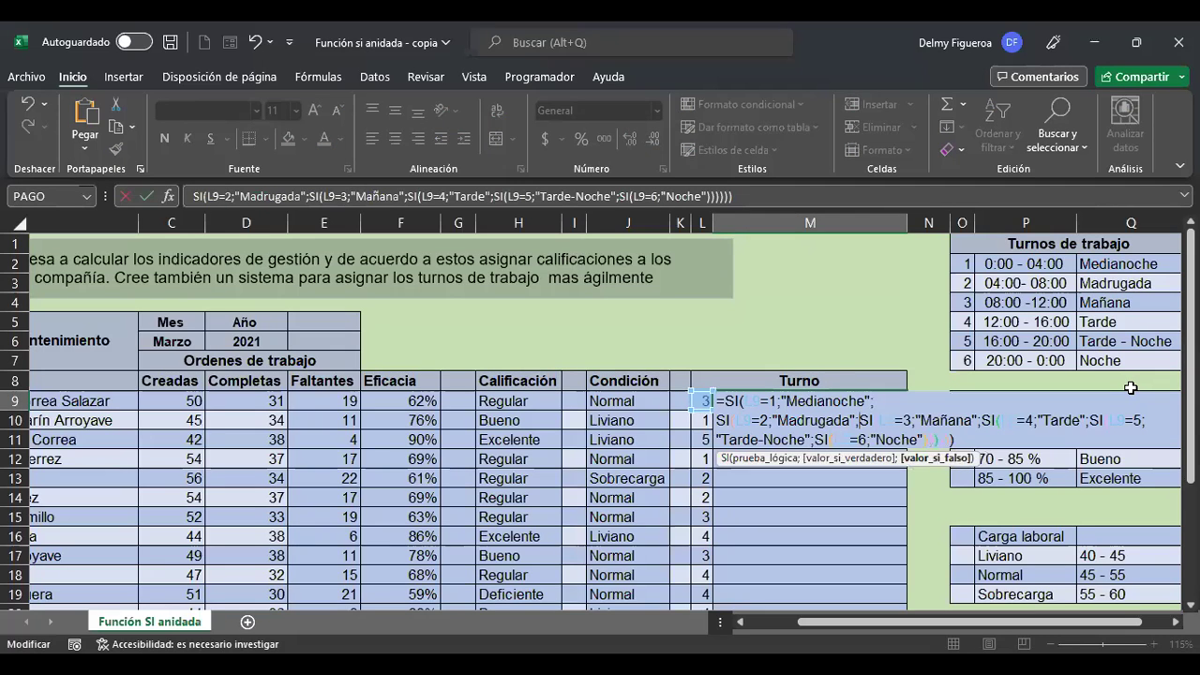
key(alt+Return)
Break the M9 formula before the SI functions testing L9=4 and L9=5 so each starts on its own line.
key(Right)
key(Right)
key(Right)
key(Right)
key(Right)
key(Right)
key(Right)
key(Right)
key(Right)
key(Right)
key(Right)
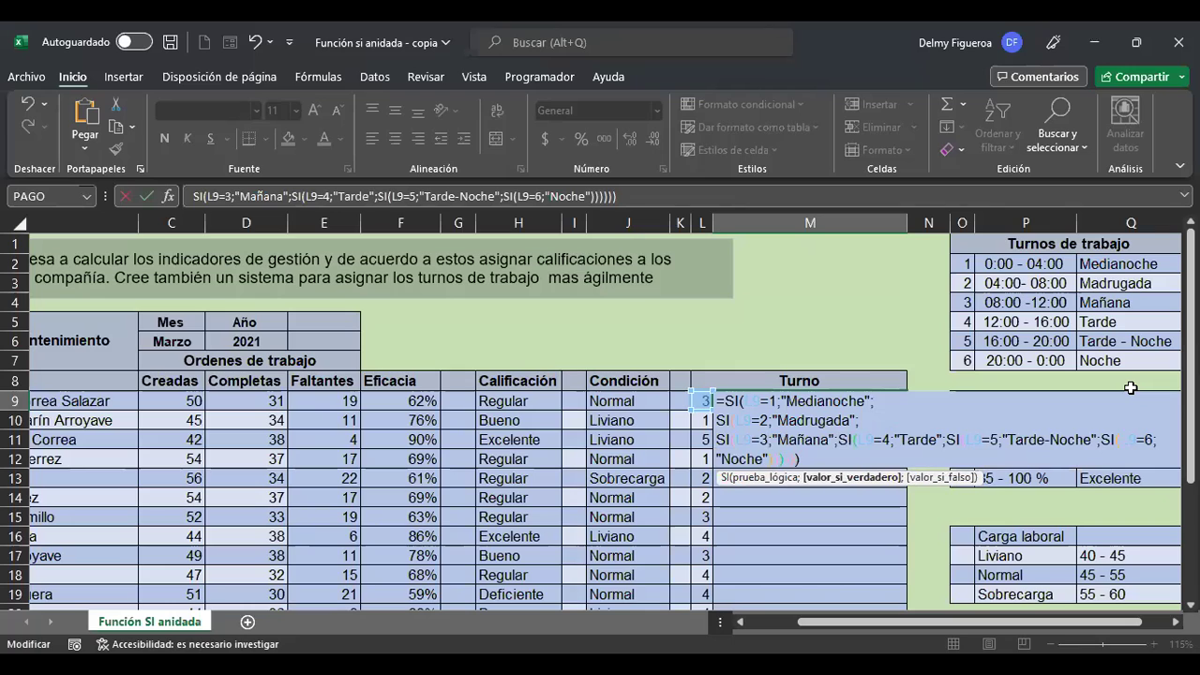
key(Right)
key(Right)
key(Right)
key(Right)
key(alt+Return)
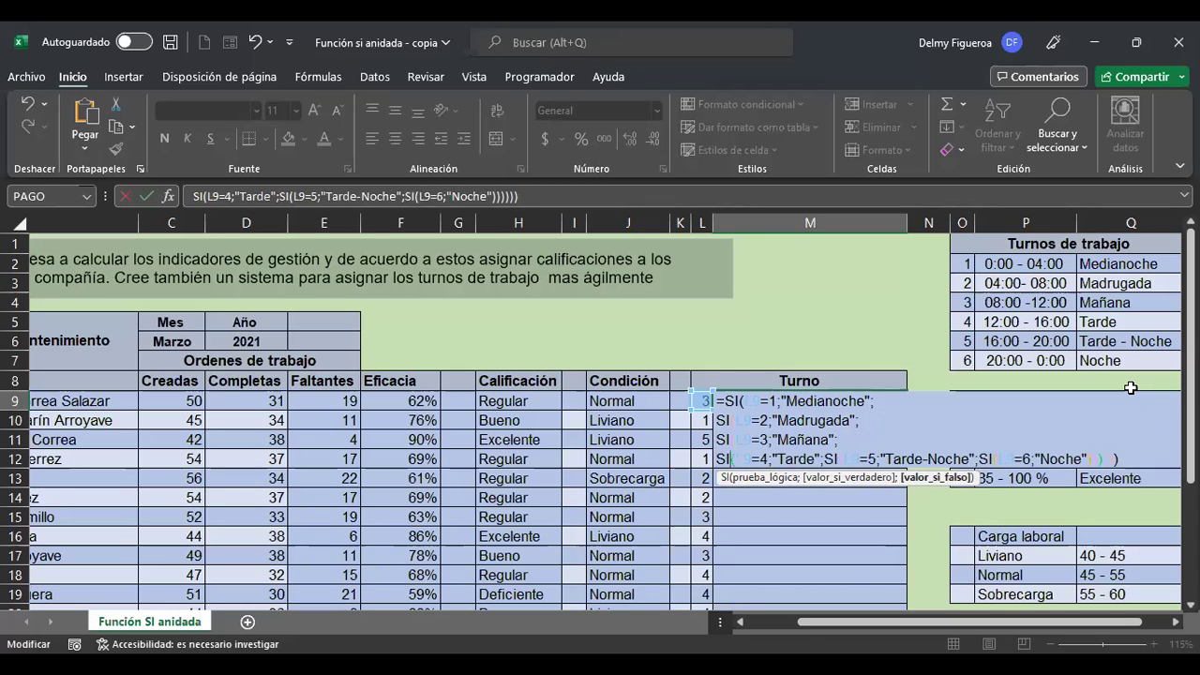
key(Right)
key(Right)
key(Right)
key(Right)
key(Right)
key(Right)
key(Right)
key(Right)
key(Right)
key(Right)
key(Right)
key(Right)
key(Right)
key(Right)
key(alt+Return)
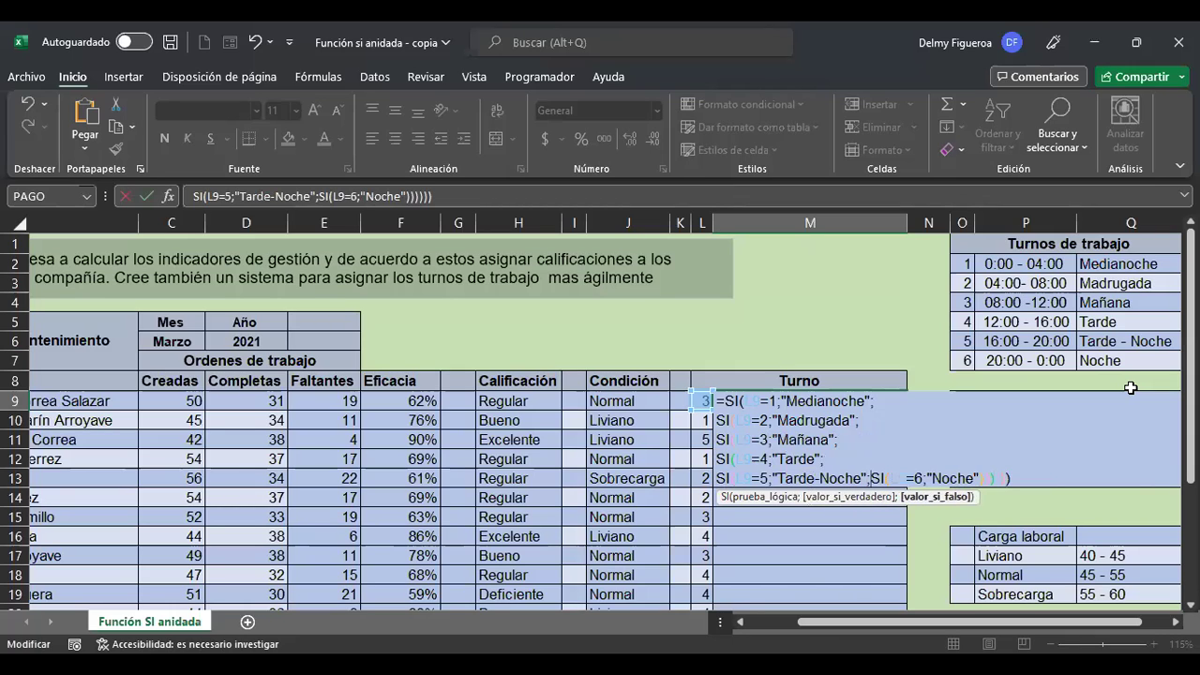
Place the last SI function of M9, testing L9=6, on its own line and commit the formula.
key(alt+Return)
key(Right)
key(Right)
key(Right)
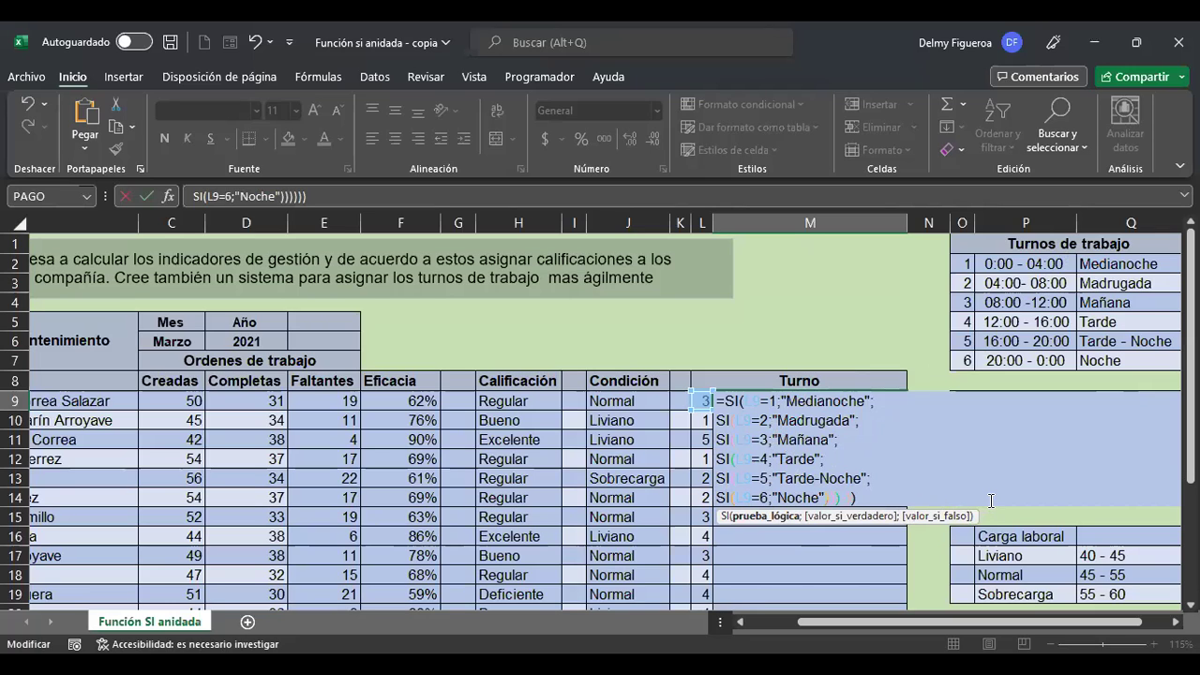
key(Return)
Start a shift formula in M10 with an SI function that tests L10=1 and returns "Medianoche" when true.
key(Up)
key(Down)
text(+)
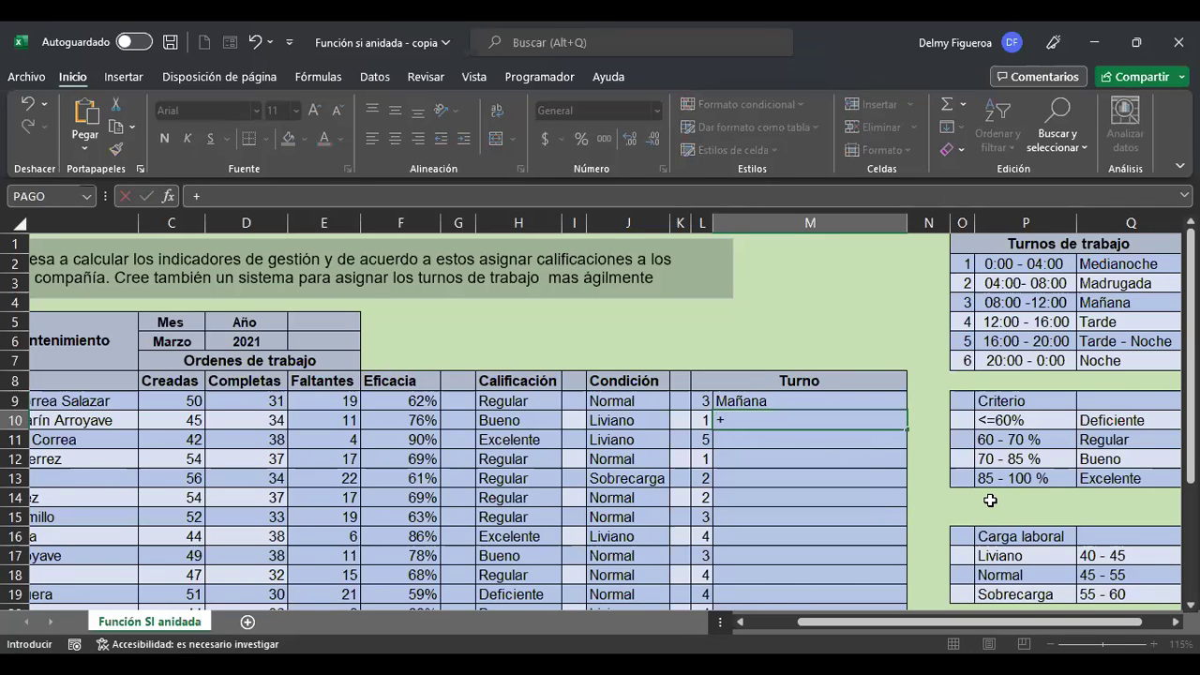
text(si)
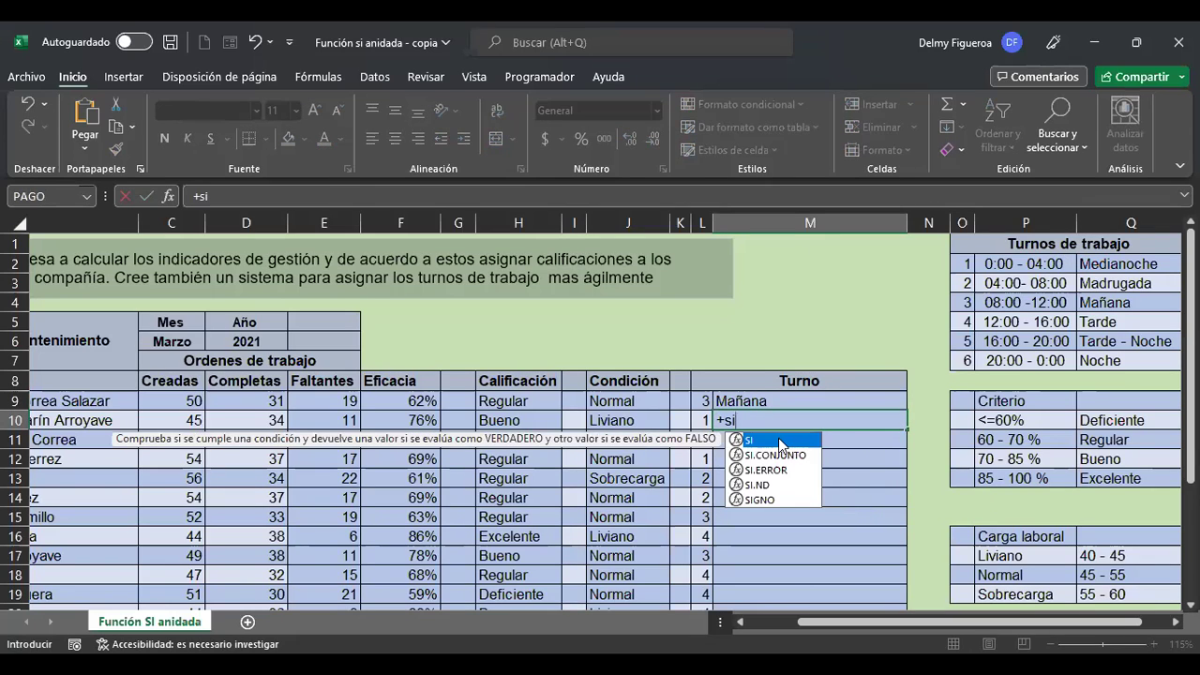
key(Tab)
click(698, 420)
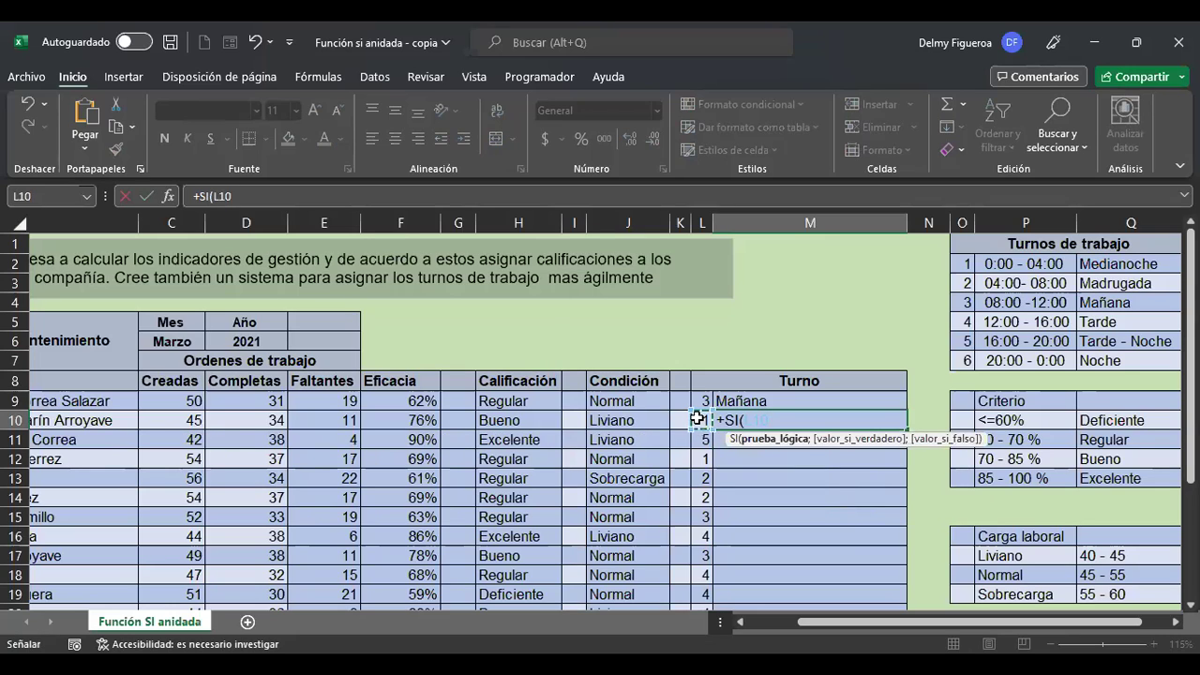
text(=1;)
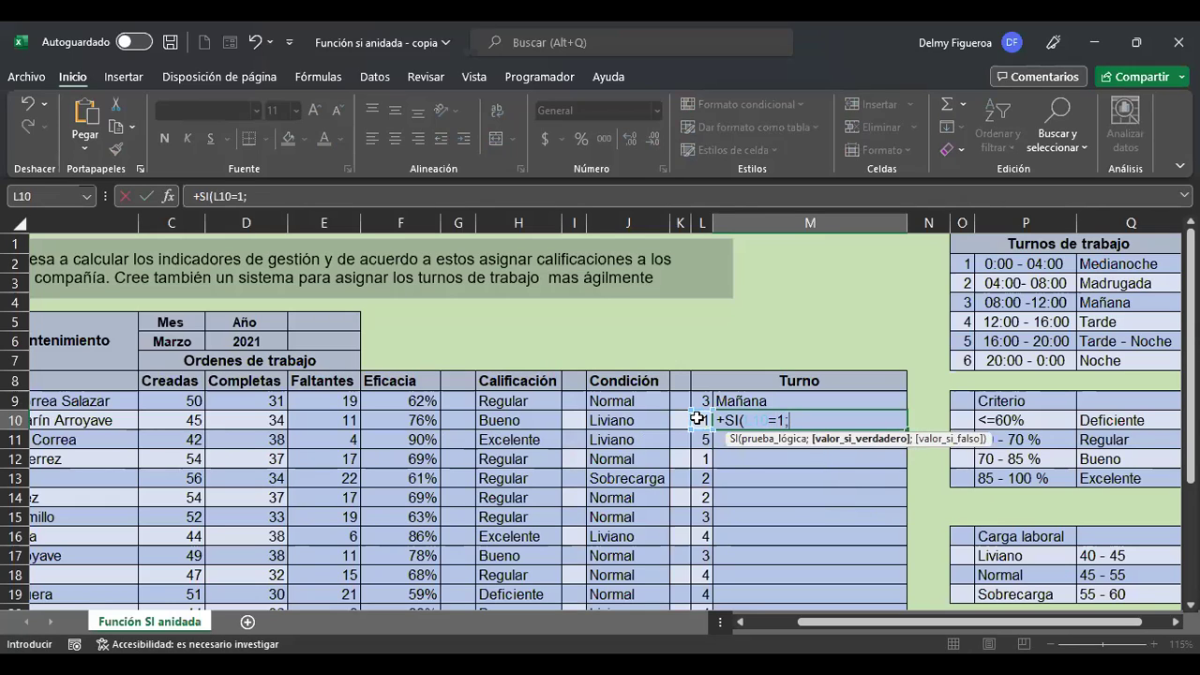
text("Medianoche)
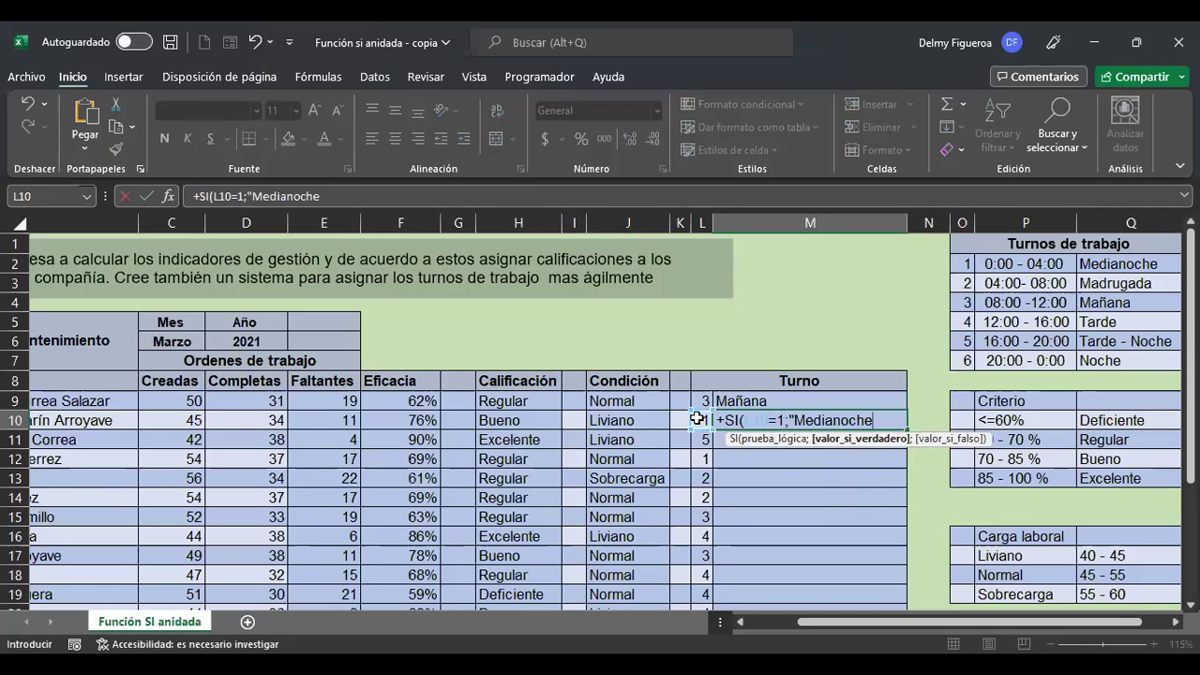
text(";)
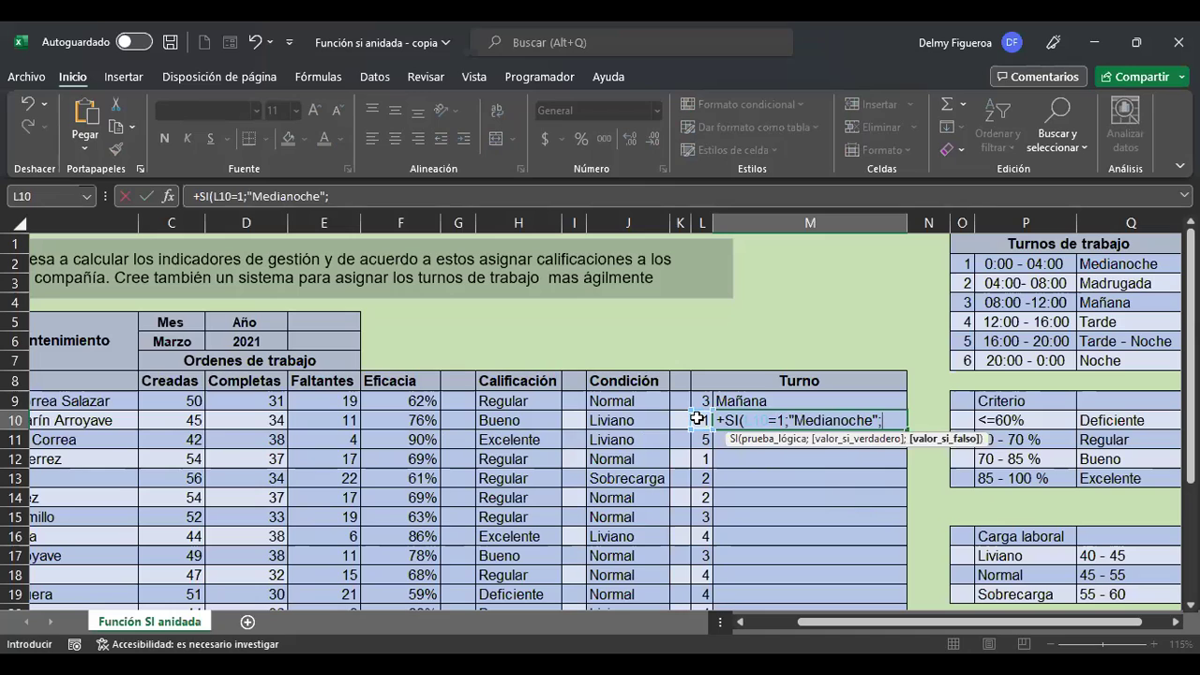
Nest a second SI on a new line of the M10 formula, testing L10=2 and returning "Madrugada" when true.
key(alt+Return)
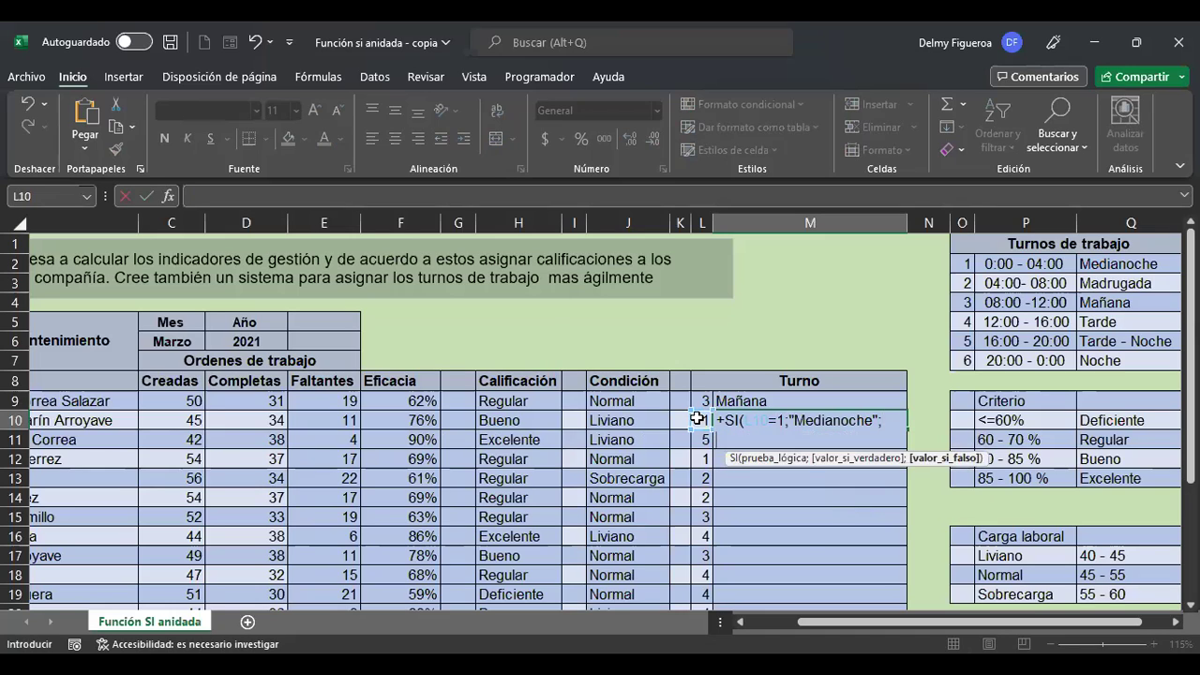
text(si()
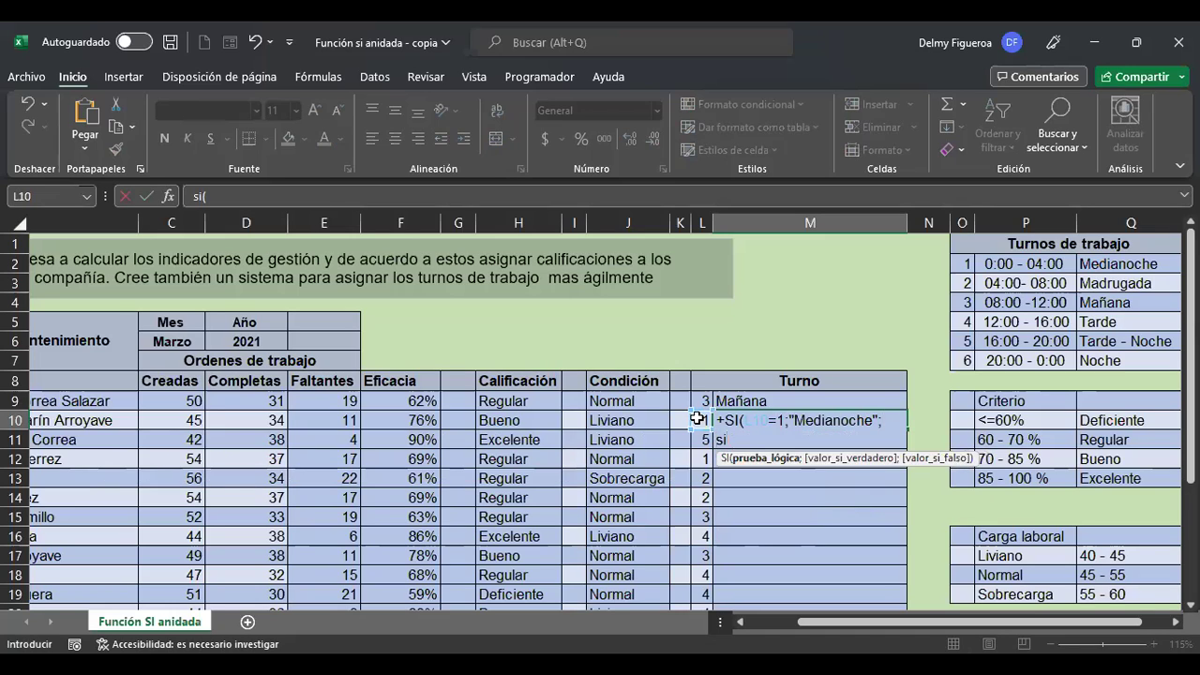
click(699, 419)
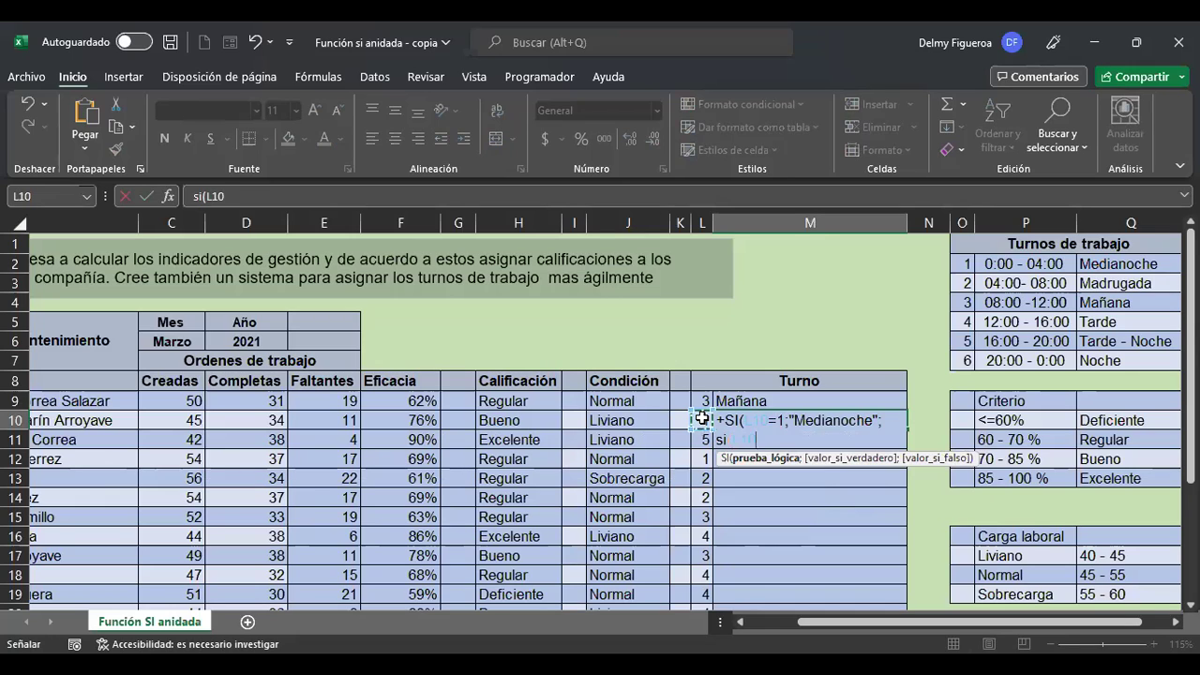
text(=2)
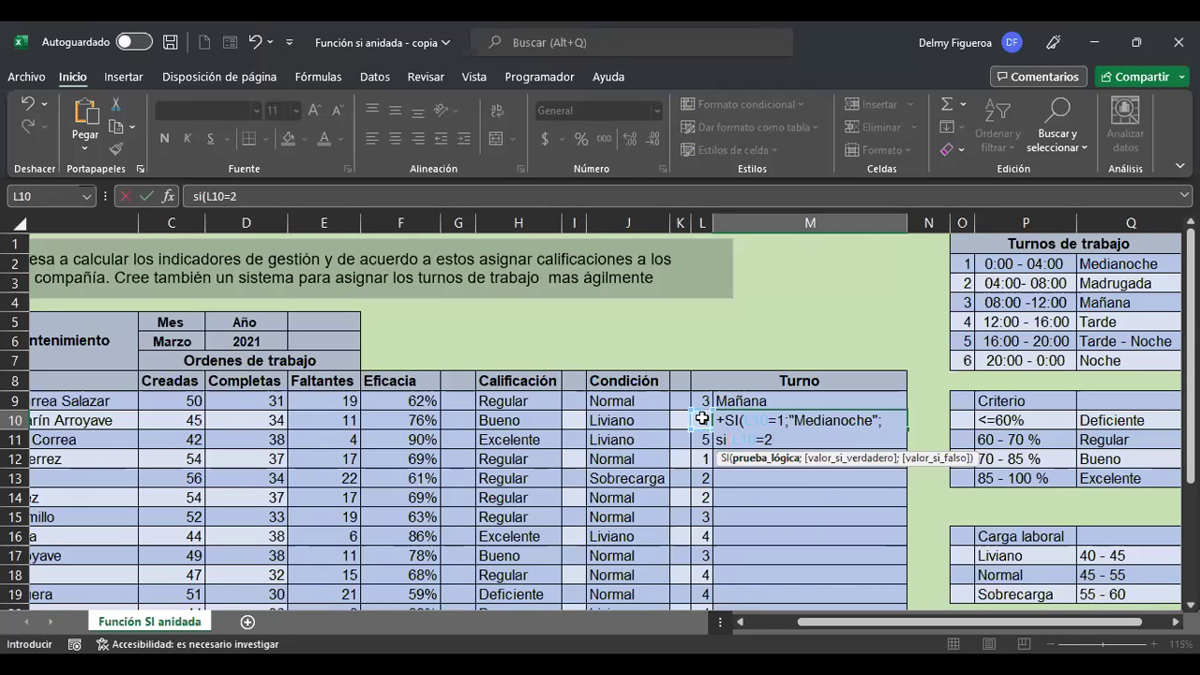
text(;"Madrugada)
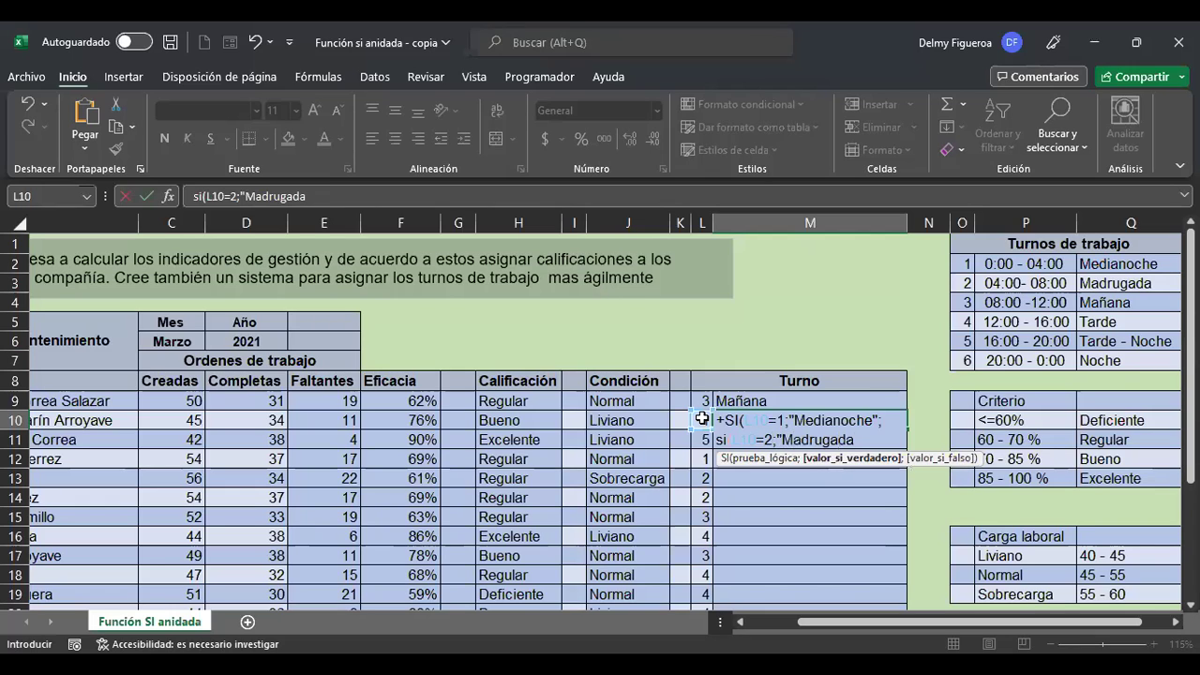
text(";)
Nest a third SI on a new line of the M10 formula, testing L9=3 and returning "Mañana", and commit it with the proposed correction.
key(alt+Return)
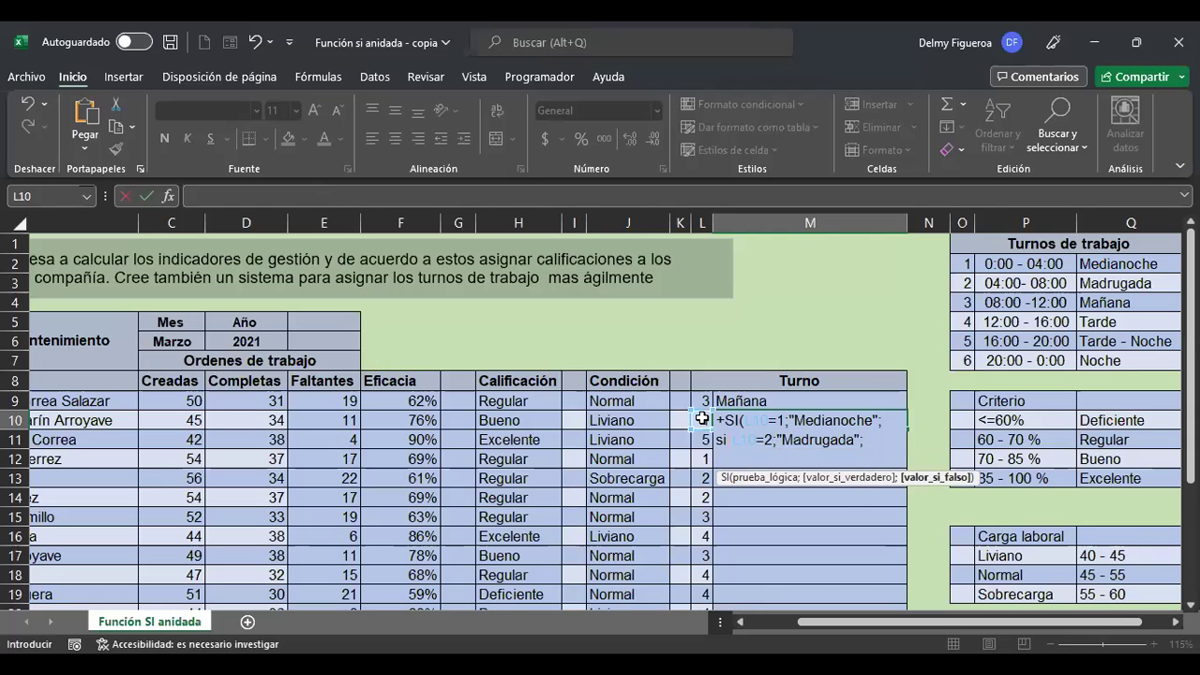
text(si)
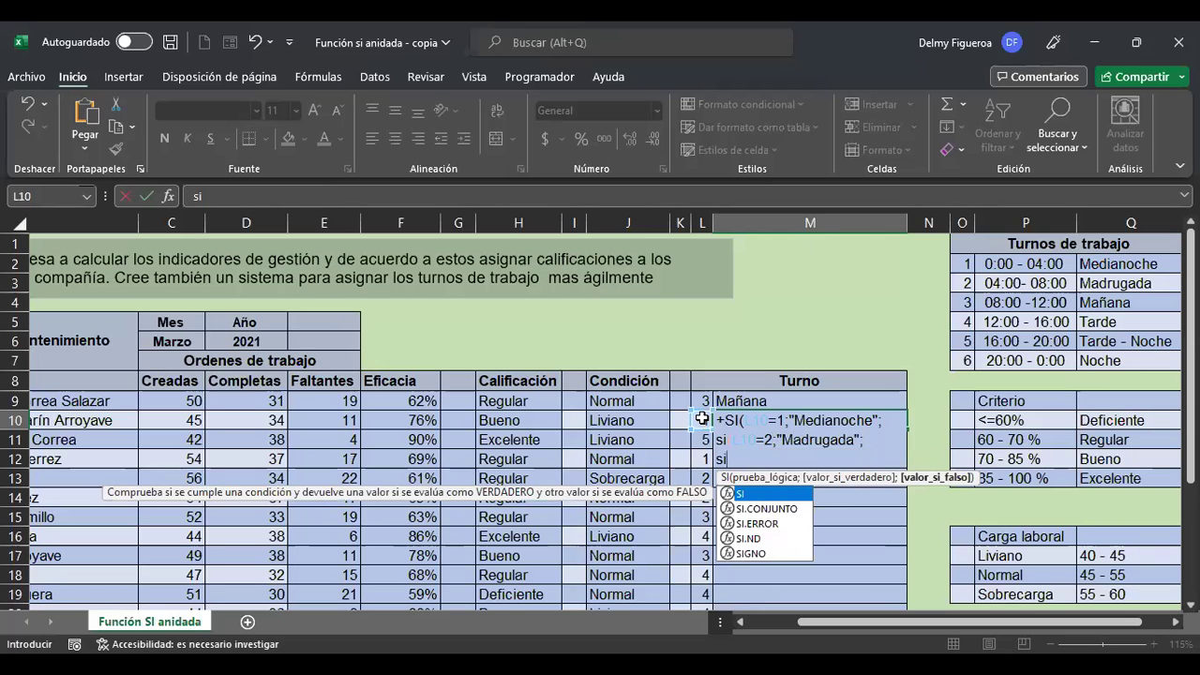
text(()
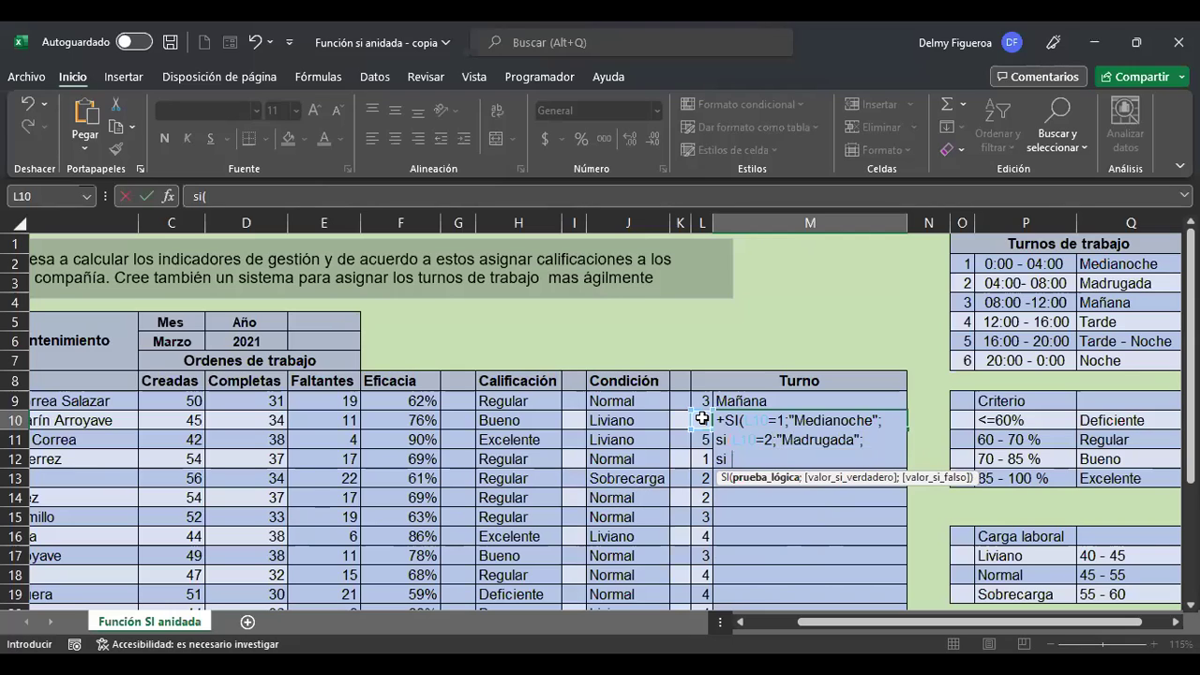
text(l9=3)
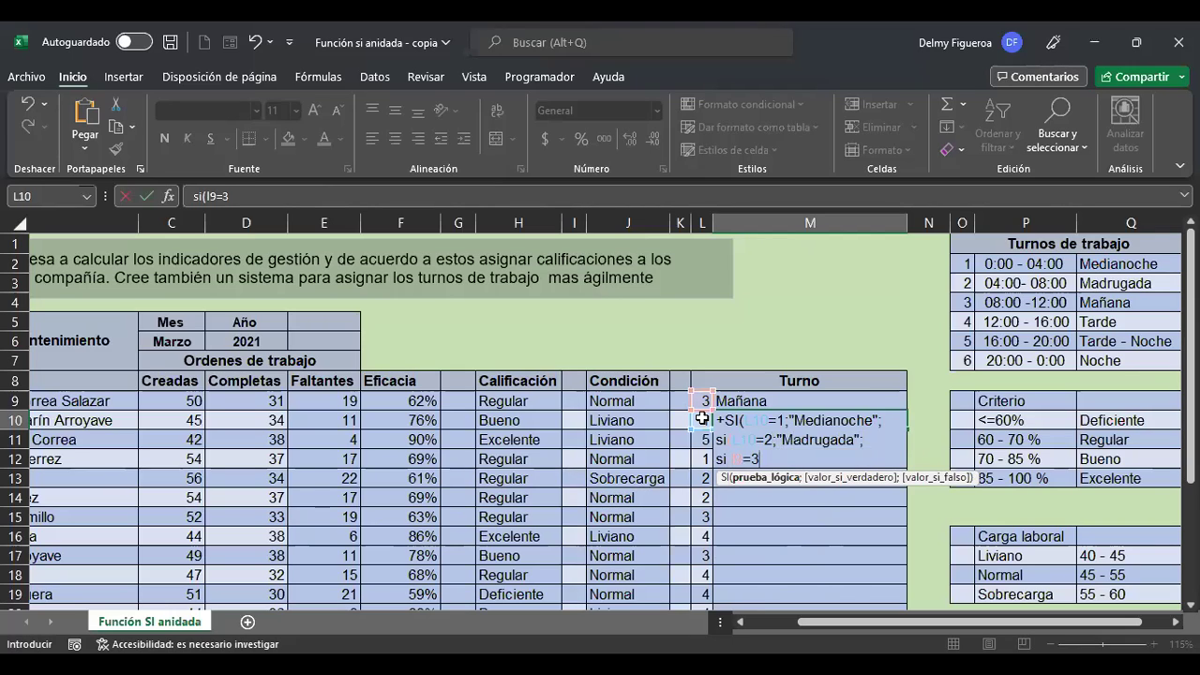
text(;)
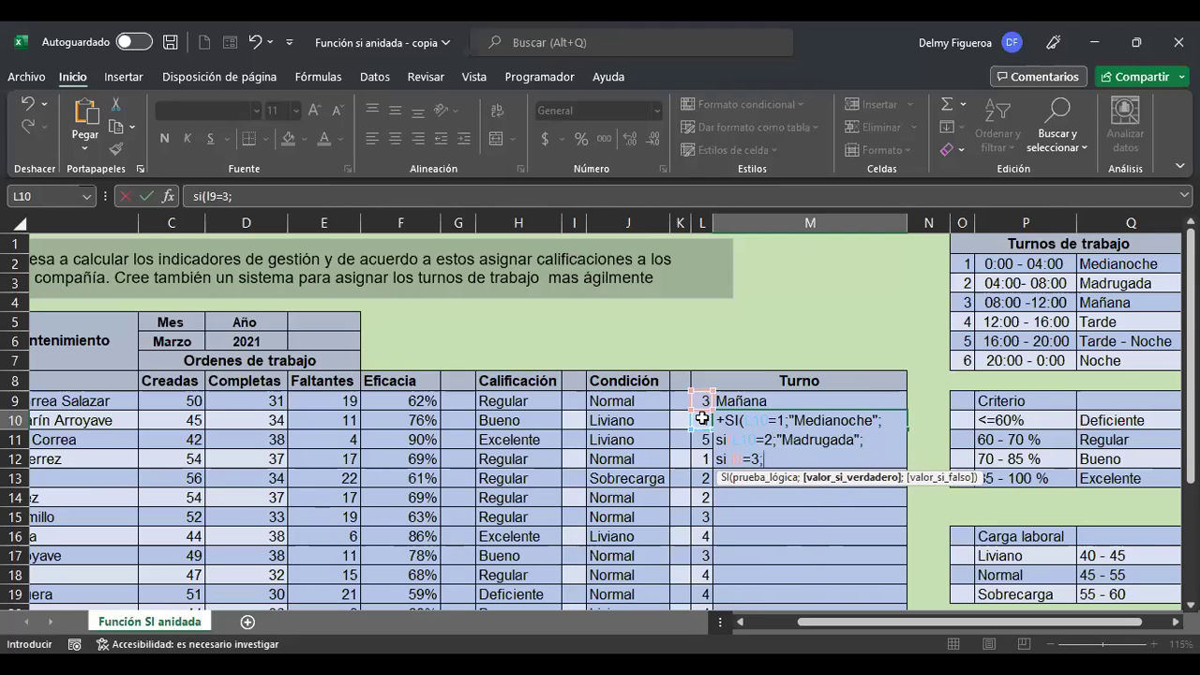
text("Mañna)
key(BackSpace)
text(ana";)
key(Return)
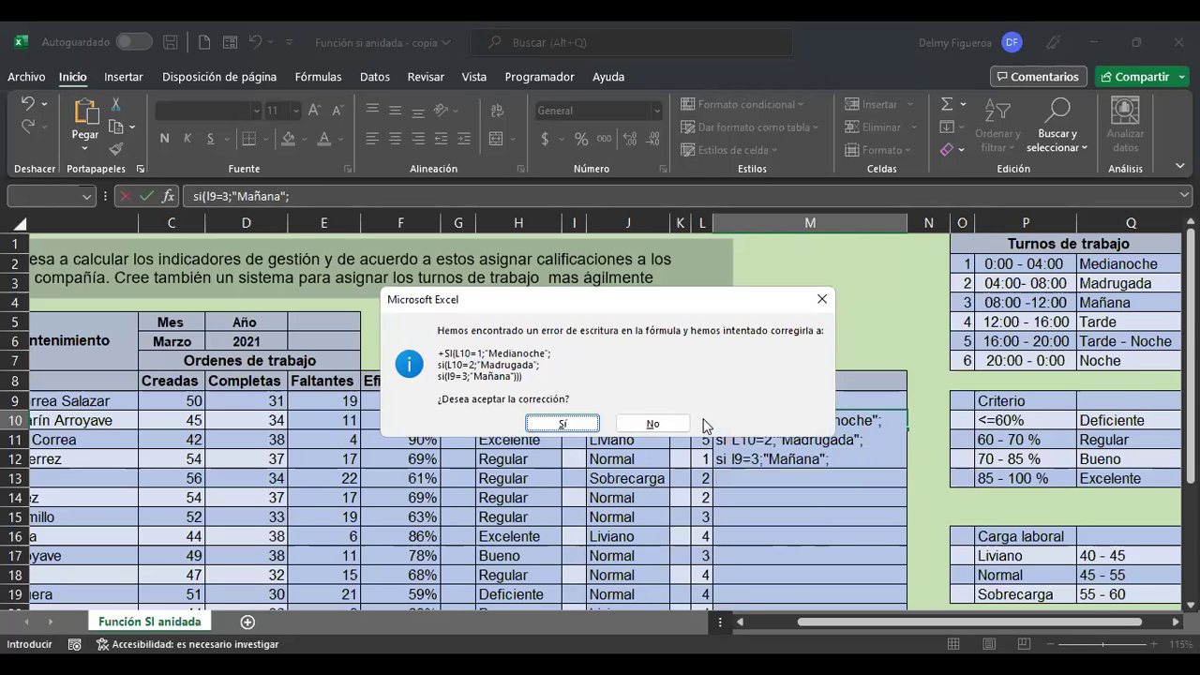
key(Return)
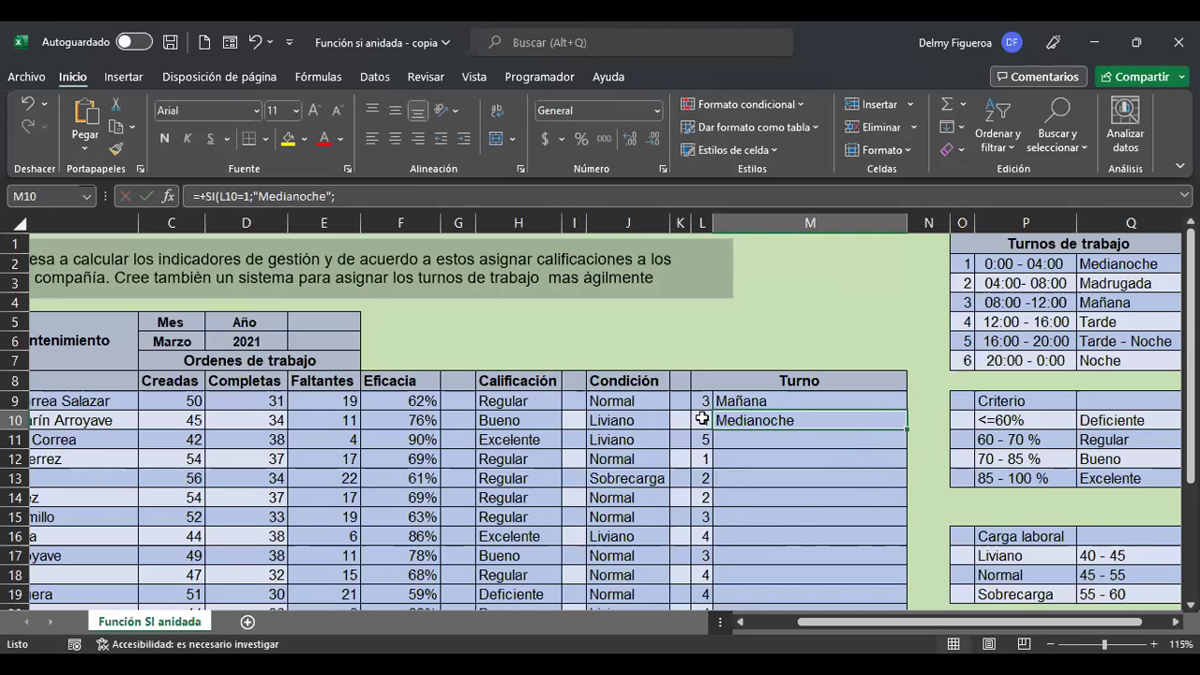
Replace the closing parentheses of the M10 formula with a fourth nested SI on a new line, testing L9=4 and returning "Tarde".
key(F2)
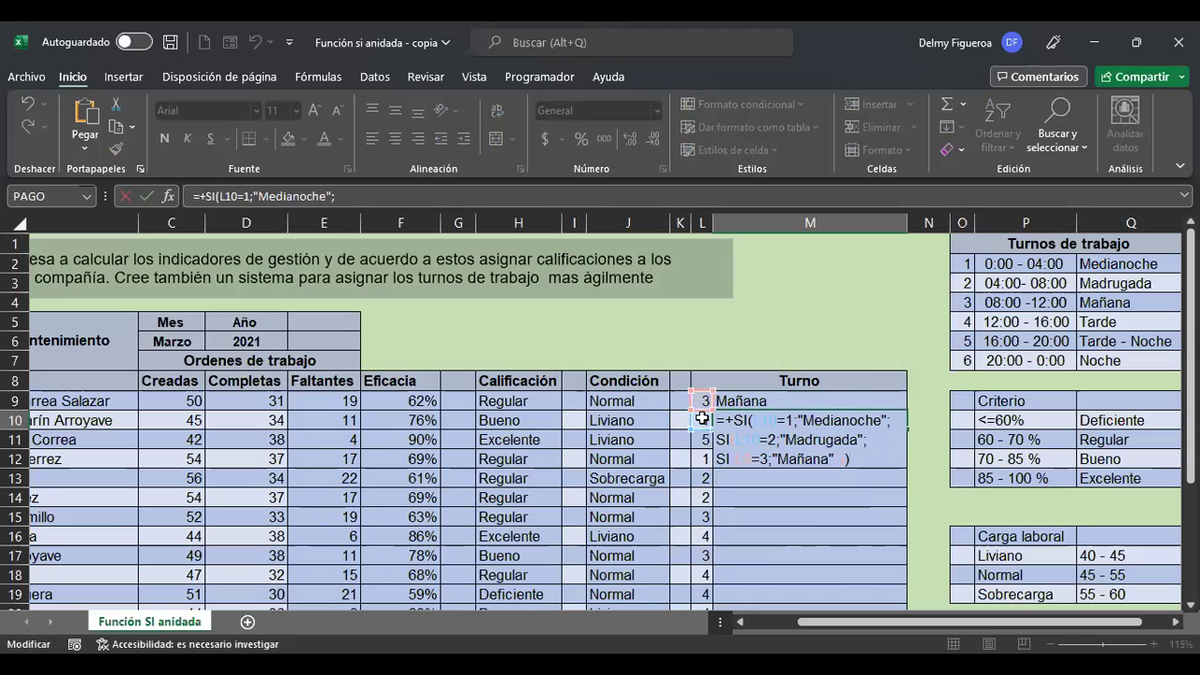
key(ctrl+End)
key(BackSpace)
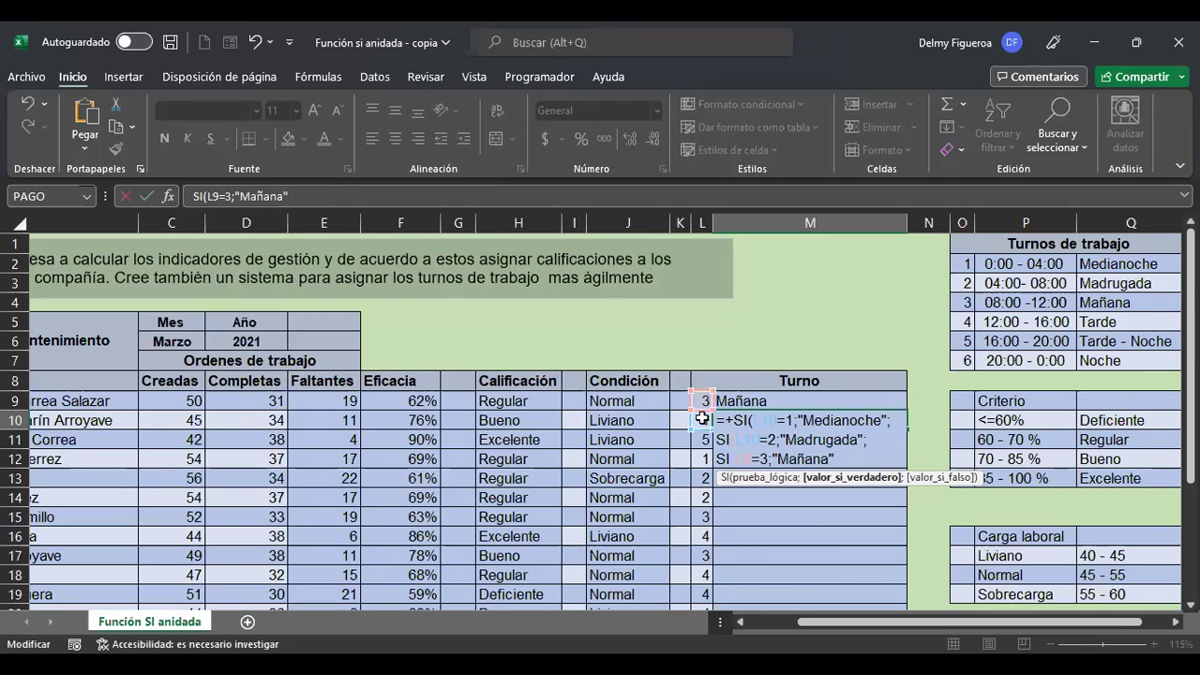
text(;)
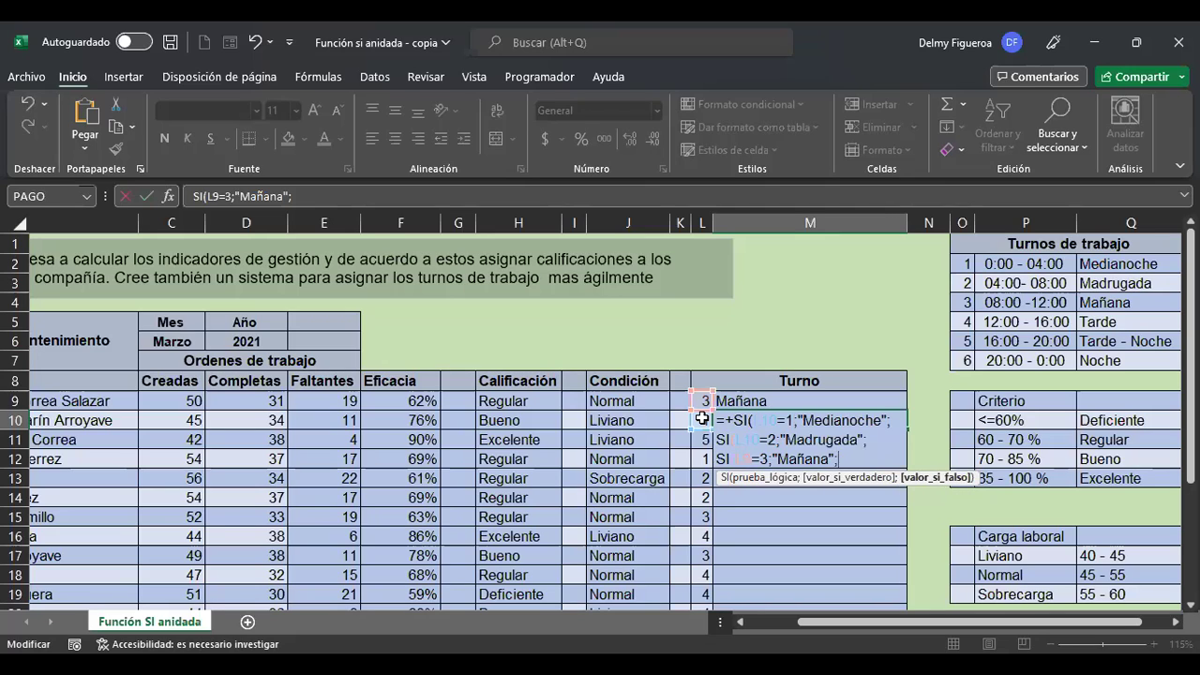
key(alt+Return)
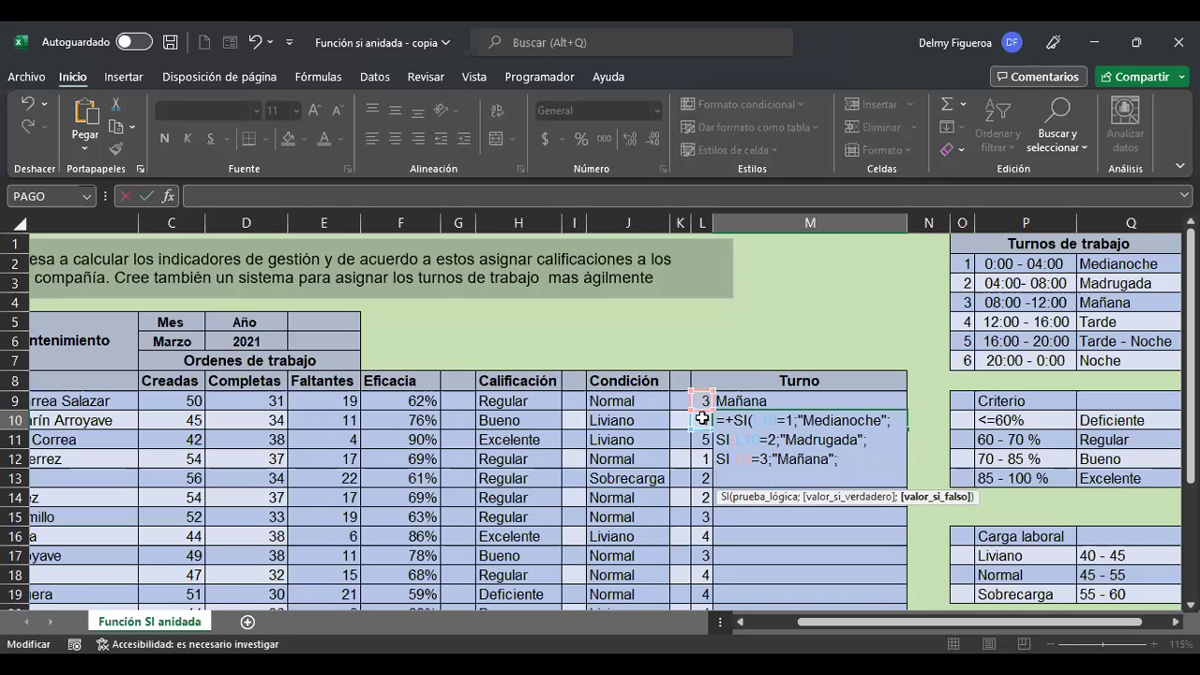
text(si()
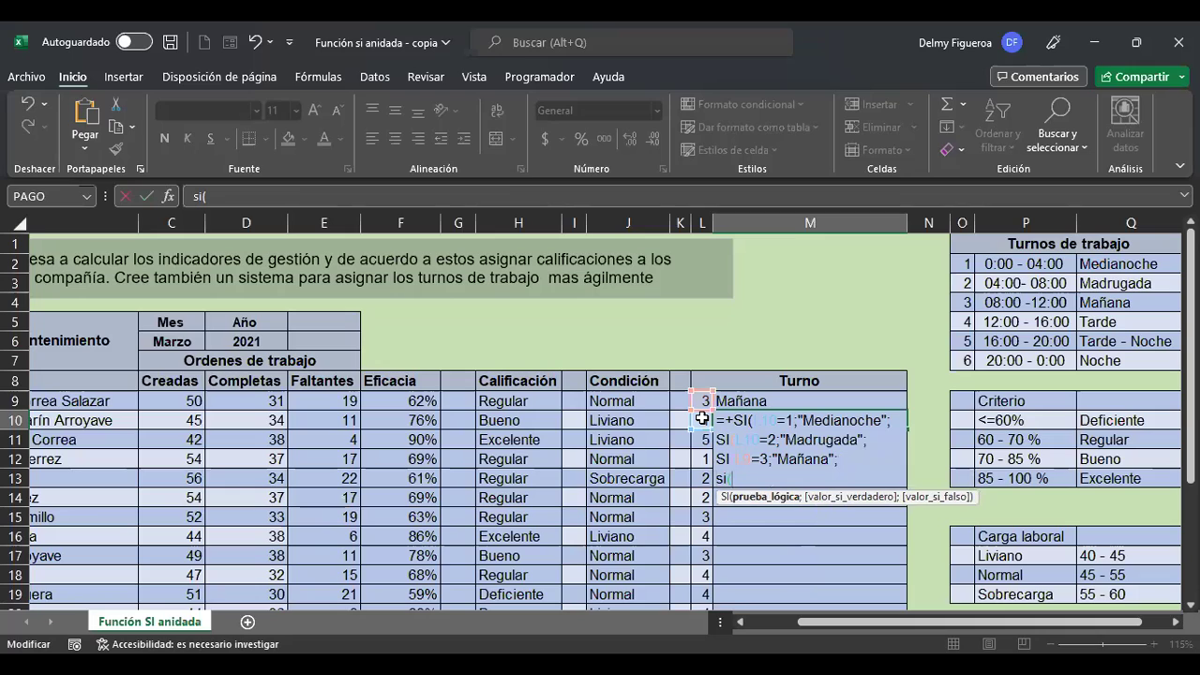
text(l9=4;"Tarde")
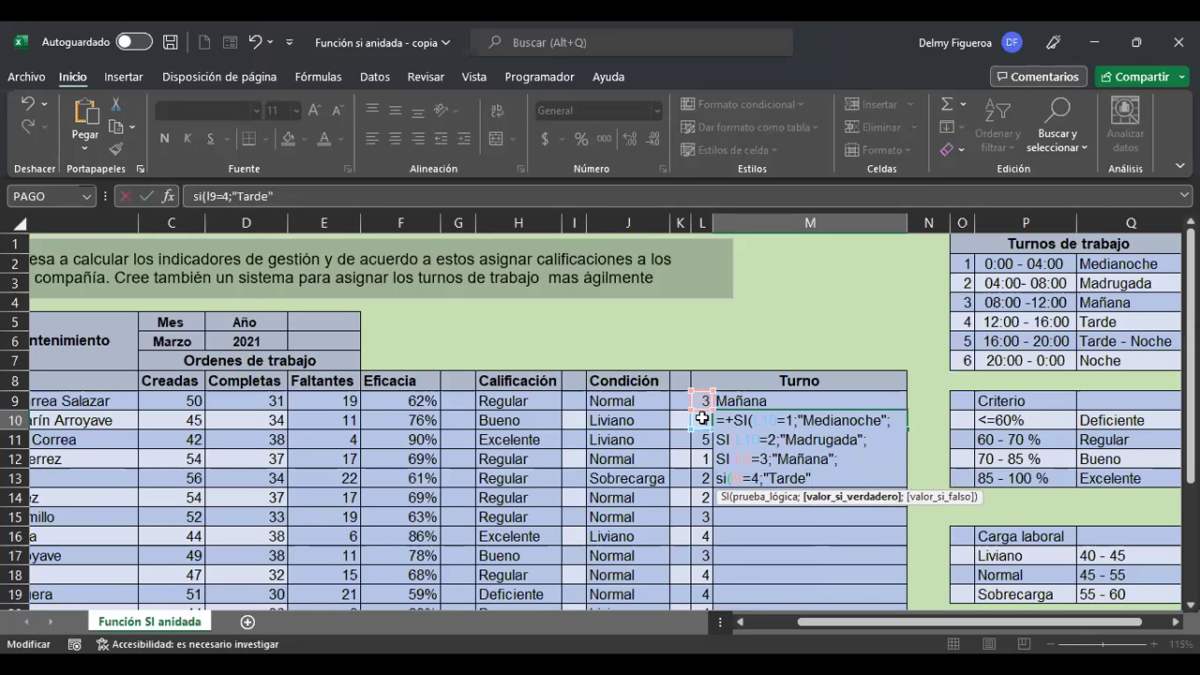
text(;)
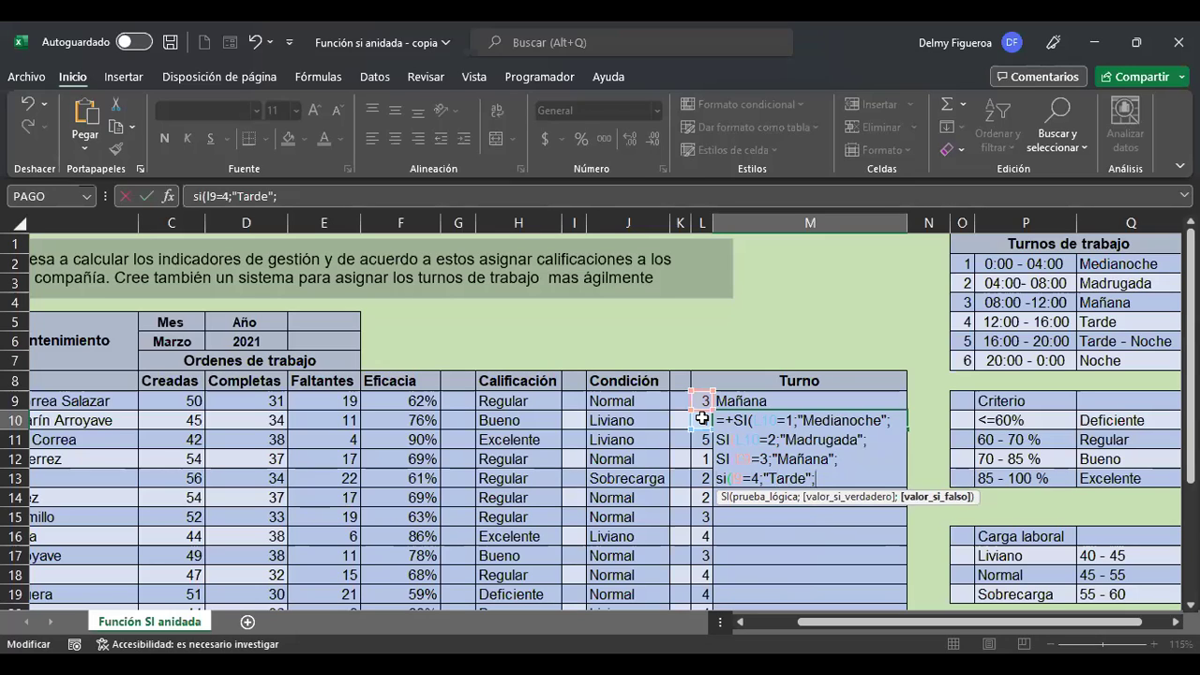
Nest a fifth SI on a new line of the M10 formula, testing L9=5 and returning "Tarde - Noche" when true.
key(alt+Return)
text(si(l9=)
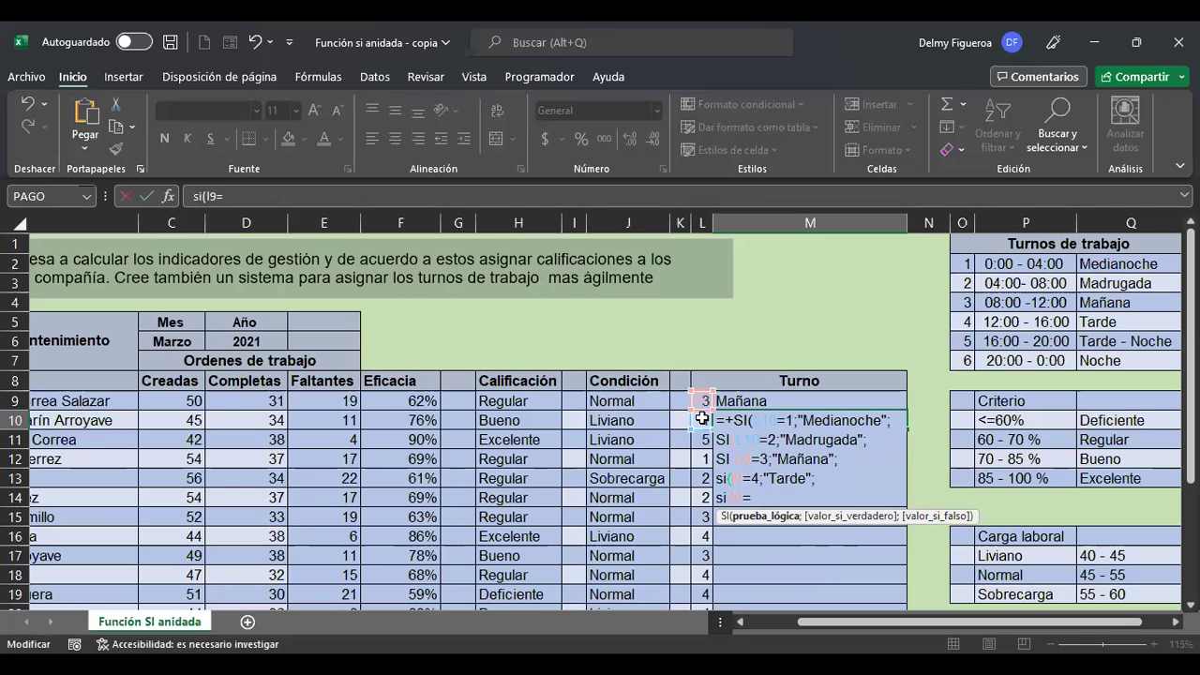
text(5;"Tarde)
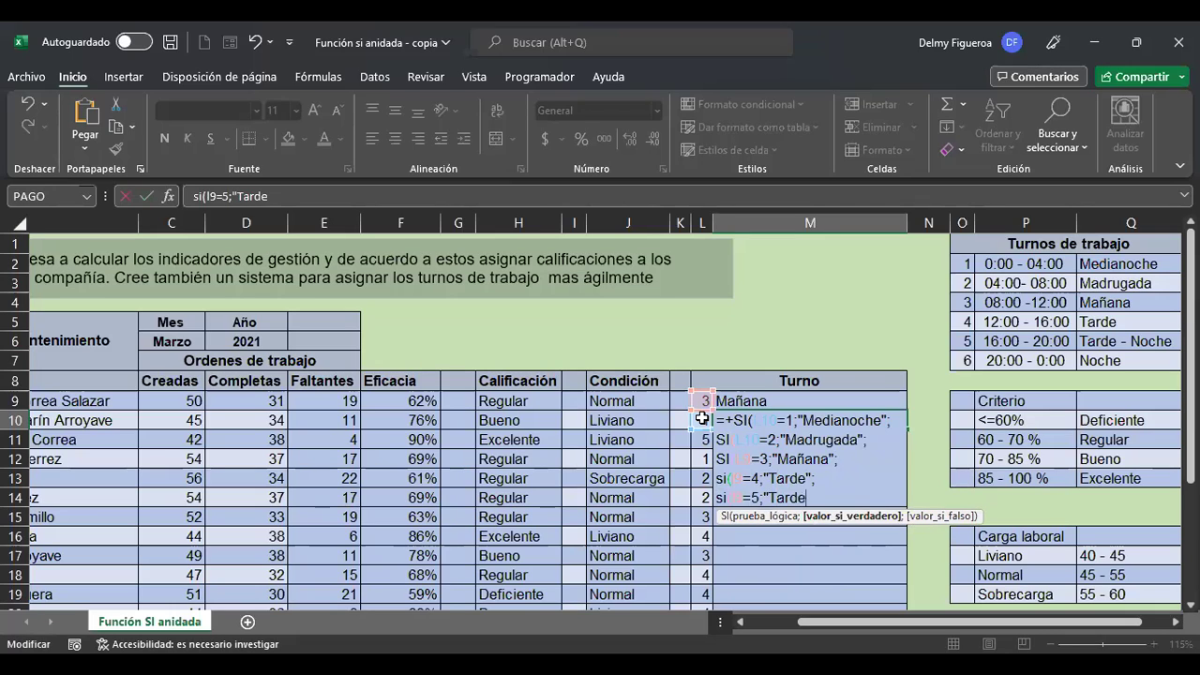
text( - Noche")
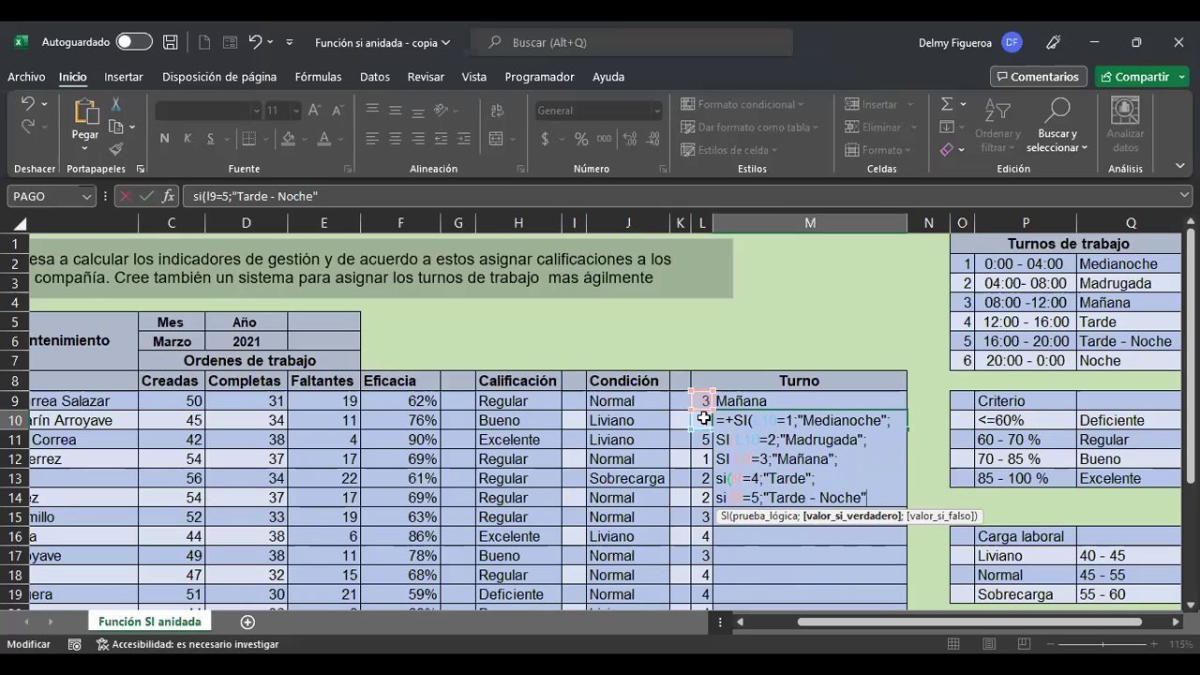
text(;)
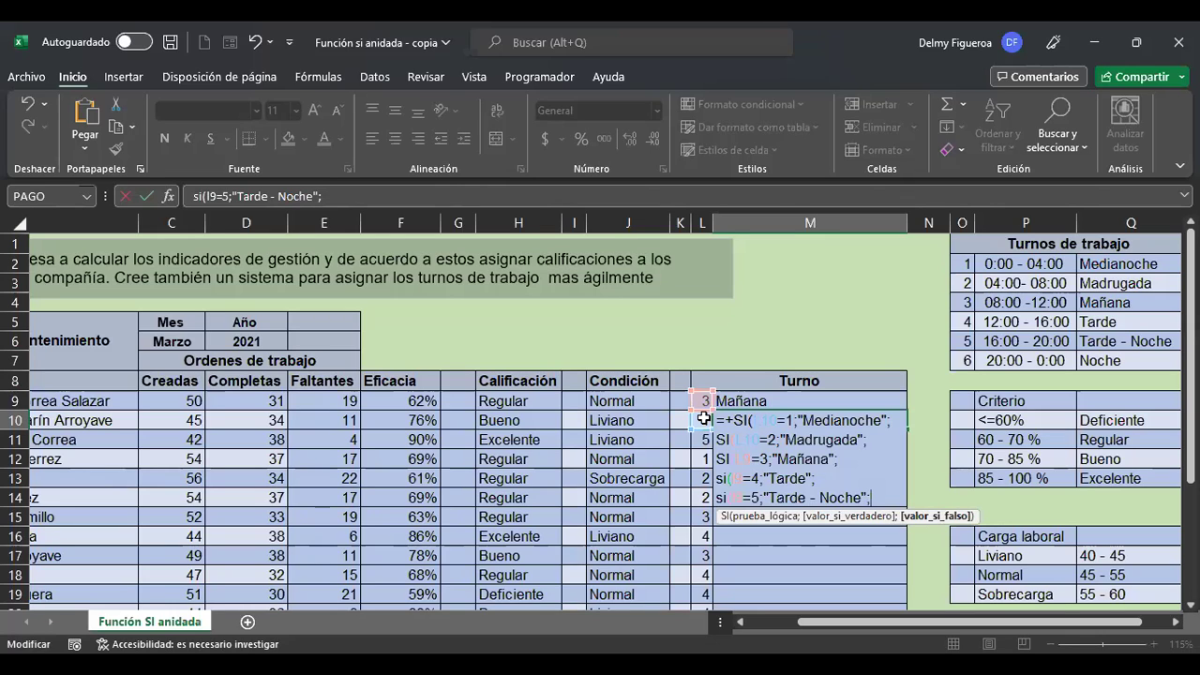
Set "Noche" as the final false value of the M10 formula, close all five SI functions and commit the formula.
text("n)
key(BackSpace)
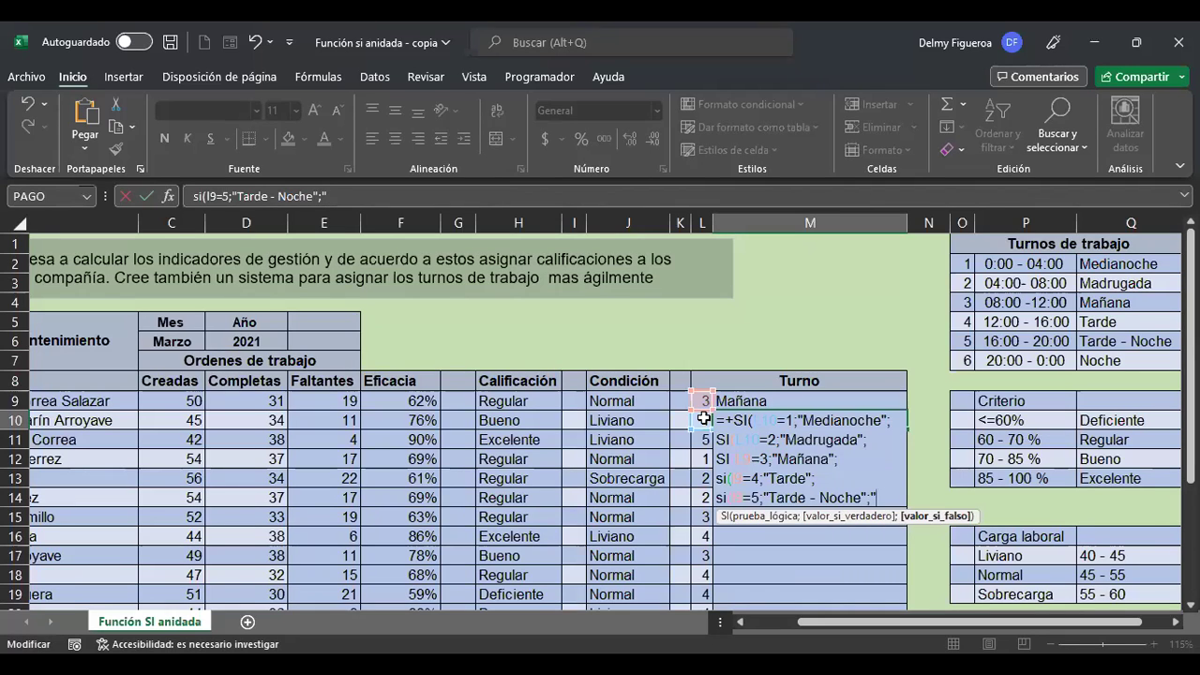
text(Noche)
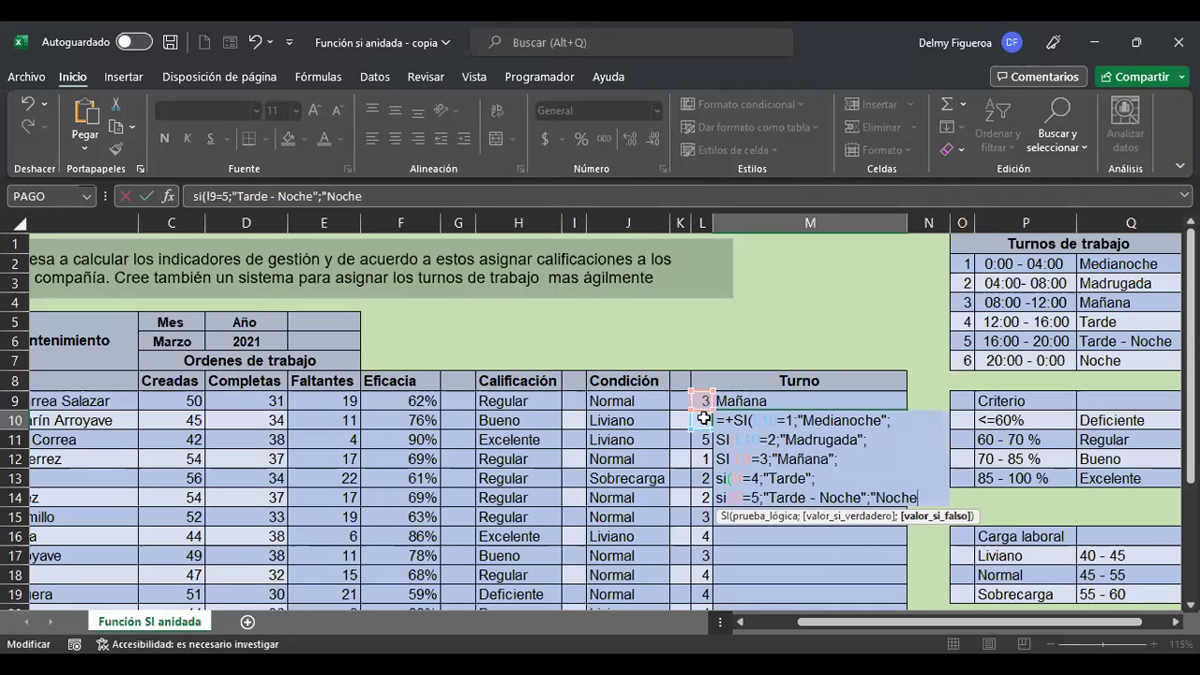
text(")
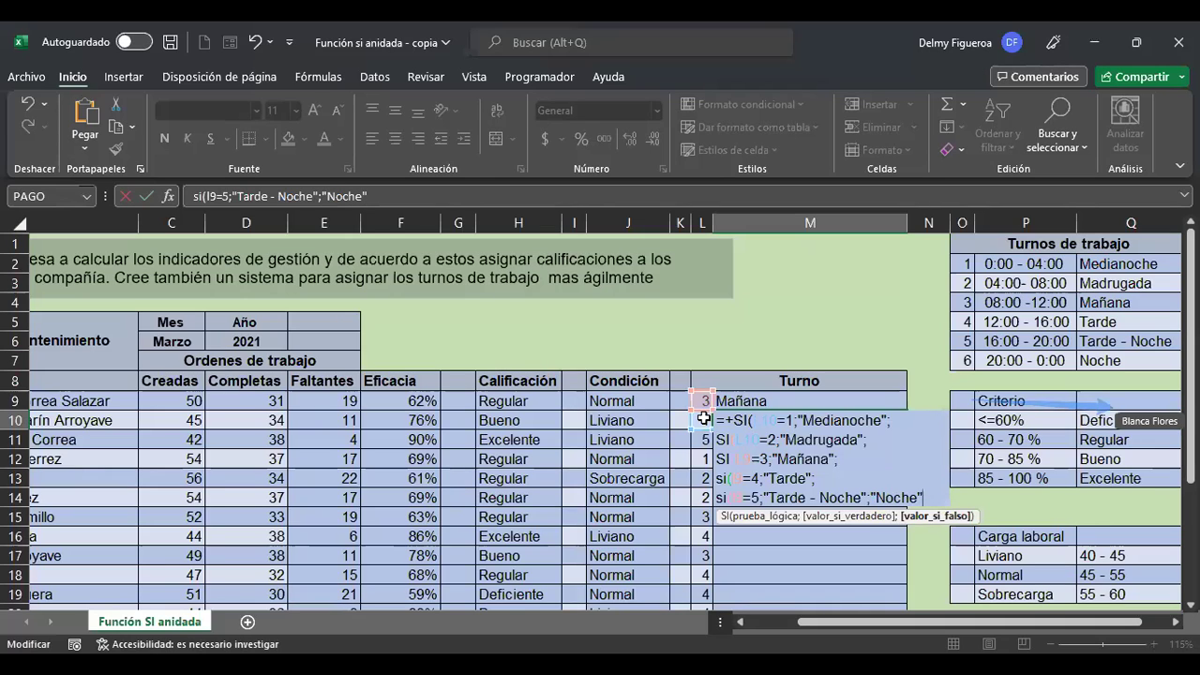
text())))
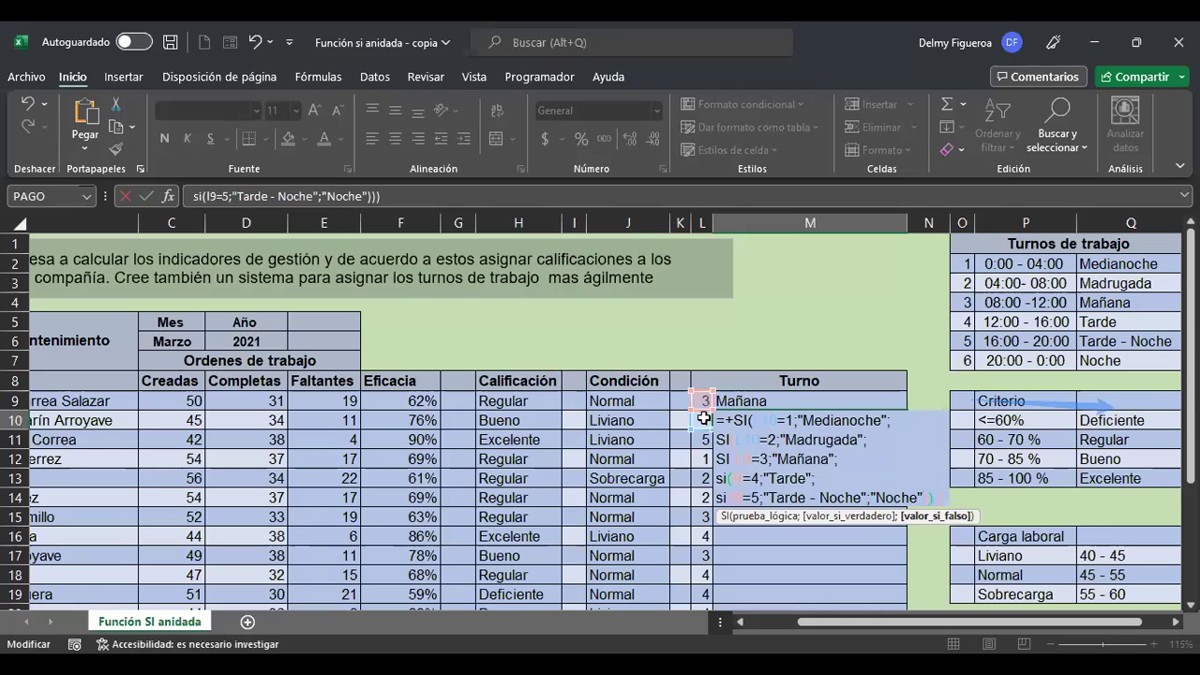
text()))
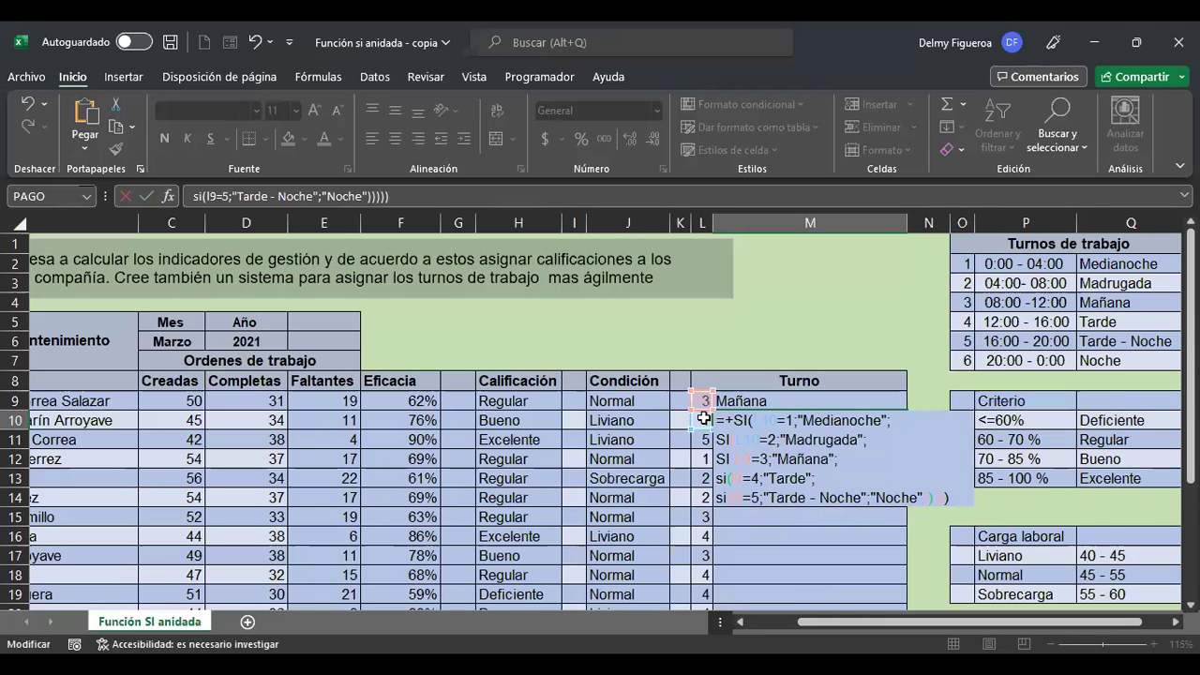
key(Return)
Fill the shift formula from M10 down to M11.
key(Up)
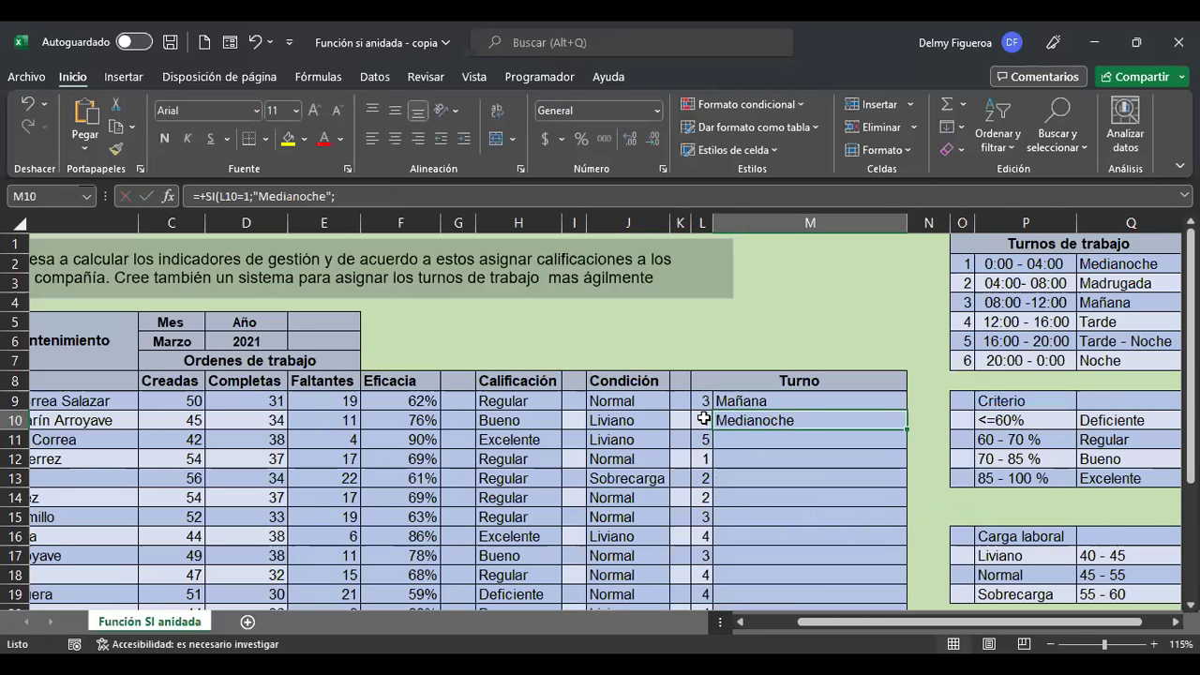
drag(907, 430, 906, 442)
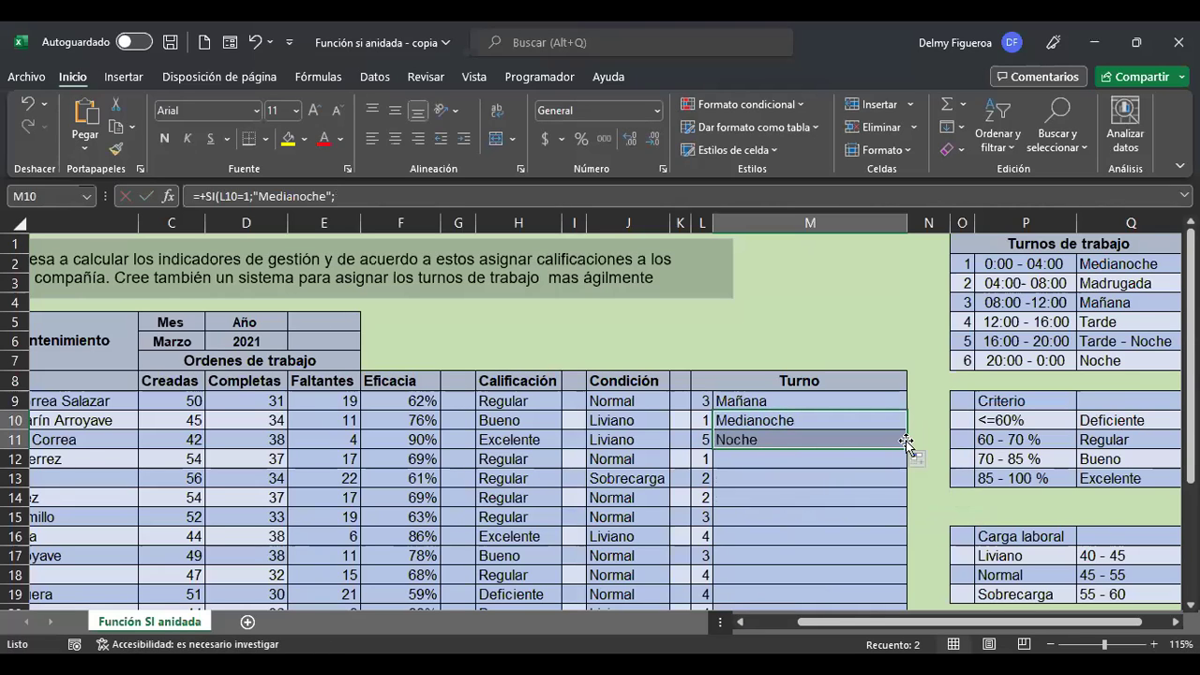
Compare the cell references in the nested SI formulas of M11 and M10 with the shift codes in column L.
click(805, 441)
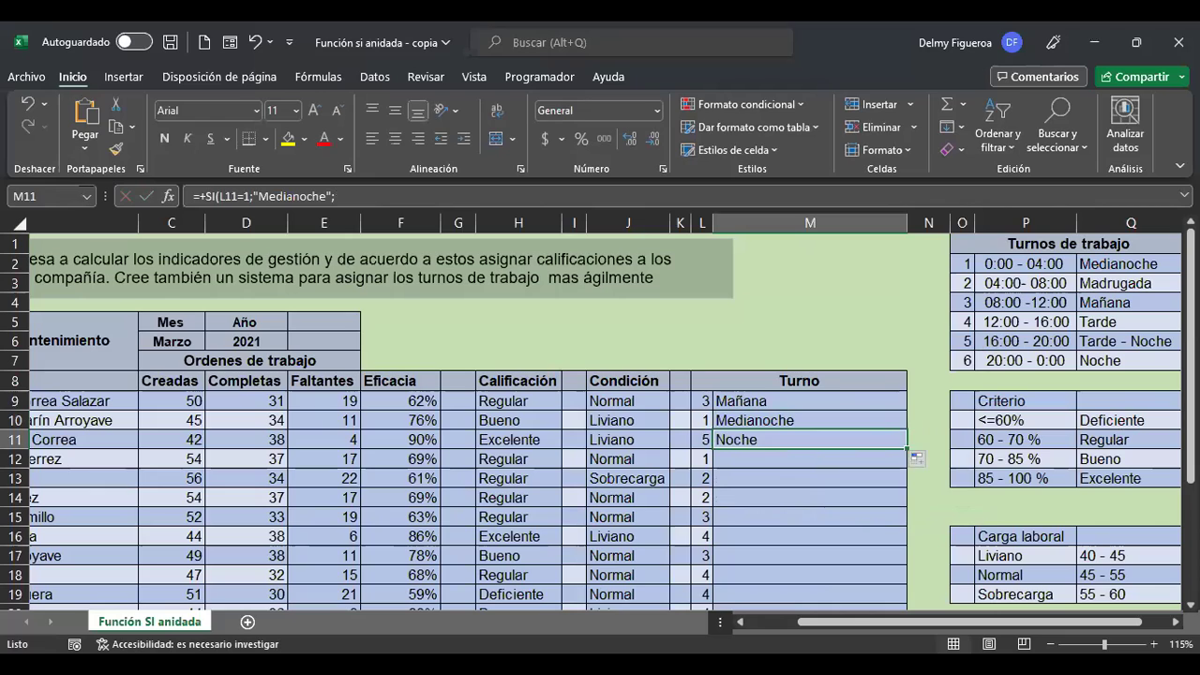
key(F2)
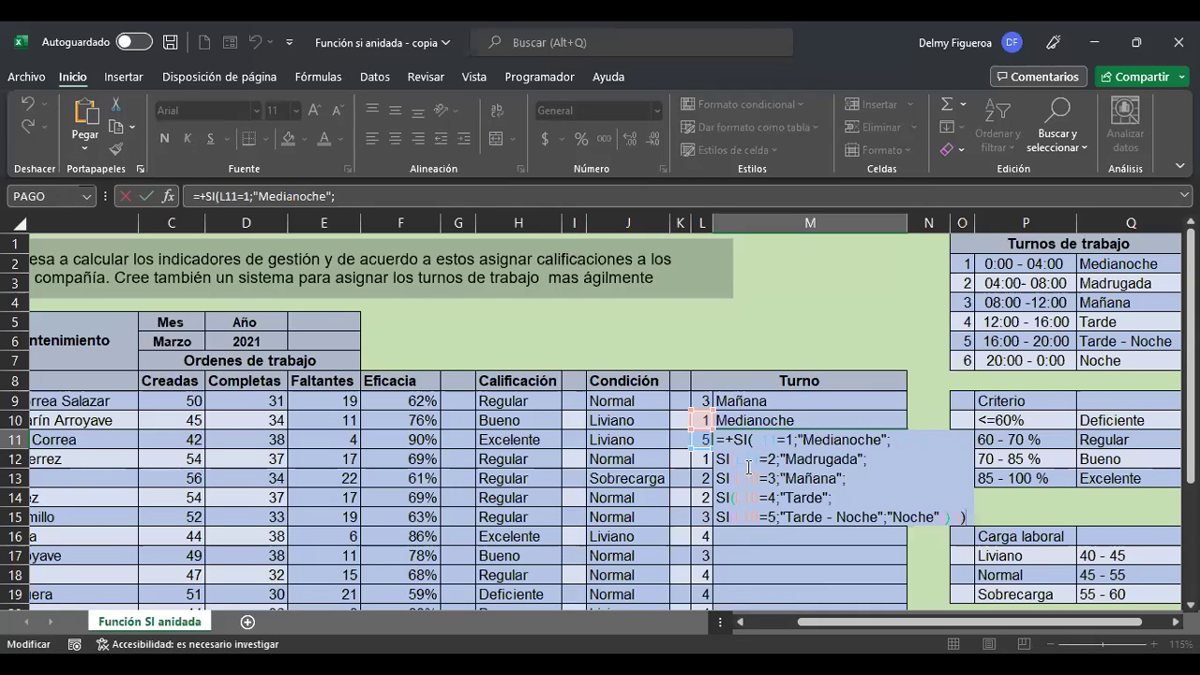
click(900, 439)
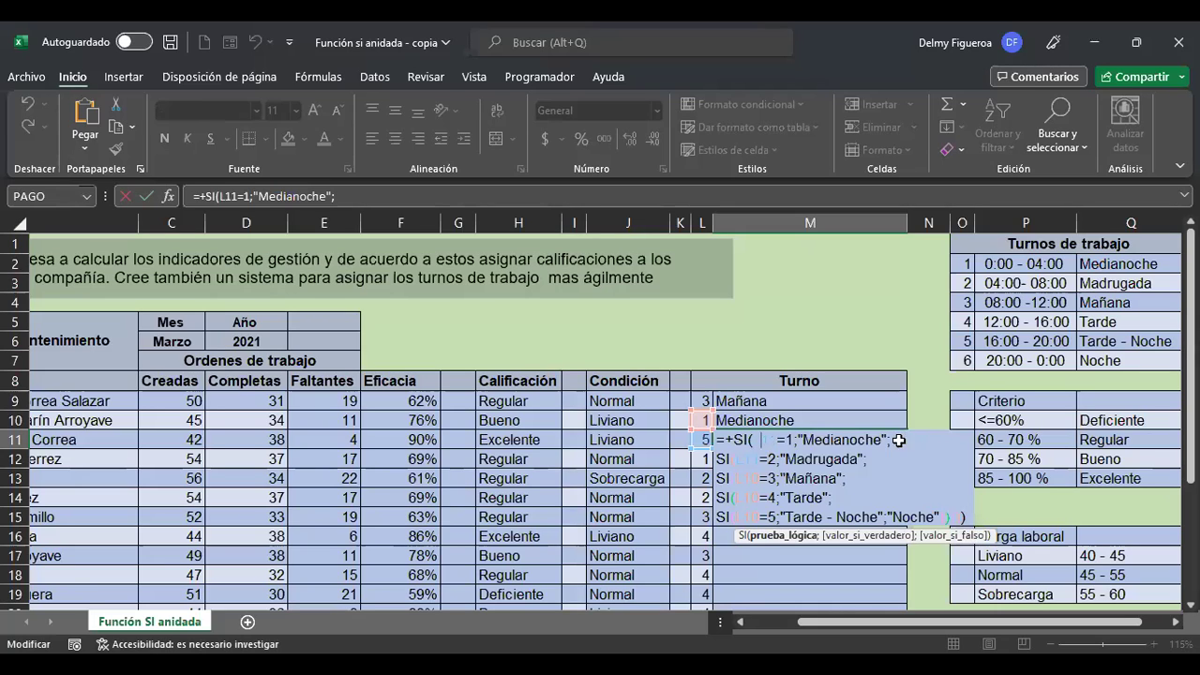
key(ctrl+Return)
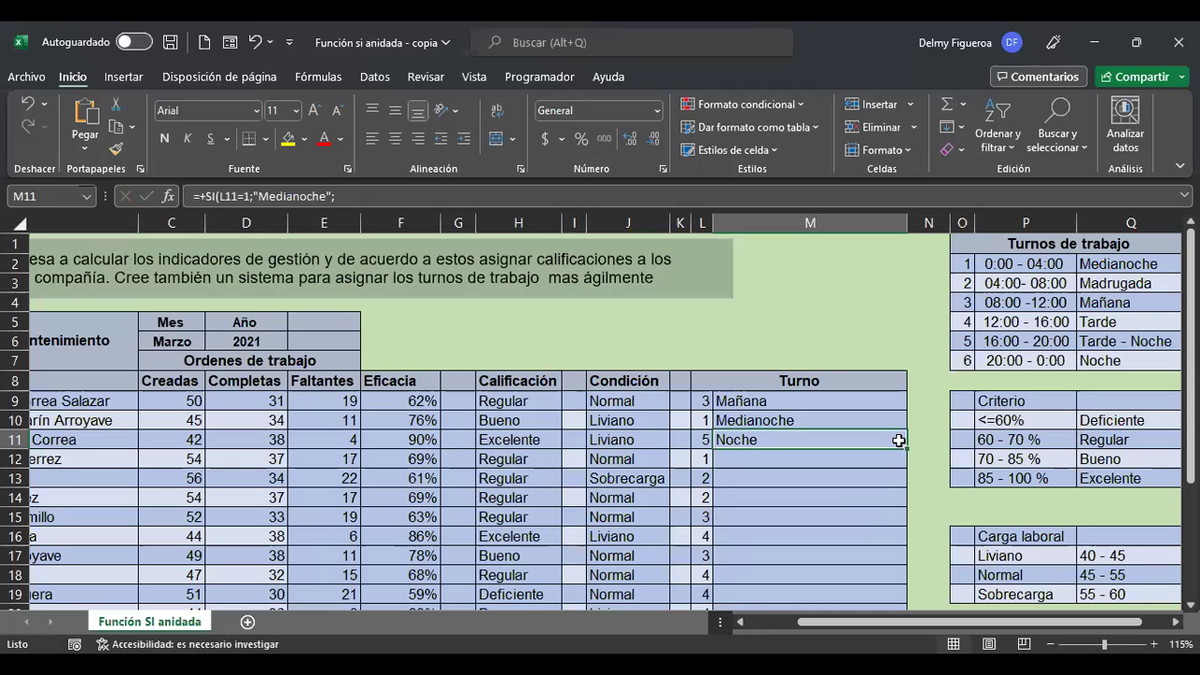
key(Up)
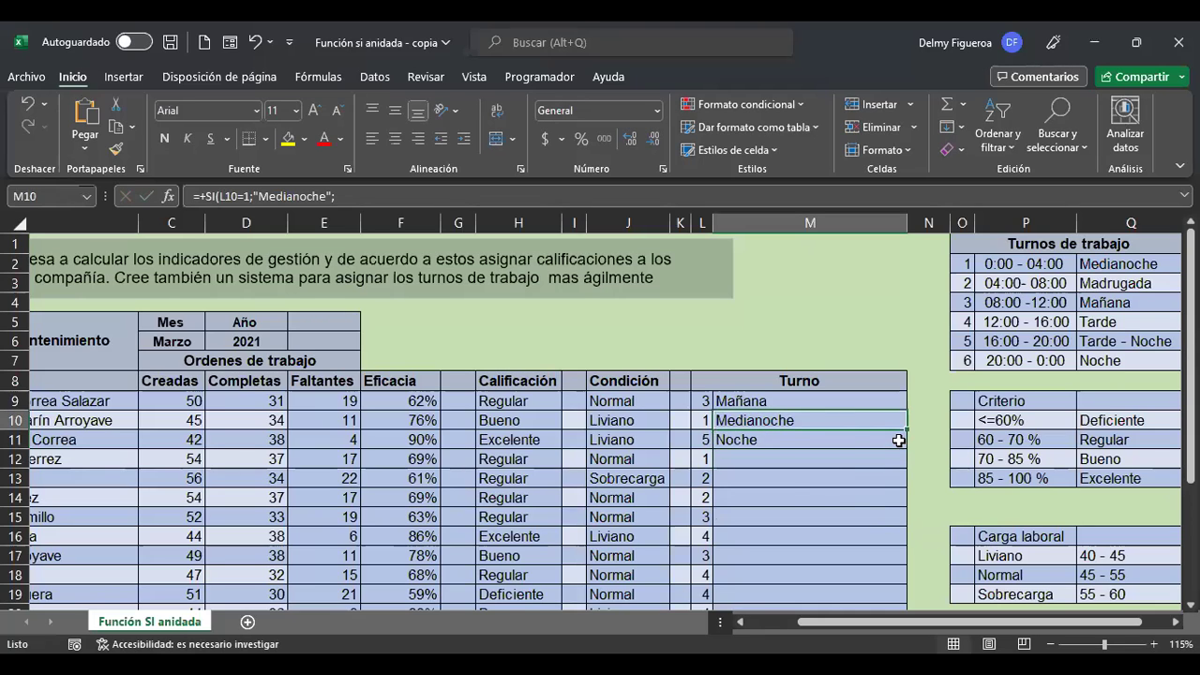
key(F2)
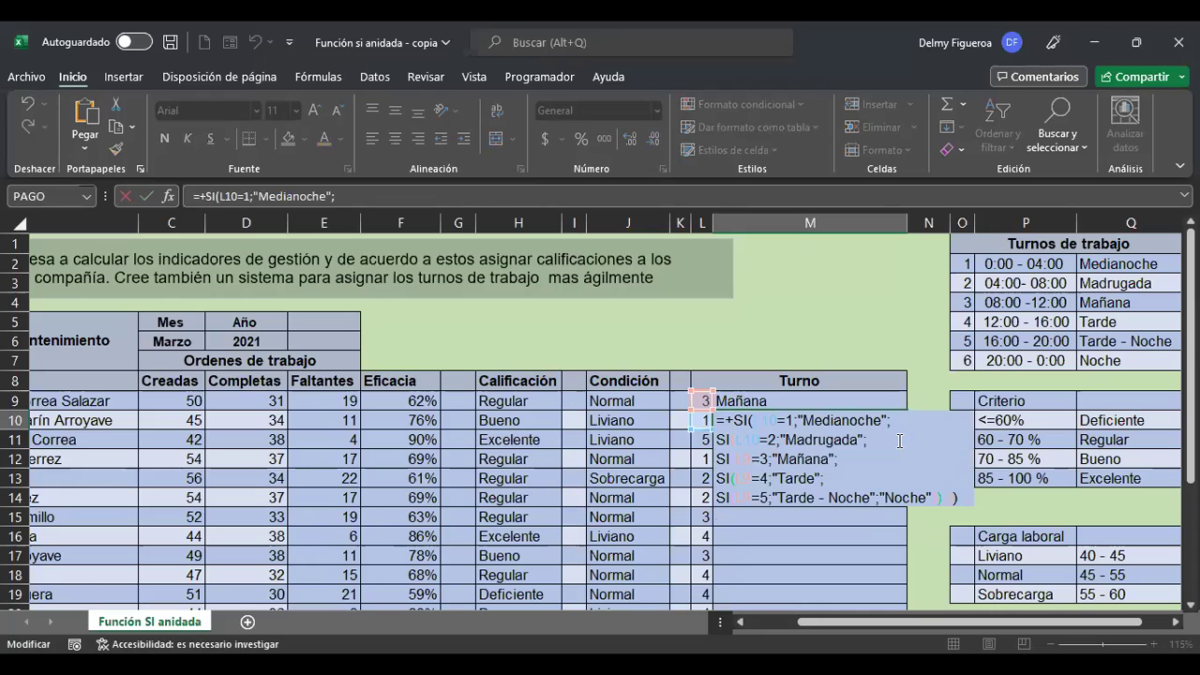
key(Return)
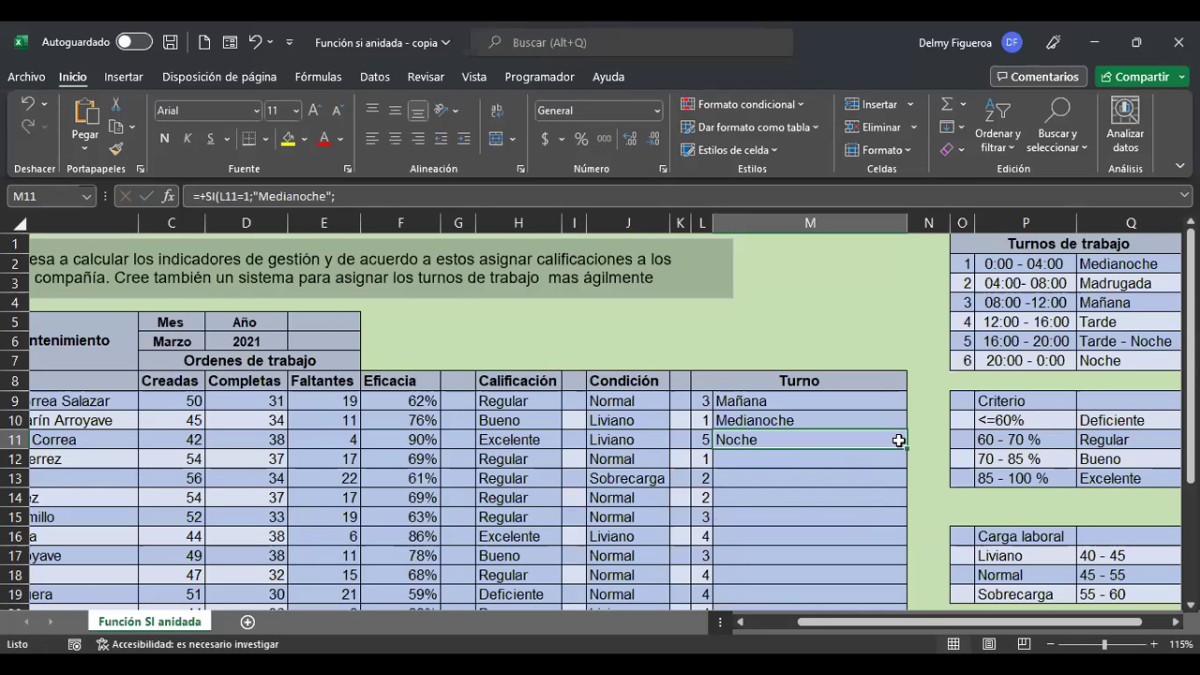
key(F2)
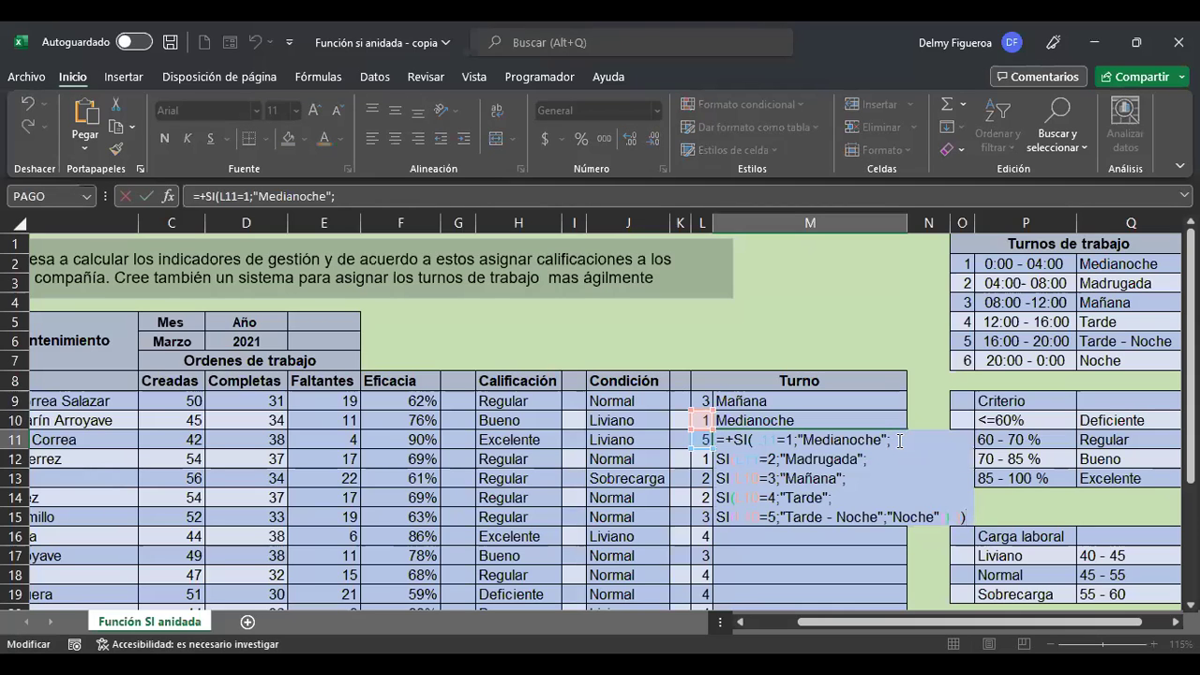
key(shift+Return)
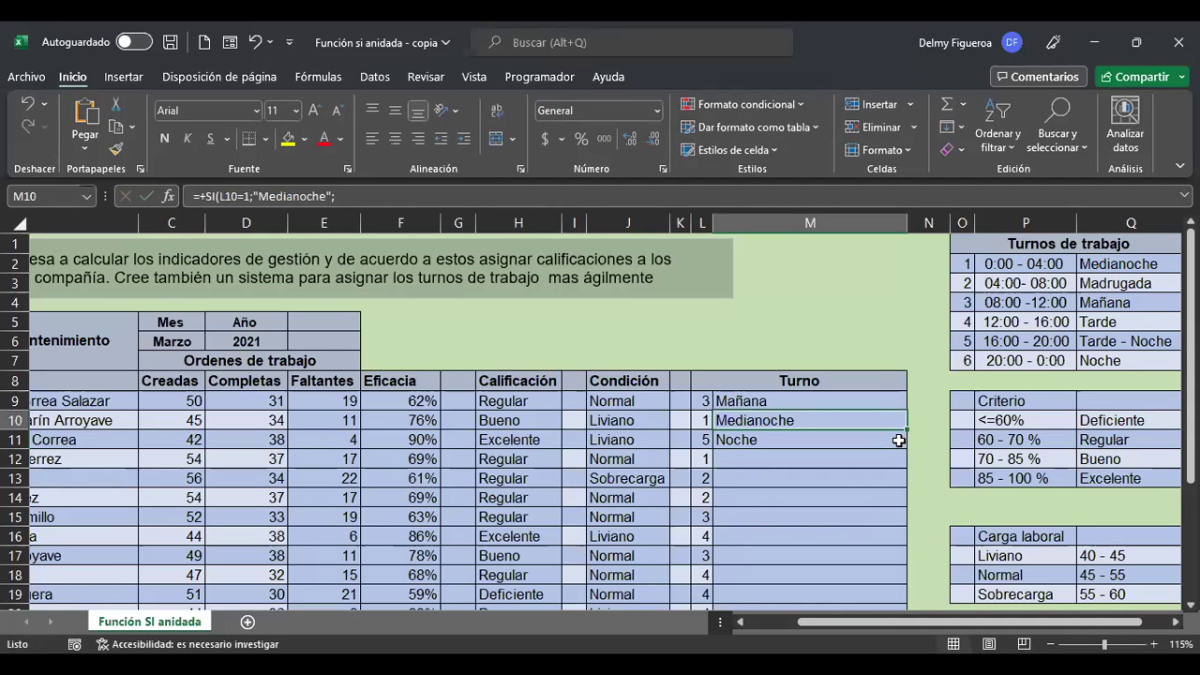
key(F2)
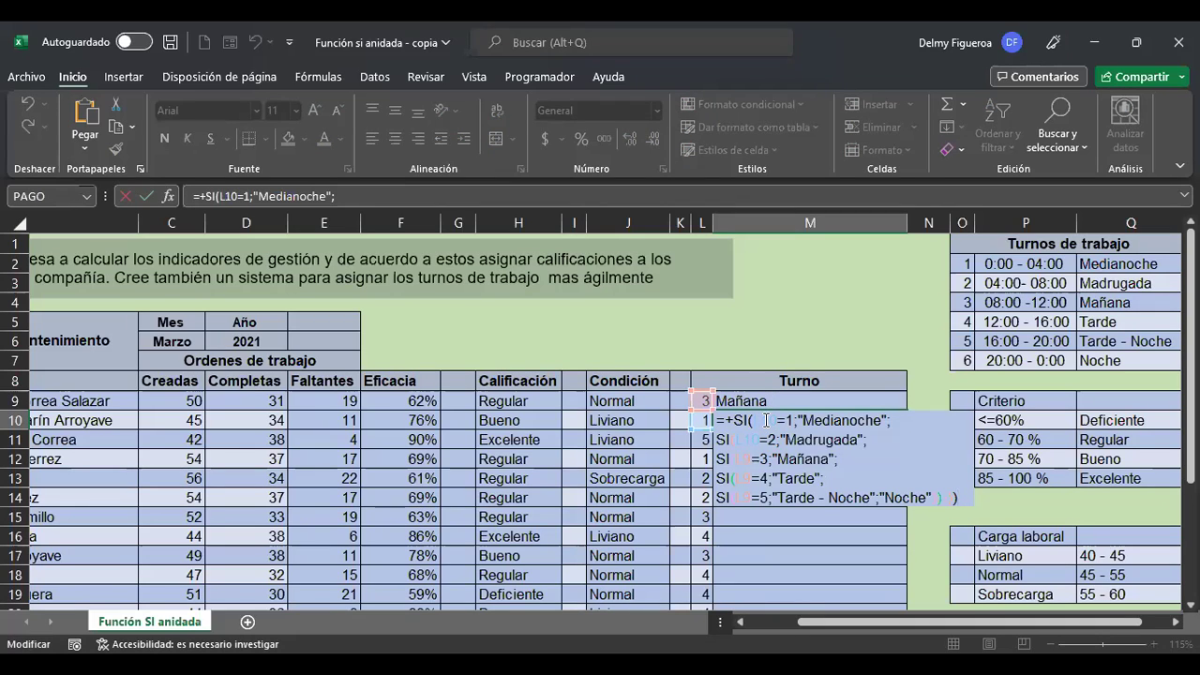
Compare the cell references in the nested SI formula of M10 with those in M9.
key(Left)
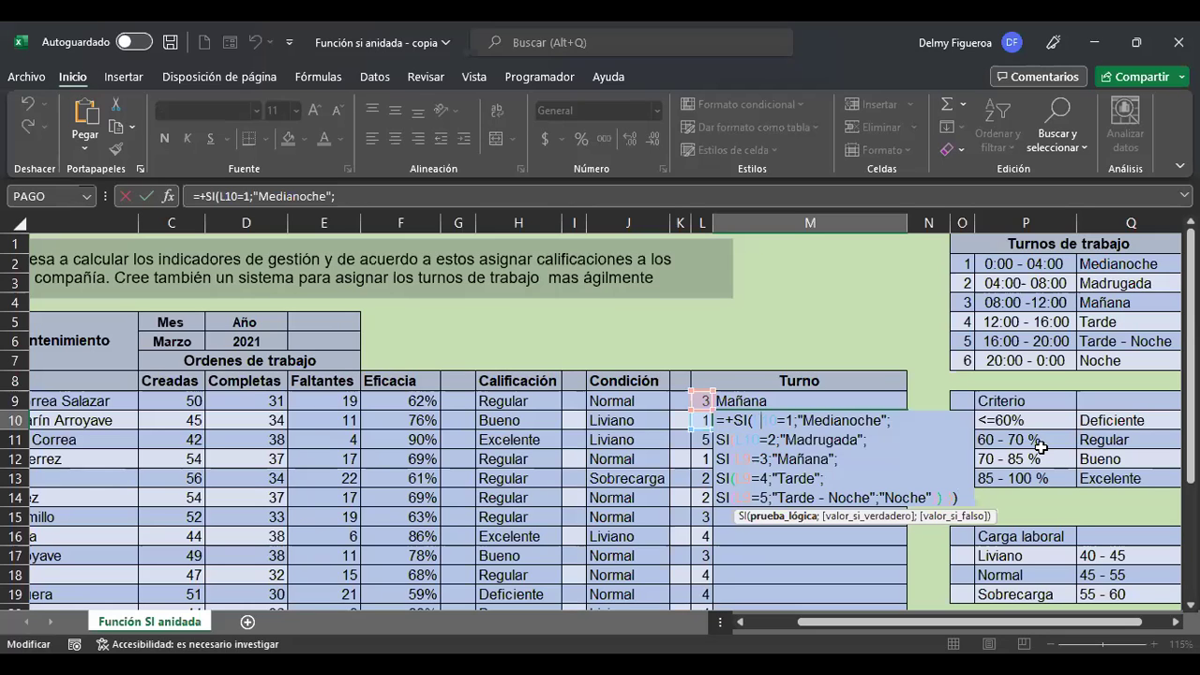
key(shift+Return)
key(F2)
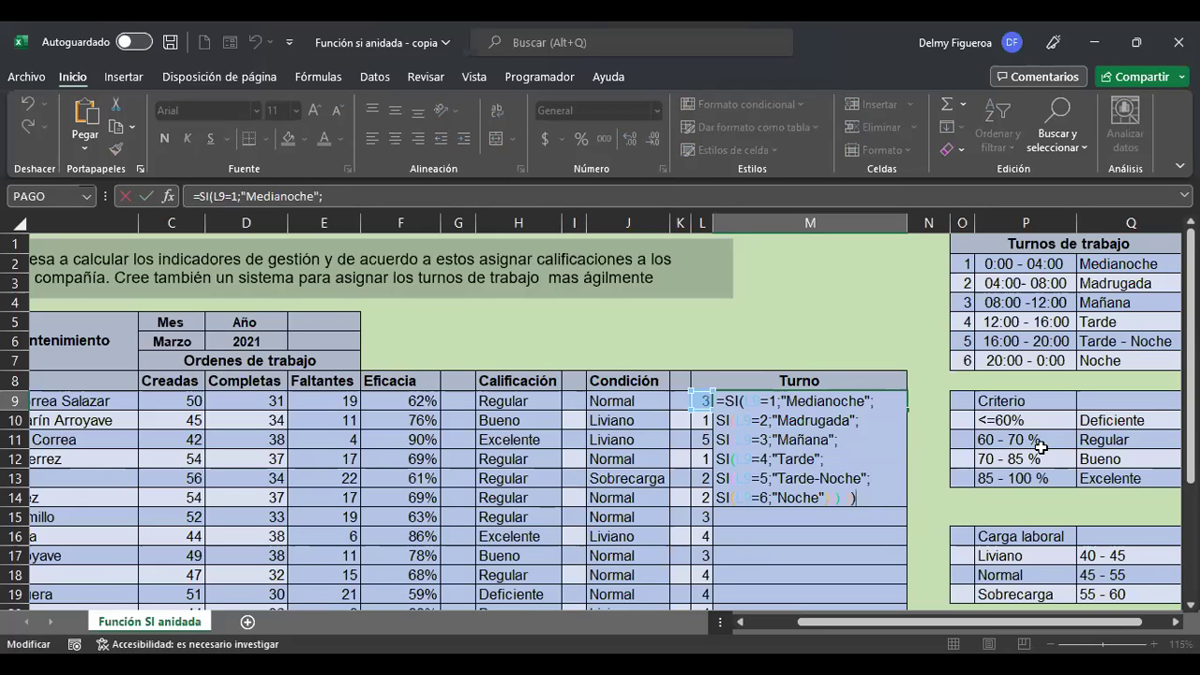
key(Return)
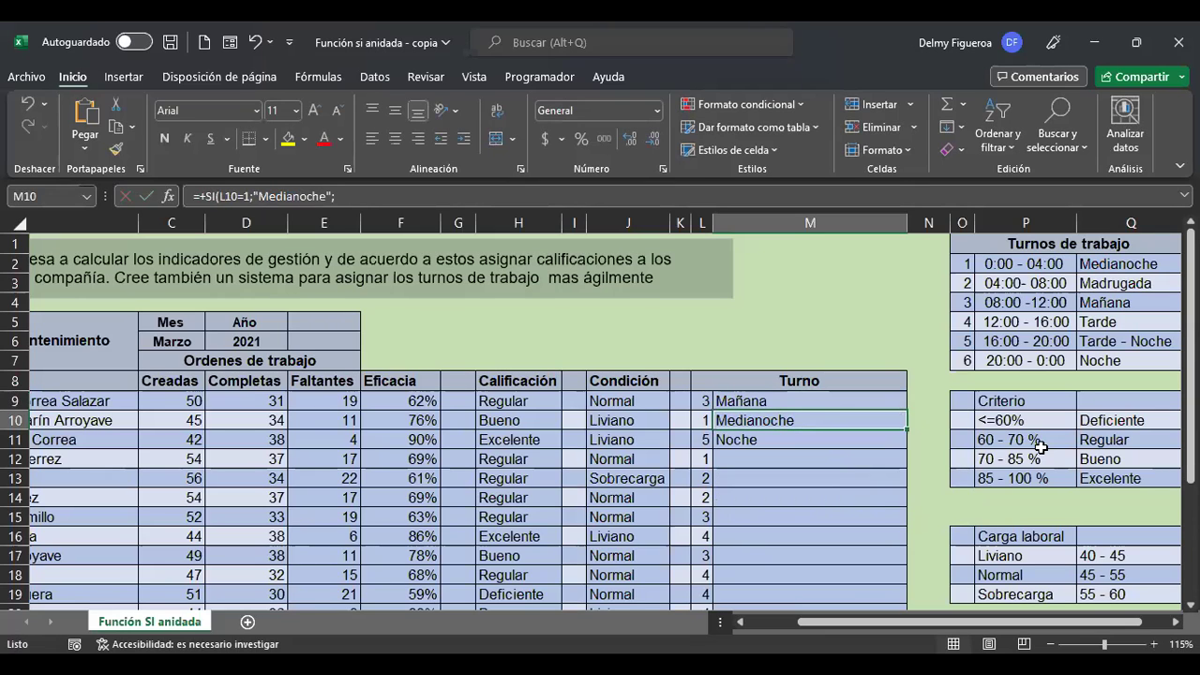
Change the cell reference in the third SI of the M10 formula to L10, so it tests L10=3.
key(F2)
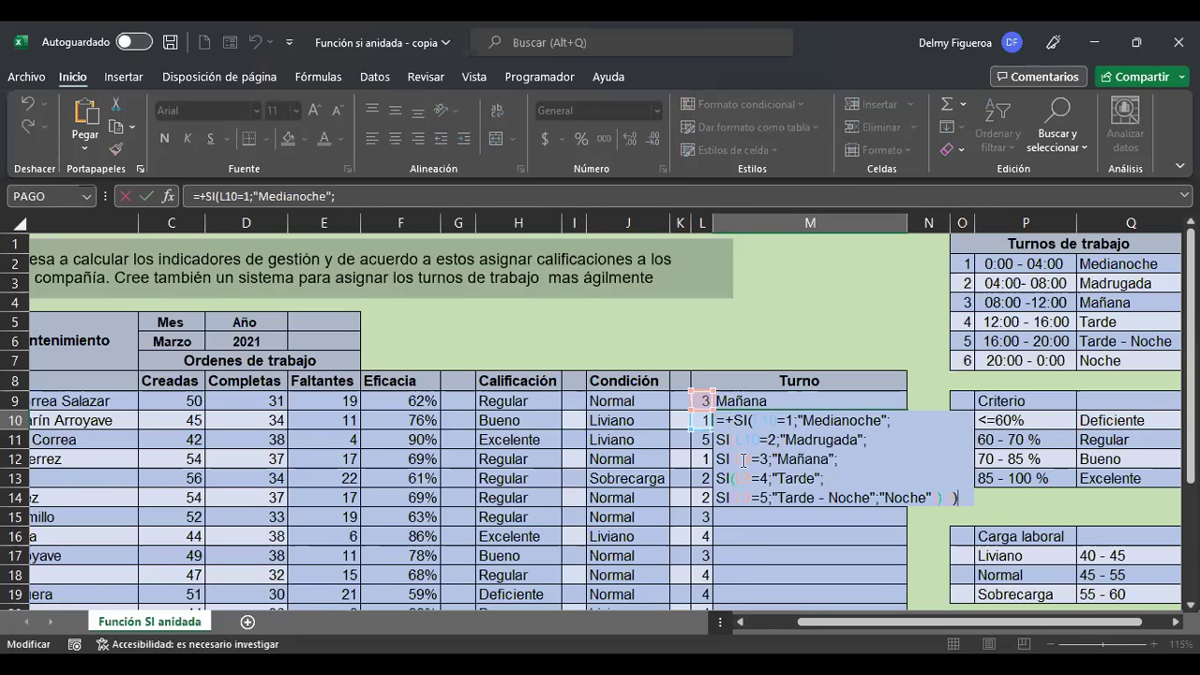
key(Down)
key(Down)
key(Right)
key(Right)
key(Right)
key(Right)
key(Right)
key(BackSpace)
text(10)
key(Down)
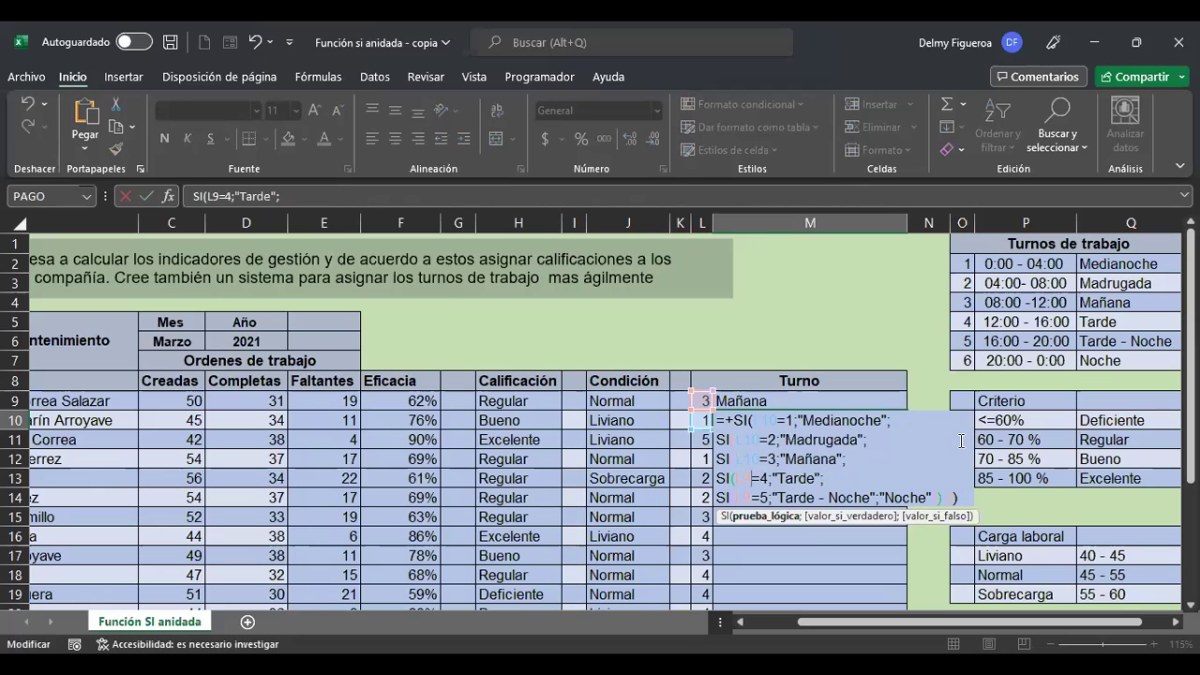
Change the references in the fourth and fifth SI of the M10 formula to L10 and commit the formula.
key(BackSpace)
text(10)
key(Down)
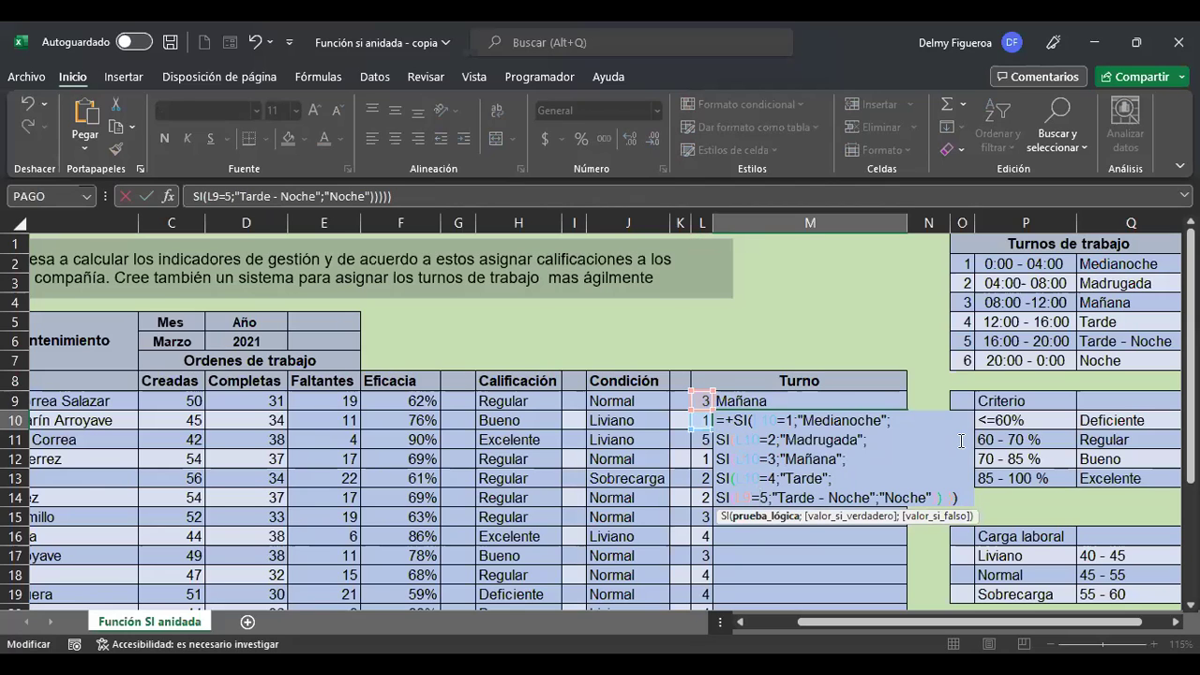
key(BackSpace)
text(10)
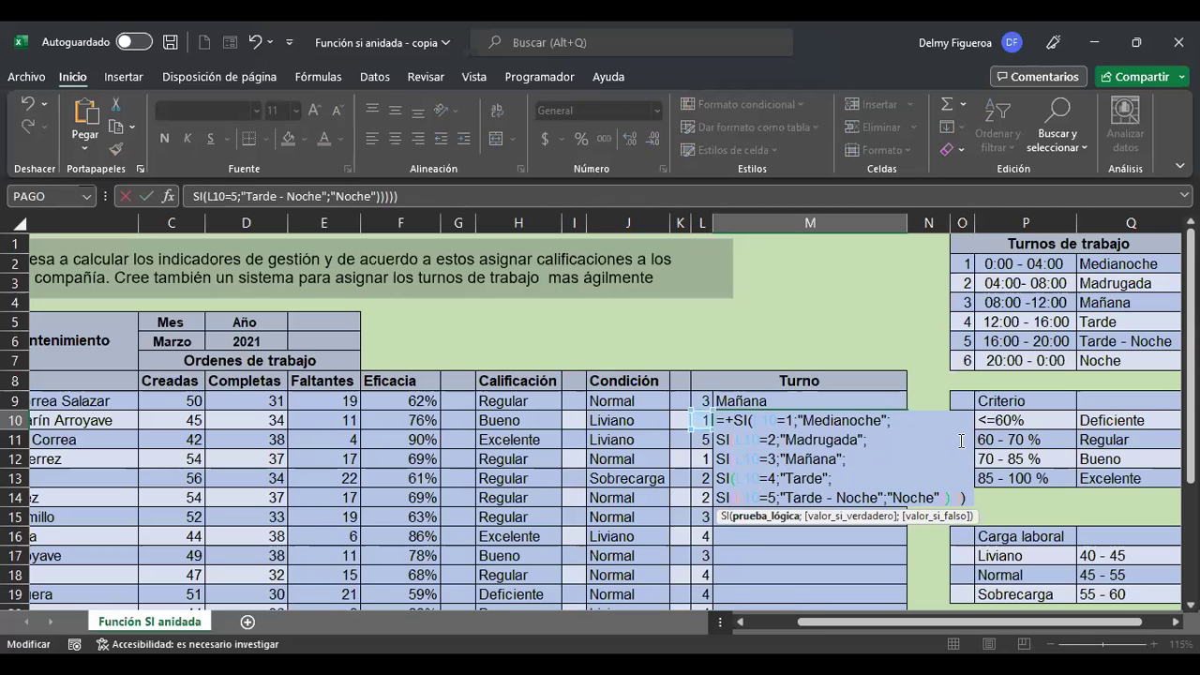
key(ctrl+Return)
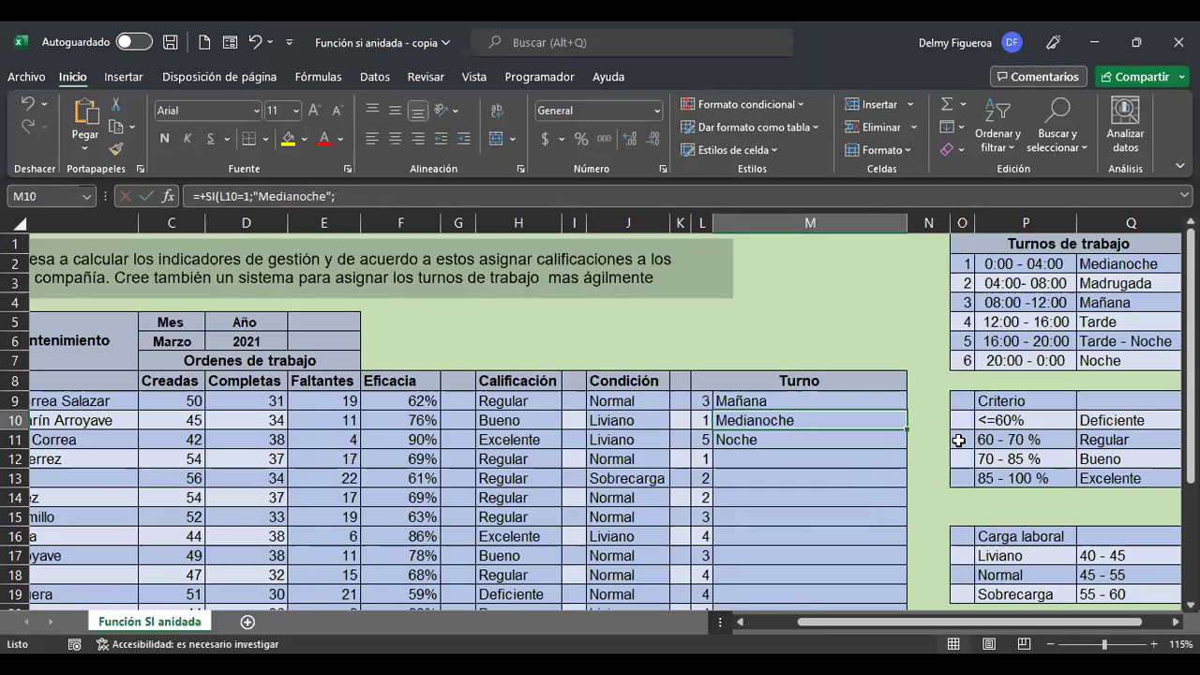
Copy the corrected M10 shift formula into M11 and check that its references point to L11.
key(ctrl+c)
key(Down)
key(Return)
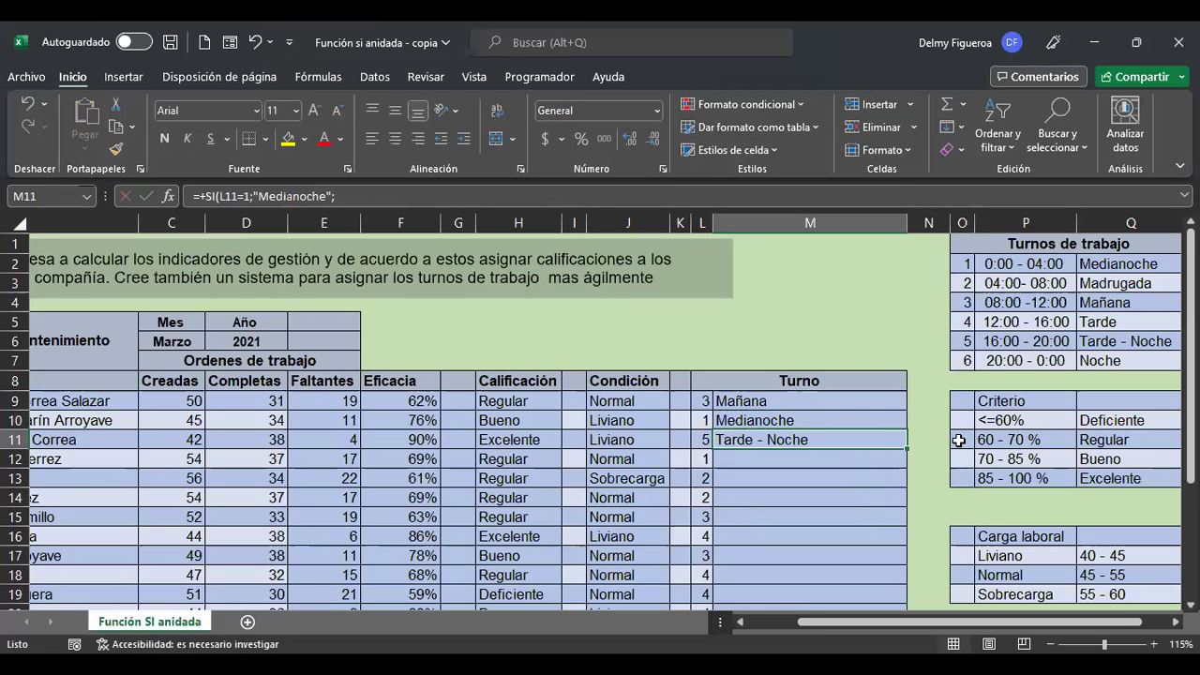
key(F2)
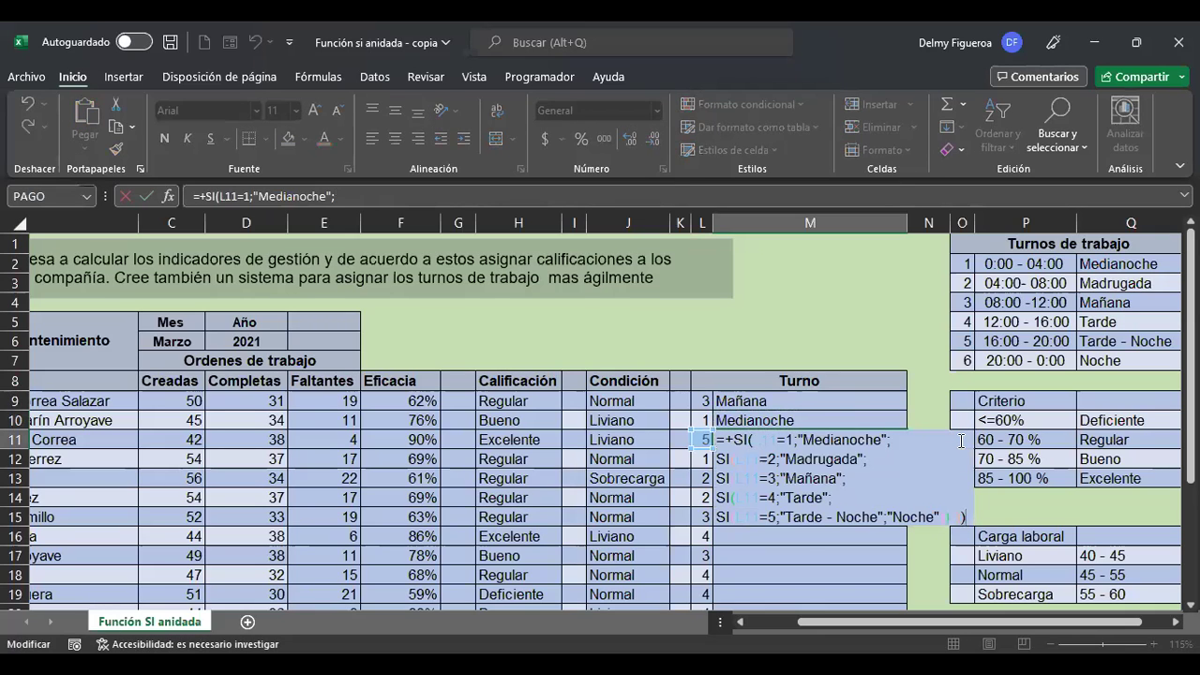
key(Return)
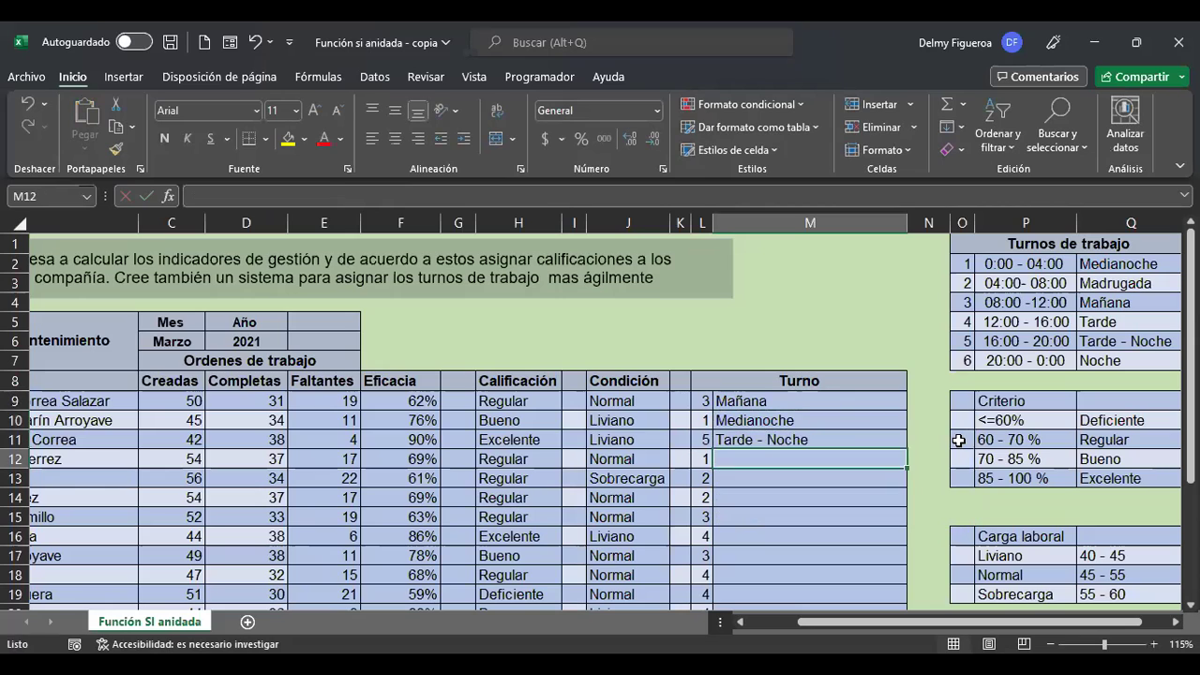
Fill the shift formula from M11 down to M28.
click(858, 434)
drag(907, 449, 906, 574)
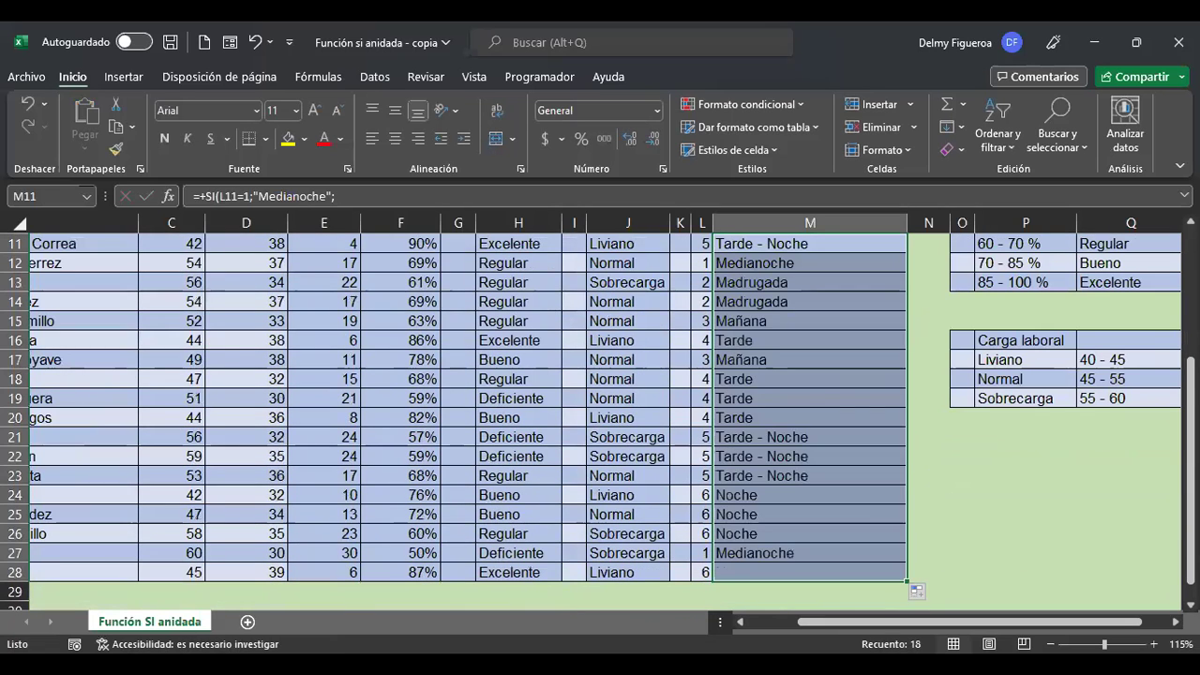
scroll(905, 567, up, 3)
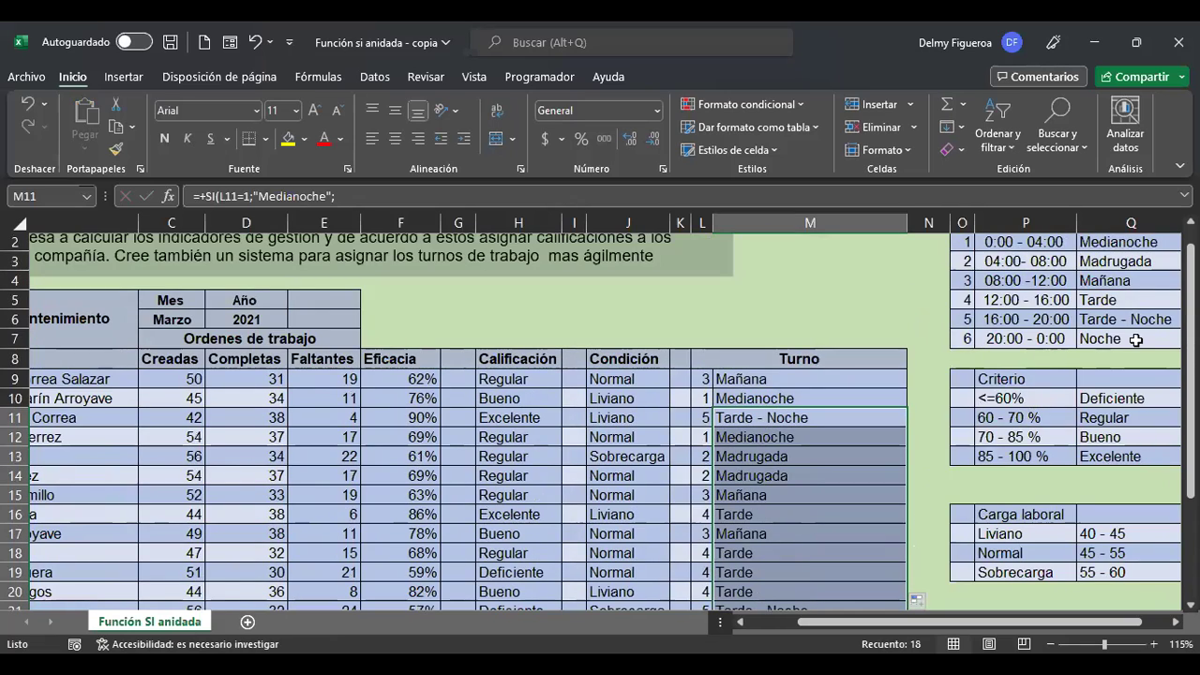
scroll(886, 469, down, 4)
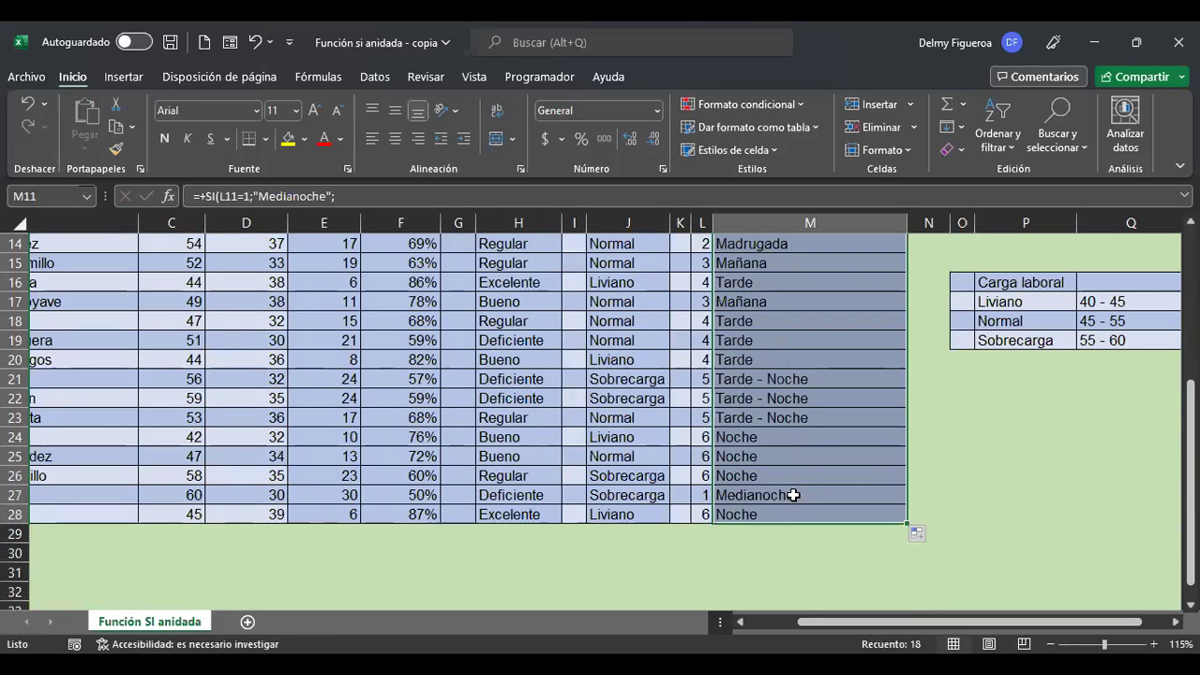
Check the shifts assigned in column M against the codes in column L and the work shifts table.
click(812, 495)
scroll(812, 496, up, 2)
click(798, 458)
scroll(798, 458, up, 2)
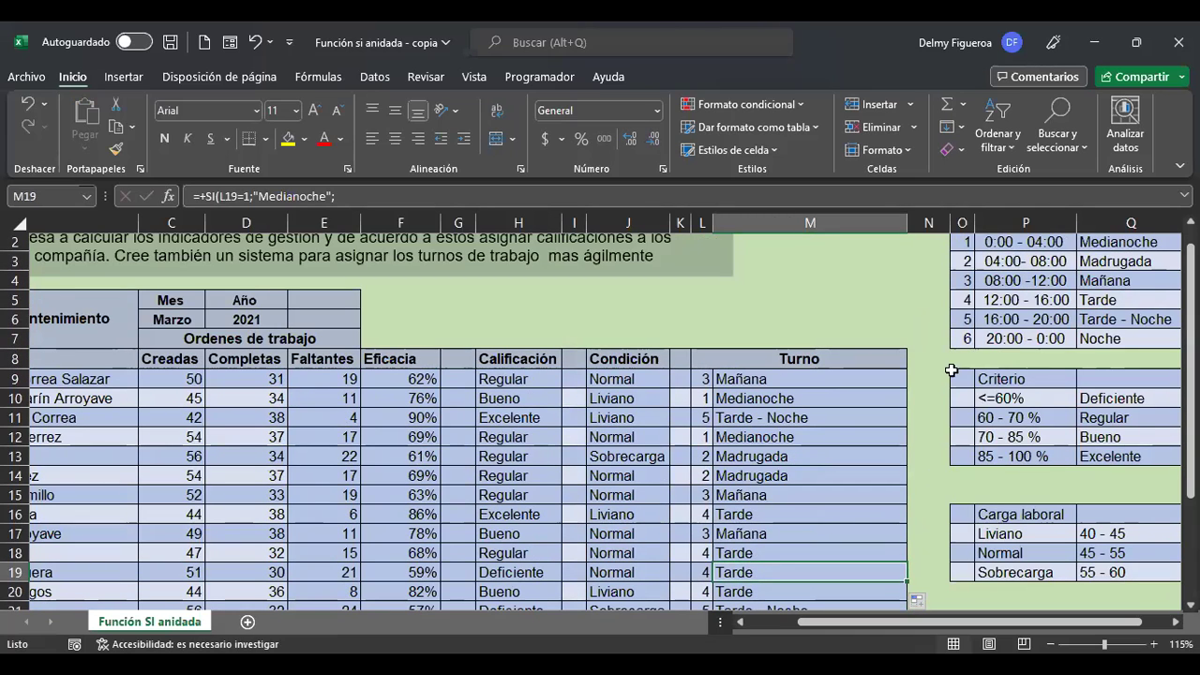
click(776, 495)
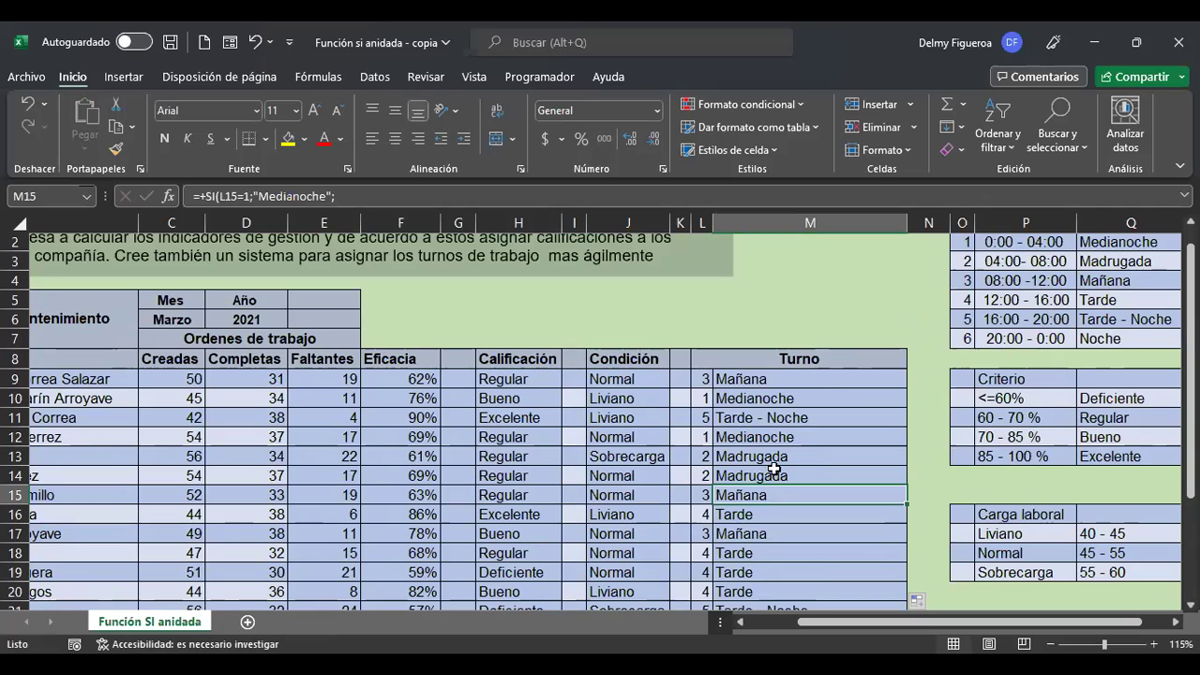
scroll(776, 539, down, 2)
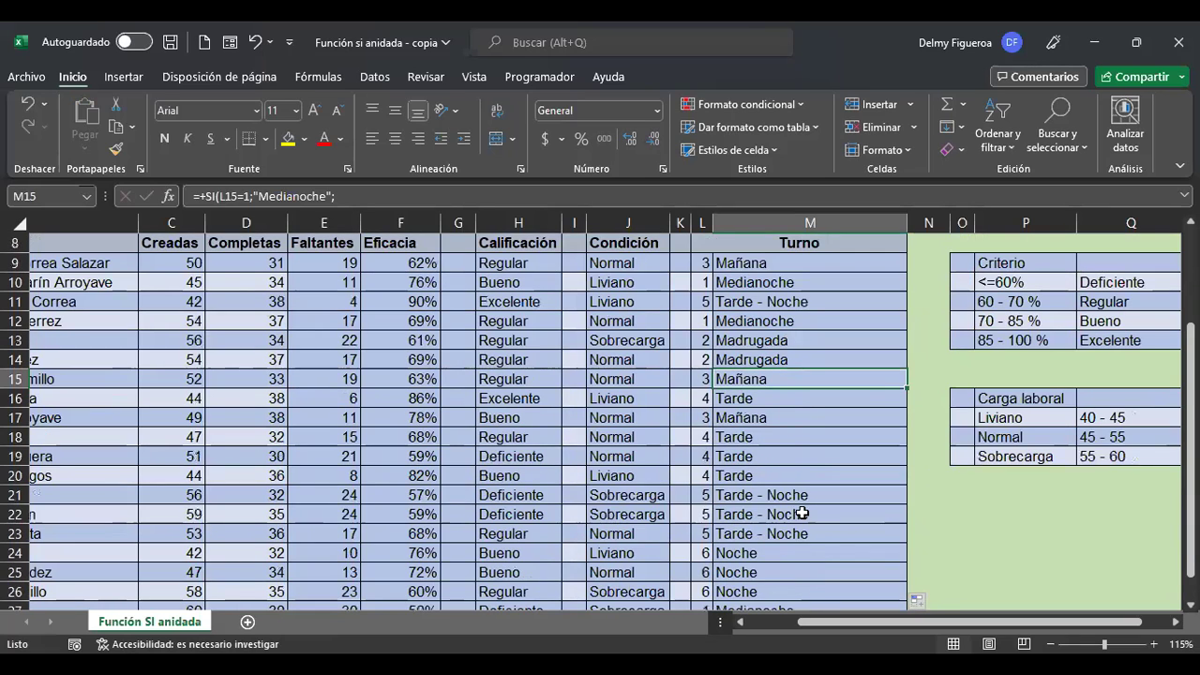
scroll(802, 514, down, 2)
scroll(801, 512, up, 4)
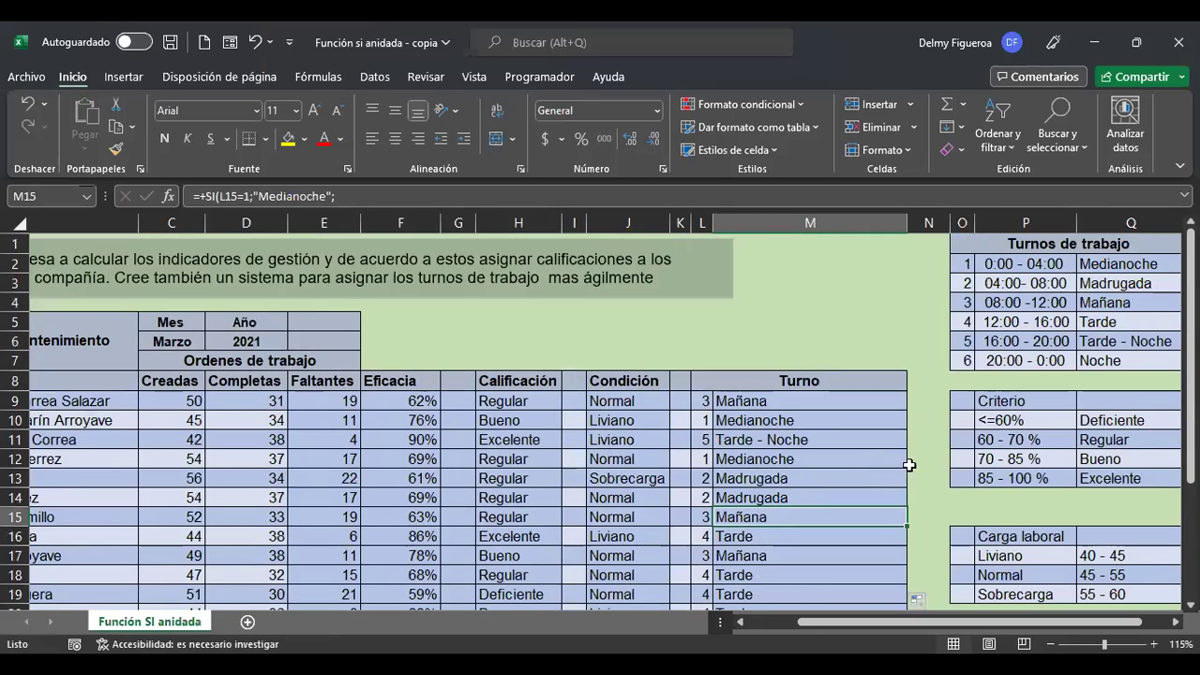
Review the ratings, workload conditions and shifts across the whole maintenance indicators sheet, ending at cell A1.
click(852, 398)
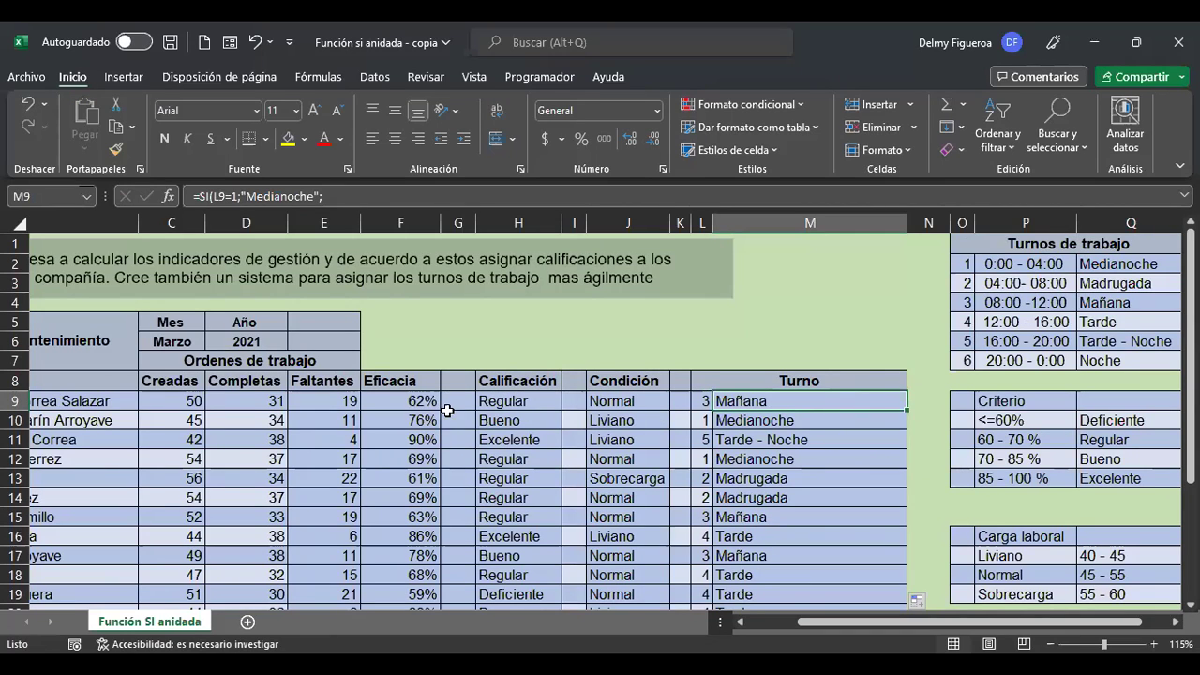
scroll(1064, 451, down, 2)
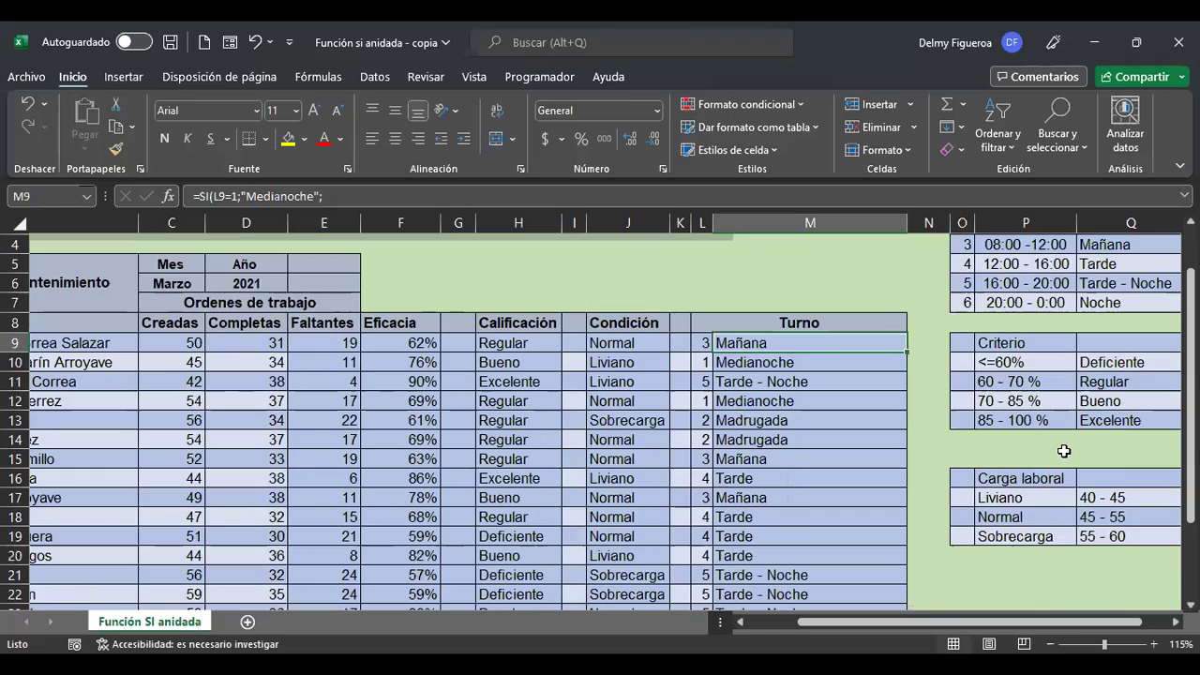
scroll(236, 304, down, 9)
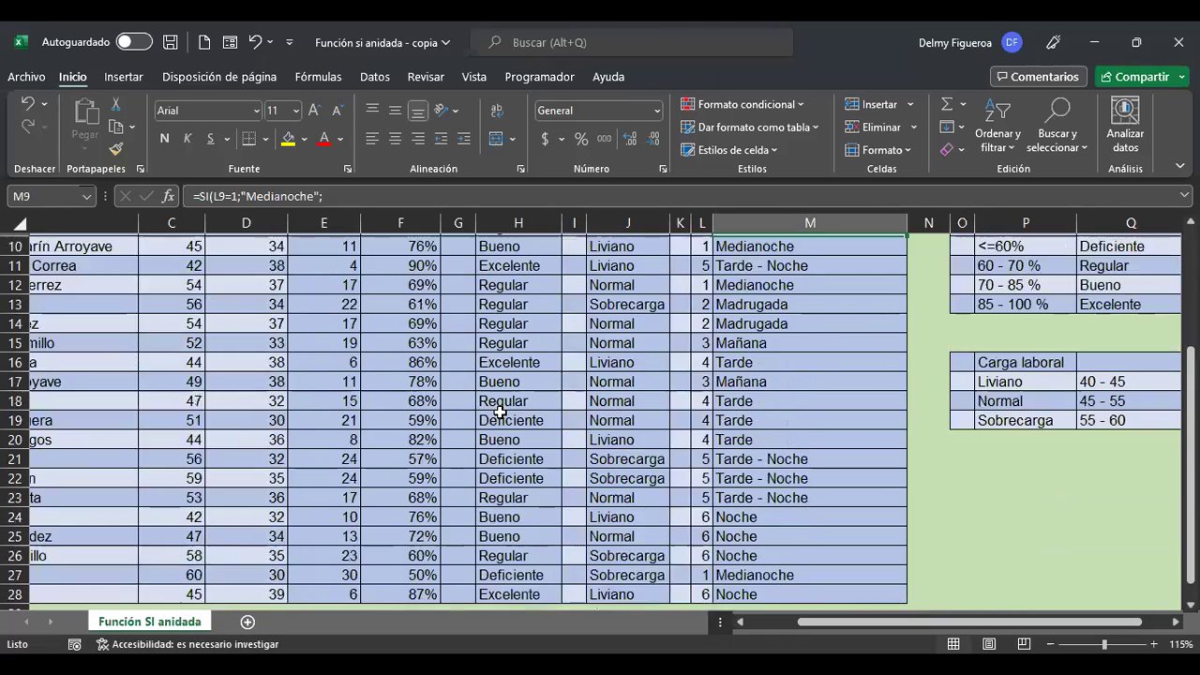
scroll(500, 415, up, 11)
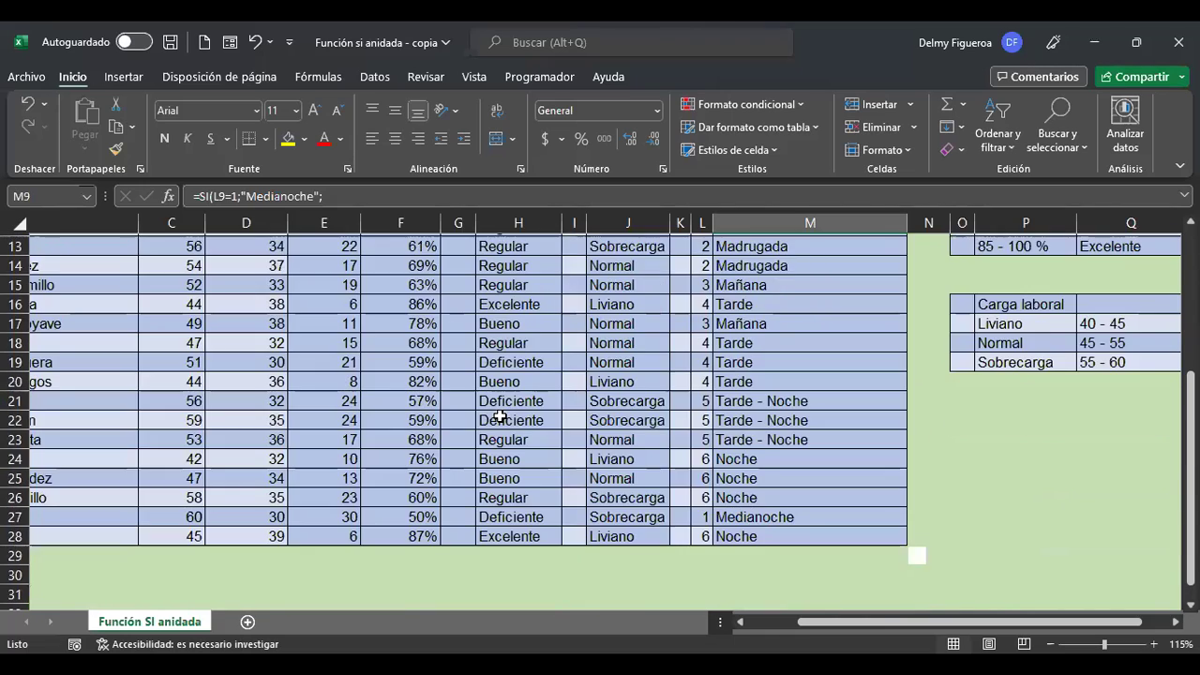
scroll(728, 337, down, 1)
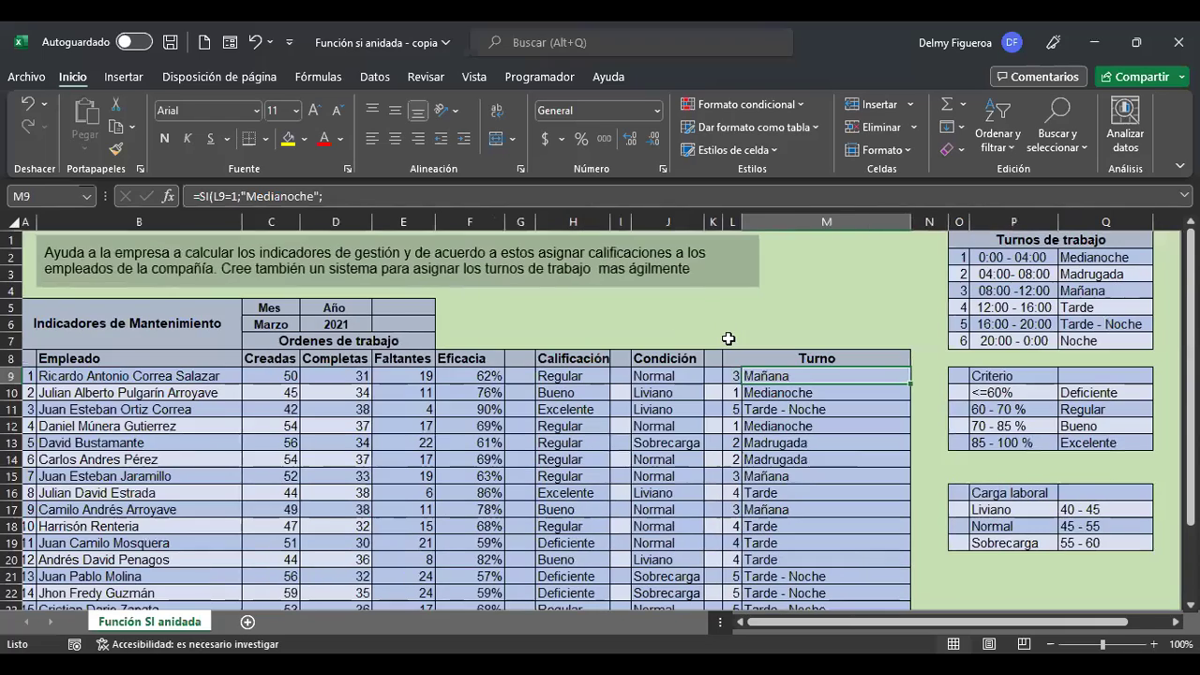
scroll(729, 338, up, 7)
key(ctrl+Home)
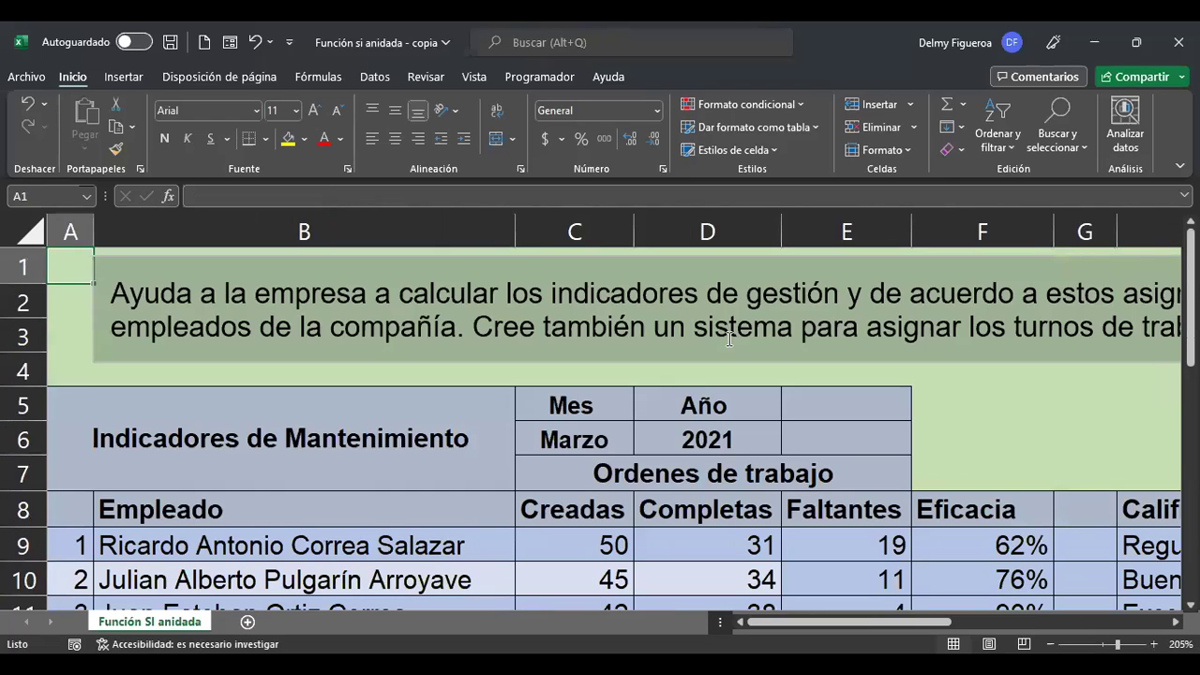
scroll(663, 520, down, 1)
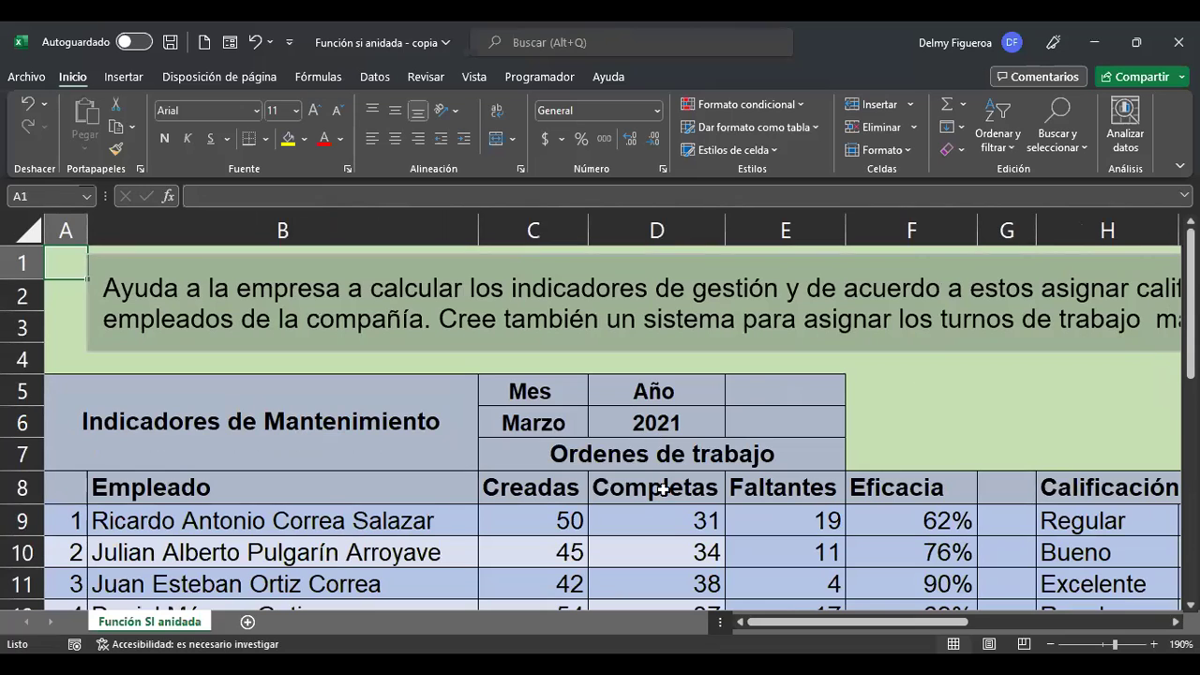
scroll(694, 467, down, 2)
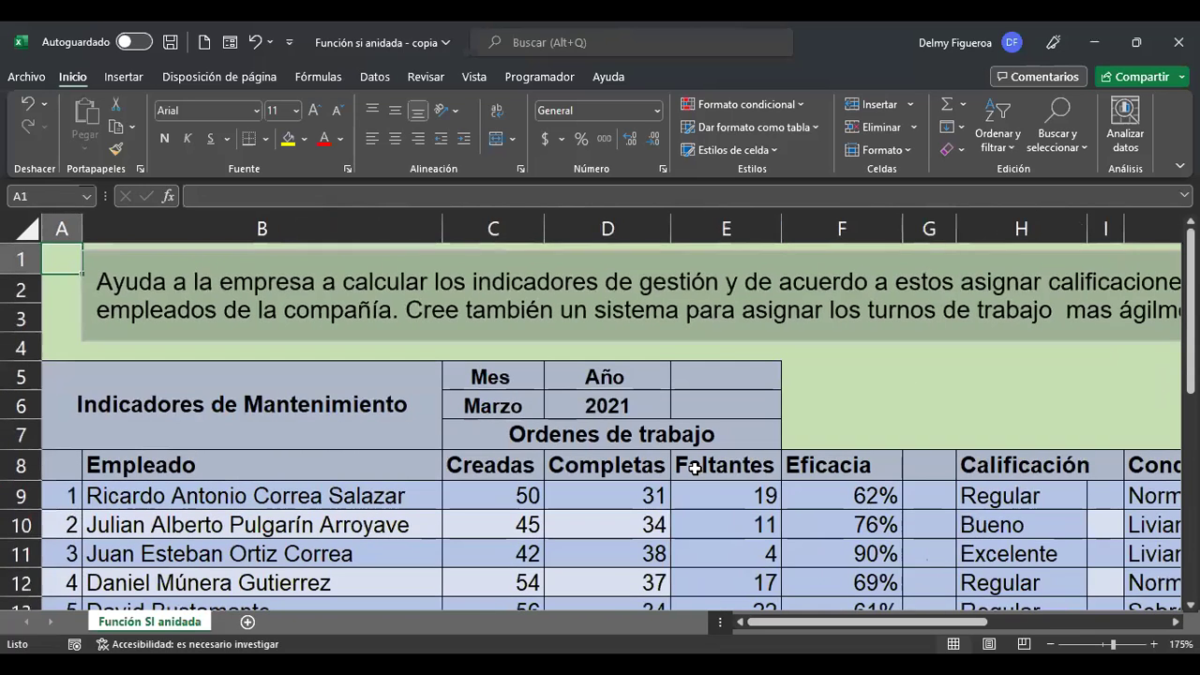
scroll(715, 465, down, 1)
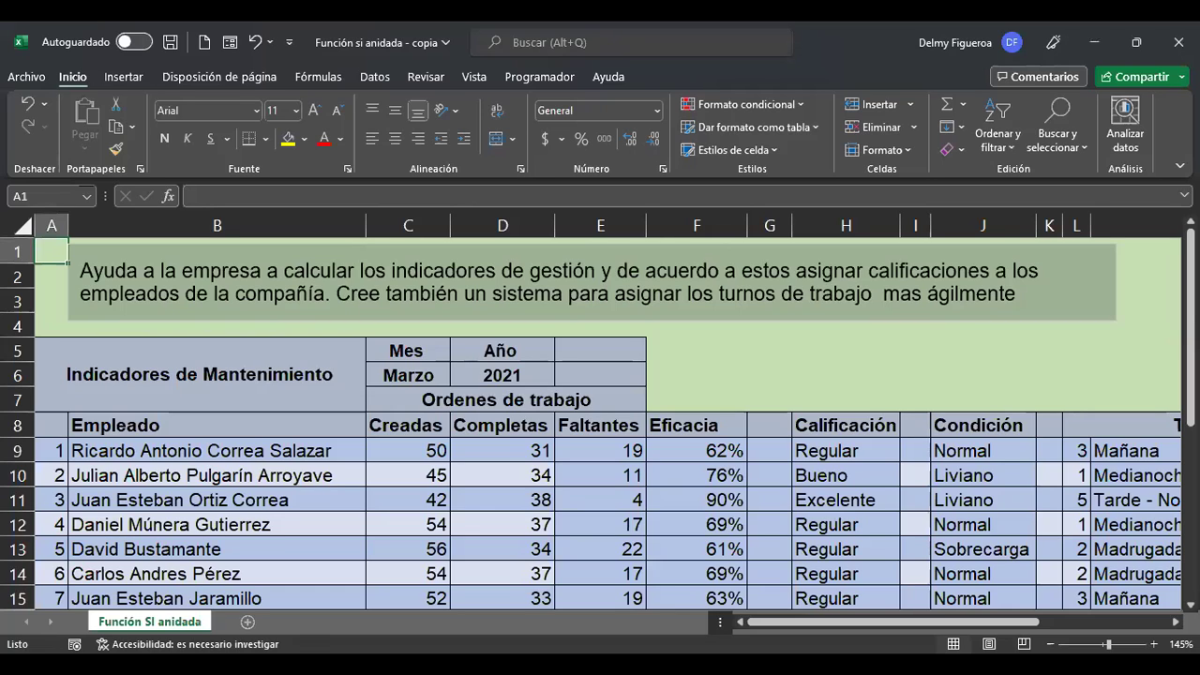
Add a new worksheet and set the font size of all its cells to 14.
click(247, 621)
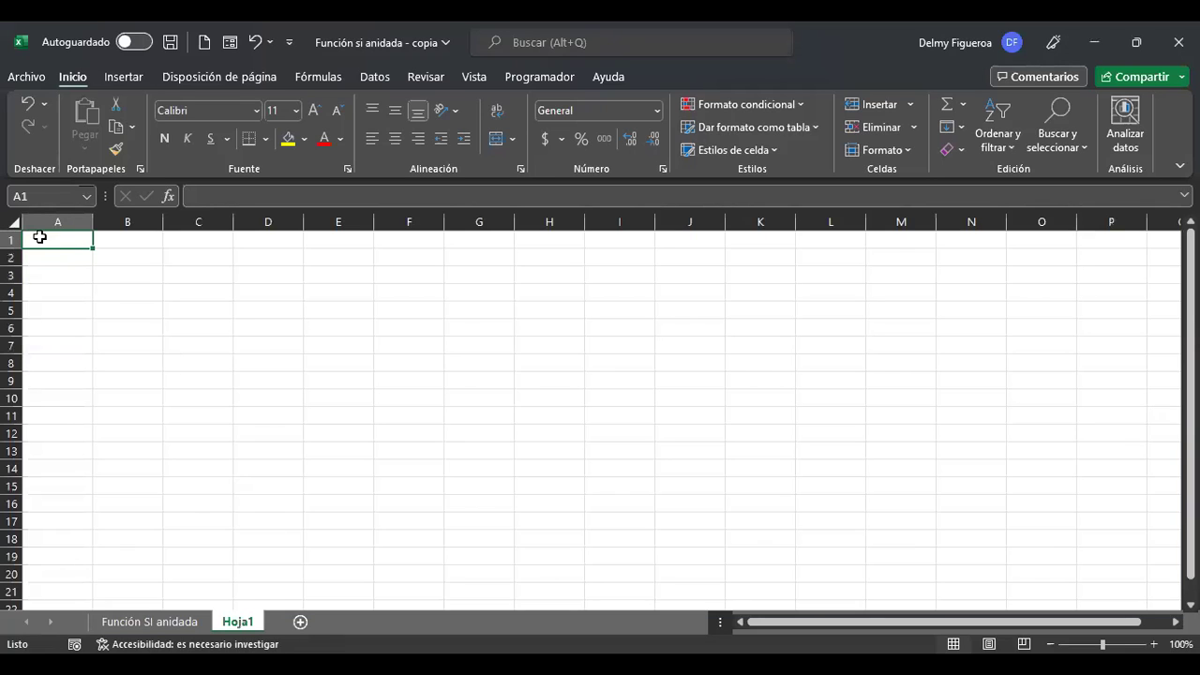
click(13, 223)
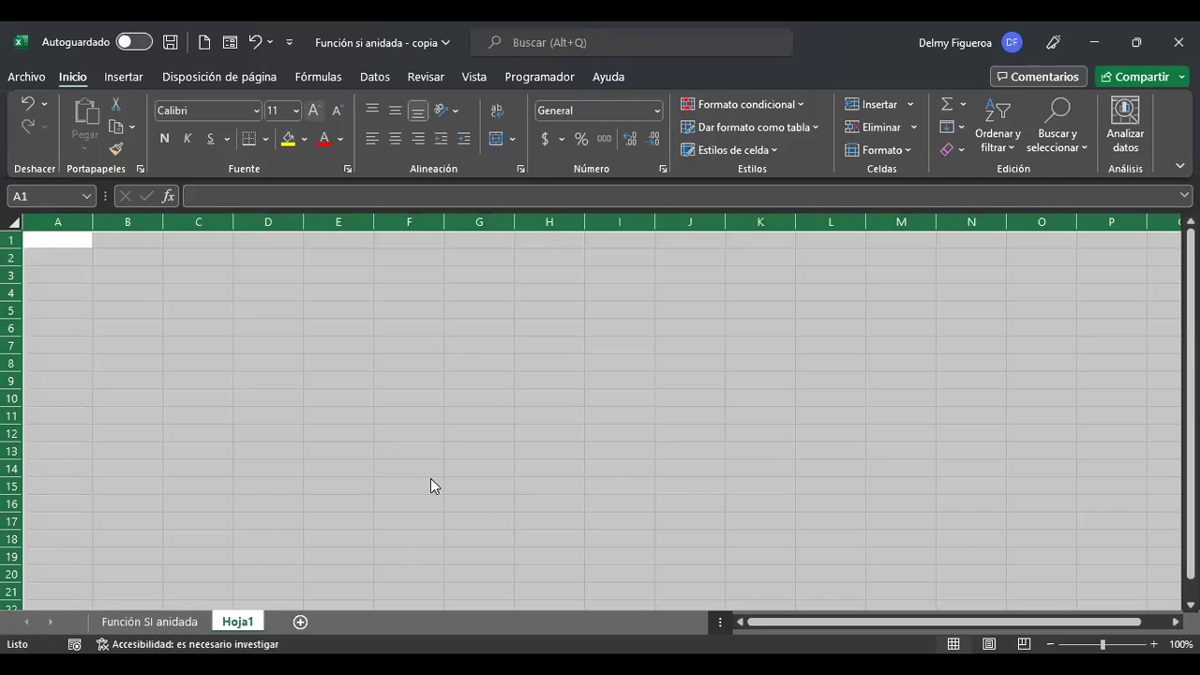
scroll(430, 478, up, 2)
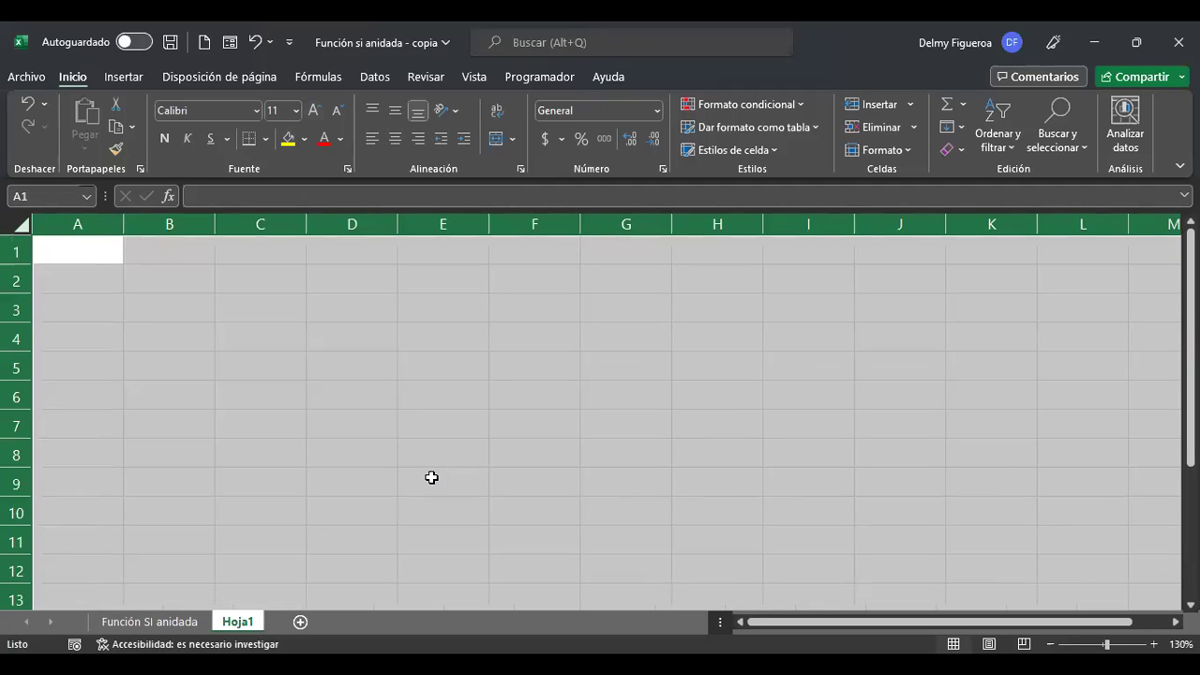
key(ctrl+Home)
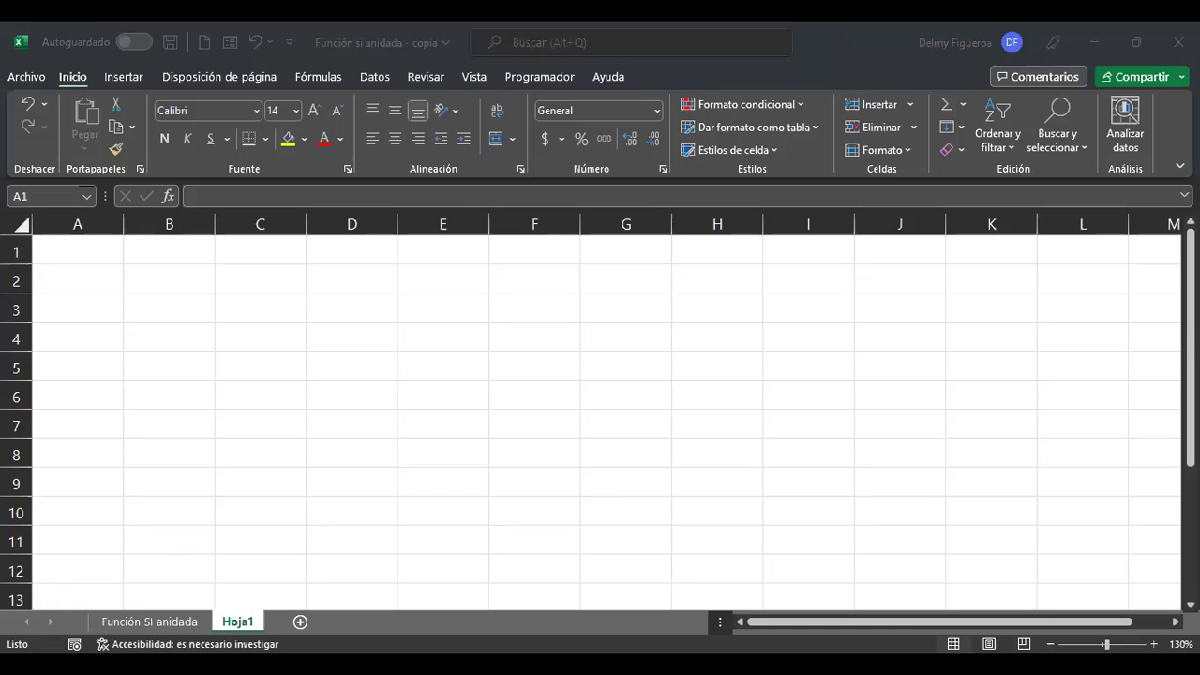
Enter the heading "Puntuaciones" in A1 of the new sheet Hoja1 and fit column A's width to it.
click(151, 621)
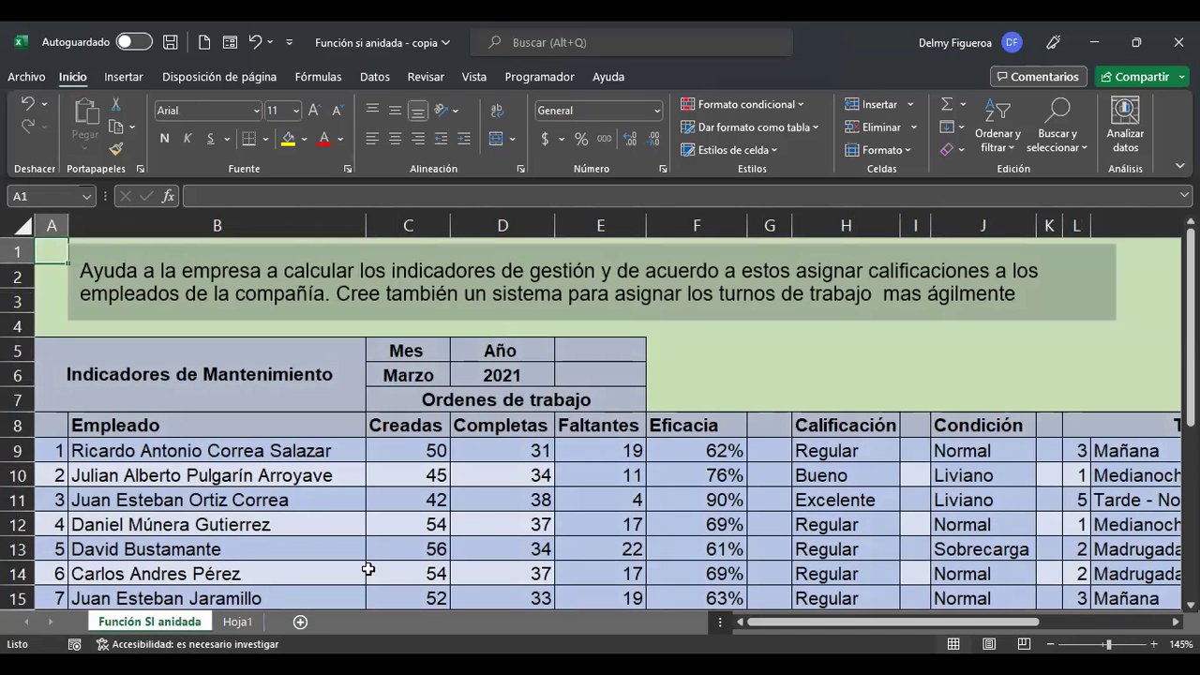
click(238, 622)
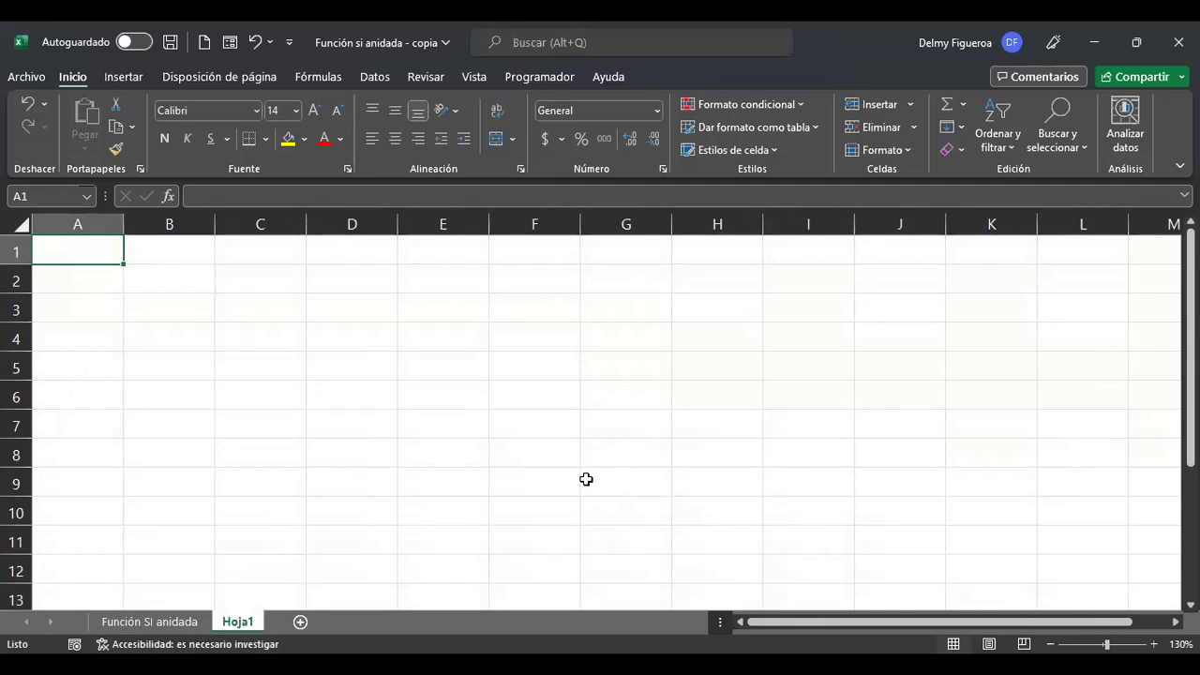
text(Puntunac)
key(BackSpace)
key(BackSpace)
key(BackSpace)
text(aciones)
key(Return)
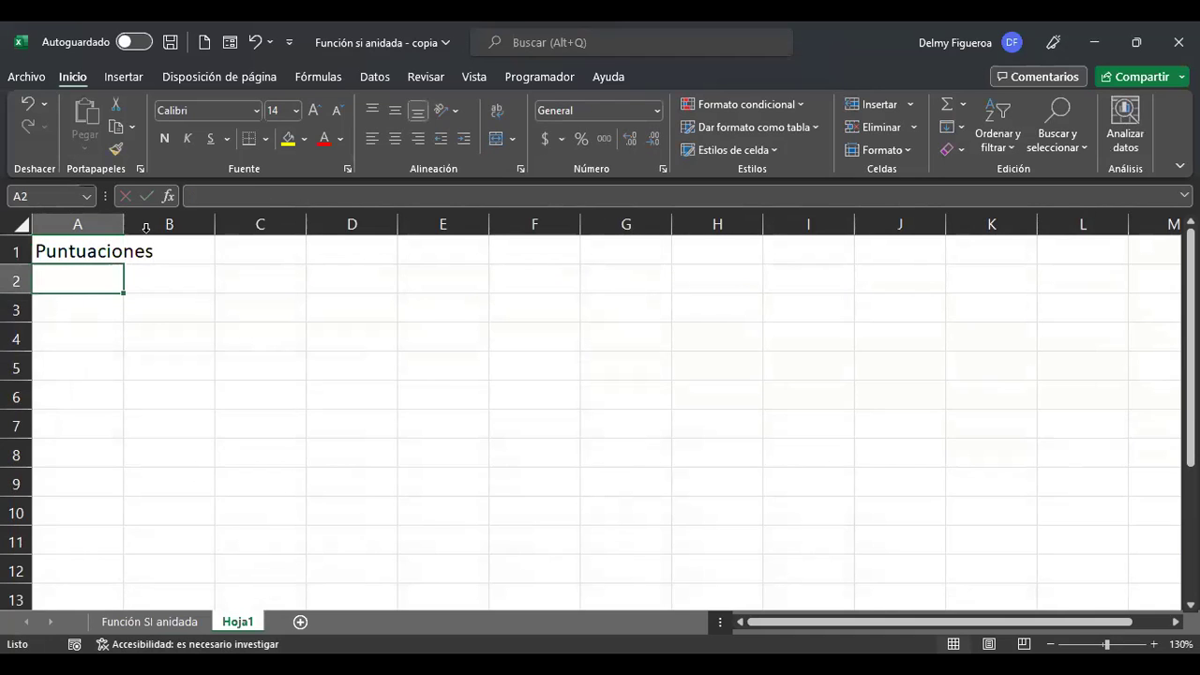
double_click(123, 225)
key(Up)
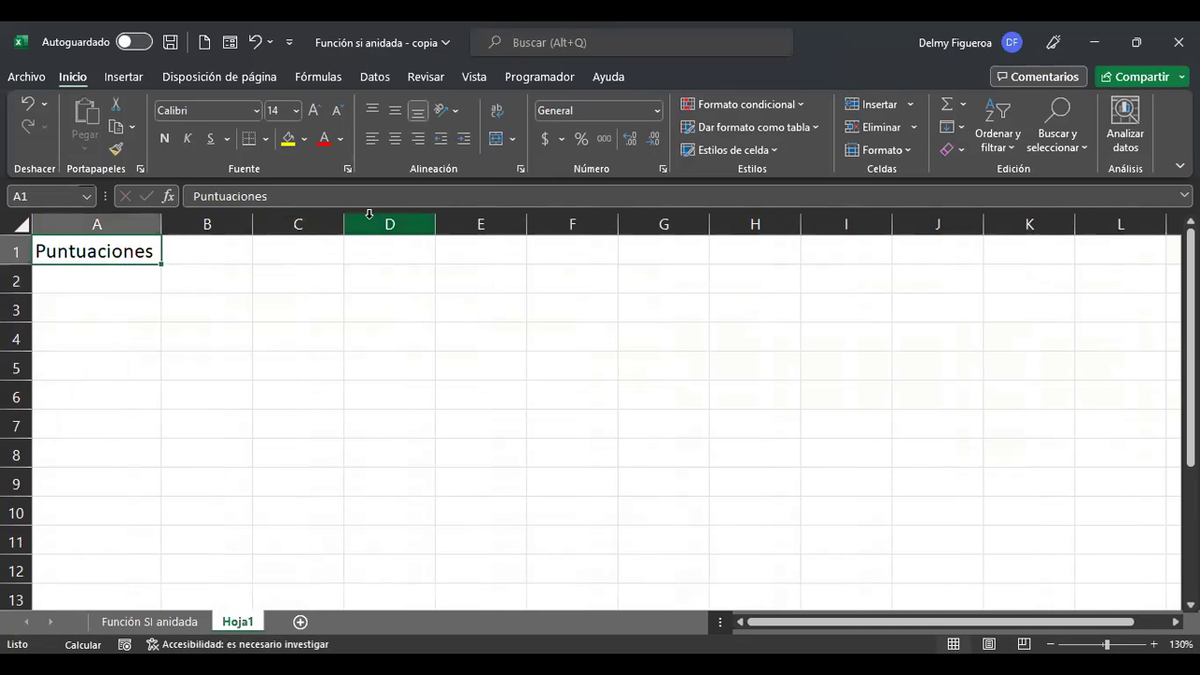
Replace the heading in A1 with "Calificaciones" and copy it into B1.
text(Calificaciones)
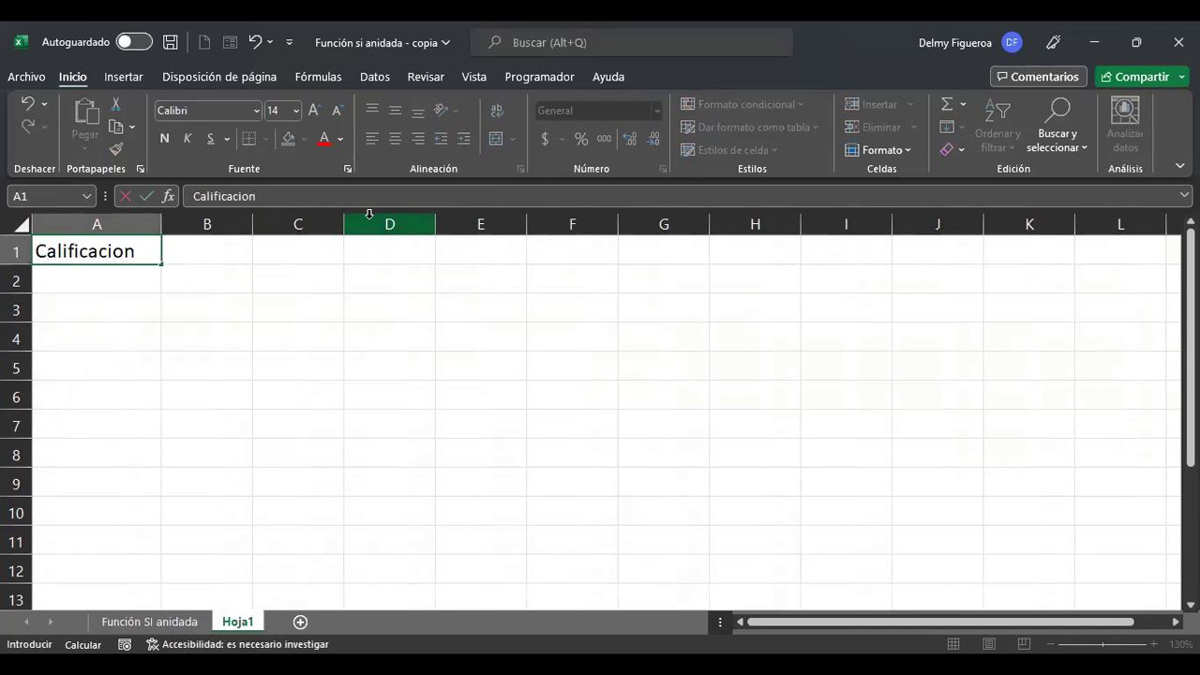
key(Return)
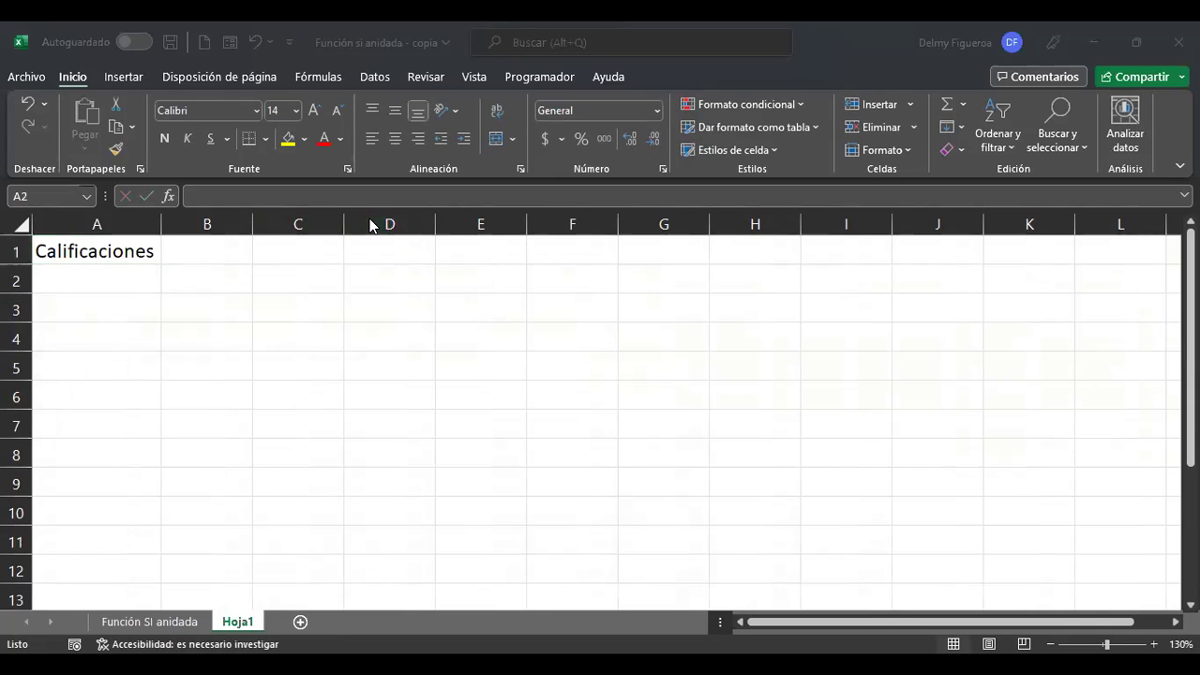
click(101, 246)
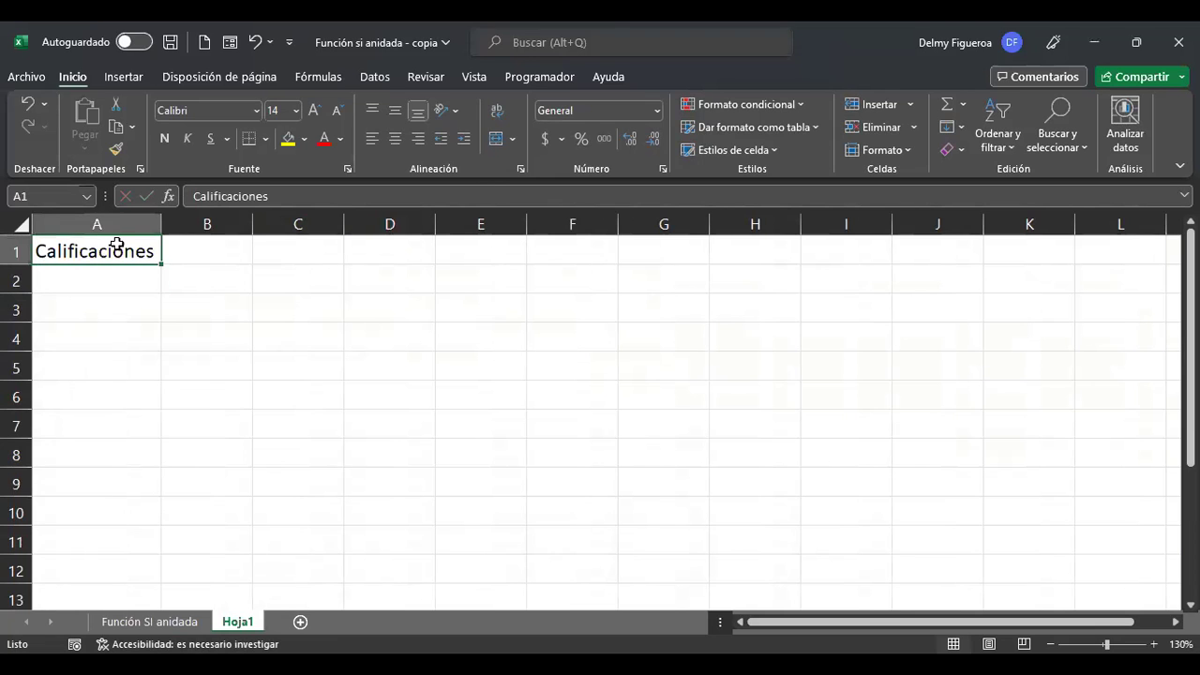
key(ctrl+c)
key(Right)
key(Return)
key(Left)
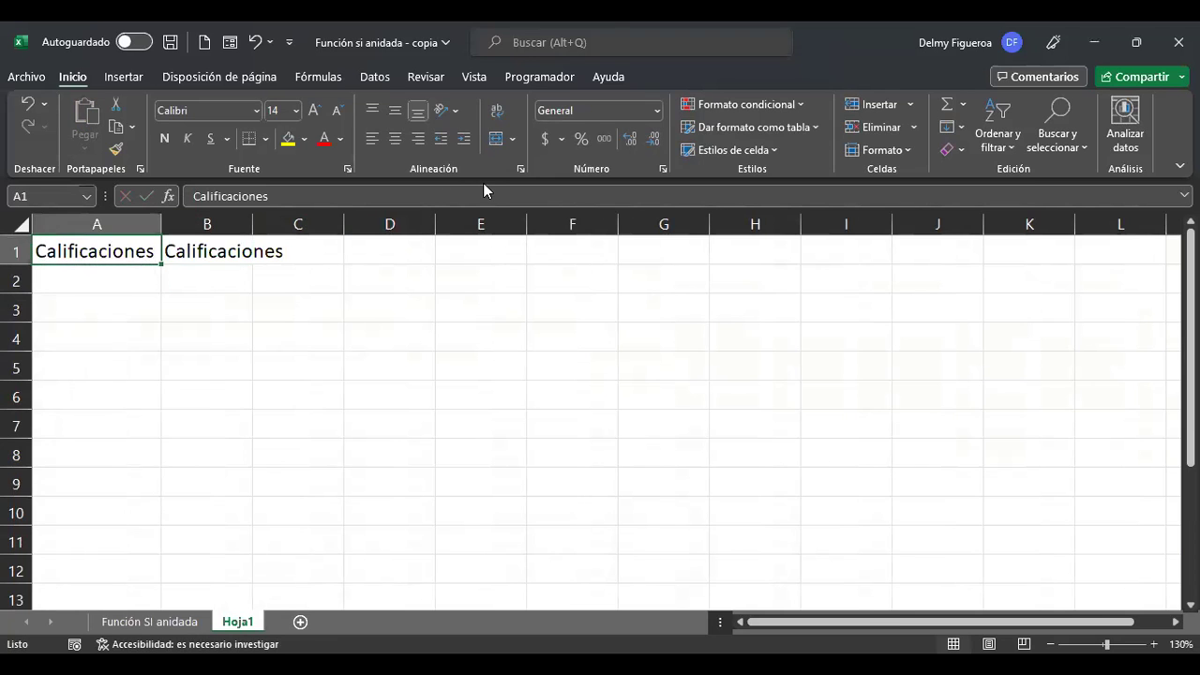
Copy the first five employee names (B9:B13) from the Función SI anidada sheet into Hoja1 starting at A2.
click(144, 623)
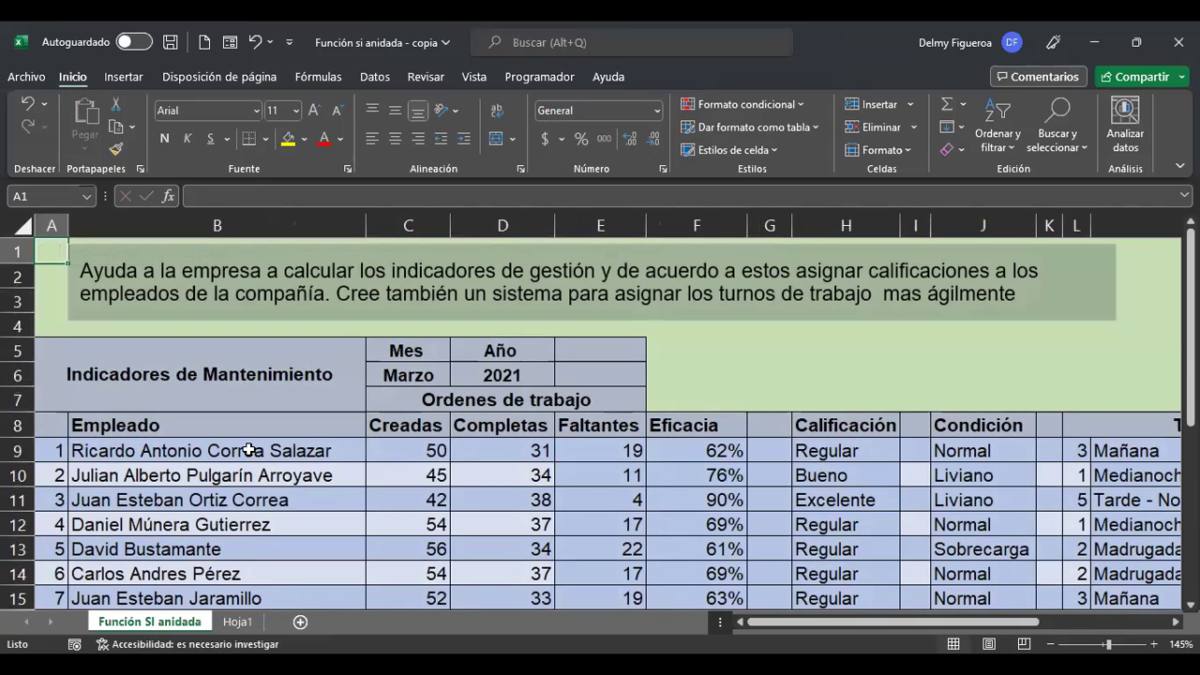
drag(160, 442, 164, 544)
key(ctrl+c)
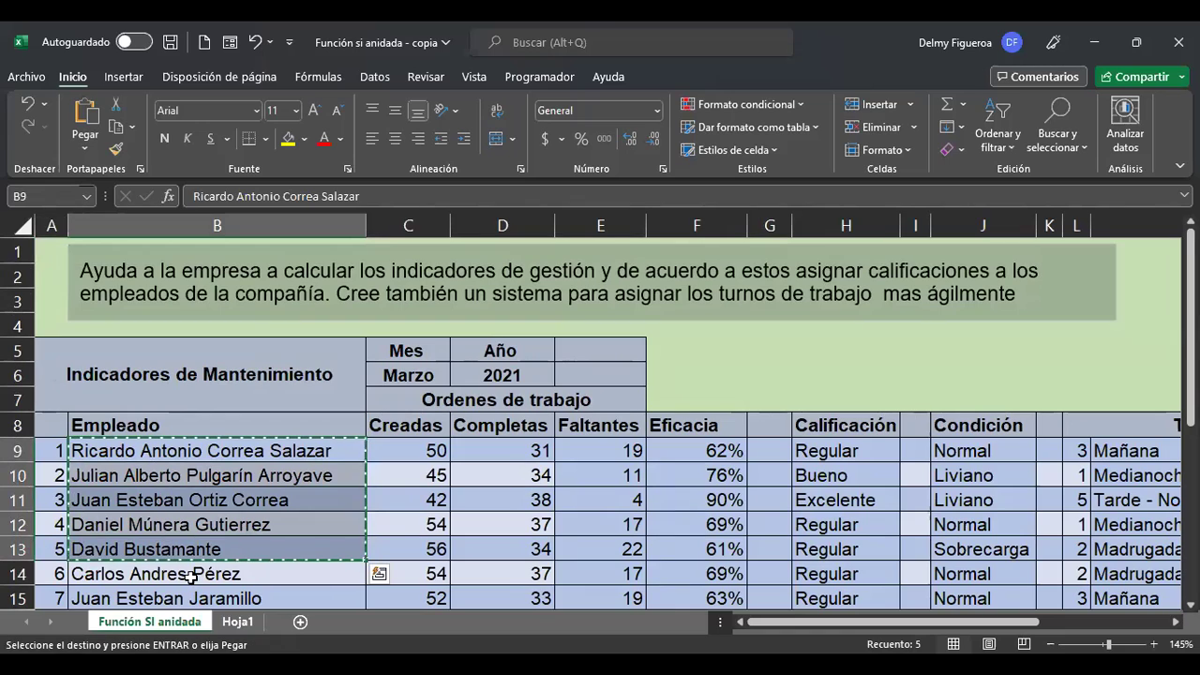
click(237, 622)
click(134, 274)
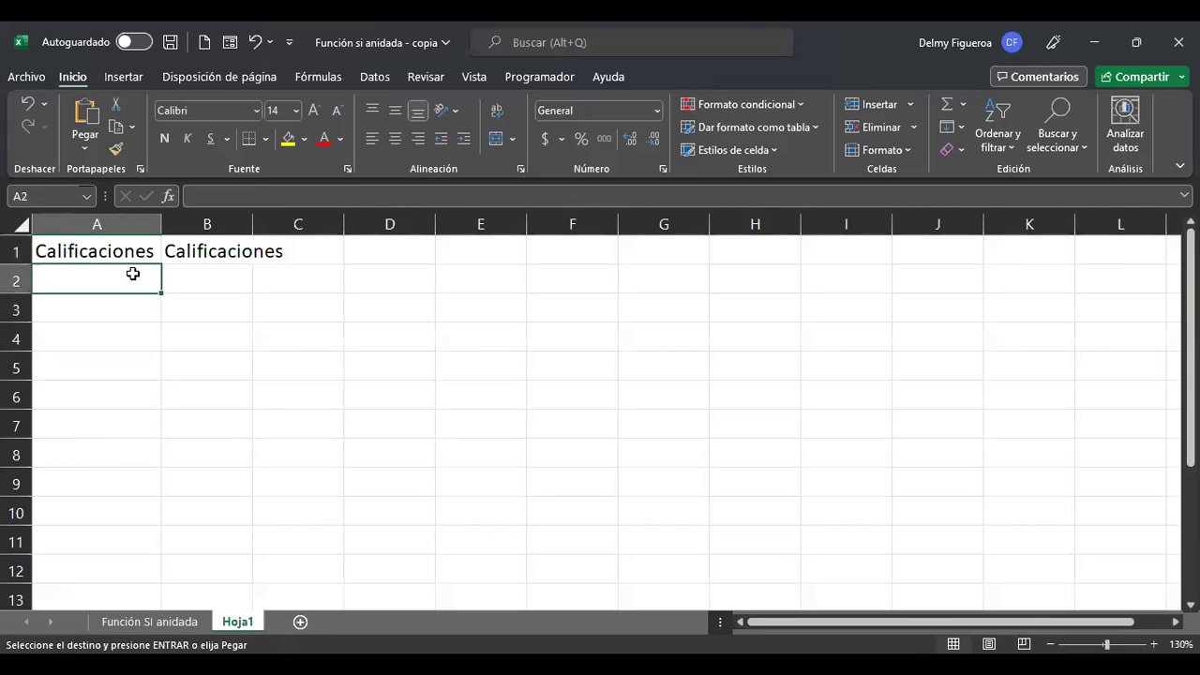
key(ctrl+v)
Change the heading in A1 to "Estudiante" and fit the widths of columns A and B to their contents.
click(134, 253)
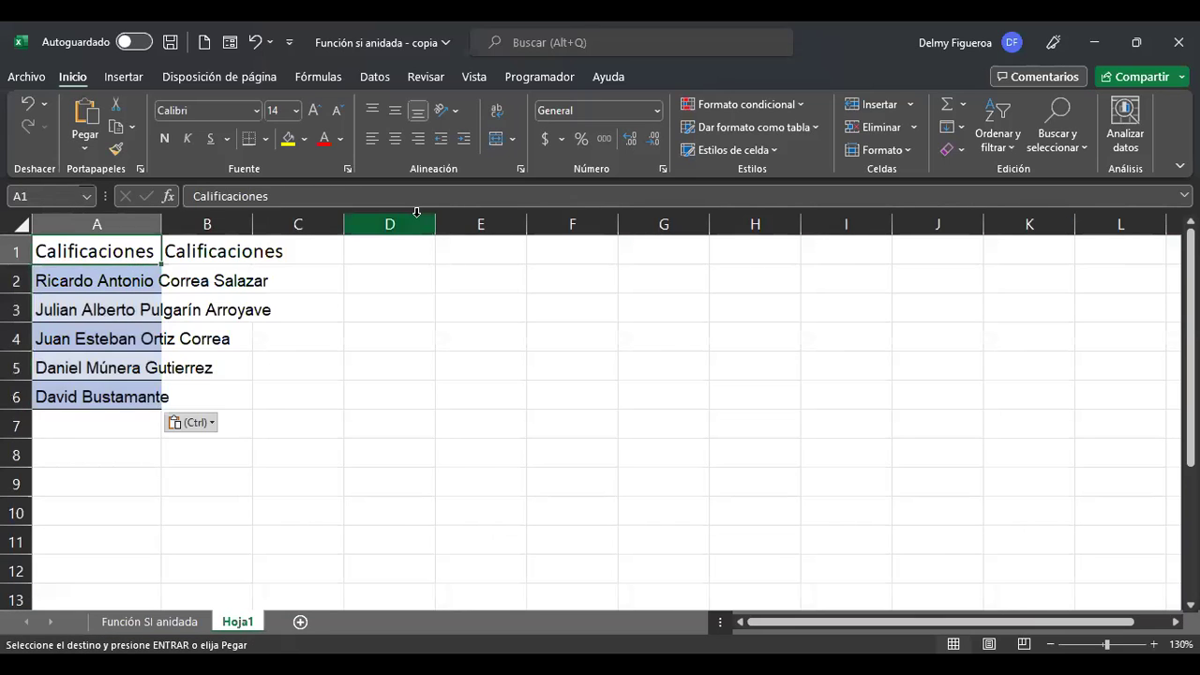
text(Estudiante)
key(Return)
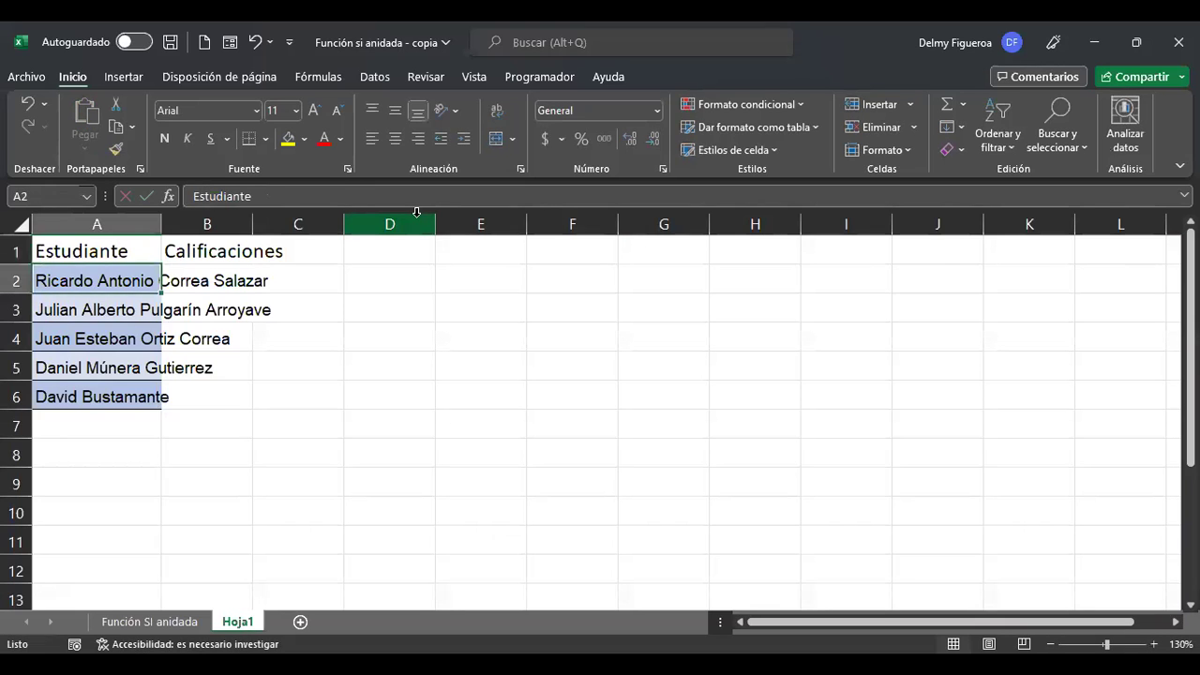
double_click(161, 223)
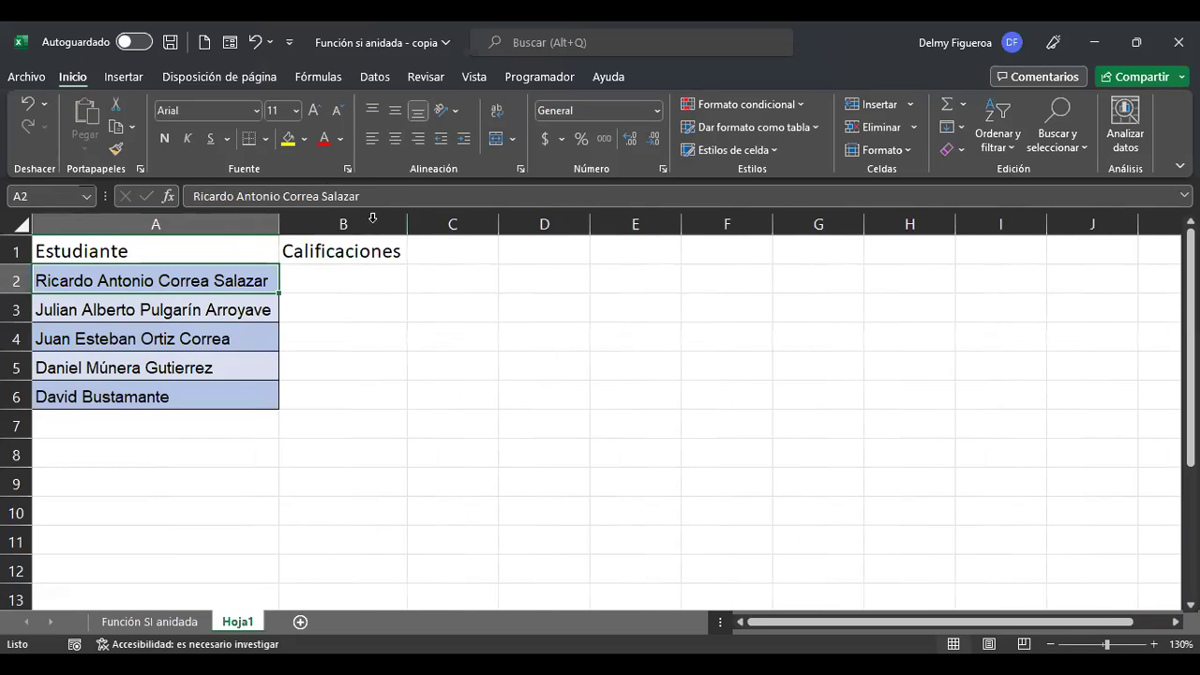
click(365, 272)
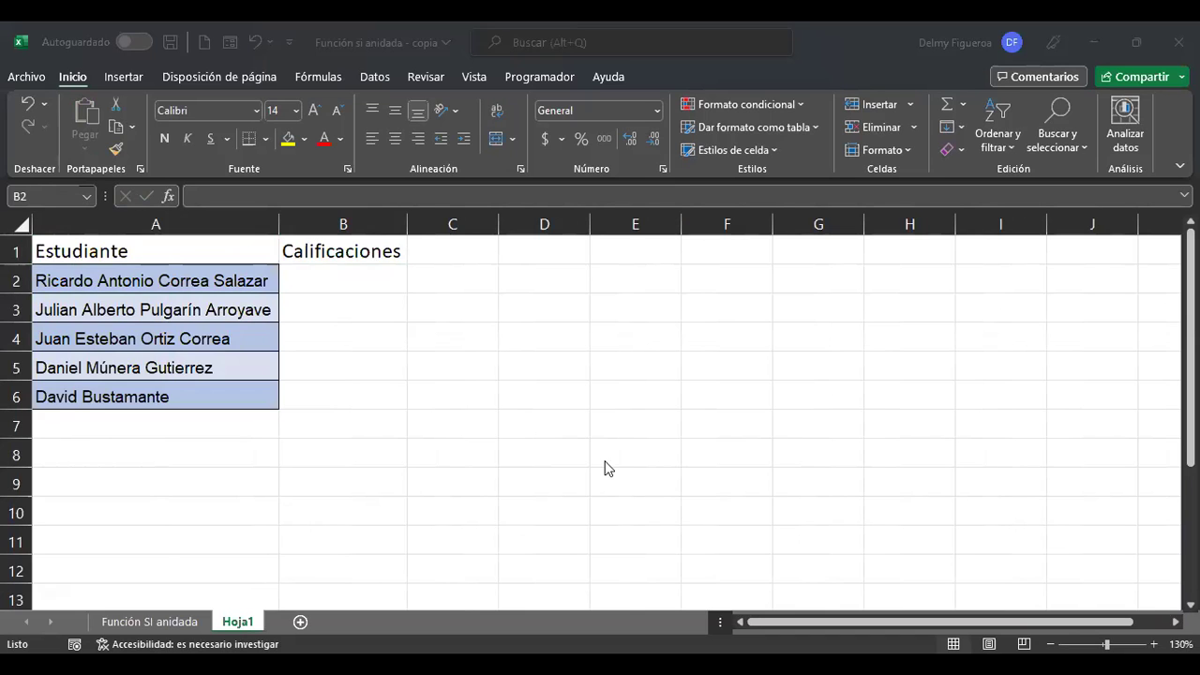
Examine the Criterio and Carga laboral tables on the Función SI anidada sheet, then return to Hoja1.
click(150, 621)
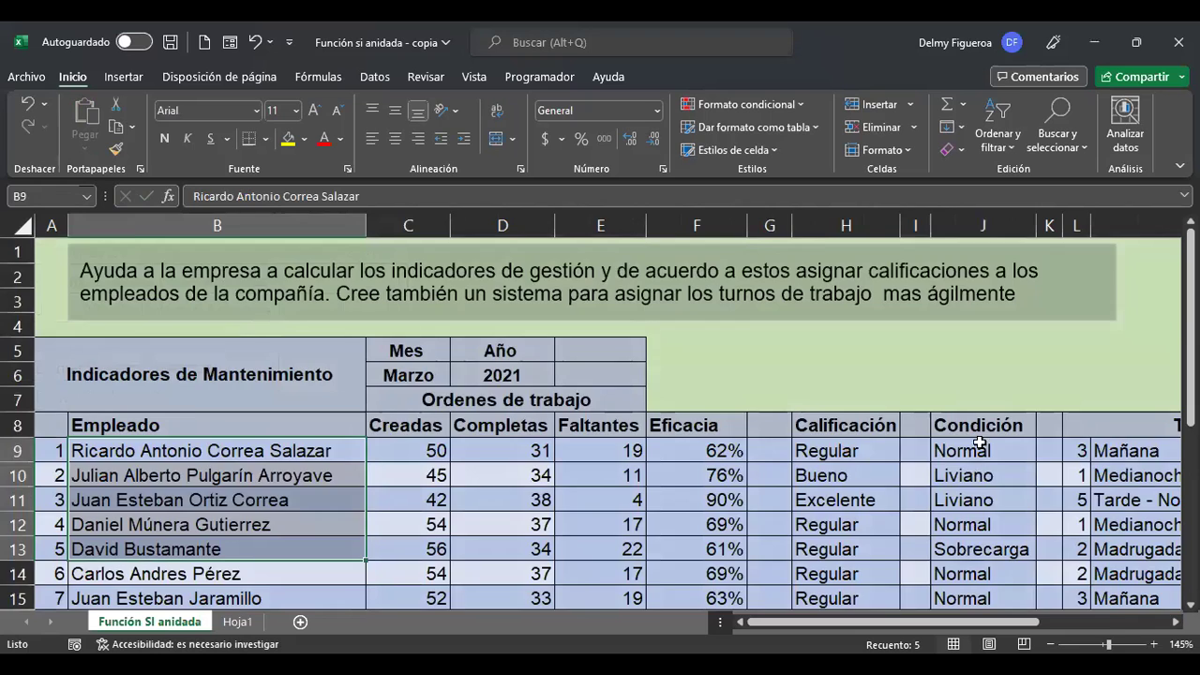
ctrl+scroll(979, 443, down, 2)
scroll(1033, 567, right, 3)
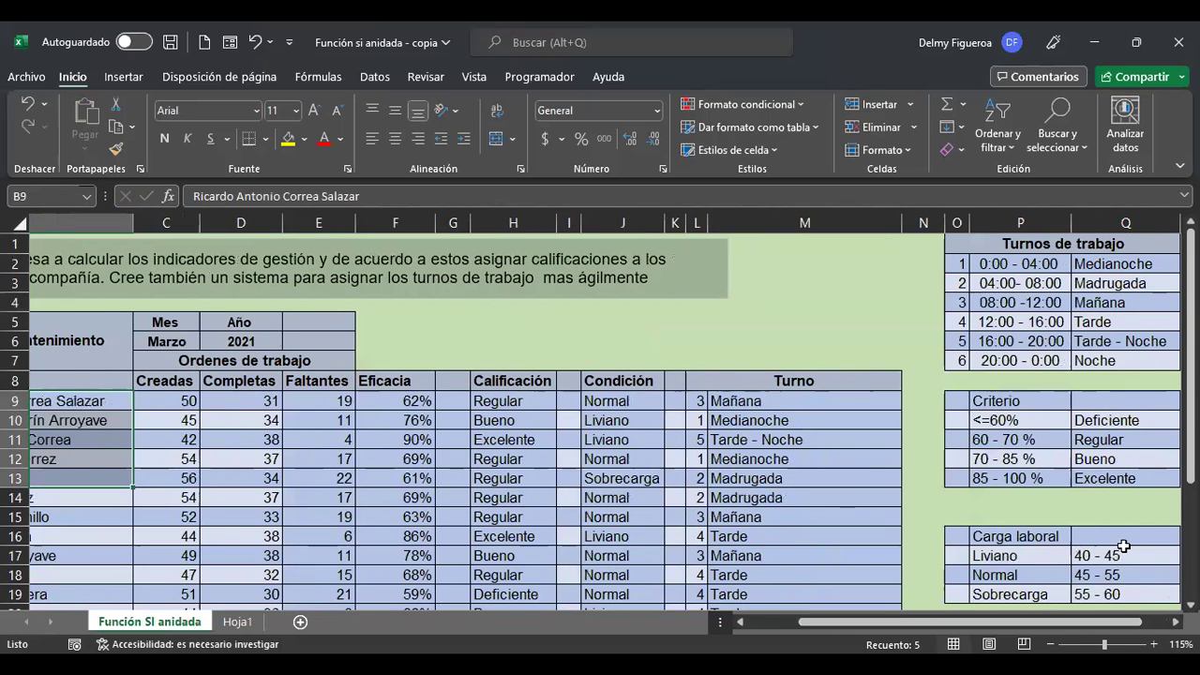
scroll(1122, 537, down, 1)
scroll(1059, 532, down, 1)
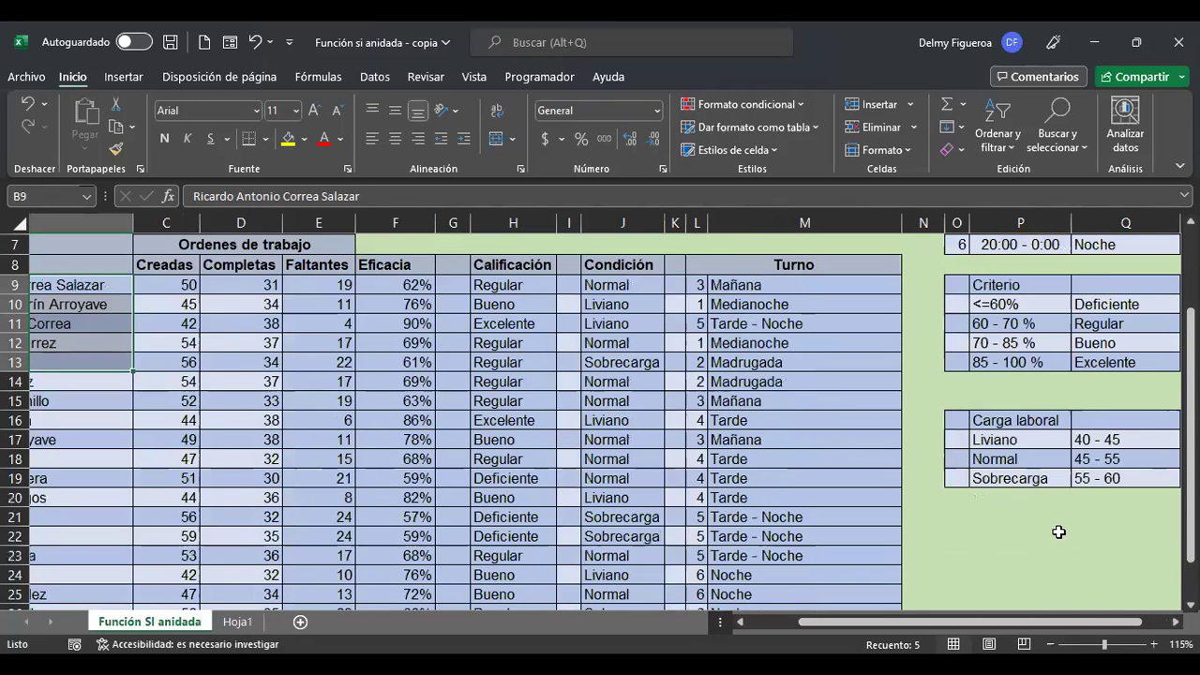
scroll(1056, 531, up, 1)
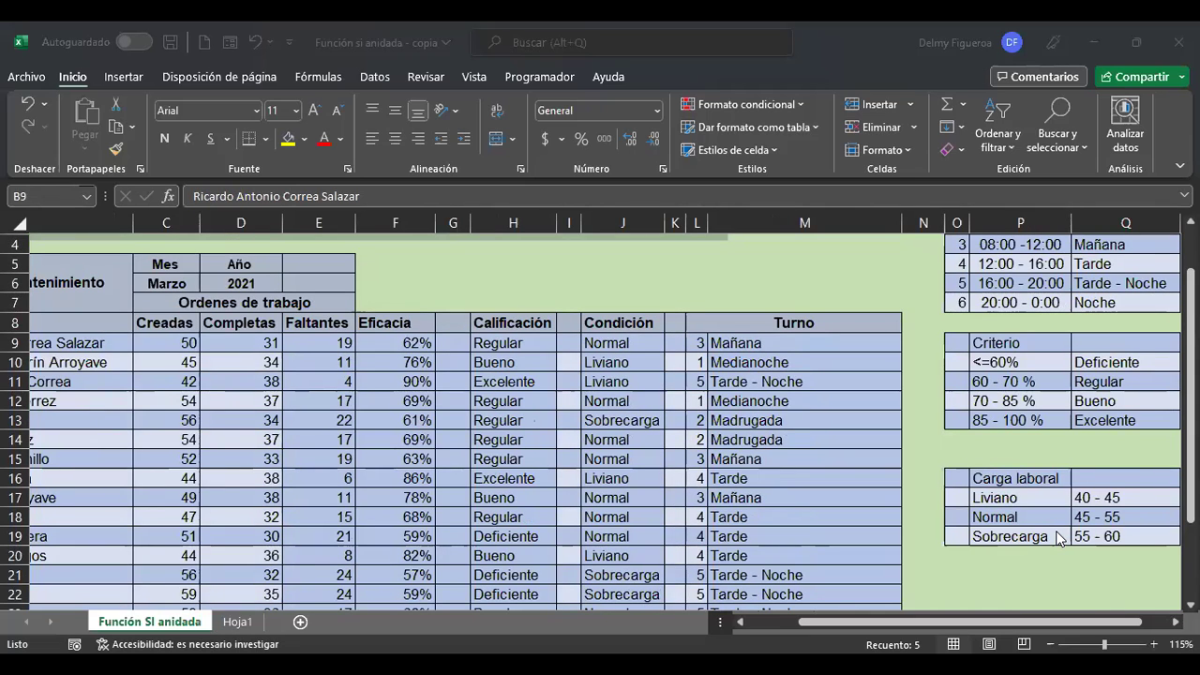
key(ctrl+Page_Down)
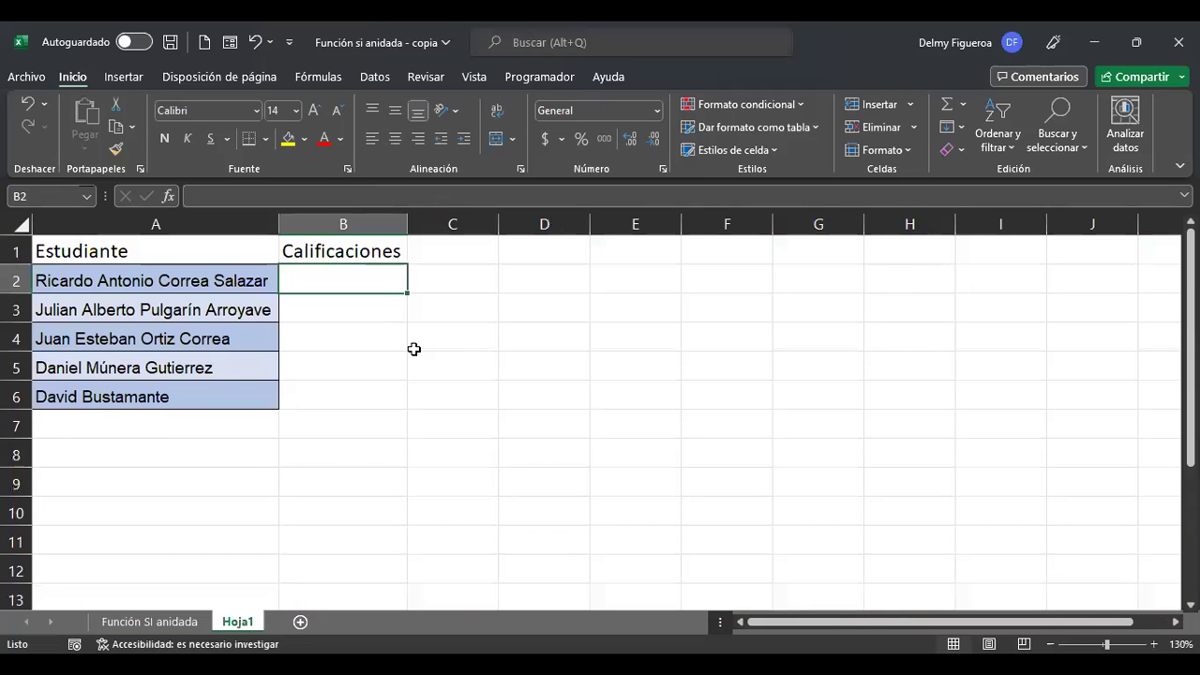
Enter the heading "Criterios" in A8, below the student list.
click(197, 448)
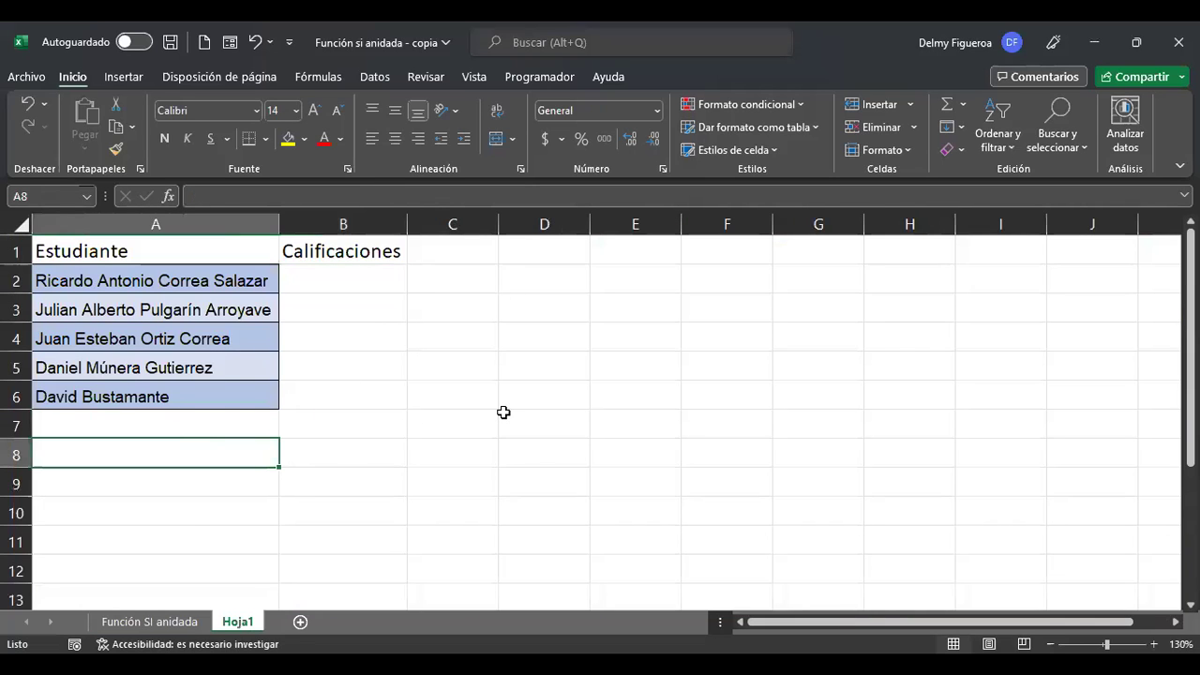
text(Crite)
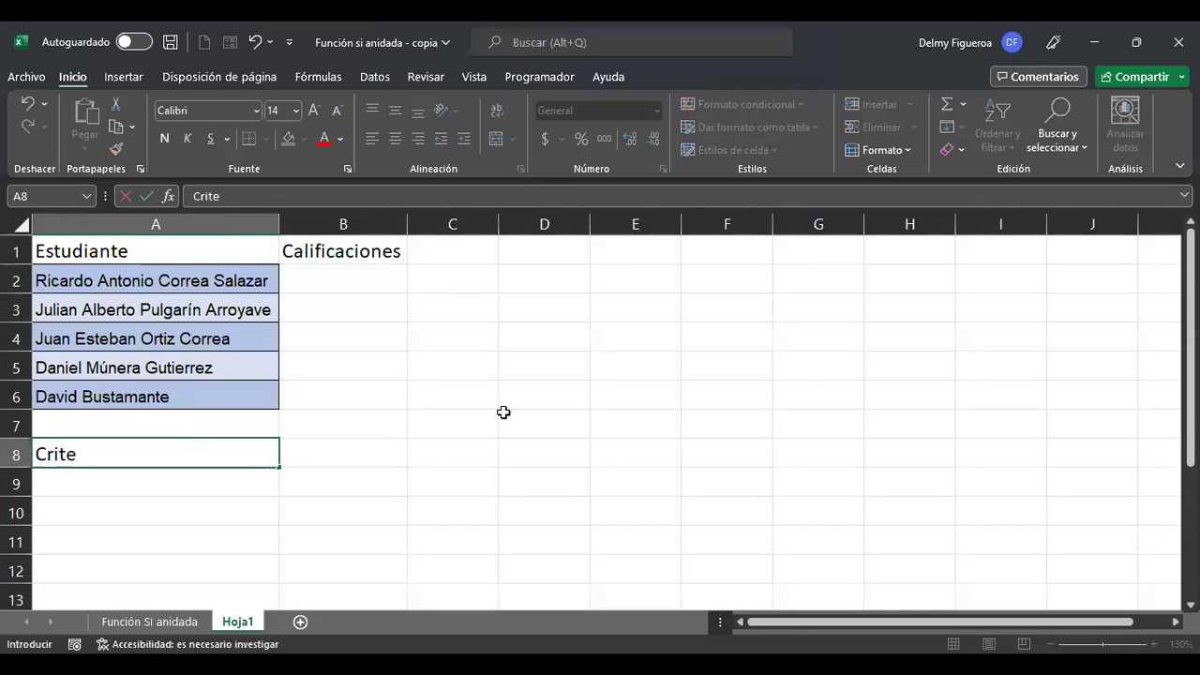
text(rios)
key(Return)
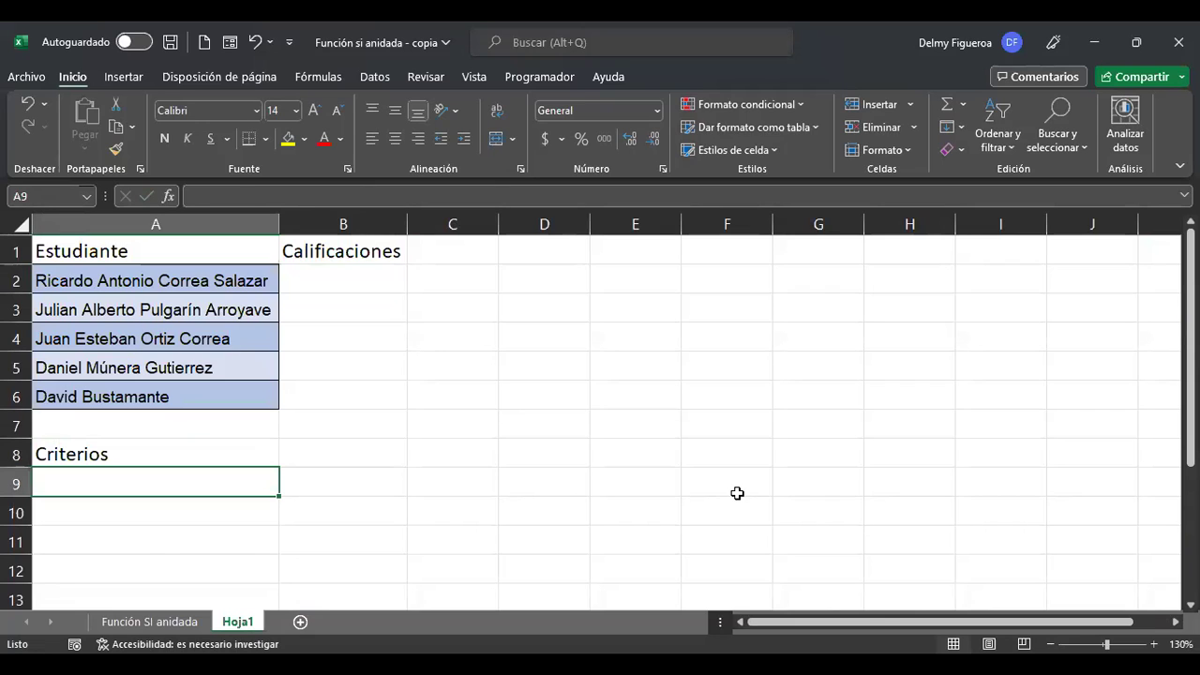
Enter the first criteria range "89 - 100" in A9 and move to B9 beside it.
text(89)
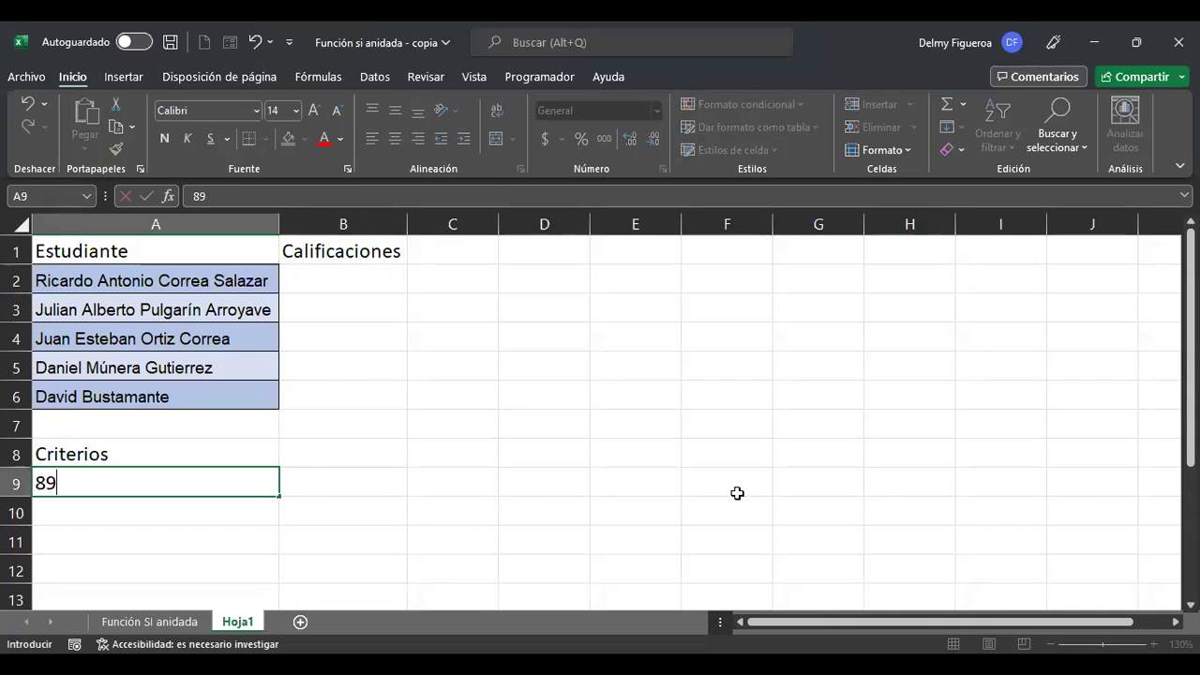
text( - 100)
key(Return)
key(Up)
key(Right)
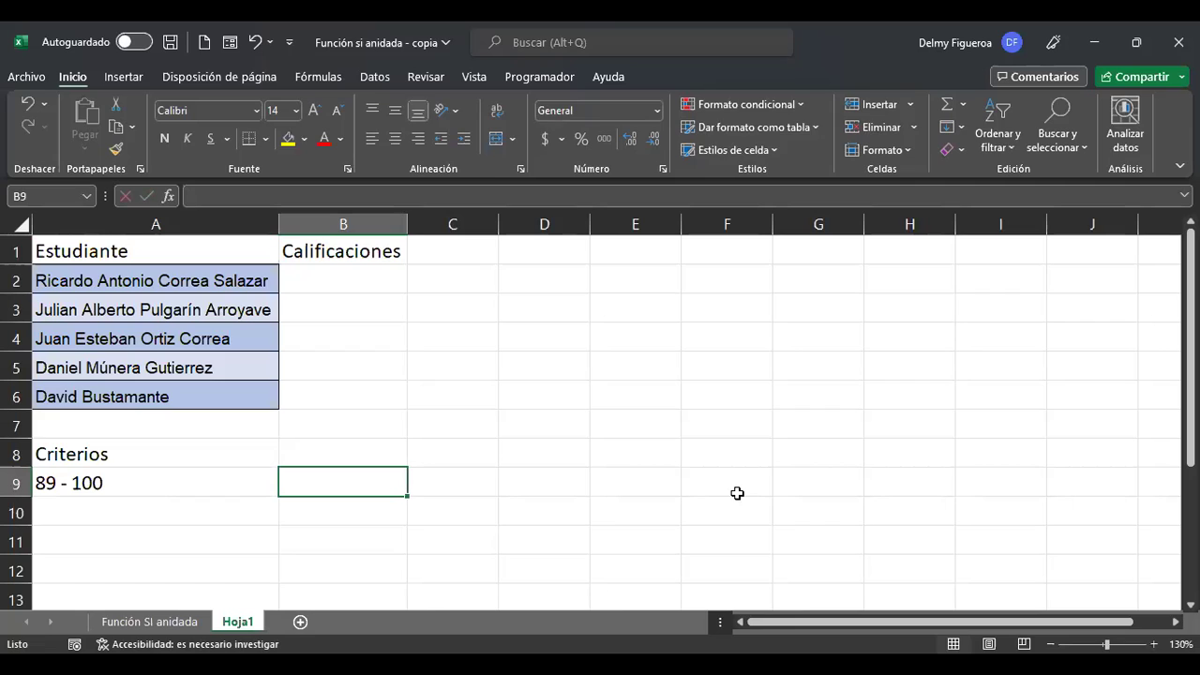
Enter grade A in B9 for the 89 - 100 range and add the 79 - 89 range with grade B in row 10.
text(A)
key(Return)
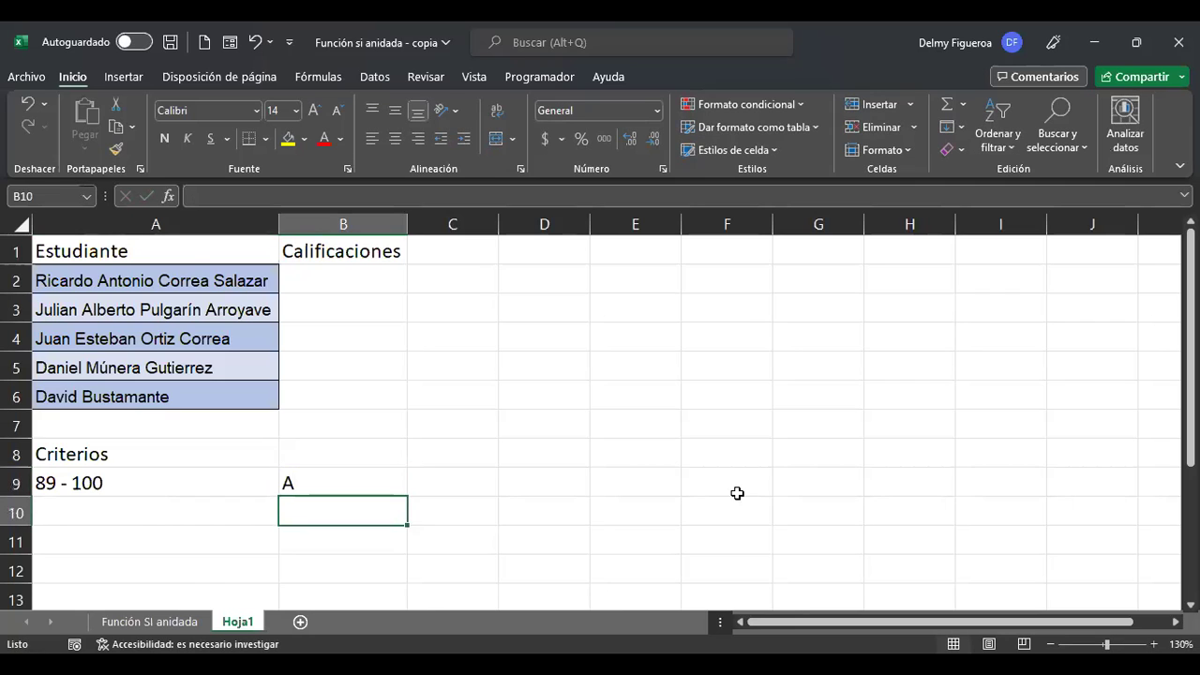
key(Left)
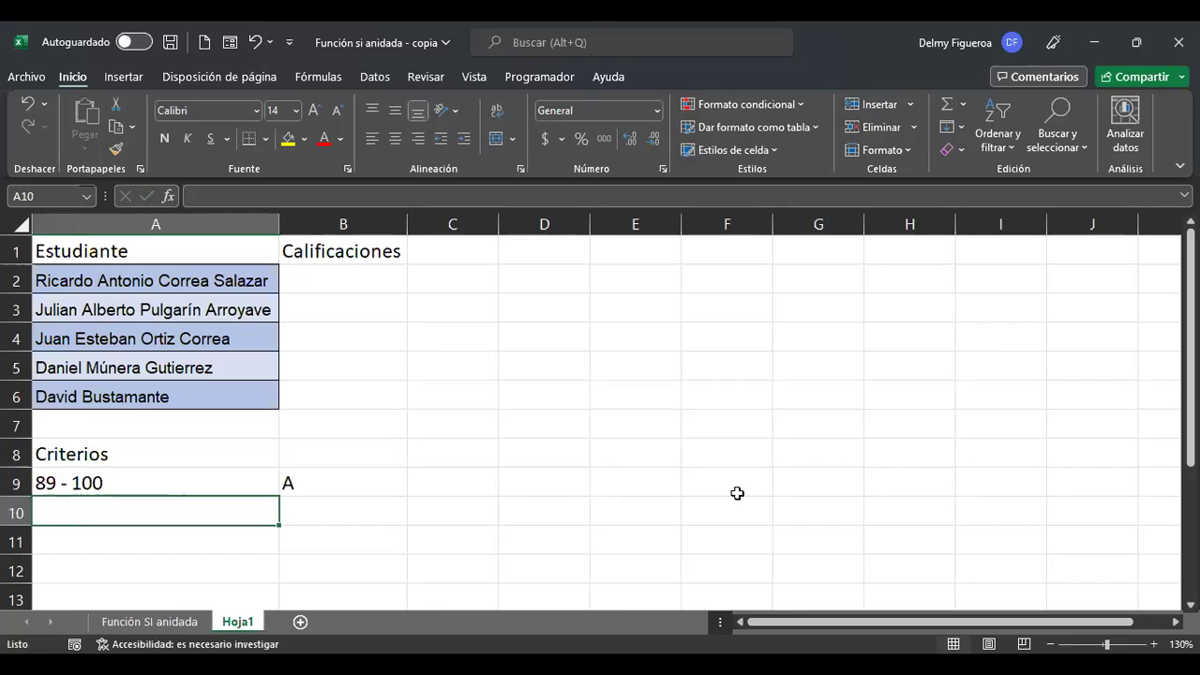
key(Up)
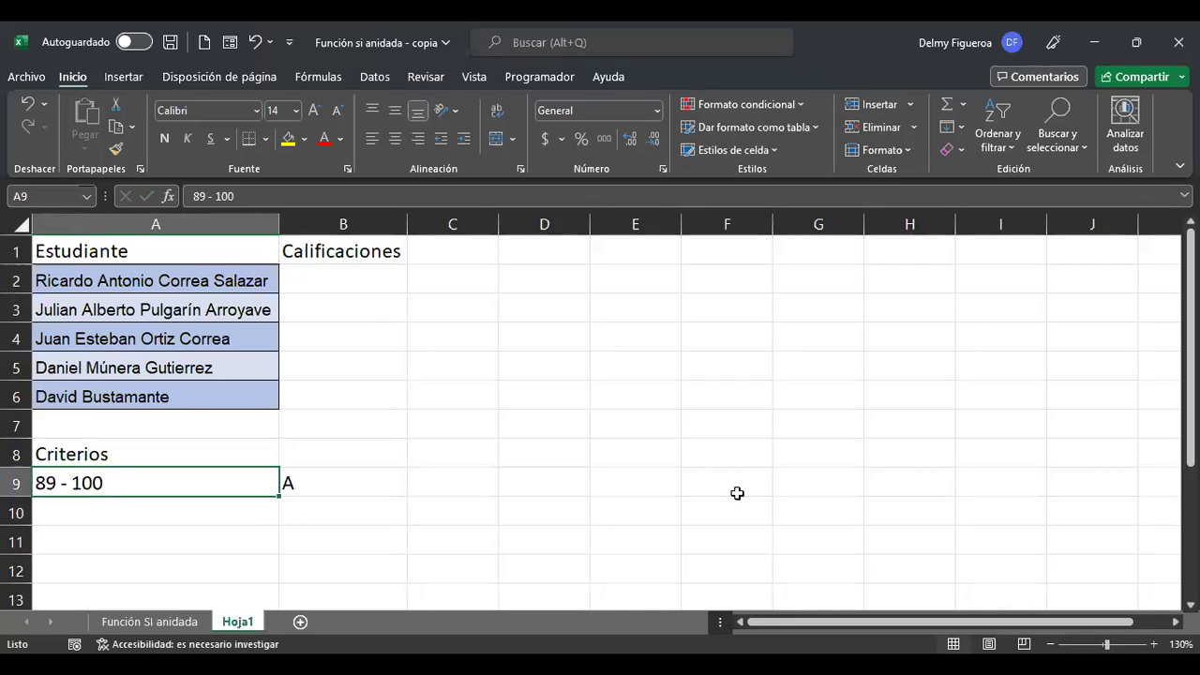
key(Down)
key(Down)
key(Up)
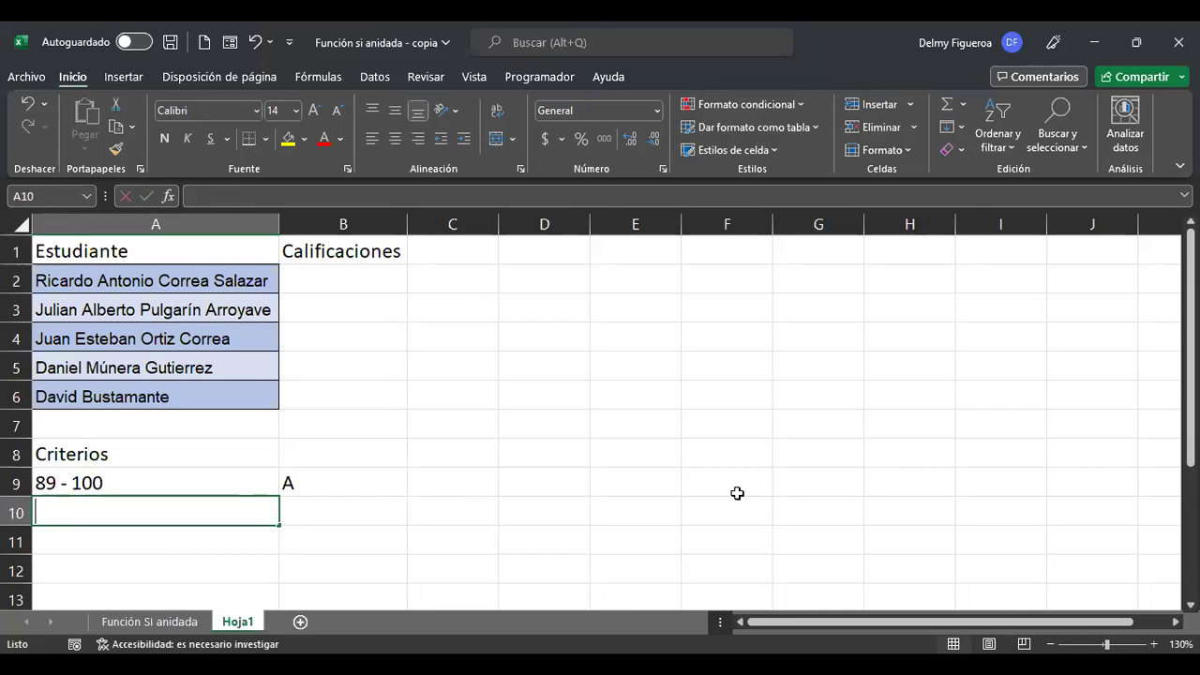
text(79 -)
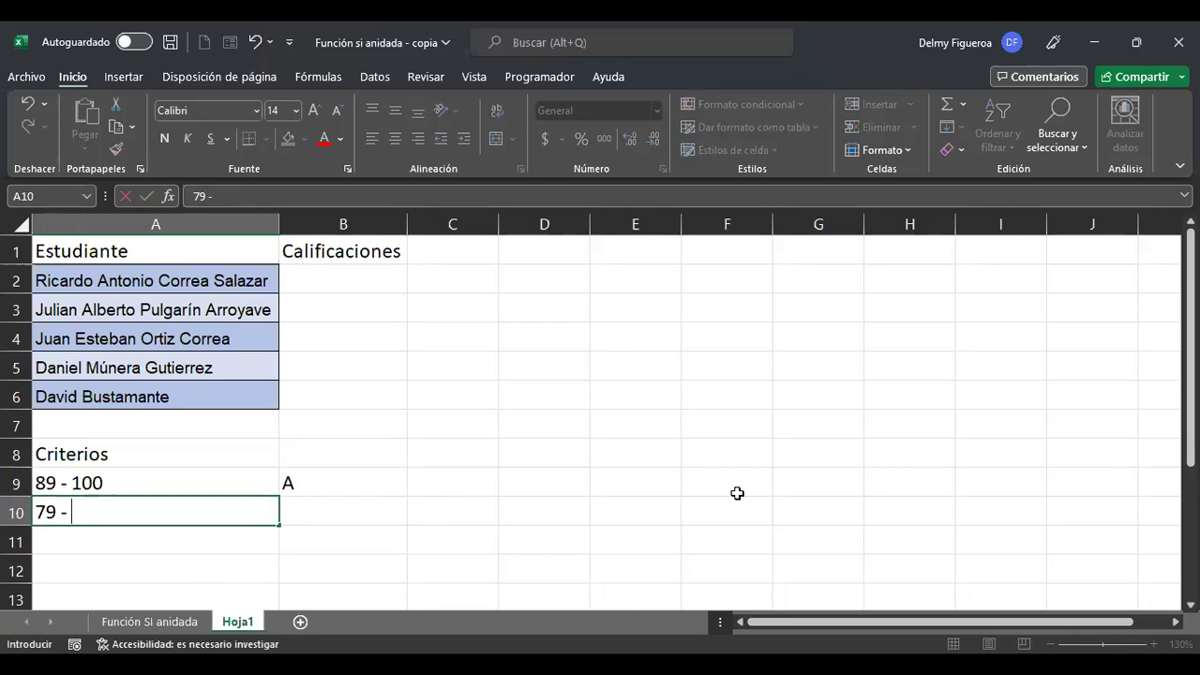
text( 89)
key(Return)
key(Up)
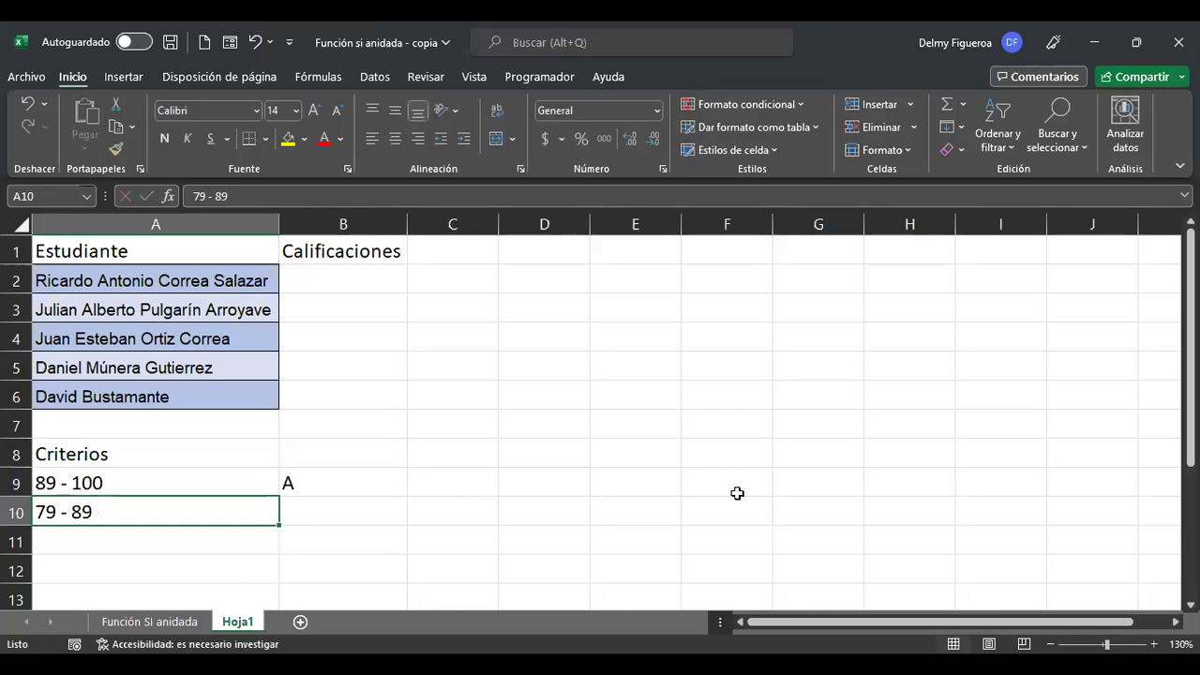
key(Right)
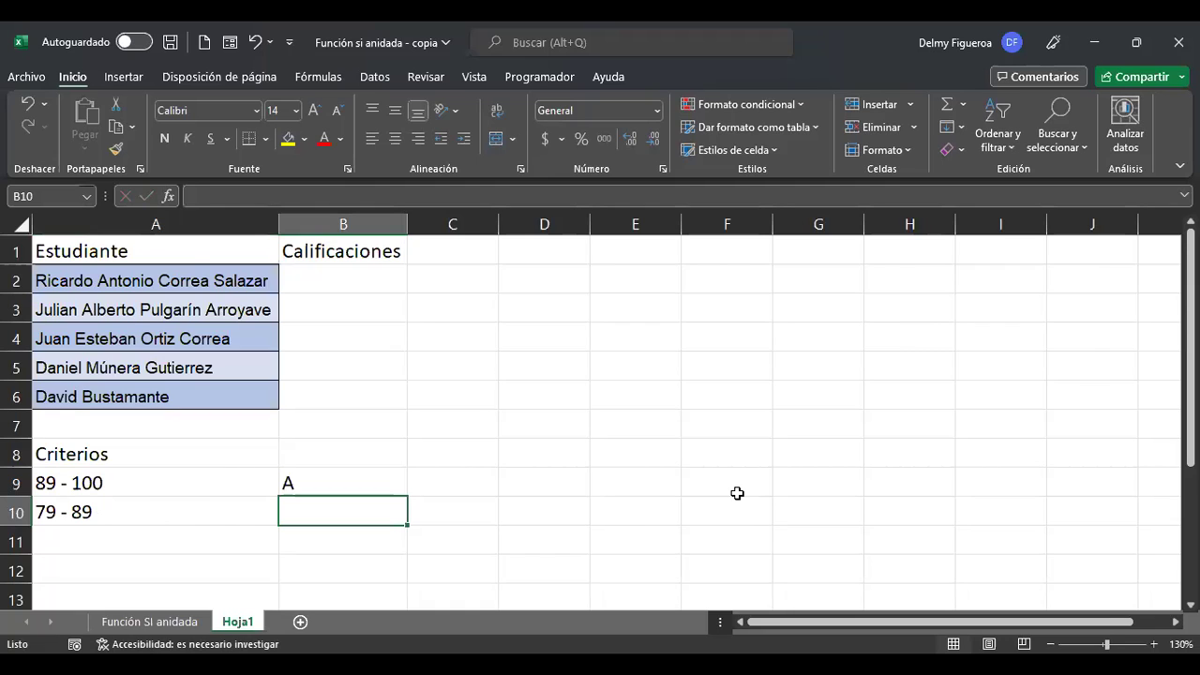
text(B)
key(Return)
Add the criterion 69 - 79 with grade C in row 11.
key(Left)
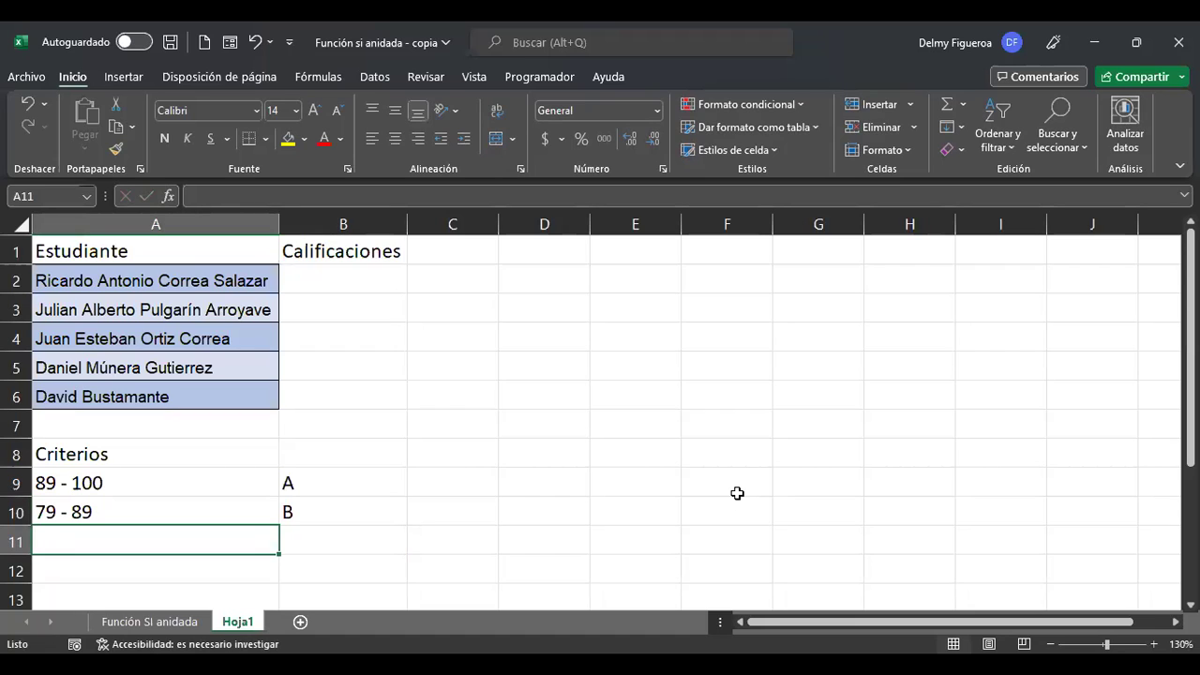
text(69 - 79)
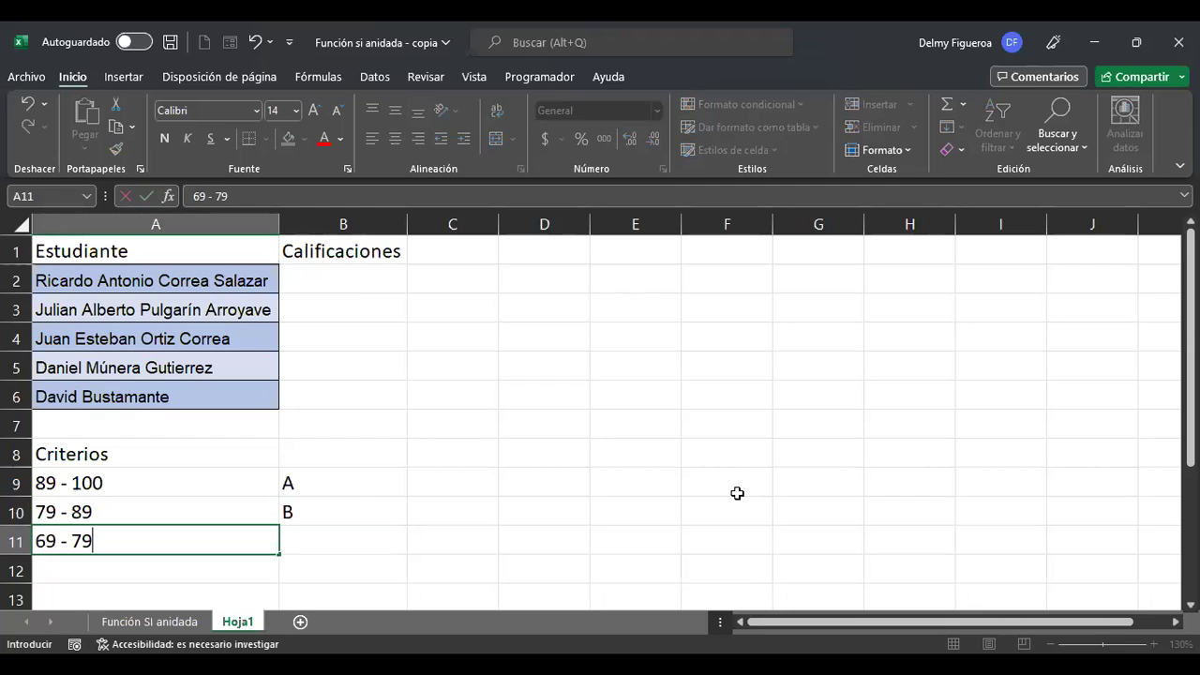
key(Tab)
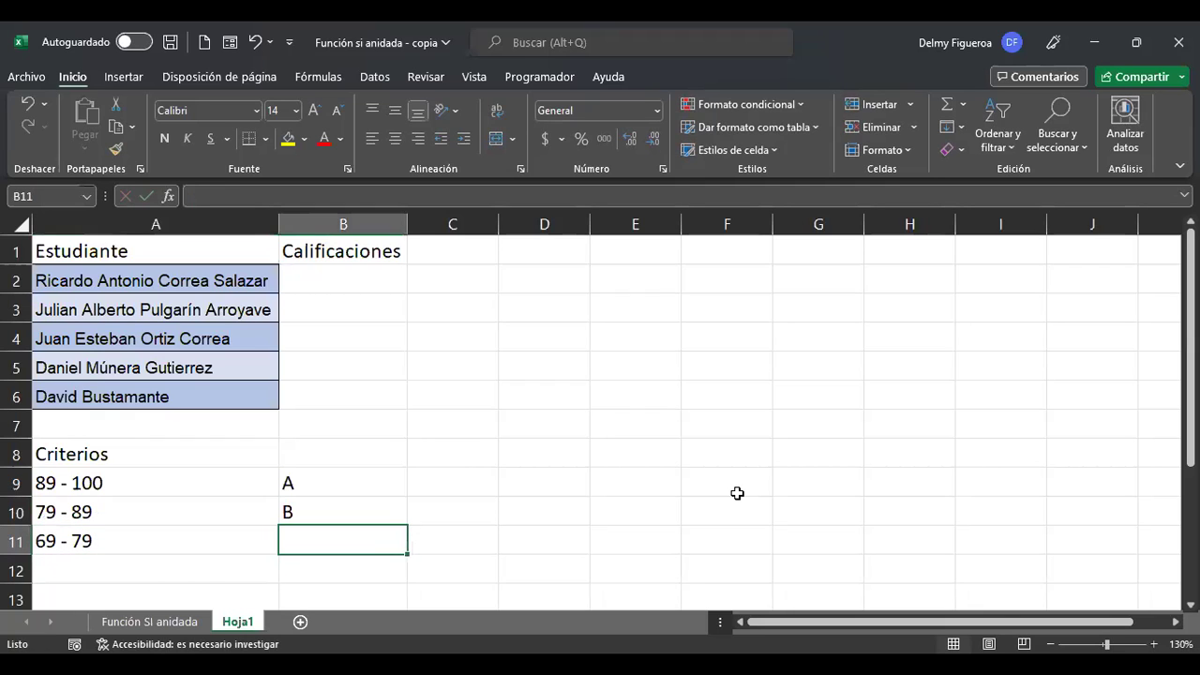
text(C)
key(Down)
Add the criterion 59 - 69 with grade D in row 12.
key(Left)
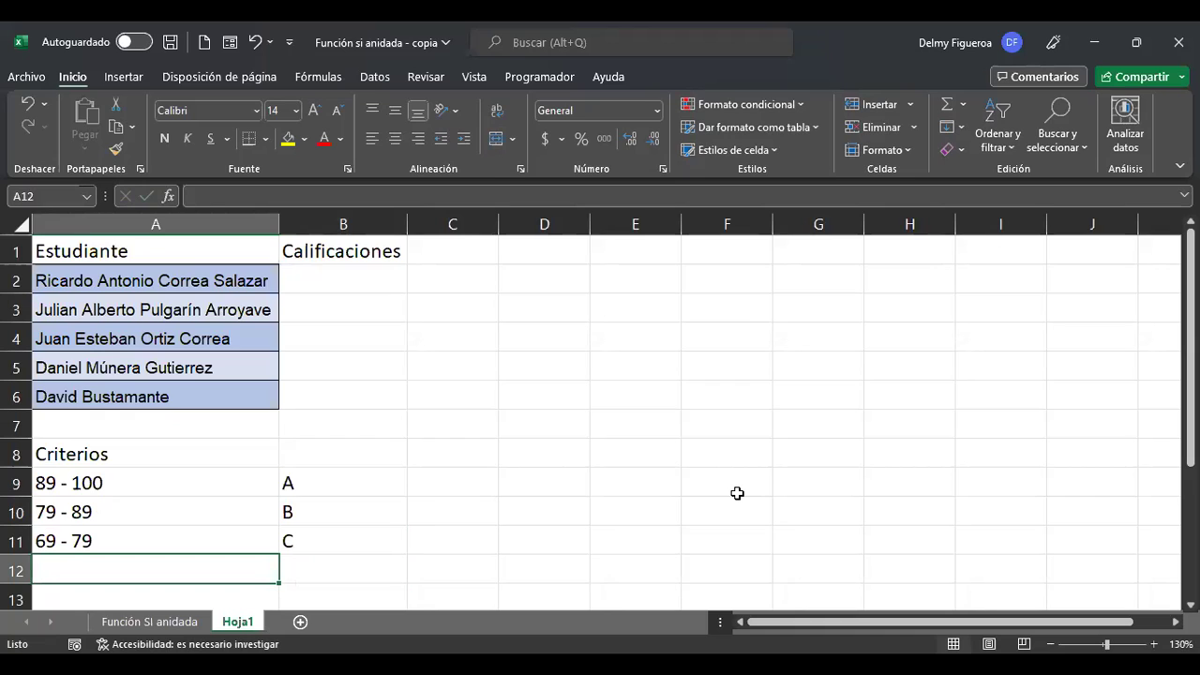
text(59 - 69)
key(Return)
key(Up)
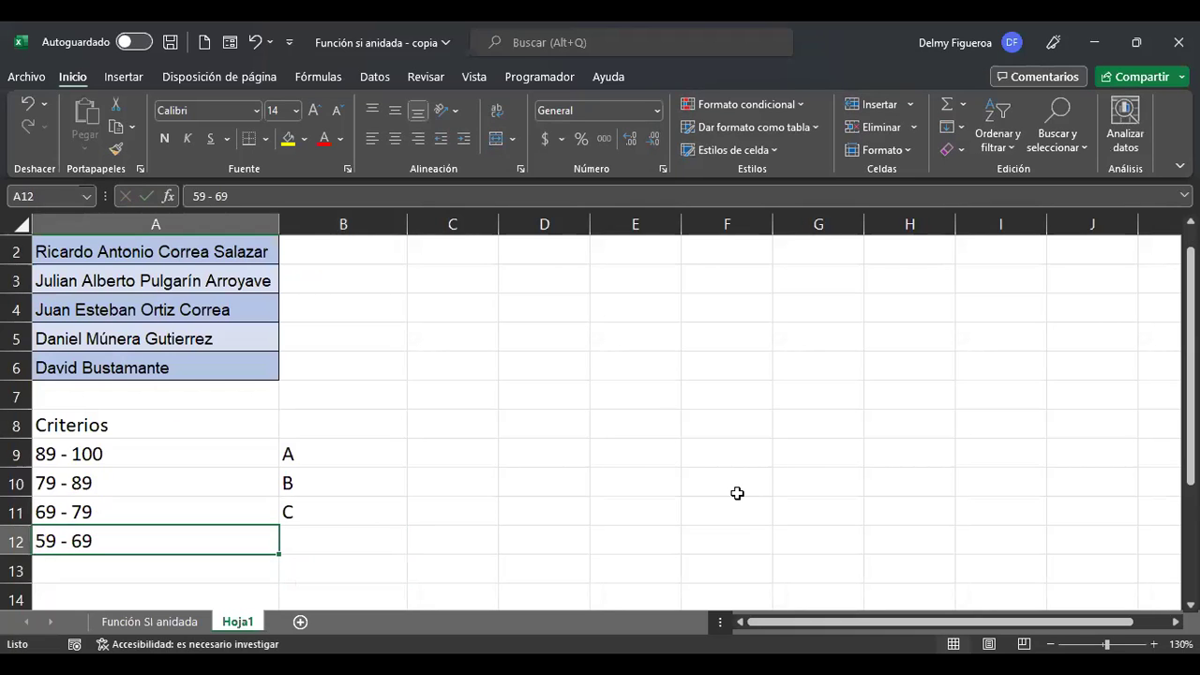
key(Right)
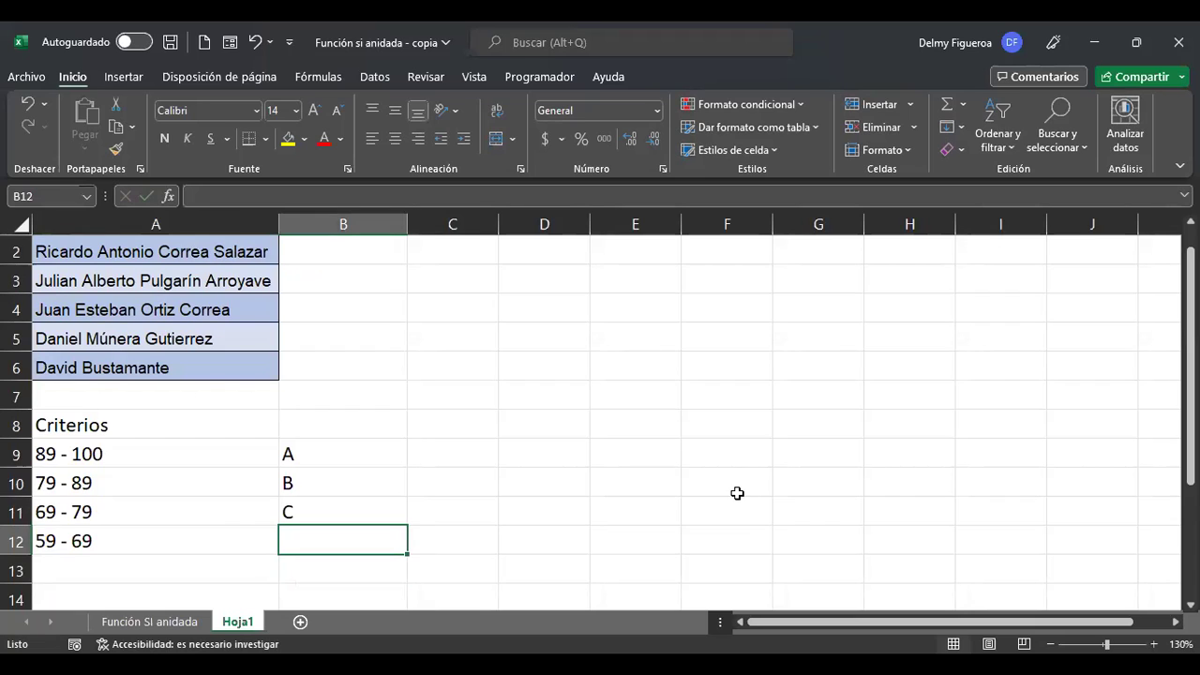
text(D)
key(Return)
Add the criterion <59 with grade F in row 13.
key(Left)
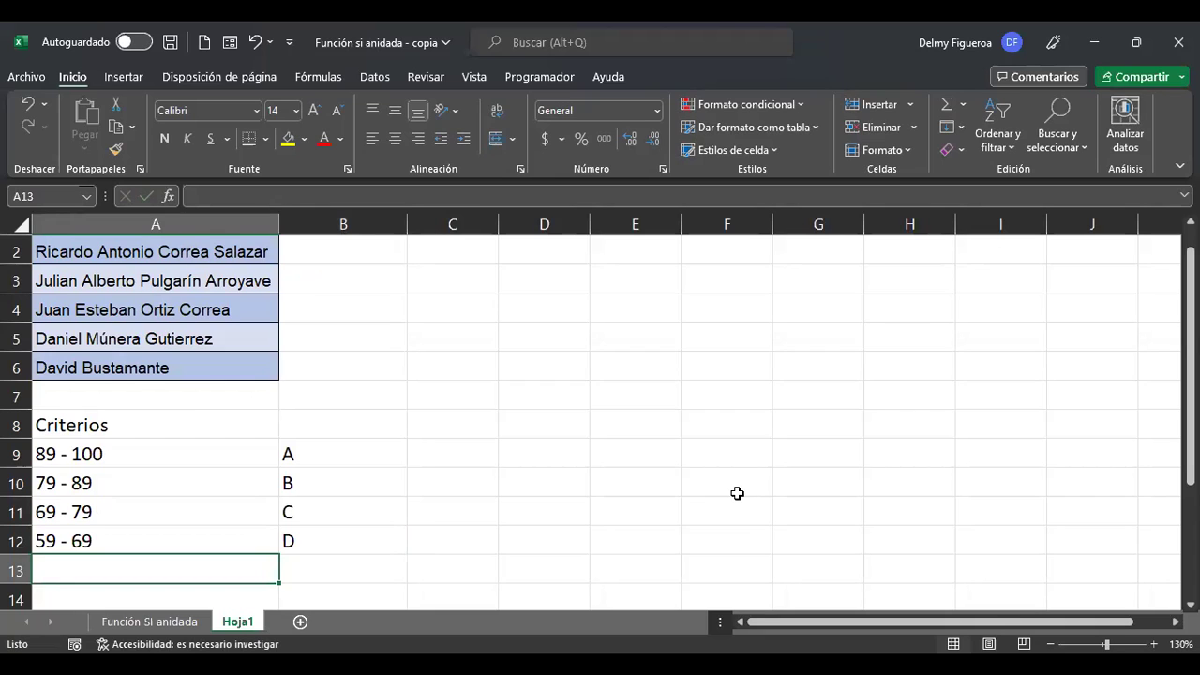
text(<)
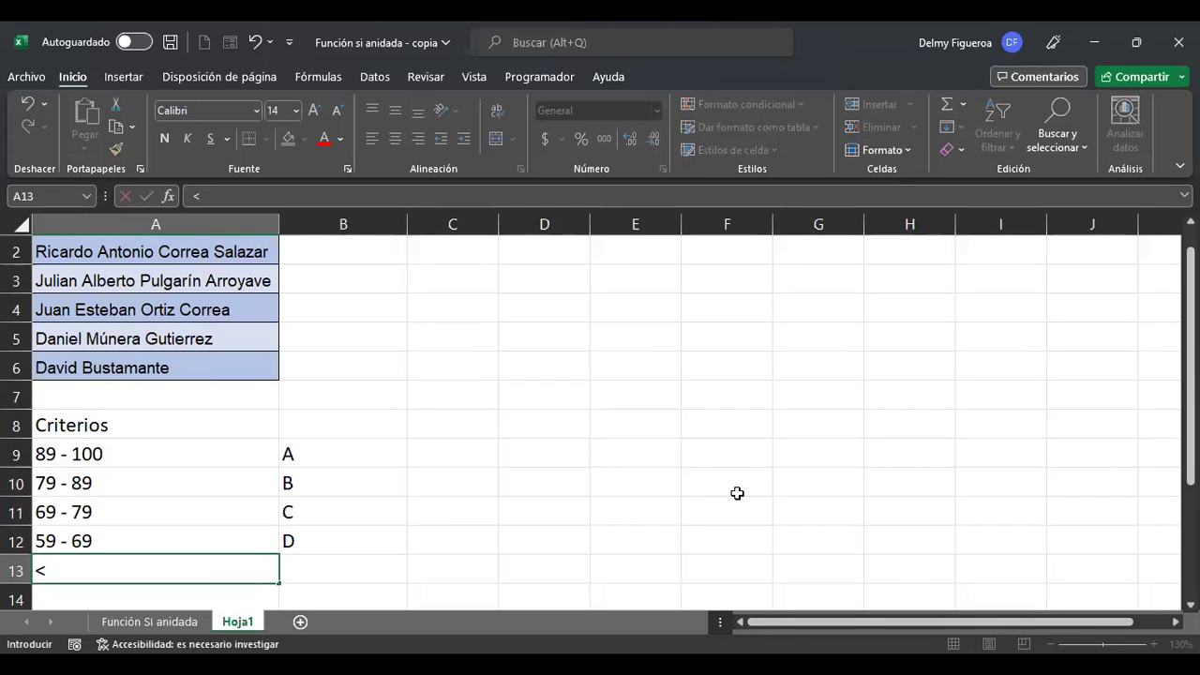
text(59)
key(Tab)
text(F)
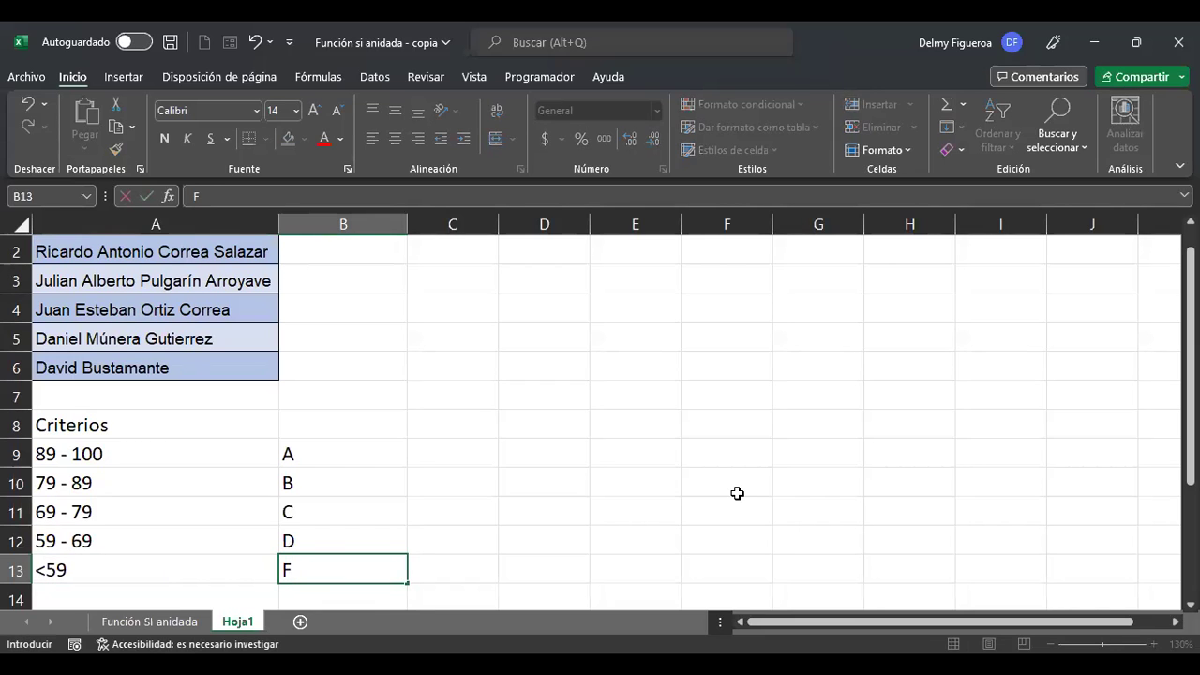
key(Up)
Enter the formula +ALEATORIO.ENTRE(0;100) in B2 to generate a random score for the first student.
key(Up)
key(Up)
key(Up)
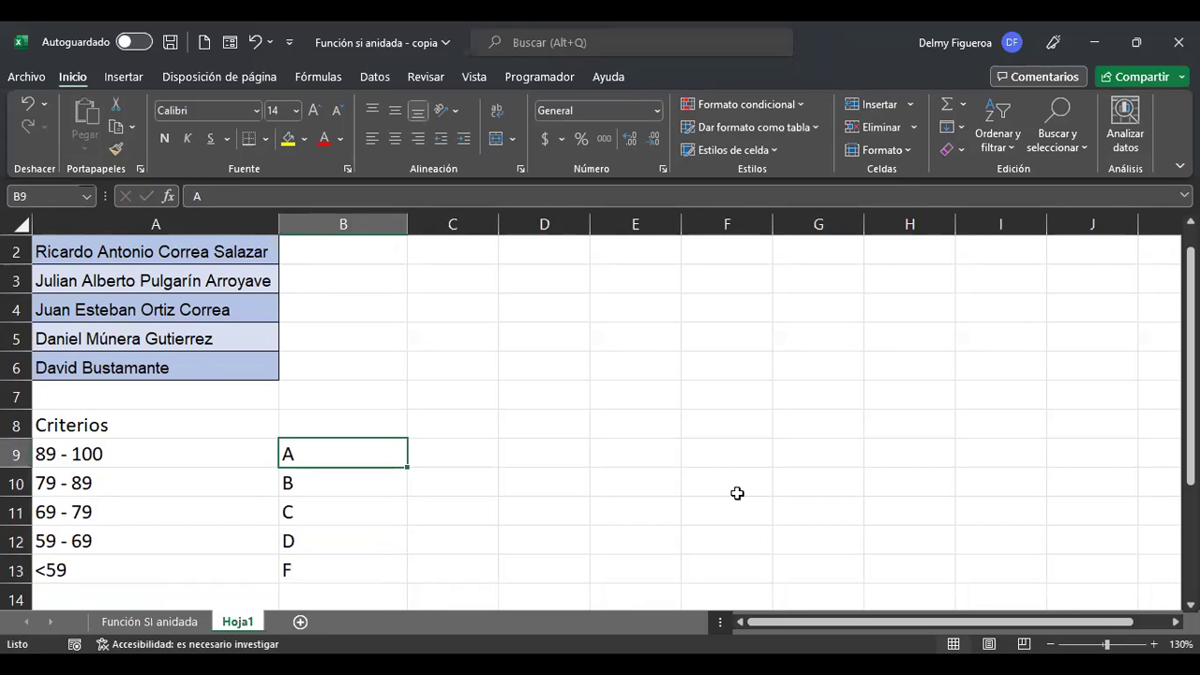
key(Up)
key(Up)
key(Up)
key(Up)
key(Up)
key(Up)
key(Up)
key(Up)
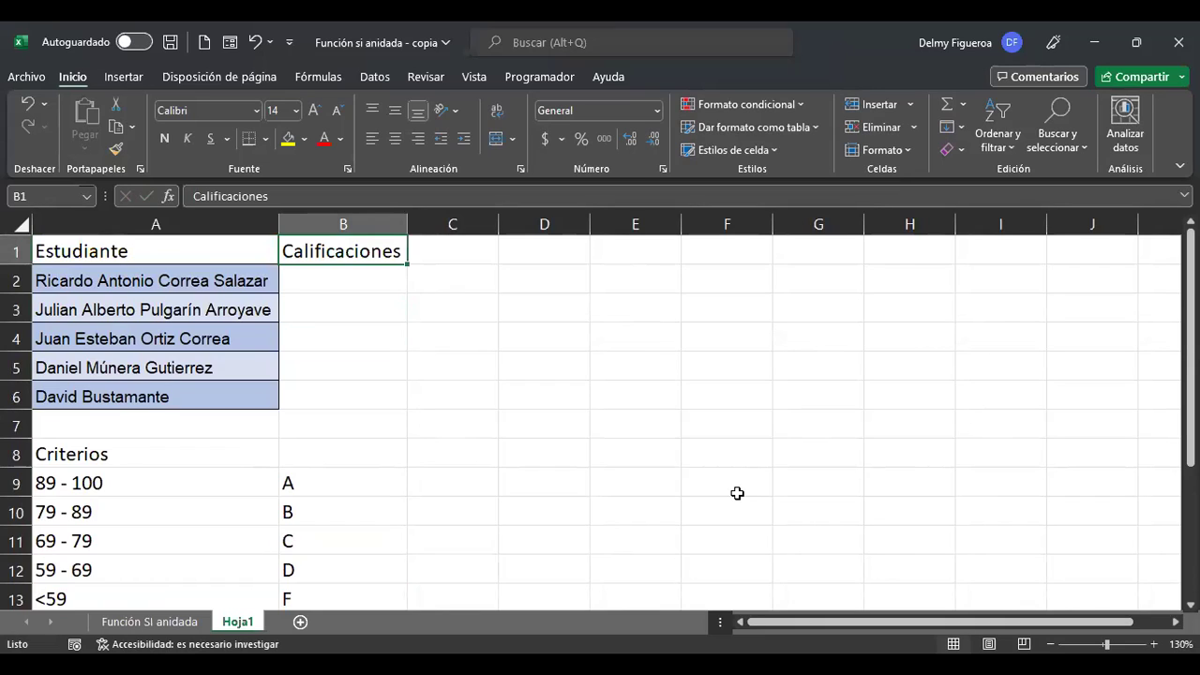
key(Down)
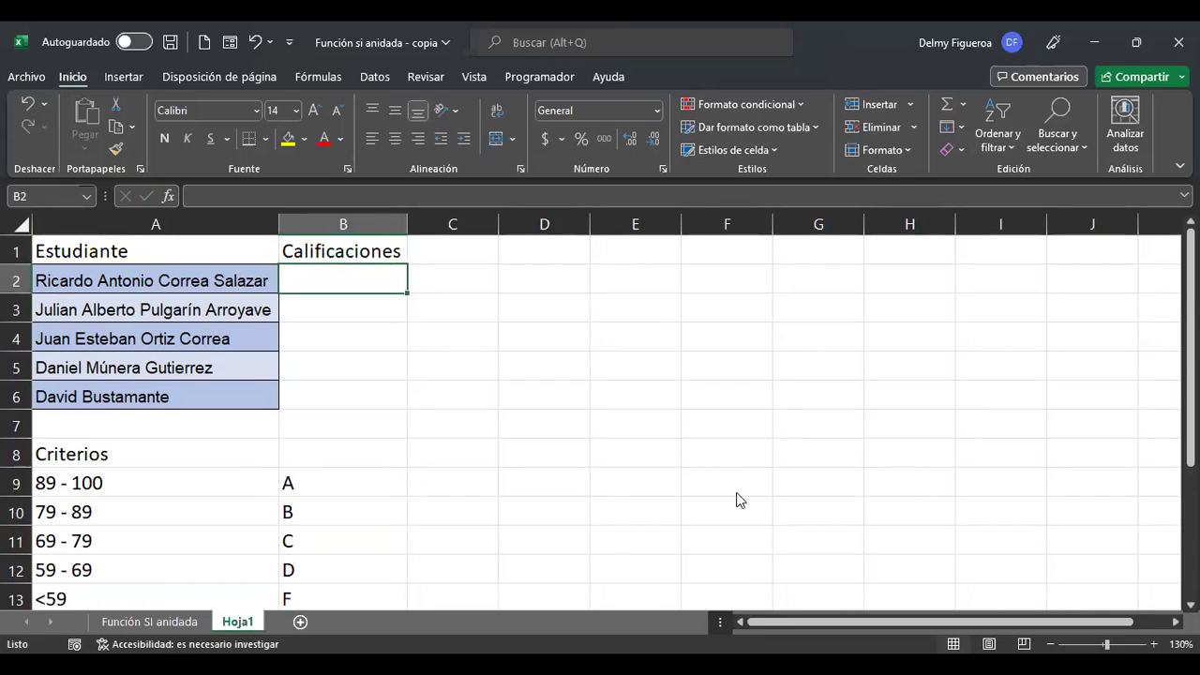
text(+)
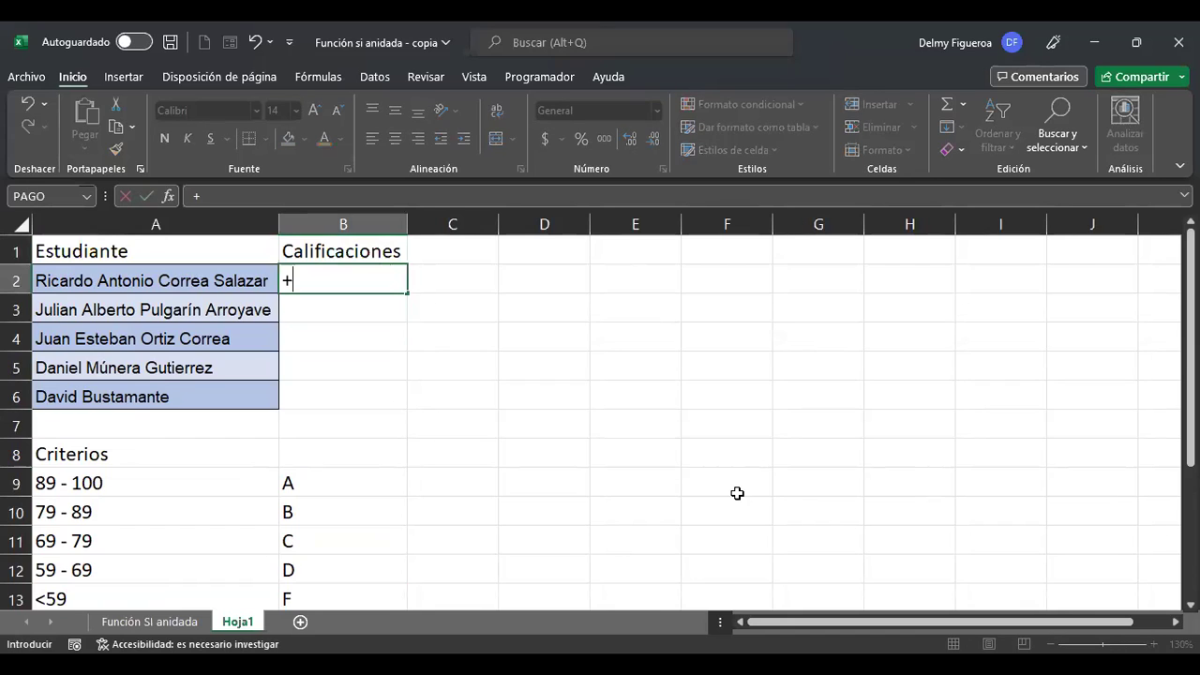
text(alea)
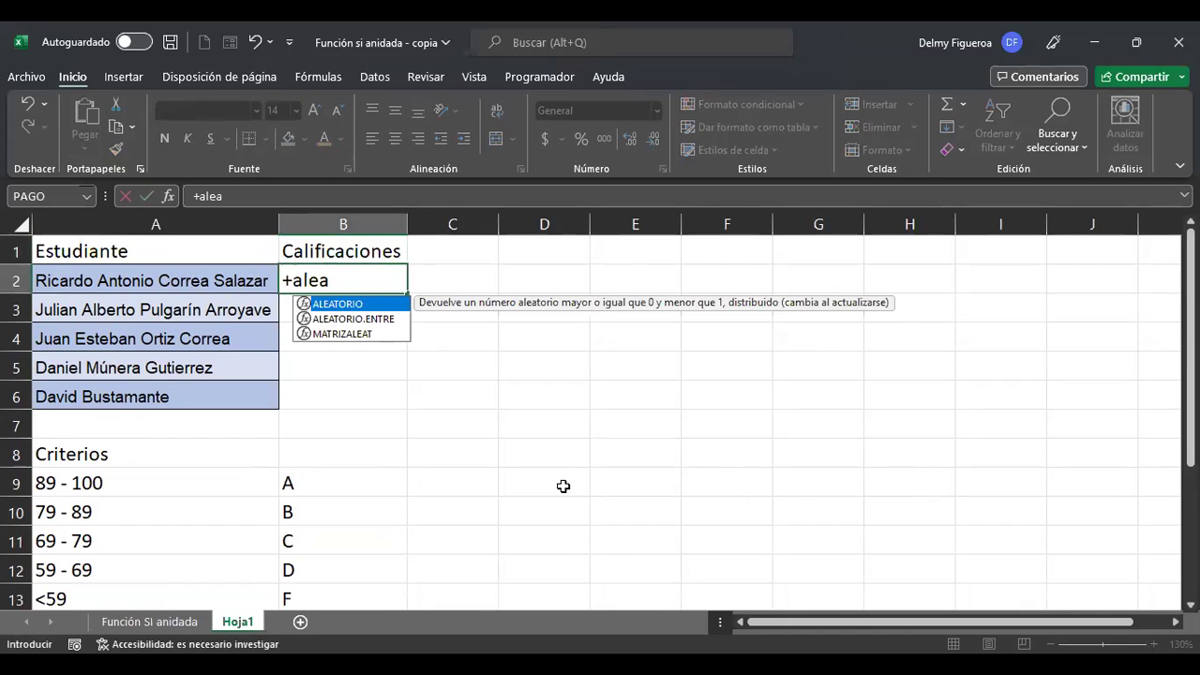
double_click(389, 320)
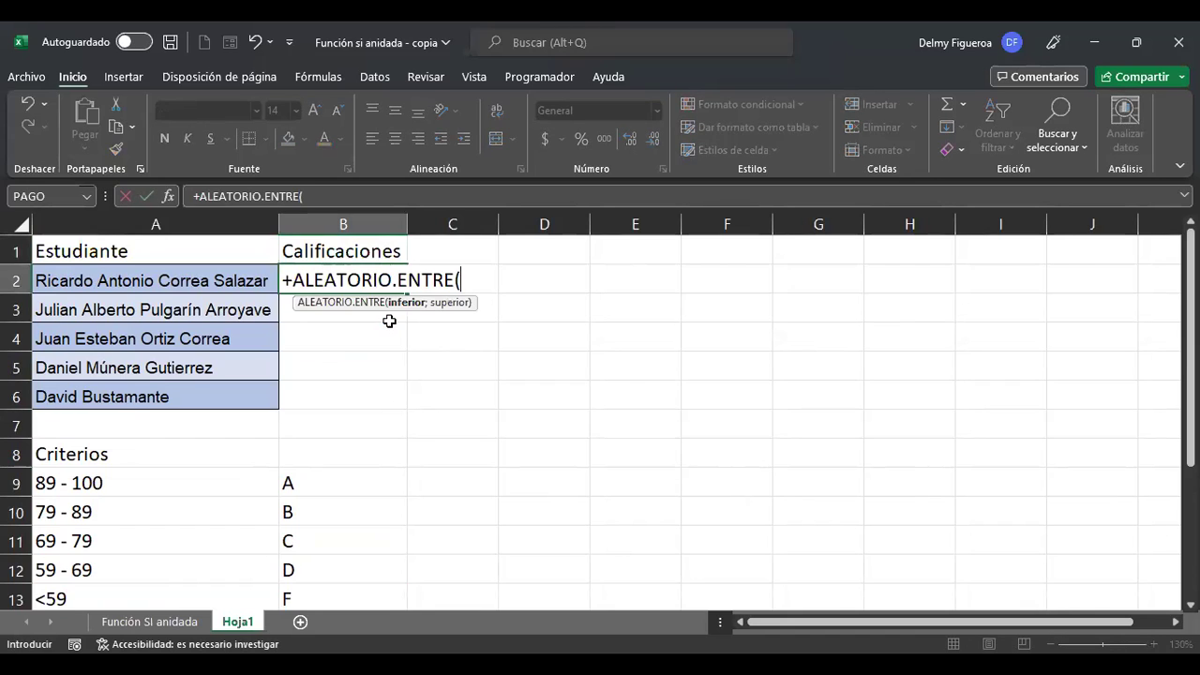
text(0;100)
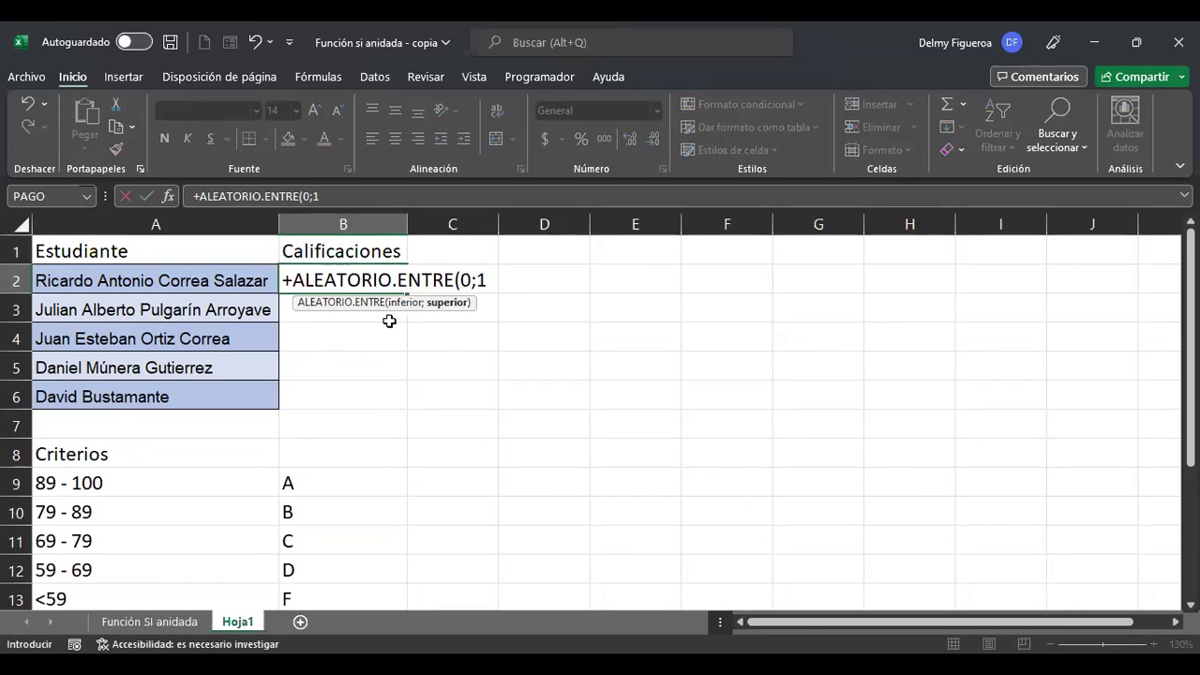
key(Return)
Copy the random score formula from B2 to the remaining students in B3:B6.
key(Up)
key(ctrl+c)
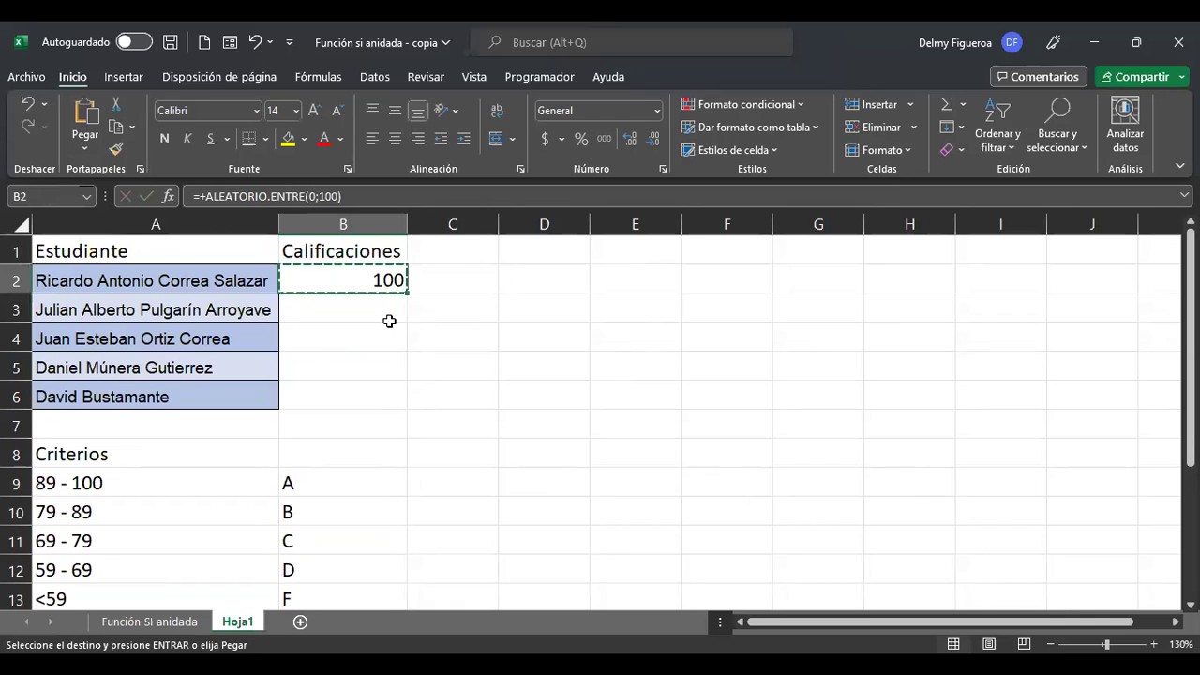
key(Down)
key(shift+Down)
key(shift+Down)
key(shift+Down)
key(Return)
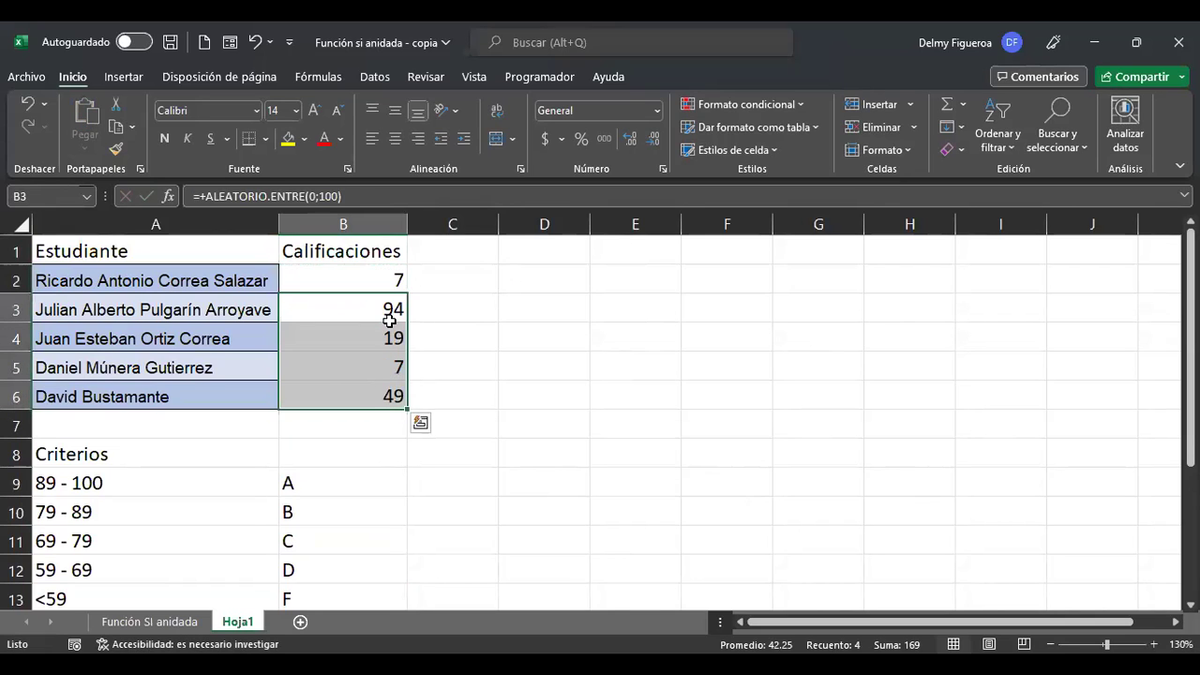
Replace the random formulas in B2:B6 with their fixed values and center the scores horizontally.
key(Up)
key(shift+Down)
key(shift+Down)
key(shift+Down)
key(shift+Down)
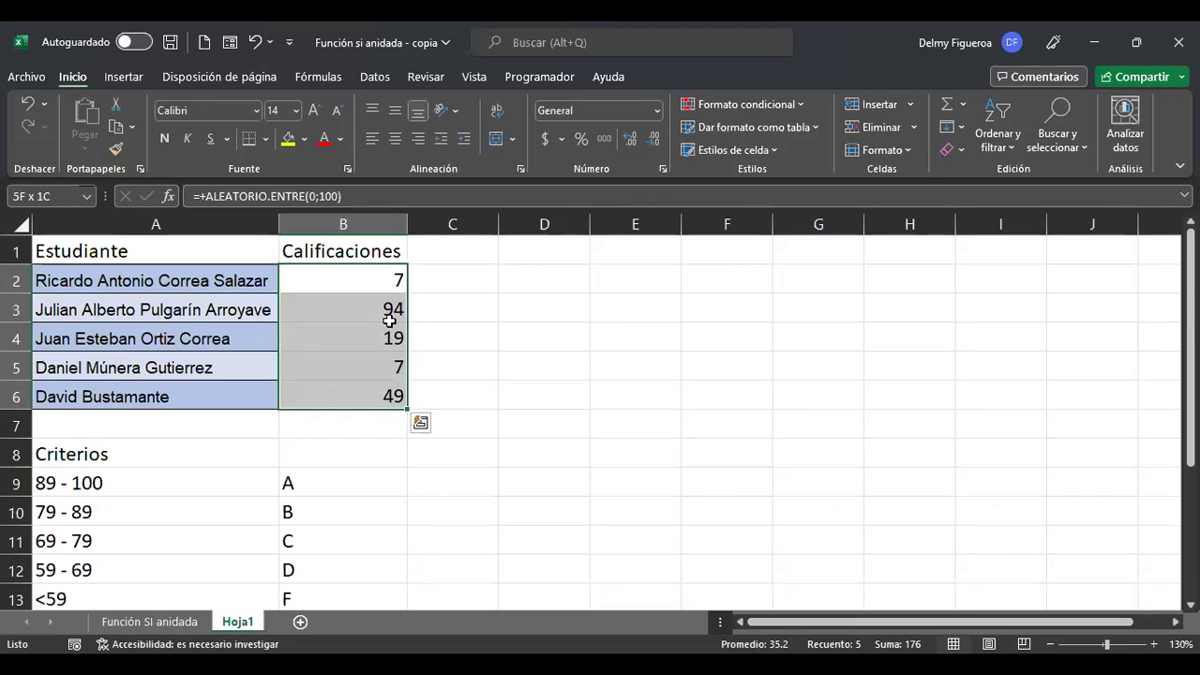
key(ctrl+c)
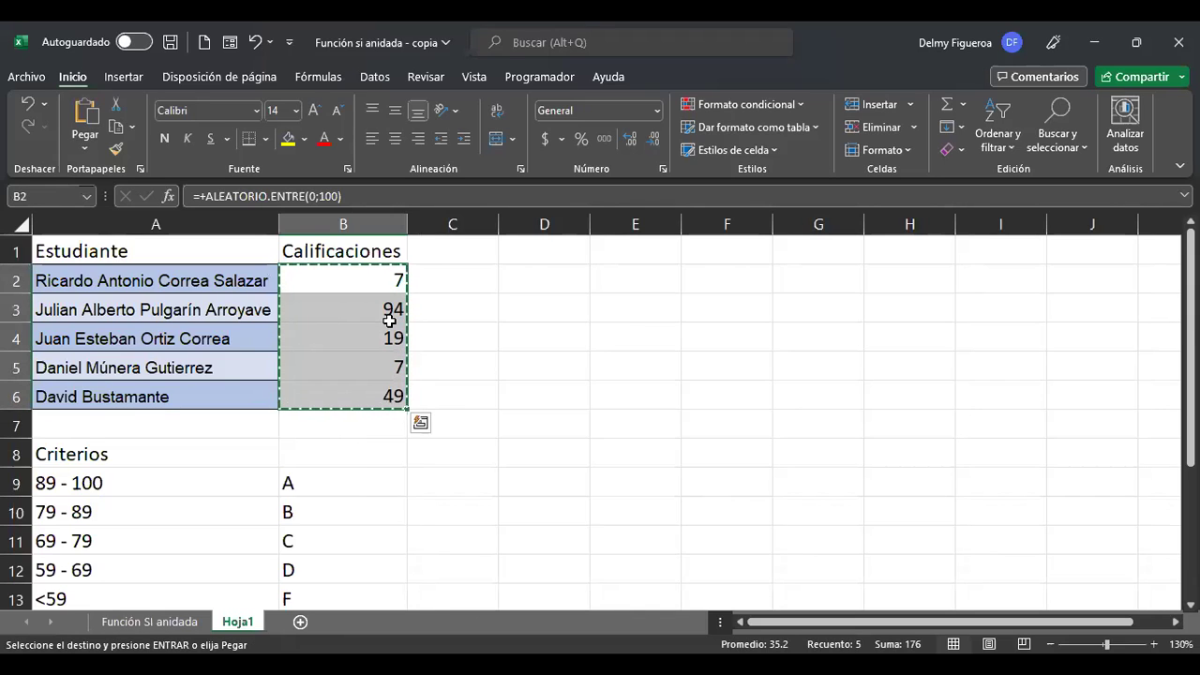
right_click(394, 385)
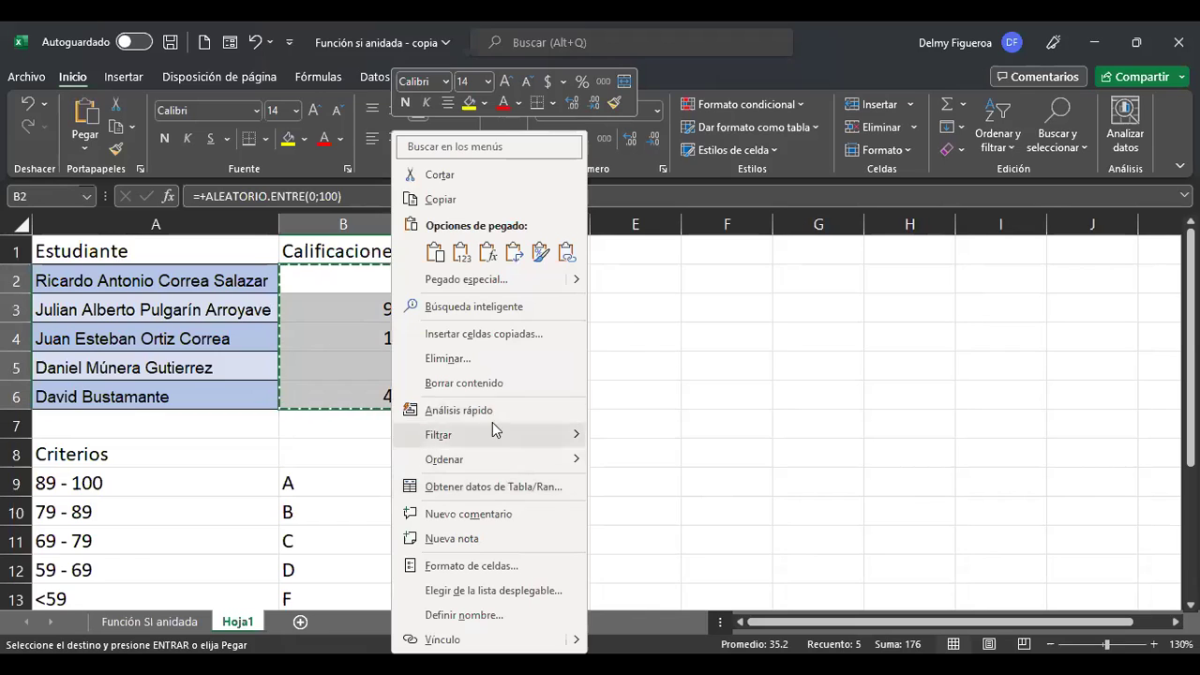
click(460, 252)
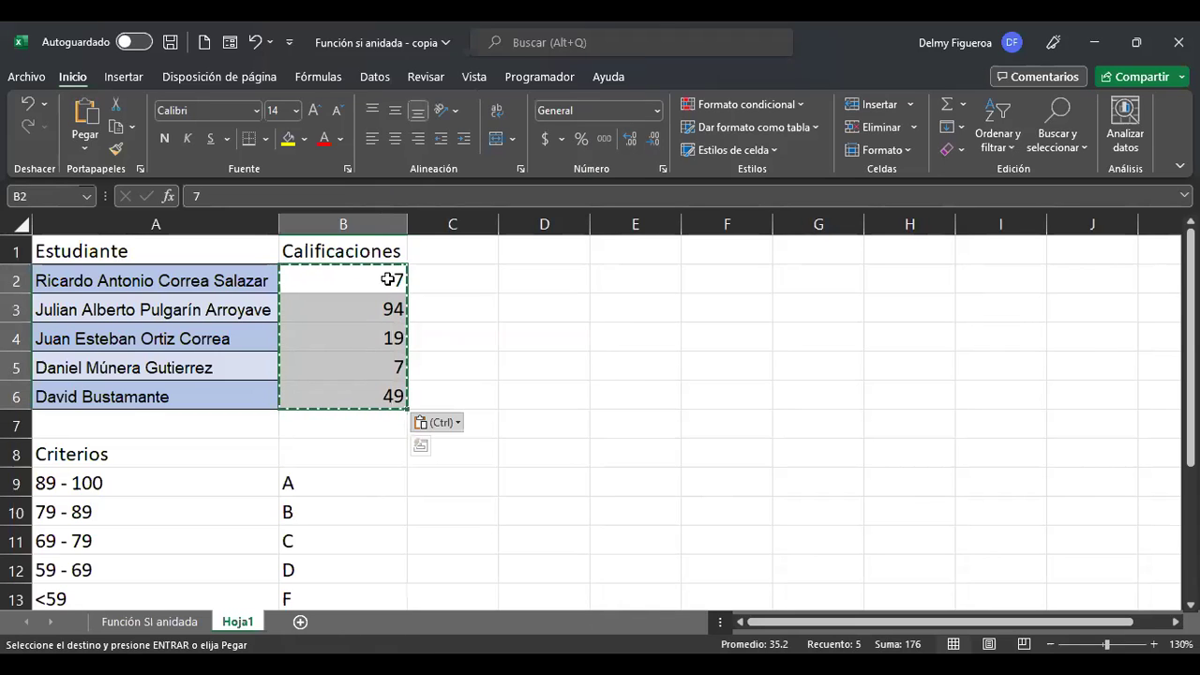
click(394, 138)
Add the column heading Resultado in C1.
click(451, 249)
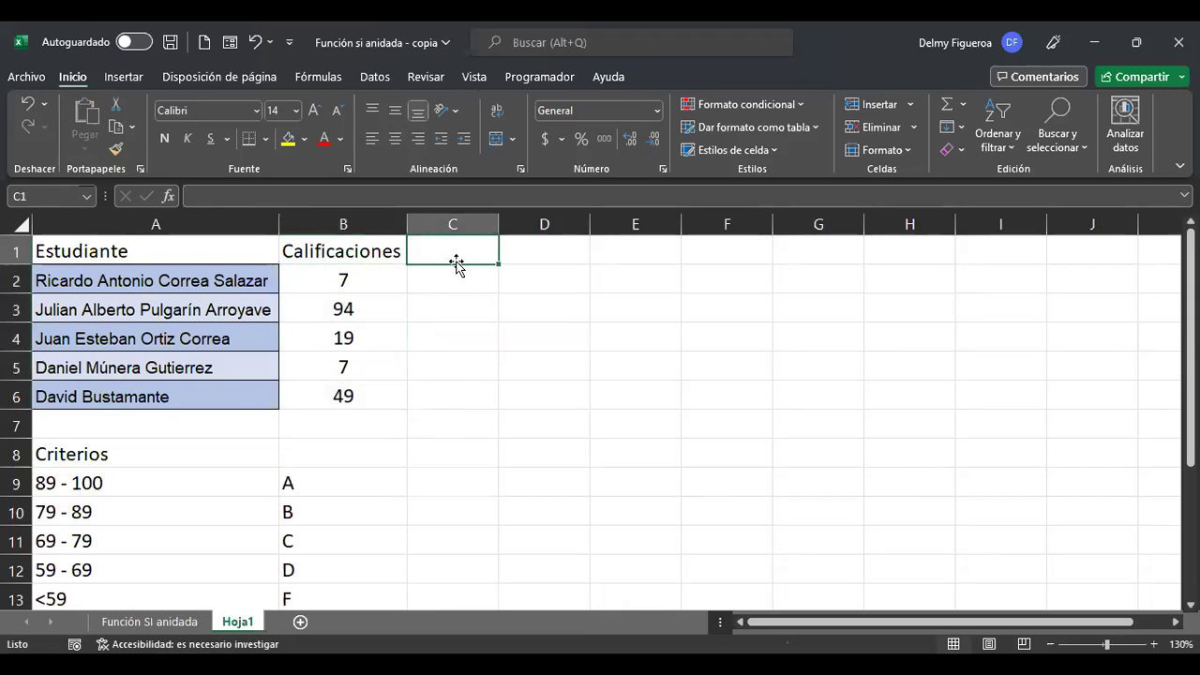
text(Resultado)
key(Return)
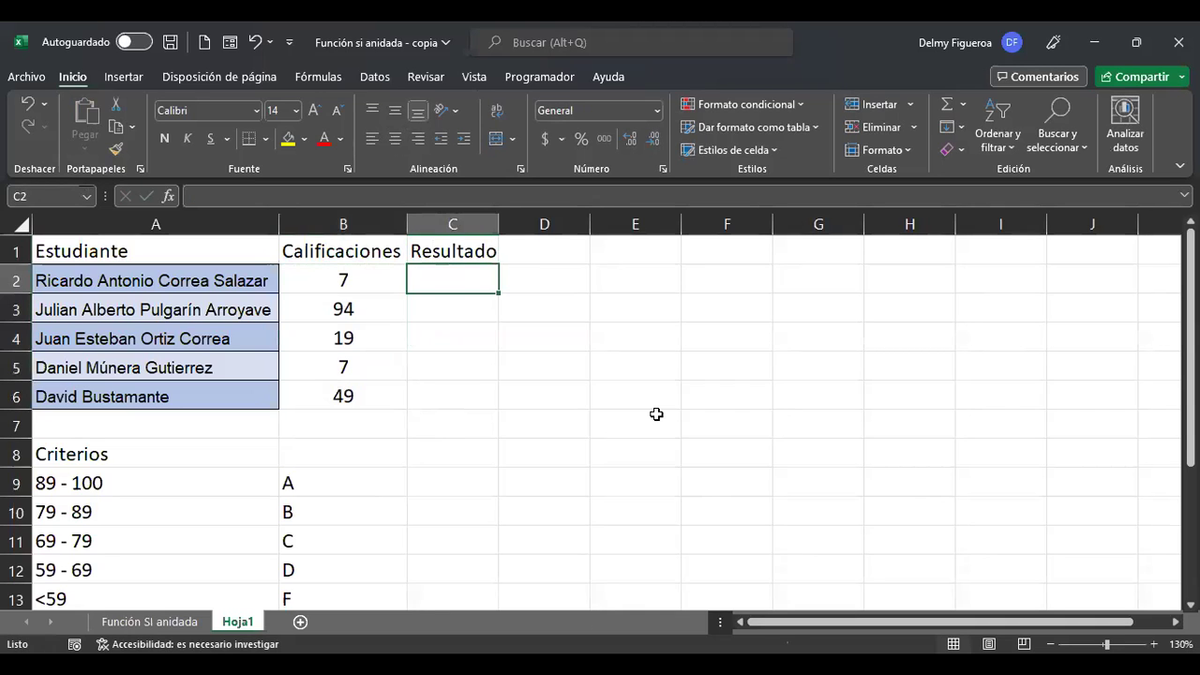
key(Left)
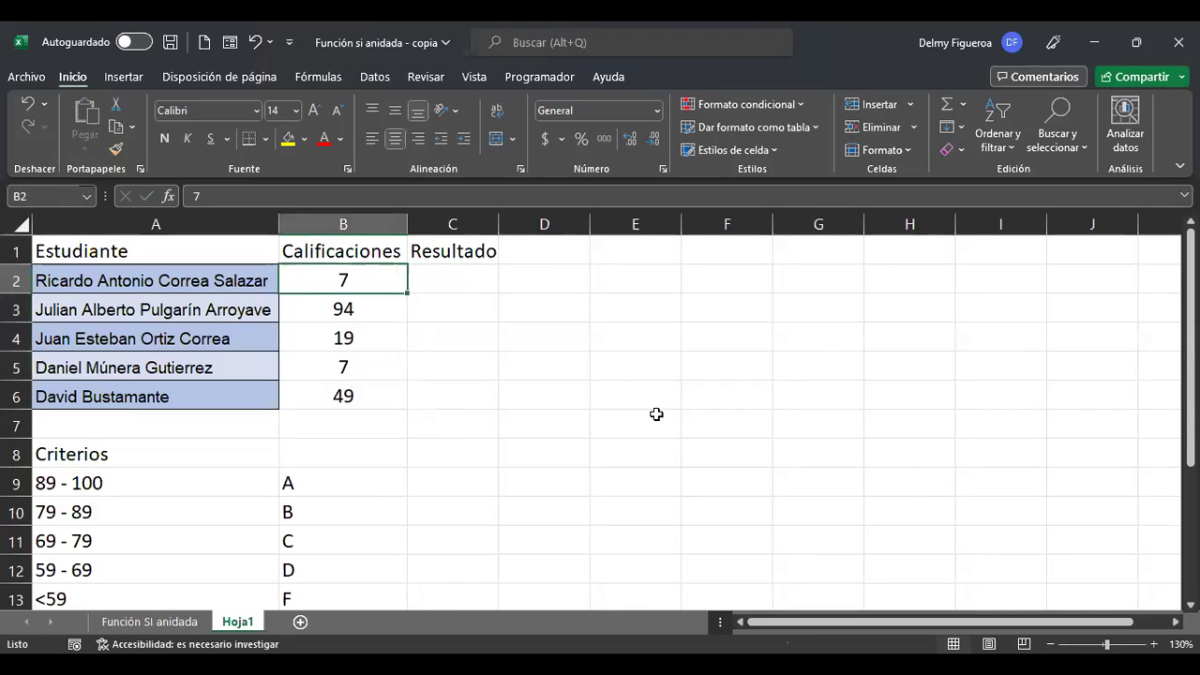
key(Right)
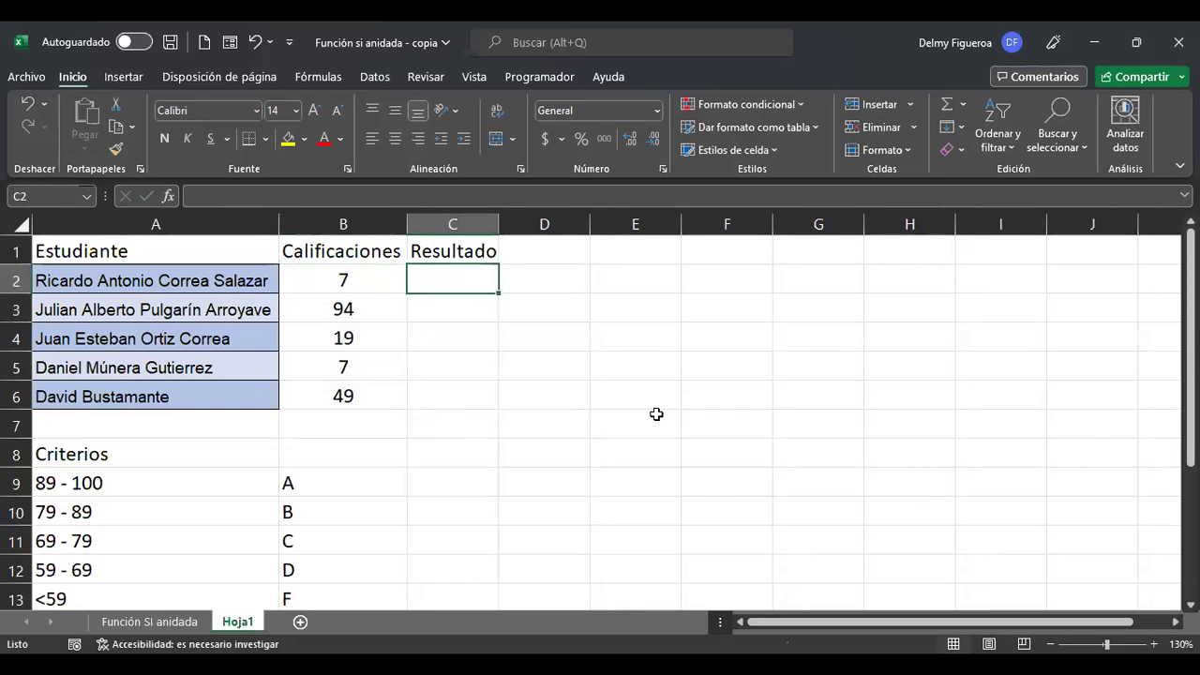
key(Down)
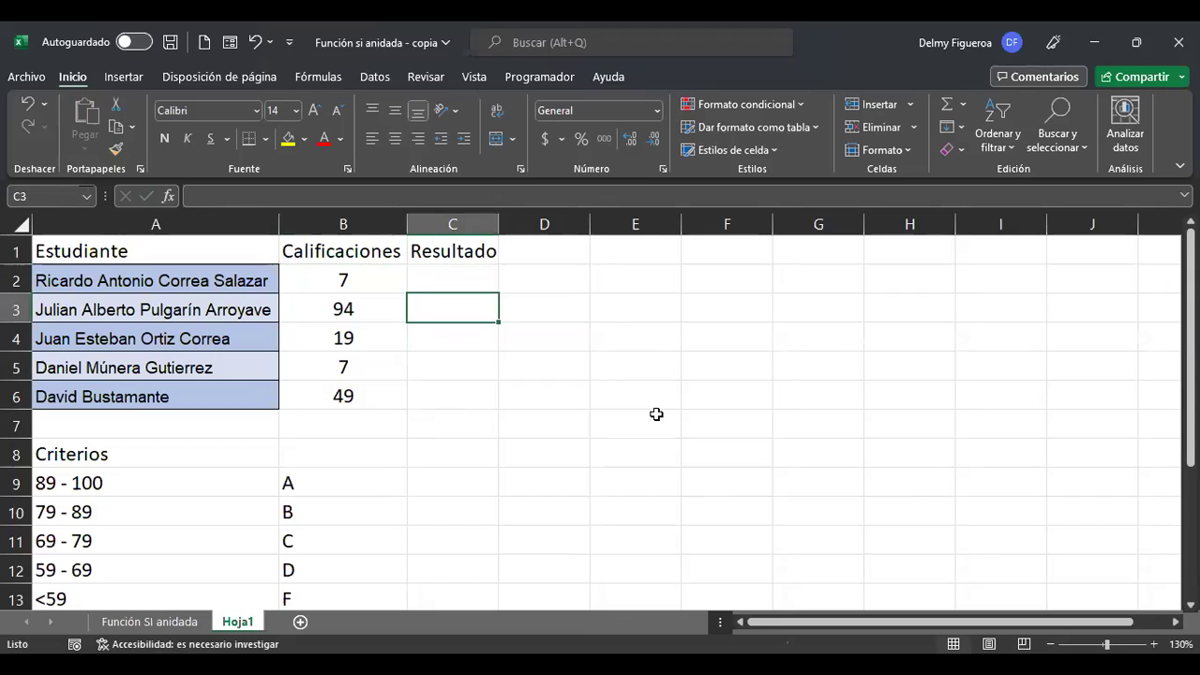
key(Down)
key(Down)
key(Down)
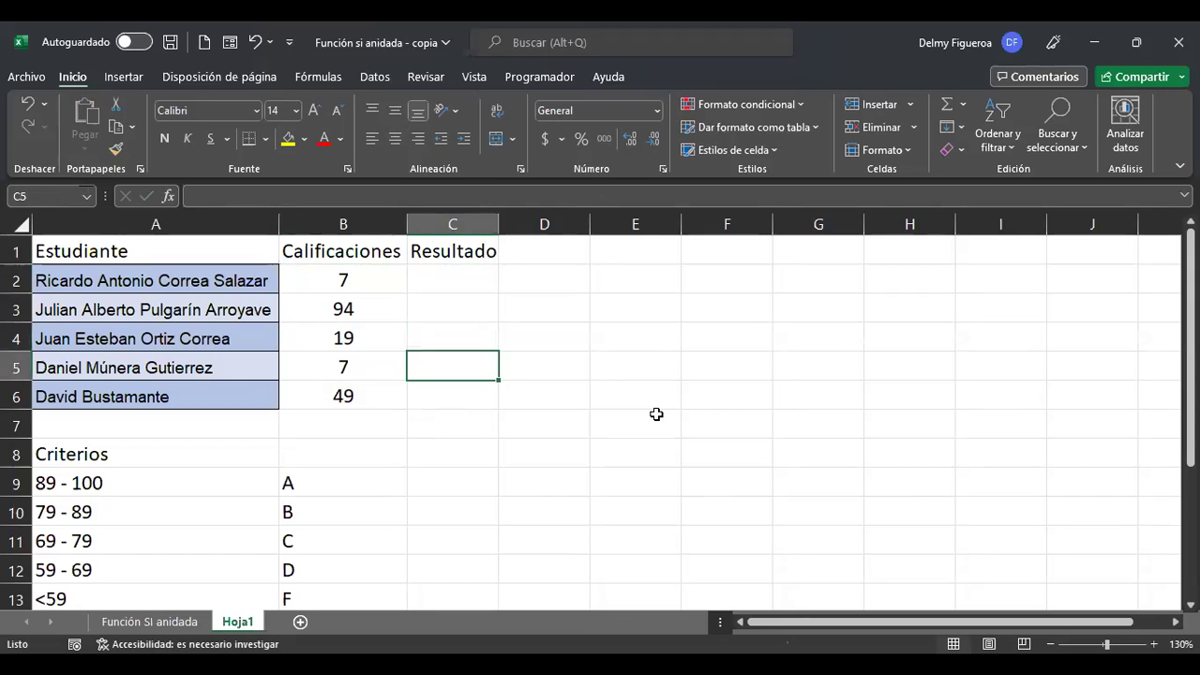
Begin a nested SI formula in C2 that returns "A" when B2>89.
key(Up)
key(Up)
key(Up)
key(Up)
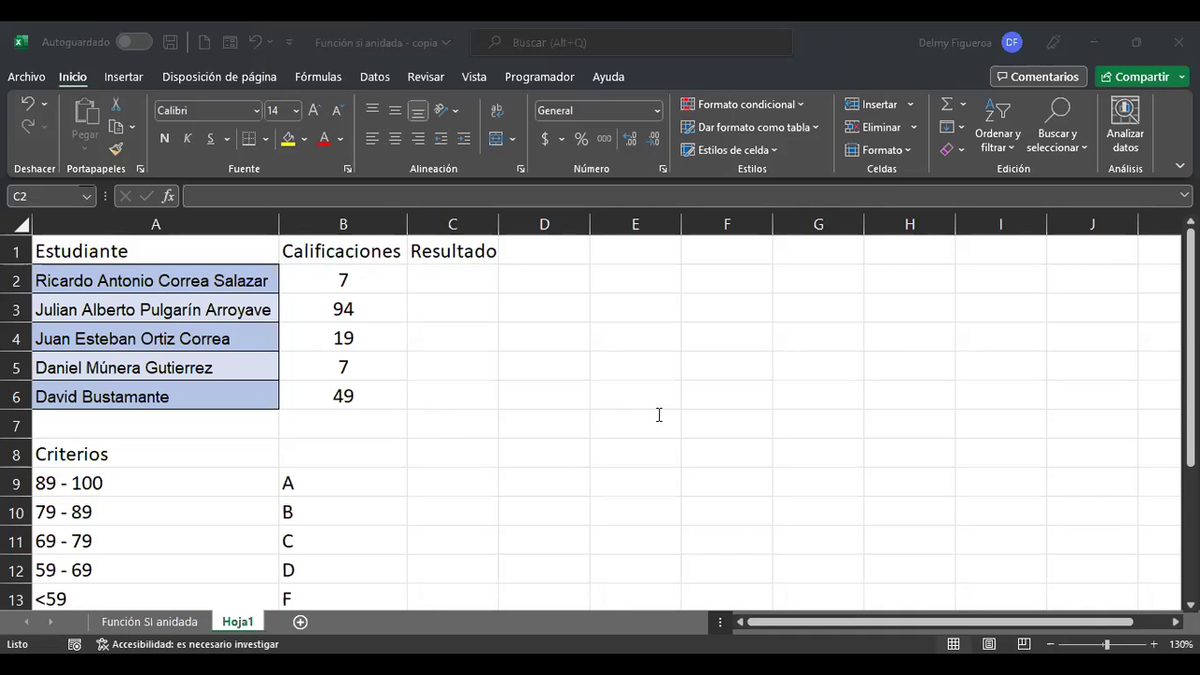
text(+si)
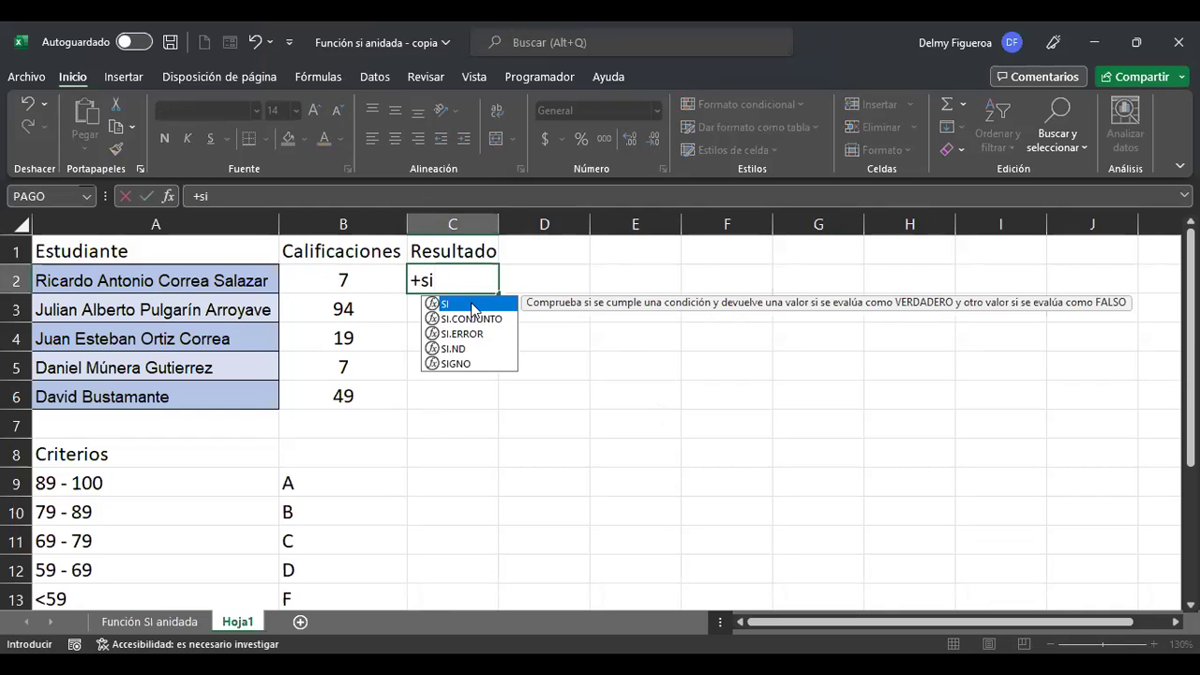
key(Tab)
click(363, 281)
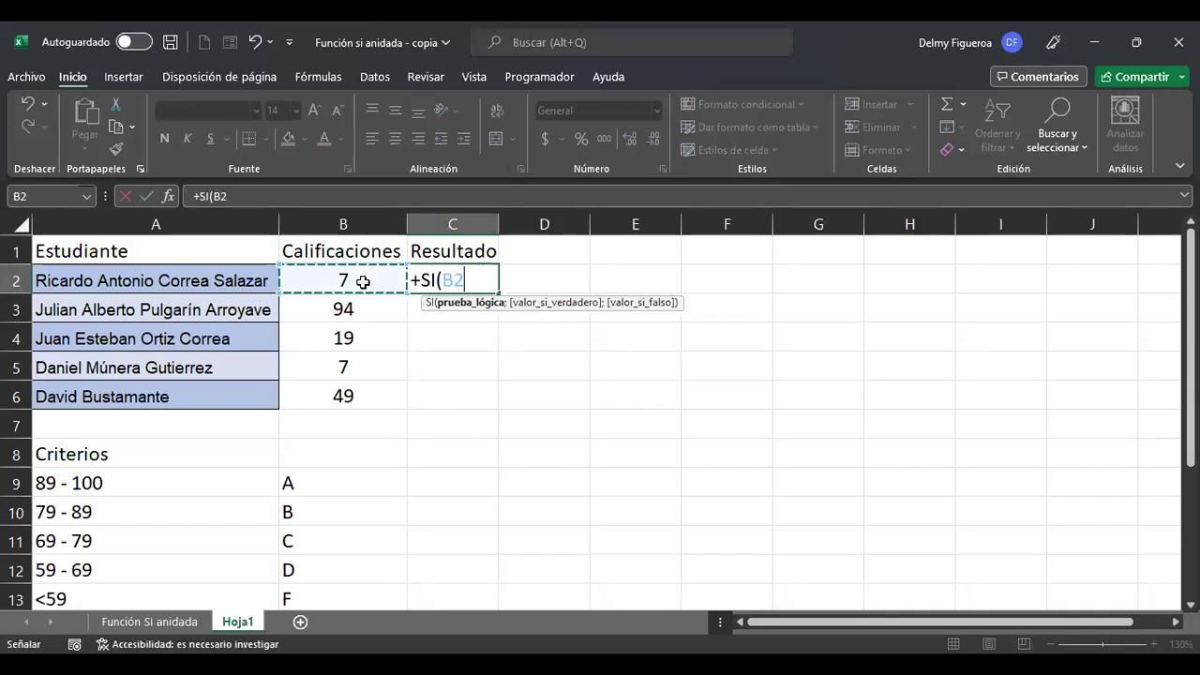
text(>)
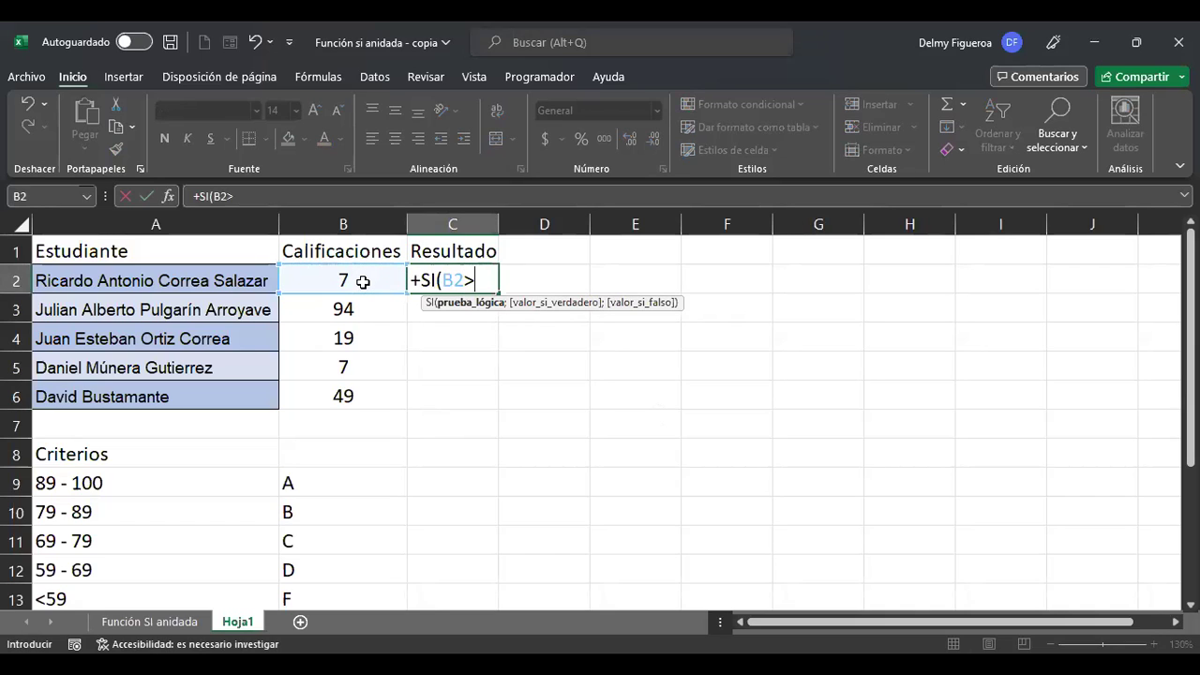
text(89;"A")
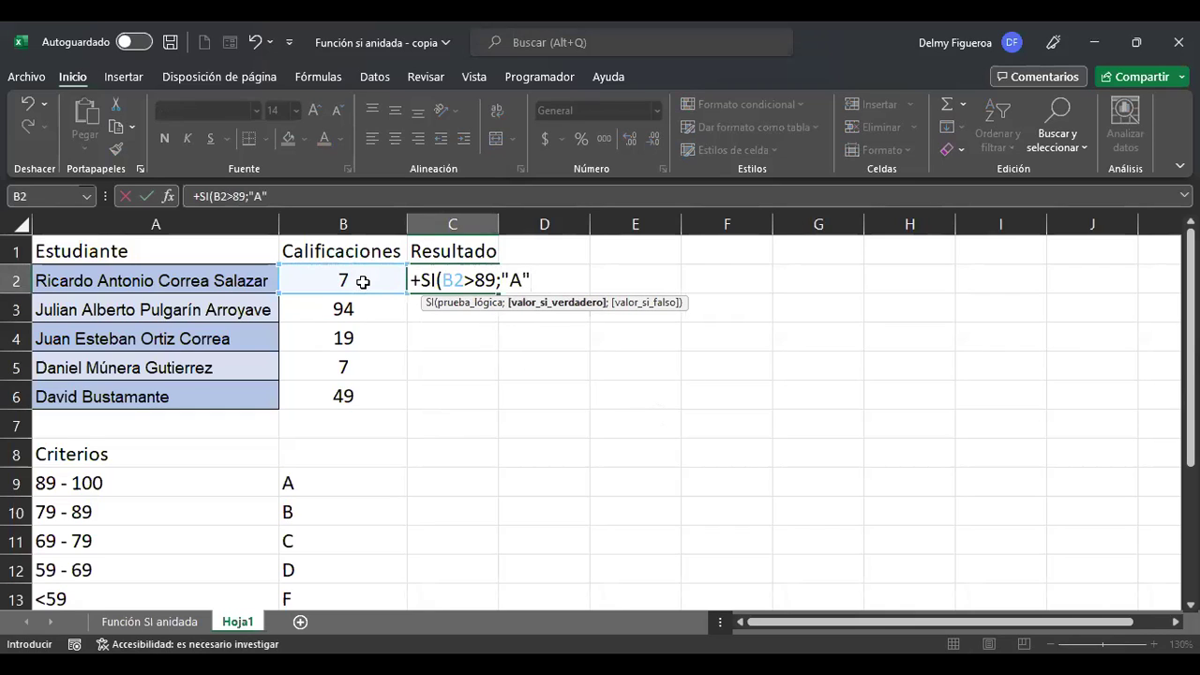
text(;)
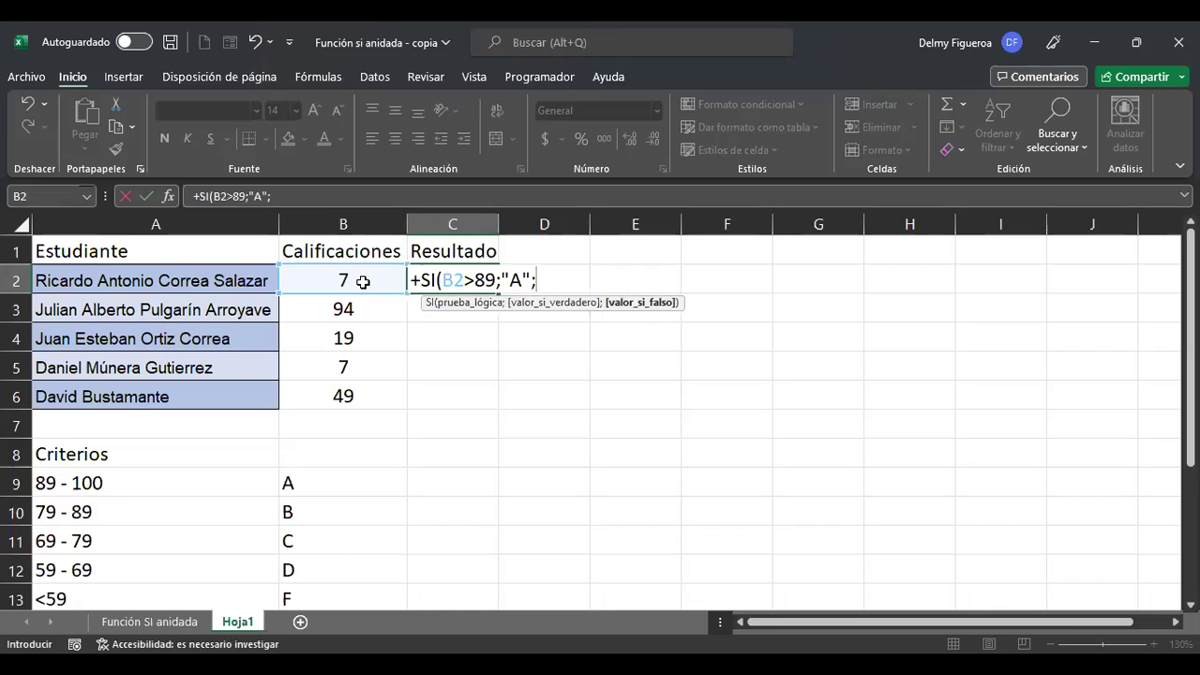
Extend the C2 formula with nested SI conditions returning "B" for b2>79 and "C" for b2>69.
text(si()
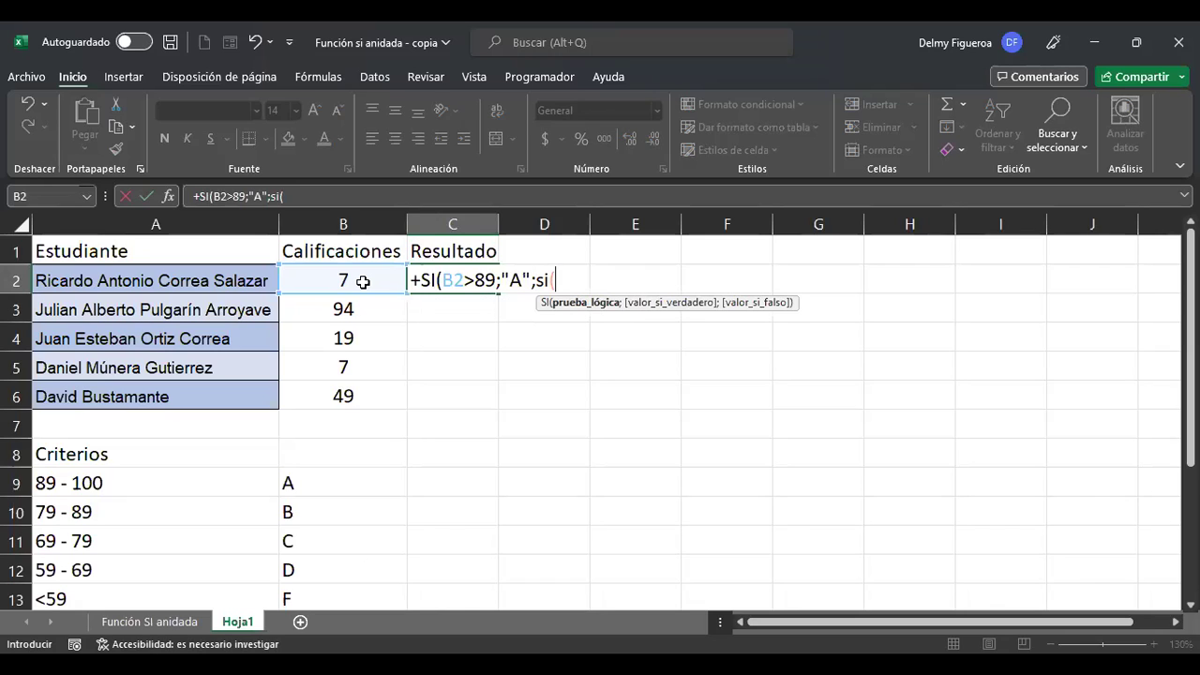
text(b2>79;"B")
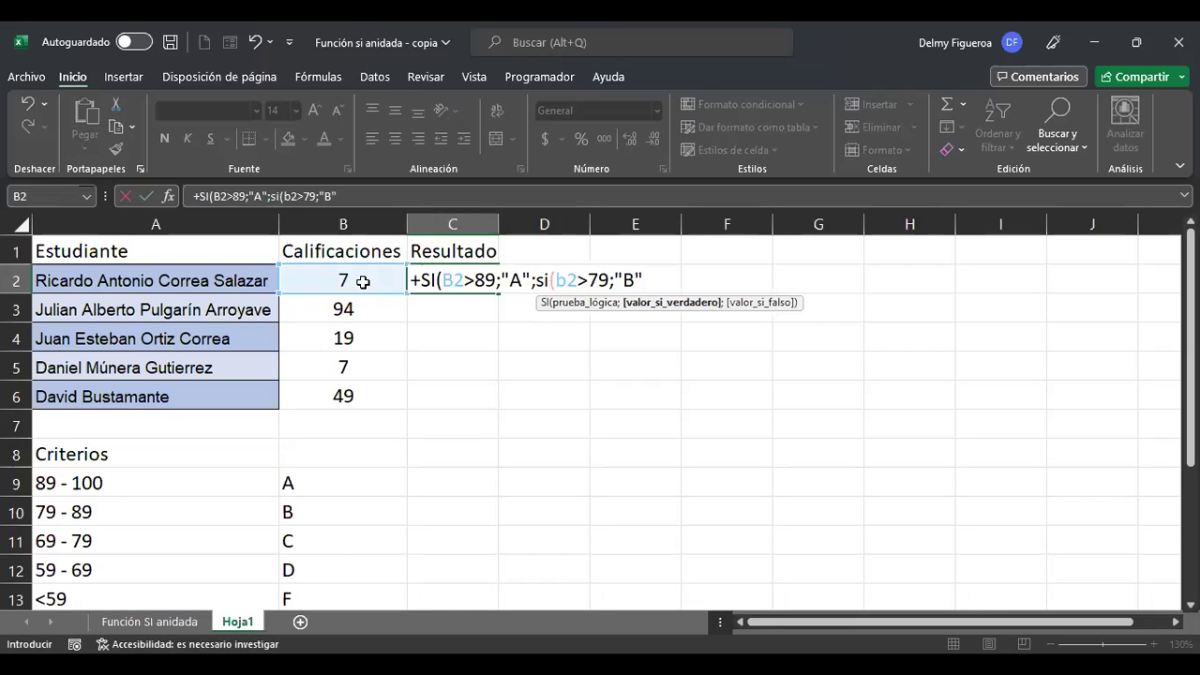
text(;)
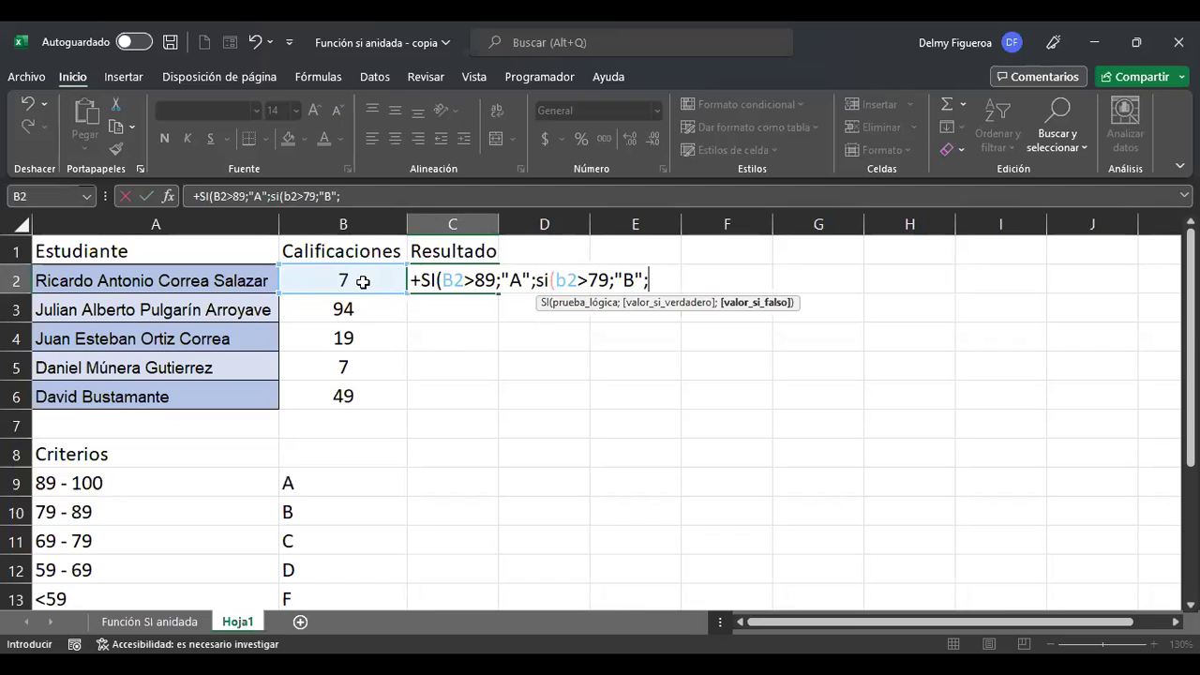
text(si(b2>69)
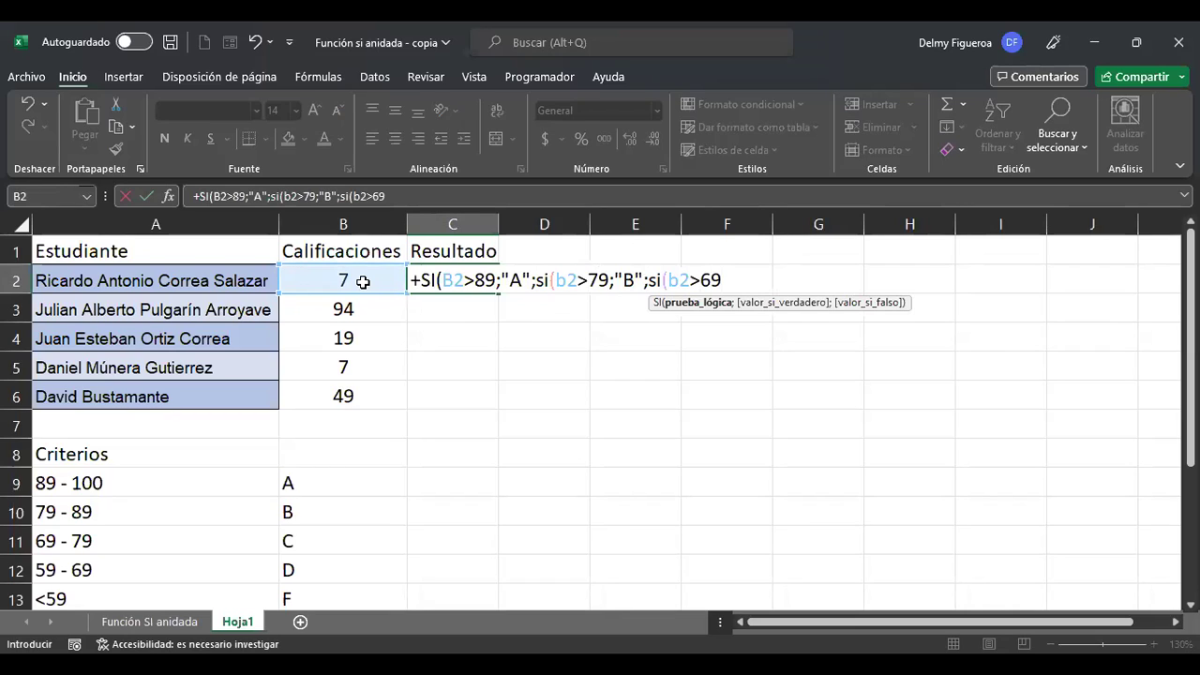
text(;)
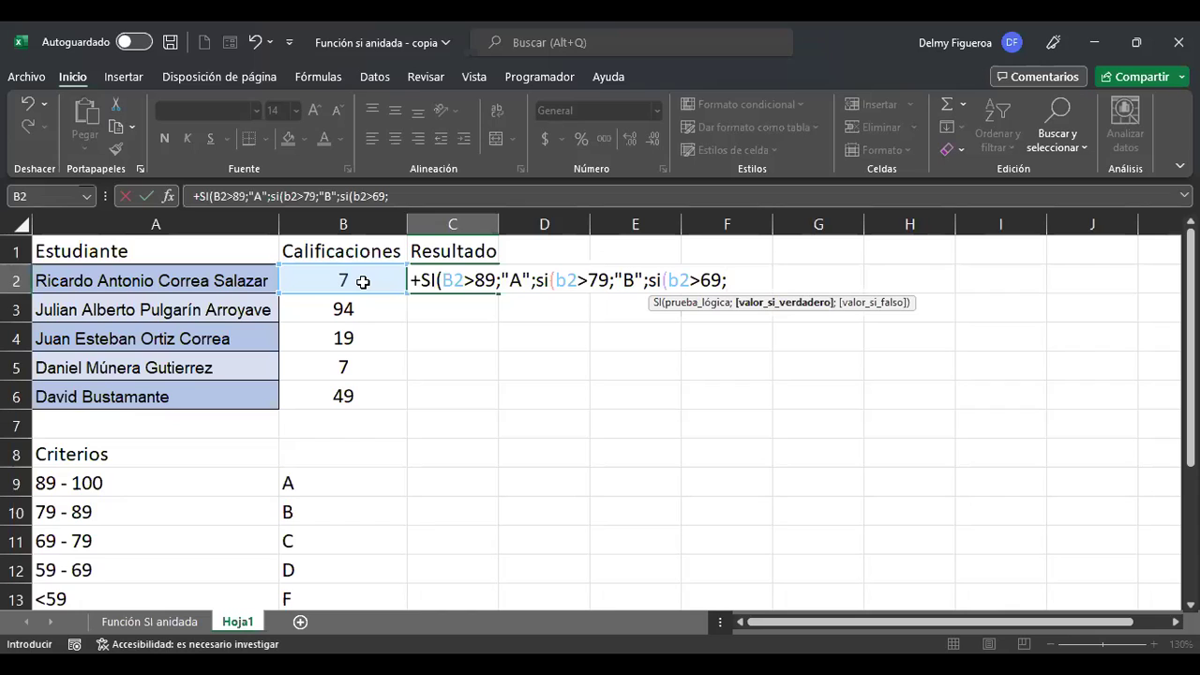
text(C)
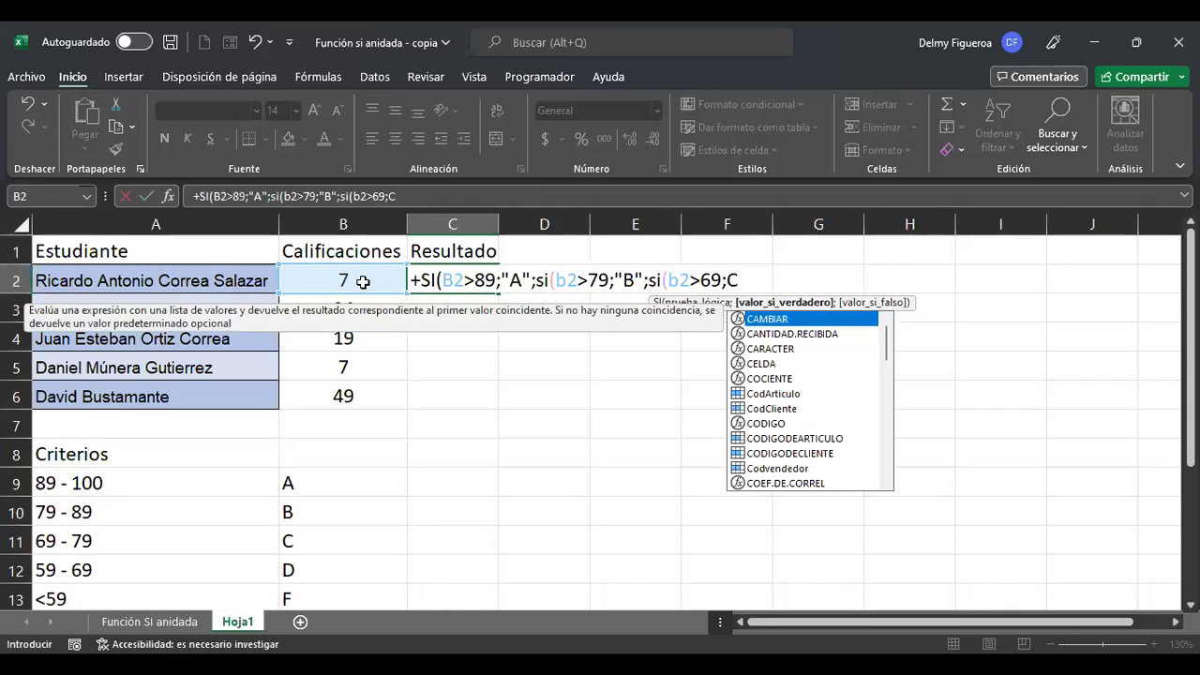
key(BackSpace)
text("C")
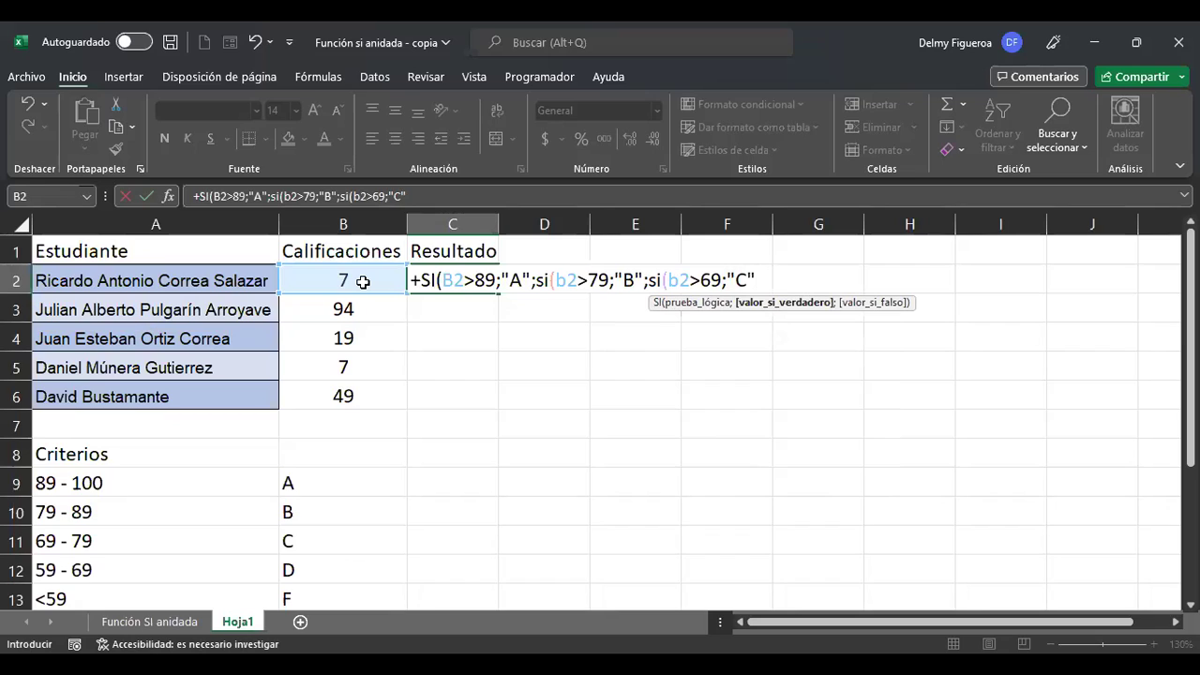
text(;)
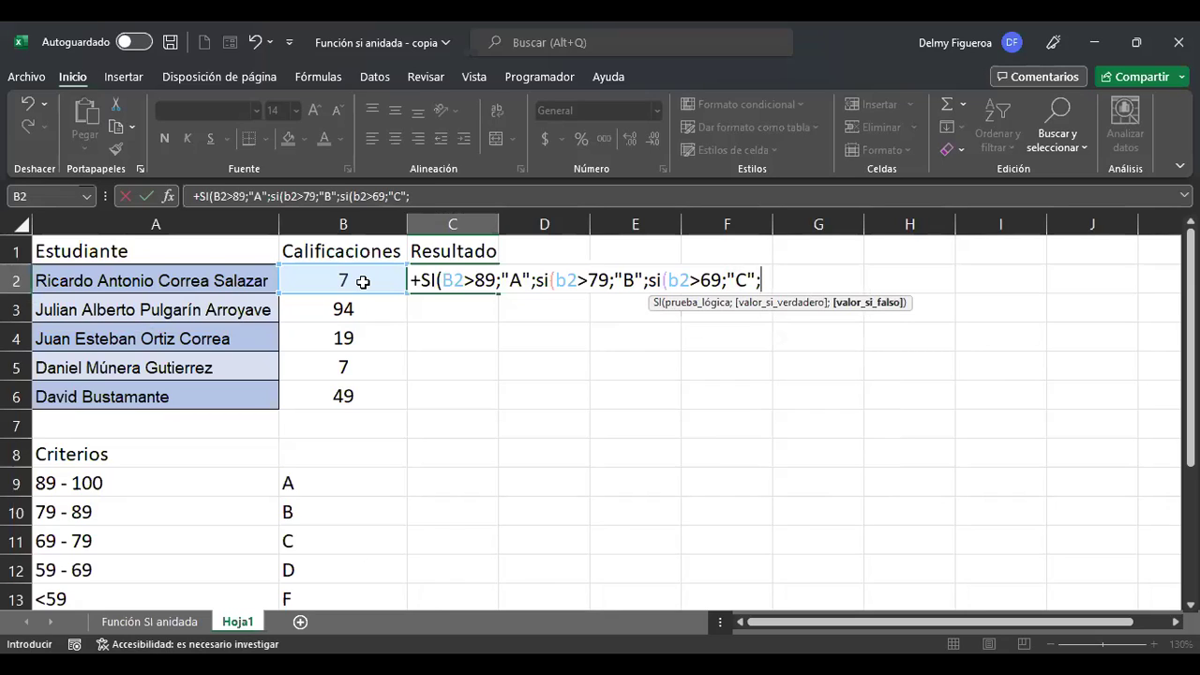
Complete the C2 formula with a nested SI returning "D" for b2>59 and otherwise "F", closing all parentheses.
text(si()
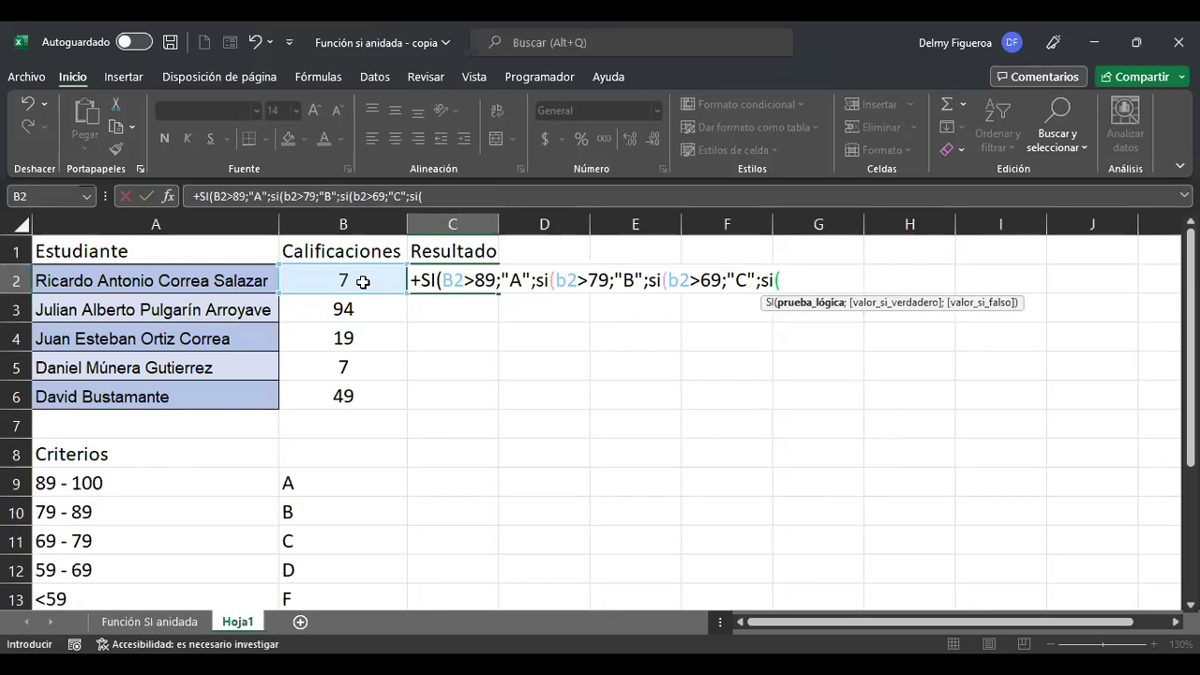
text(b2>59;)
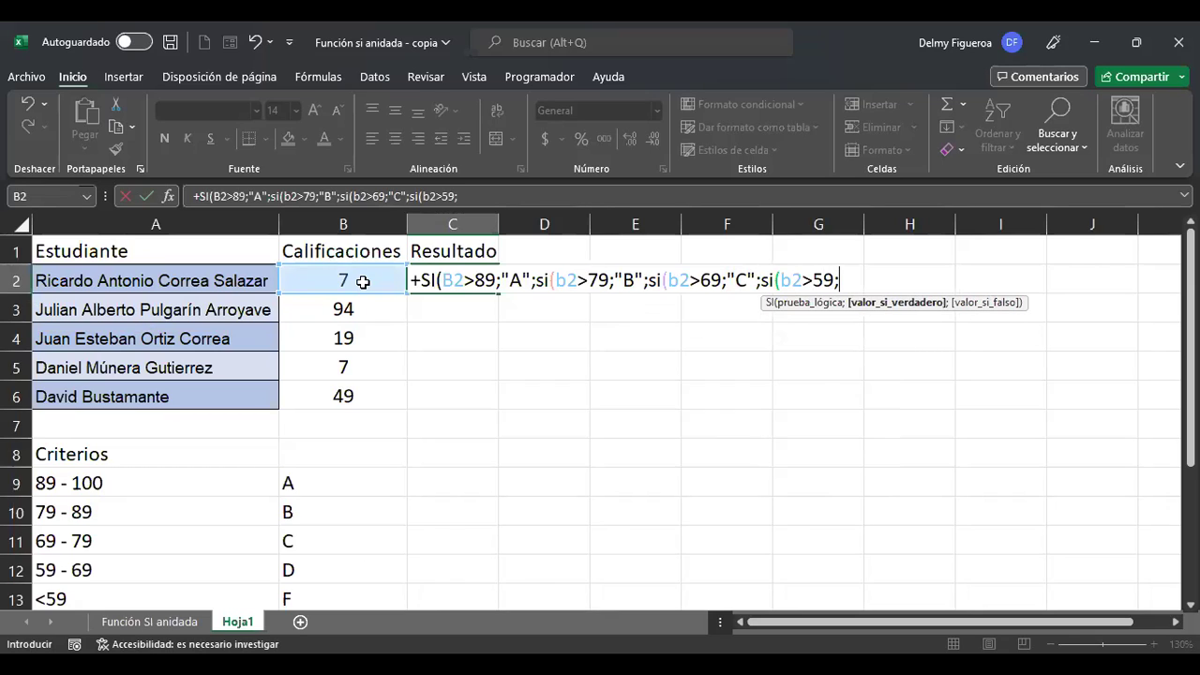
text("D")
text(;)
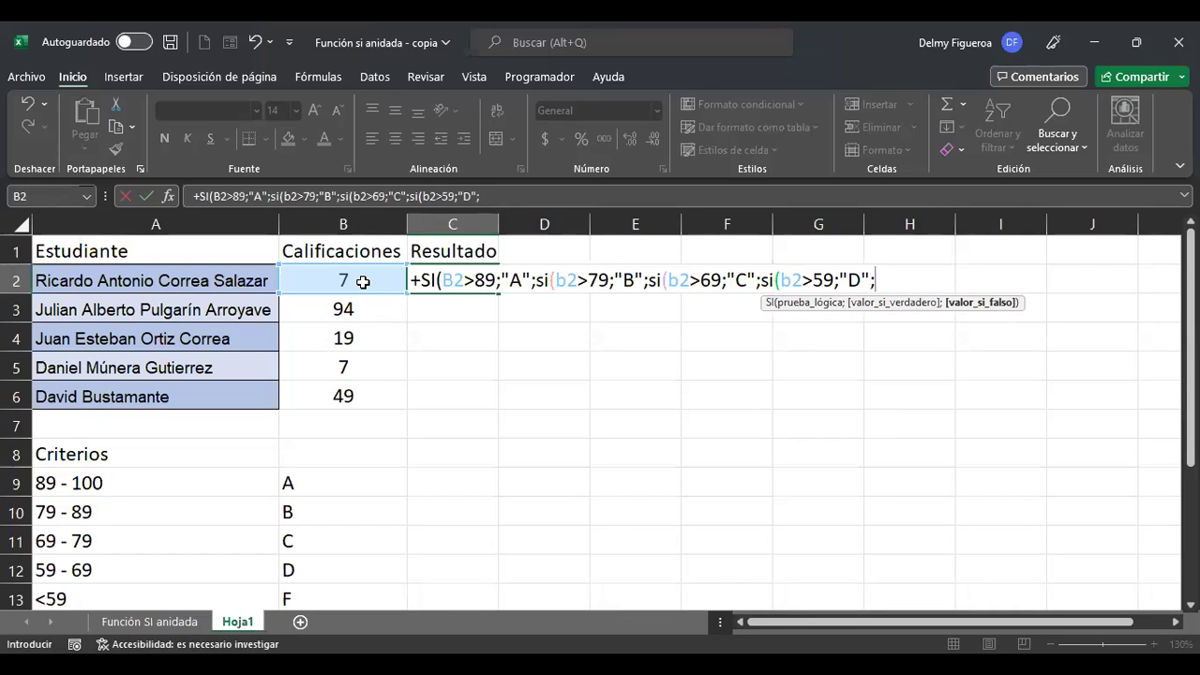
text("F"))))
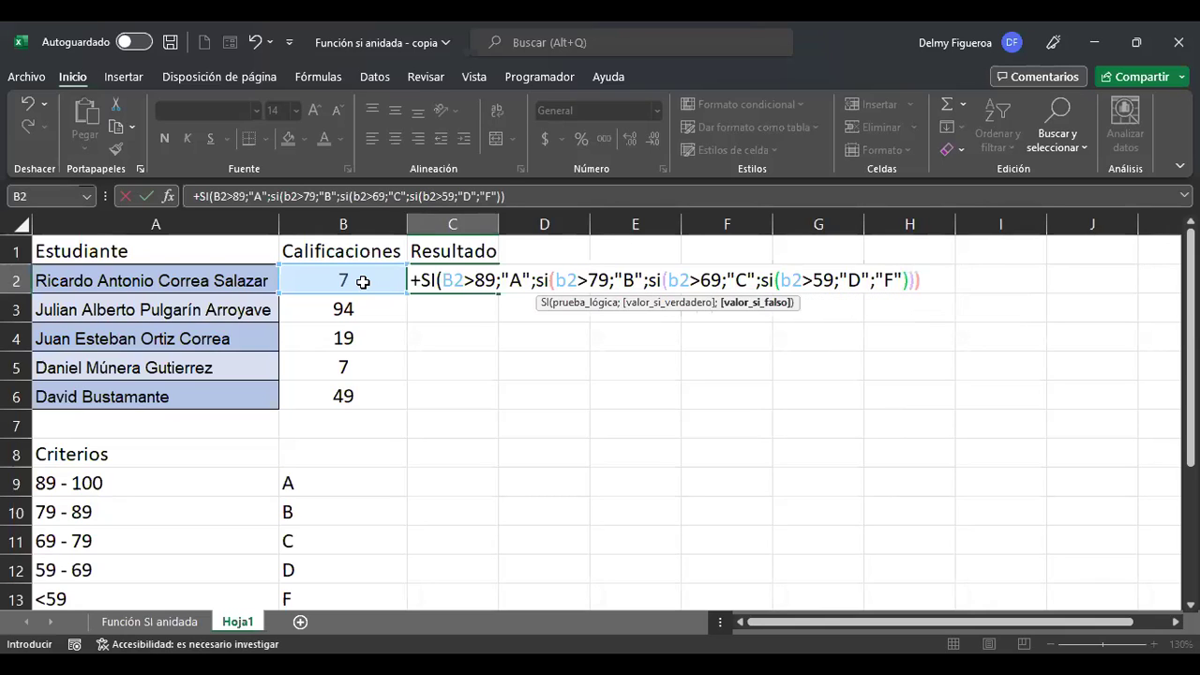
text())
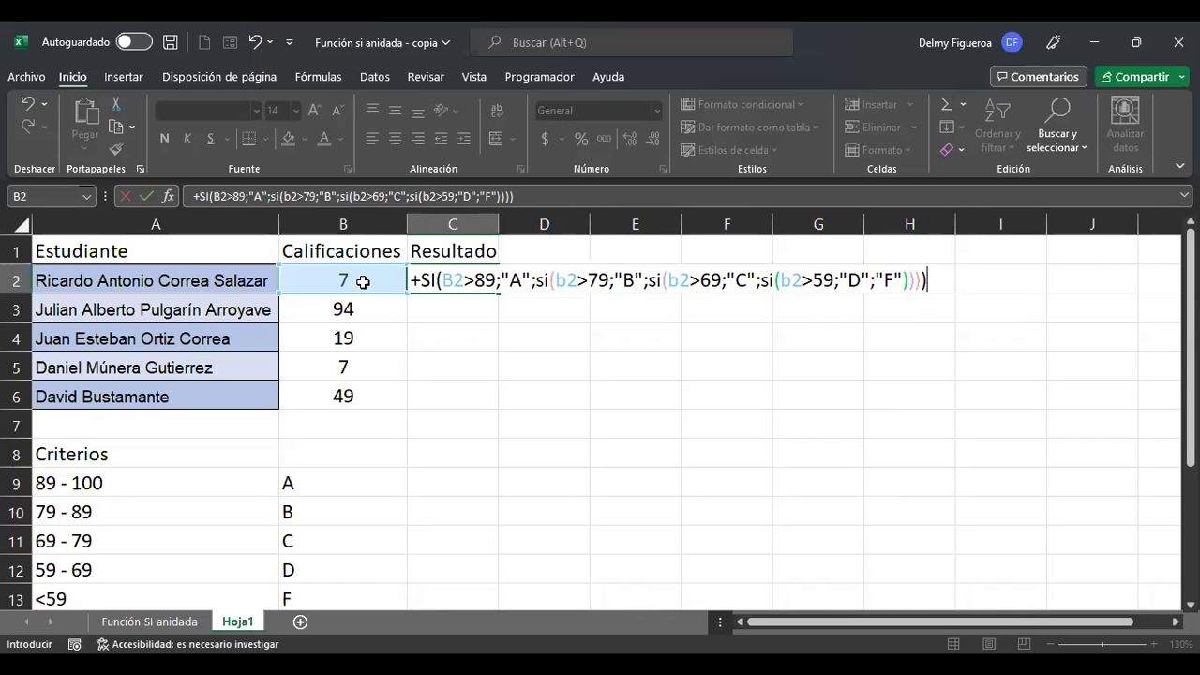
key(Return)
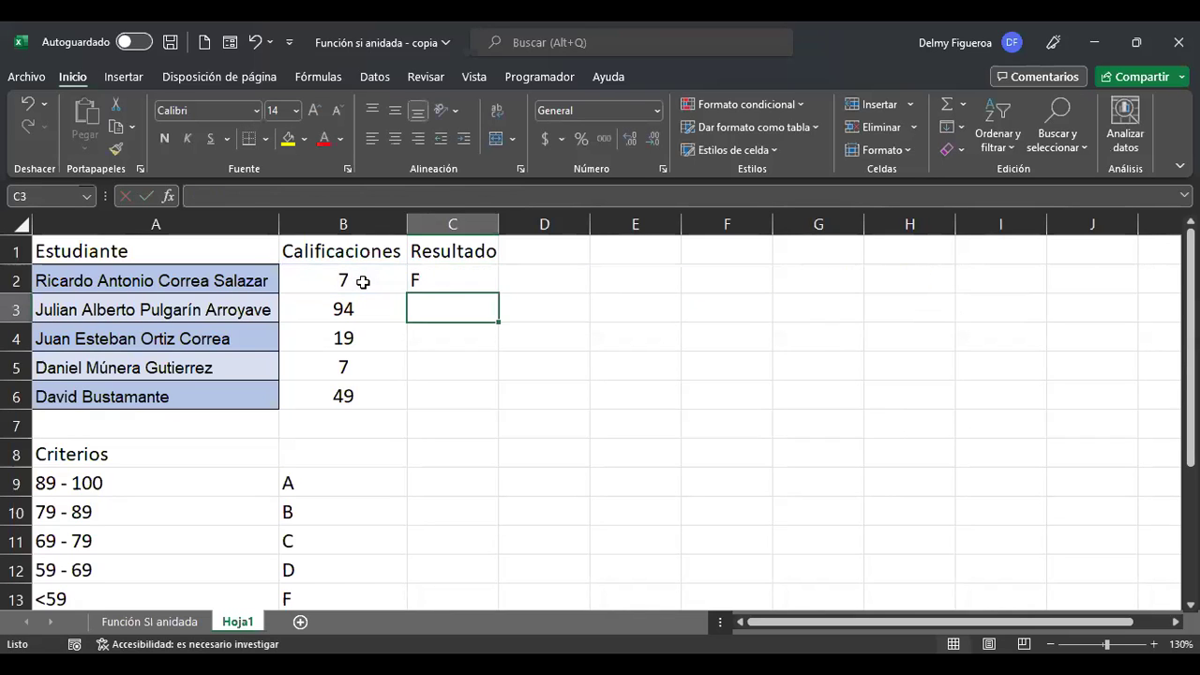
Copy the letter-grade formula from C2 to the remaining students in C3:C6.
key(Up)
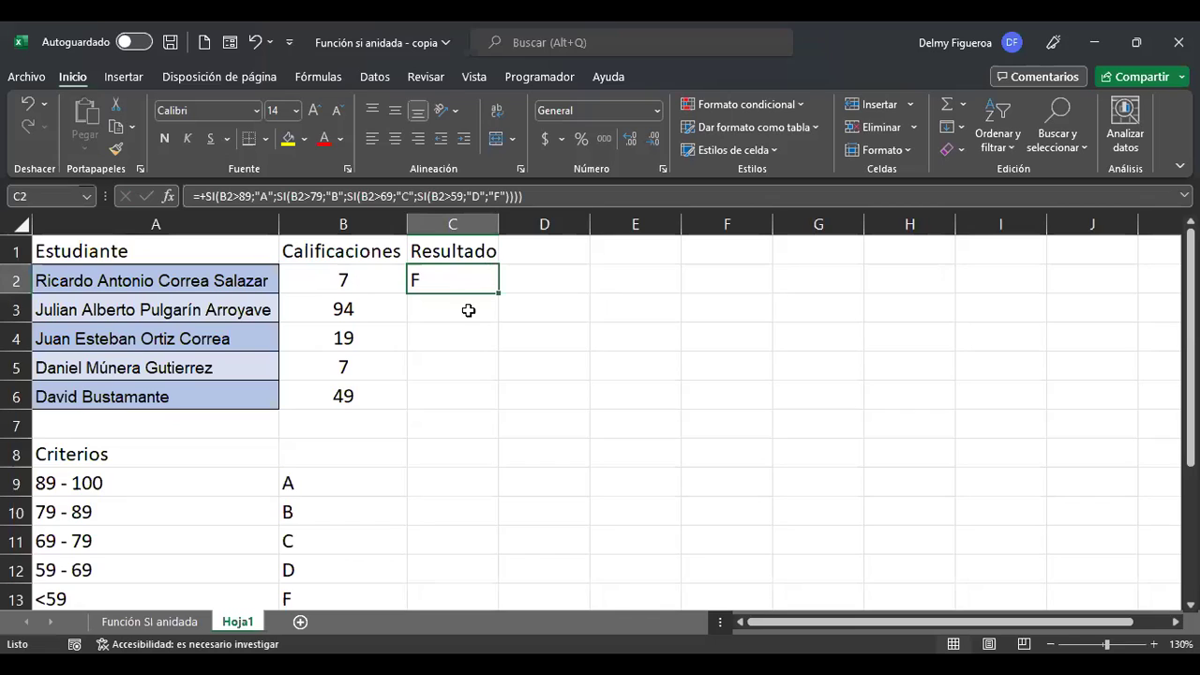
drag(497, 293, 499, 401)
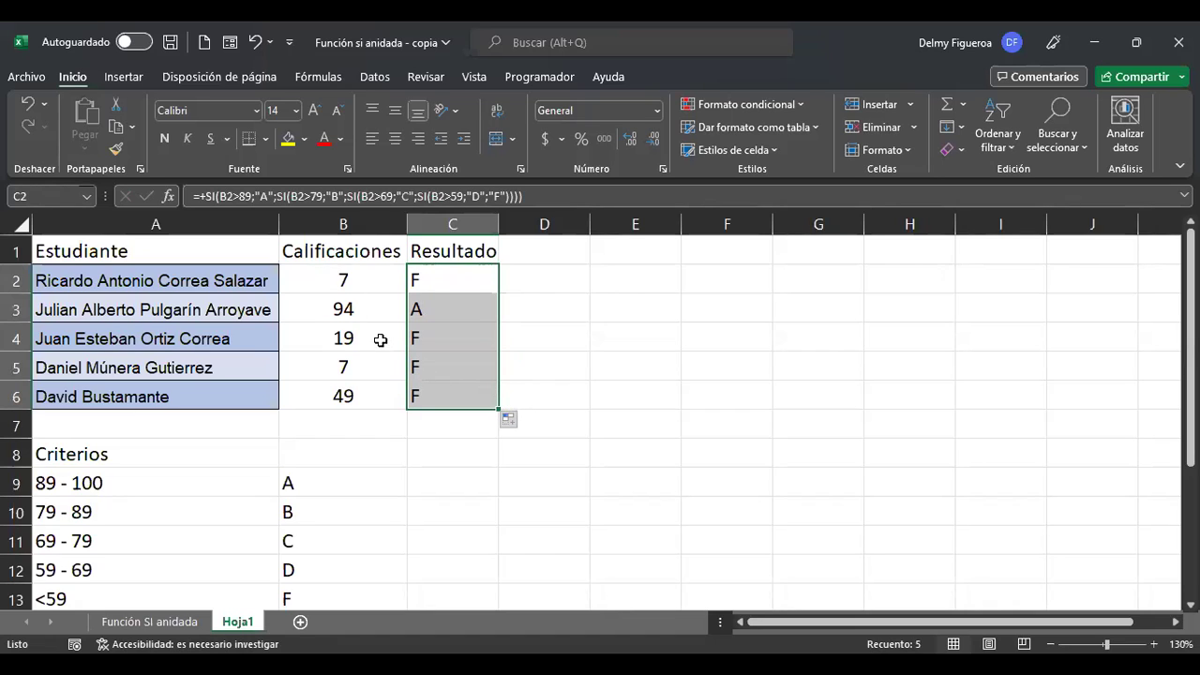
Set the third student's score in B4 to 73 and compare the result with the 69 - 79 criterion.
click(359, 334)
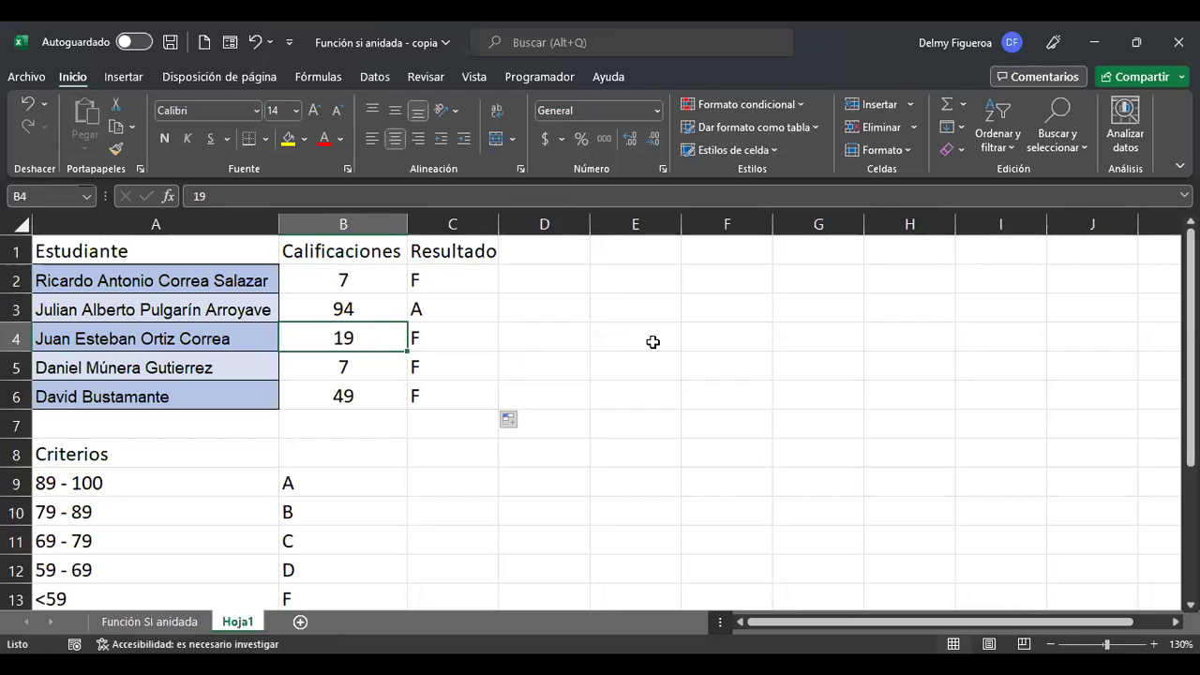
text(73)
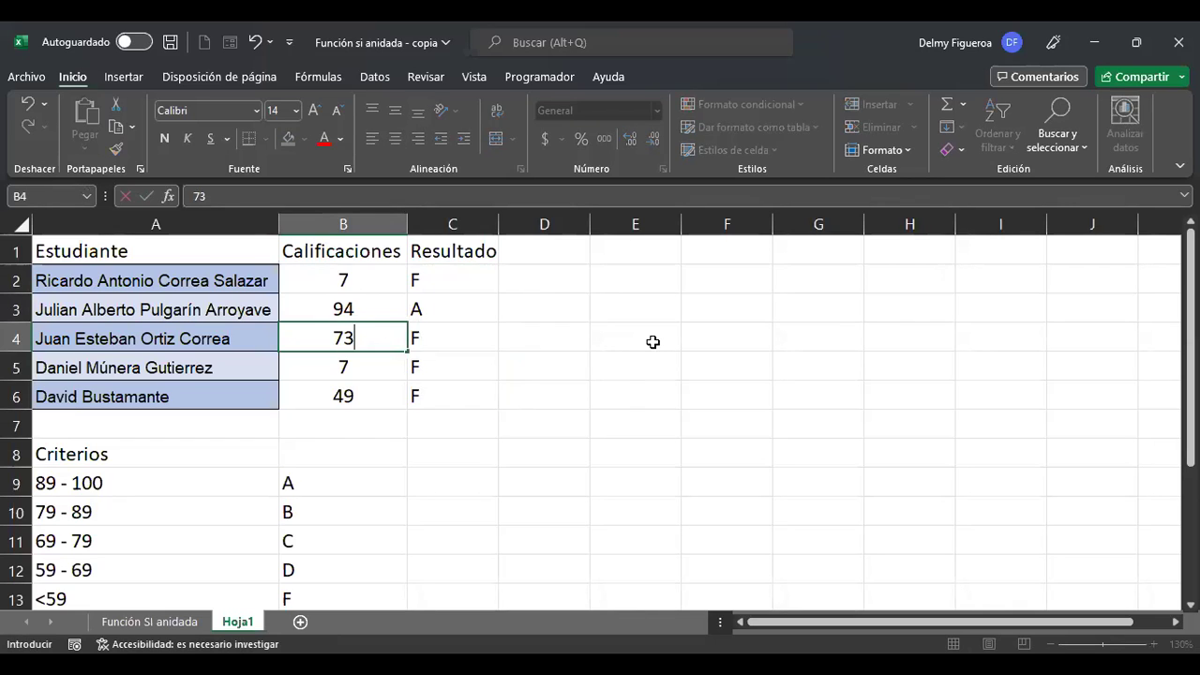
key(Return)
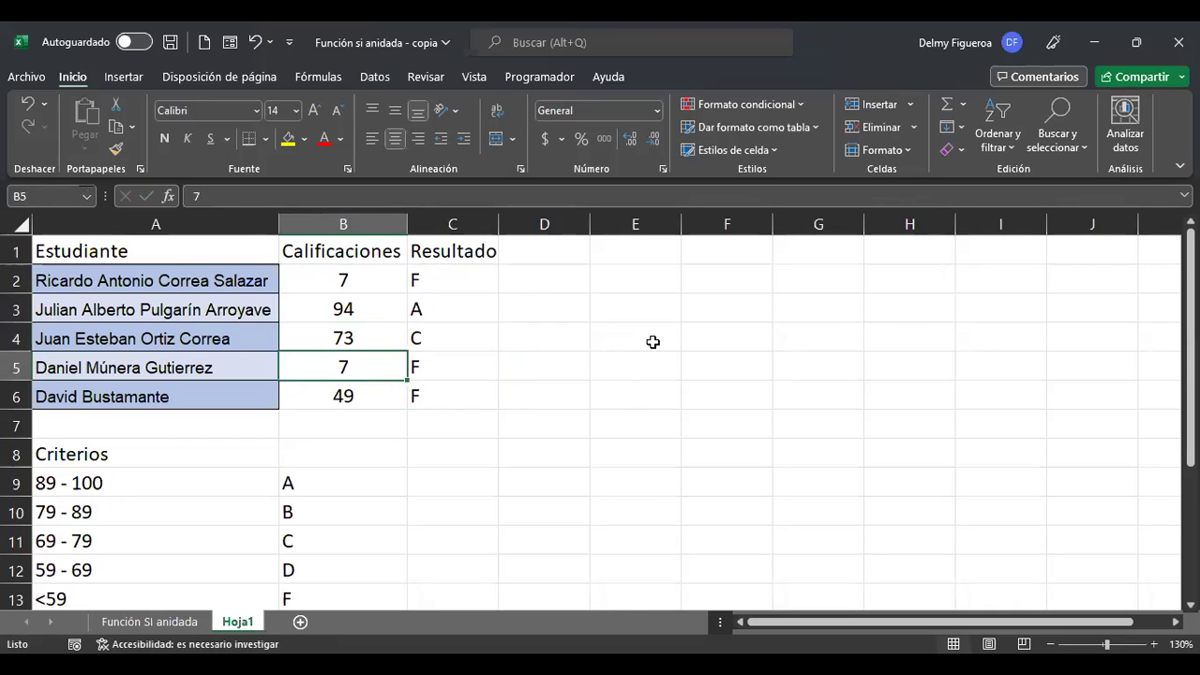
click(185, 544)
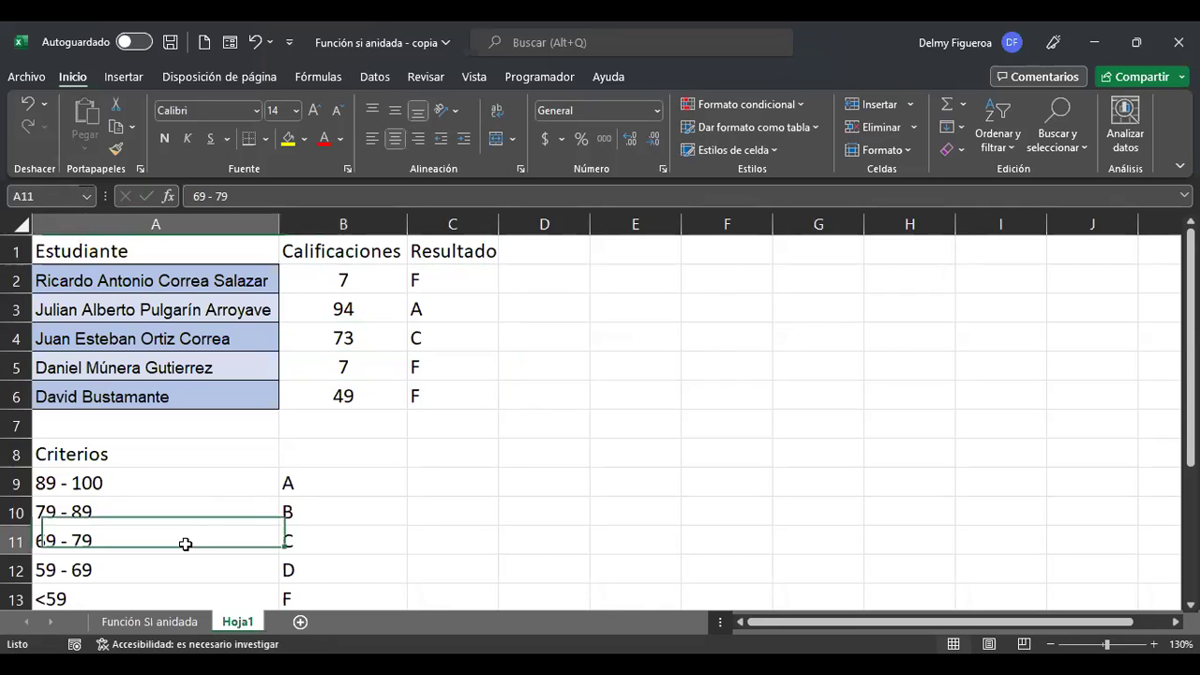
click(418, 342)
click(372, 371)
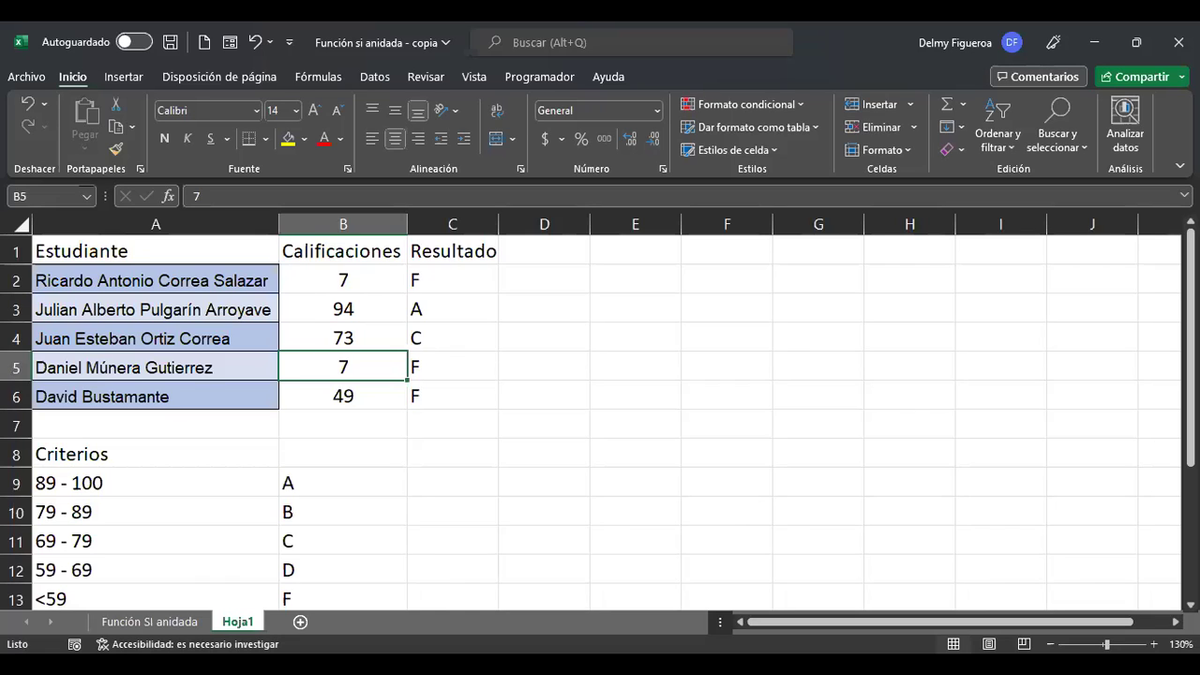
Change the first comparison in the C2 formula to B2<89.
key(Up)
key(Right)
key(Up)
key(Up)
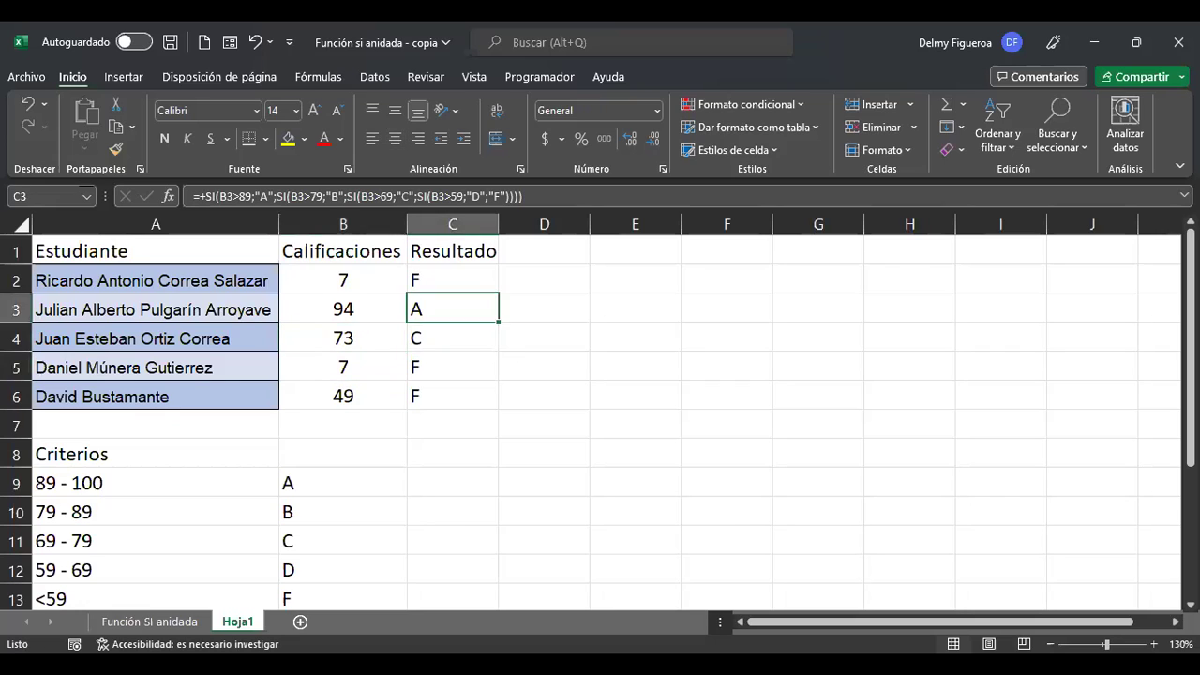
key(F2)
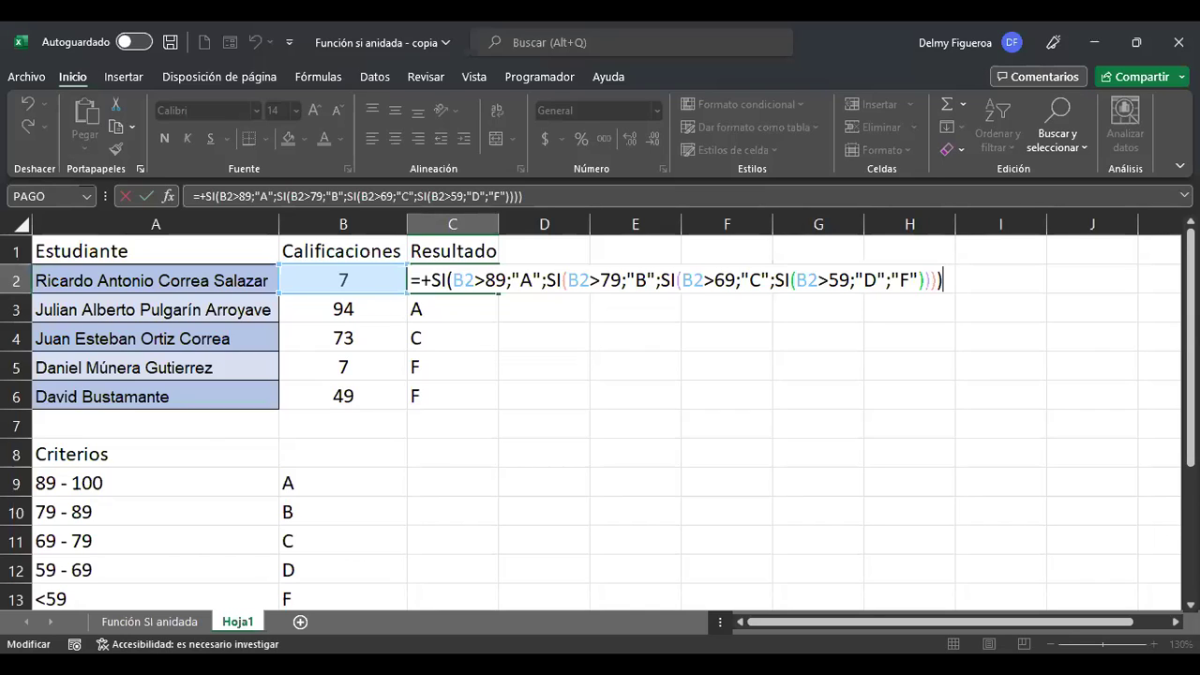
click(488, 279)
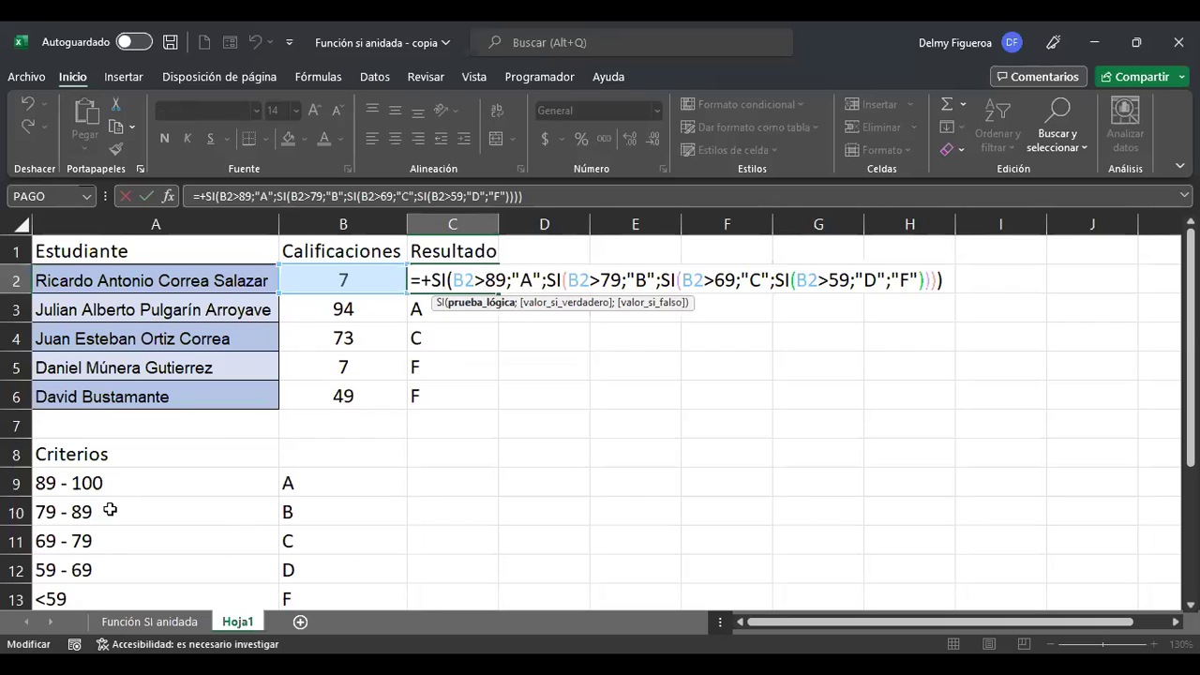
key(BackSpace)
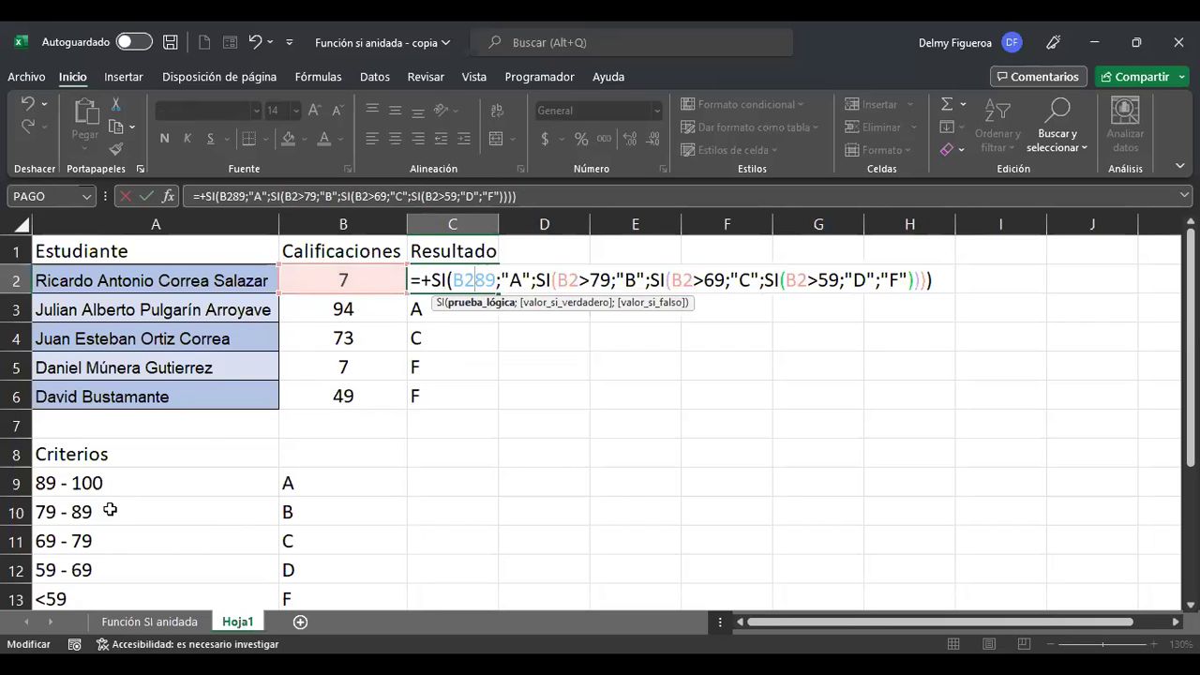
text(>)
key(BackSpace)
text(<)
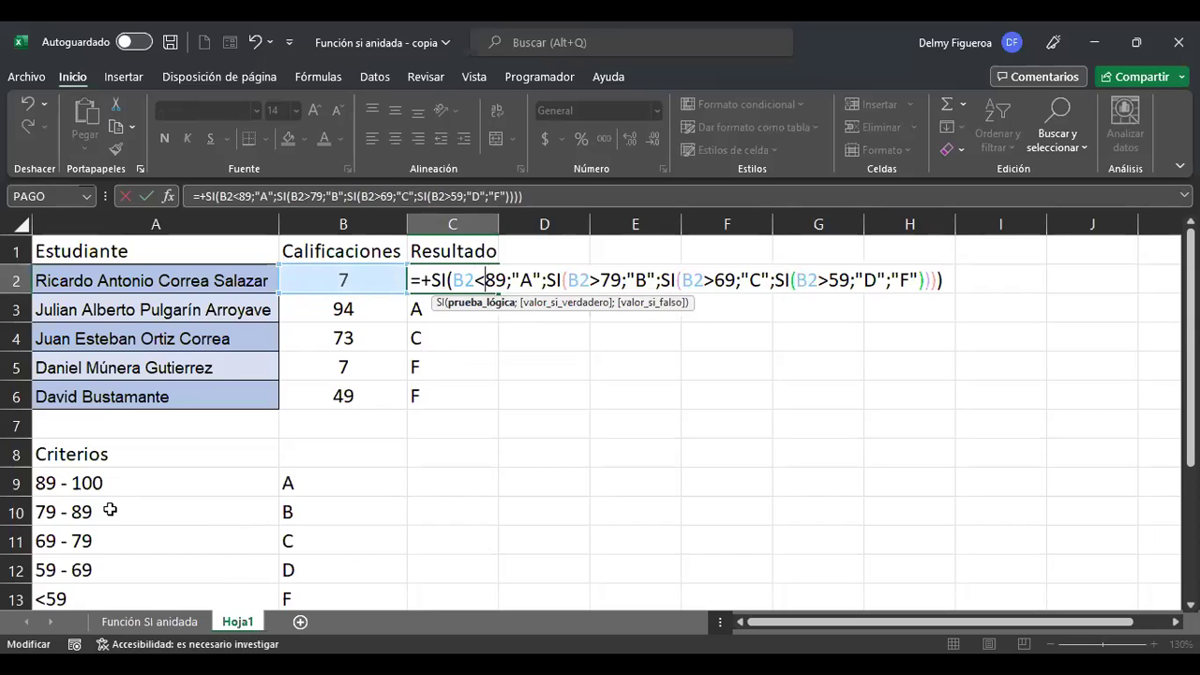
Replace the result of the first condition, B2<89, in the C2 formula with "B".
key(Right)
key(Right)
key(Right)
key(Right)
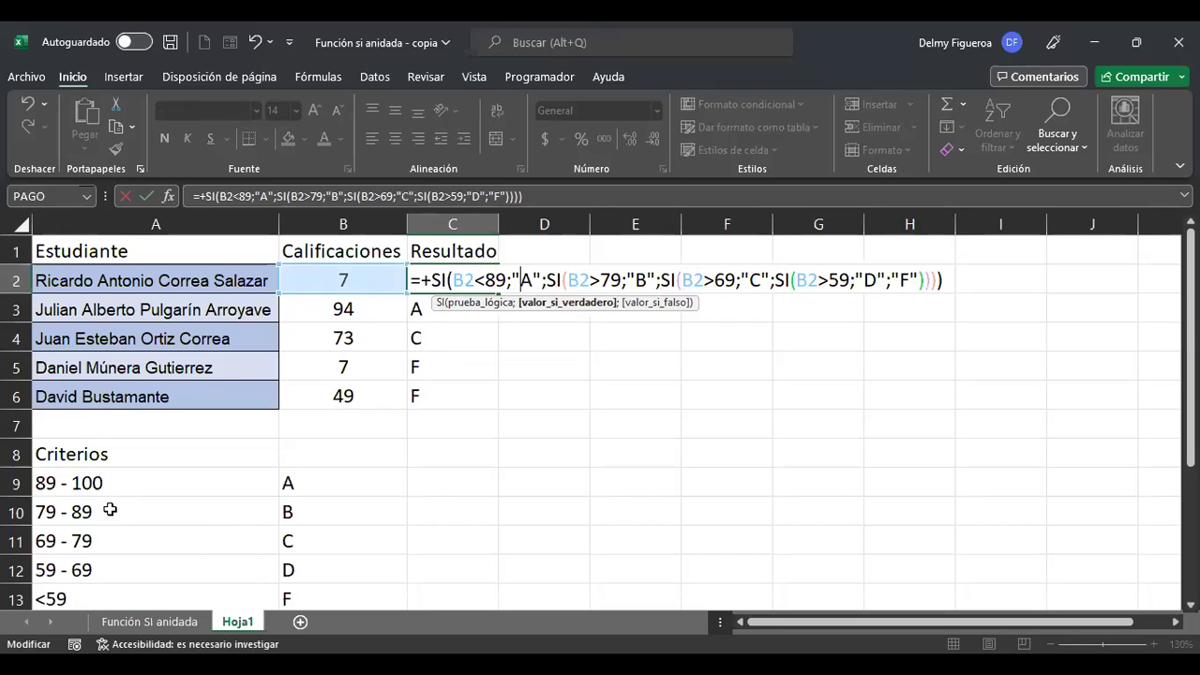
key(Delete)
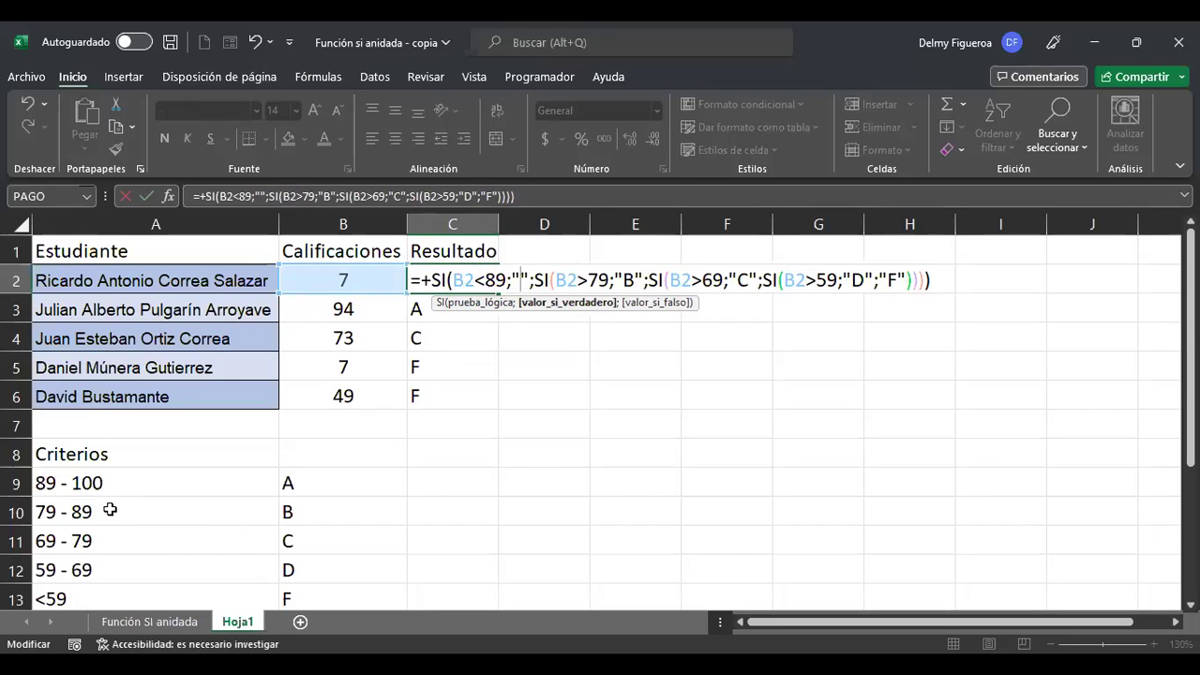
text(B)
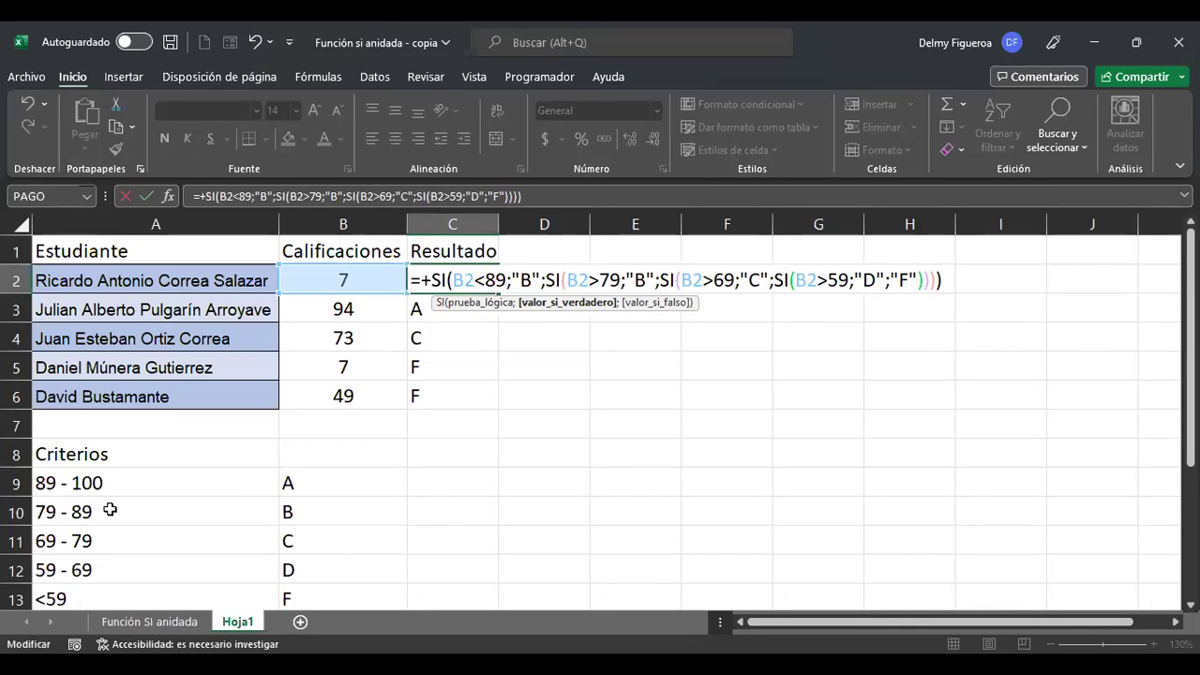
Change the second nested SI in the C2 formula to test B2<79 and return "C".
key(Right)
key(Right)
key(Right)
key(Right)
key(Right)
key(Right)
key(Right)
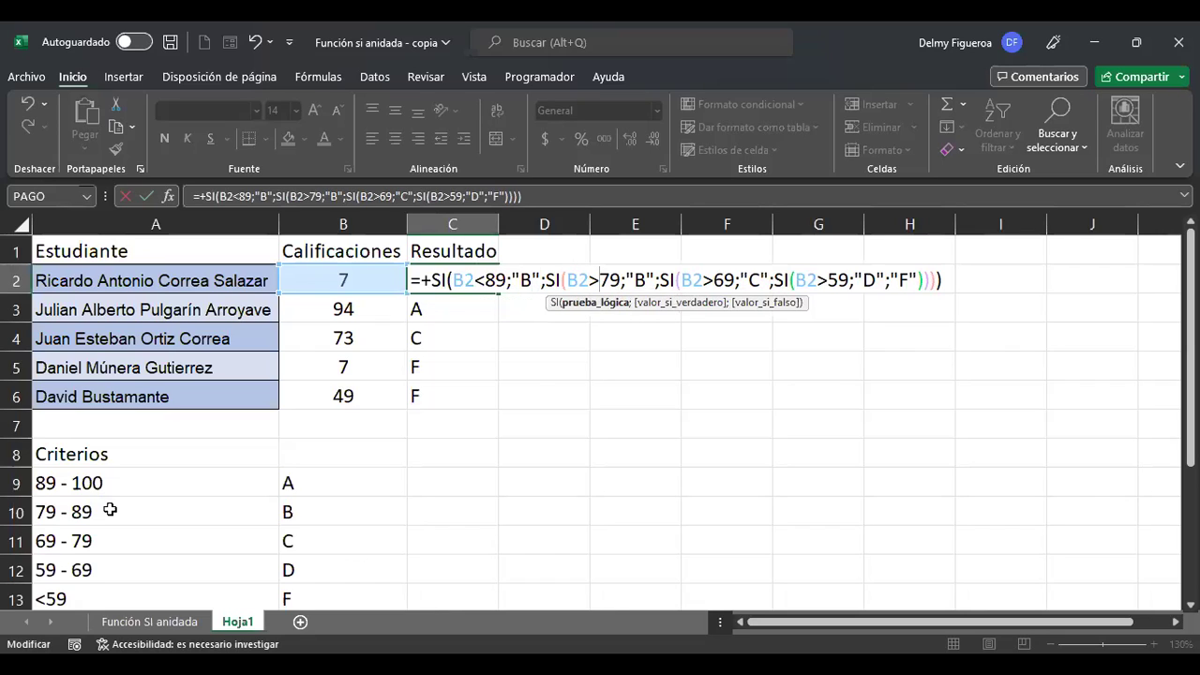
key(BackSpace)
text(<)
key(Right)
key(Right)
key(Right)
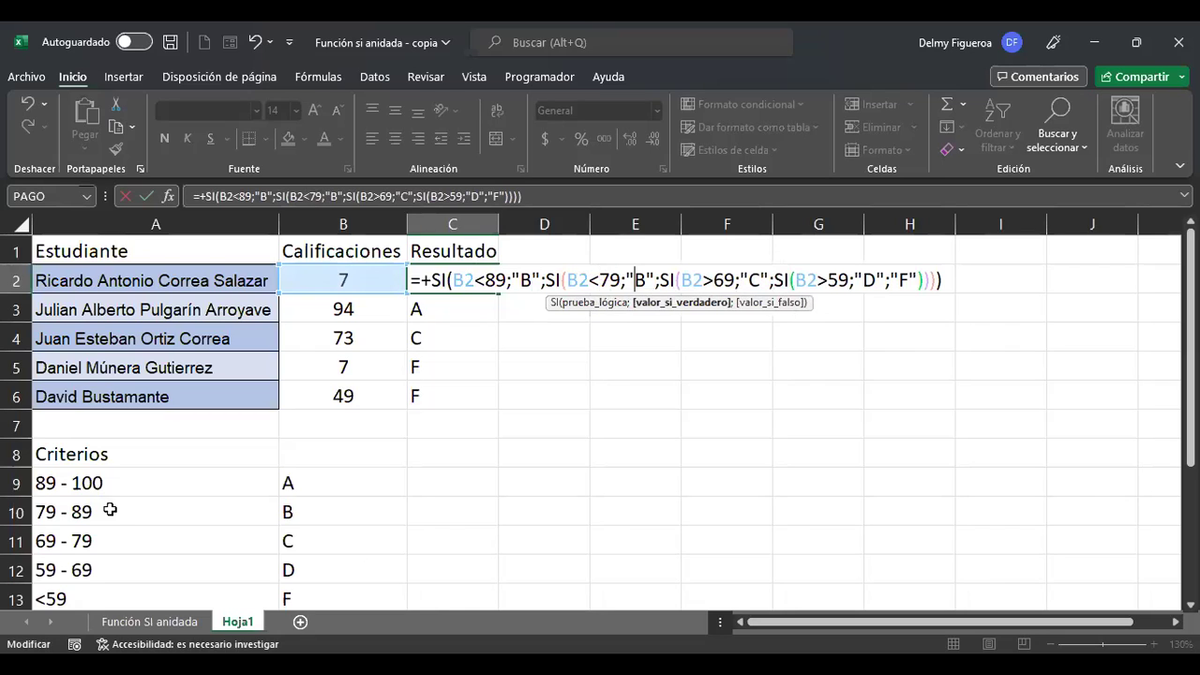
key(Delete)
text(C)
Change the third nested SI in the C2 formula to test B2<69 and return "D".
key(Right)
key(Right)
key(Right)
key(Right)
key(Right)
key(Right)
key(Right)
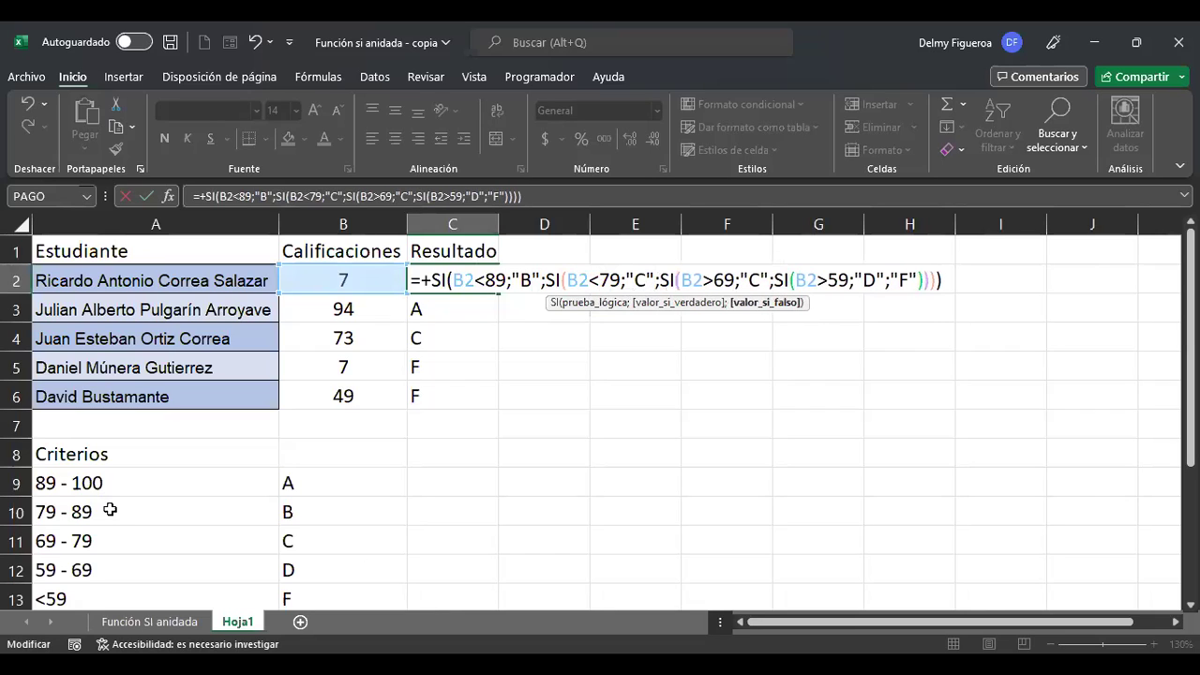
key(Delete)
text(<)
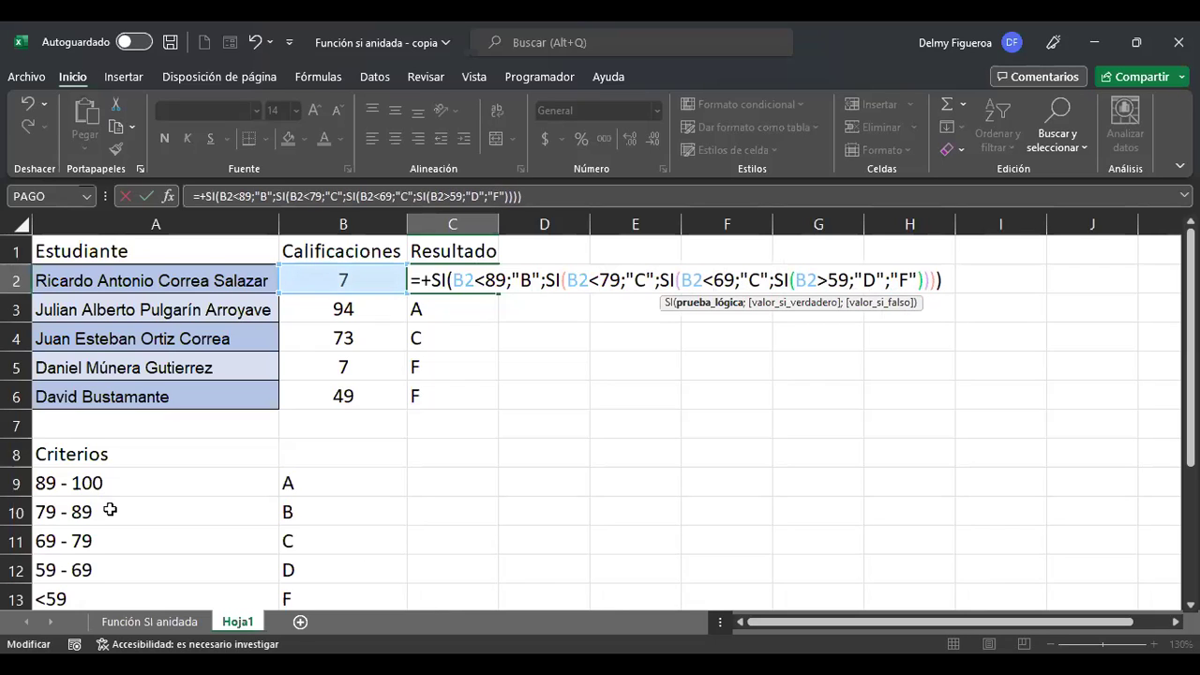
key(Right)
key(Right)
key(Delete)
text(D)
Change the last nested SI in the C2 formula to test B2<59 and return "F" when true.
key(Right)
key(Right)
key(Right)
key(Right)
key(Right)
key(Right)
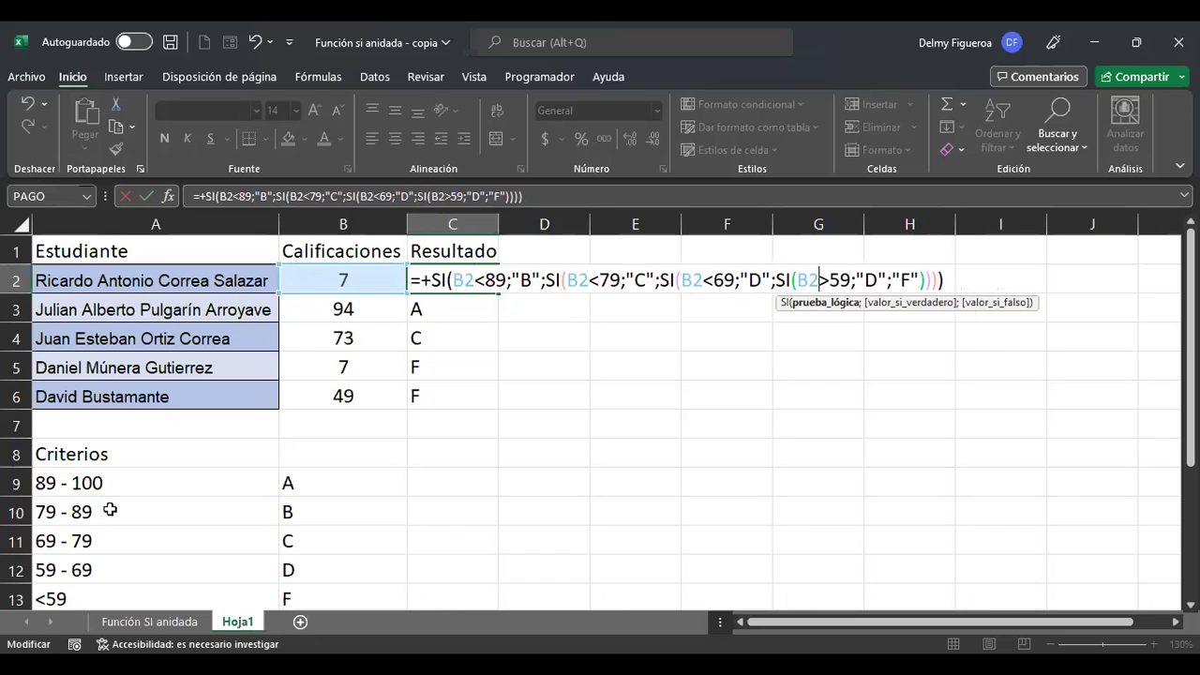
key(Delete)
text(<)
key(Right)
key(Right)
key(Right)
key(Right)
key(Delete)
text(f)
key(BackSpace)
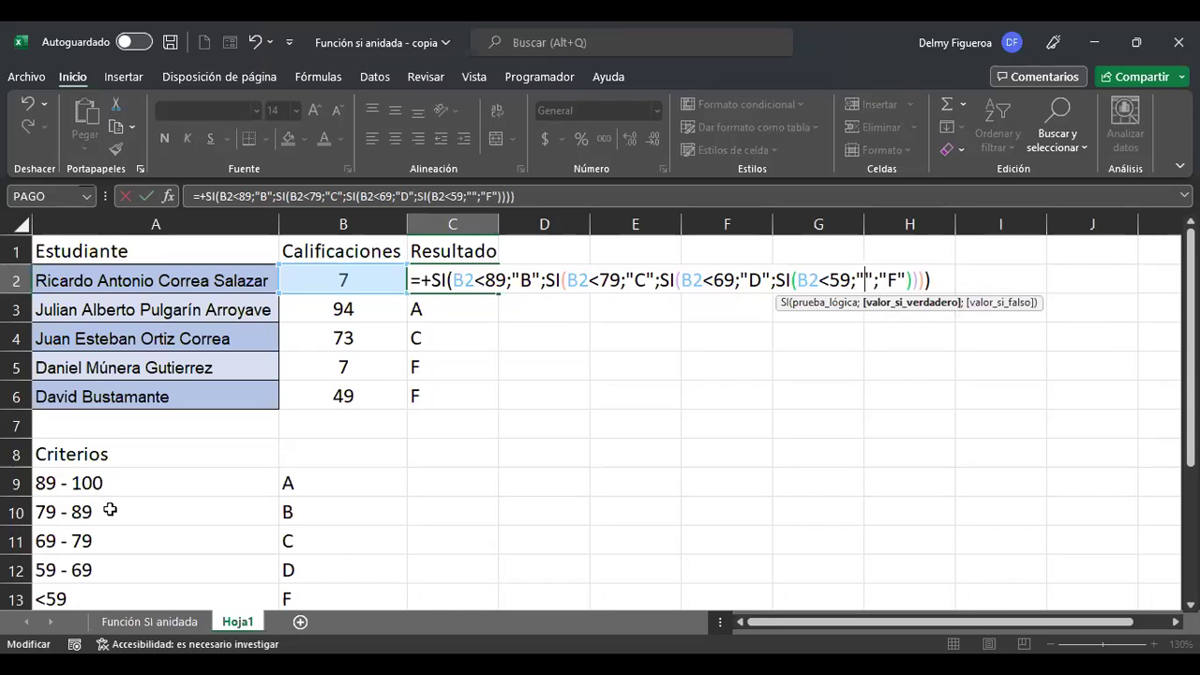
text(F)
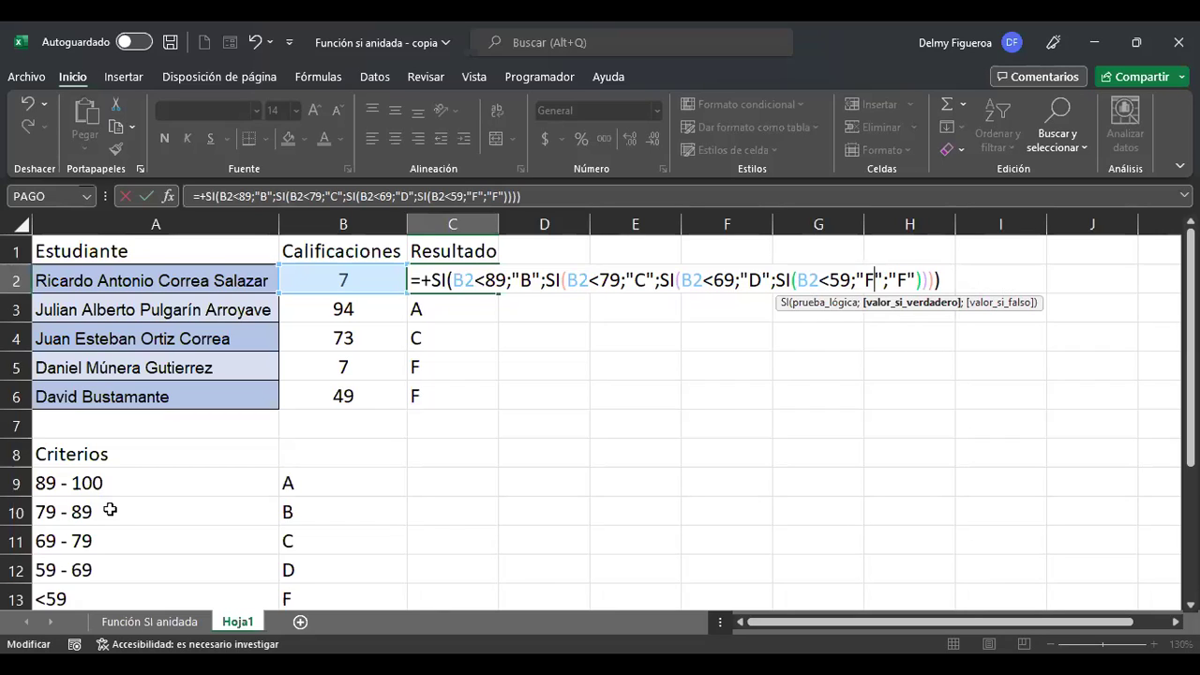
key(Right)
key(Right)
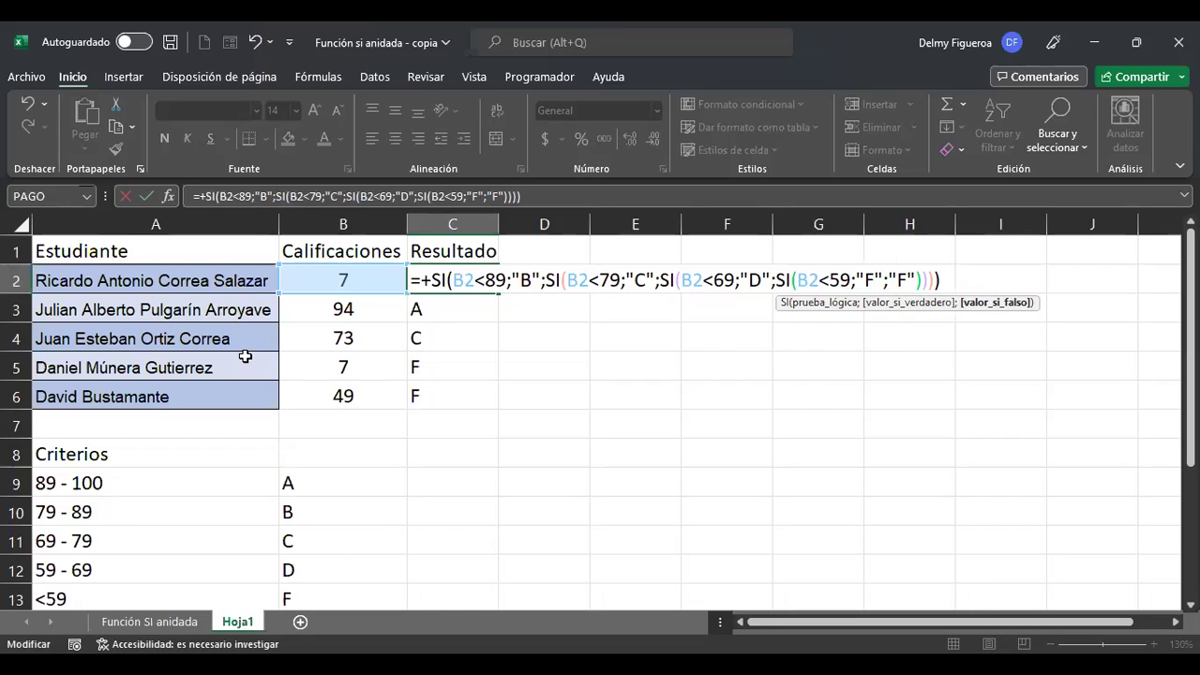
Set the final value-if-false in the C2 formula to "A" and enter the formula.
click(489, 279)
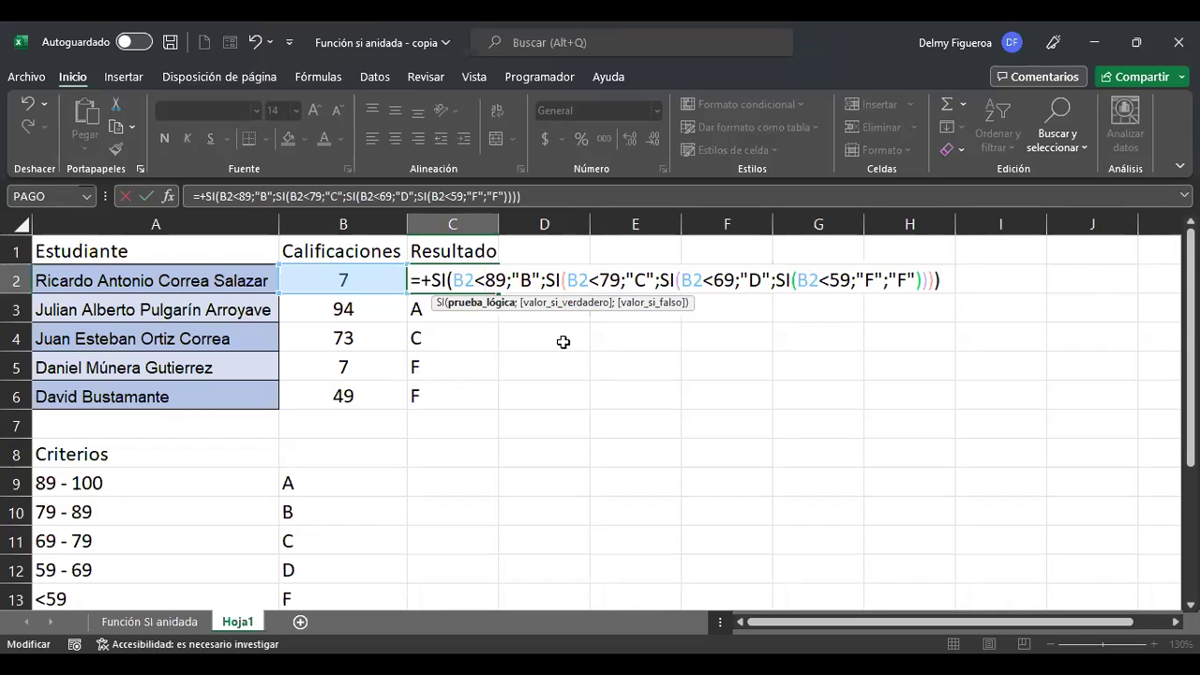
click(522, 280)
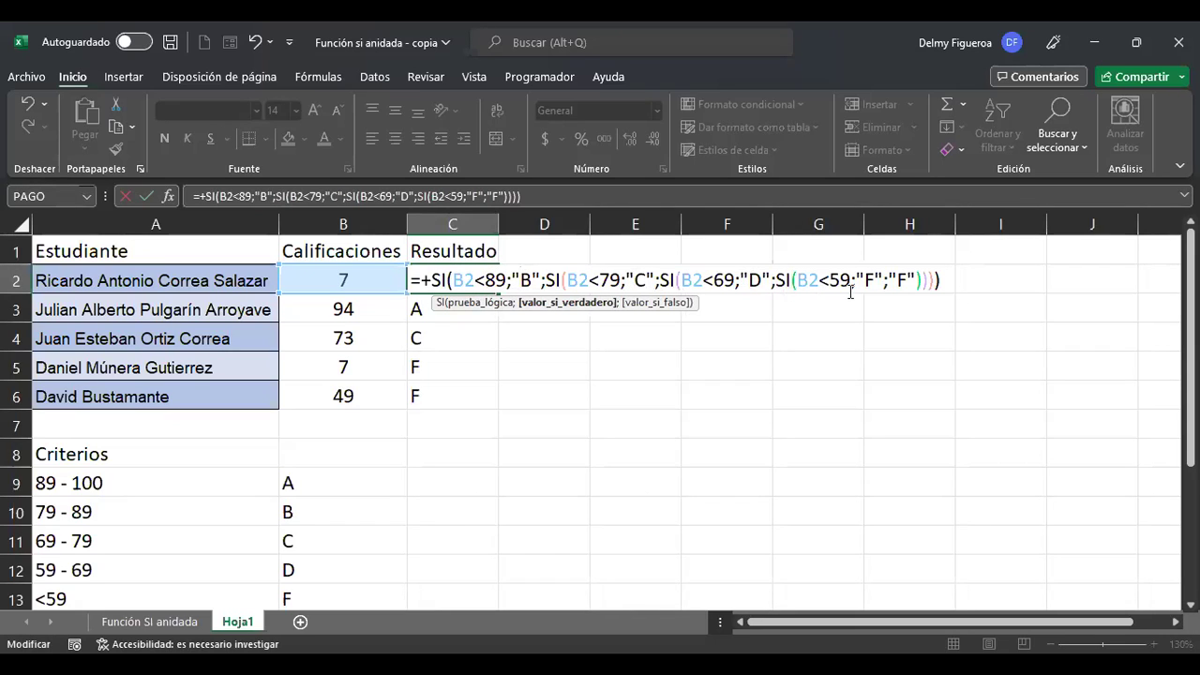
click(901, 280)
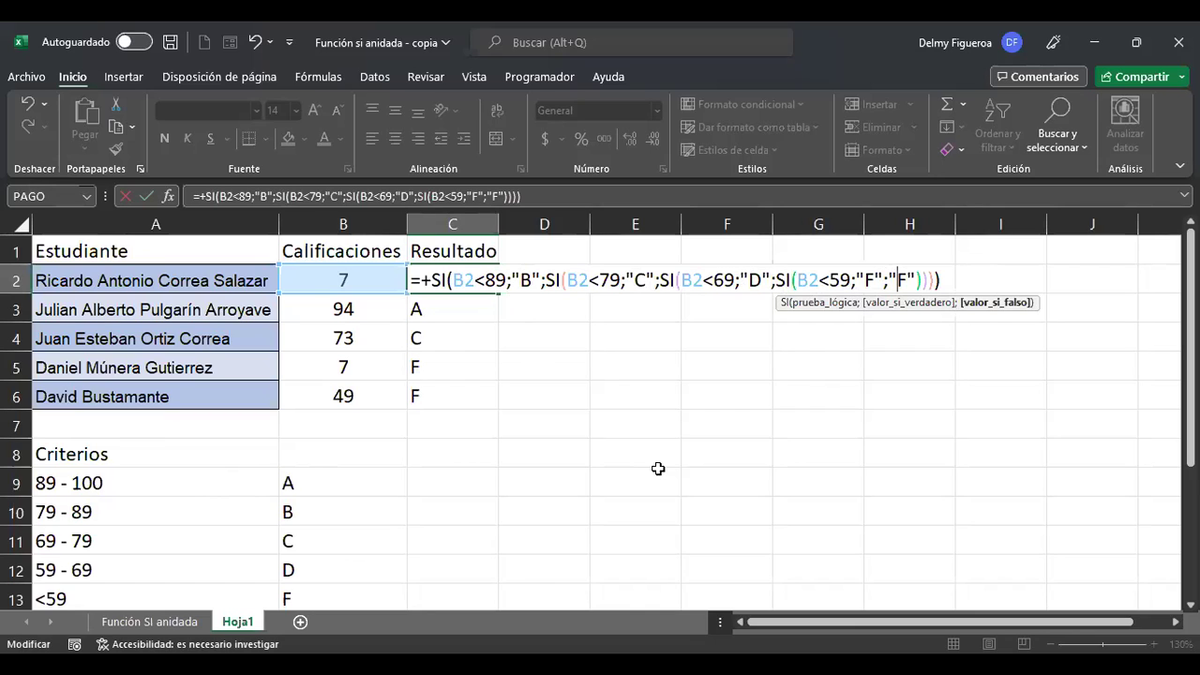
key(Delete)
text(A)
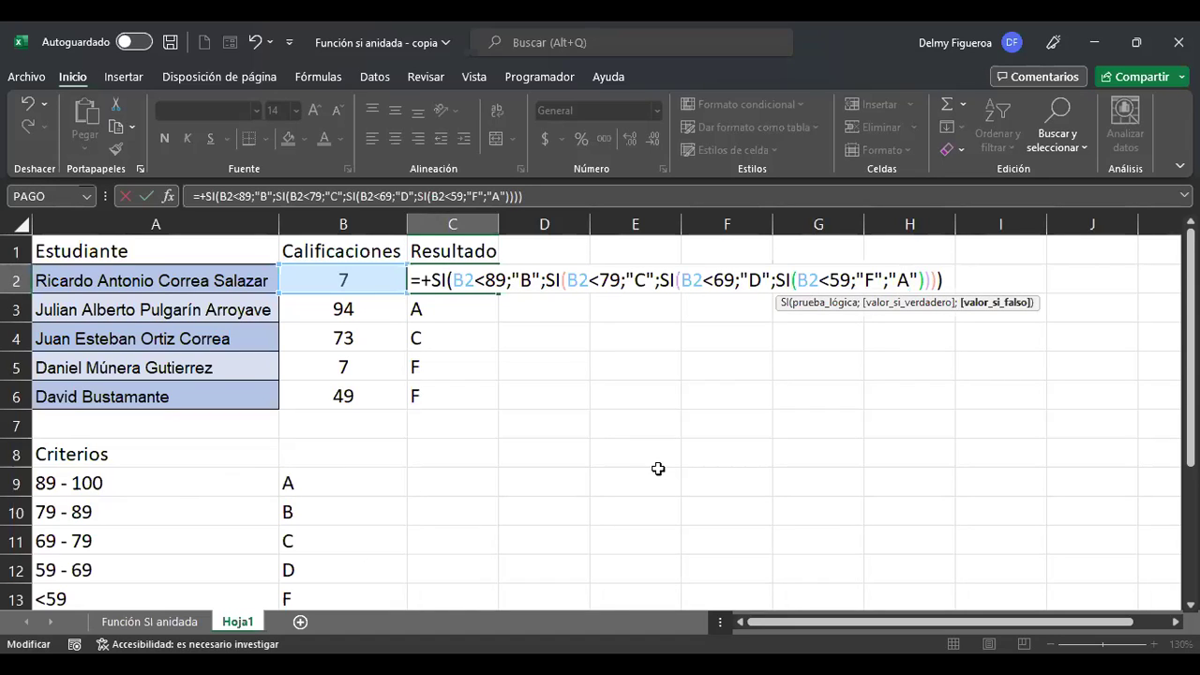
key(Return)
key(Up)
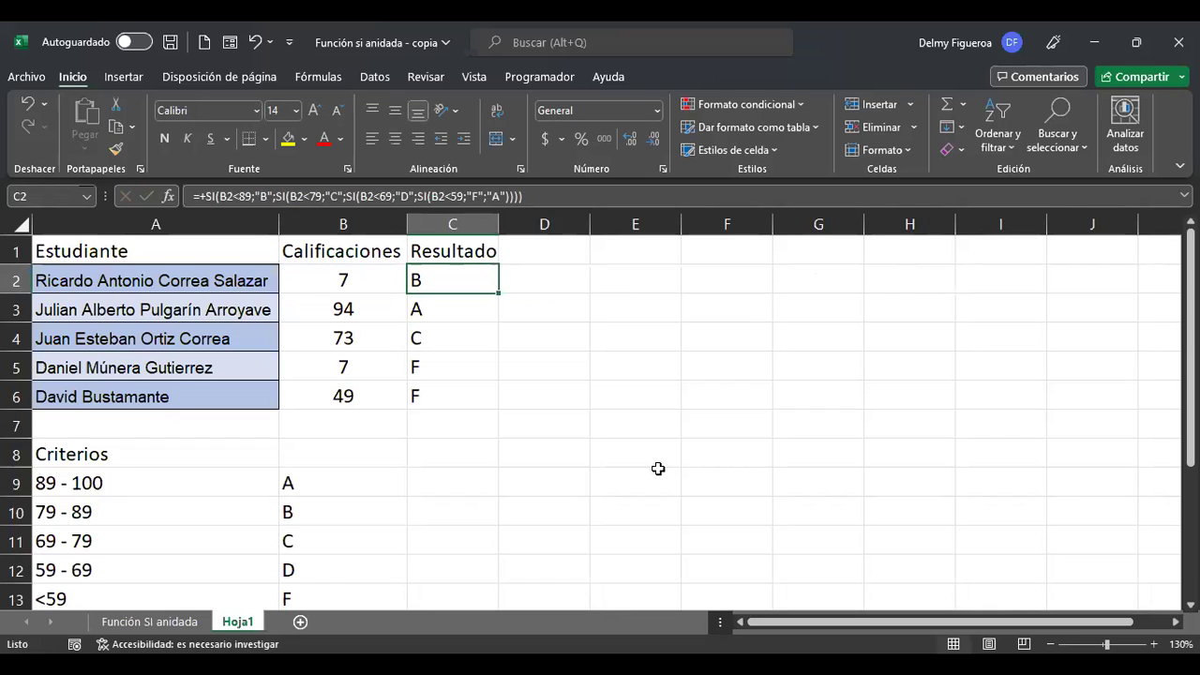
Review the first condition of the C2 formula against the score in B2.
key(F2)
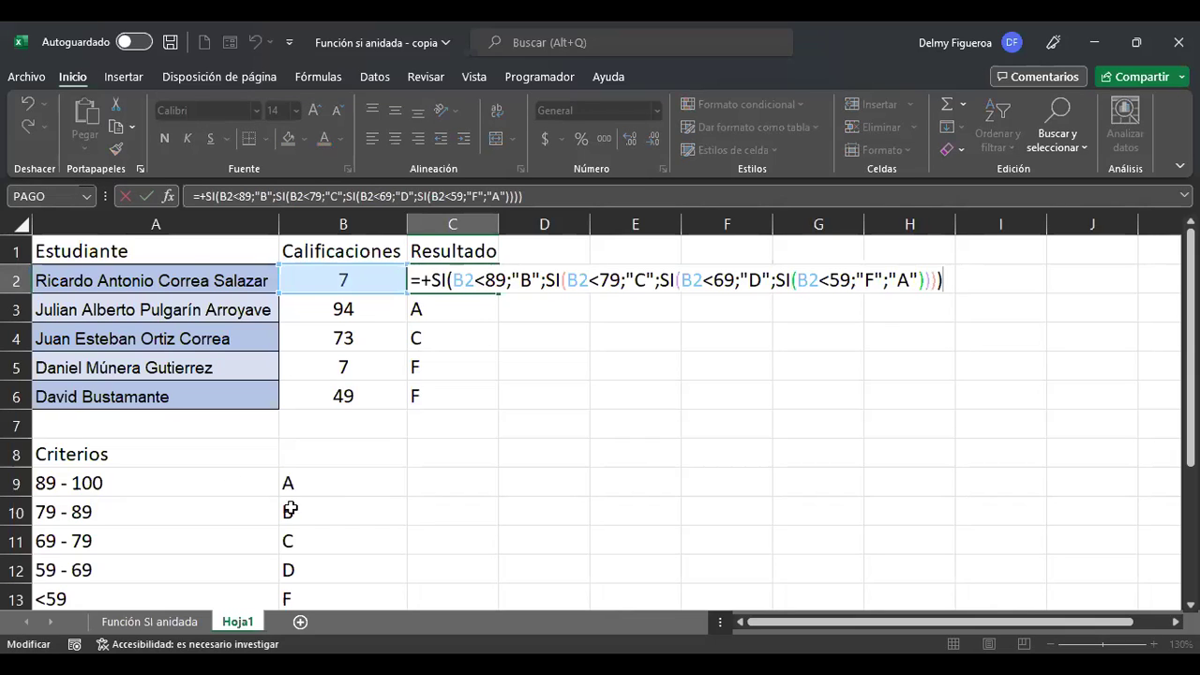
click(495, 280)
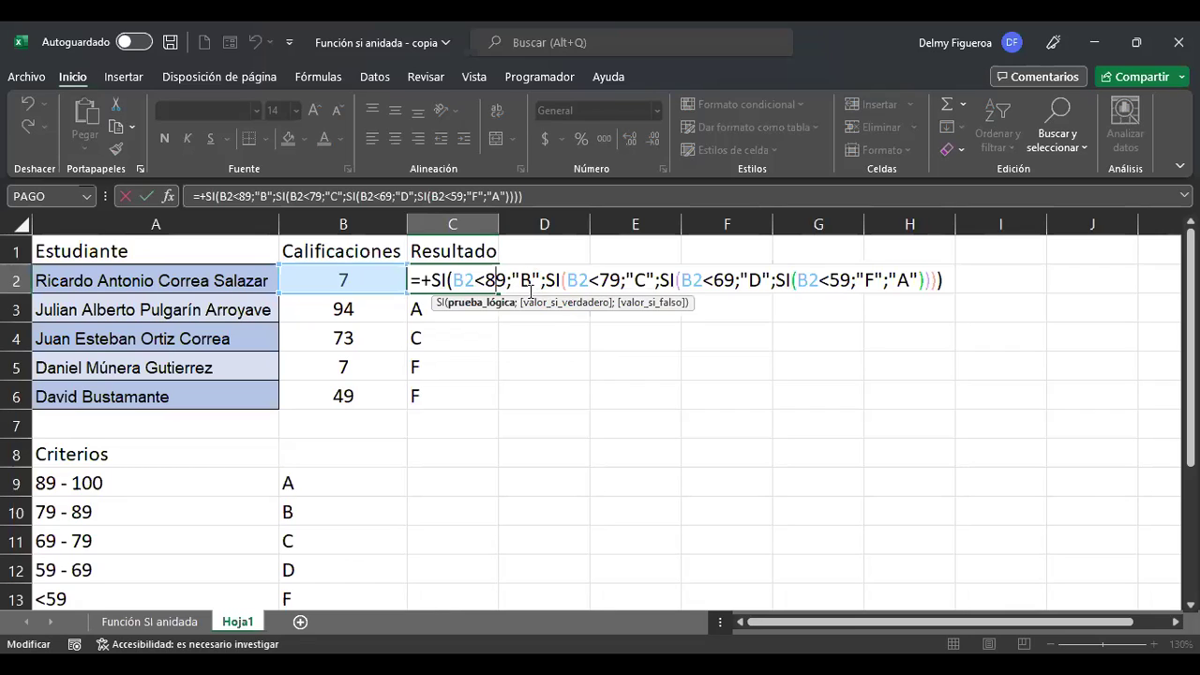
key(Return)
Test the C2 formula by setting the first student's score in B2 to 90 and then to 70.
key(Up)
key(Left)
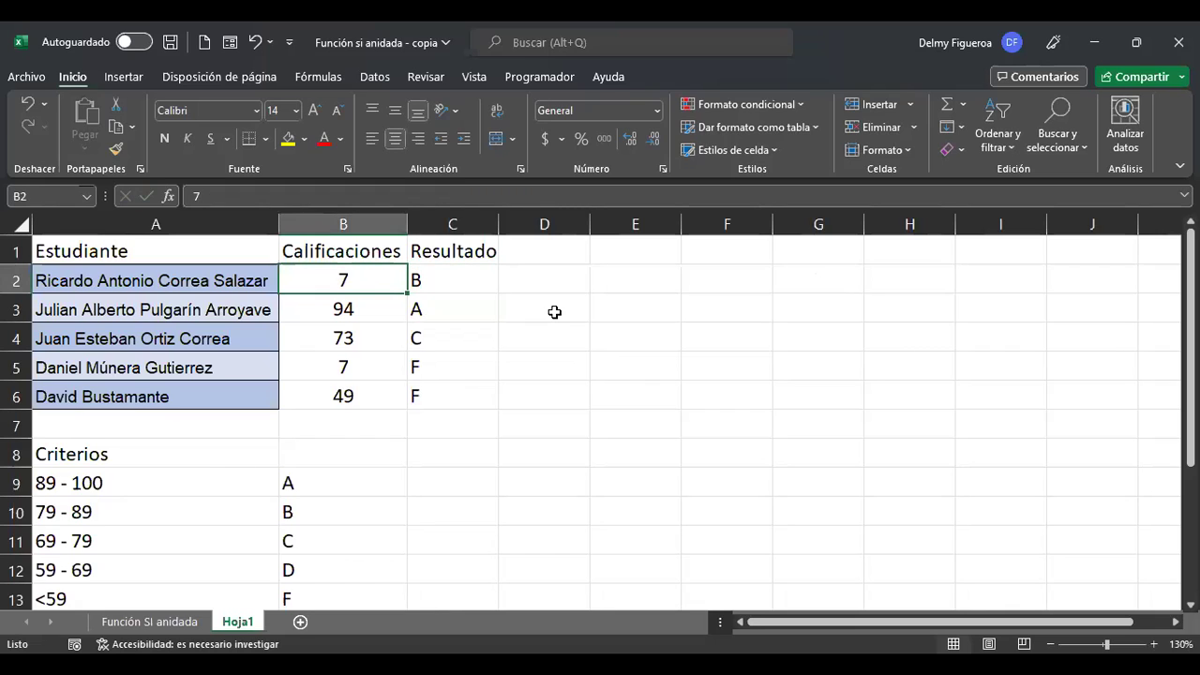
text(90)
key(Return)
key(Up)
text(70)
key(Return)
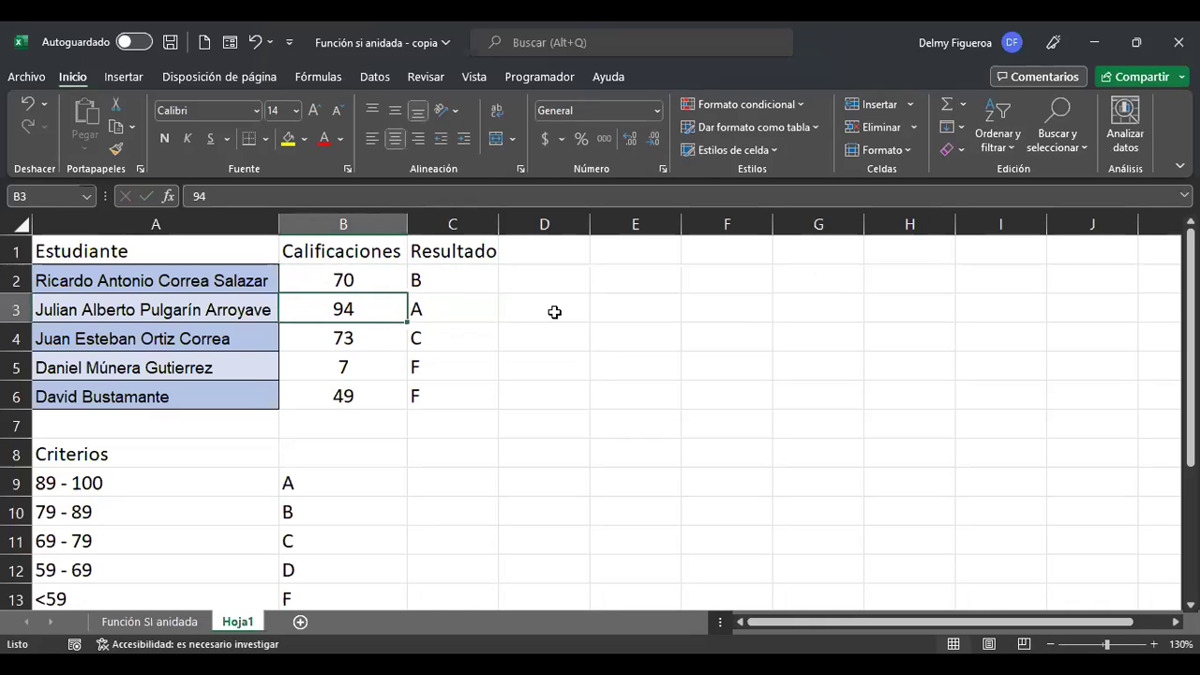
Examine the less-than conditions 89, 79 and 69 in the C2 formula to trace how the score is evaluated.
key(Up)
key(Right)
key(F2)
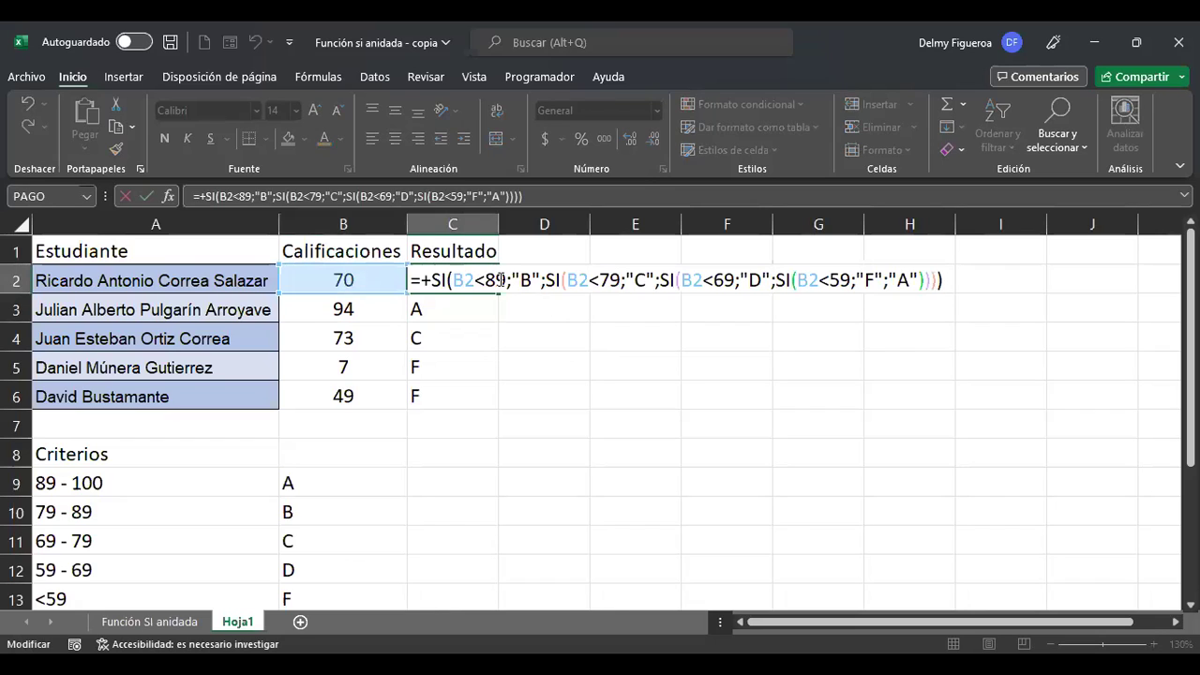
click(501, 280)
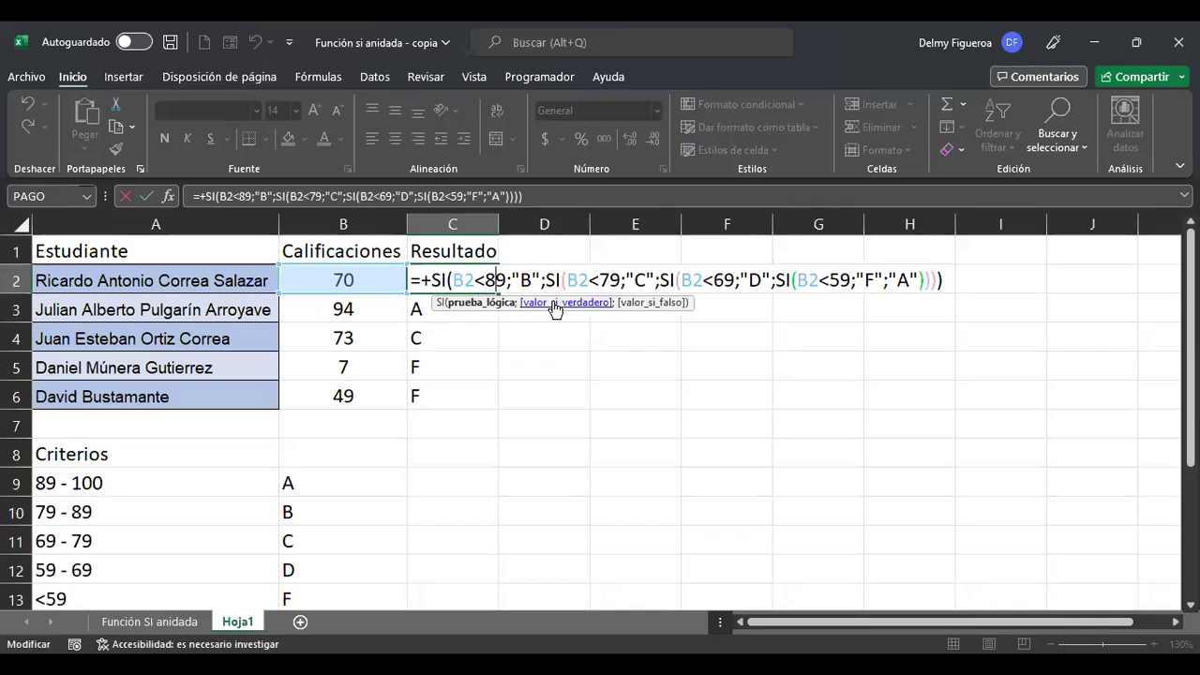
click(614, 281)
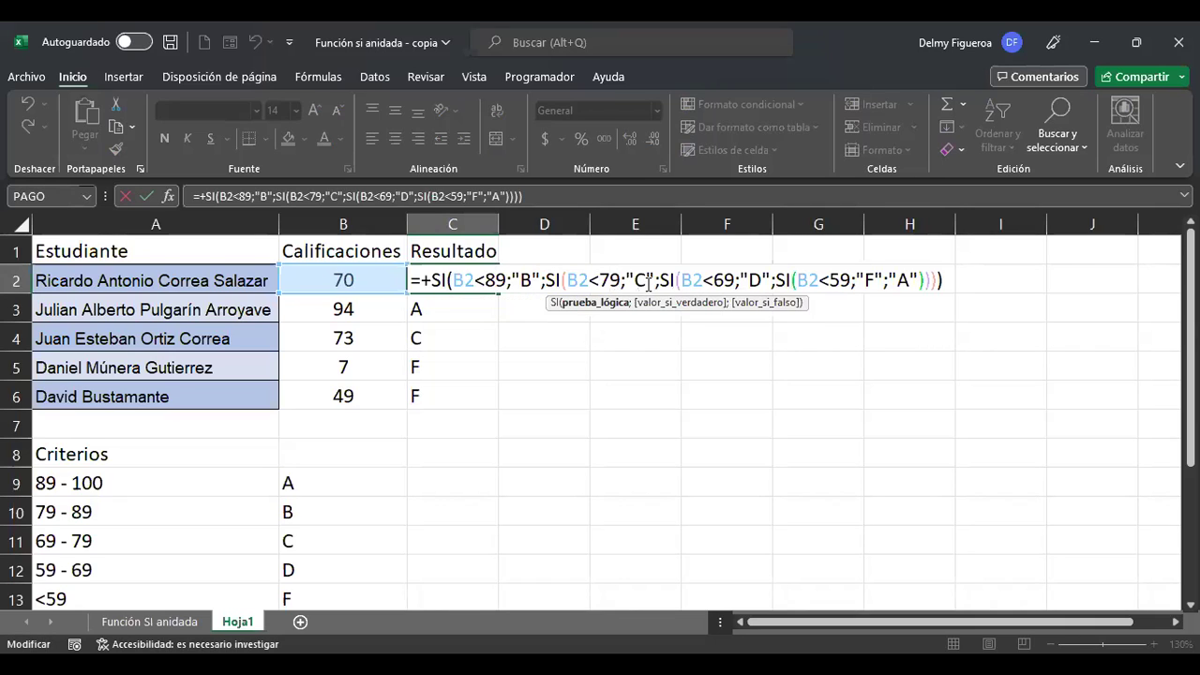
click(726, 282)
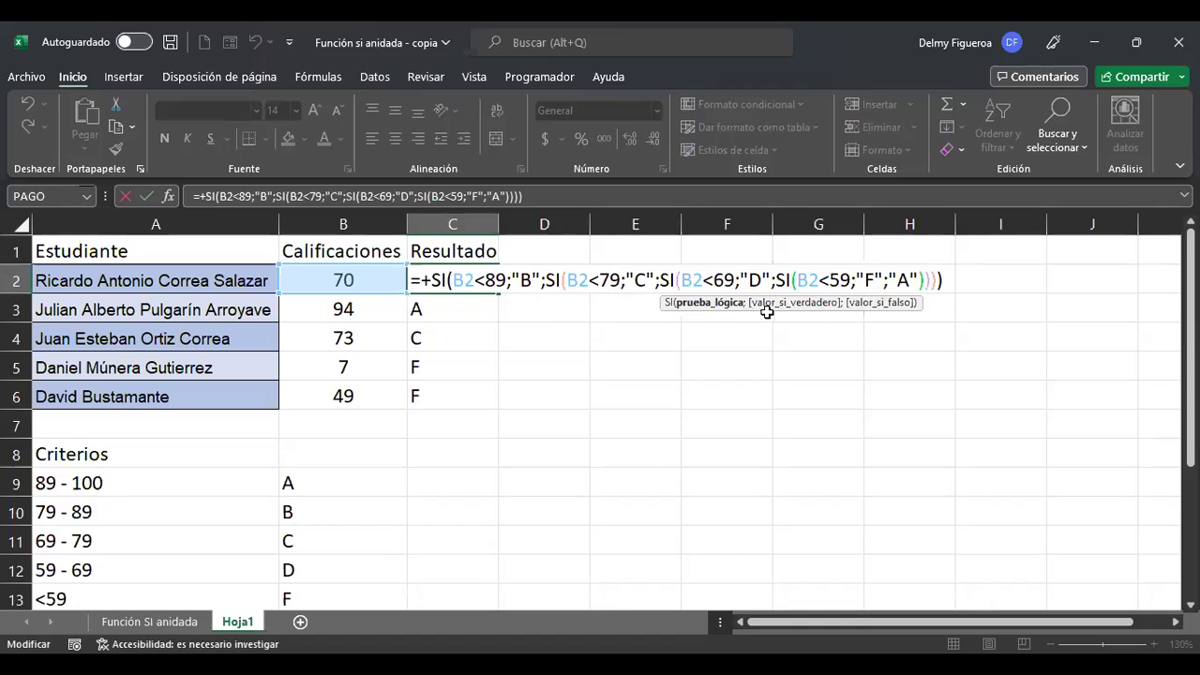
click(489, 279)
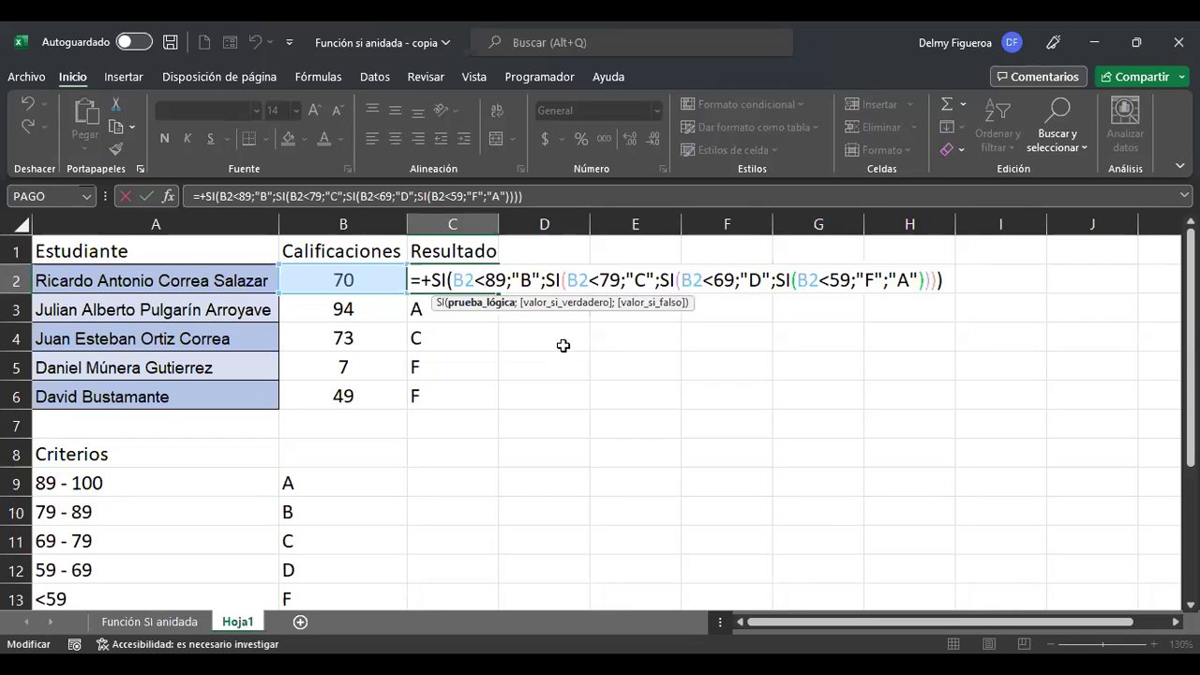
key(Return)
Examine the greater-than conditions 89 and 79 in the C3 formula for comparison with C2.
key(F2)
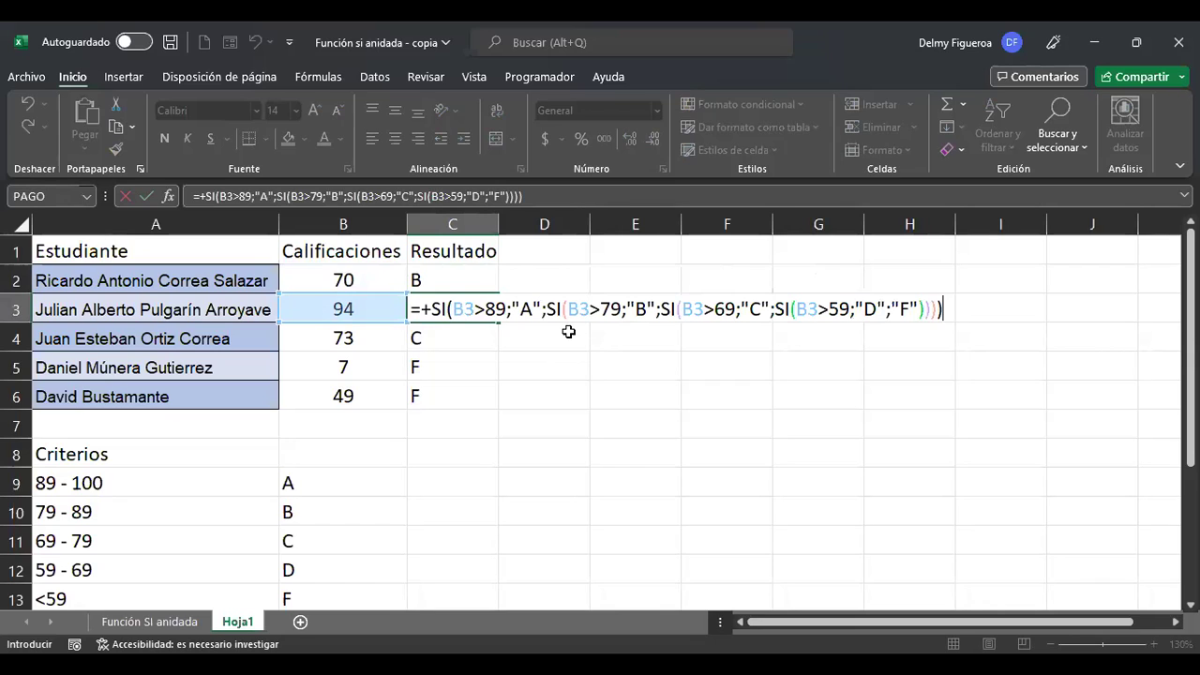
click(487, 310)
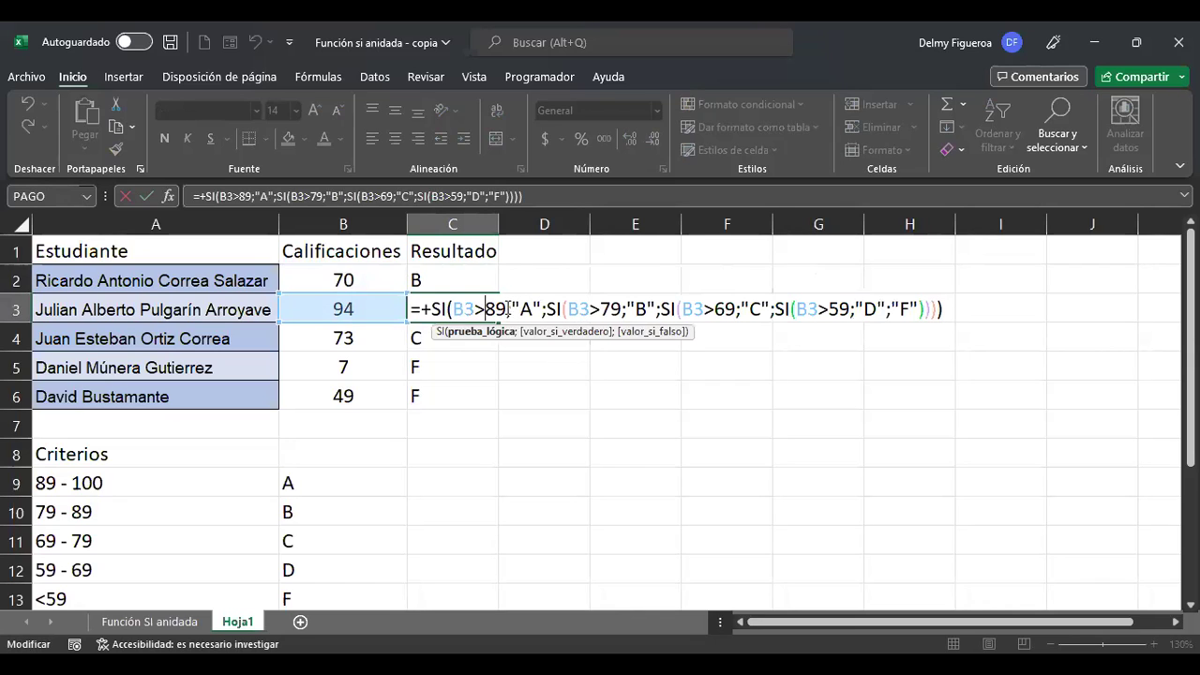
double_click(611, 309)
click(612, 310)
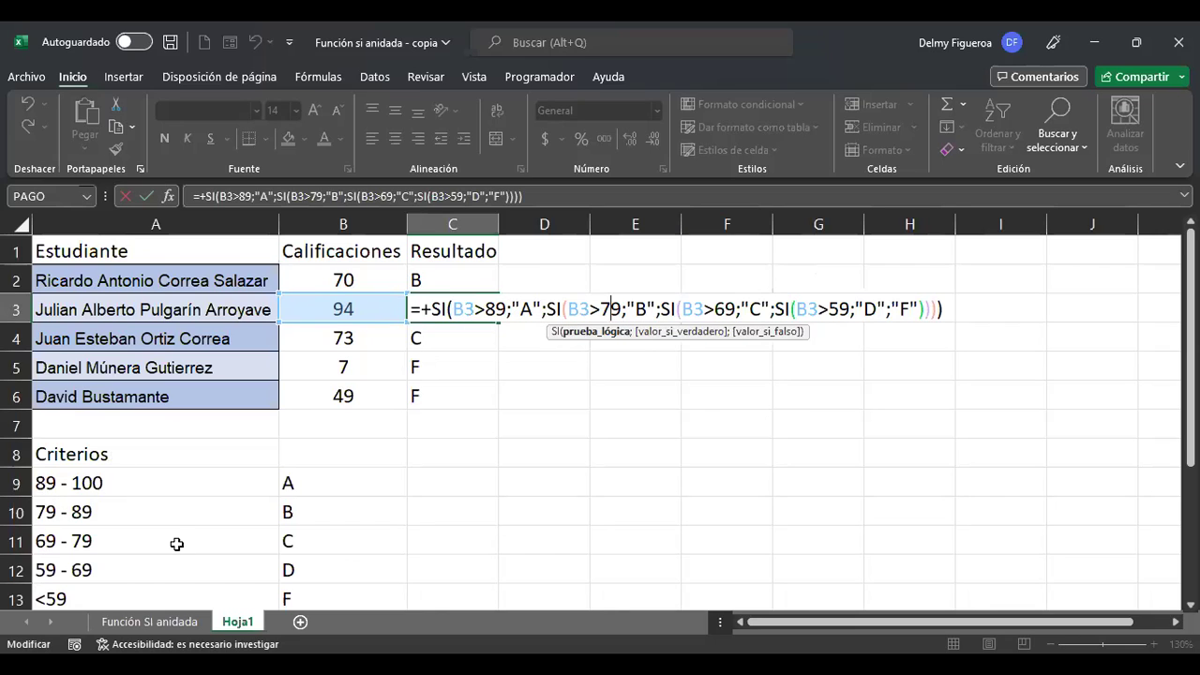
key(shift+Return)
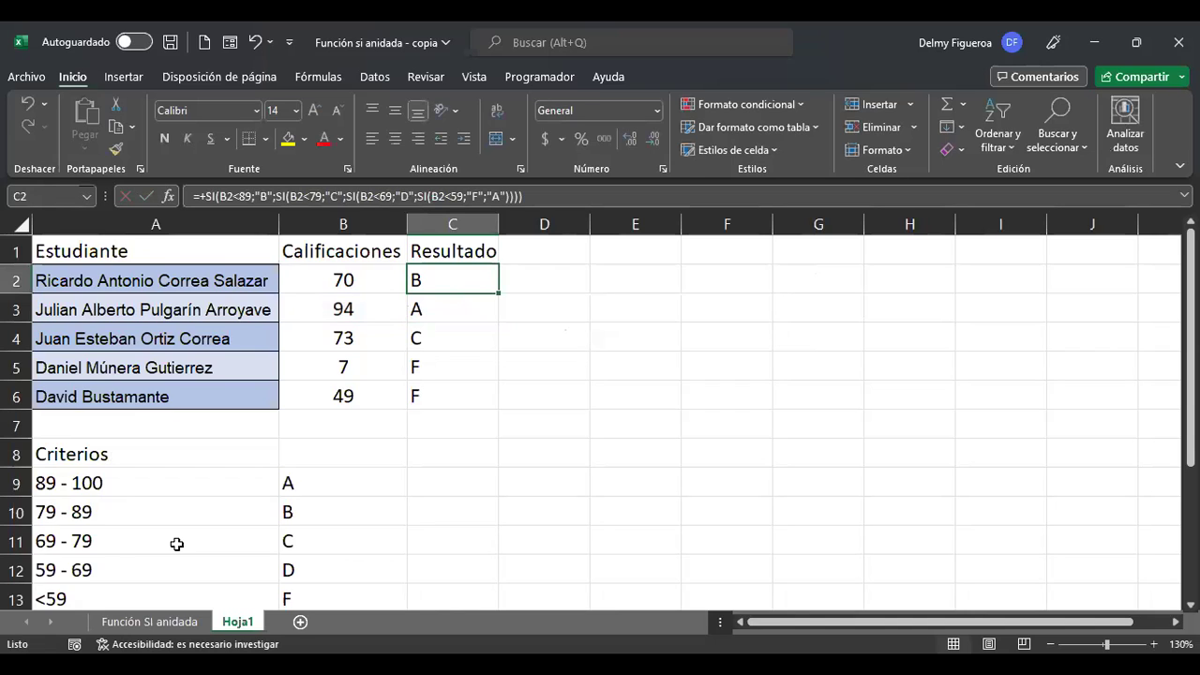
key(F2)
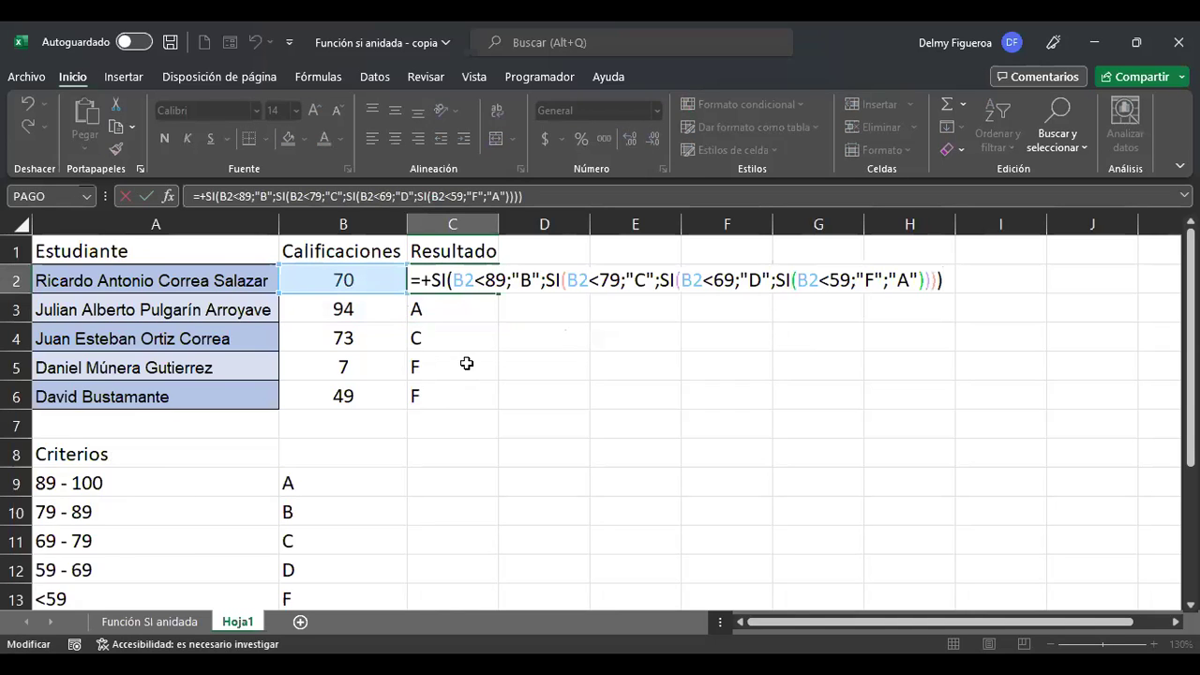
click(498, 280)
key(BackSpace)
key(Delete)
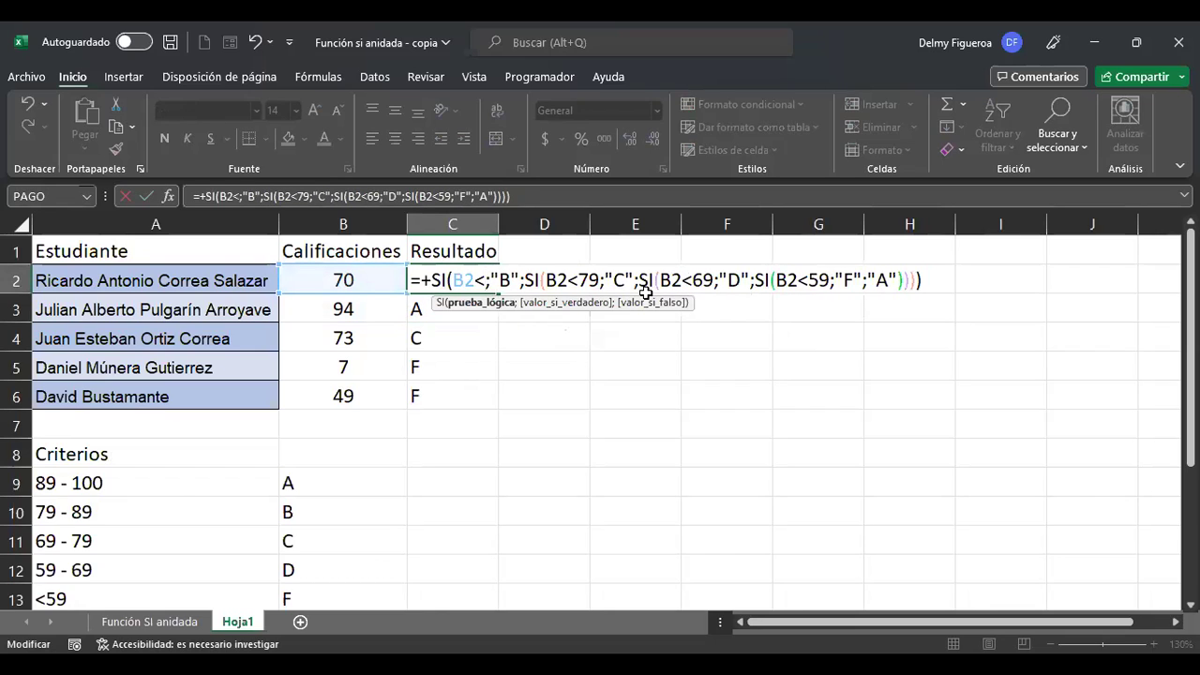
key(Right)
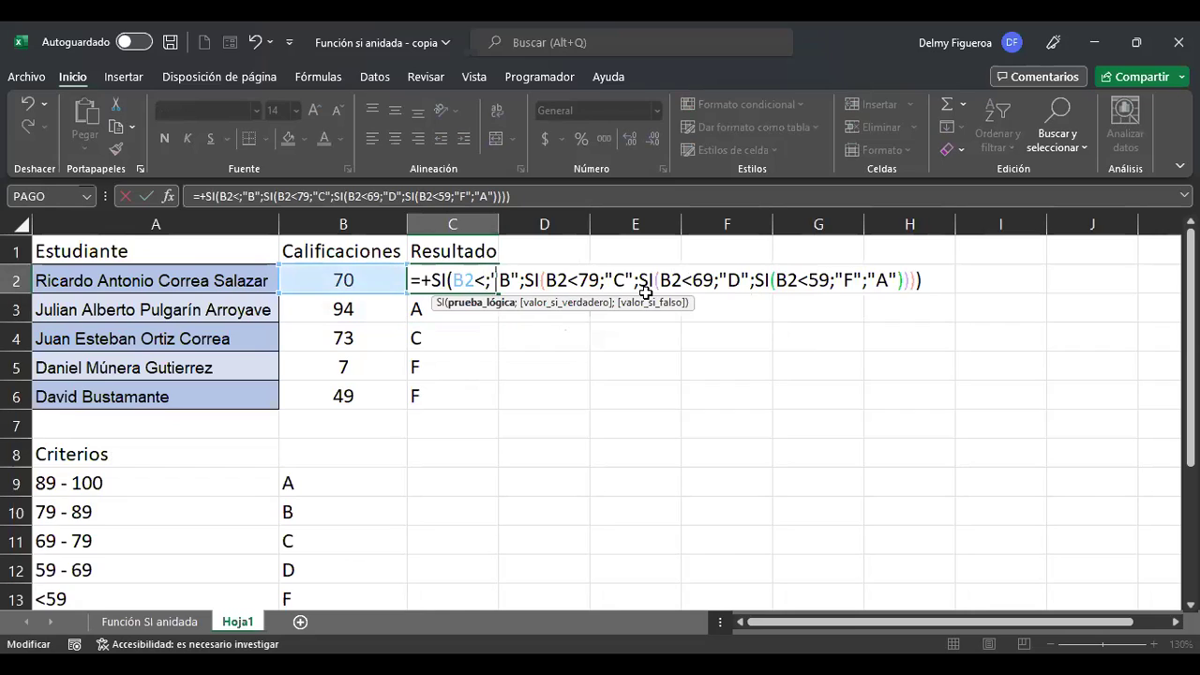
key(Left)
text(59)
key(Right)
key(Right)
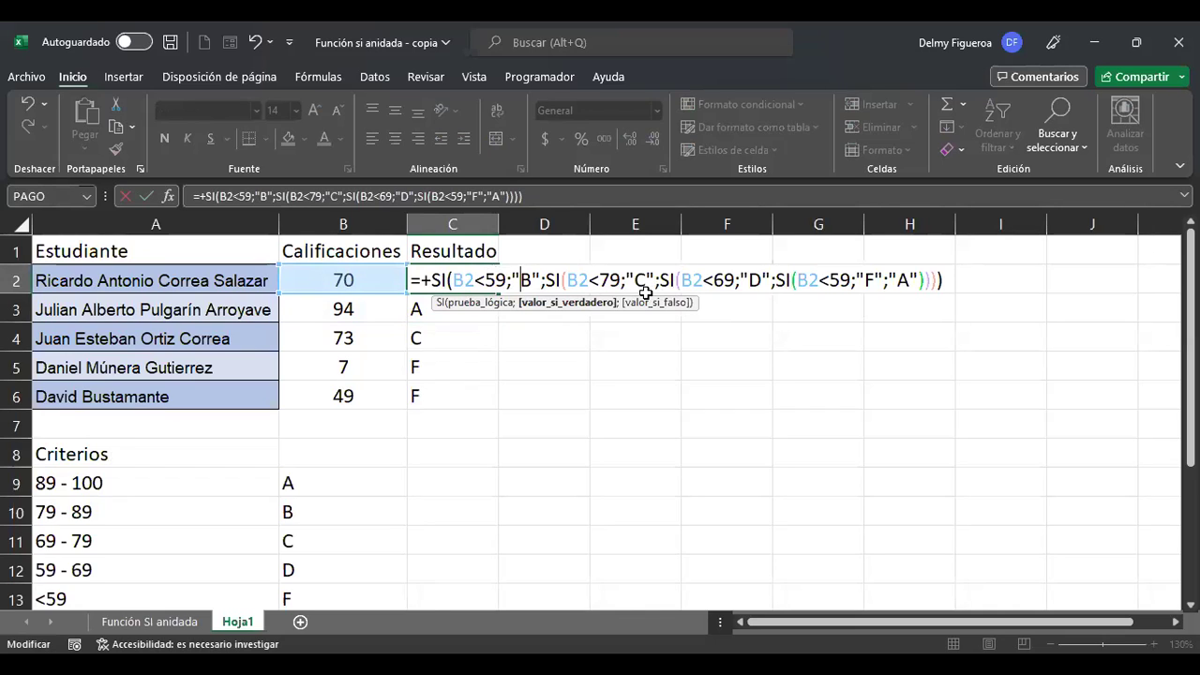
key(Escape)
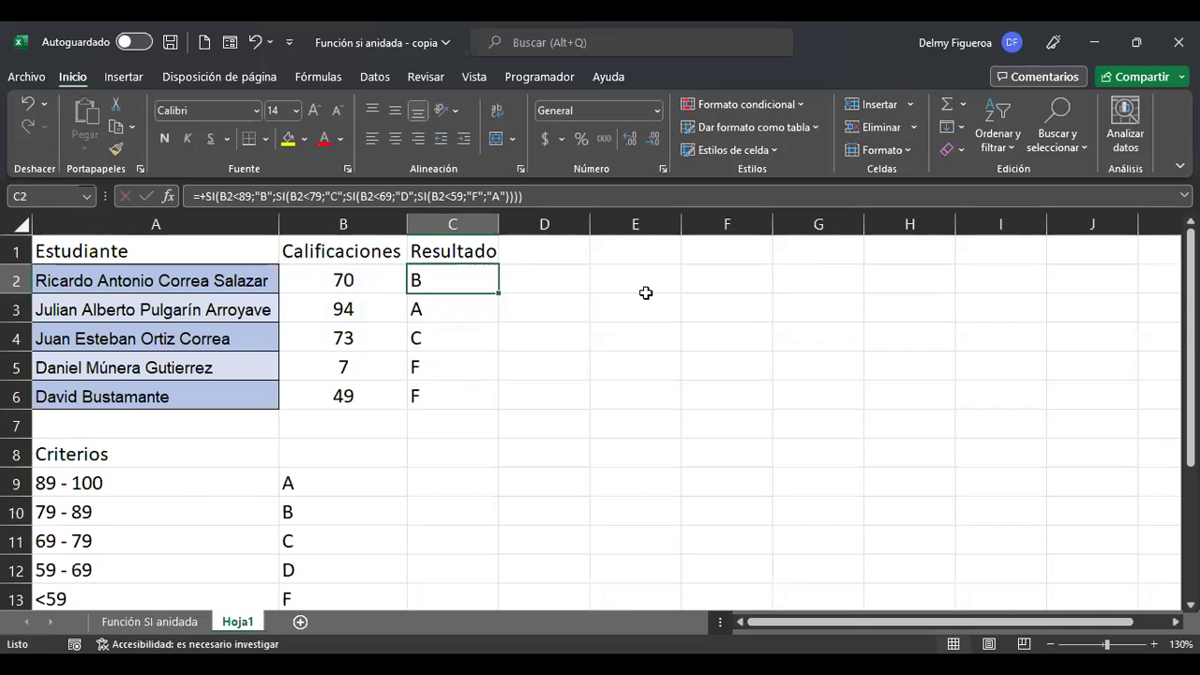
key(Left)
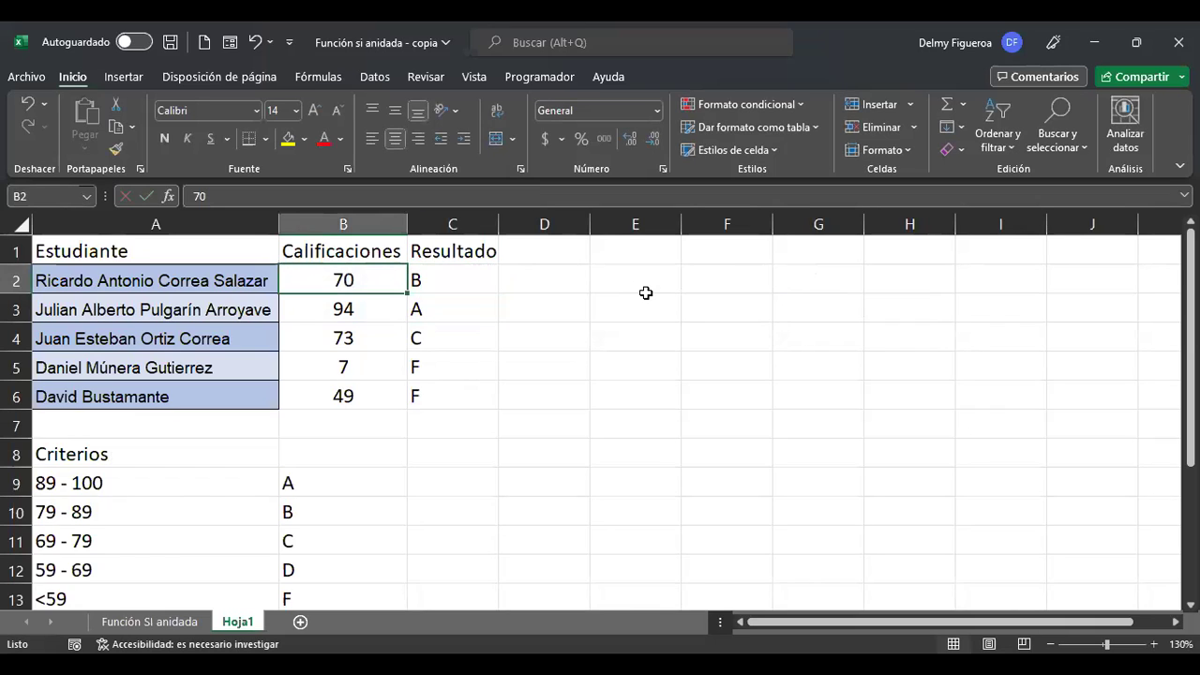
Test the C2 formula by setting the first student's score in B2 to 1 and then to 80.
key(Right)
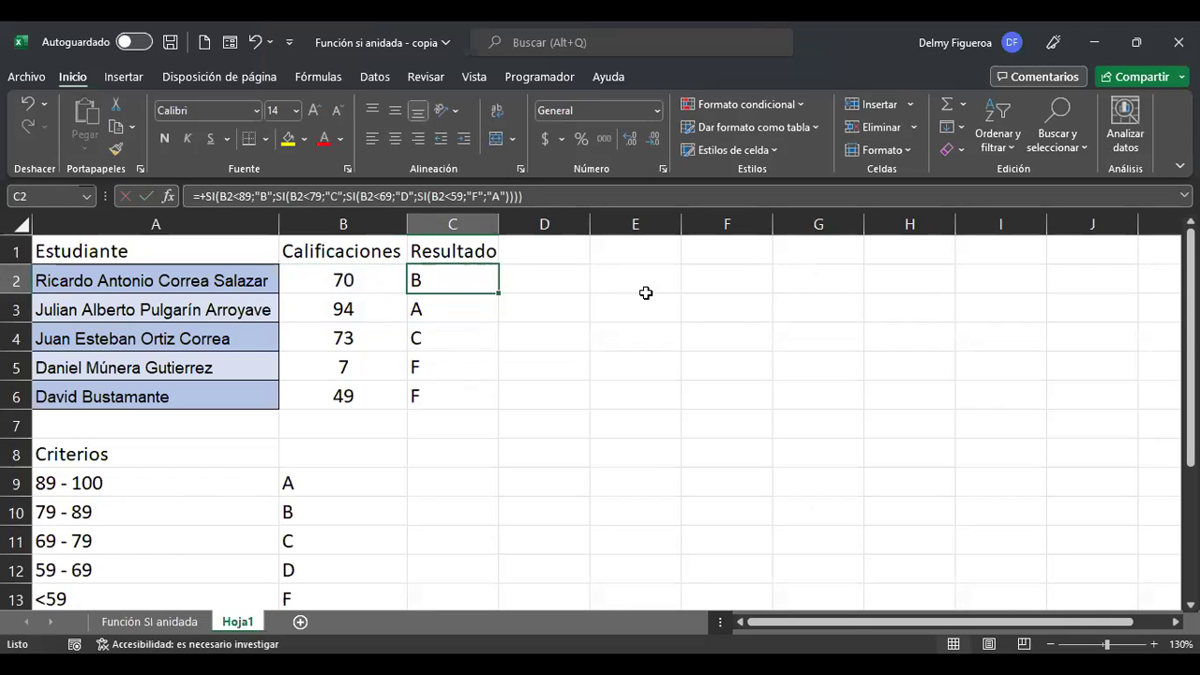
key(F2)
key(Return)
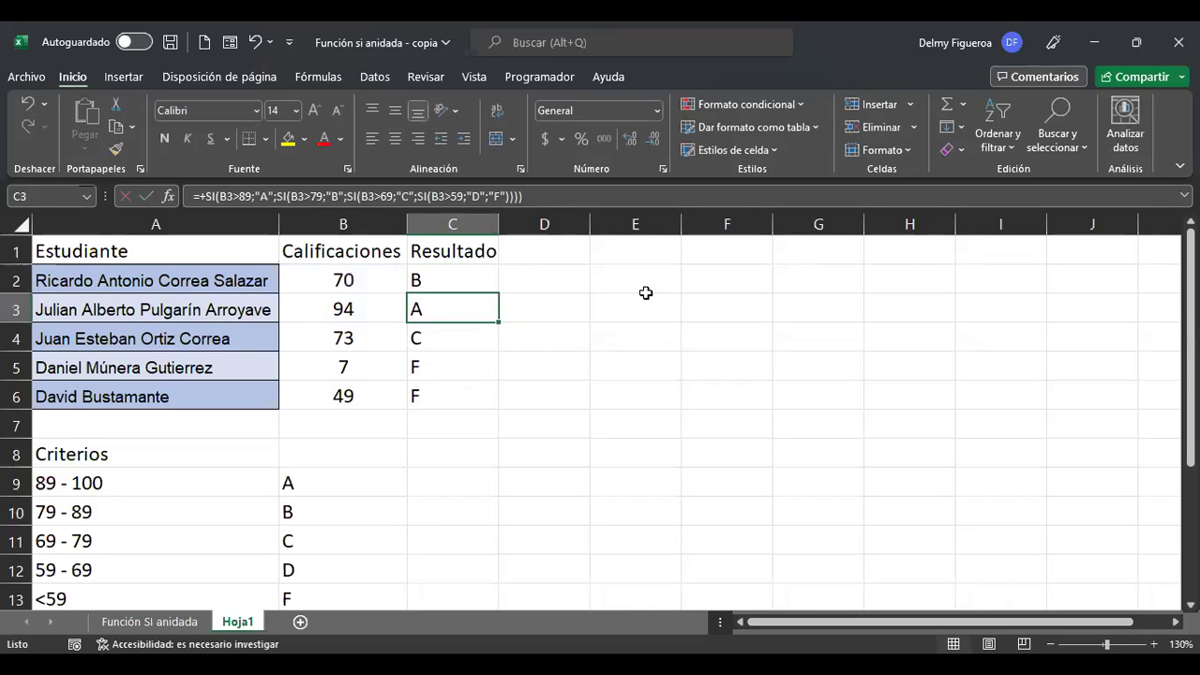
key(Up)
key(Left)
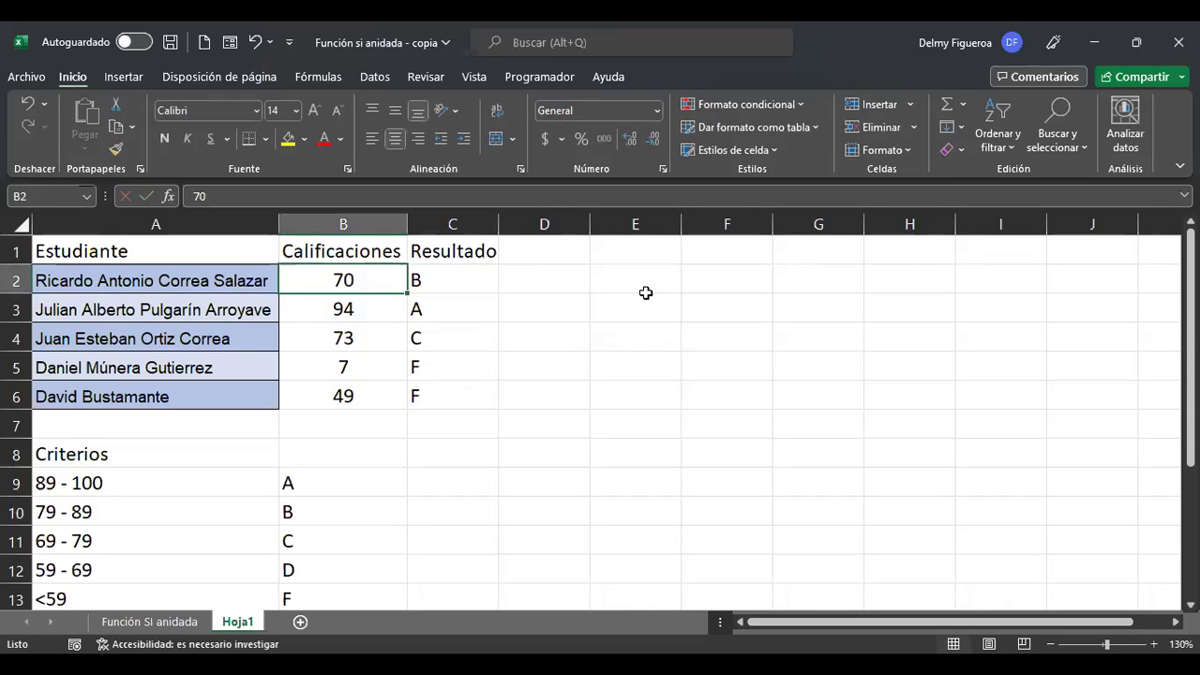
text(1)
key(Return)
key(Up)
text(80)
key(Return)
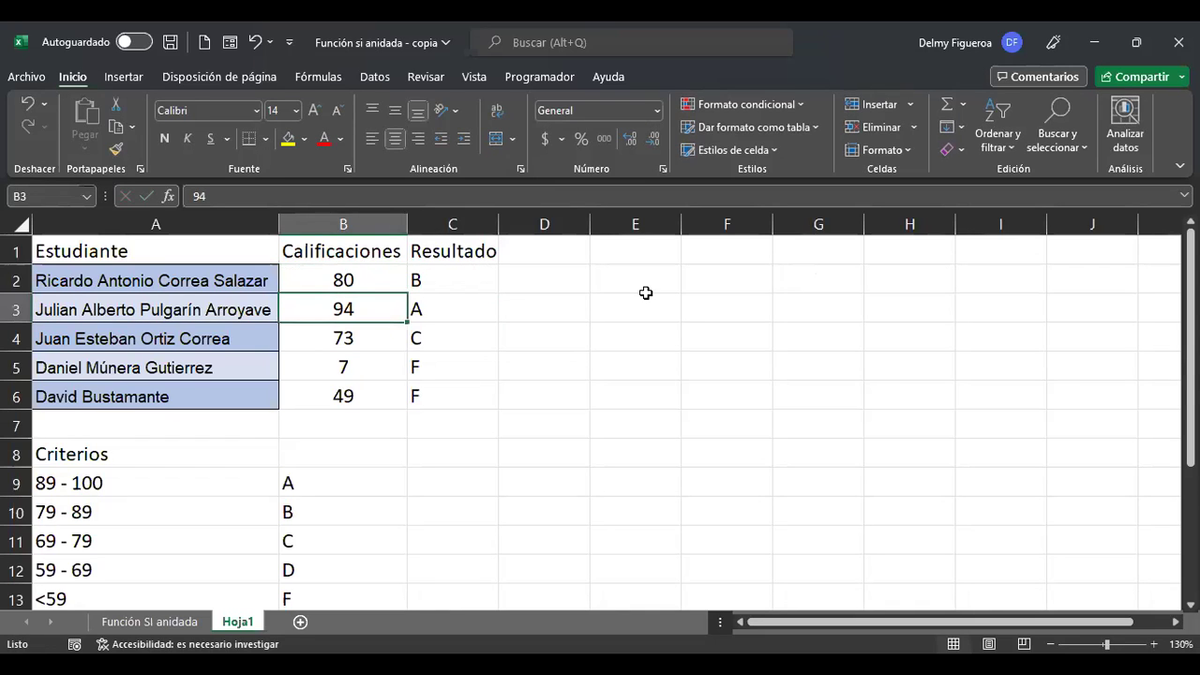
Review the less-than conditions of the C2 formula against the score in B2.
key(Up)
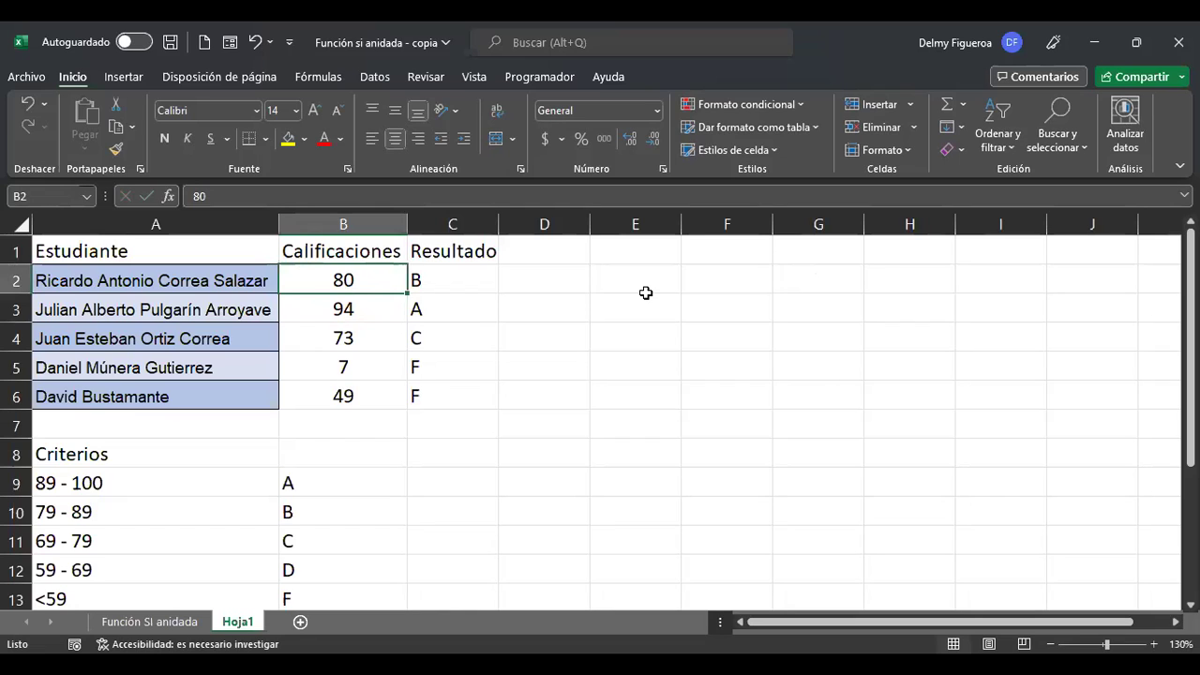
key(F2)
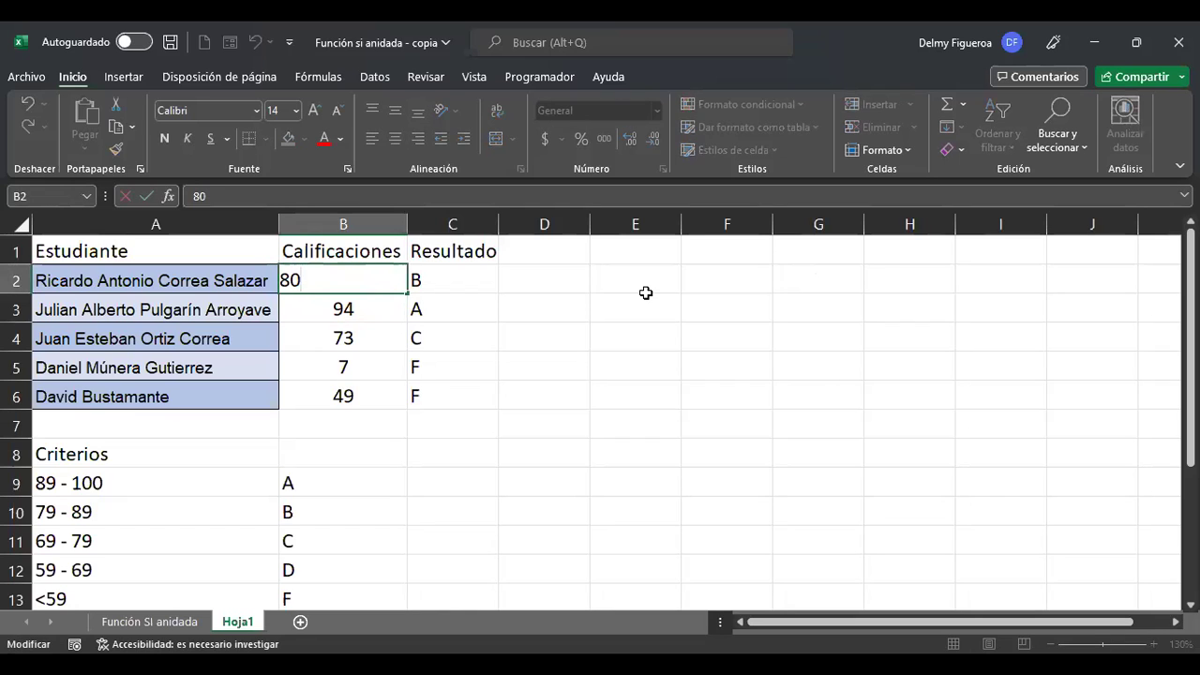
key(Return)
key(Up)
key(Right)
key(F2)
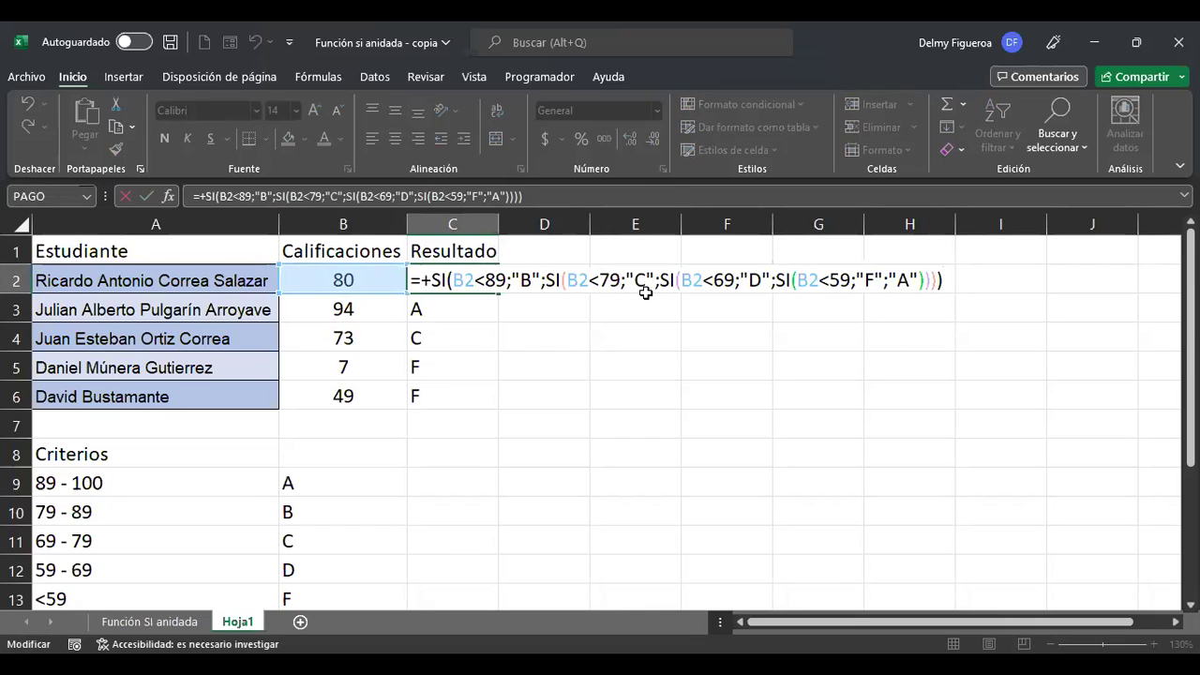
key(Return)
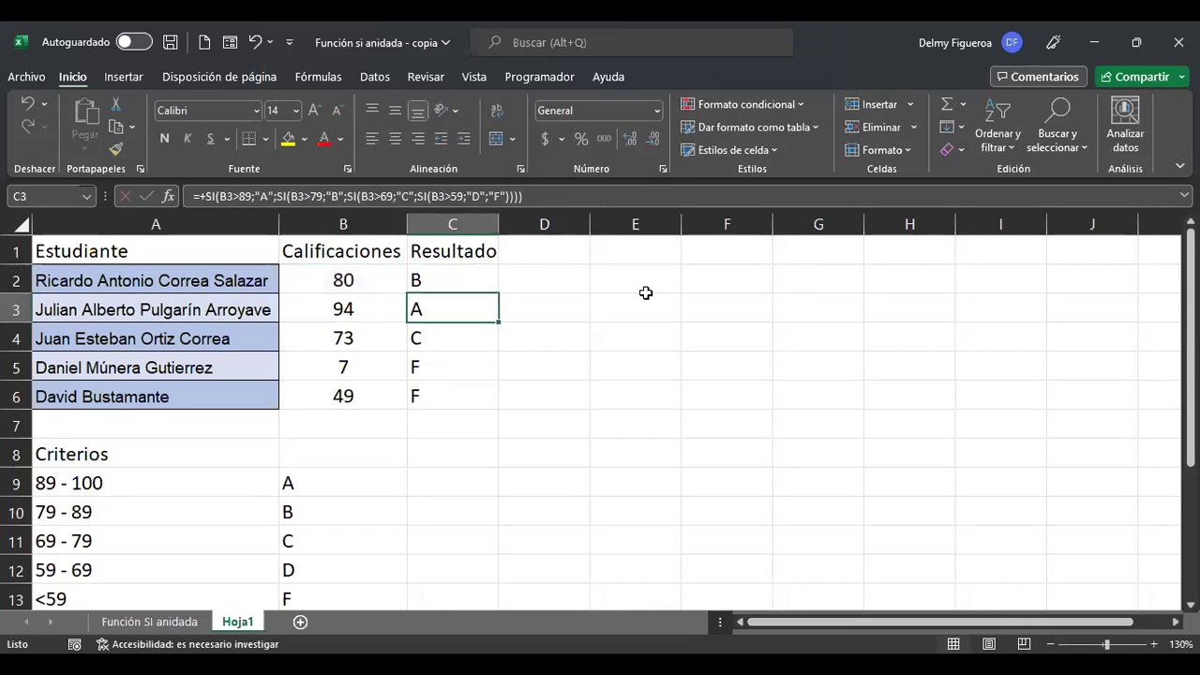
Compare the greater-than 89 condition in the C3 formula with the less-than 89 condition in C2.
key(F2)
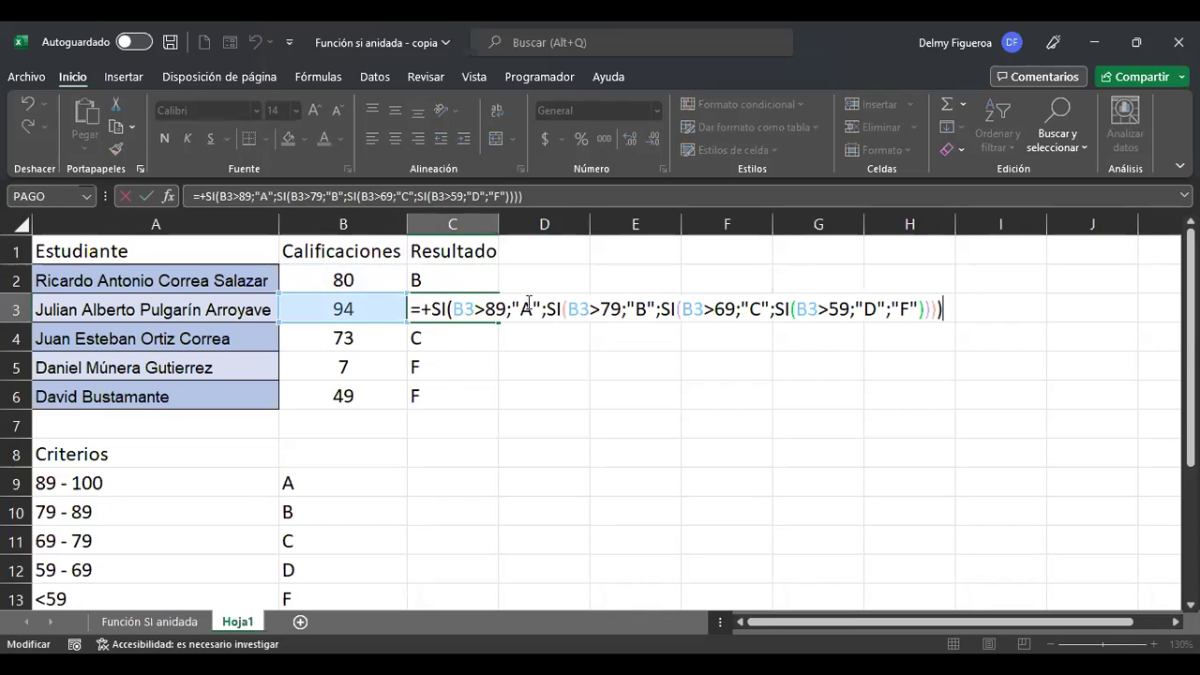
click(484, 309)
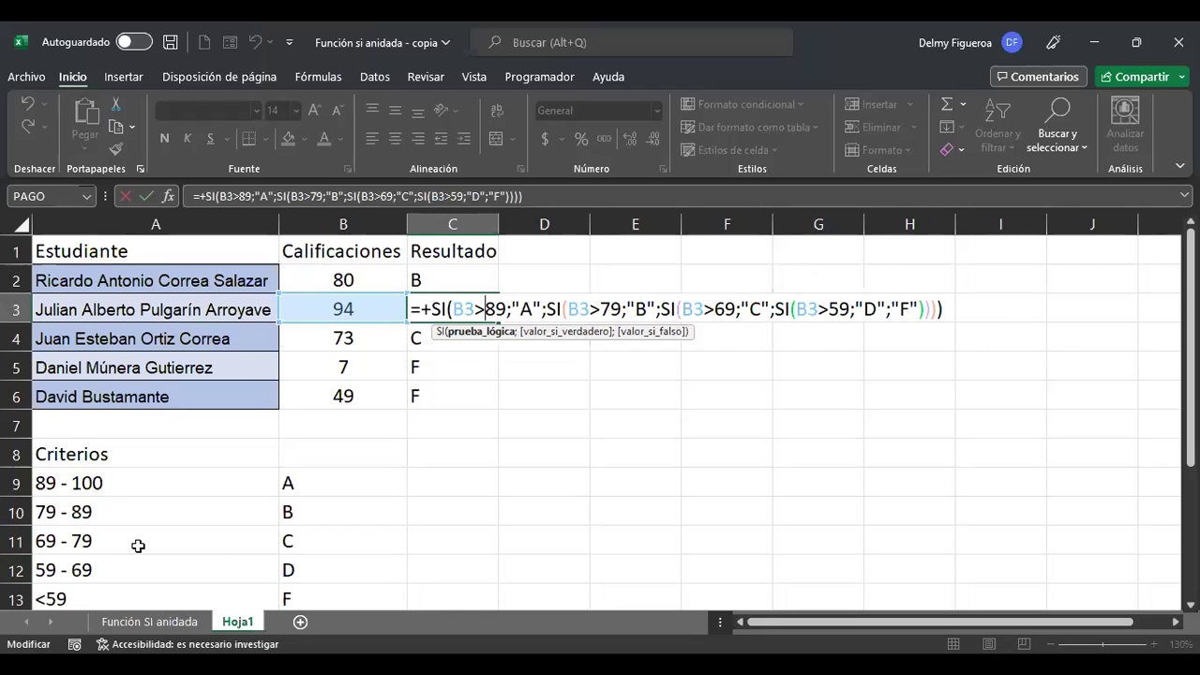
key(Return)
key(Up)
key(Up)
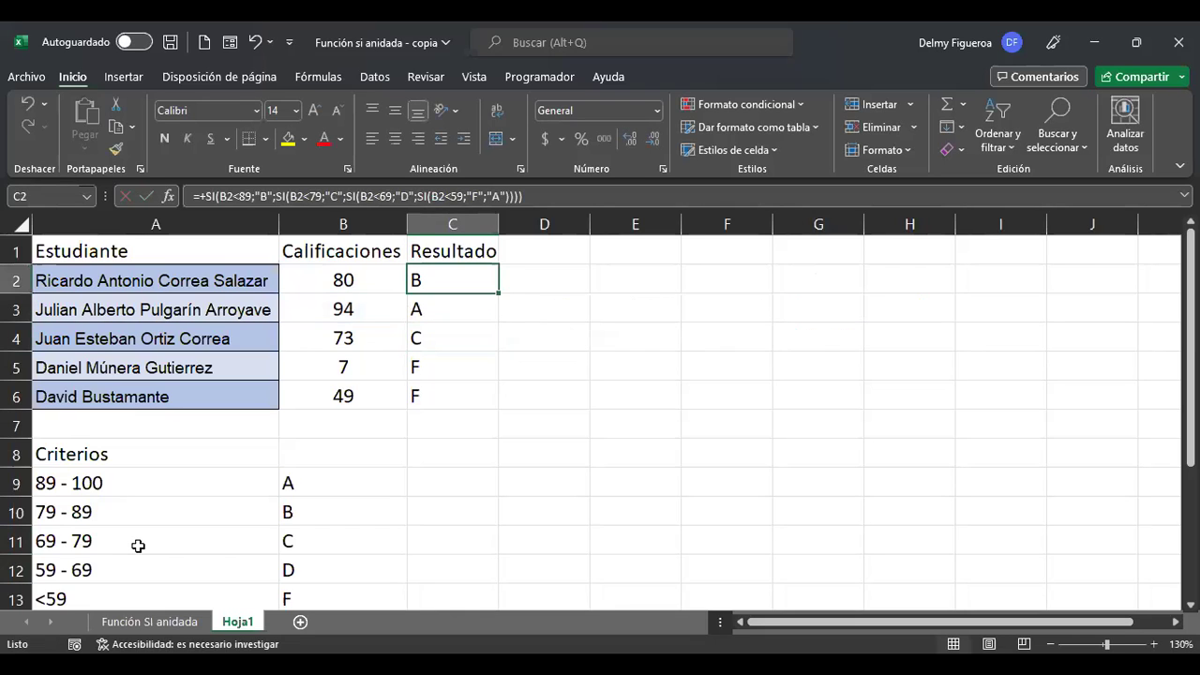
key(F2)
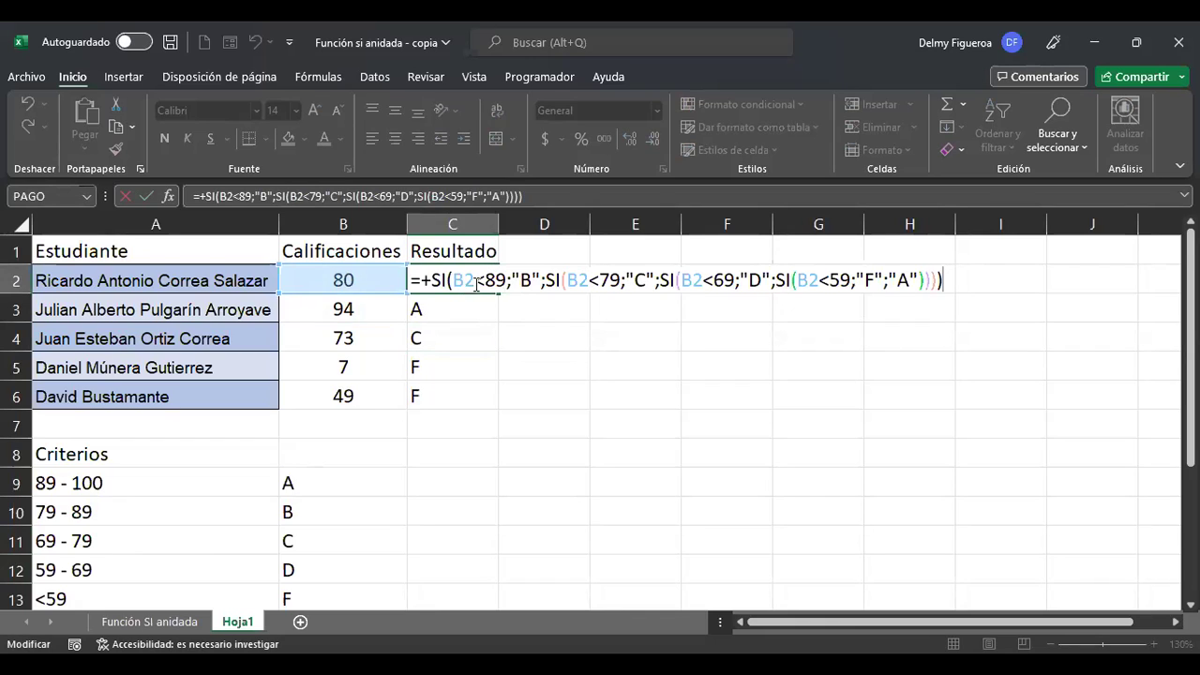
drag(484, 281, 501, 279)
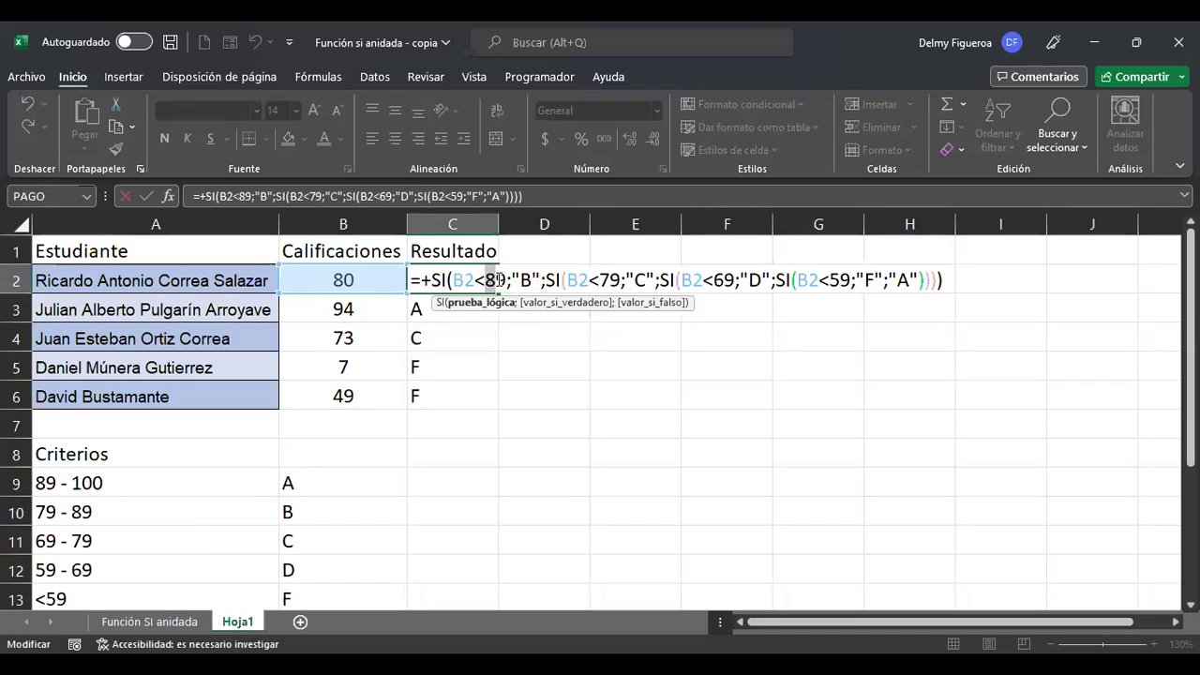
click(499, 279)
key(Return)
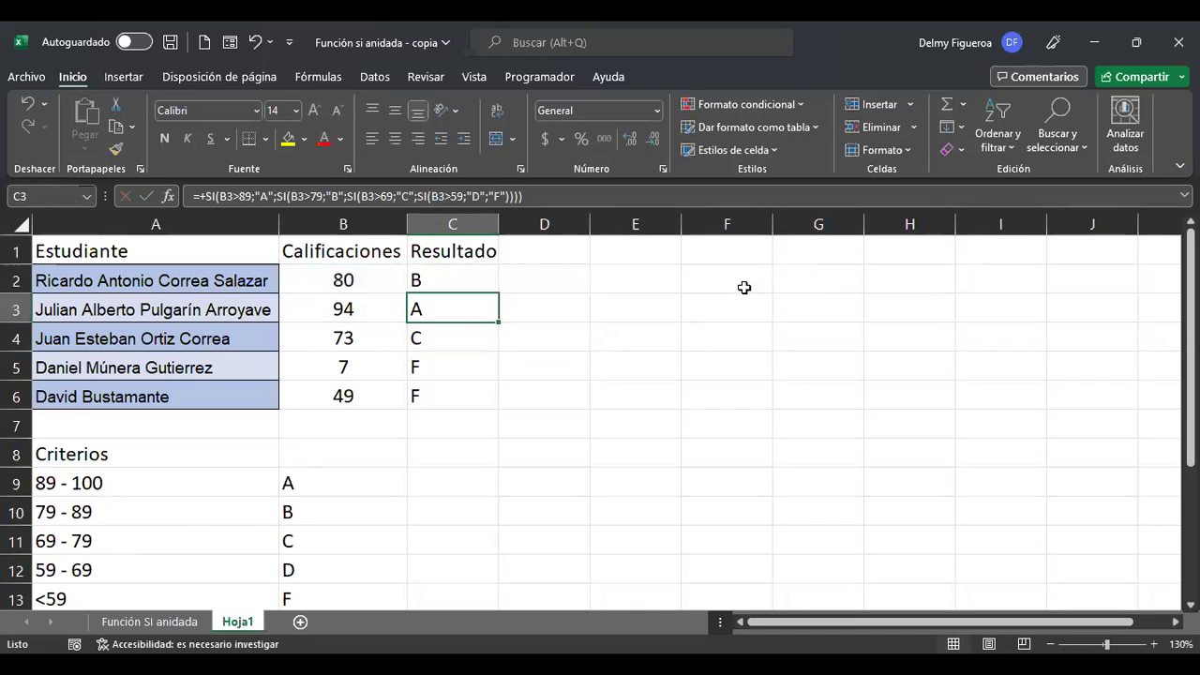
Test the C2 formula by setting the first student's score in B2 to 90 and then to 100.
key(Up)
key(Left)
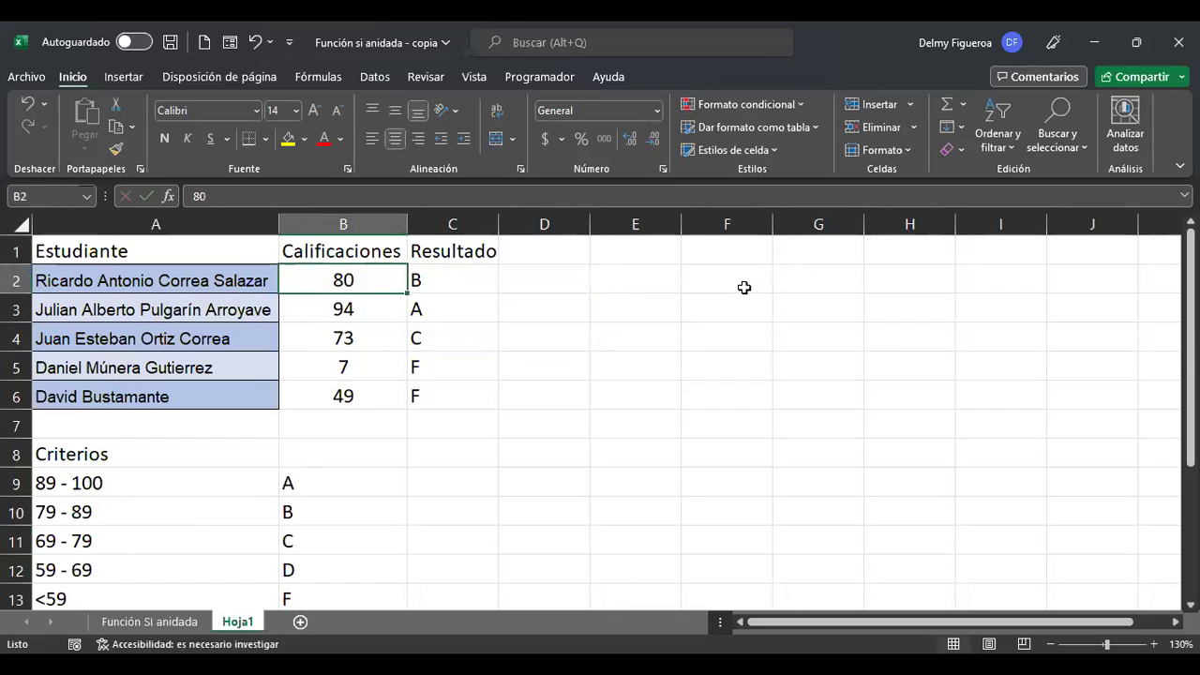
text(90)
key(Return)
key(Up)
text(100)
key(Return)
Review the C2 and C3 formulas and the result formulas in the rows below for their condition order.
key(Up)
key(Right)
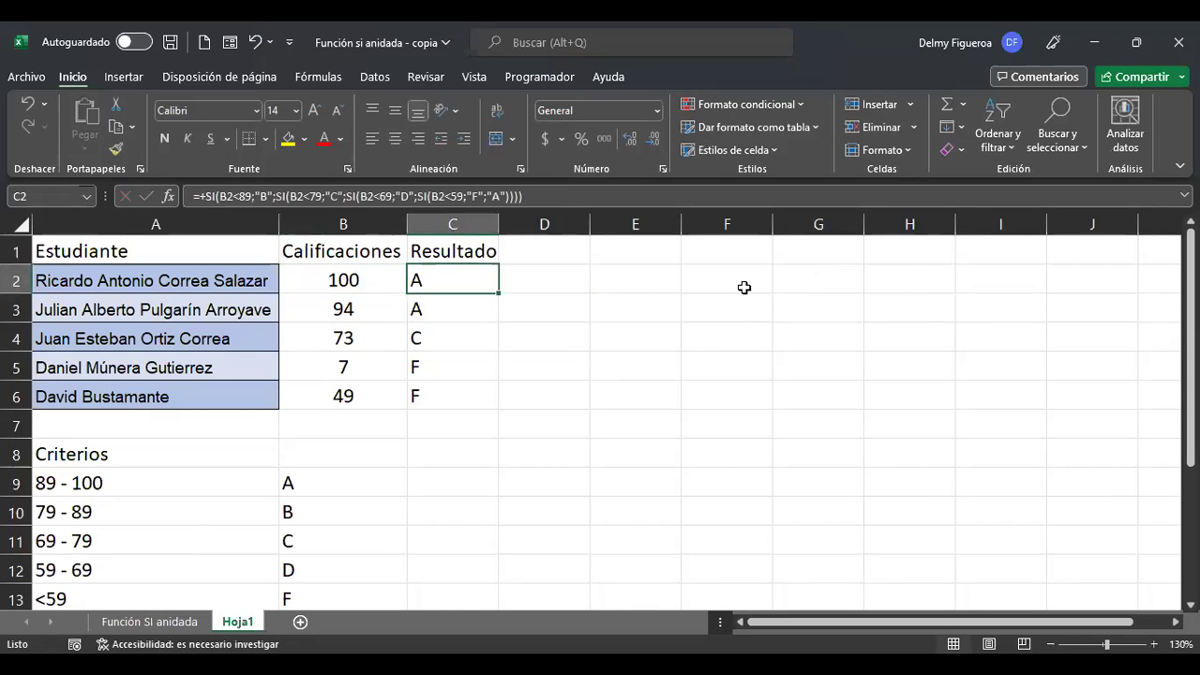
key(F2)
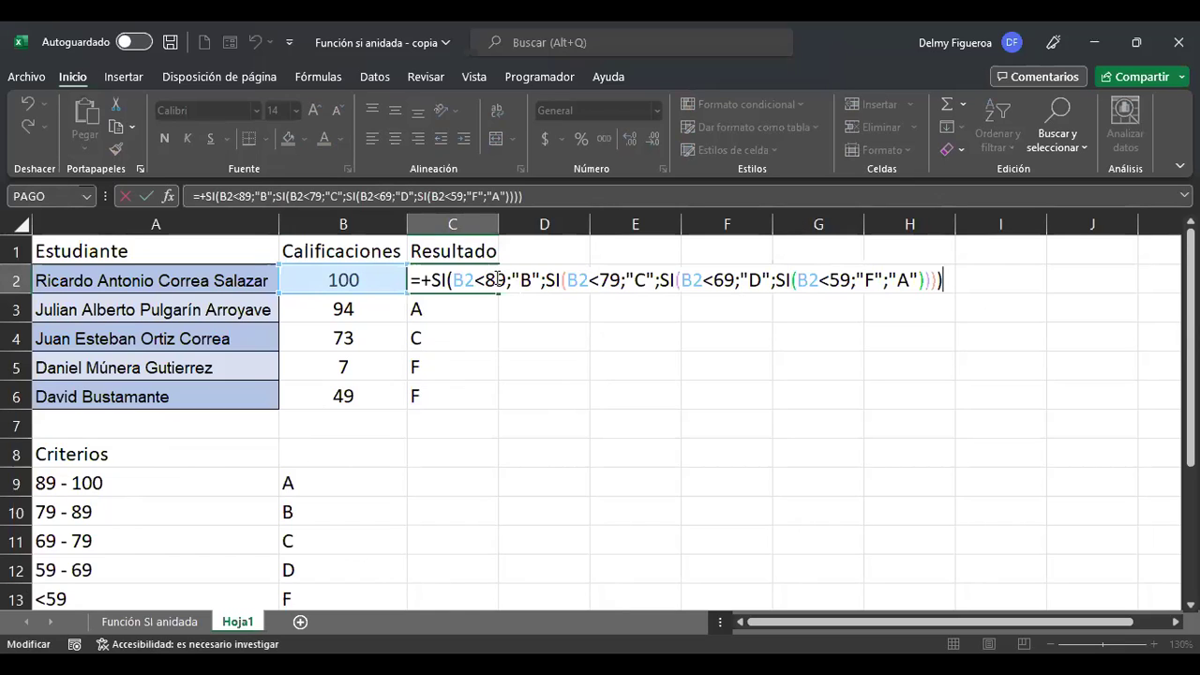
key(Return)
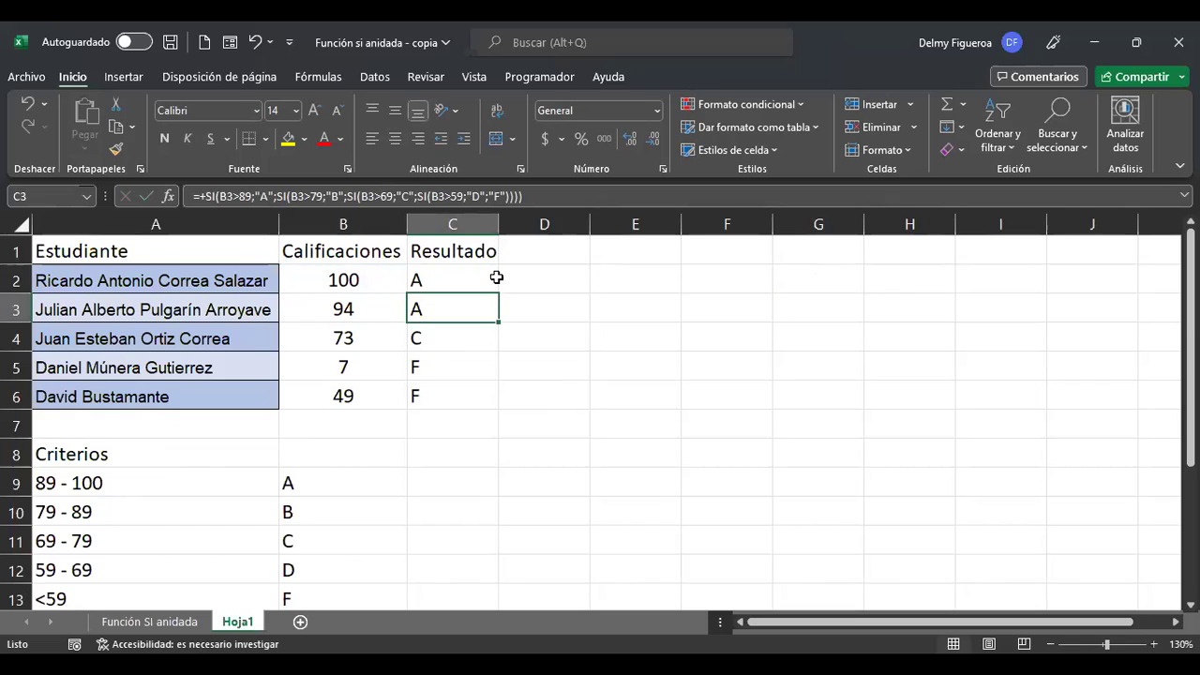
key(F2)
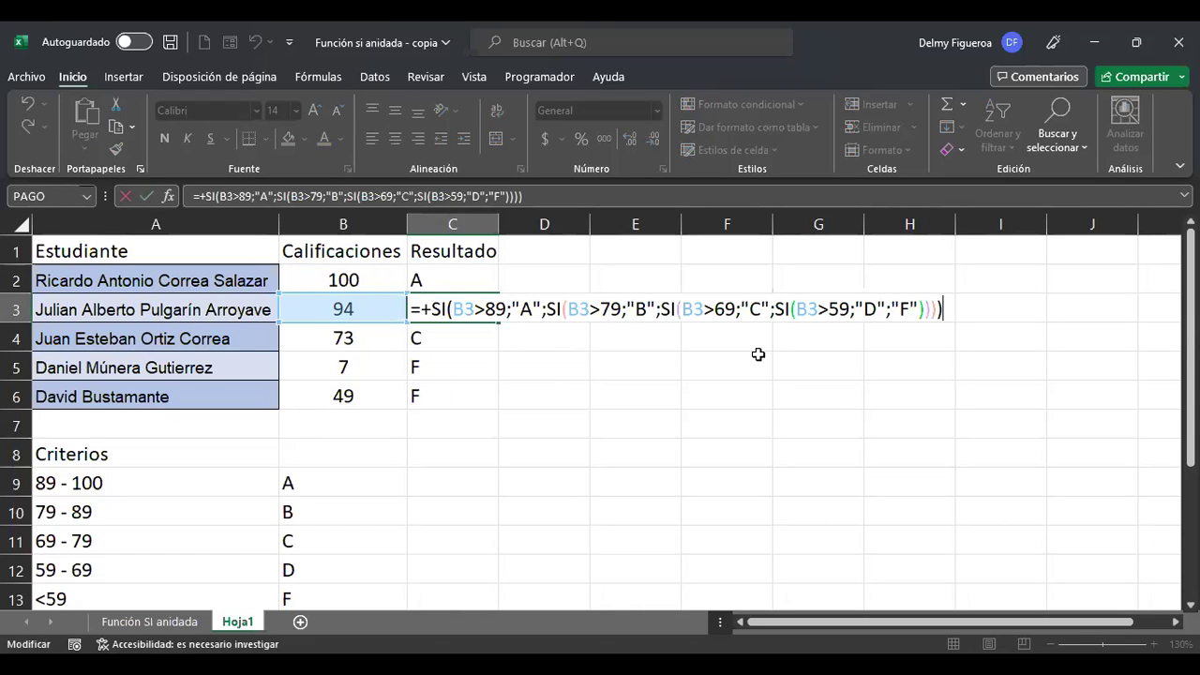
key(Return)
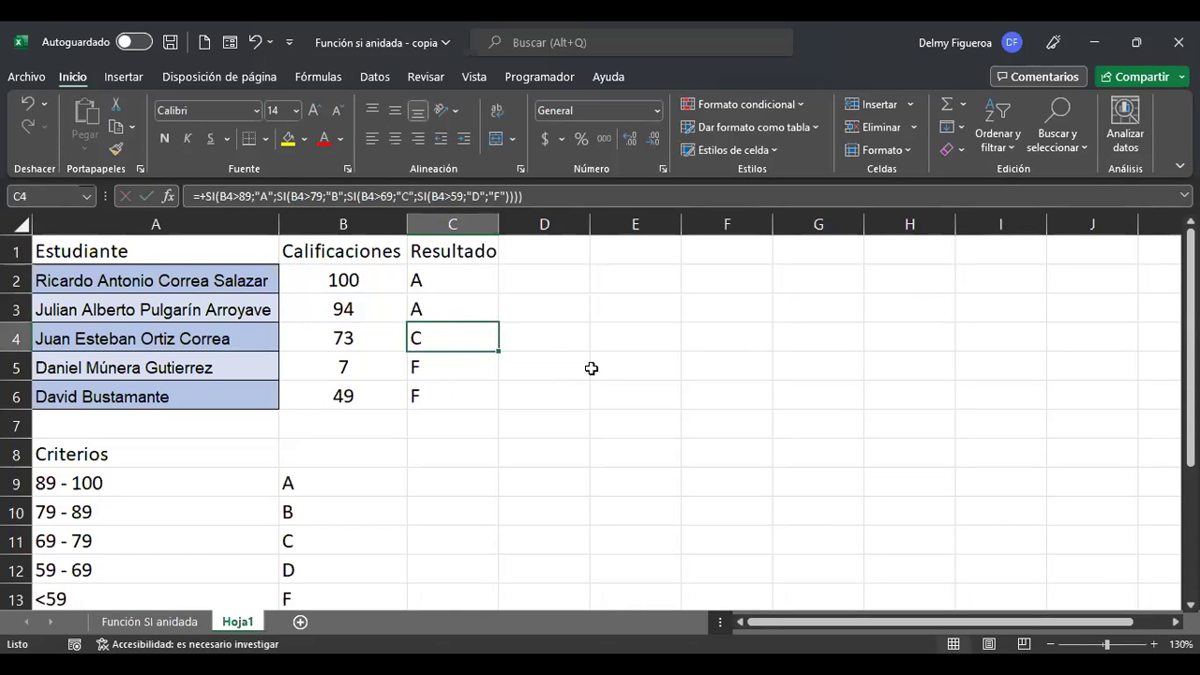
click(443, 367)
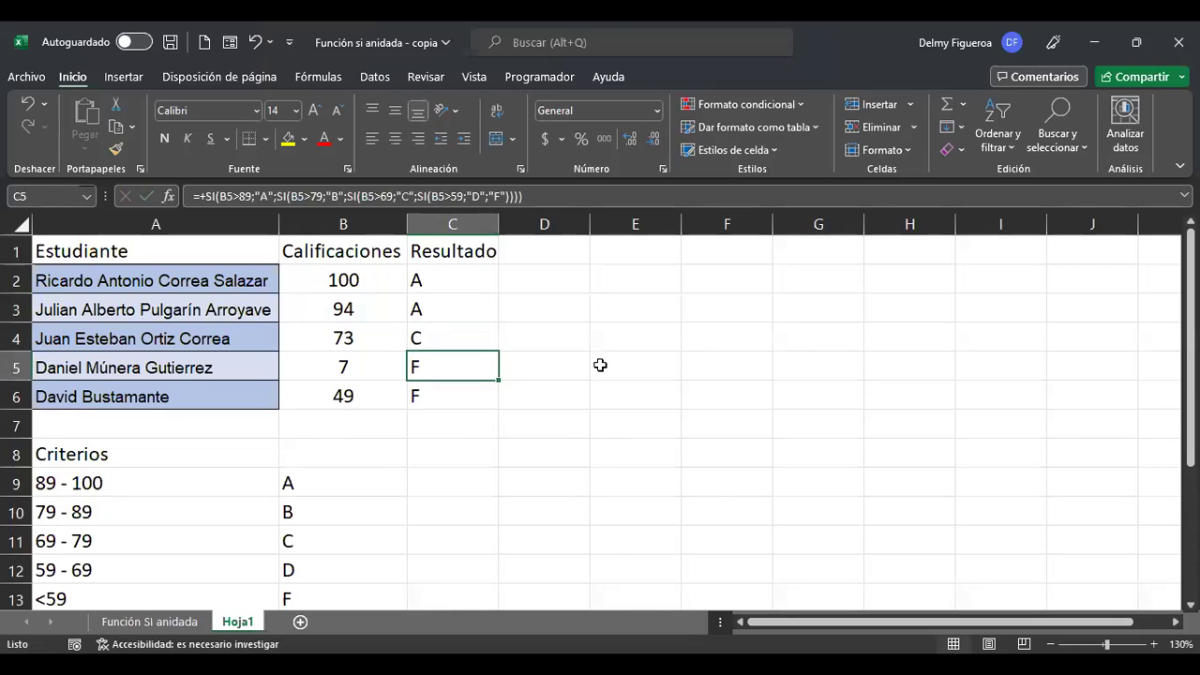
click(610, 419)
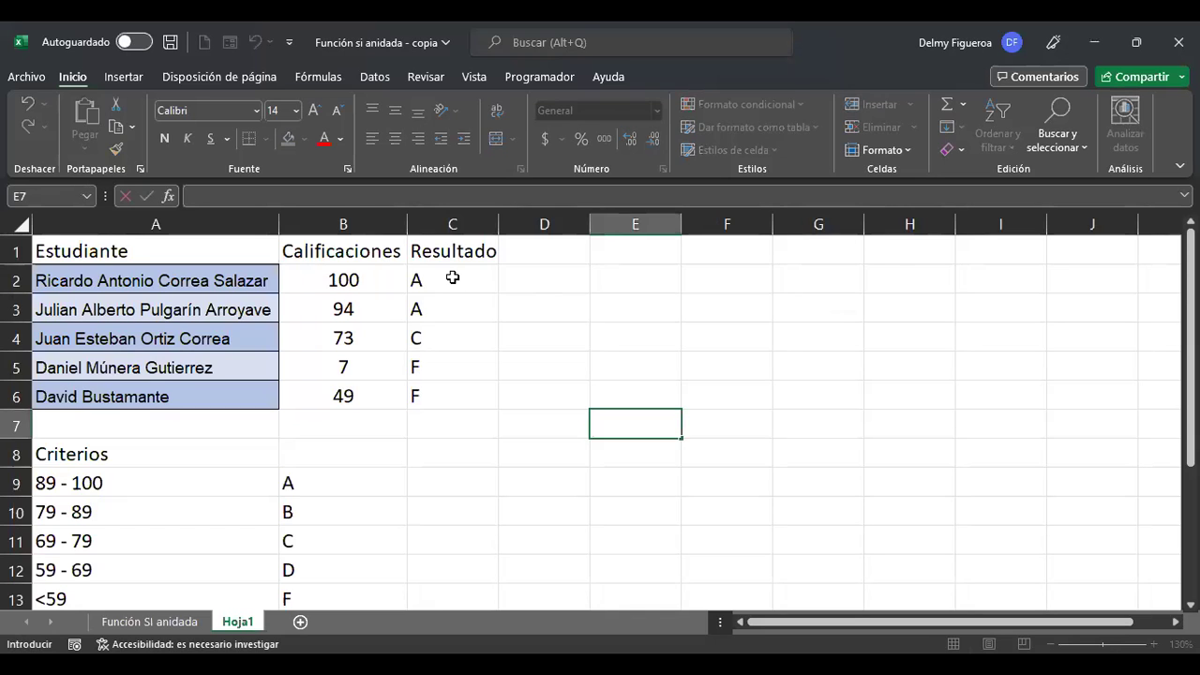
Trace the C2 formula from its first condition, B2<89, through the second condition, B2<79.
click(452, 278)
double_click(452, 278)
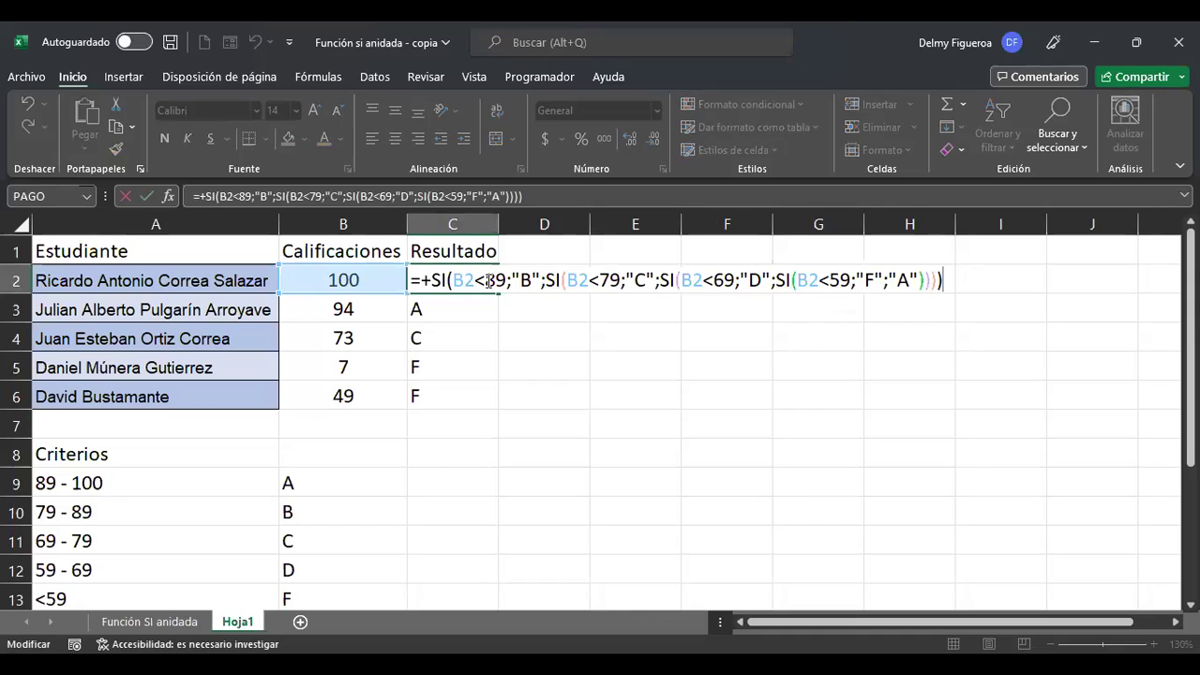
click(486, 280)
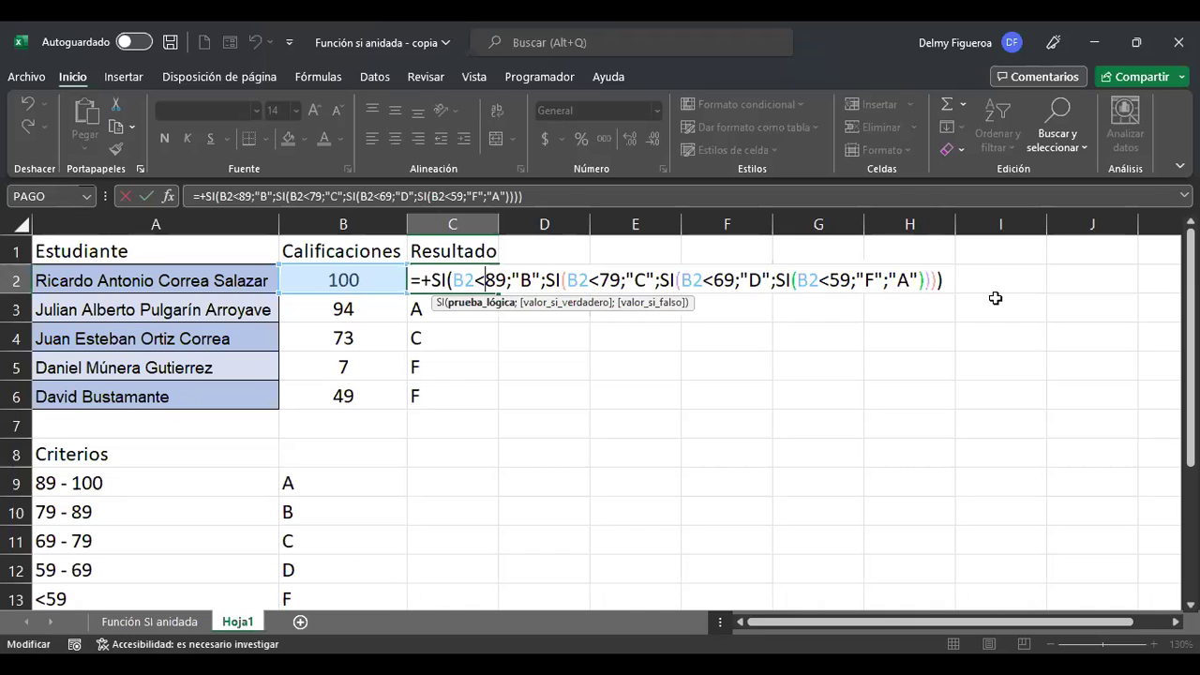
key(Right)
key(Right)
key(Right)
key(Right)
key(Right)
key(Right)
key(Right)
key(Right)
key(Right)
key(Right)
key(Right)
key(Right)
key(Right)
key(Right)
key(Right)
key(Right)
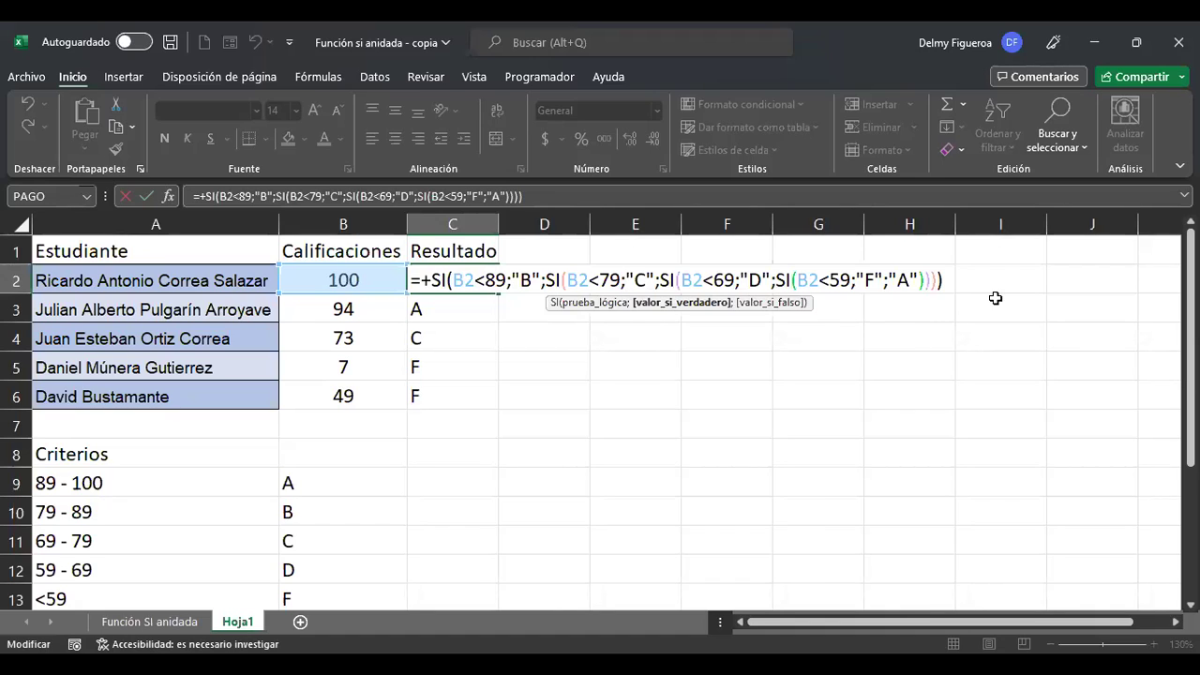
Change the first condition of the C2 formula to B2<=89.
key(Left)
key(Left)
key(Left)
key(Left)
key(Left)
key(Left)
key(Left)
key(Left)
key(Left)
key(Left)
key(Left)
key(Left)
key(Left)
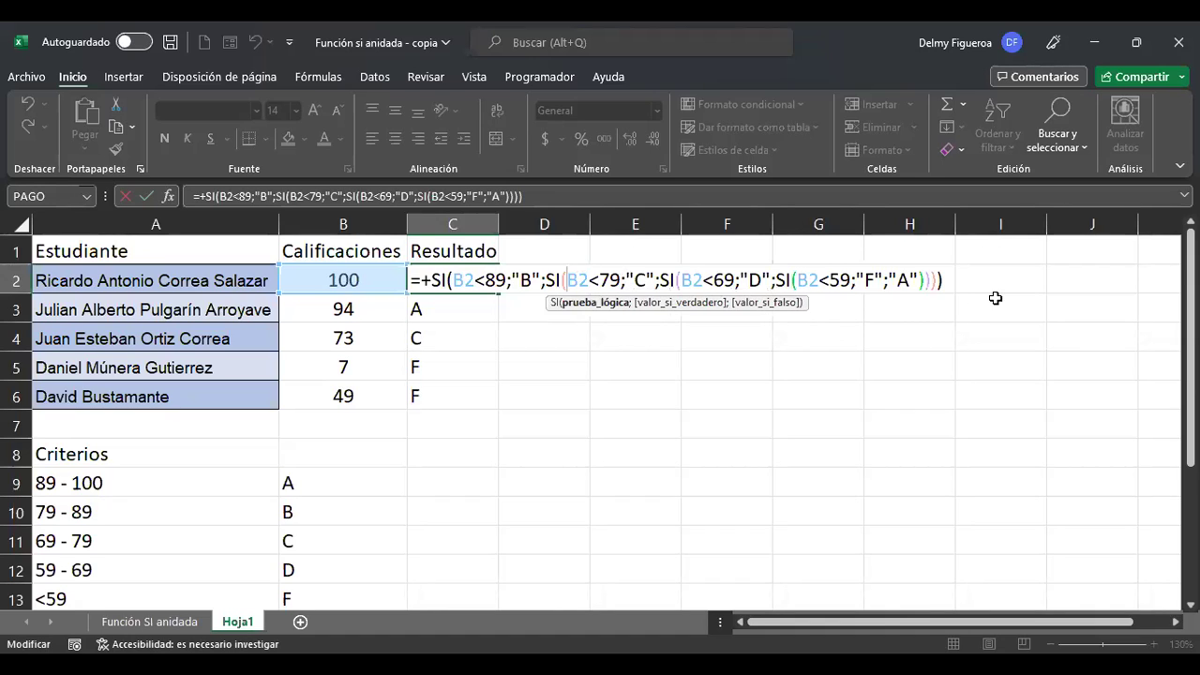
key(Left)
key(Left)
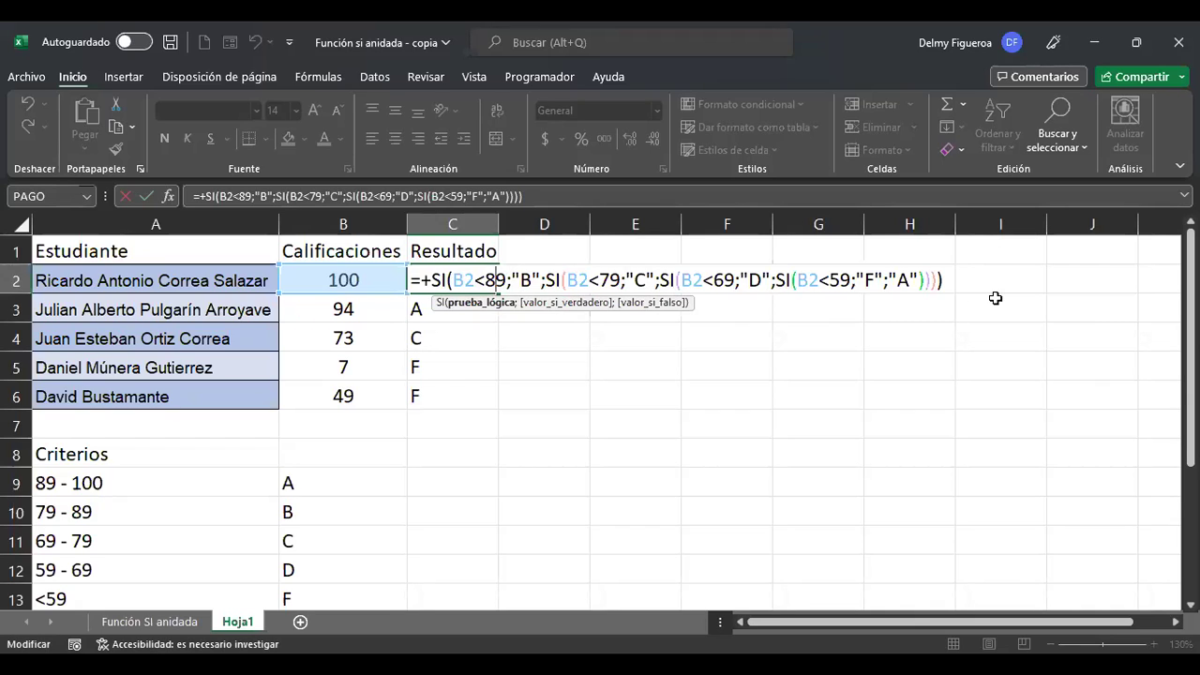
key(Left)
key(Left)
text(=)
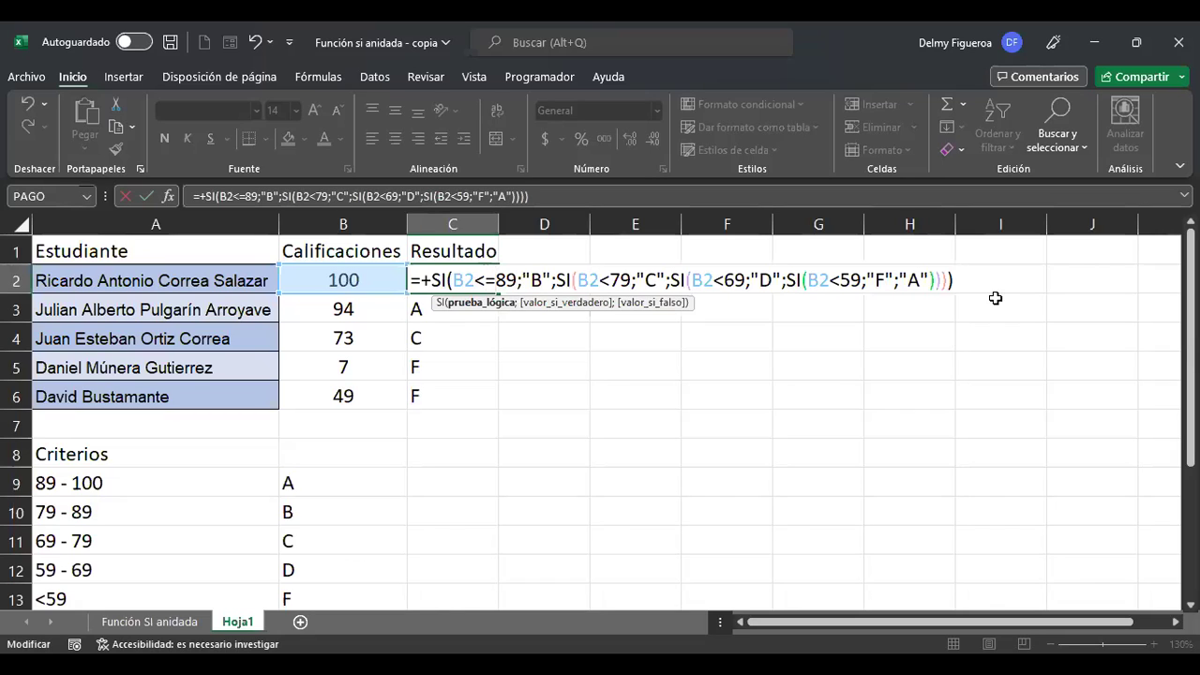
Change the second condition of the C2 formula to B2<=79.
key(Right)
key(Right)
key(Right)
key(Right)
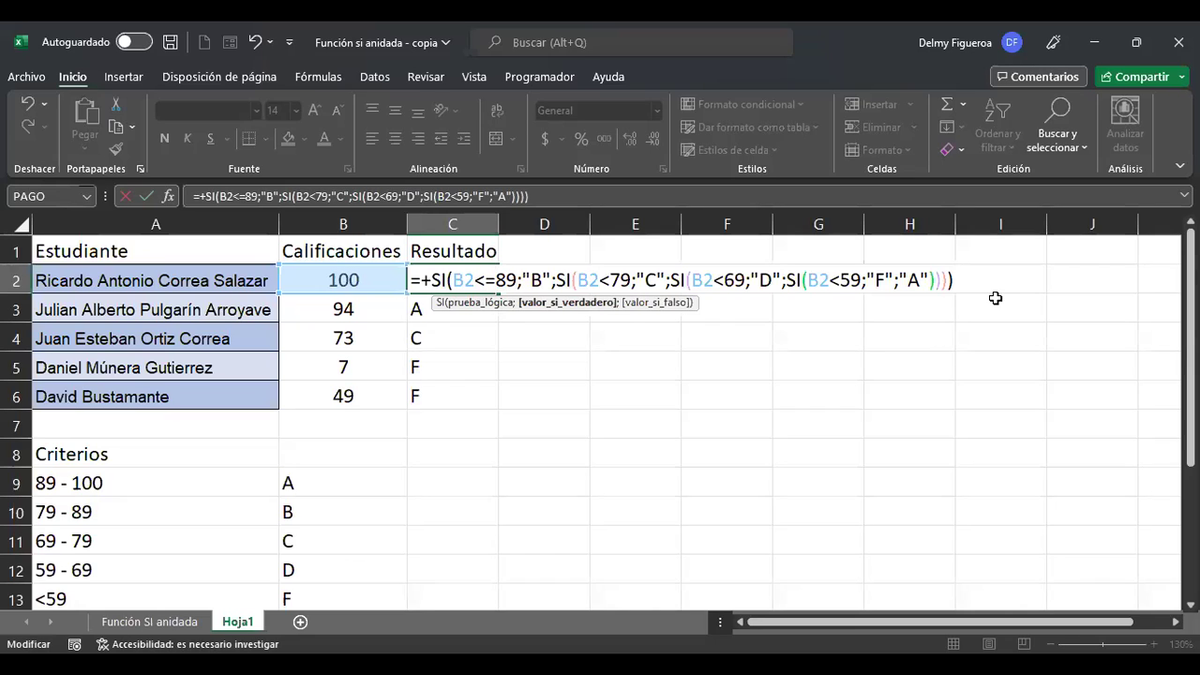
key(Right)
key(Right)
key(Right)
key(Right)
key(Right)
key(Right)
key(Right)
key(Right)
key(Right)
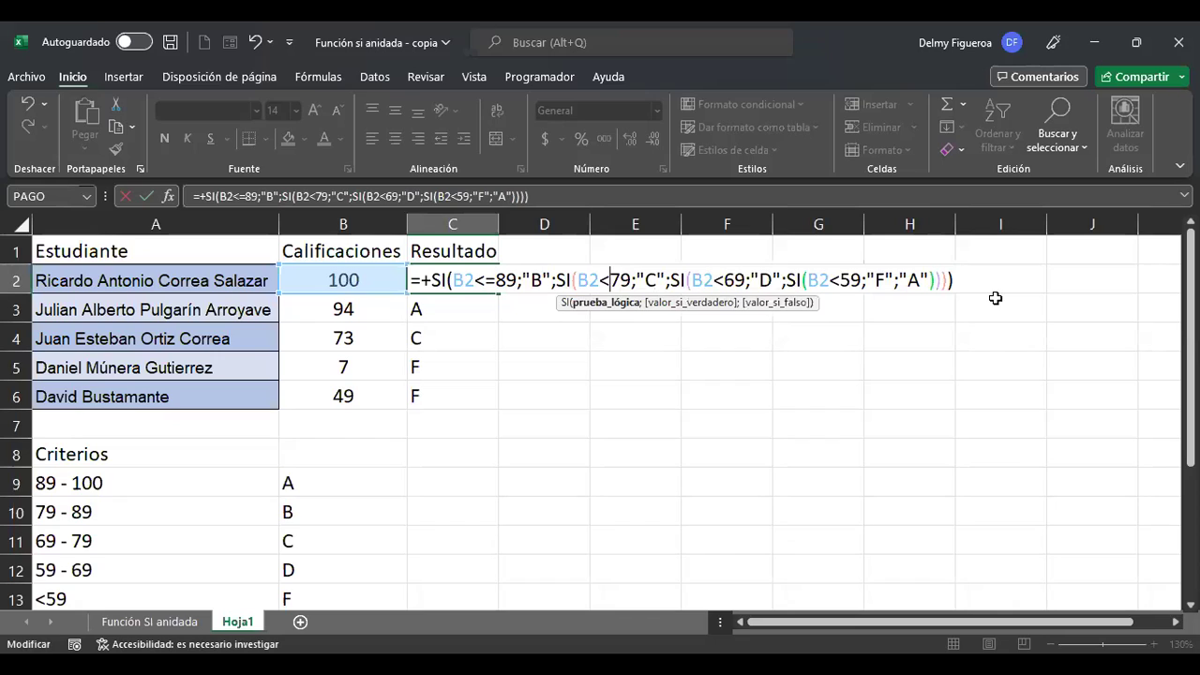
text(=)
Change the third condition of the C2 formula to B2<=69 and confirm the formula.
key(Right)
key(Right)
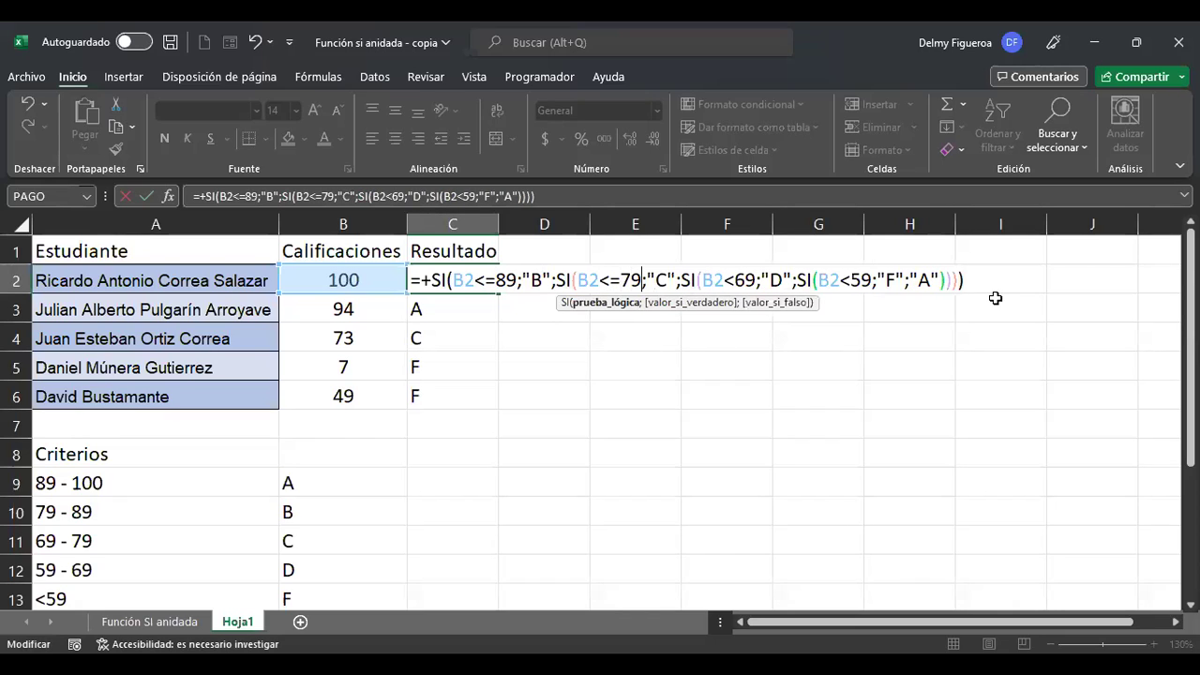
key(Right)
key(Right)
key(Right)
key(Right)
key(Right)
key(Right)
key(Right)
key(Right)
key(Right)
key(Right)
key(Right)
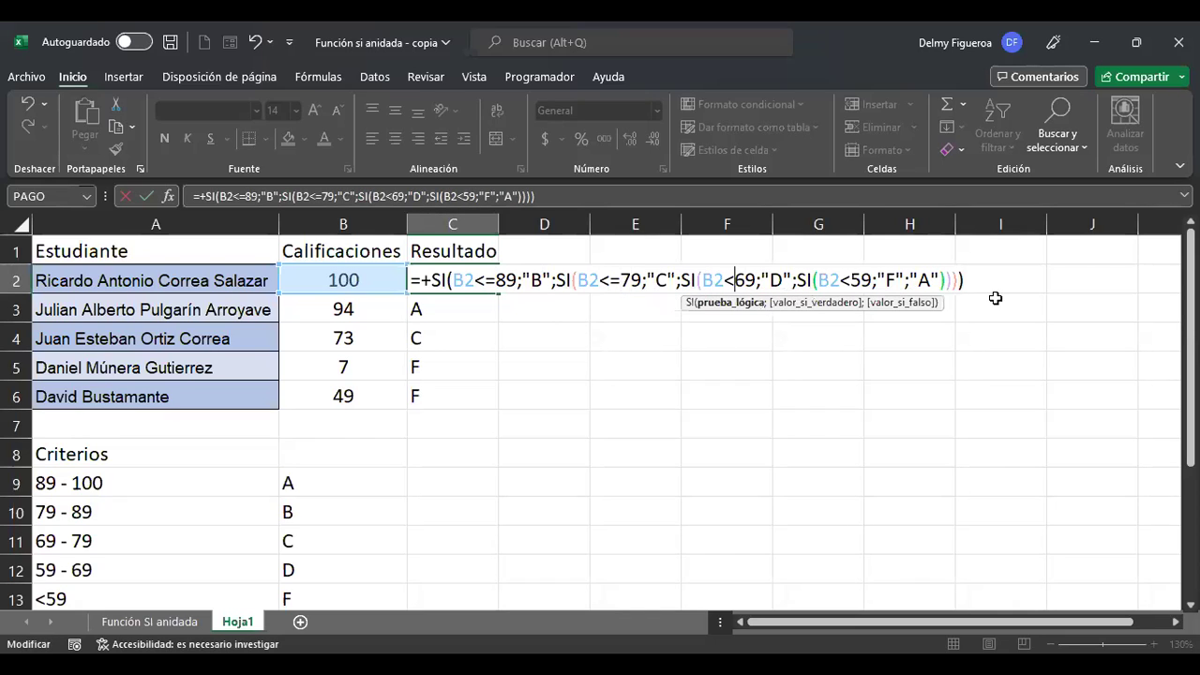
text(=)
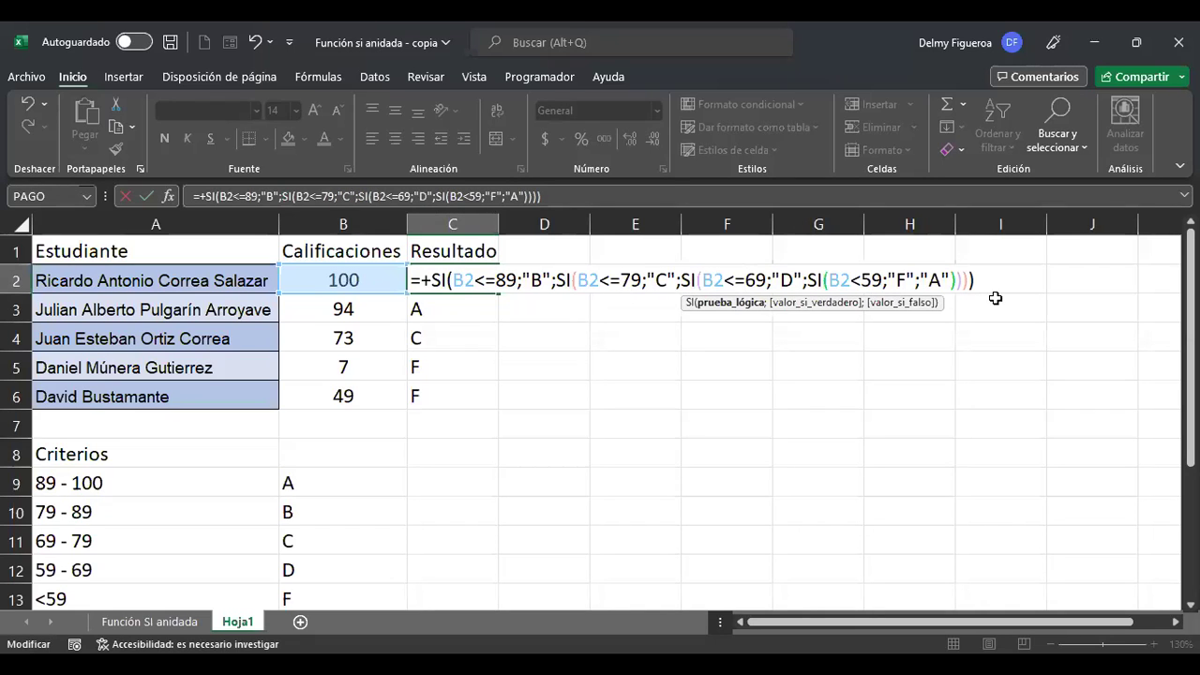
key(Return)
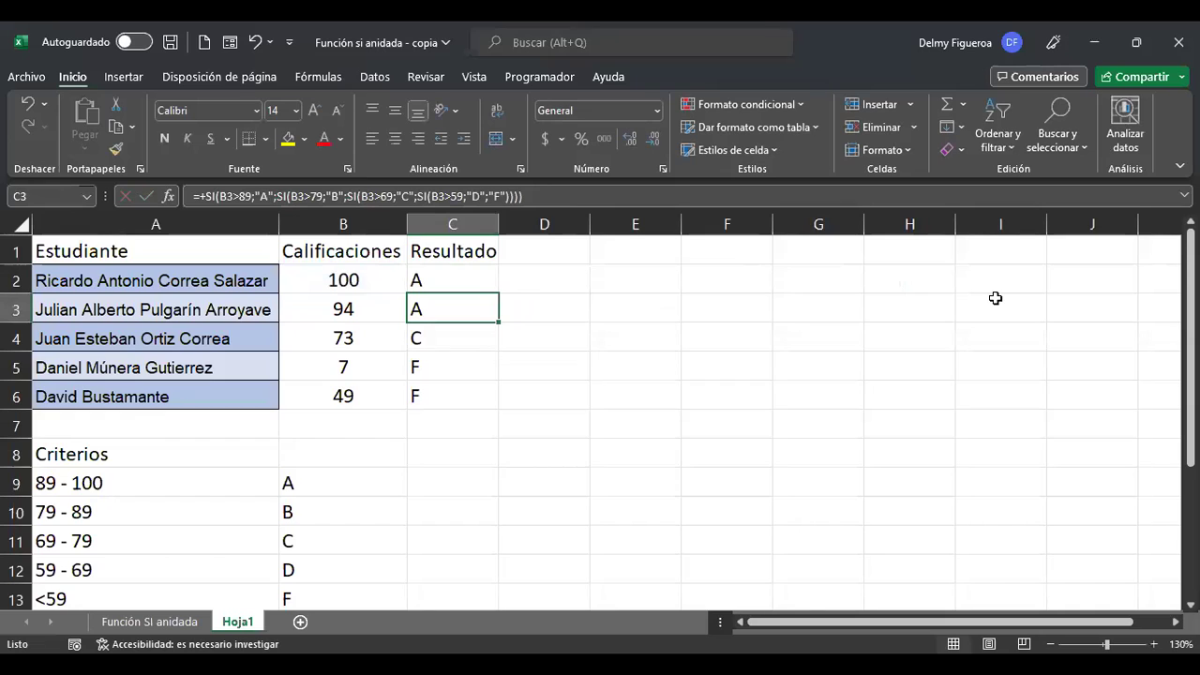
Examine the first two conditions of the C3 formula, B3>89 and B3>79, without changing it.
key(F2)
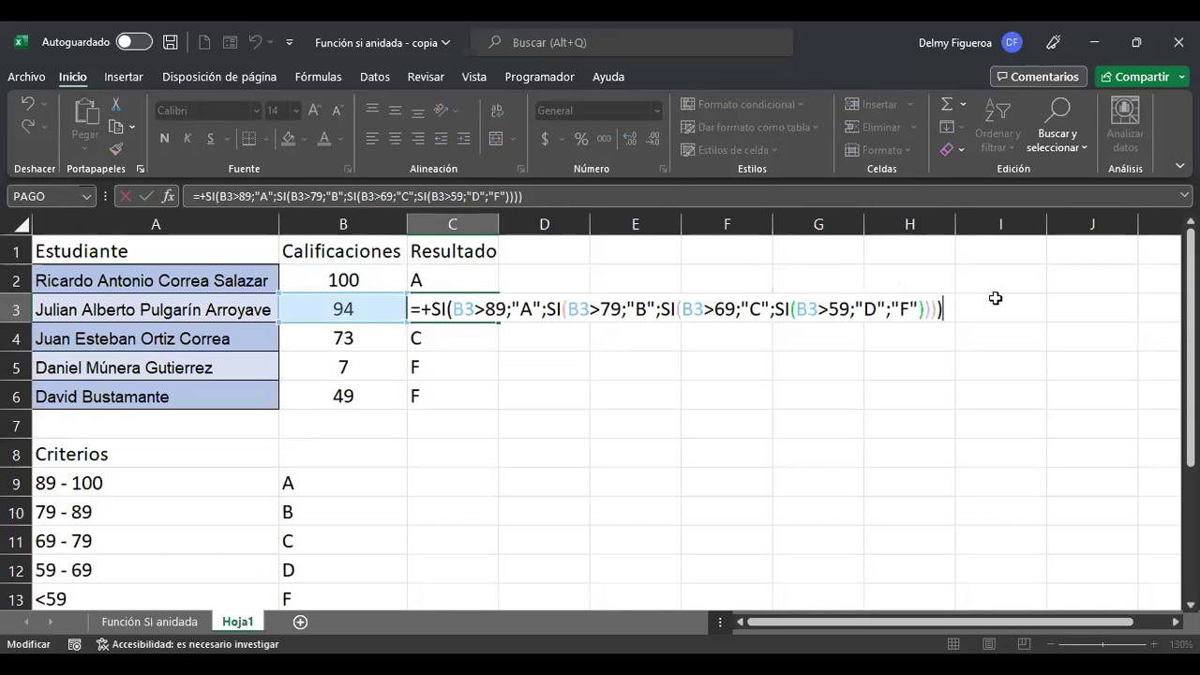
click(493, 309)
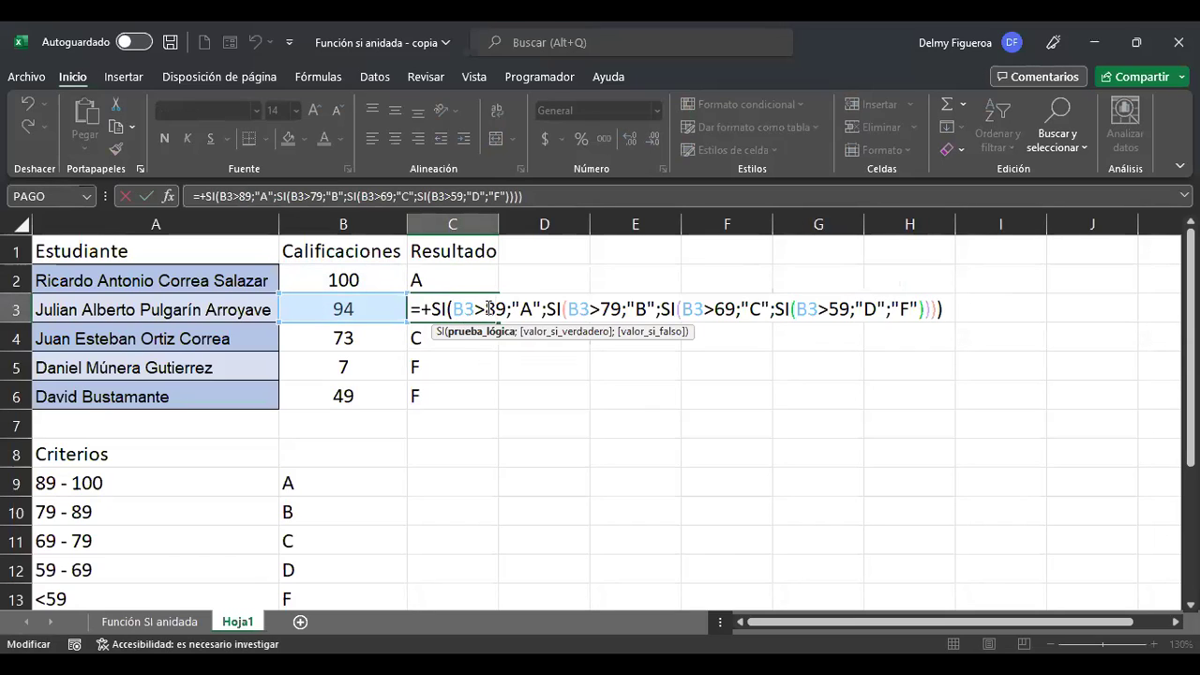
click(613, 309)
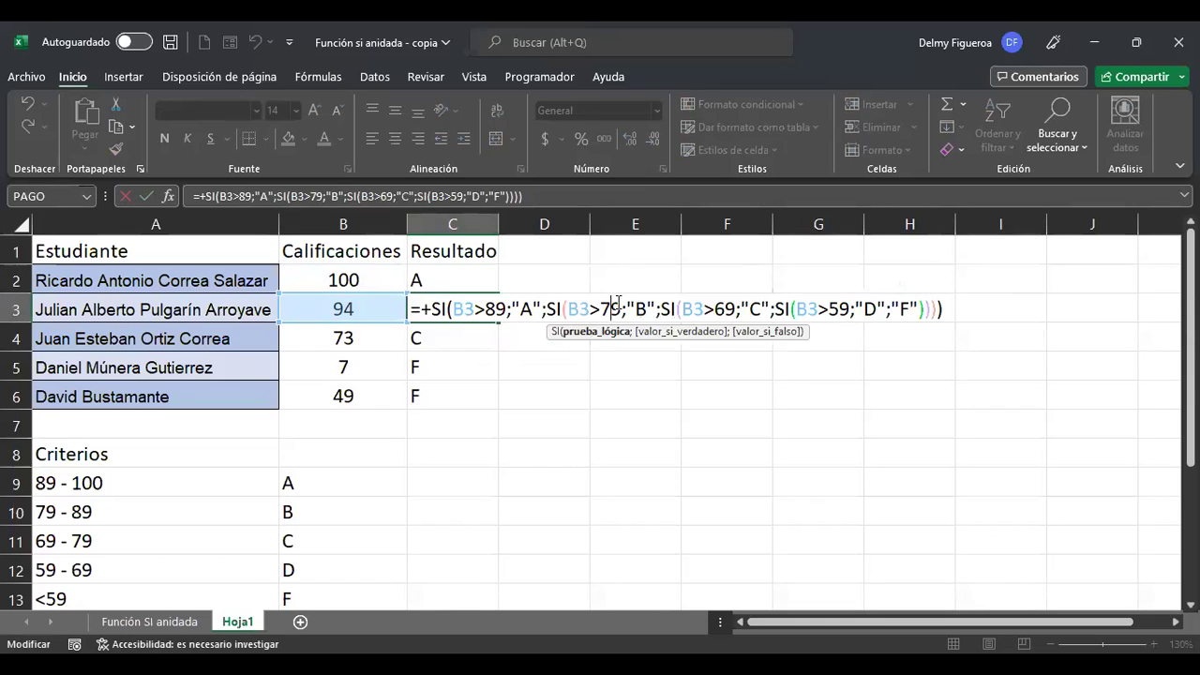
key(Escape)
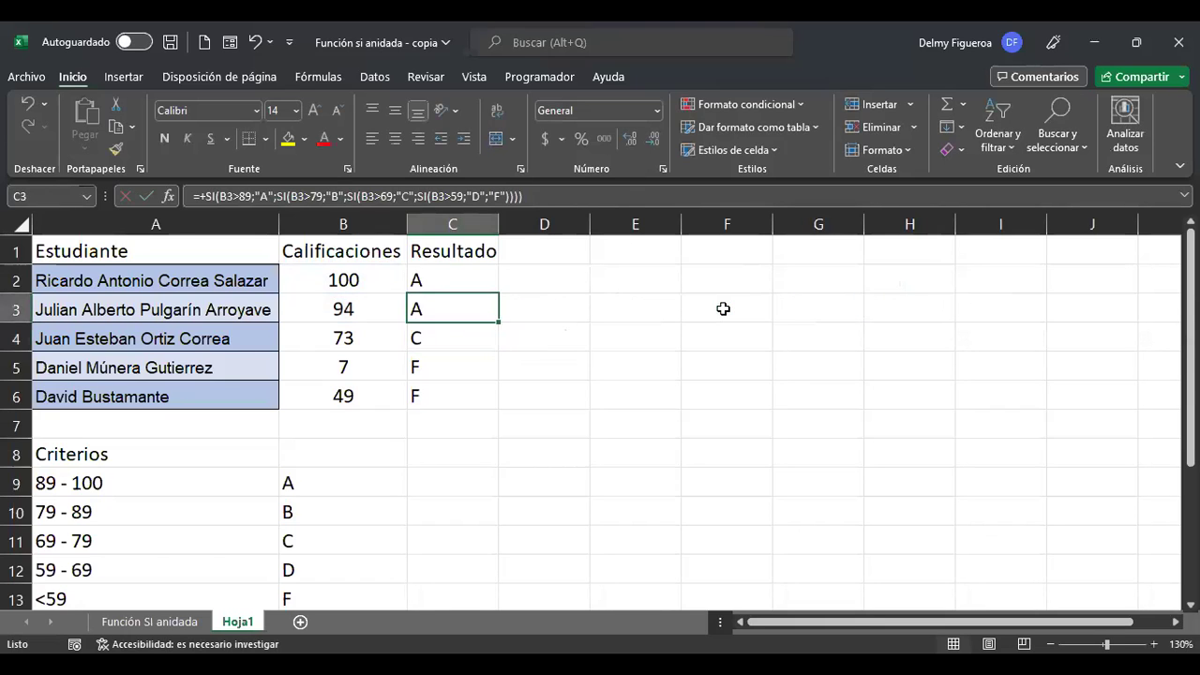
Check the C2 formula and set the score in B2 to 7 to test it.
key(Up)
key(F2)
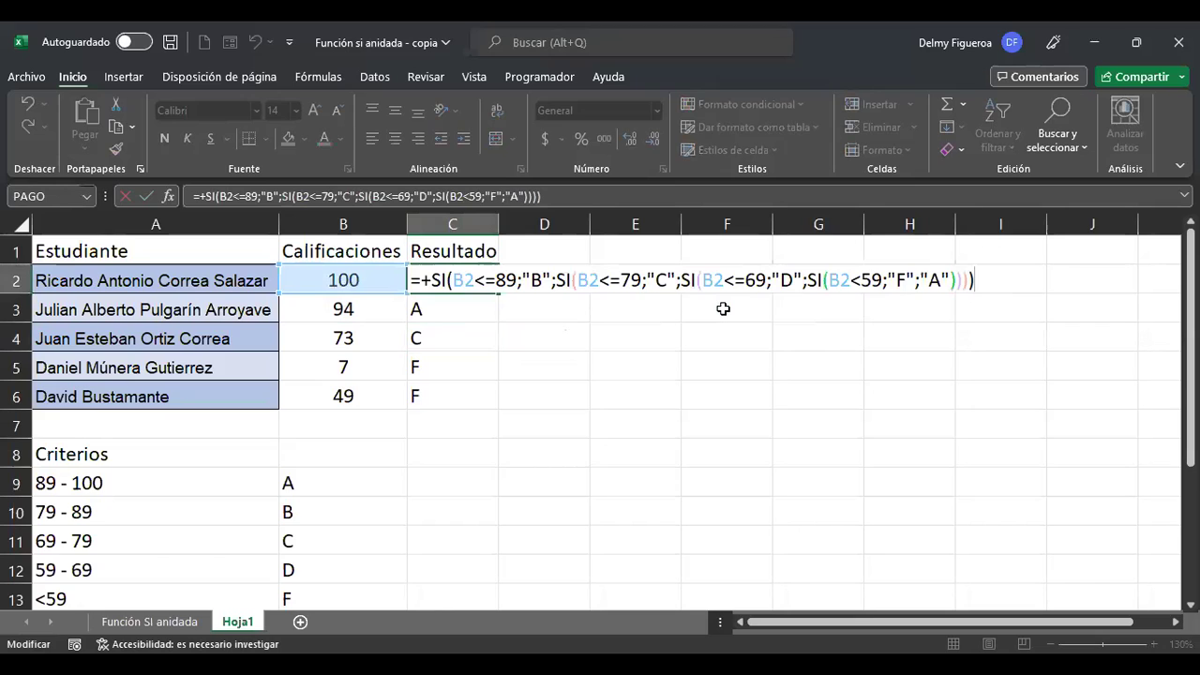
key(Return)
key(Up)
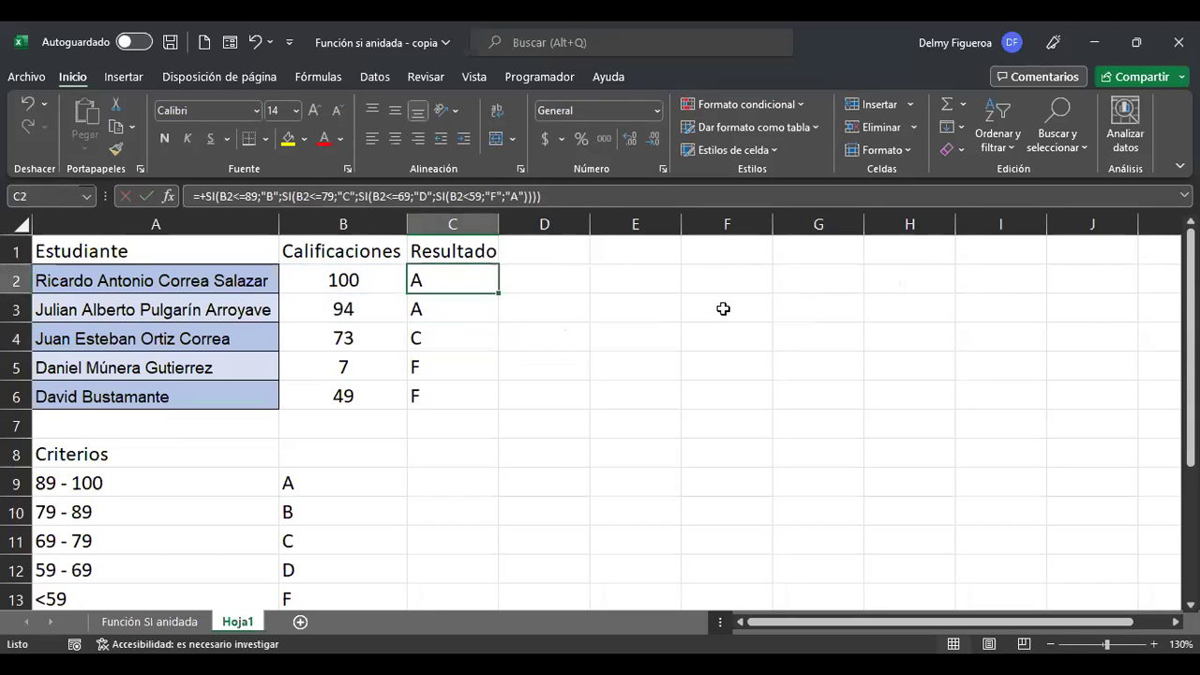
key(Left)
text(7)
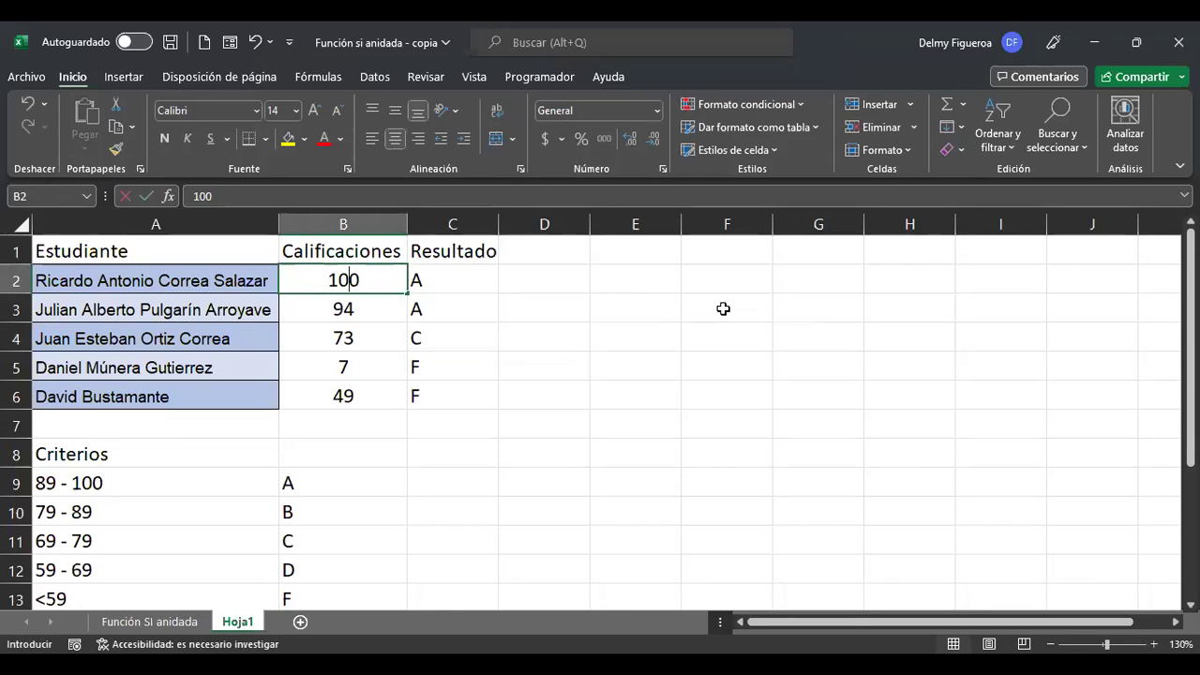
key(Tab)
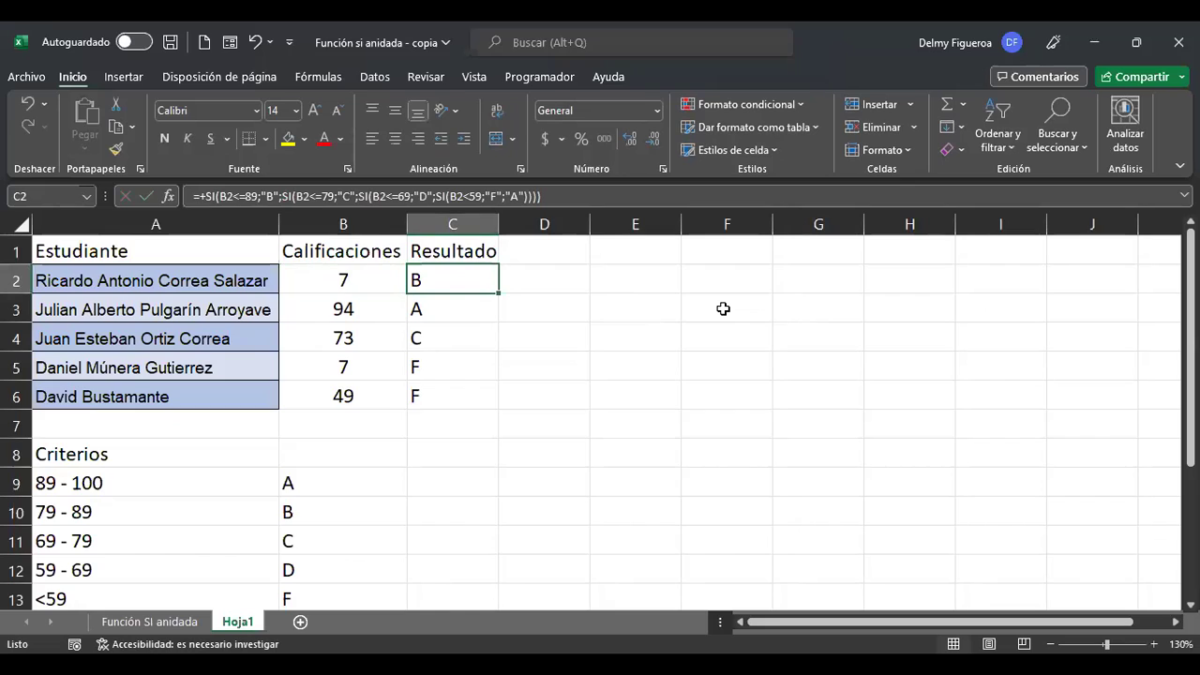
Check the score in B2 against the first condition of the C2 formula, B2<=89.
key(Left)
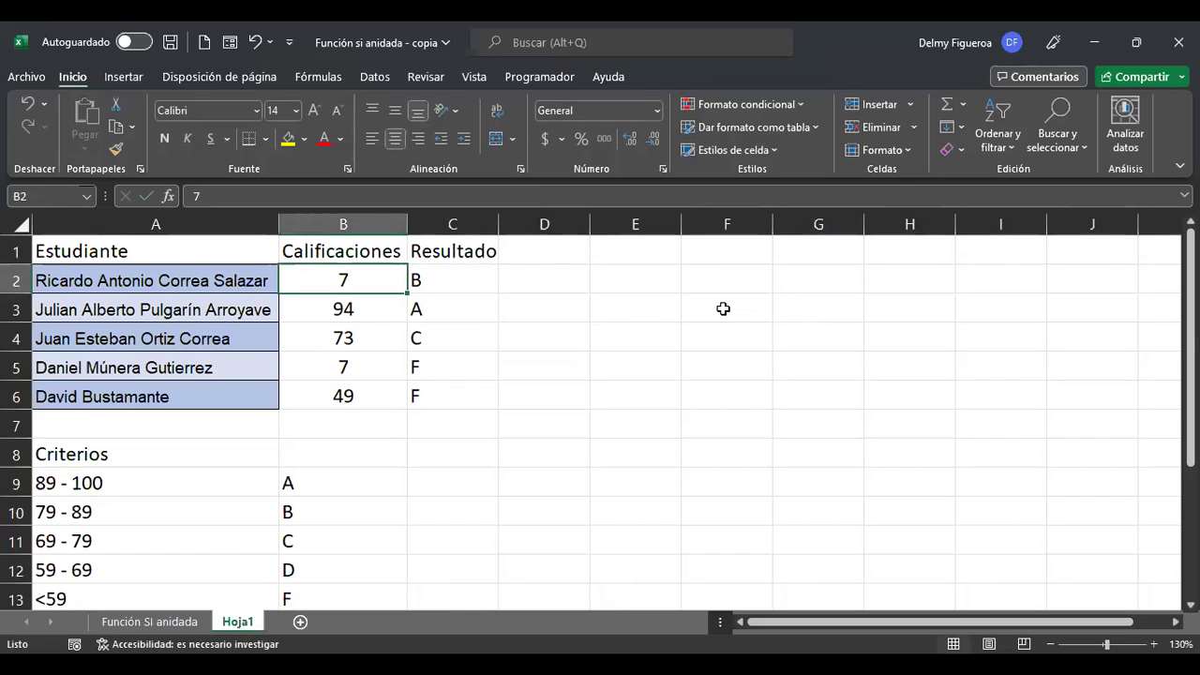
key(Right)
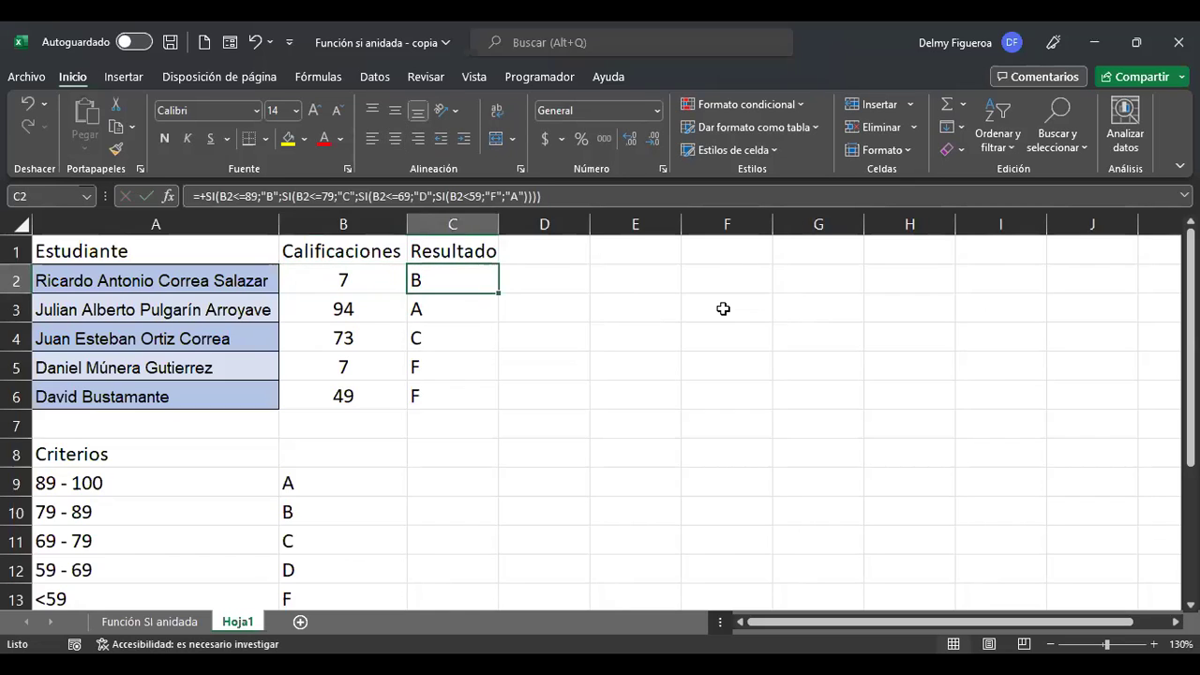
key(F2)
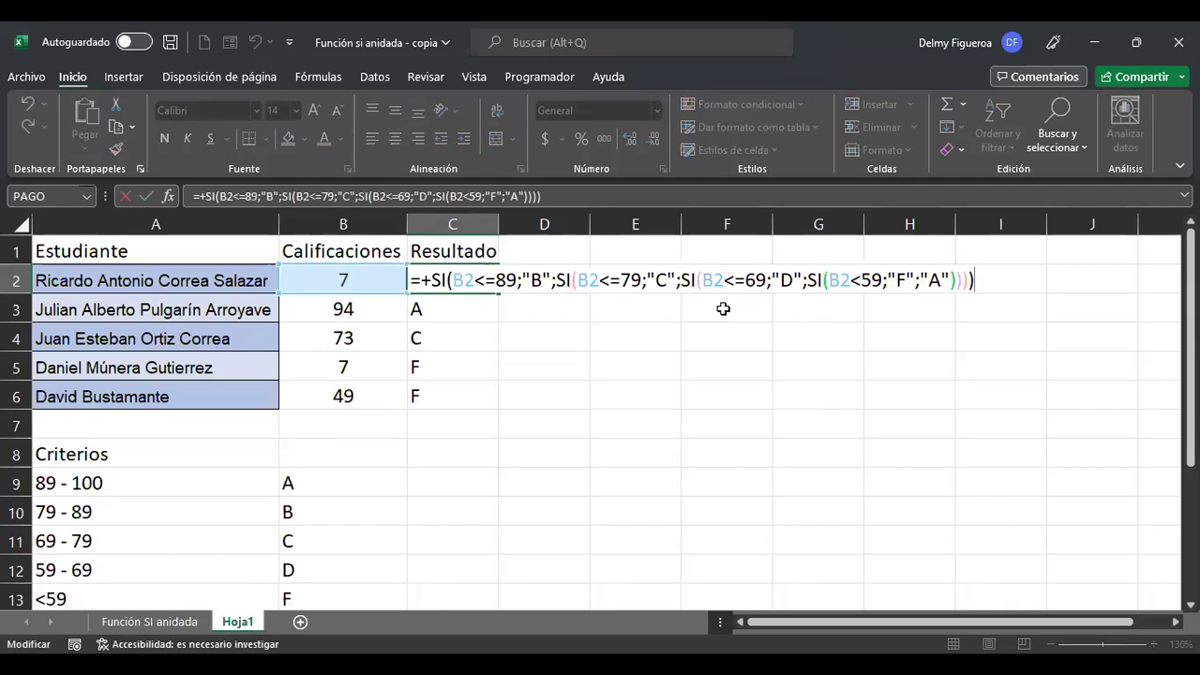
click(497, 279)
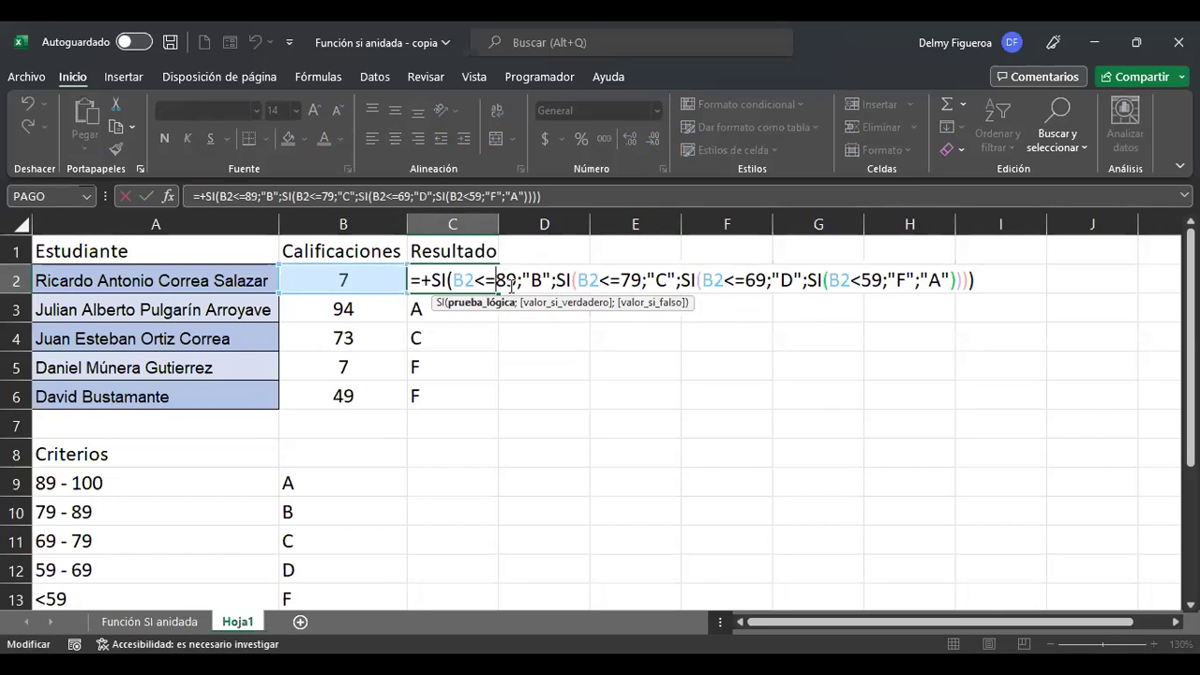
key(Return)
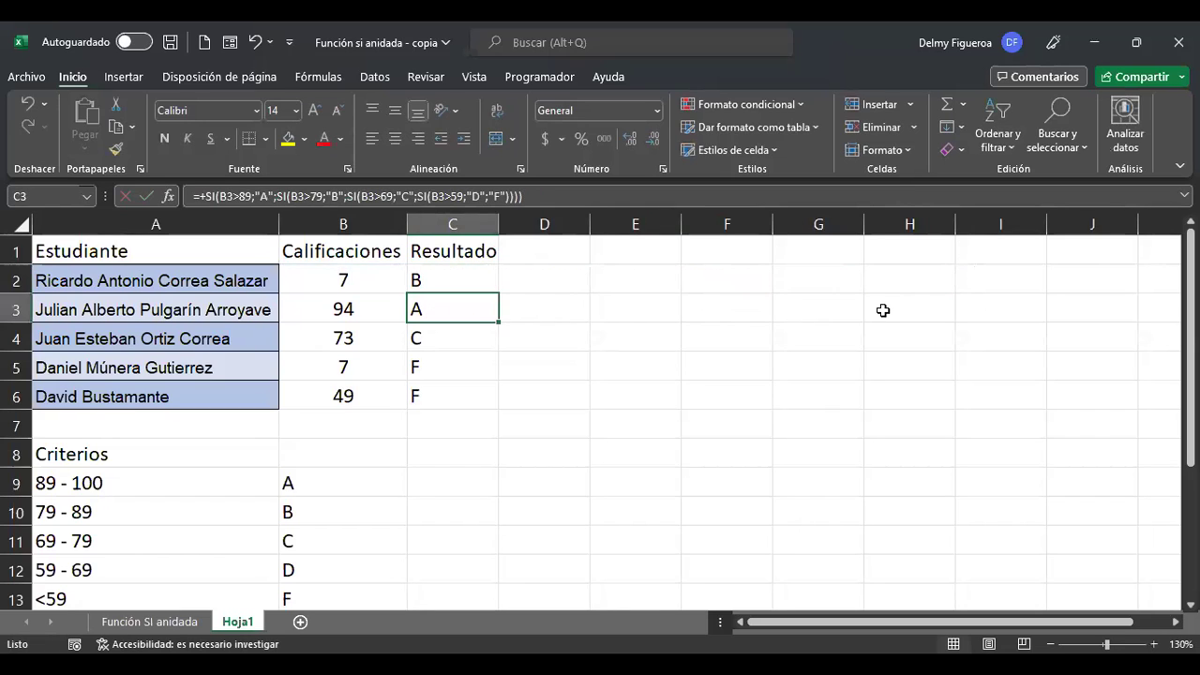
Trace the C3 formula through its four conditions, from B3>89 down to B3>59.
key(F2)
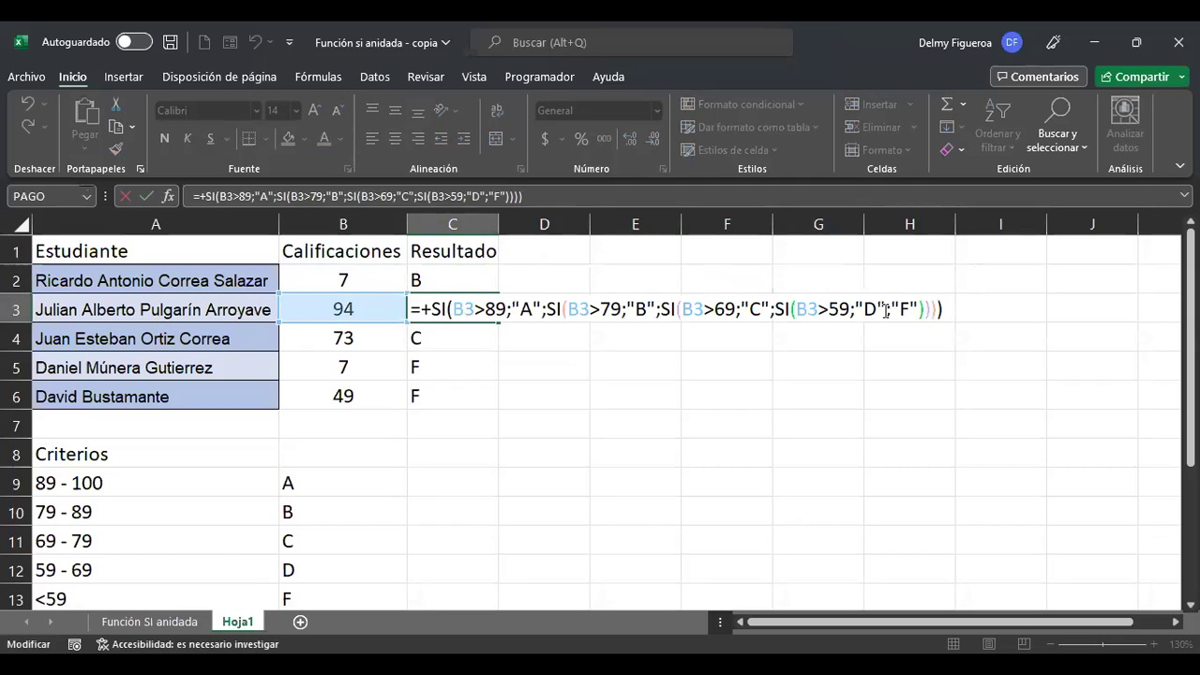
click(495, 309)
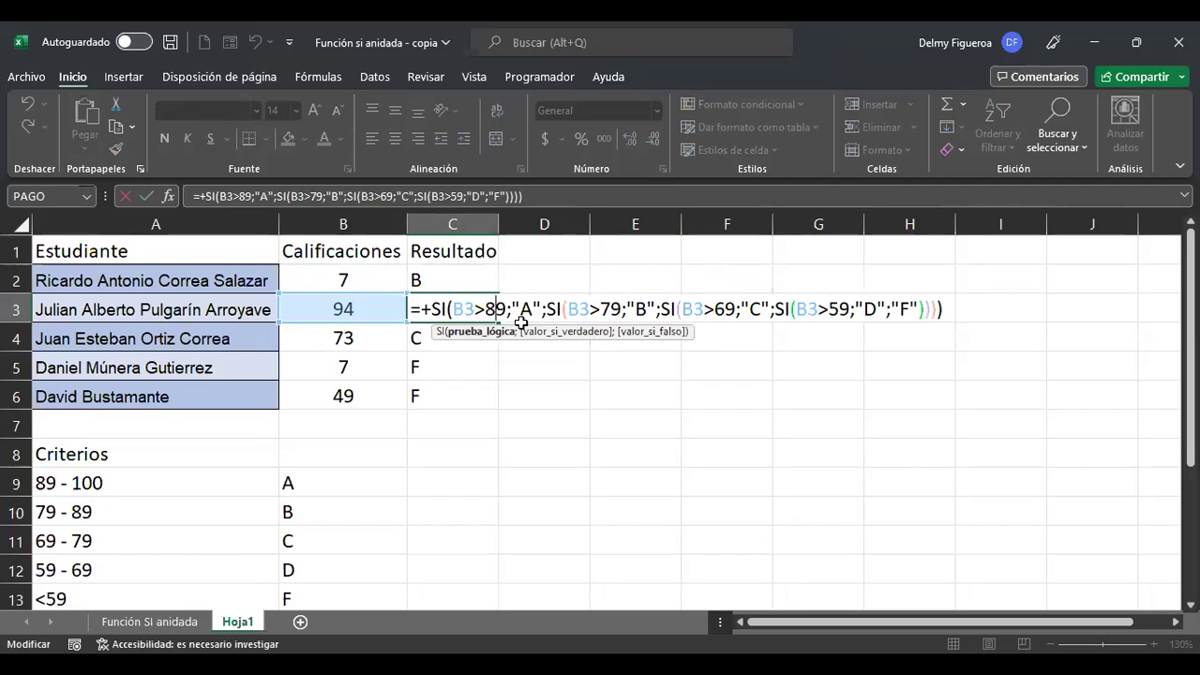
click(614, 309)
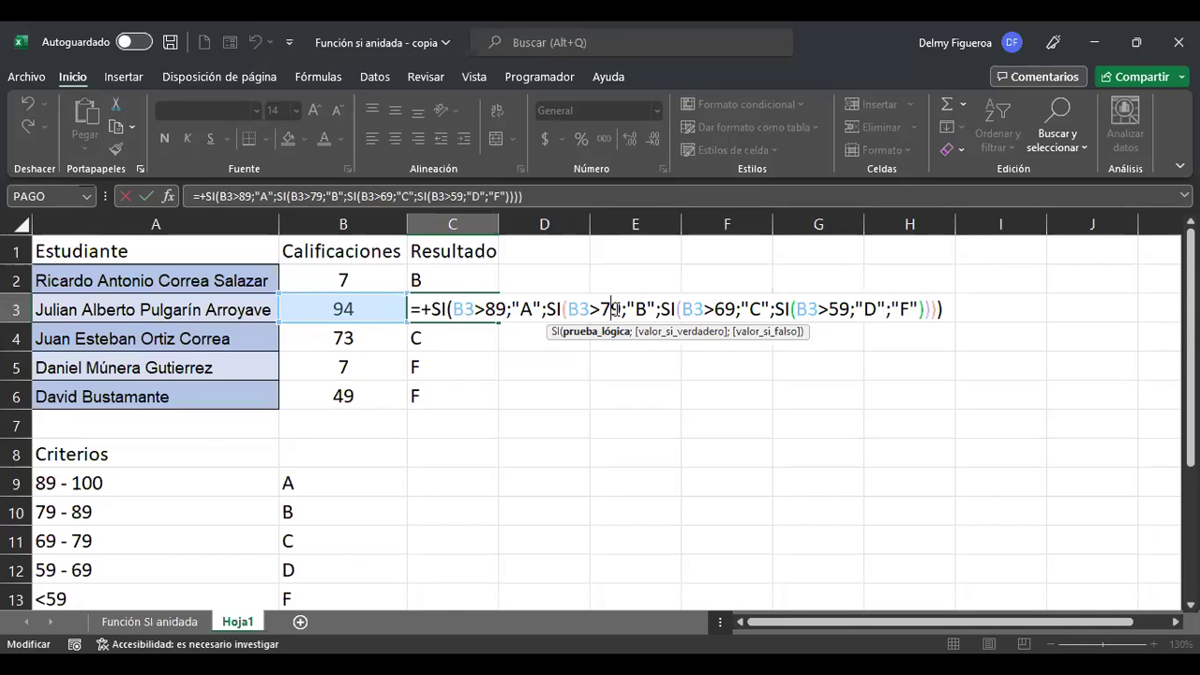
click(737, 310)
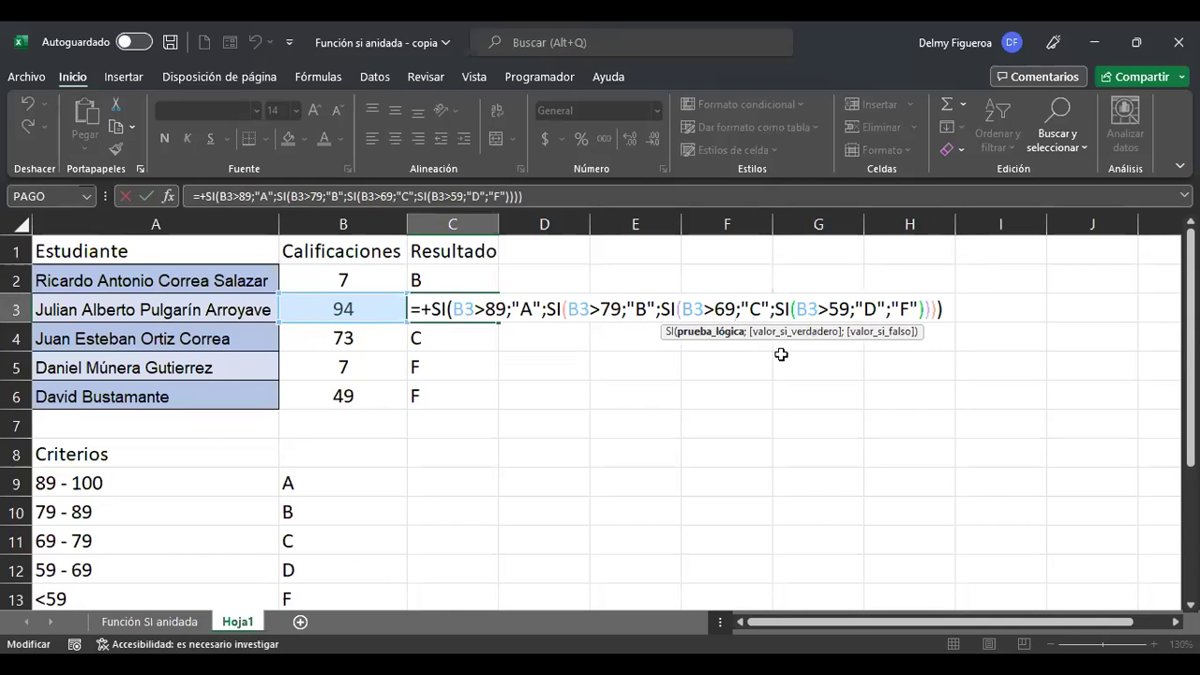
click(769, 311)
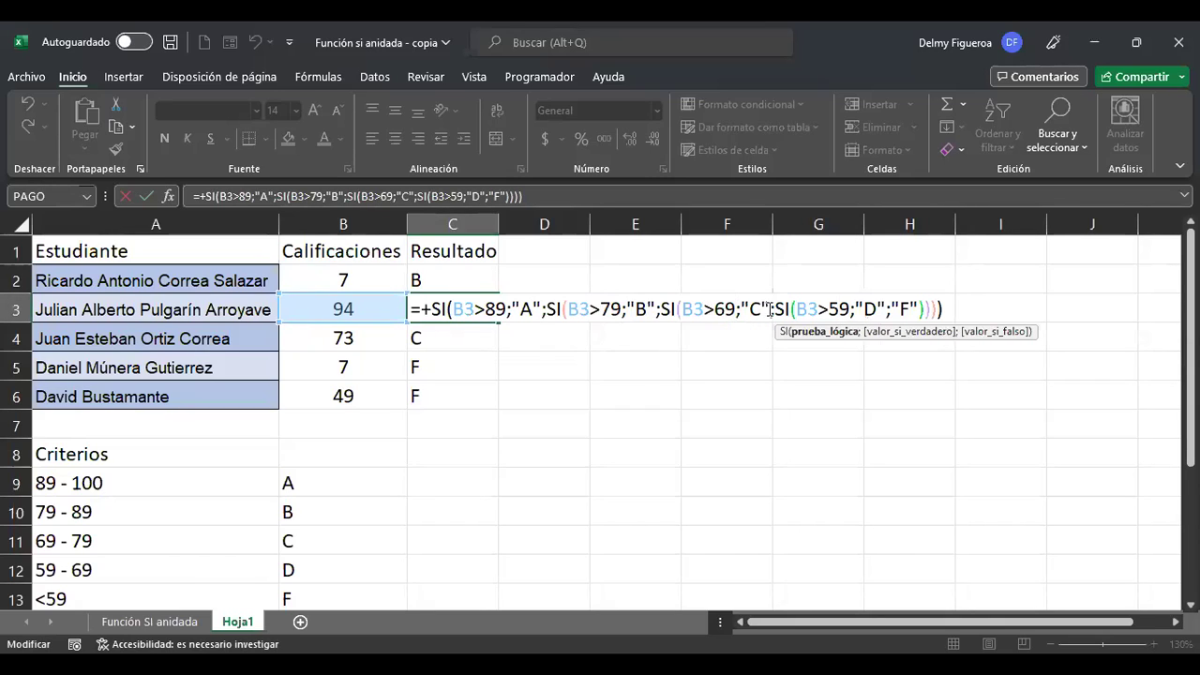
click(840, 311)
Change the first condition of the C2 formula to B2<=59 and its true result to "F".
click(453, 279)
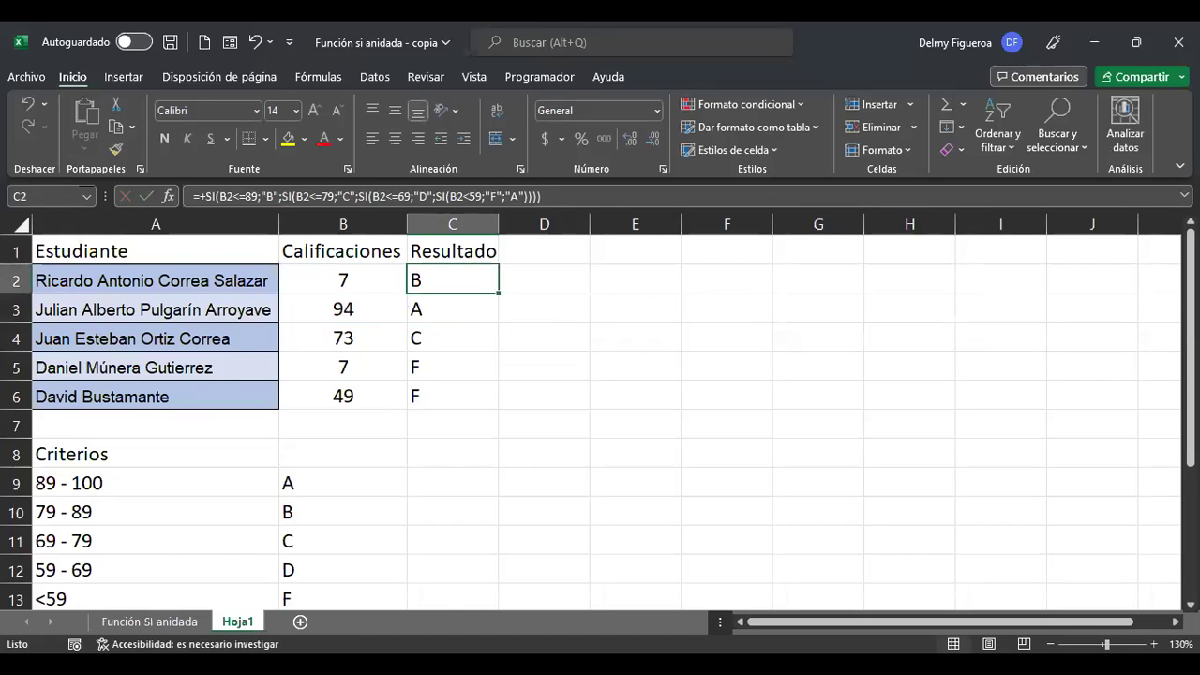
key(F2)
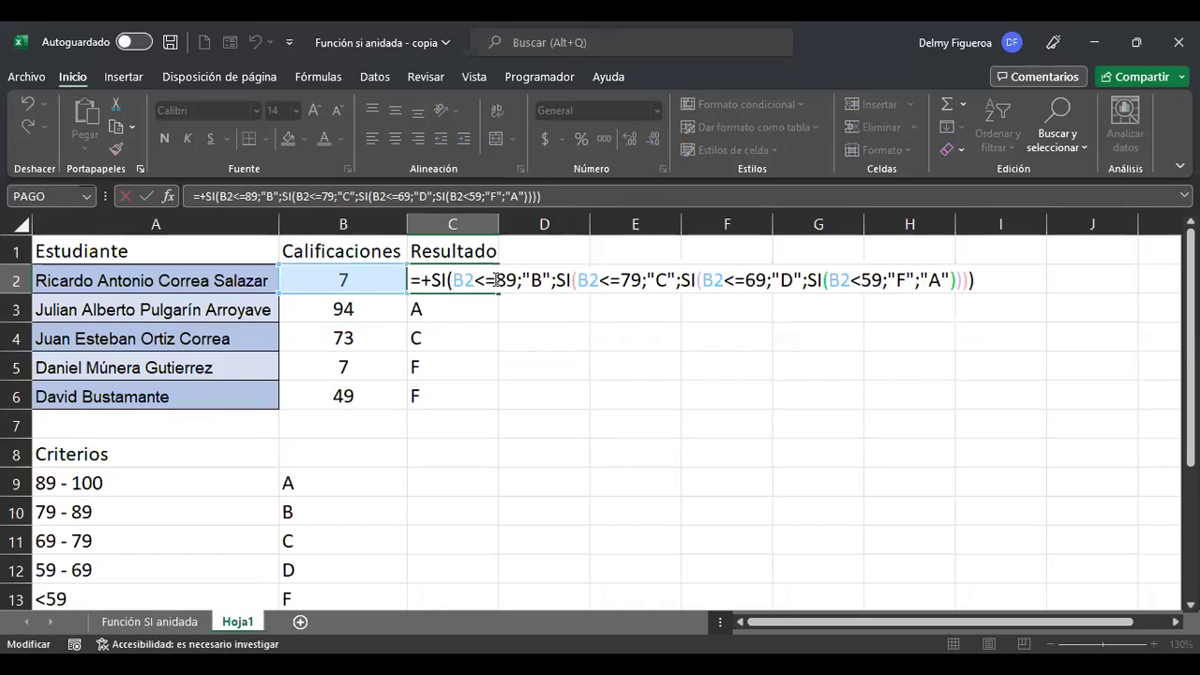
key(Home)
key(Right)
key(Right)
key(Right)
key(Right)
key(Right)
key(Right)
key(Right)
key(Right)
key(Right)
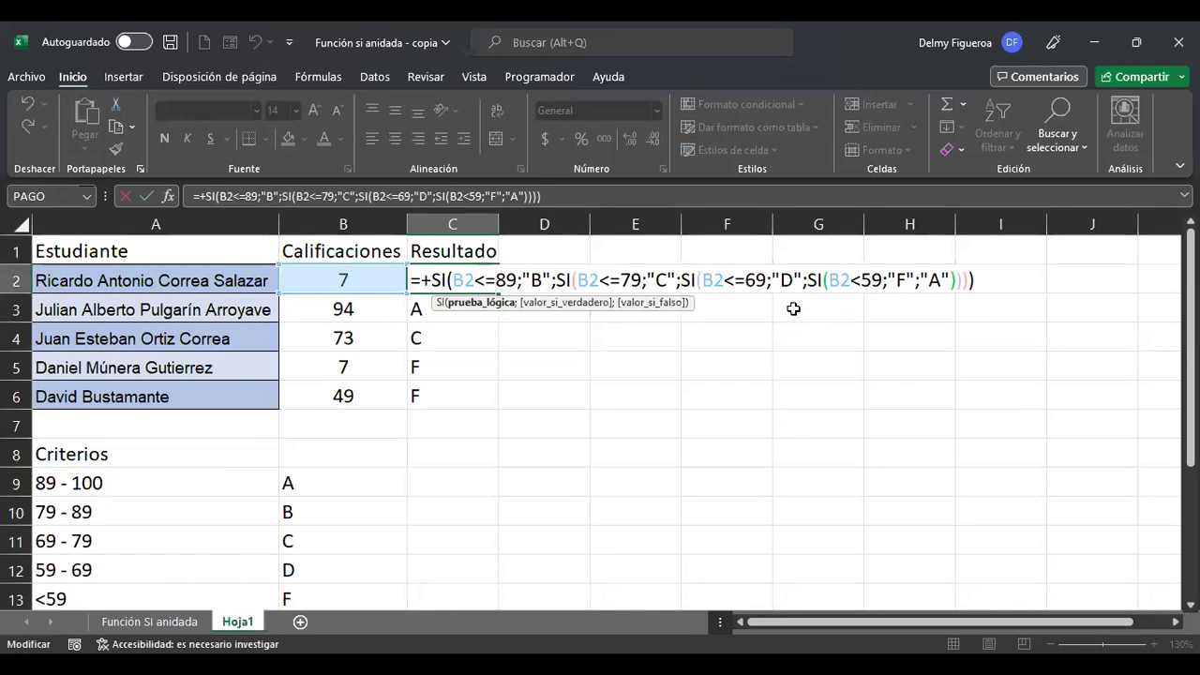
key(Delete)
text(5)
key(Right)
key(Right)
key(Delete)
text(F)
key(Right)
key(Right)
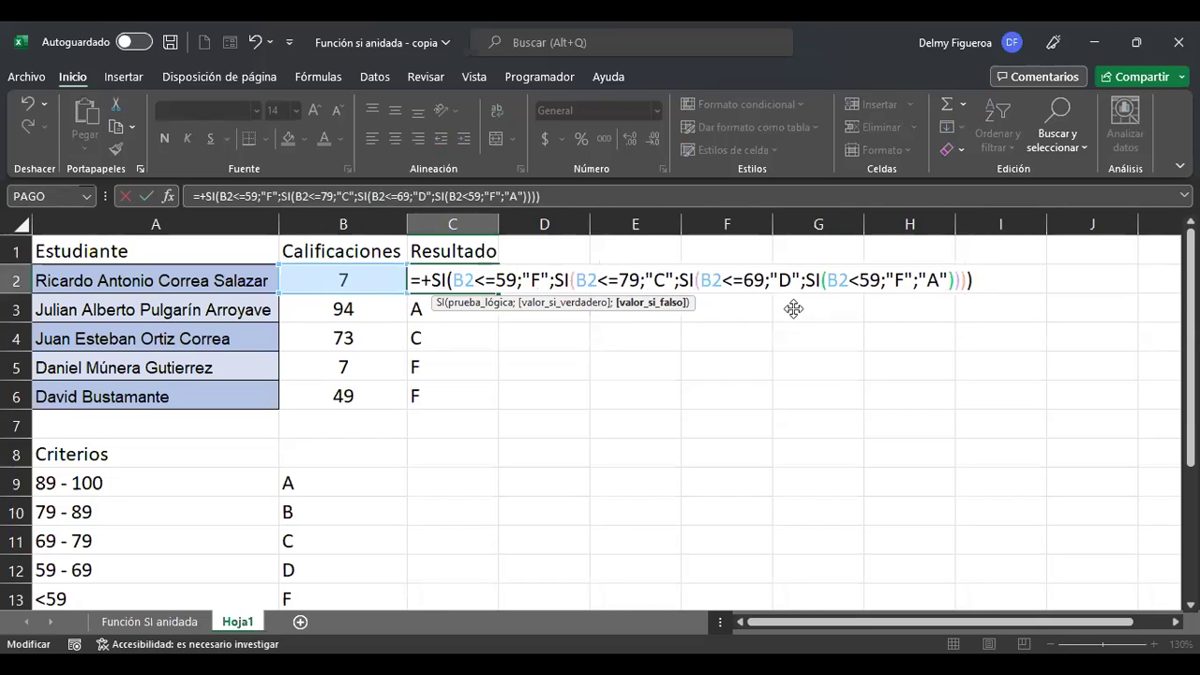
Change the second condition of the C2 formula to B2<=69 and its true result to "D".
key(Right)
key(Right)
key(Right)
key(Right)
key(Right)
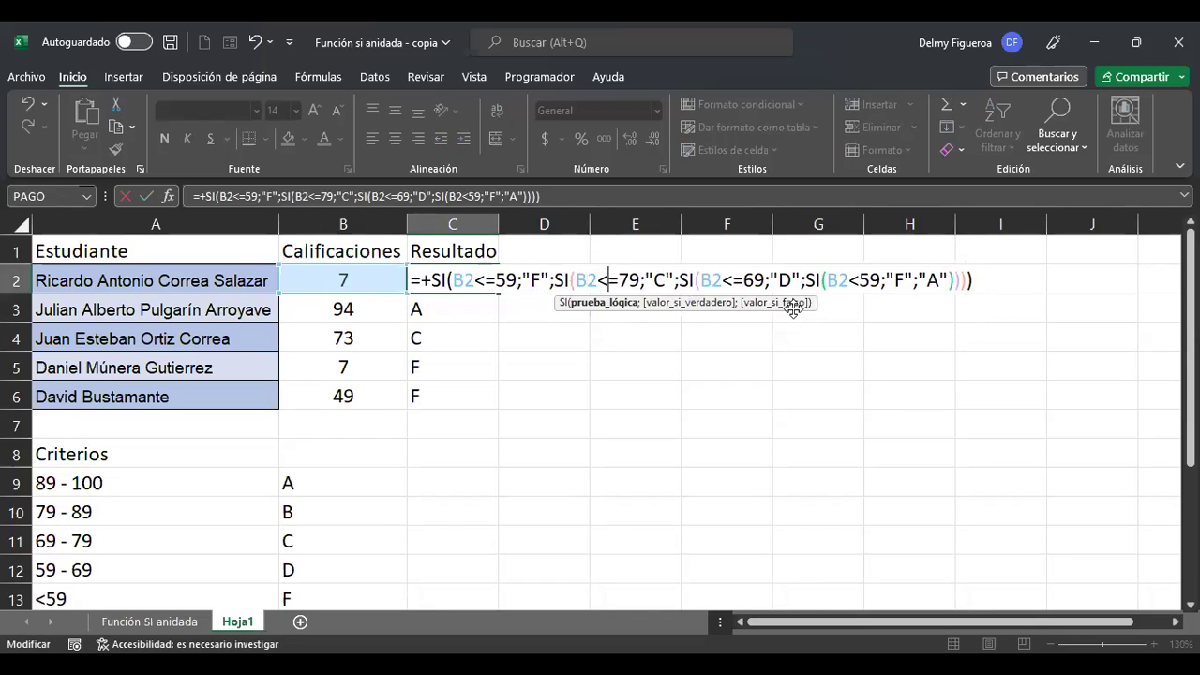
key(Right)
key(BackSpace)
text(6)
key(Right)
key(Right)
key(Right)
key(Right)
key(BackSpace)
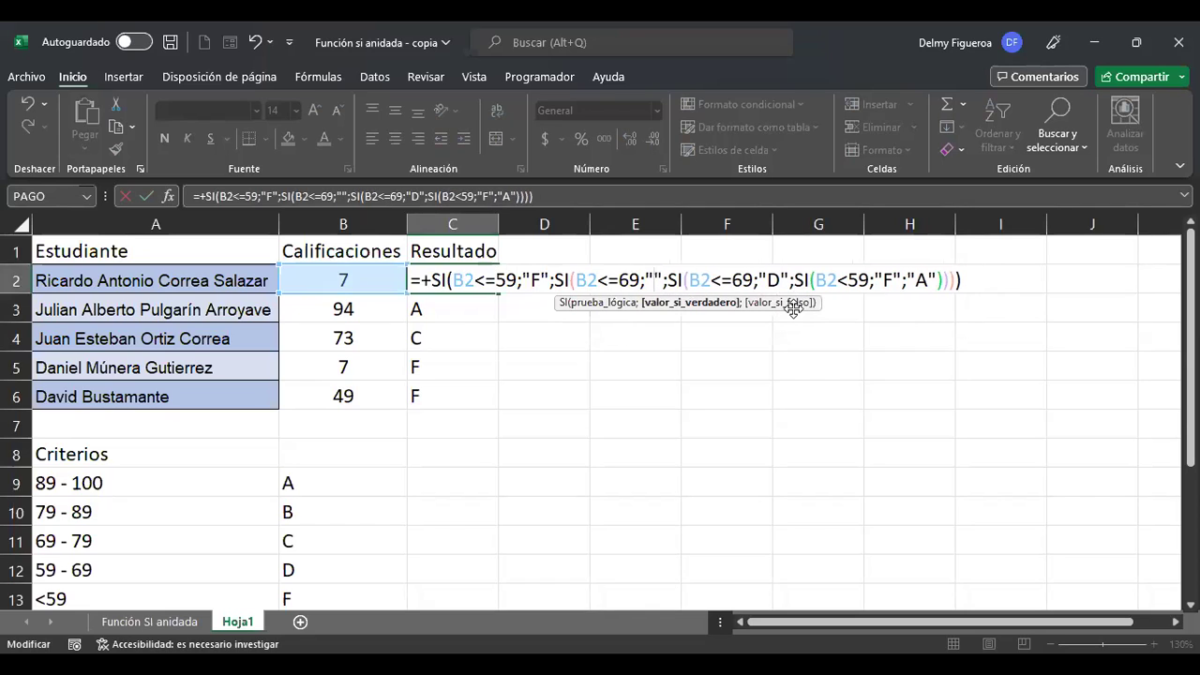
text(D)
Change the third condition of the C2 formula to B2<=79 and its true result to "C".
key(Right)
key(Right)
key(Right)
key(Right)
key(Right)
key(Right)
key(Right)
key(Right)
key(Right)
key(Right)
key(BackSpace)
text(7)
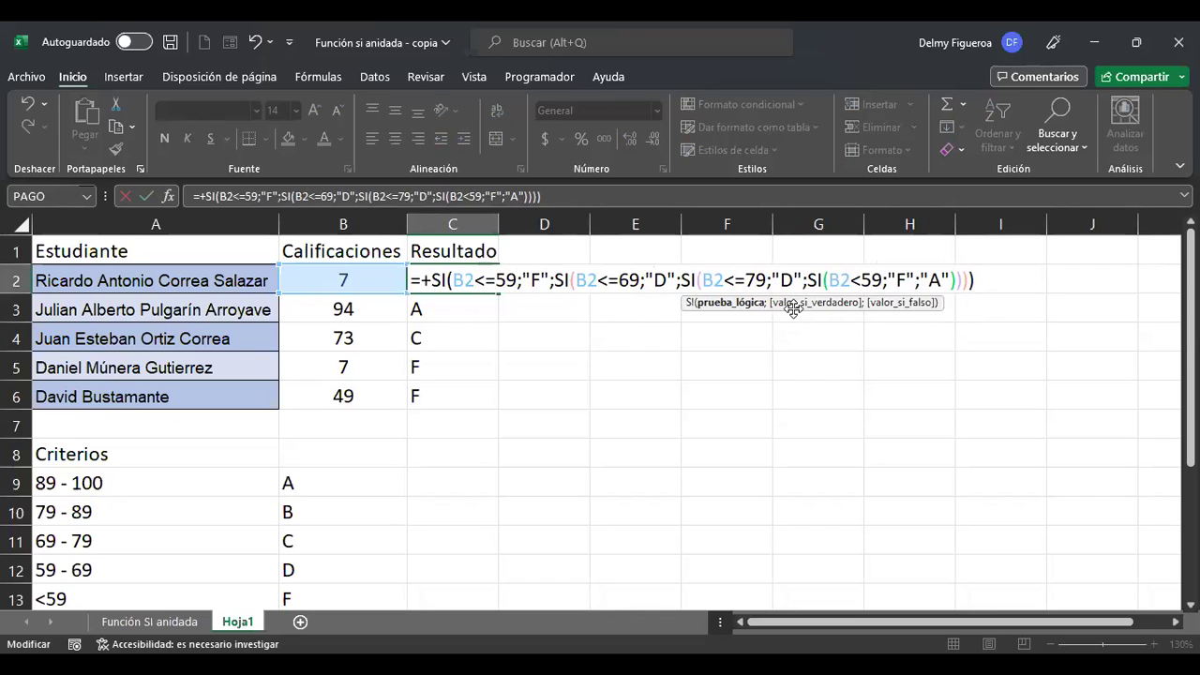
key(Right)
key(Right)
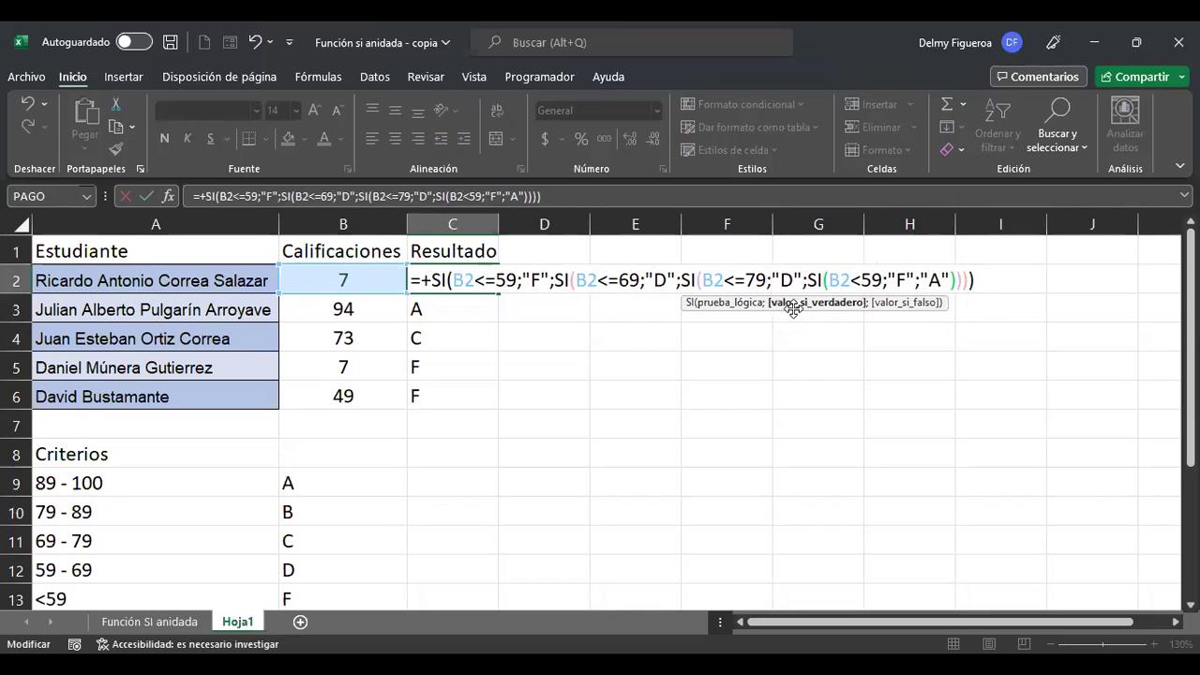
key(Delete)
text(C)
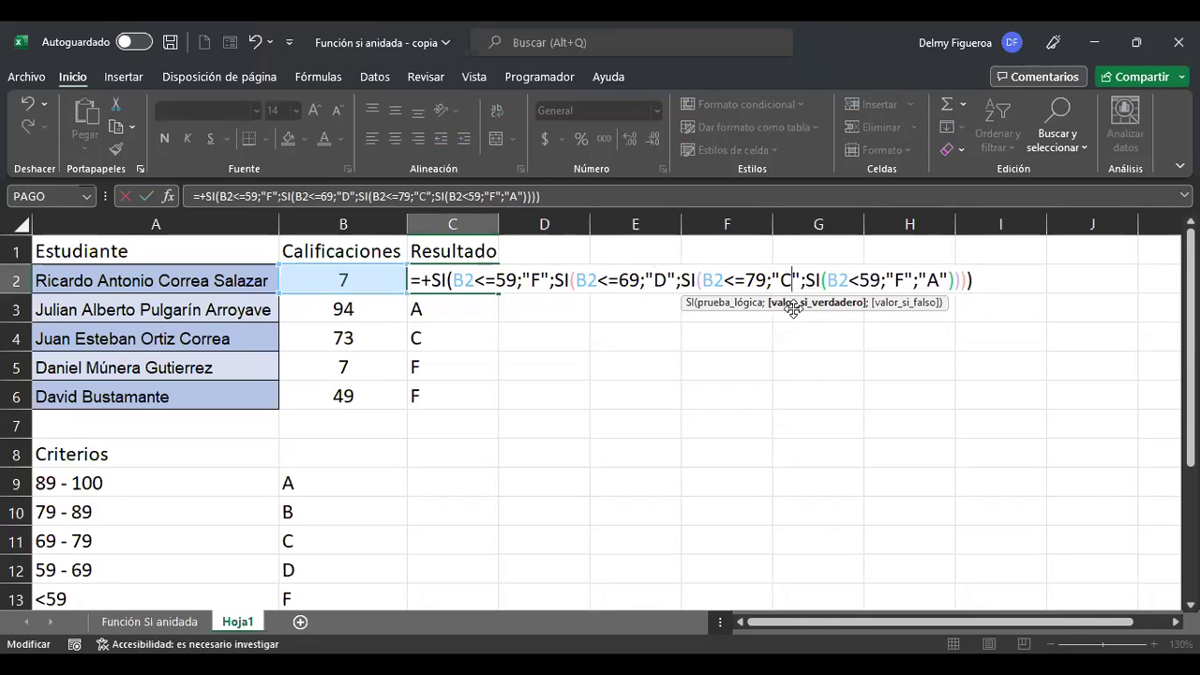
Change the fourth condition of the C2 formula to B2<89 with true result "B", and confirm the formula.
key(Right)
key(Right)
key(Right)
key(Right)
key(Right)
key(Right)
key(Right)
key(Right)
key(Delete)
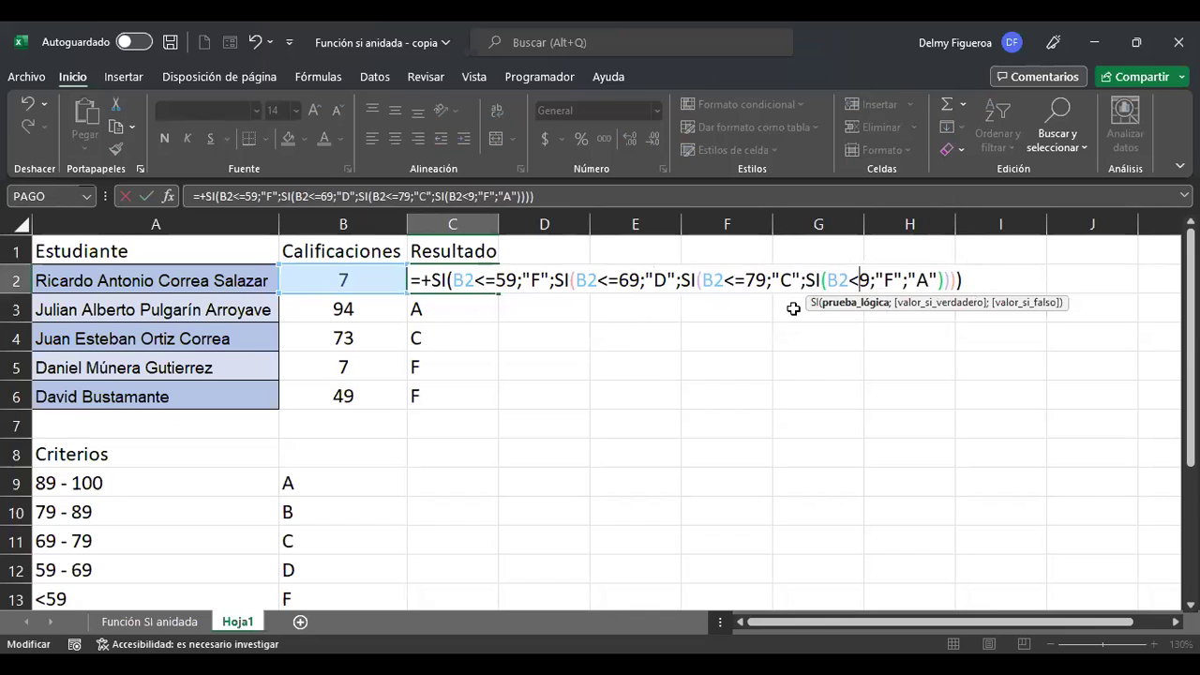
text(8)
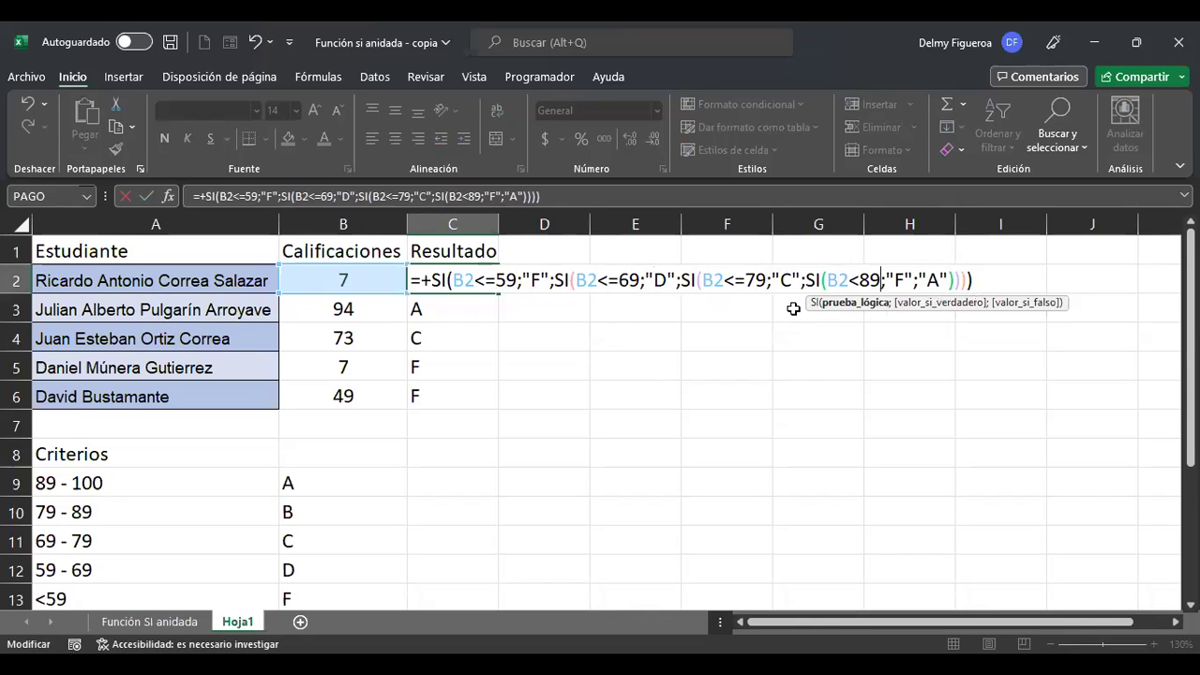
key(Right)
key(Right)
key(Right)
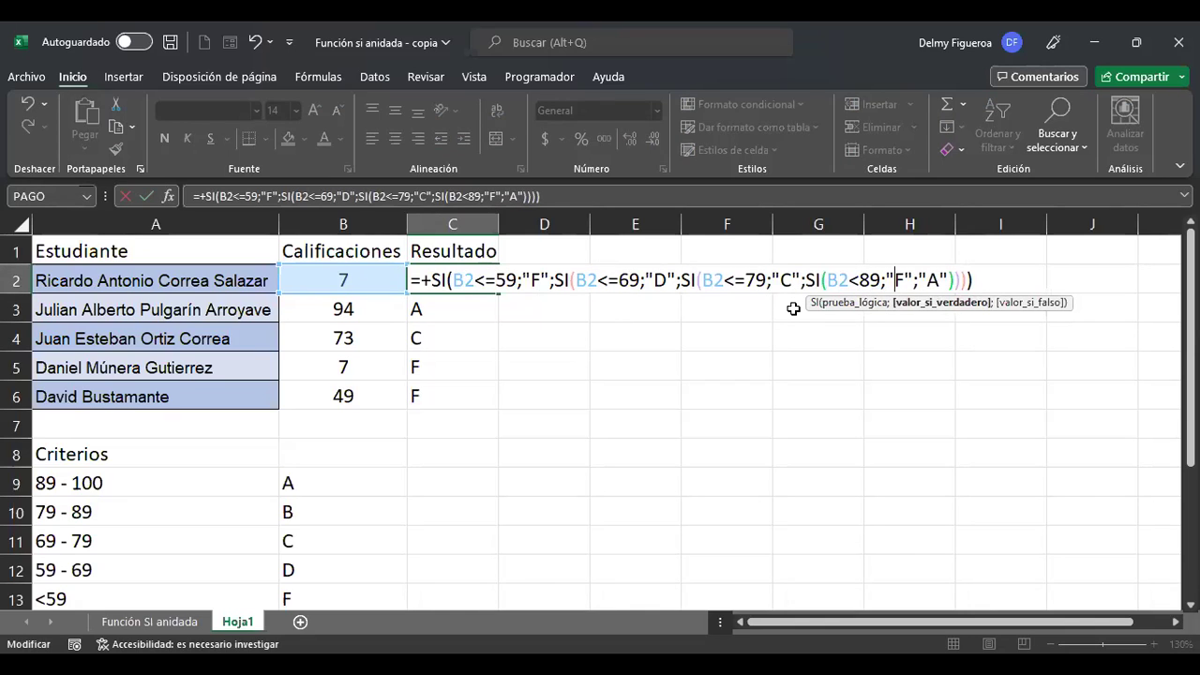
key(Delete)
text(B)
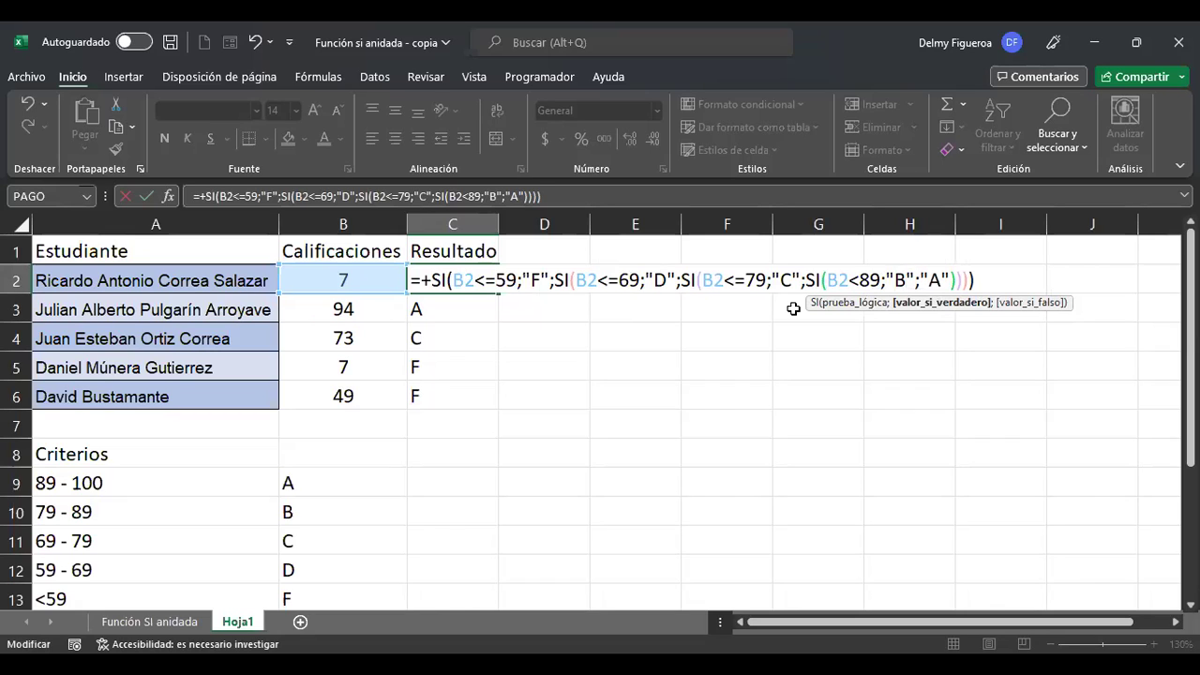
click(936, 278)
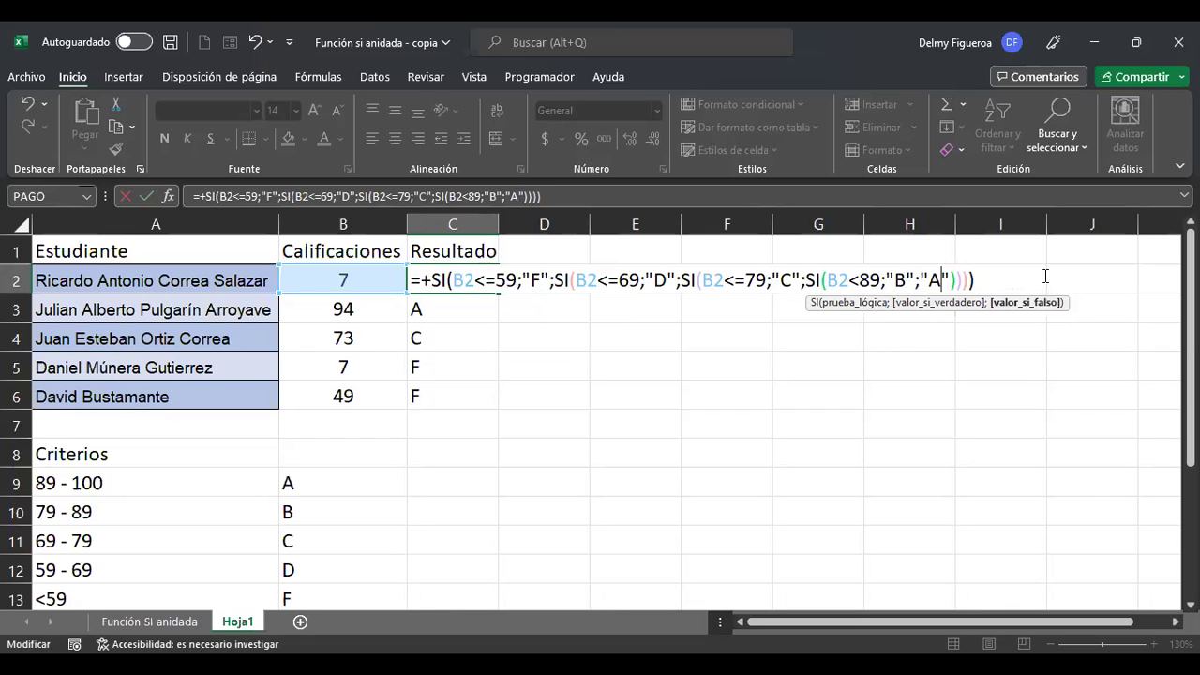
key(Escape)
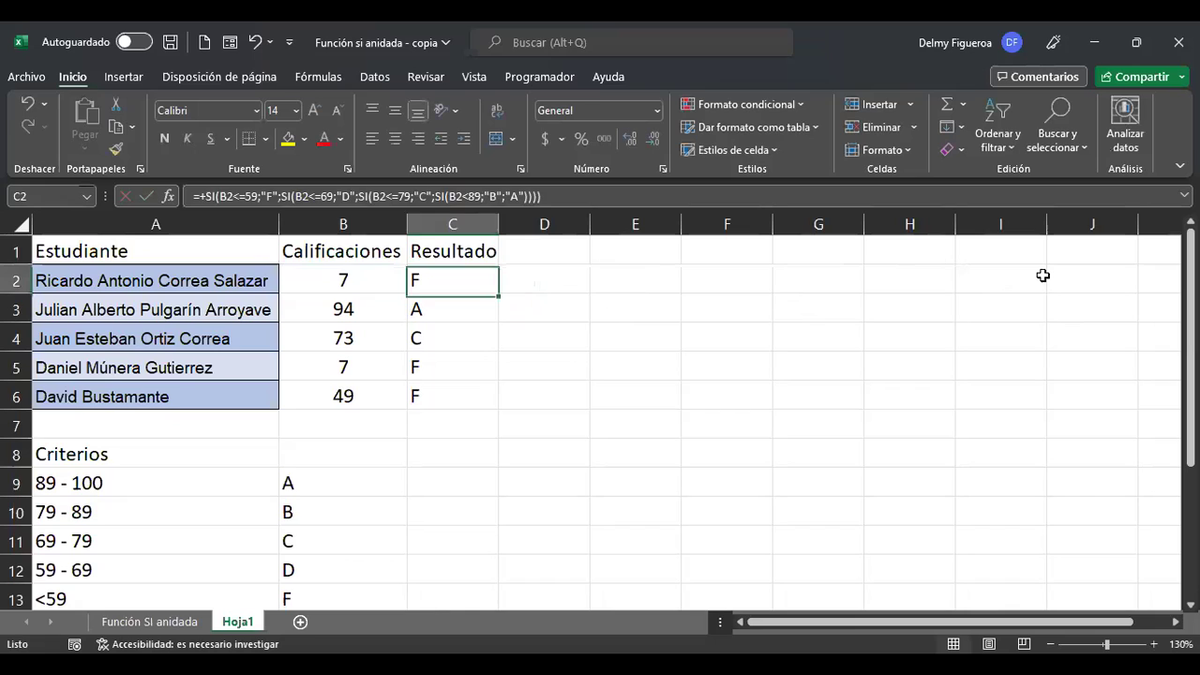
Set the score in B2 to 60 to test the reordered C2 formula.
key(Left)
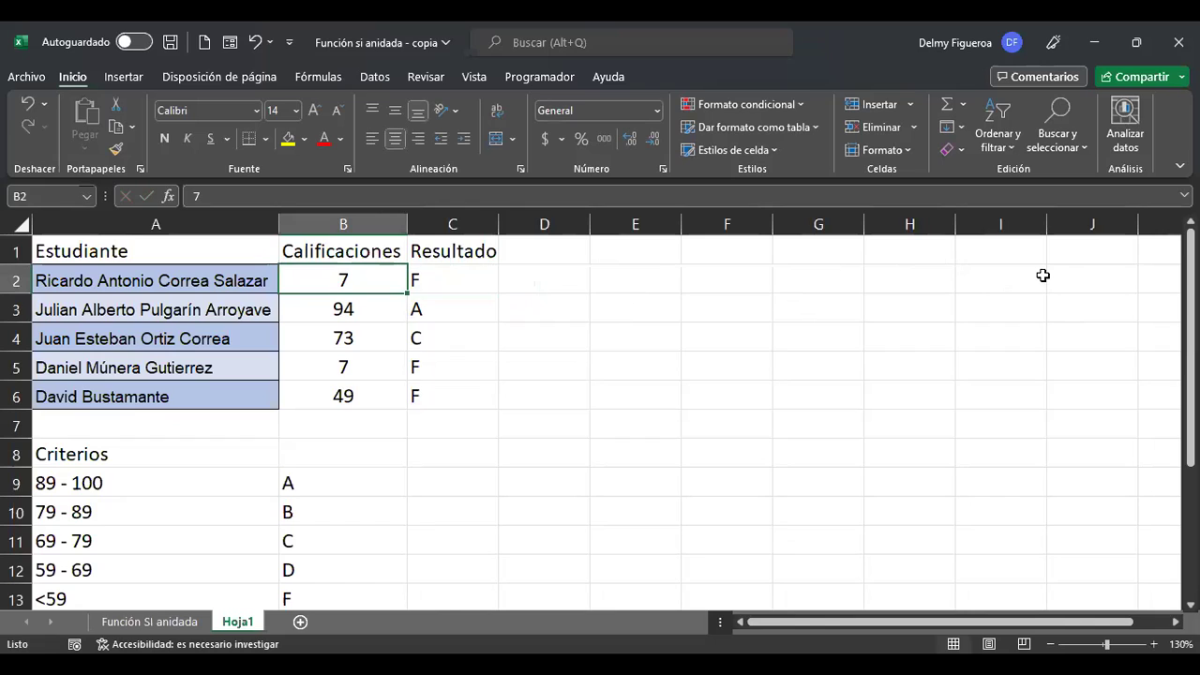
text(60)
key(Return)
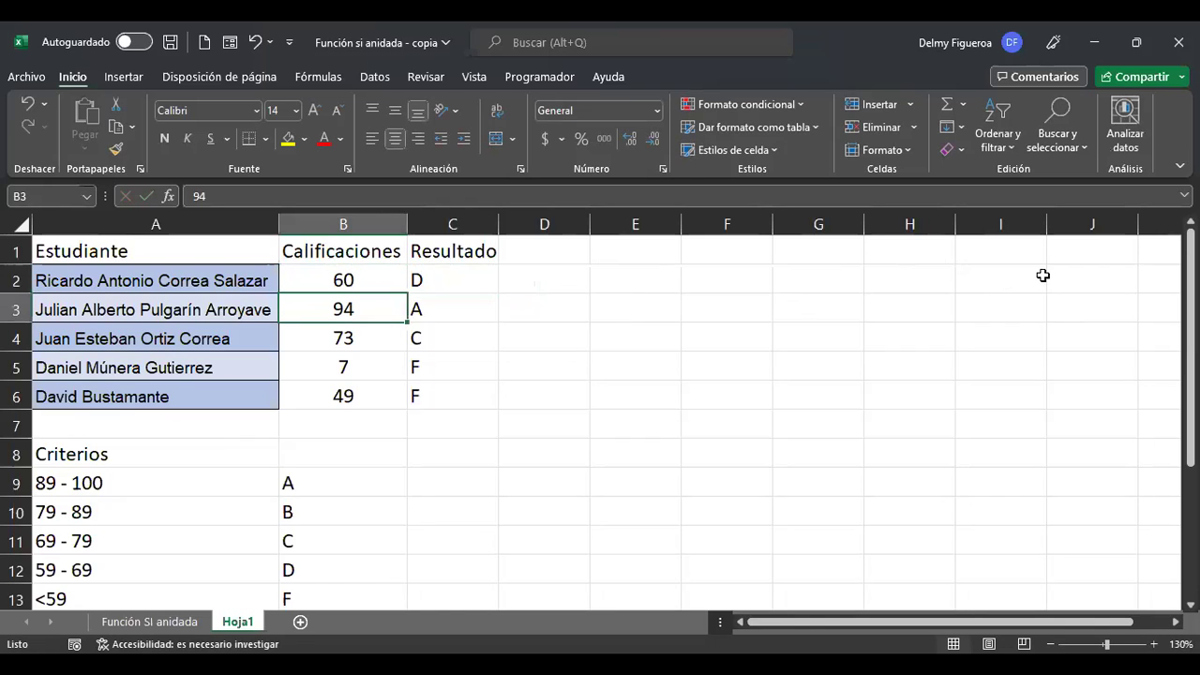
Set the score in B2 to 70 and check the resulting grade in C2.
key(Up)
key(Right)
key(Left)
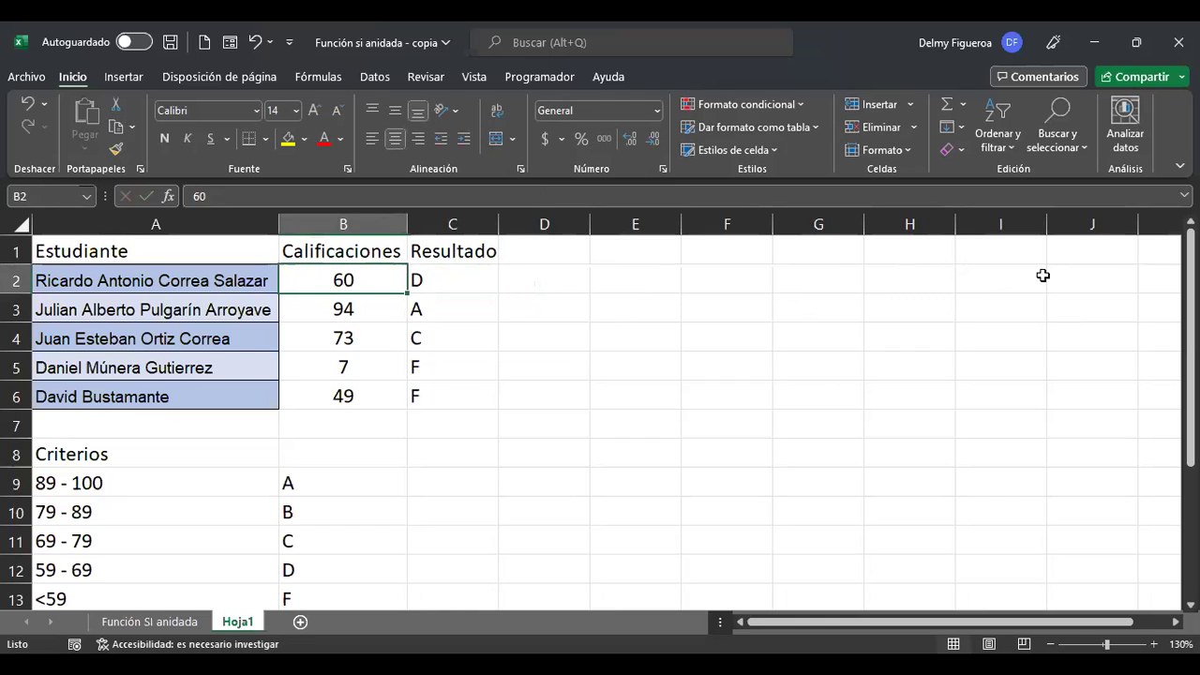
key(F2)
key(BackSpace)
key(BackSpace)
text(70)
key(Return)
key(Up)
key(Right)
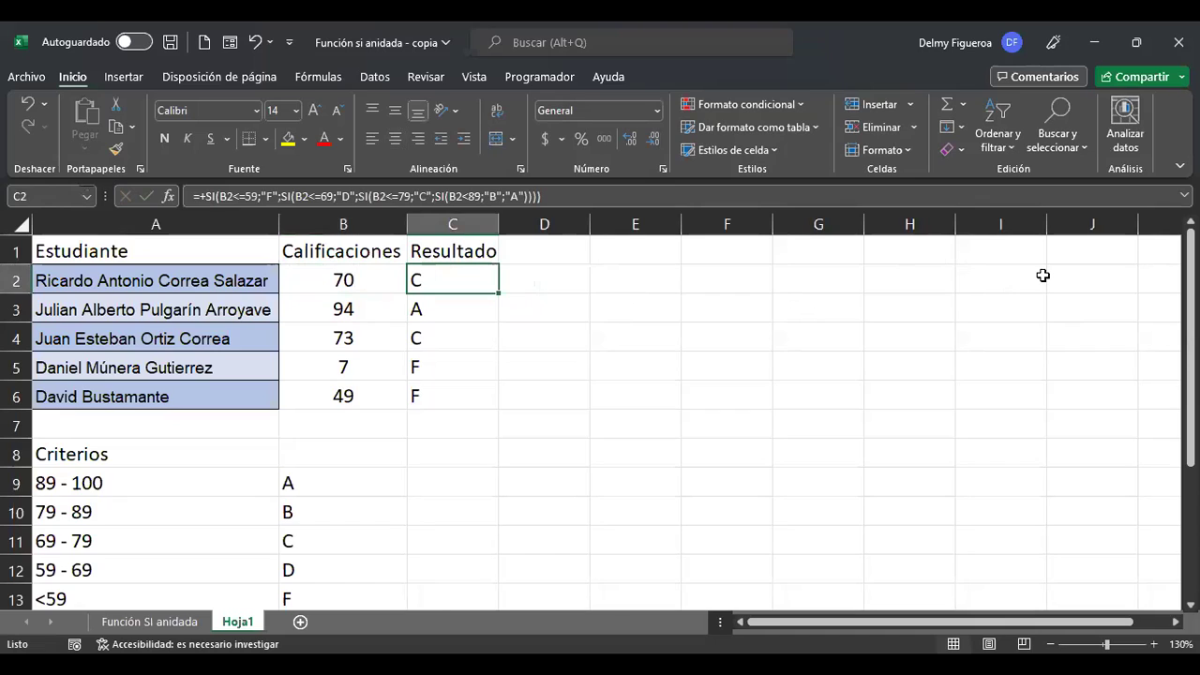
Test the C2 formula with a score of 80 in B2, followed by a score of 90.
key(Left)
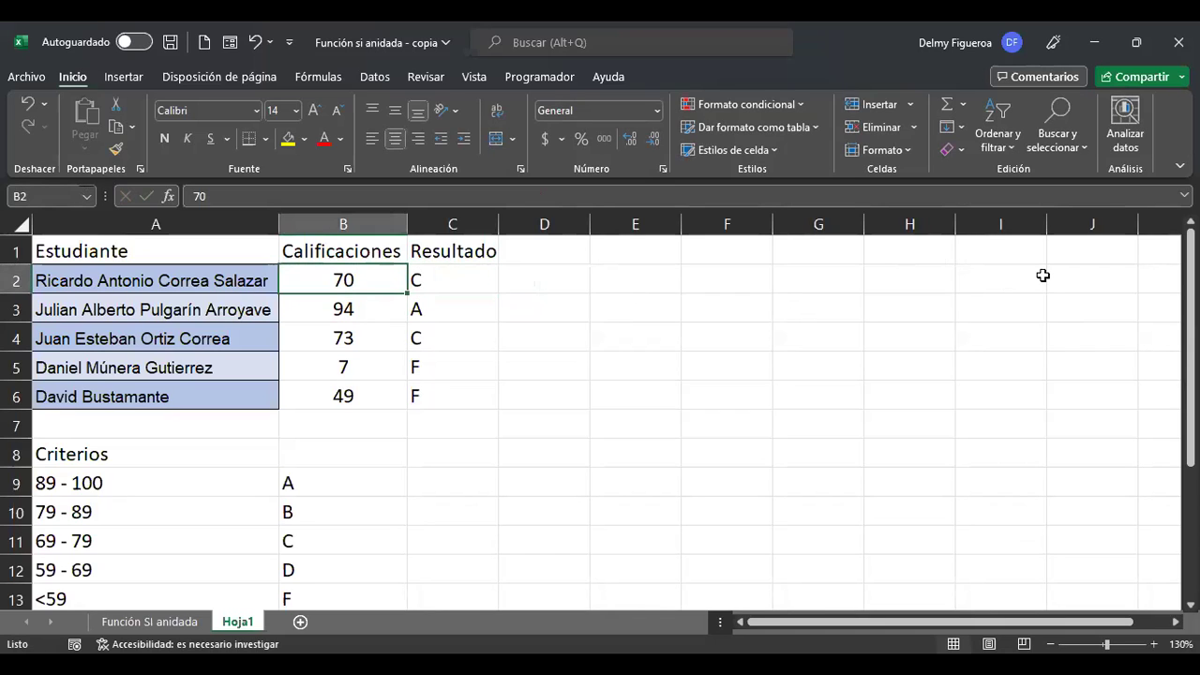
text(80)
key(Return)
key(Up)
text(90)
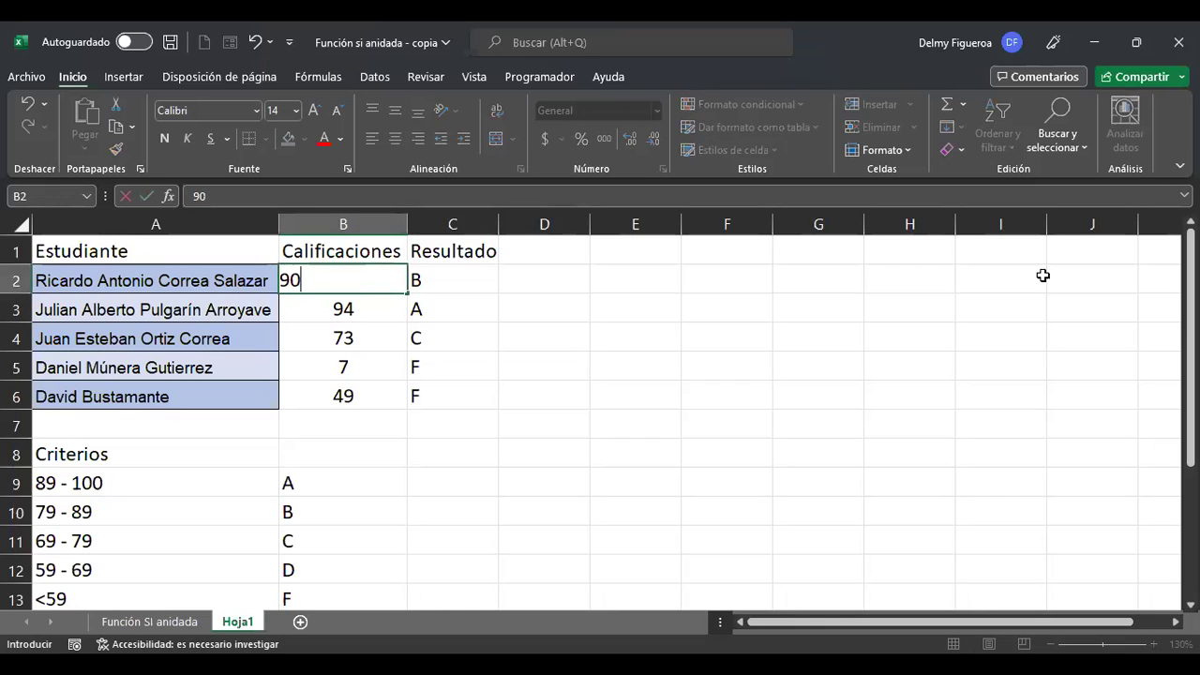
key(Return)
key(Up)
key(Right)
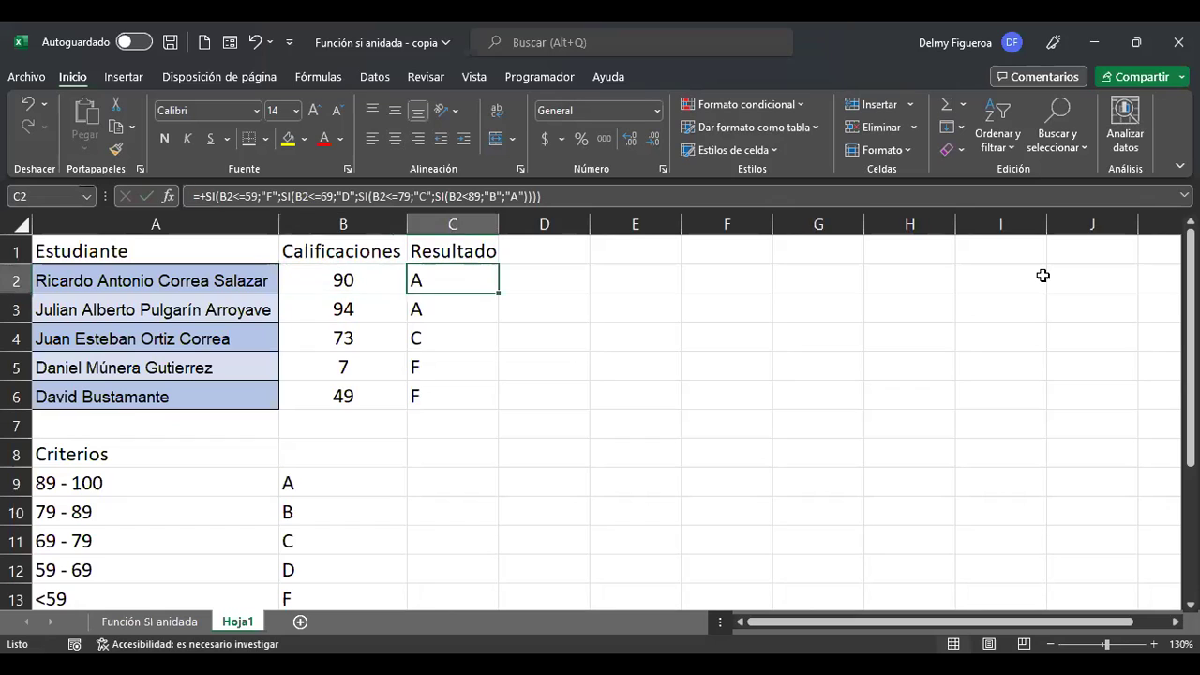
Compare the condition order and comparison operators in the nested SI formulas of C2 and C3.
key(F2)
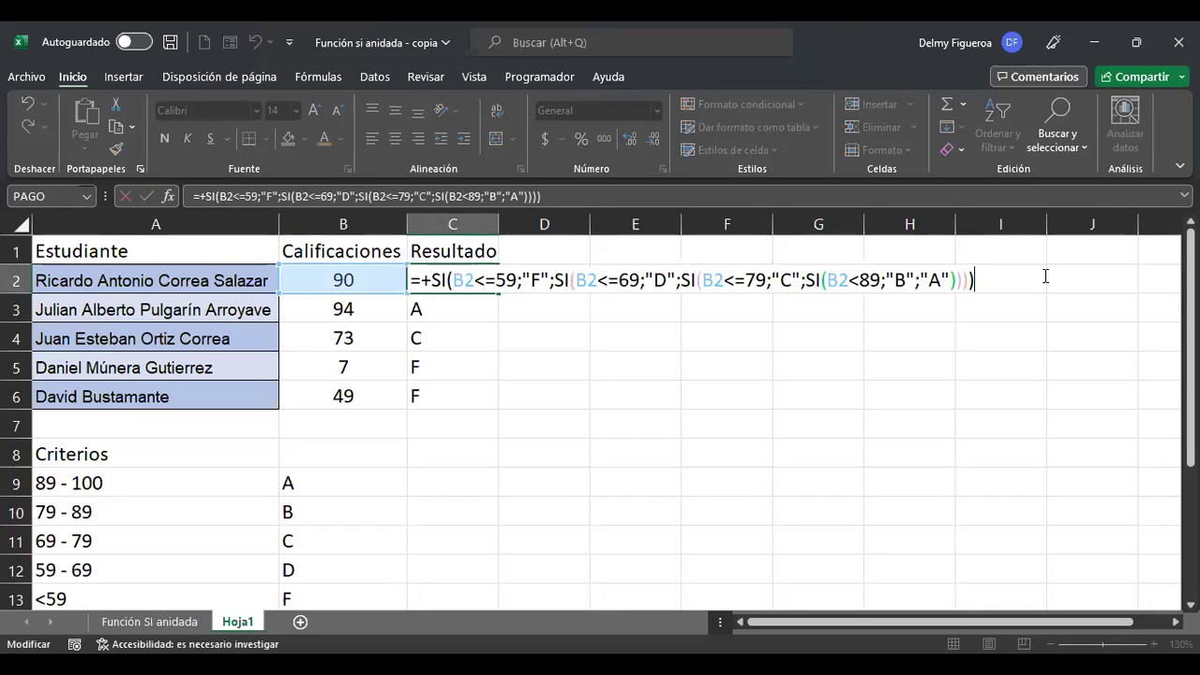
click(502, 281)
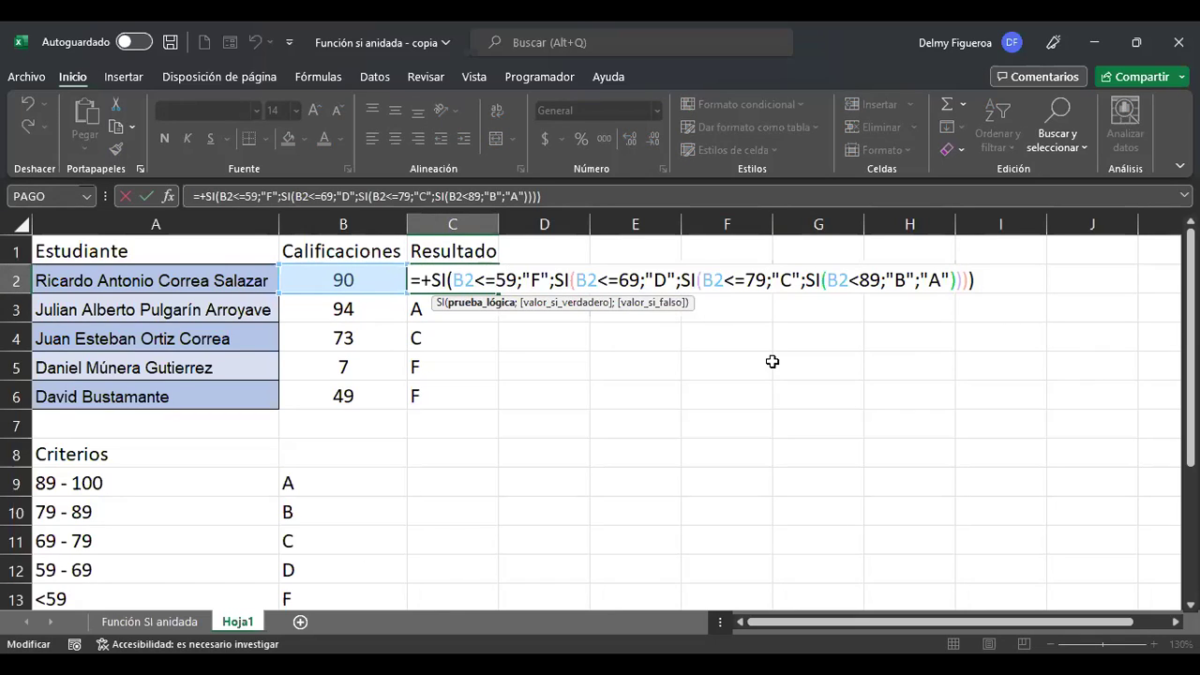
key(Return)
key(F2)
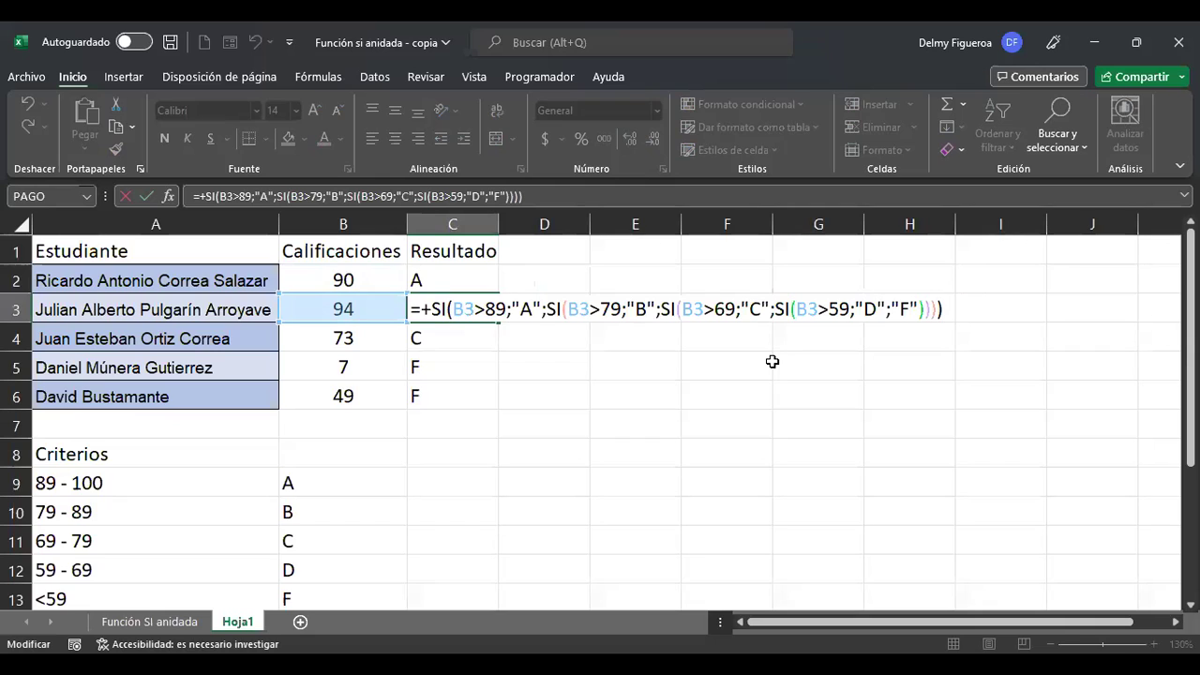
key(Return)
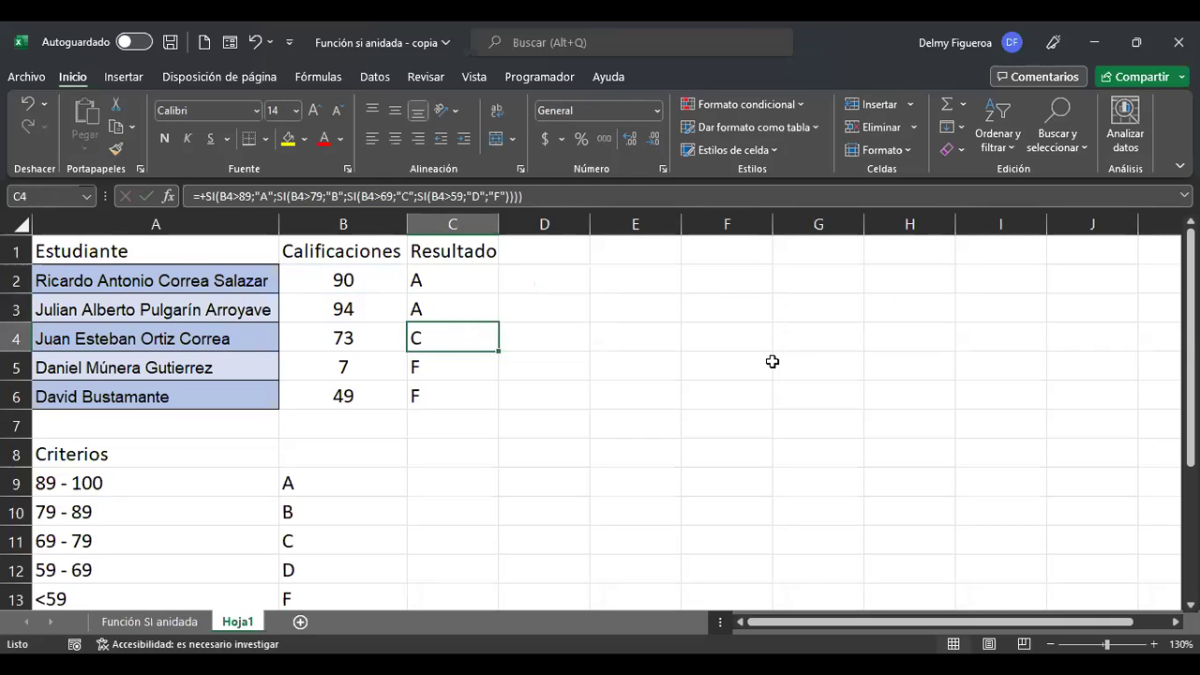
key(Up)
key(Up)
key(F2)
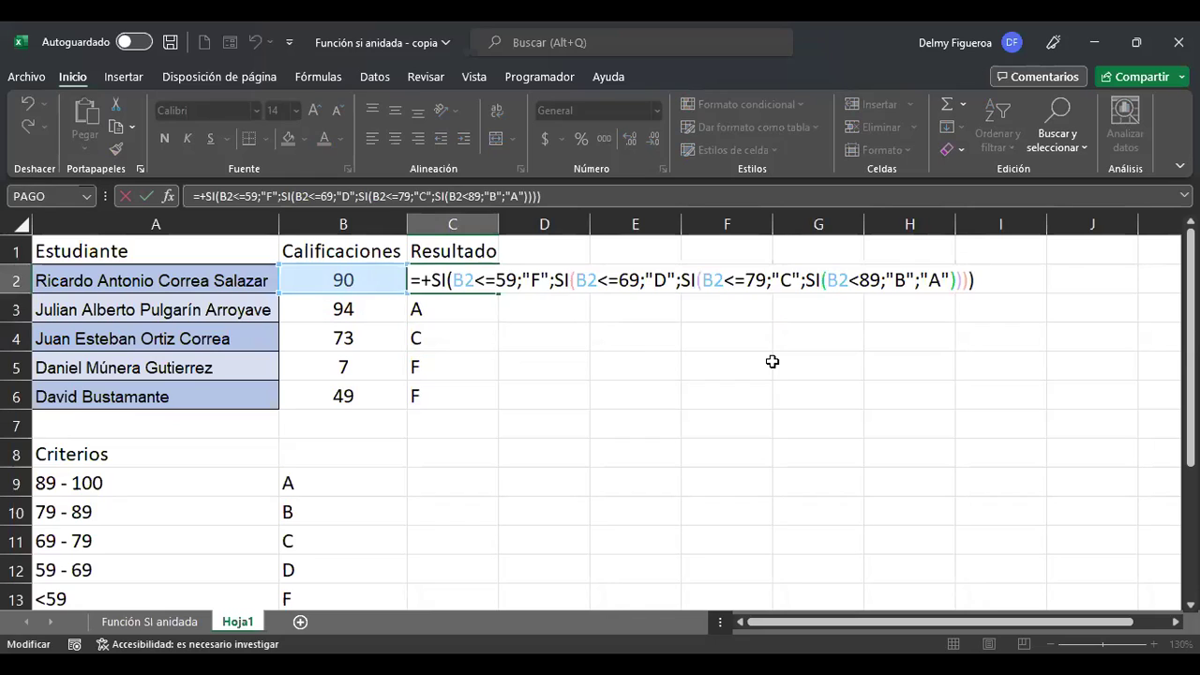
key(Return)
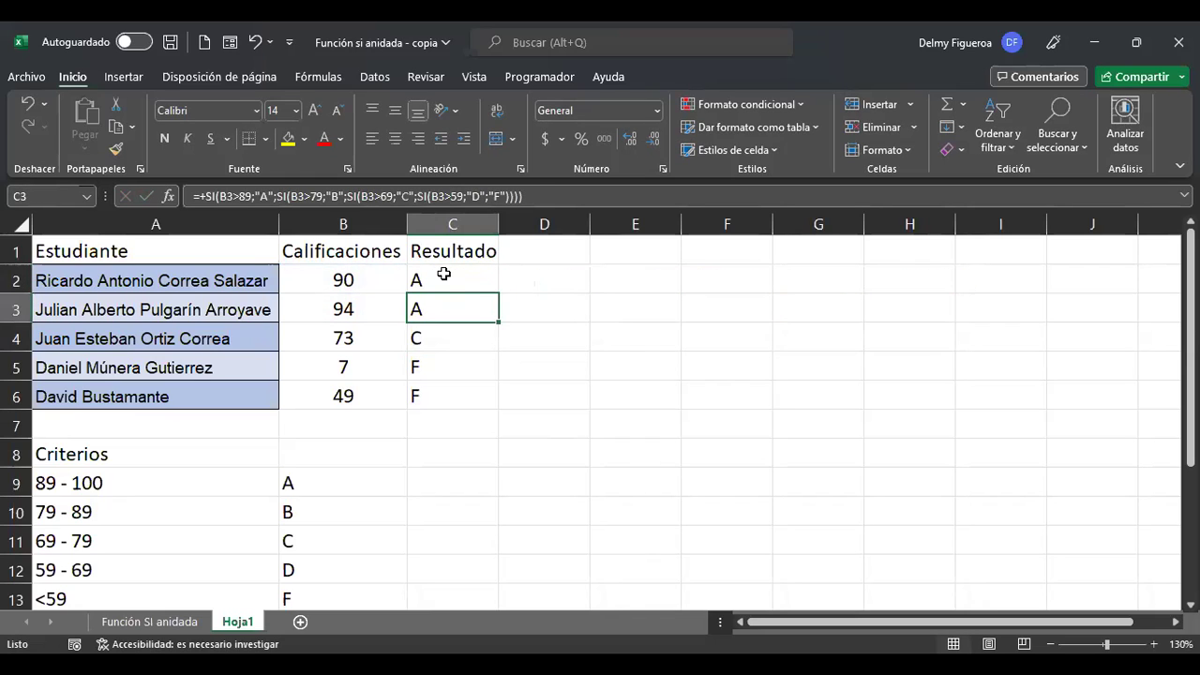
click(476, 272)
double_click(476, 267)
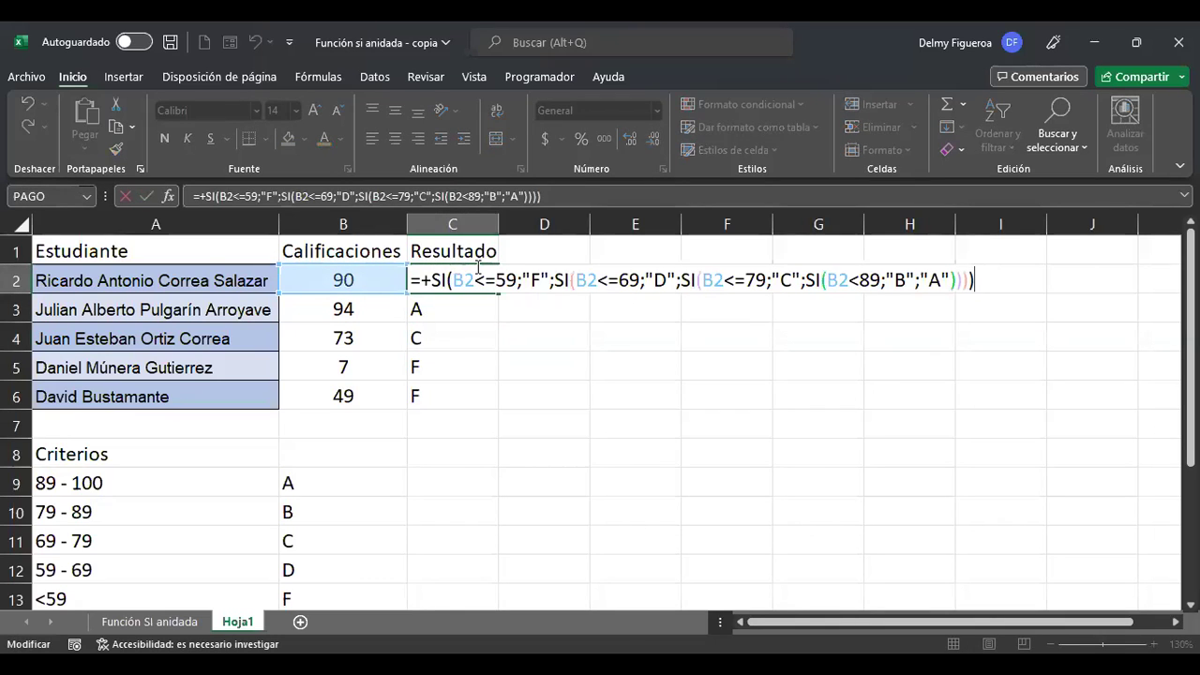
key(Return)
key(F2)
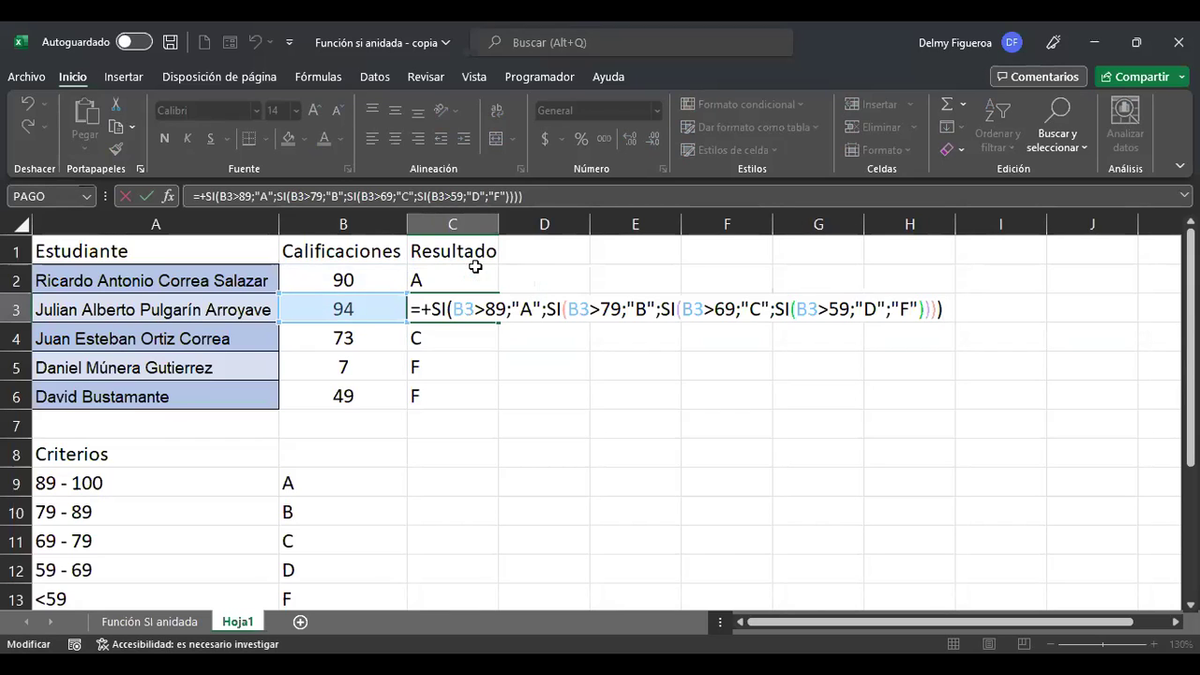
key(Return)
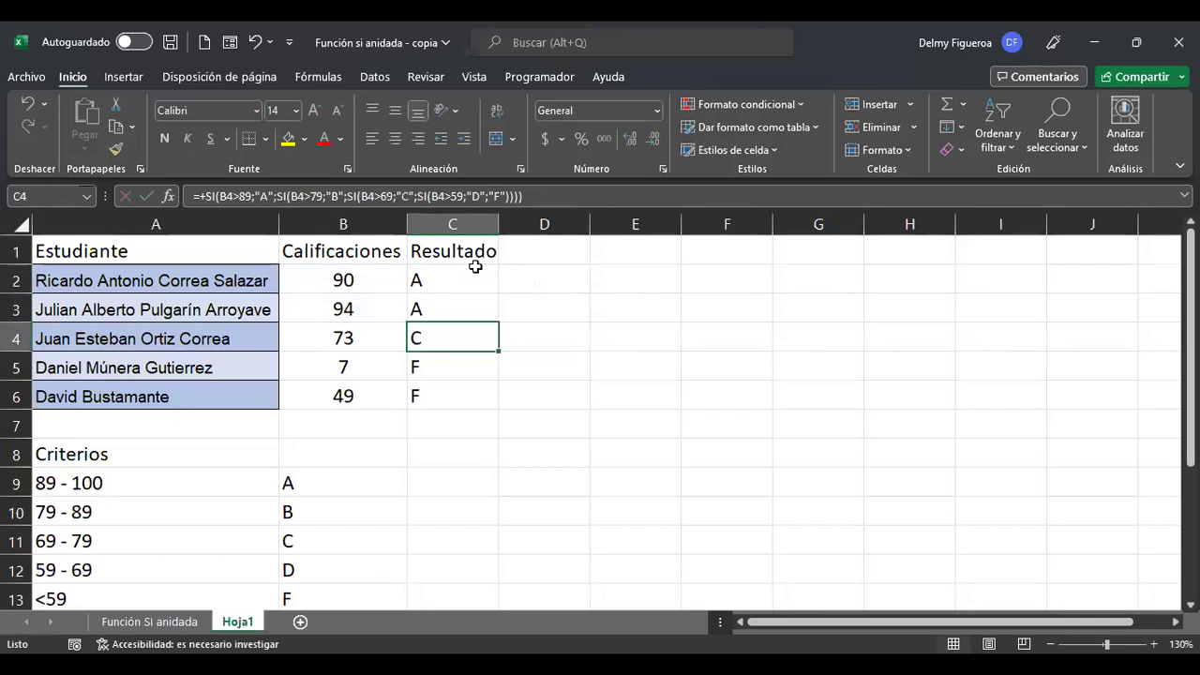
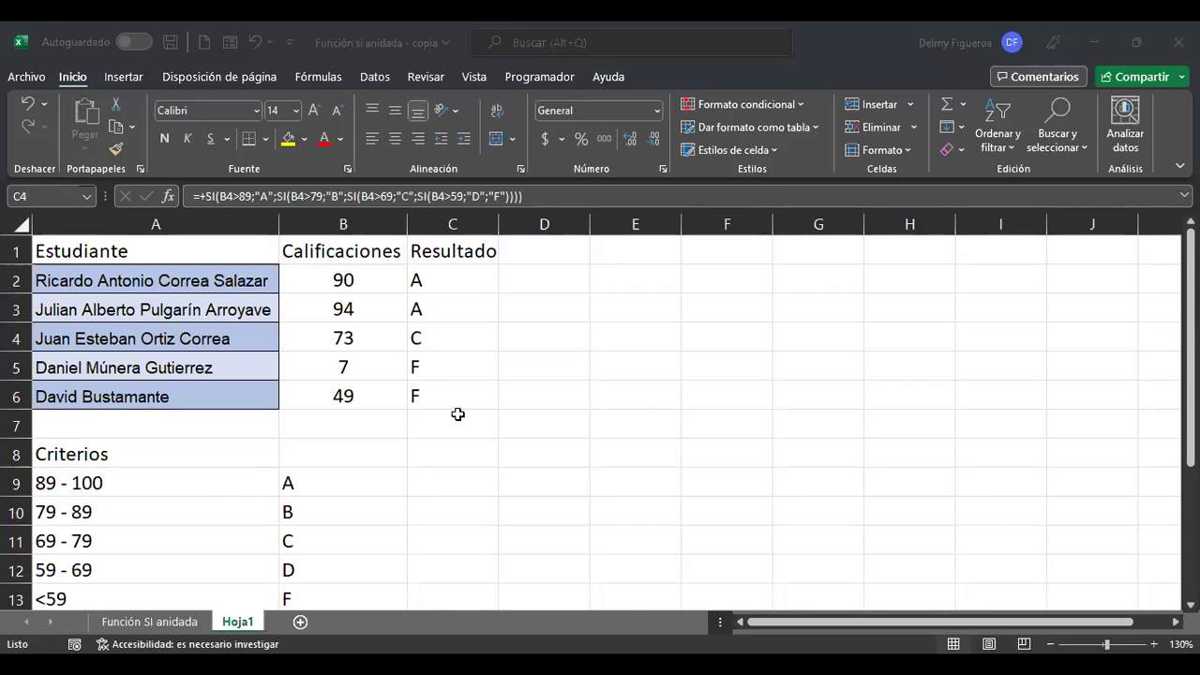
Add a new worksheet and set the font size of all its cells to 16.
click(300, 621)
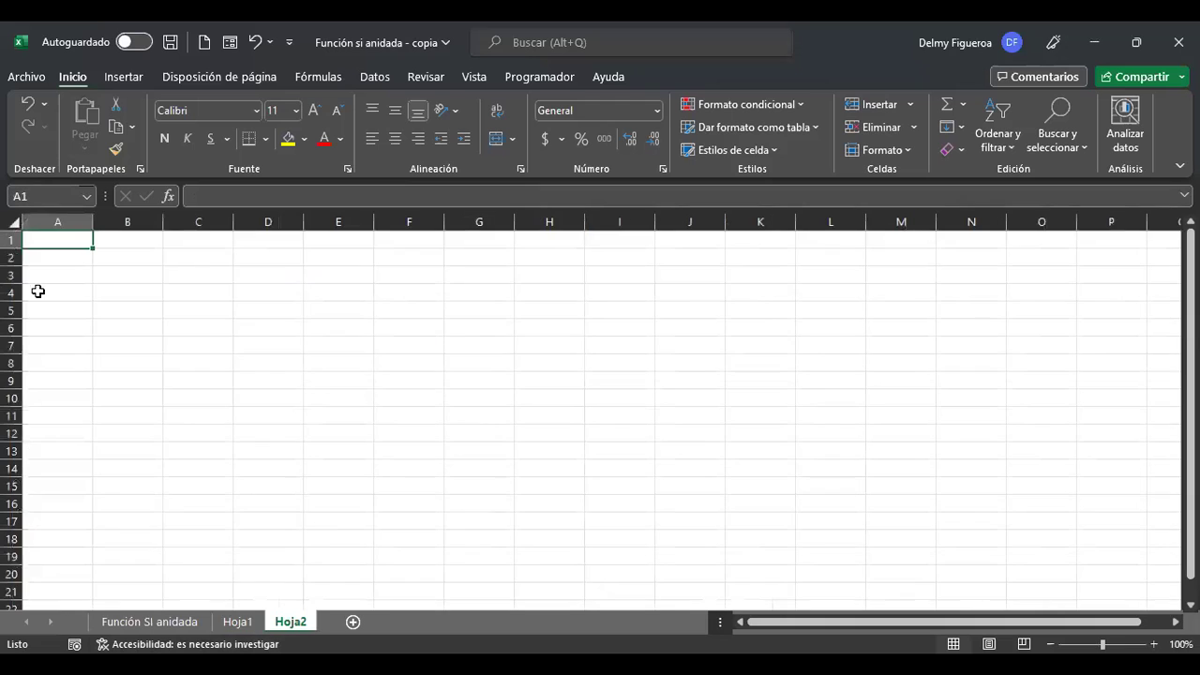
click(16, 224)
scroll(404, 450, up, 3)
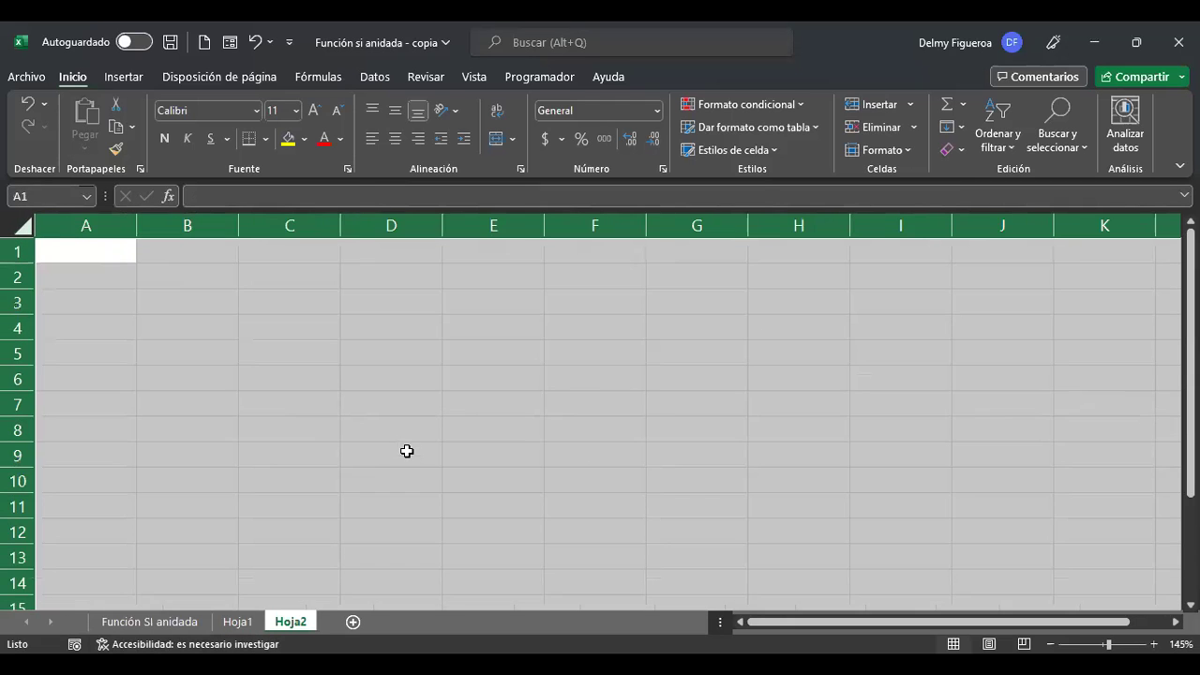
click(313, 110)
click(313, 111)
click(314, 110)
click(93, 261)
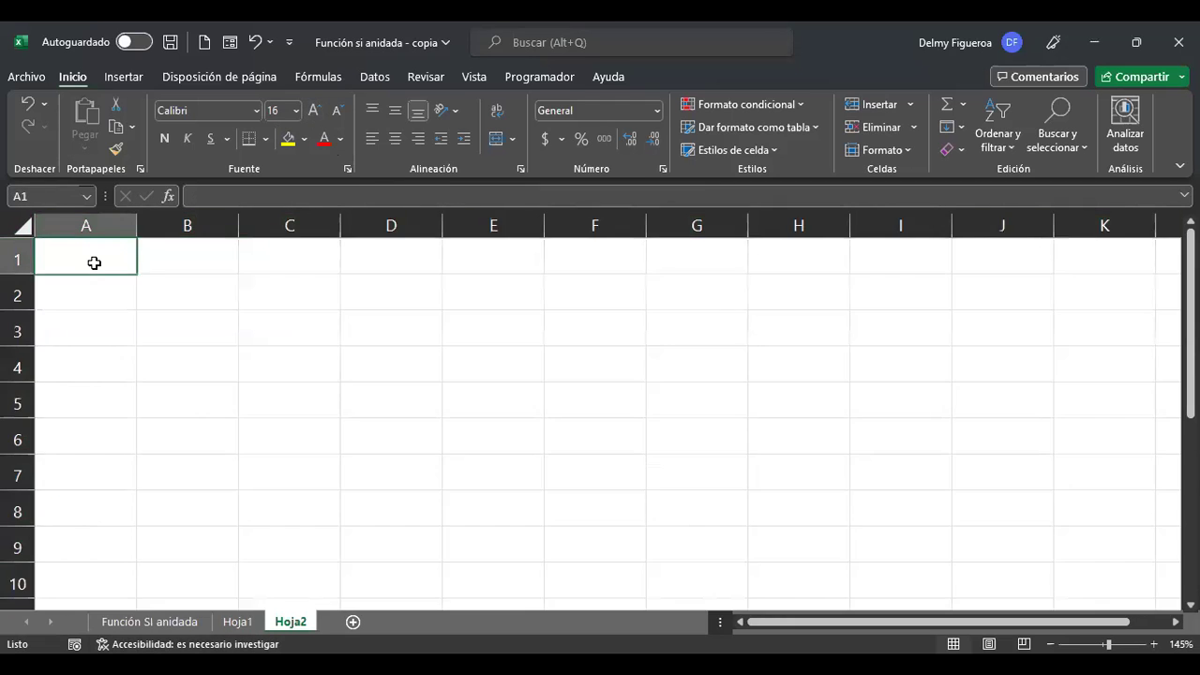
Review the employee table on the Función SI anidada sheet for data to reuse.
key(ctrl+Page_Up)
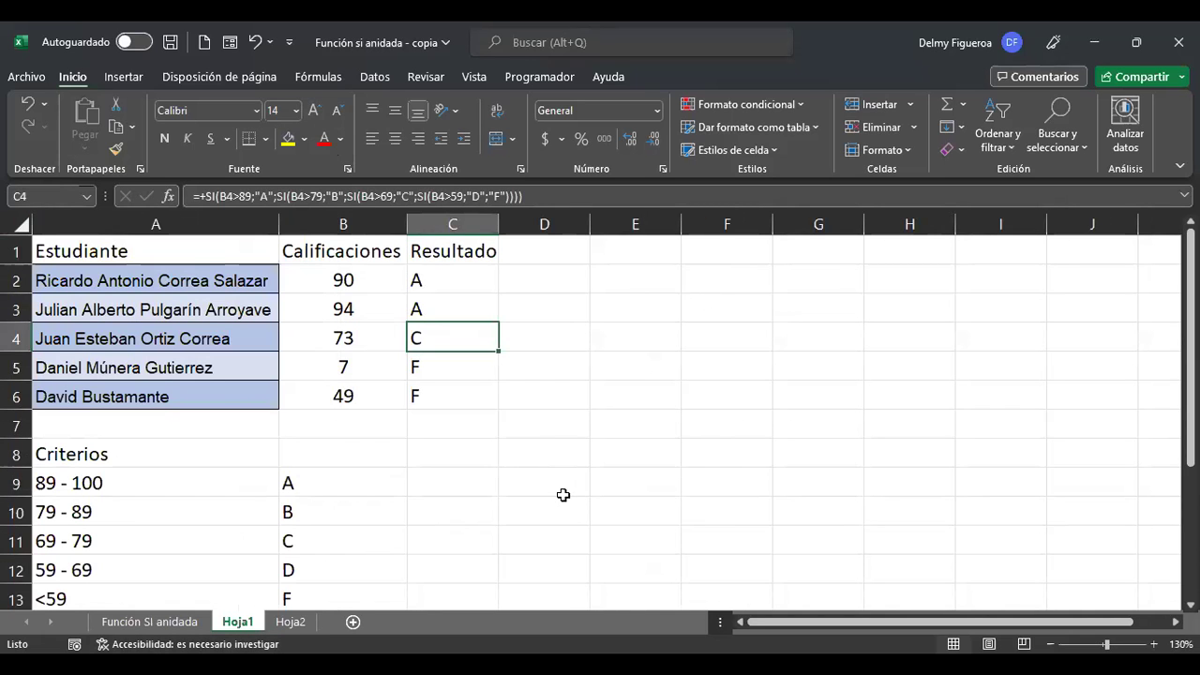
click(183, 622)
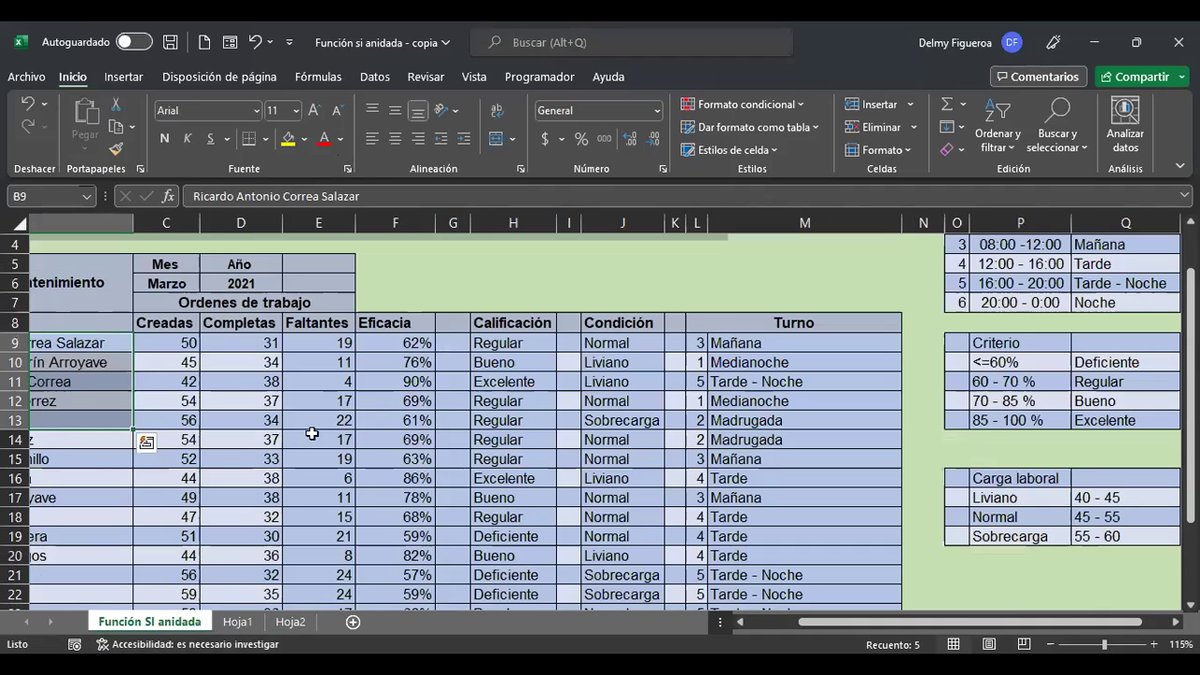
key(ctrl+Home)
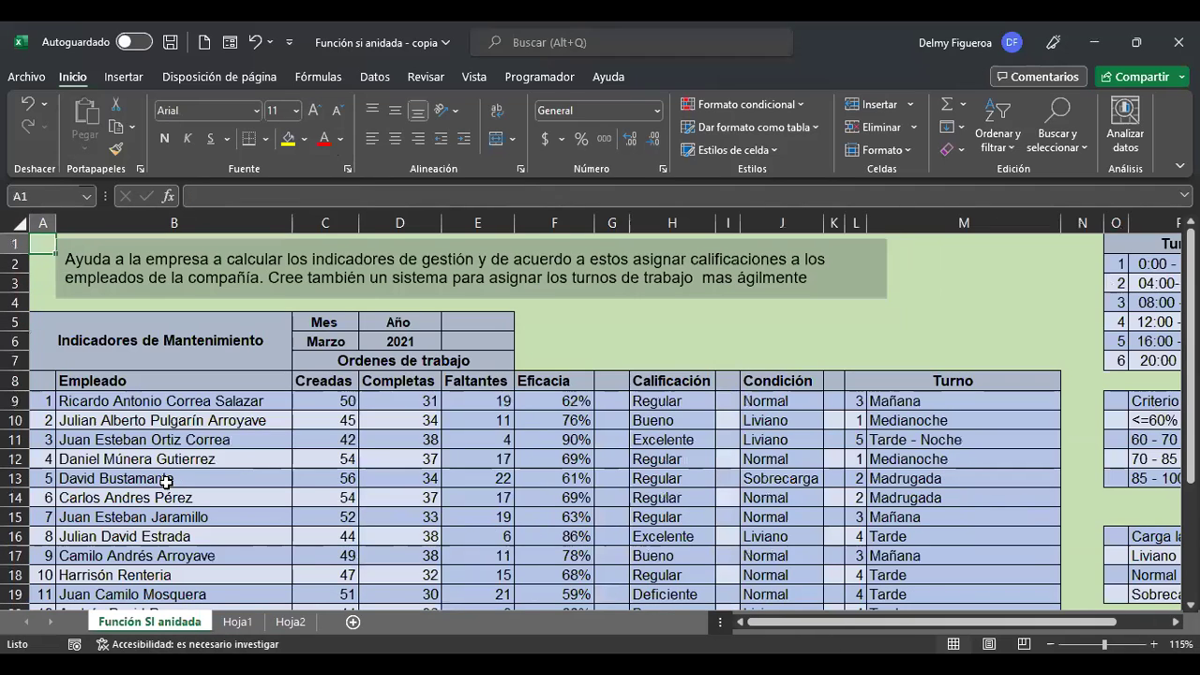
scroll(540, 425, down, 2)
scroll(540, 425, down, 5)
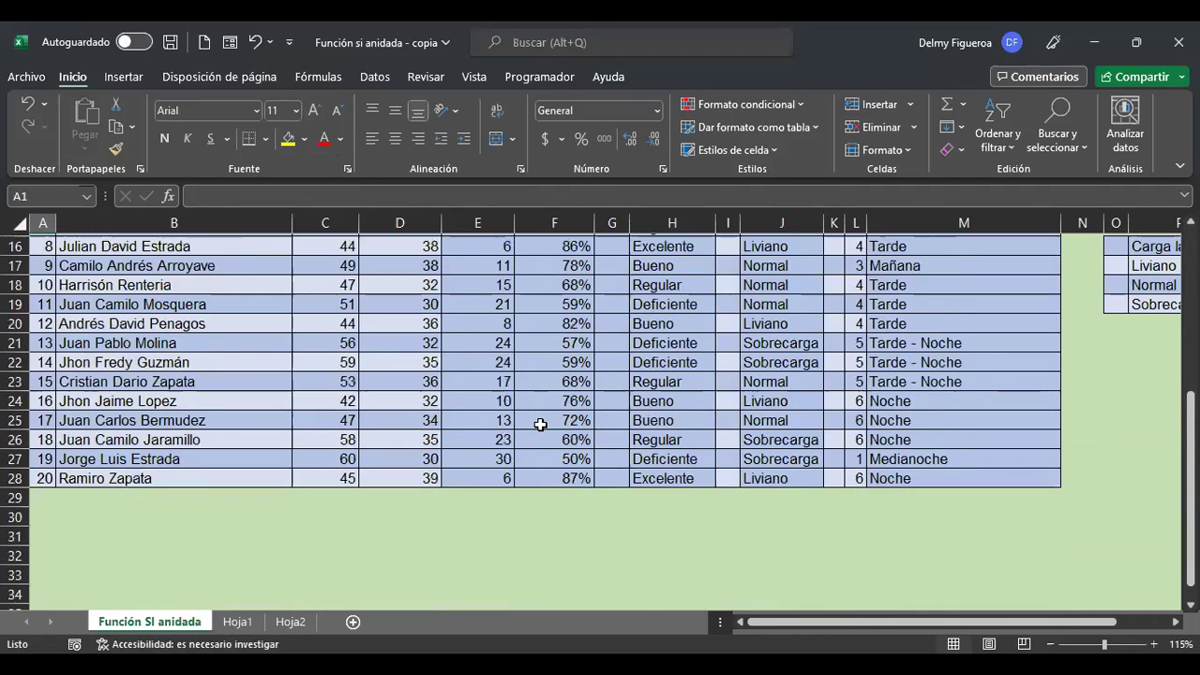
scroll(540, 425, up, 5)
scroll(540, 425, up, 1)
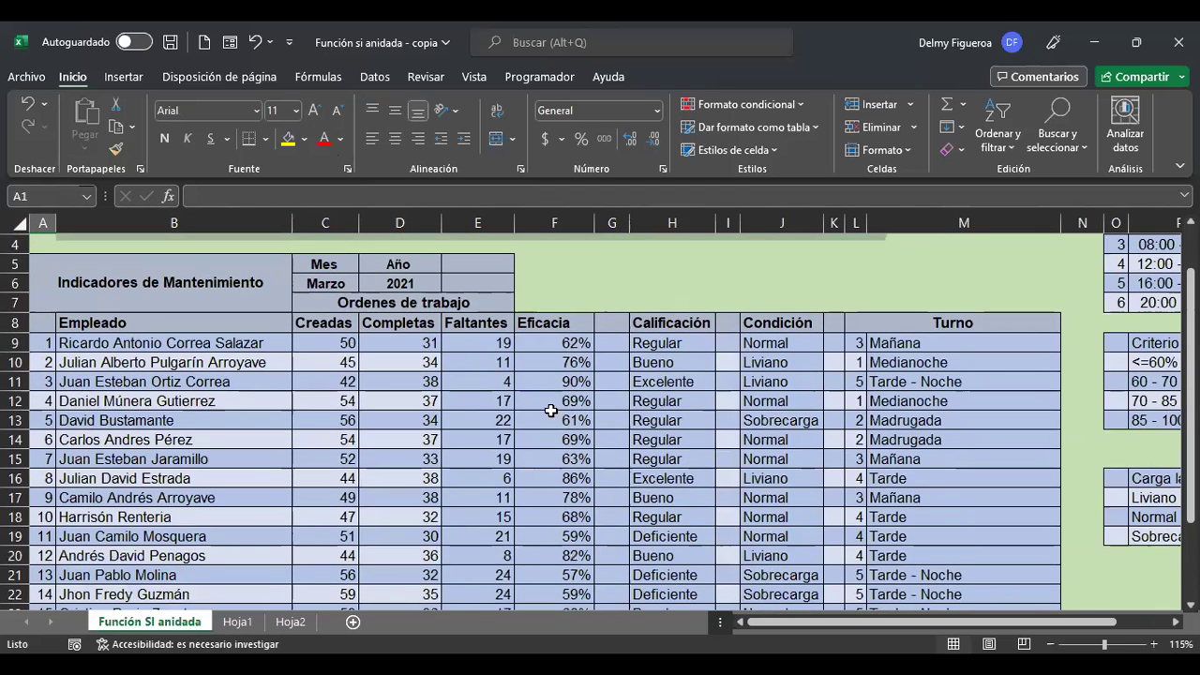
key(ctrl+Page_Down)
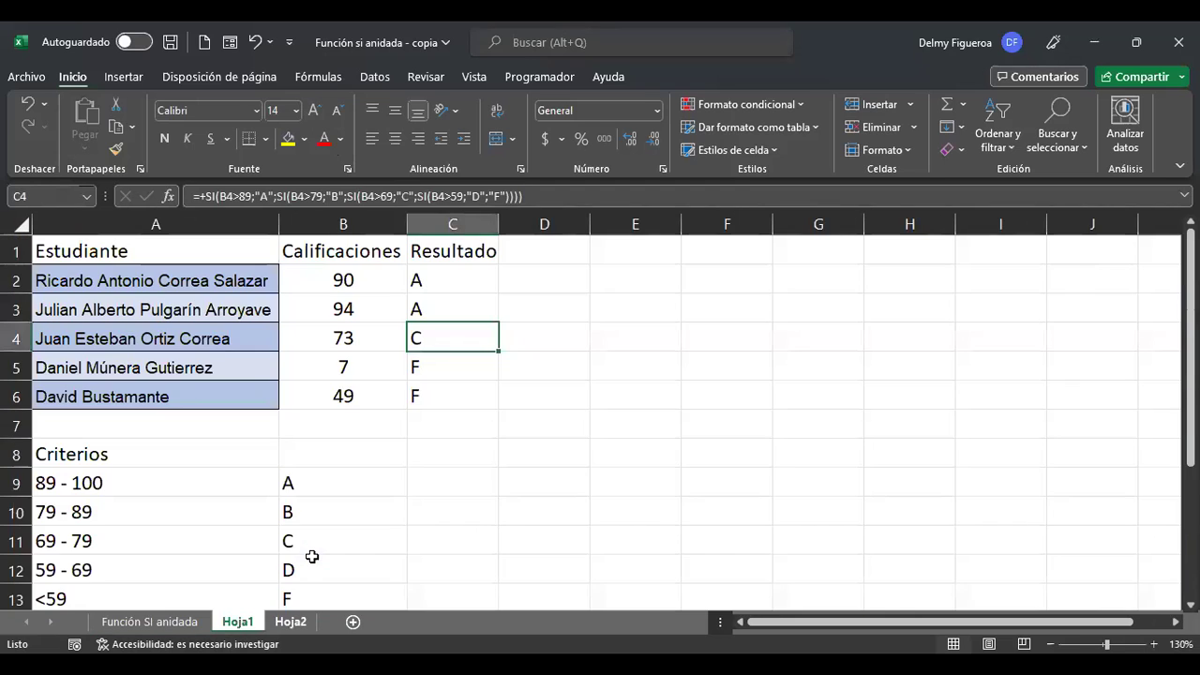
key(ctrl+Page_Down)
Copy the numbered employee list A8:B18 from the Función SI anidada sheet into Hoja2 starting at A1.
click(190, 623)
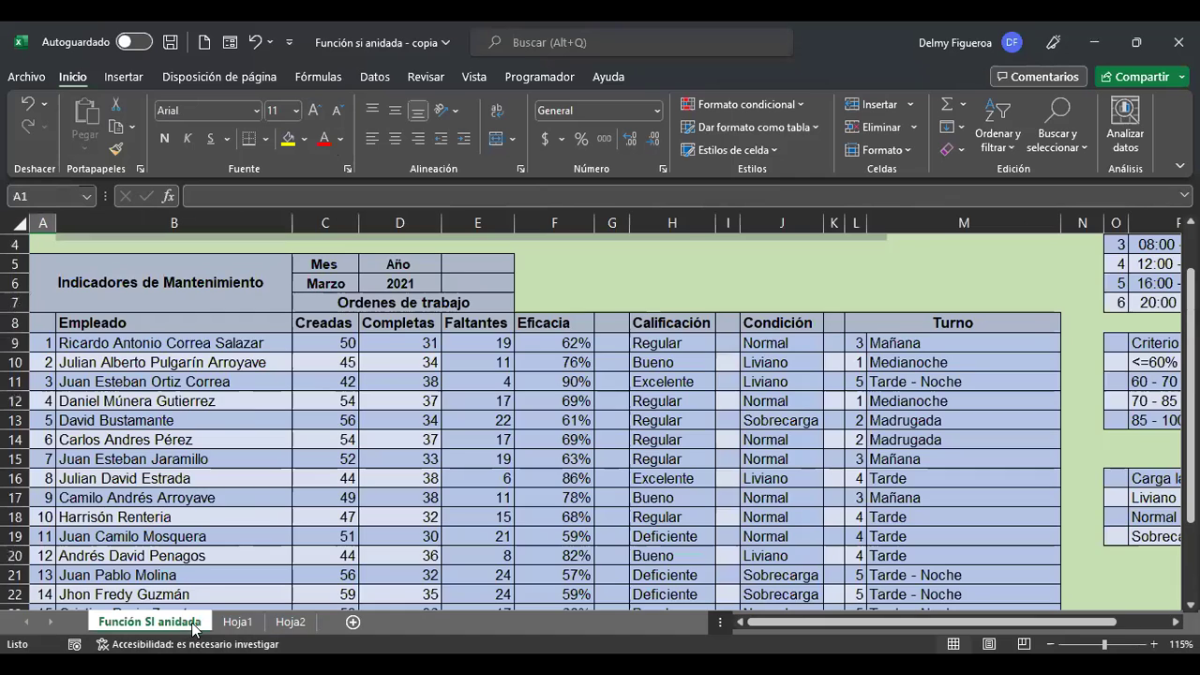
drag(45, 322, 233, 513)
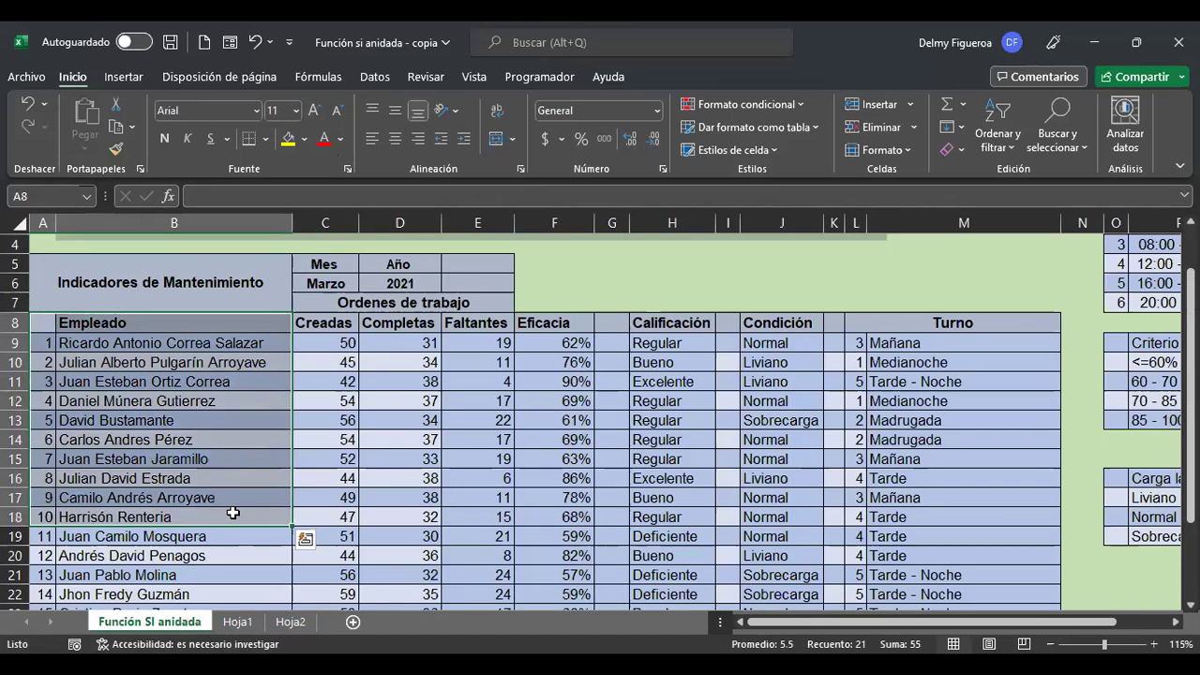
key(ctrl+c)
key(ctrl+Page_Down)
key(ctrl+Page_Down)
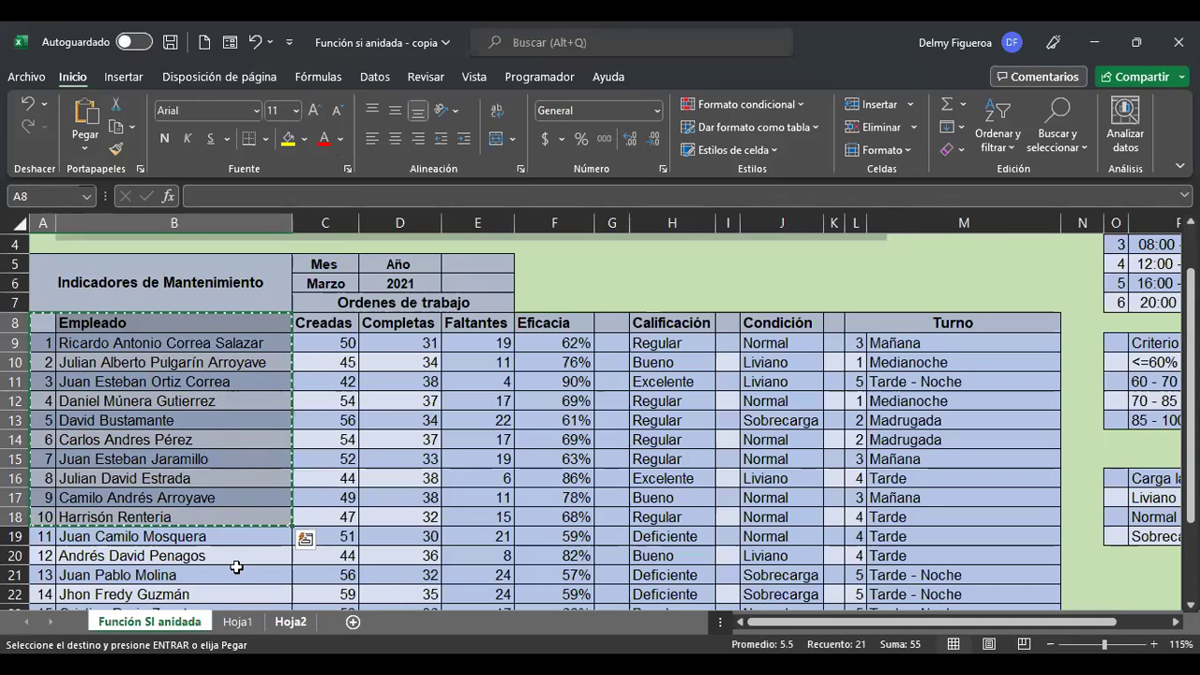
key(ctrl+v)
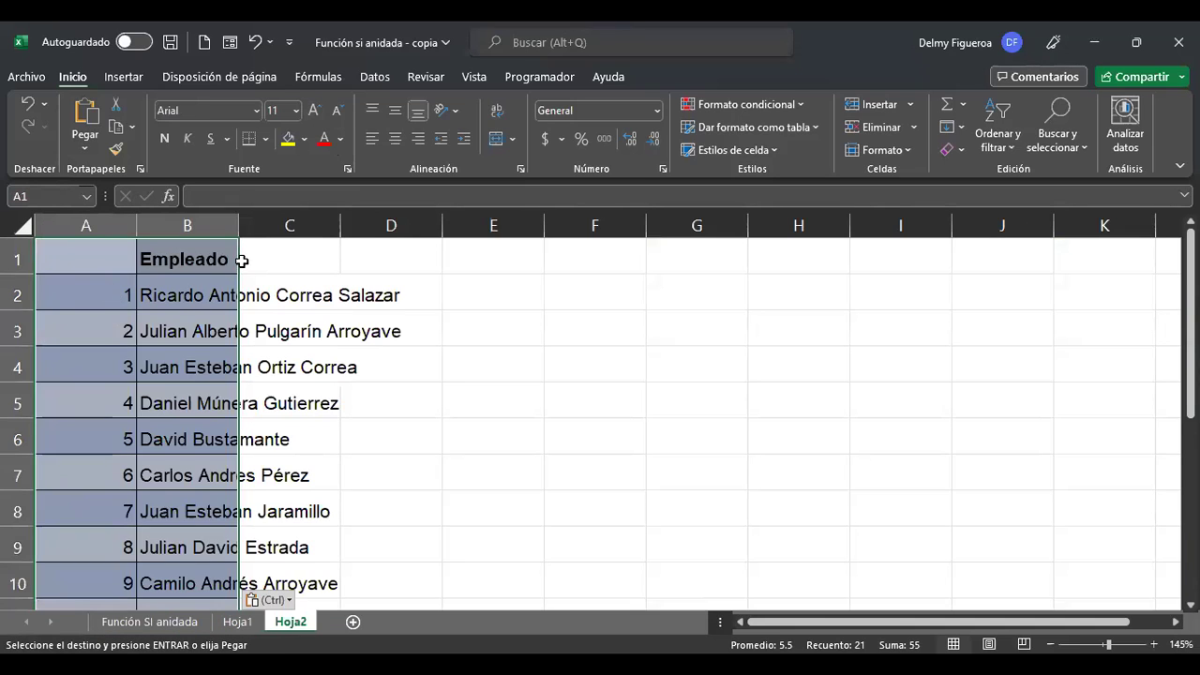
Fit column B of Hoja2 to its contents and clear the employee name in B8.
key(Tab)
double_click(238, 225)
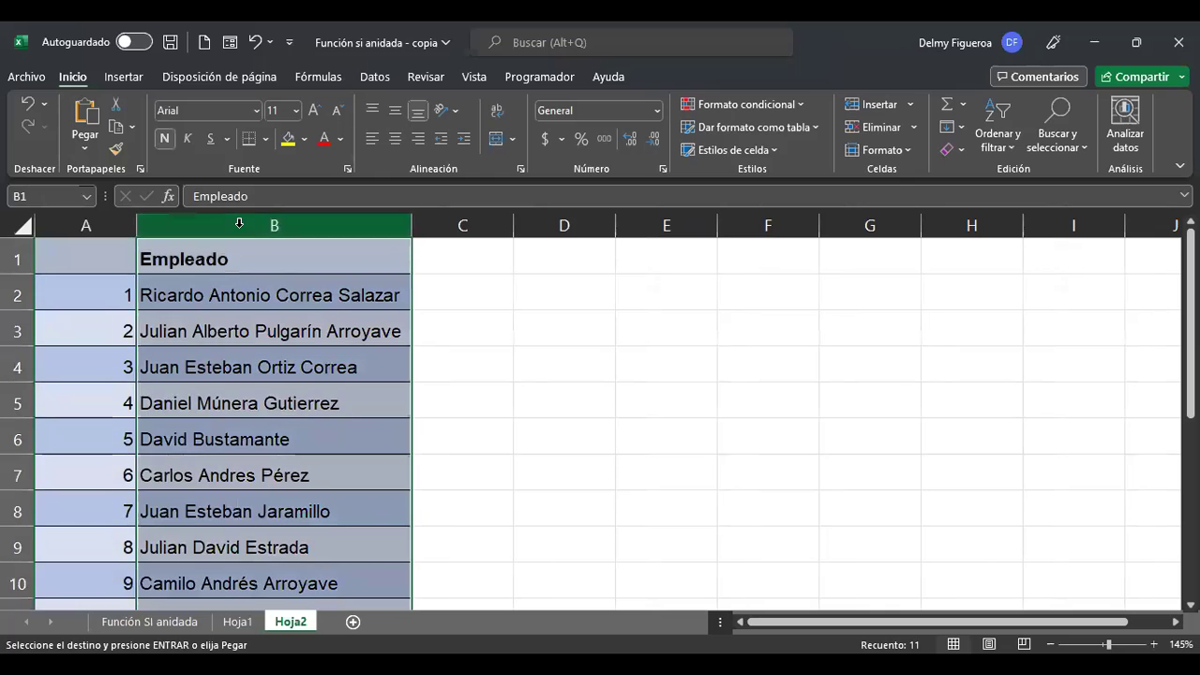
click(274, 504)
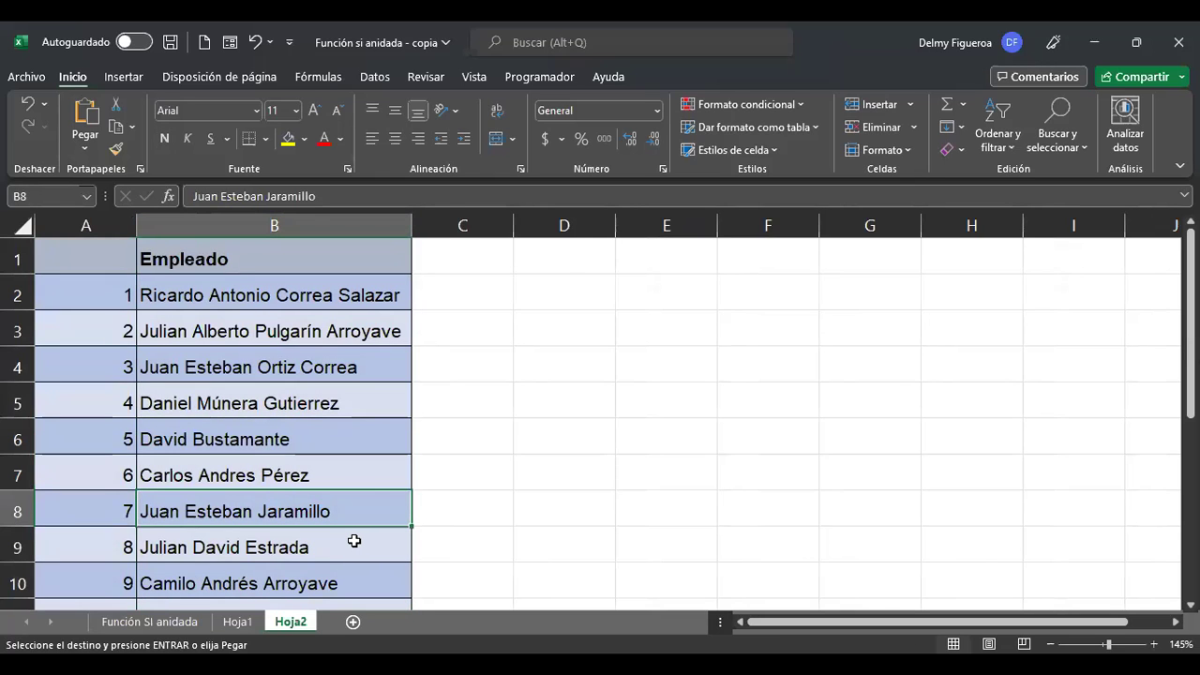
key(Delete)
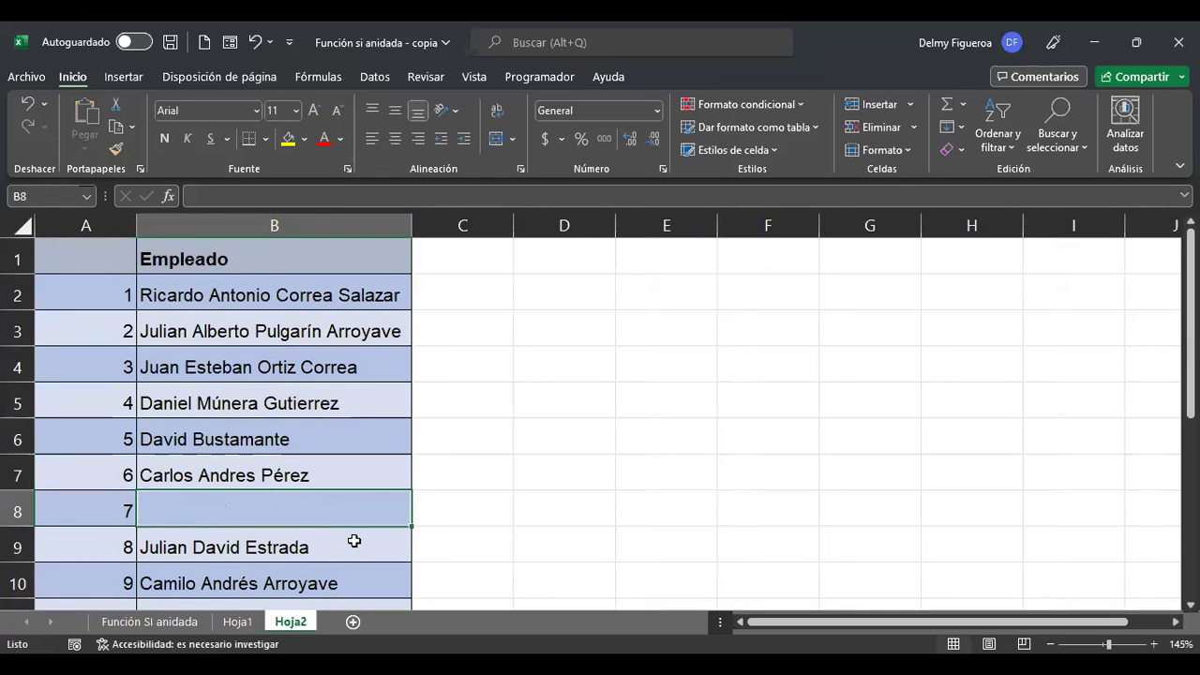
Enter the heading "Celdas en blanco" in cell D1 of Hoja2.
click(563, 262)
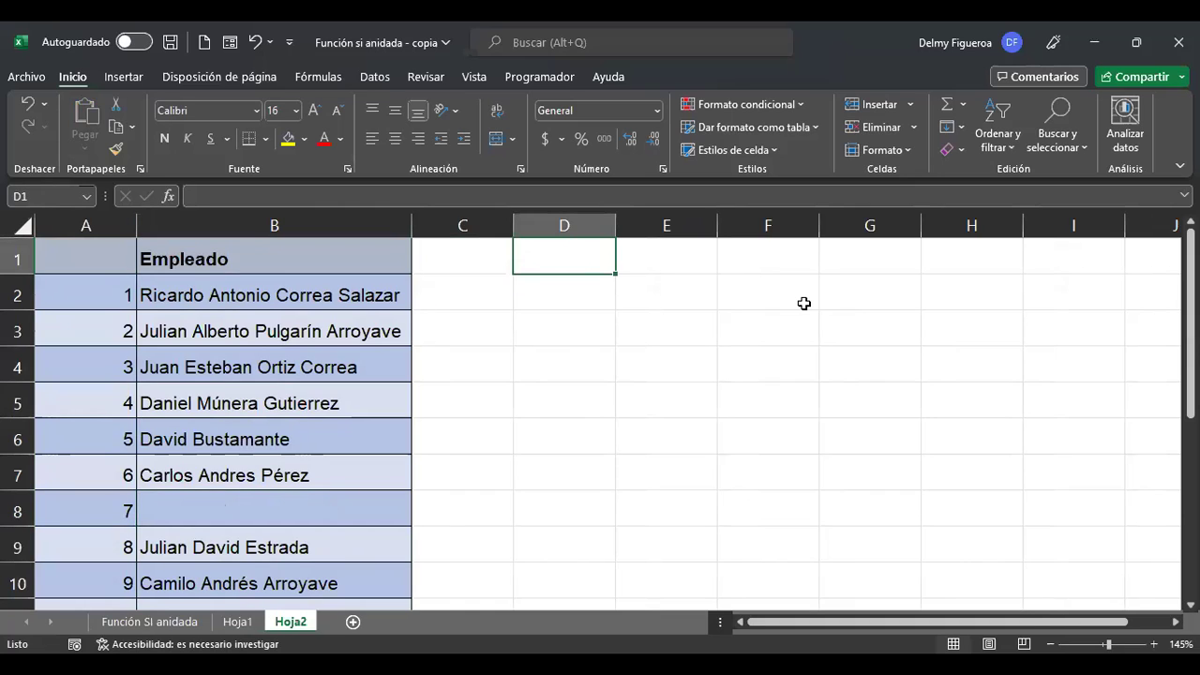
text(C)
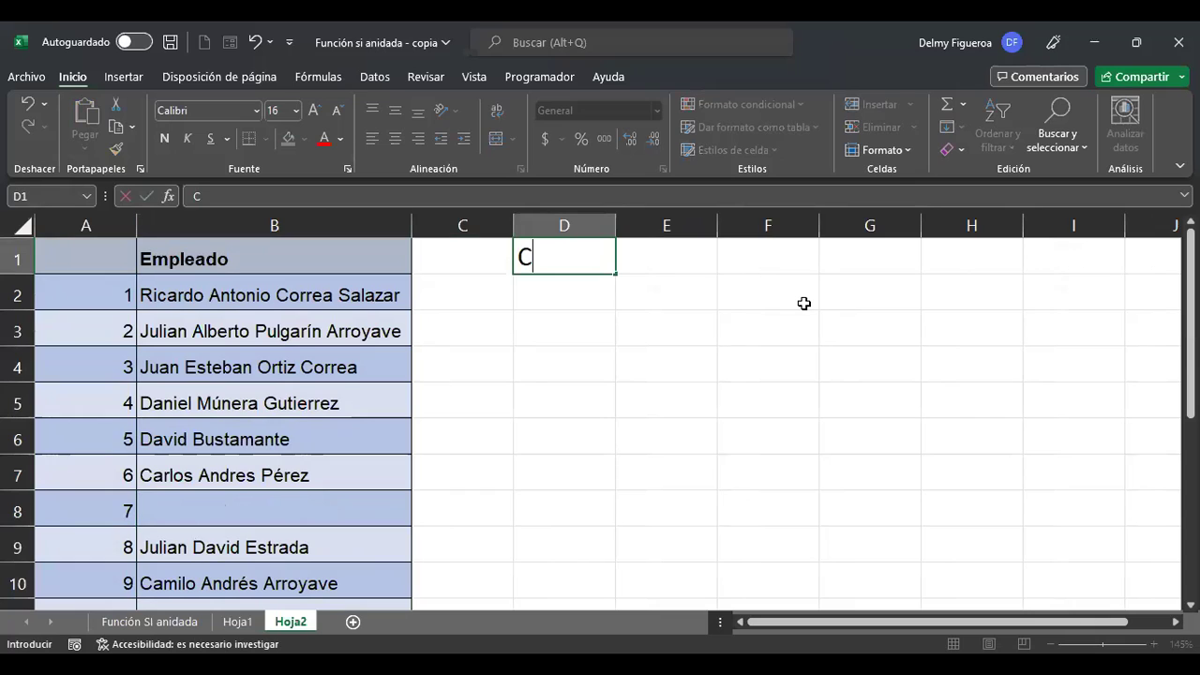
text(eldas en blanco)
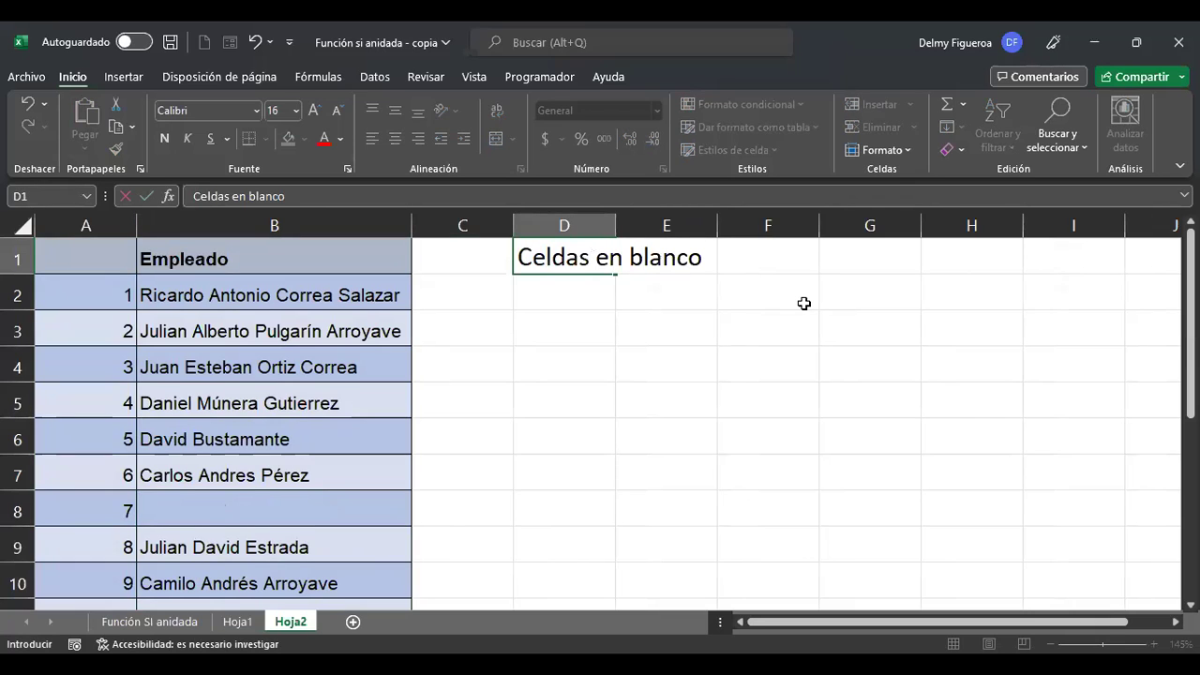
key(Return)
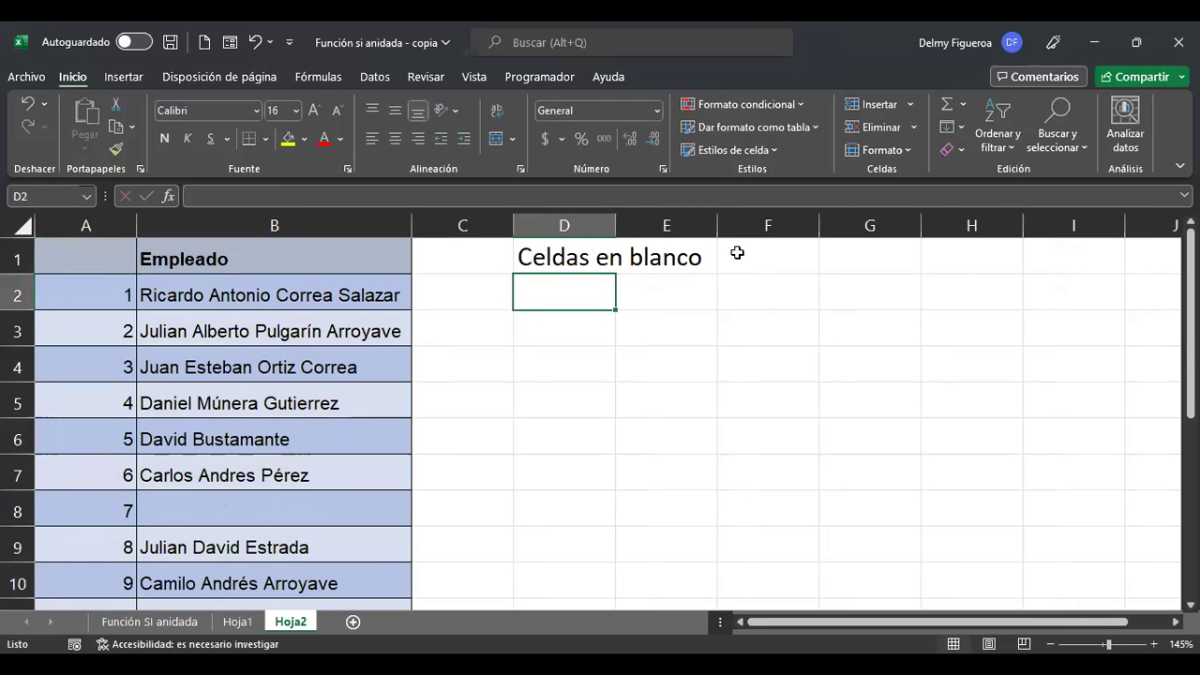
Fit column D to its contents and enter the formula +ESBLANCO(B2) in cell D2.
double_click(615, 226)
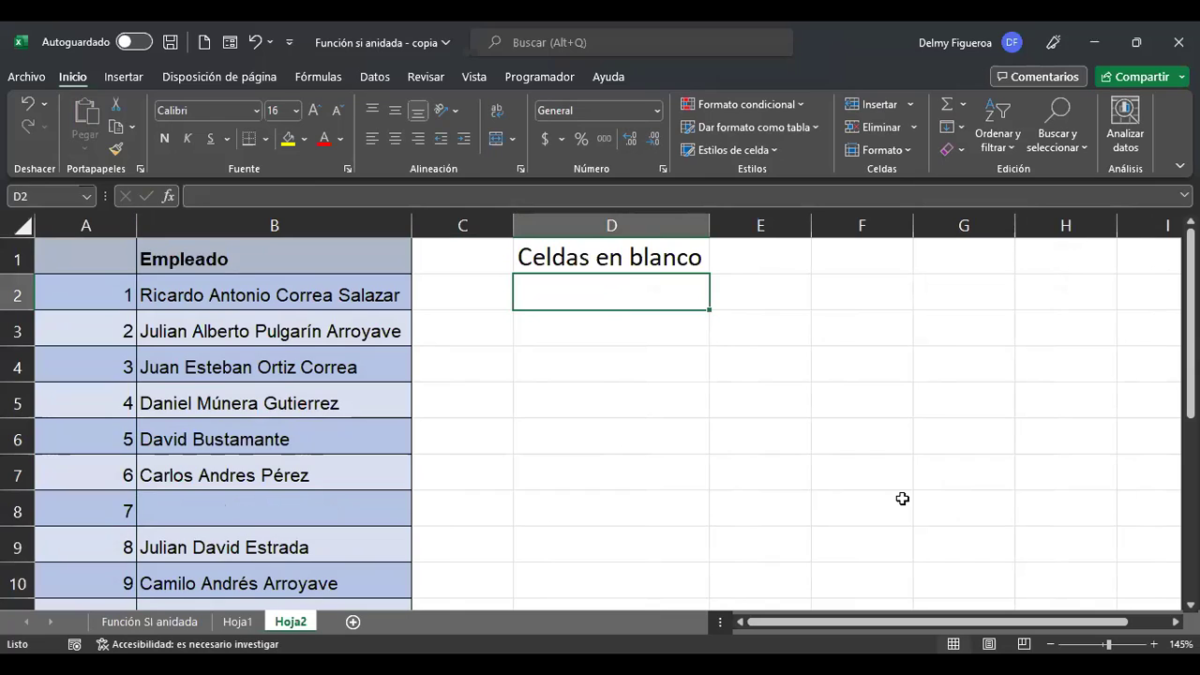
text(+)
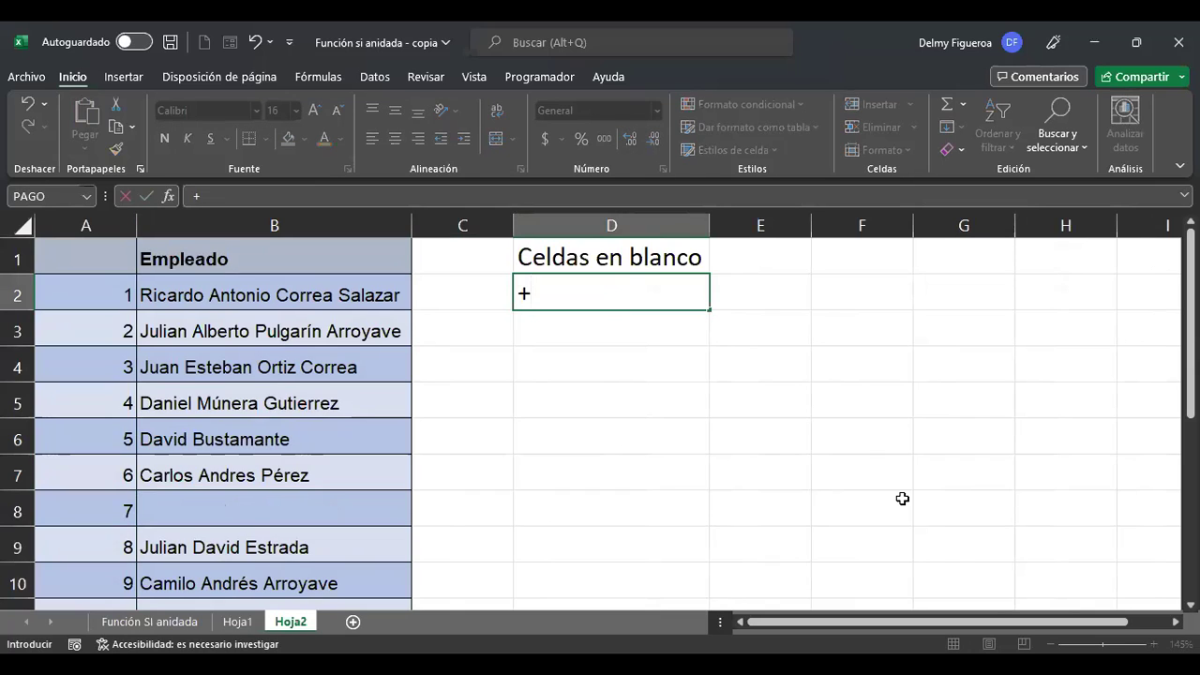
text(esblan)
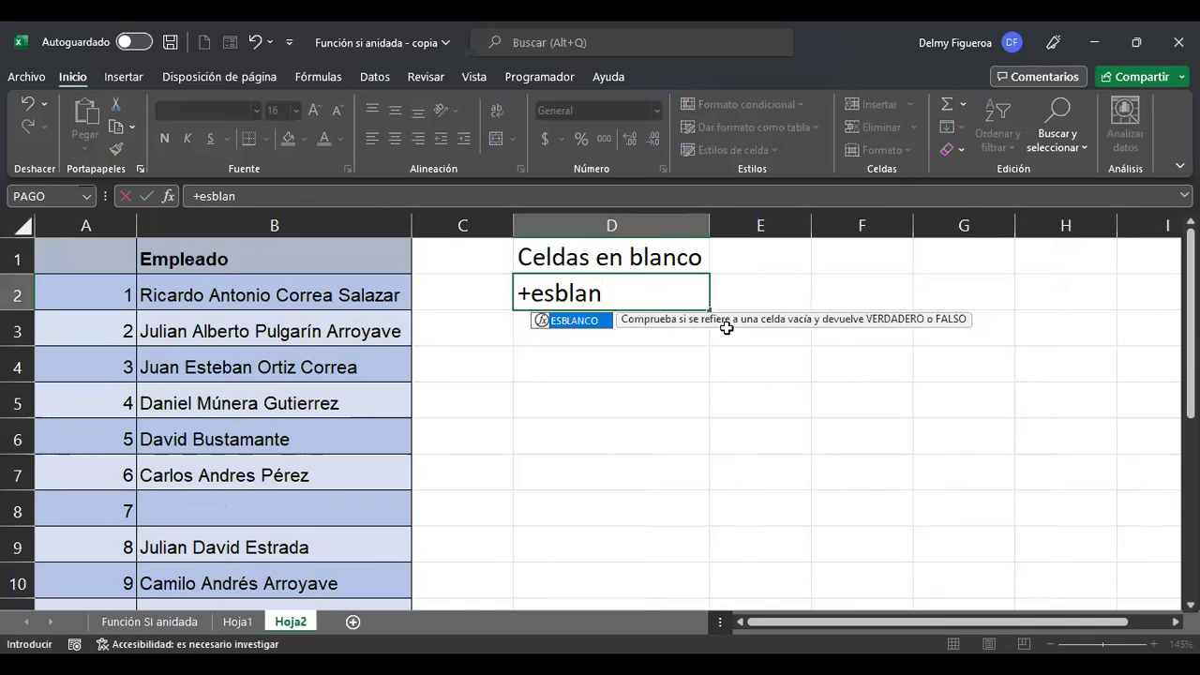
double_click(574, 321)
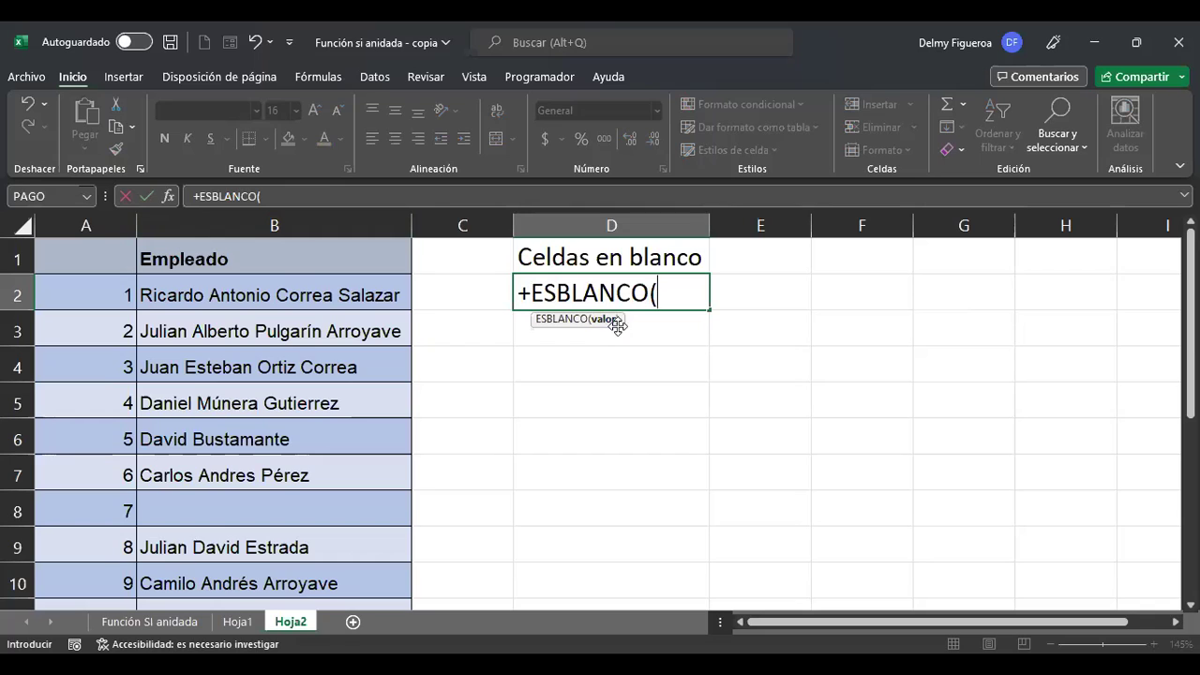
click(333, 294)
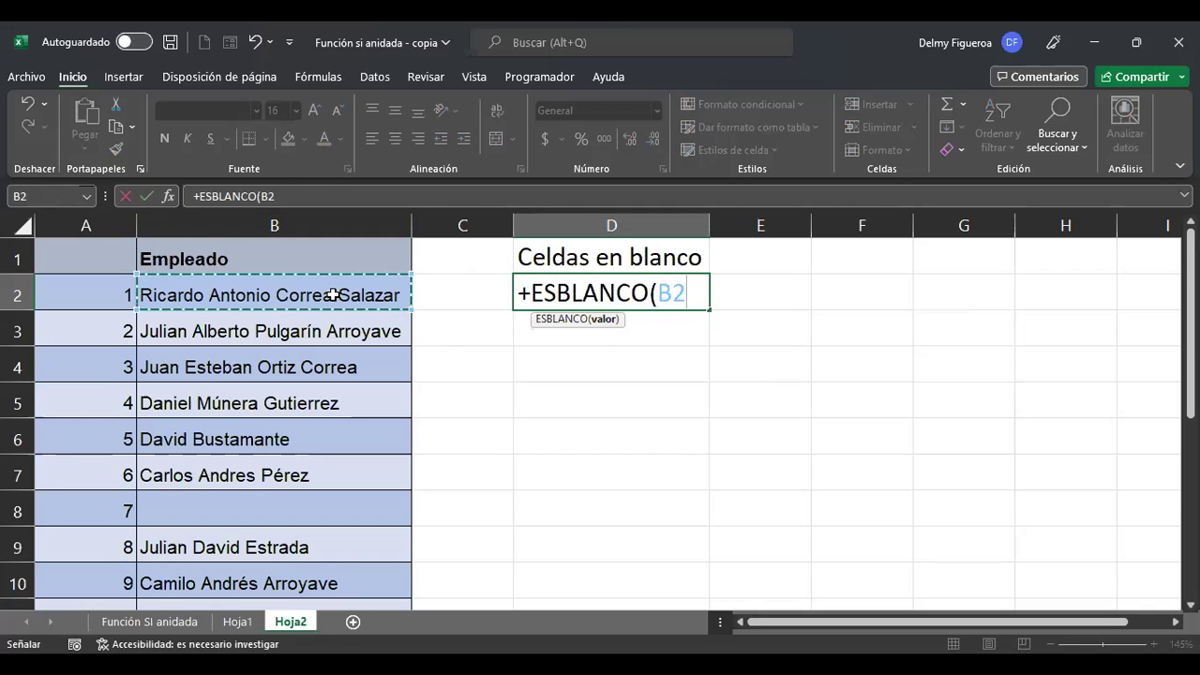
key(Return)
Copy the ESBLANCO formula from D2 into cells D3:D11.
key(Up)
key(ctrl+c)
key(Down)
key(shift+Down)
key(shift+Down)
key(shift+Down)
key(shift+Down)
key(shift+Down)
key(shift+Down)
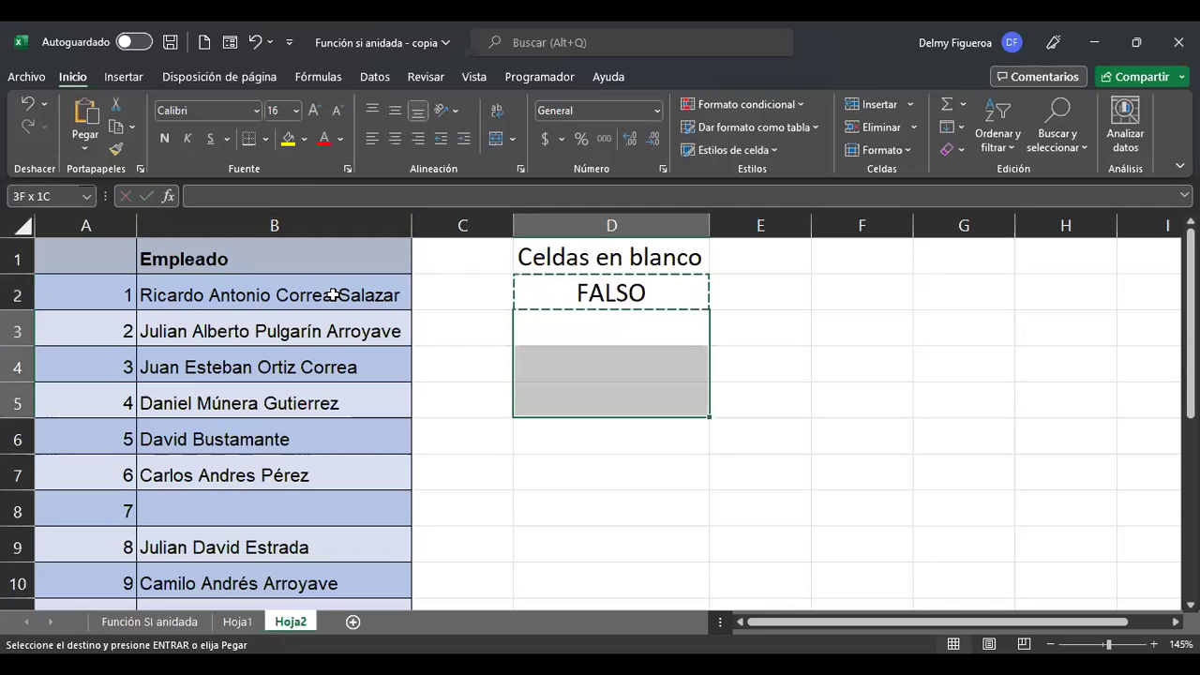
key(shift+Down)
key(shift+Down)
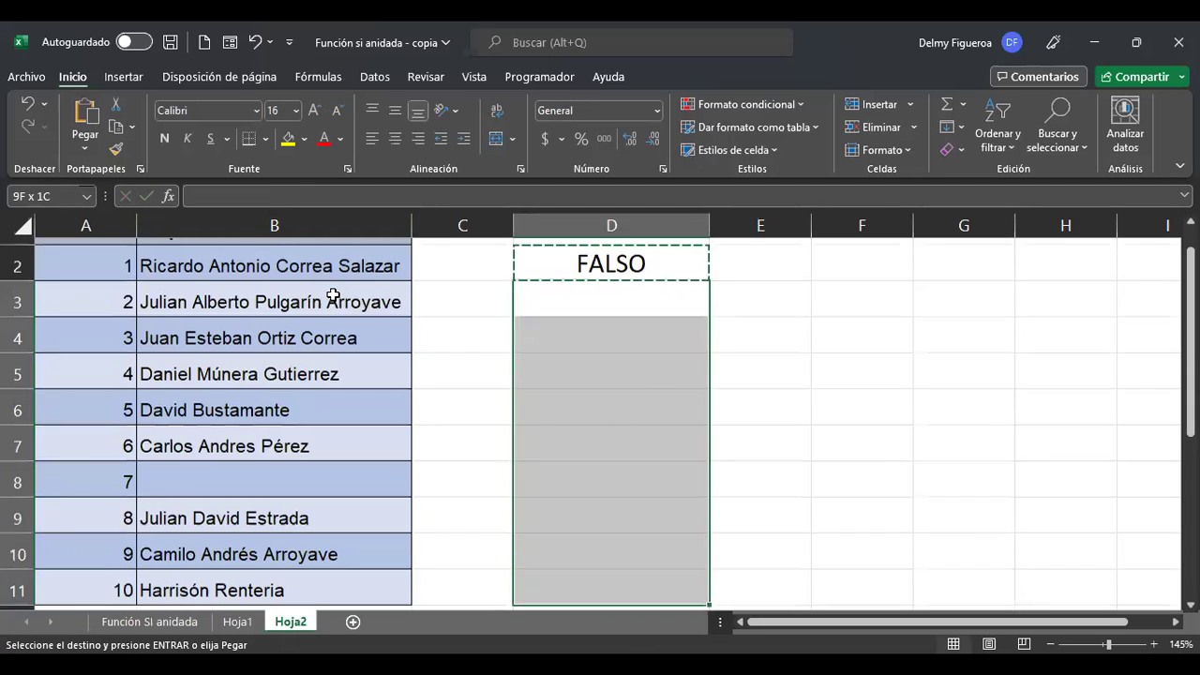
key(Return)
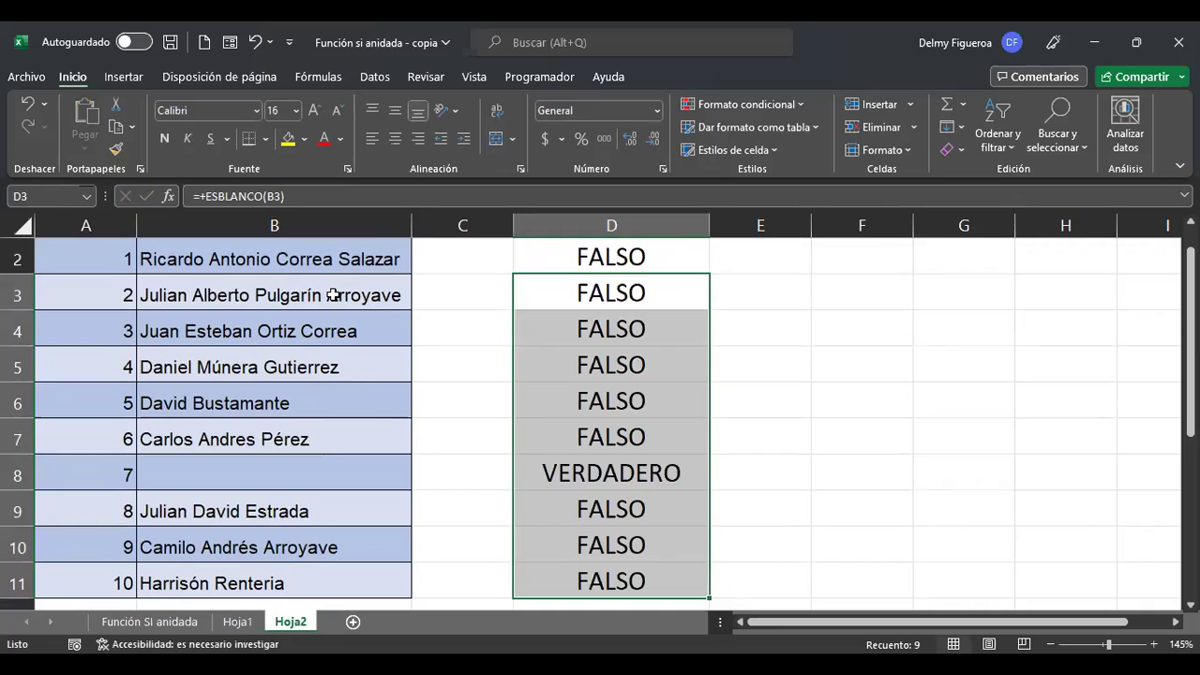
Compare the ESBLANCO results in D2 and D8 with the matching employee cells in column B.
scroll(324, 272, up, 1)
click(657, 292)
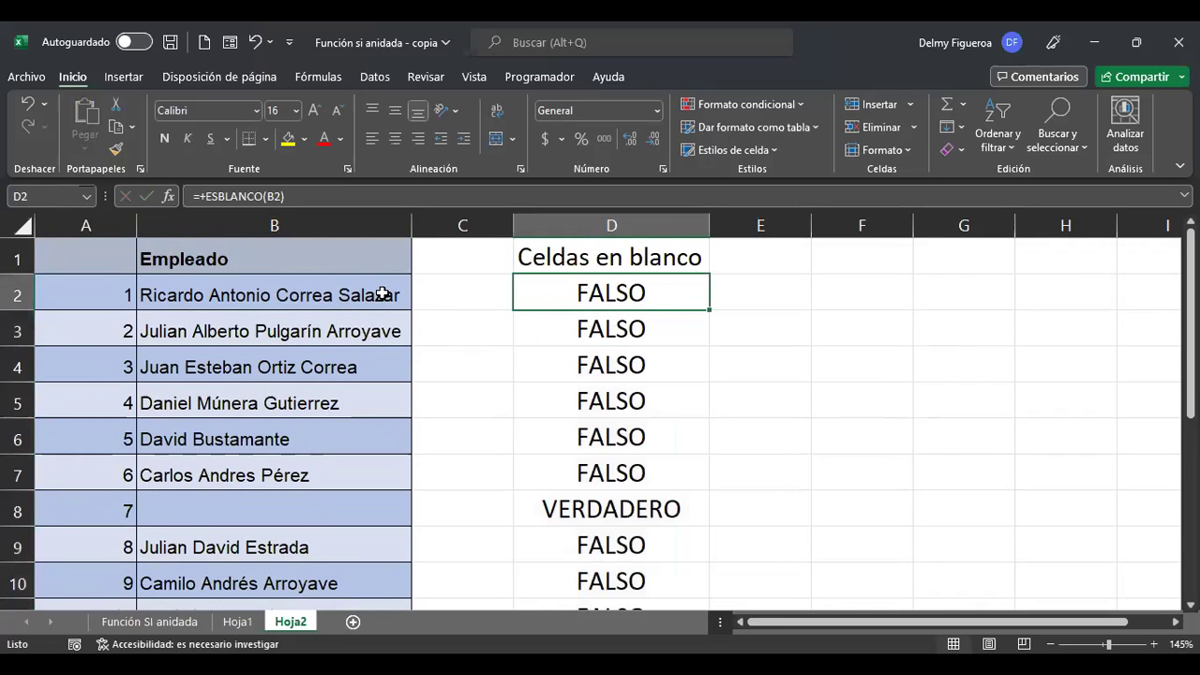
click(313, 288)
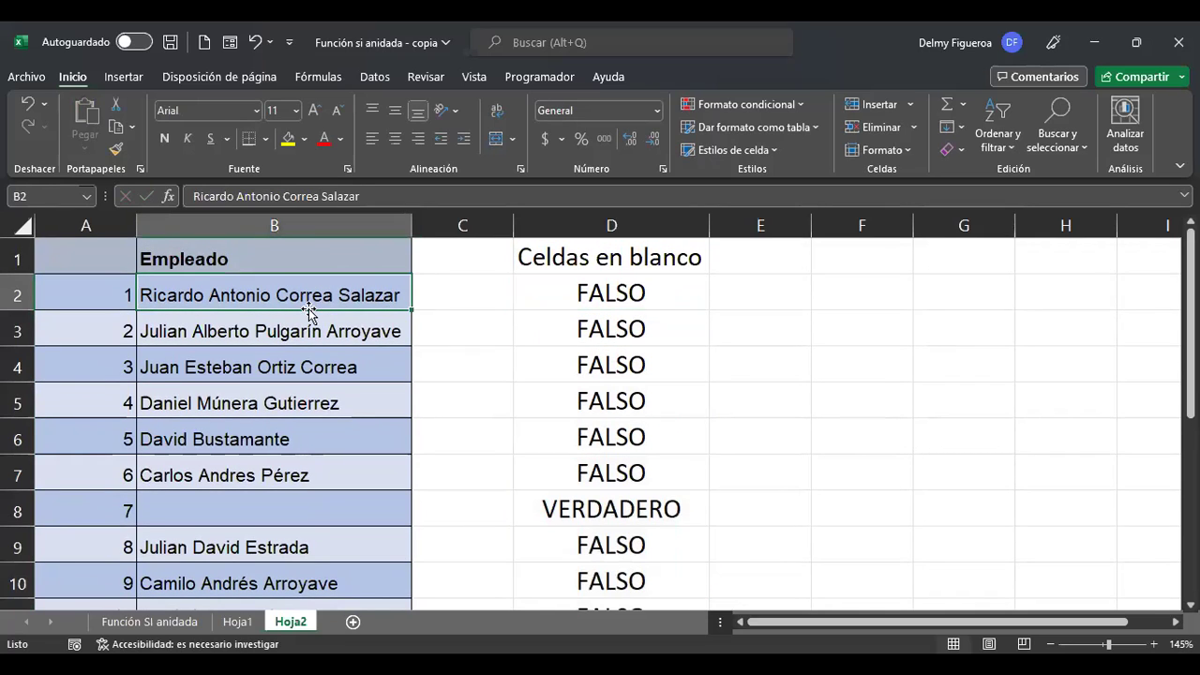
click(611, 515)
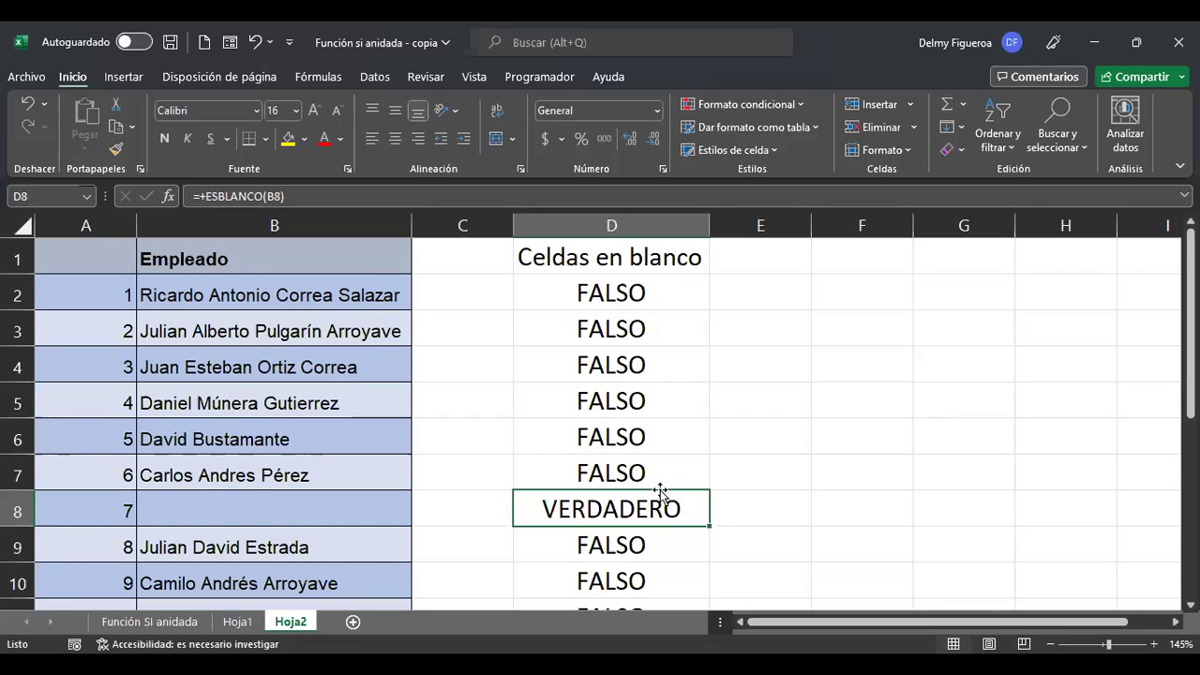
click(689, 295)
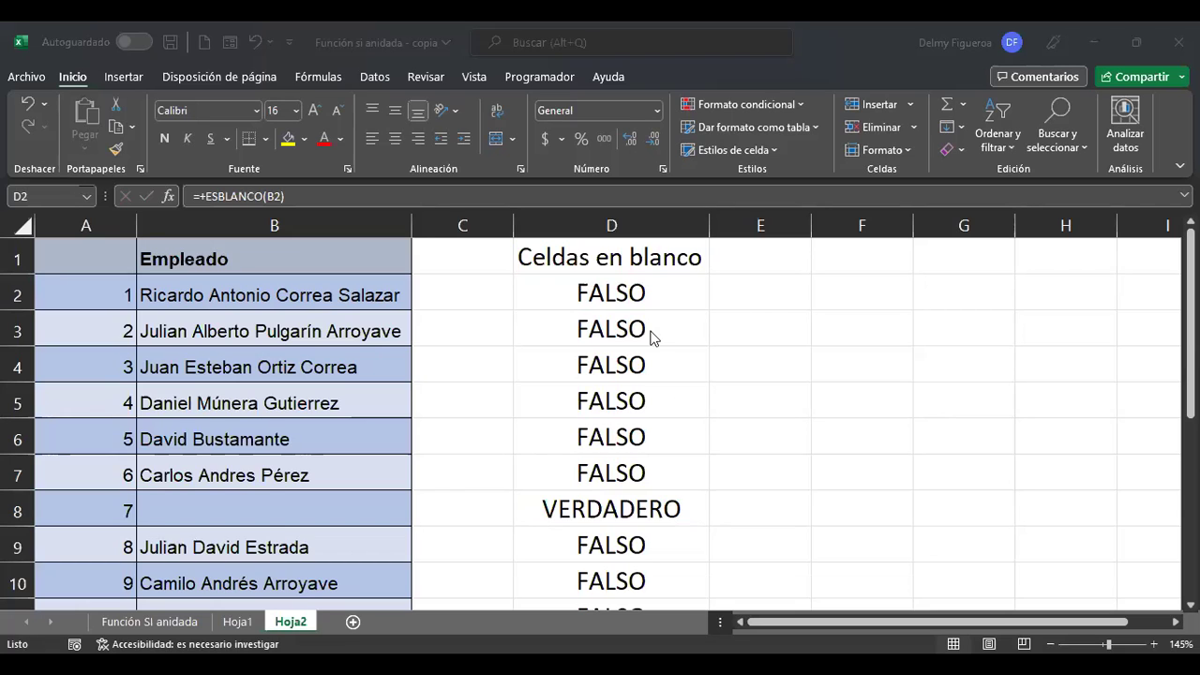
Enter the formula +SI(B2="";"vacía";"no vacía") in cell E2.
click(778, 289)
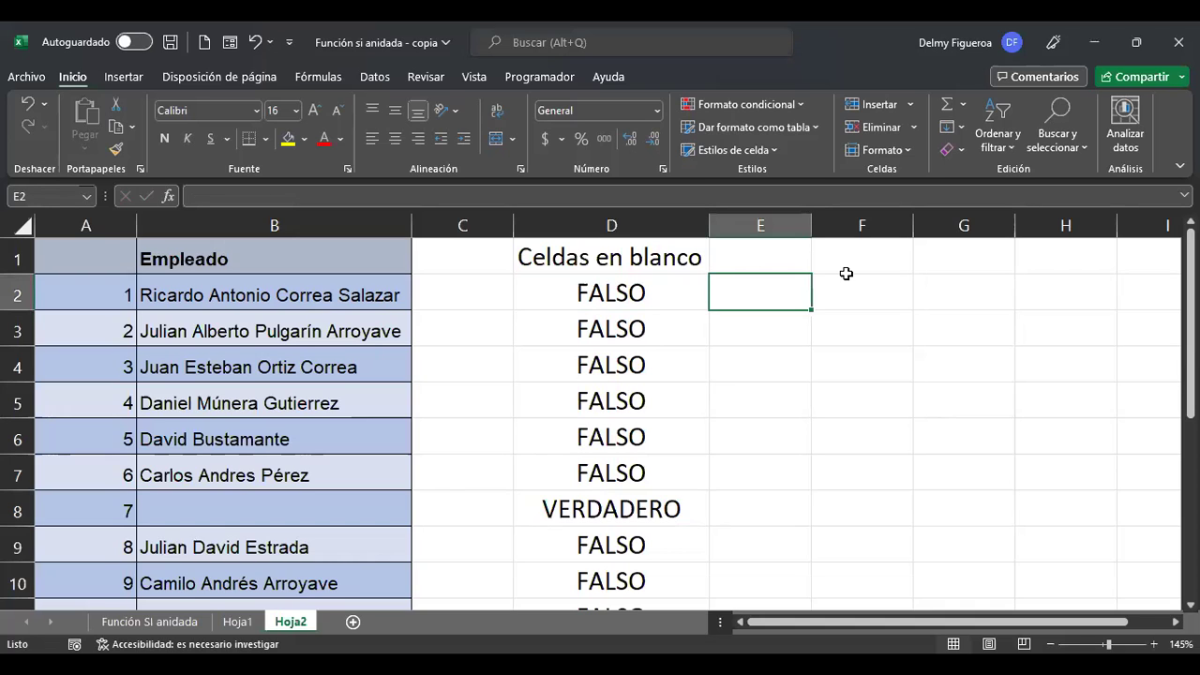
text(+si)
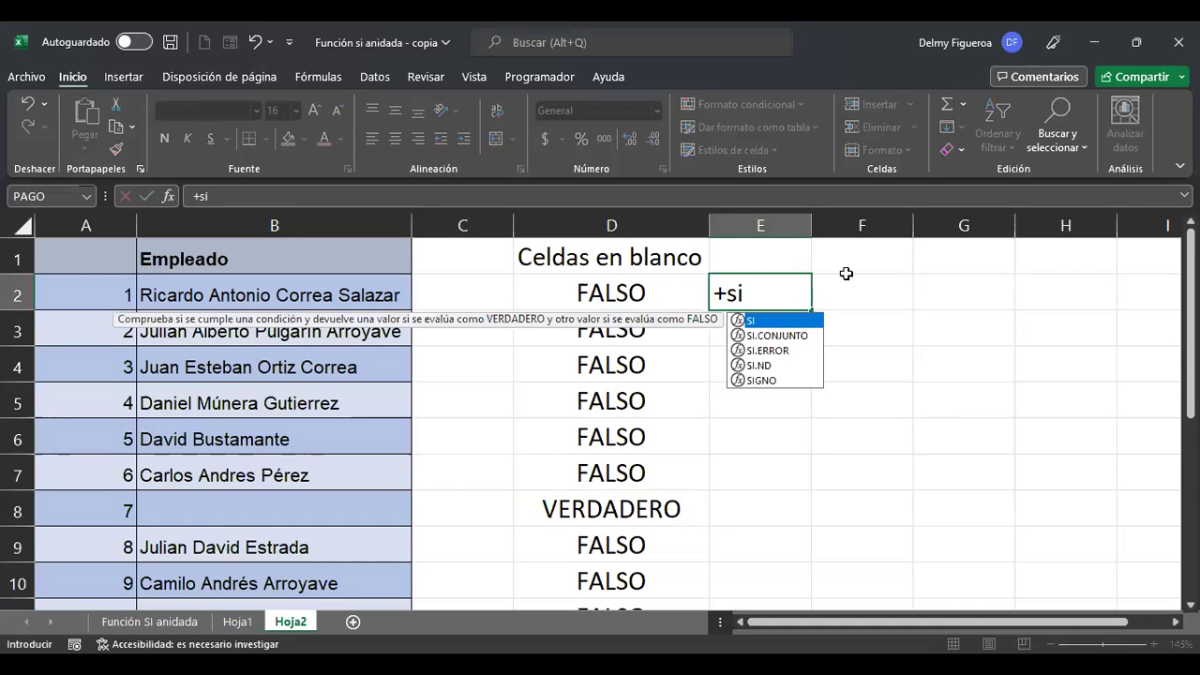
key(Tab)
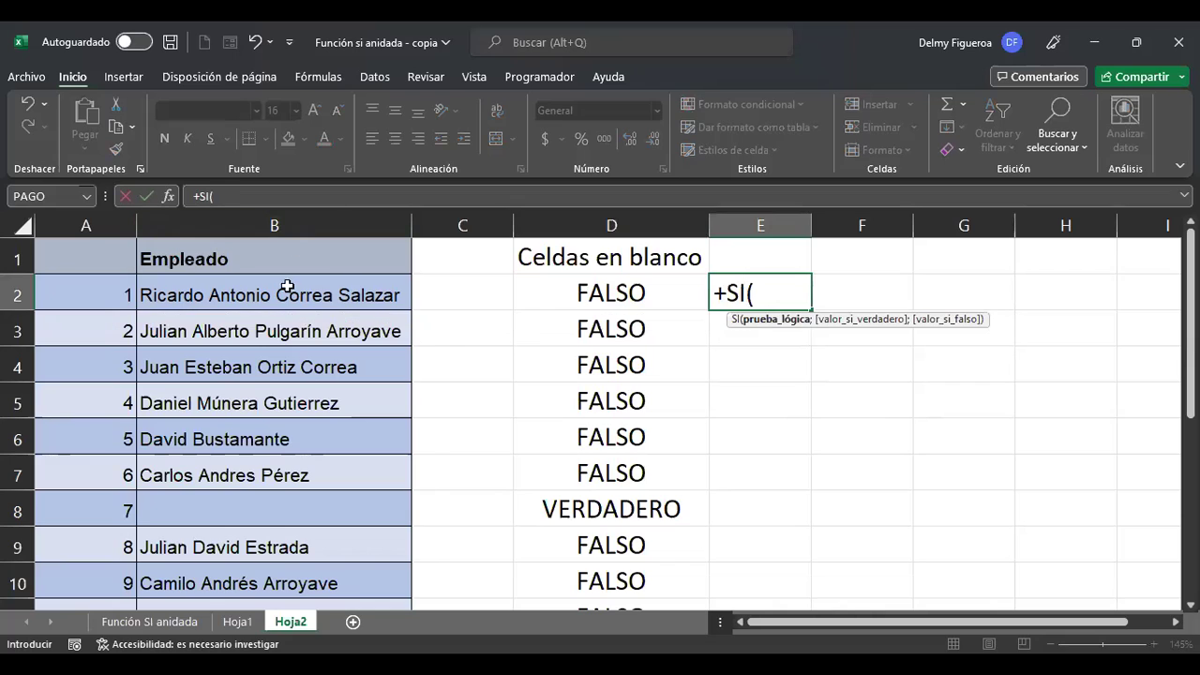
click(287, 291)
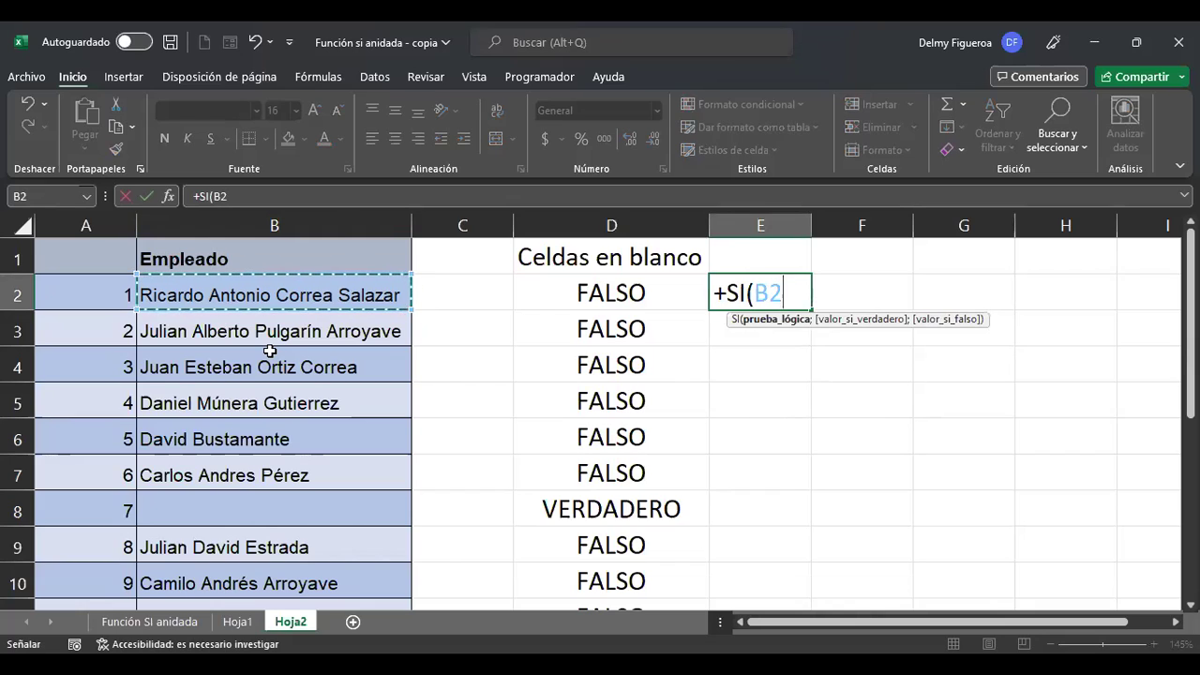
text(=)
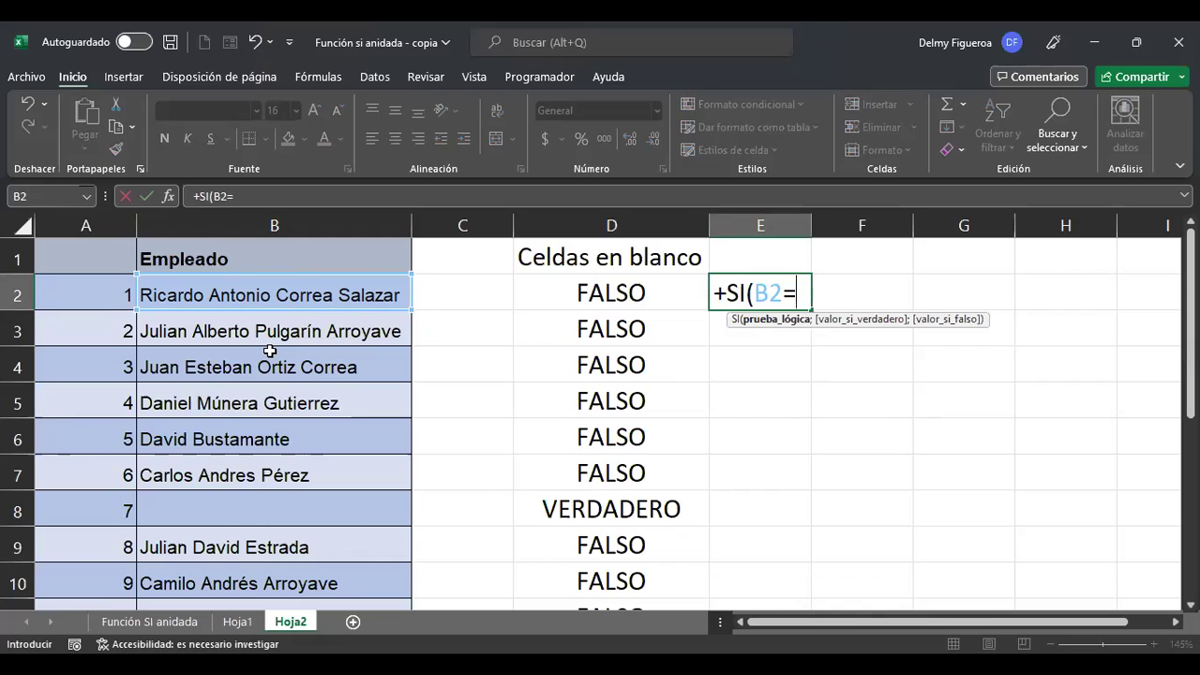
text("")
text(;)
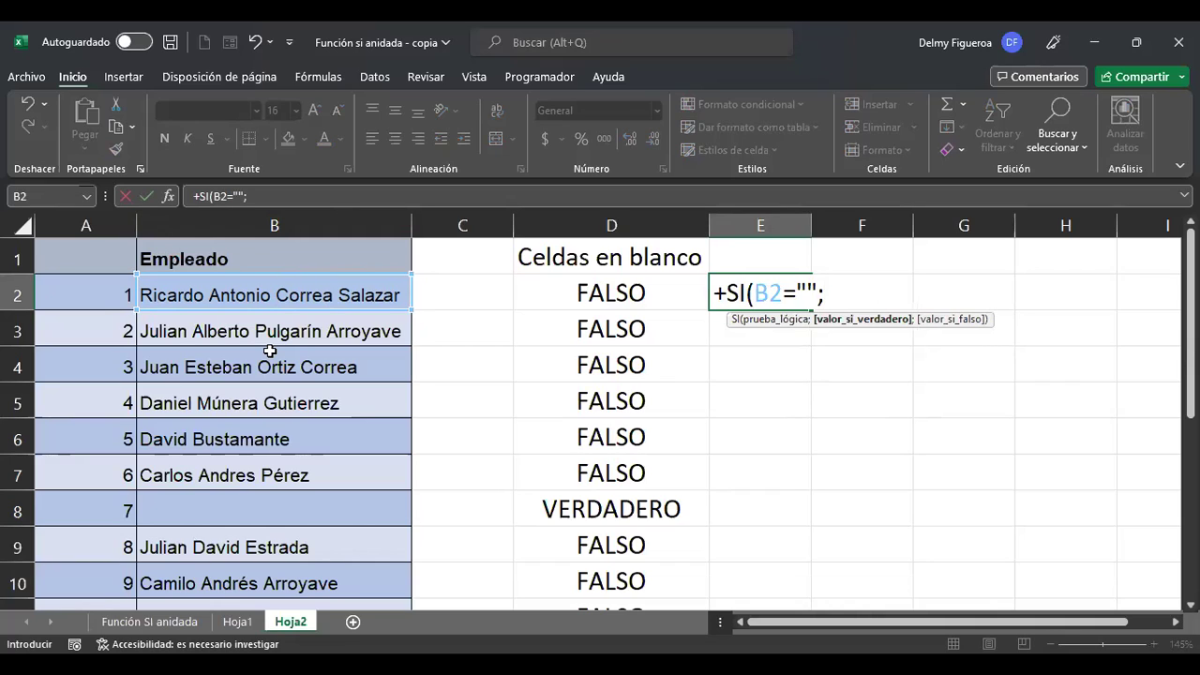
text("vacía")
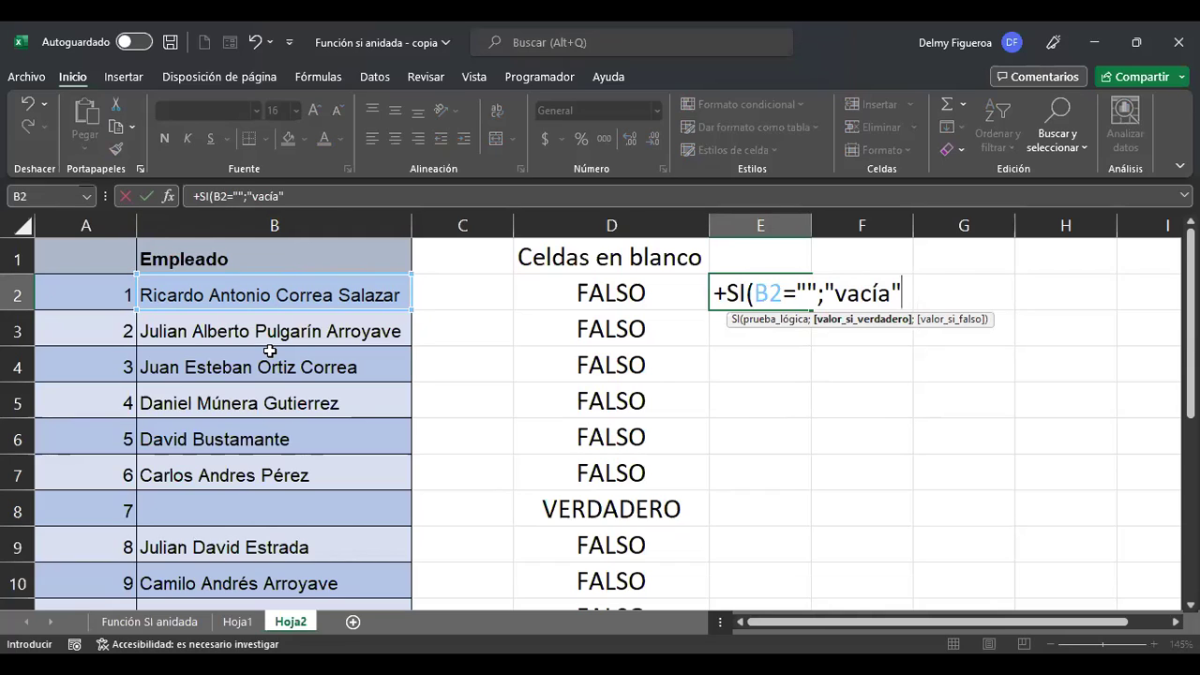
text(;")
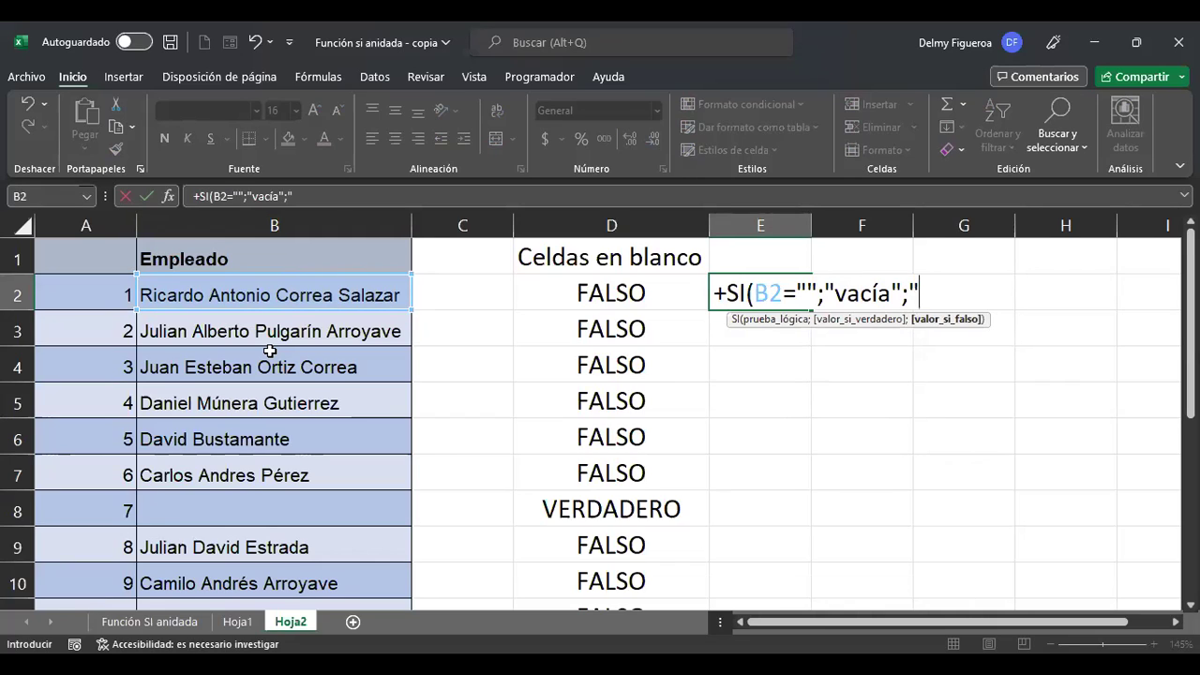
text(no vacía")
key(Return)
Review the empty-text condition inside the SI formula in cell E2.
key(Up)
key(F2)
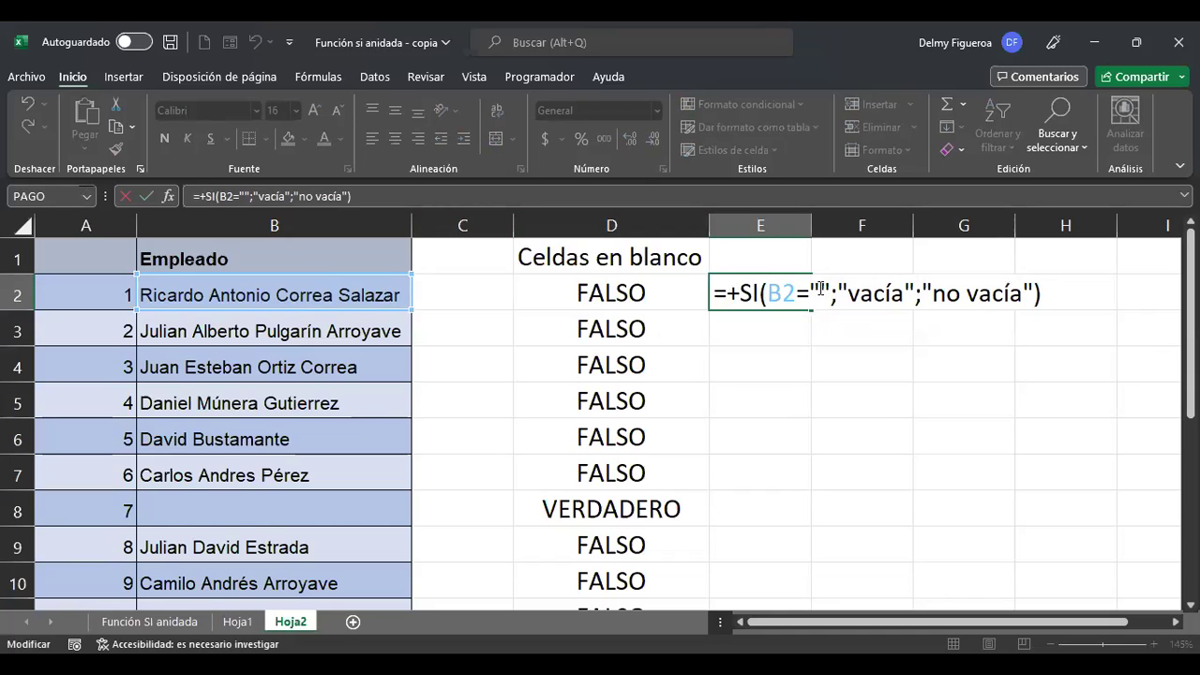
click(814, 293)
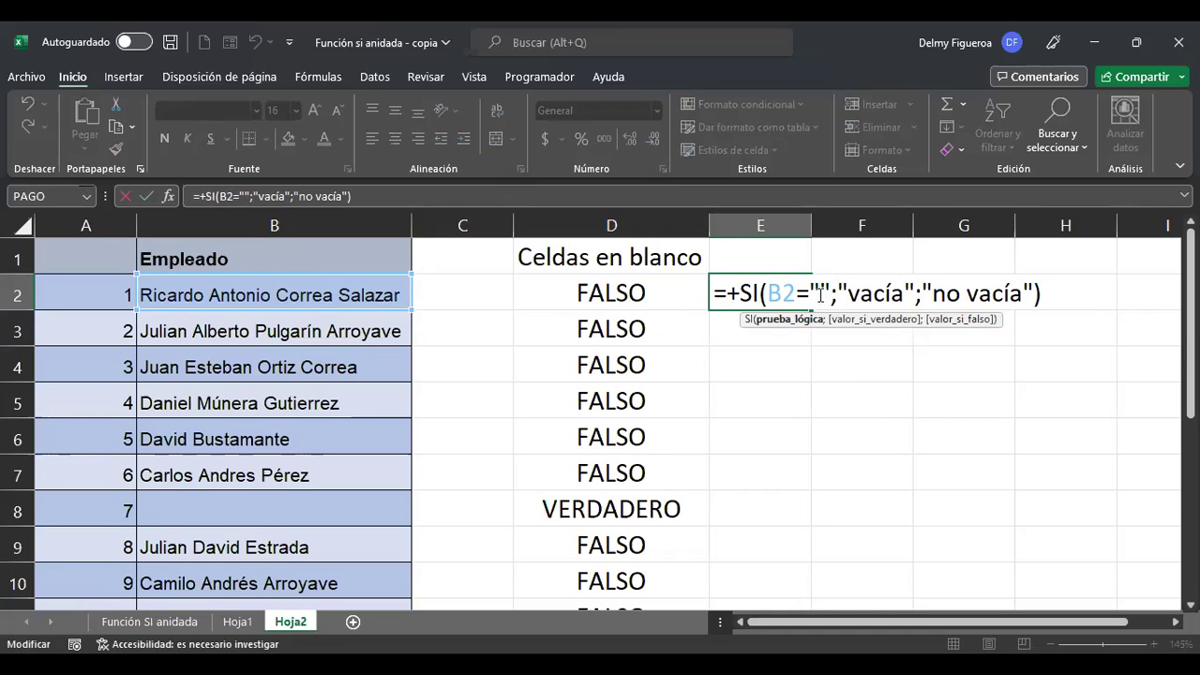
key(Return)
Fill the SI formula from E2 down to E11 and check the result for the blank employee row.
click(739, 296)
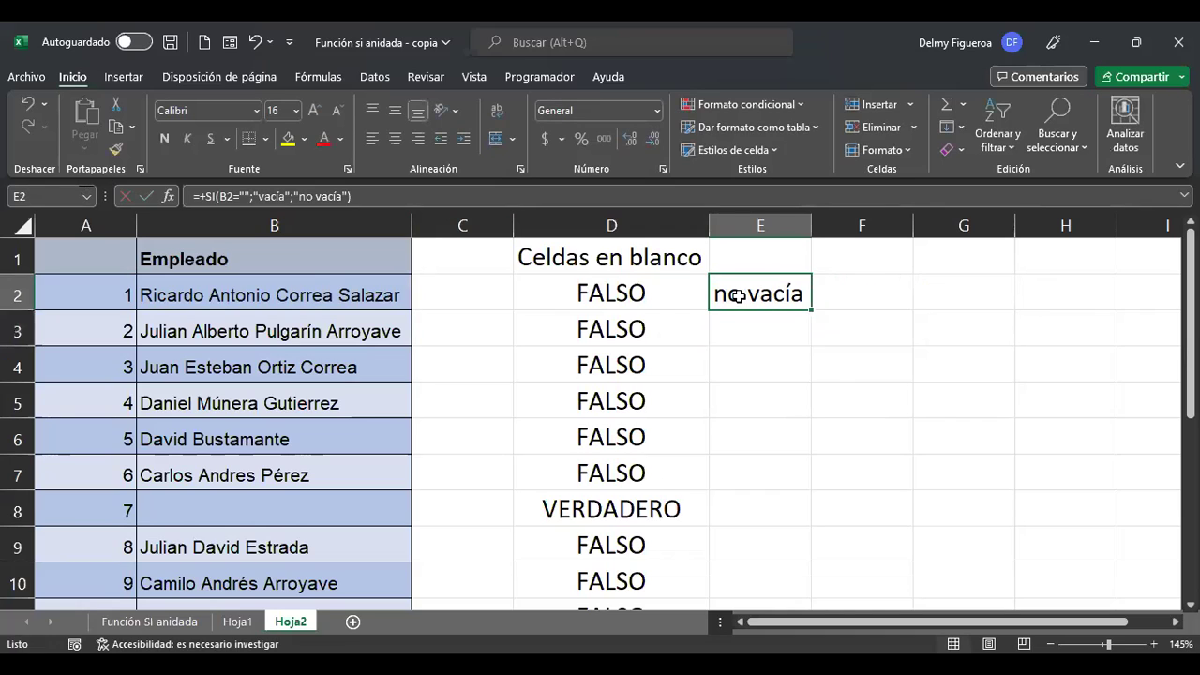
double_click(812, 306)
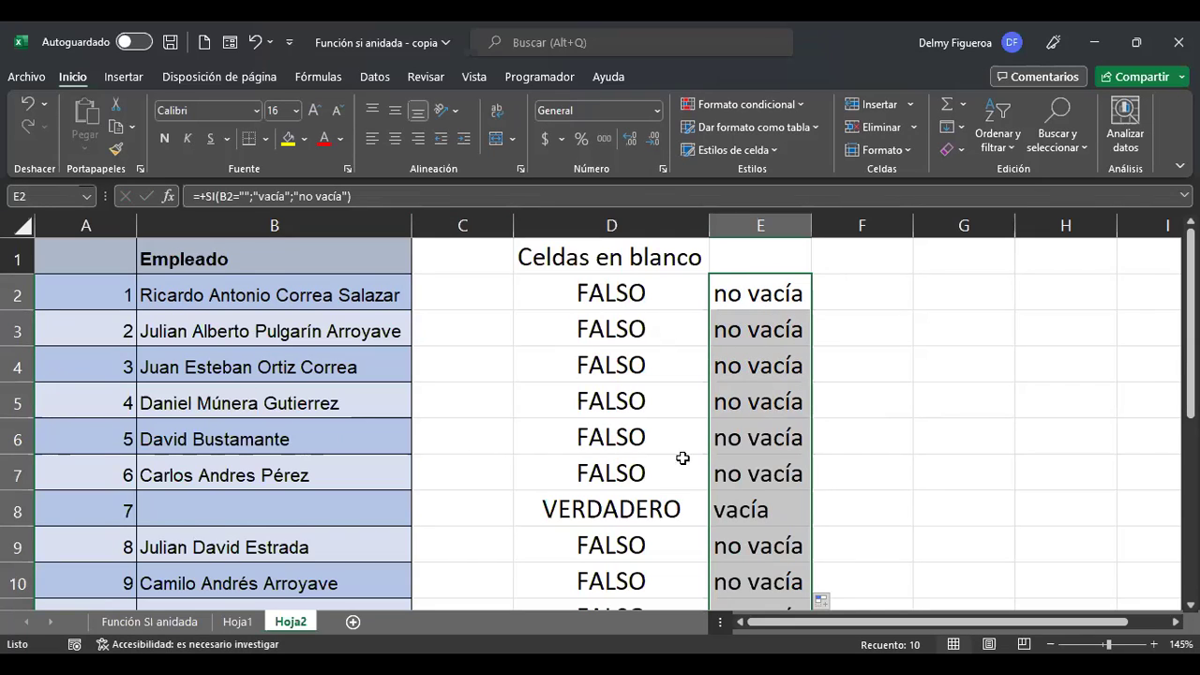
click(765, 510)
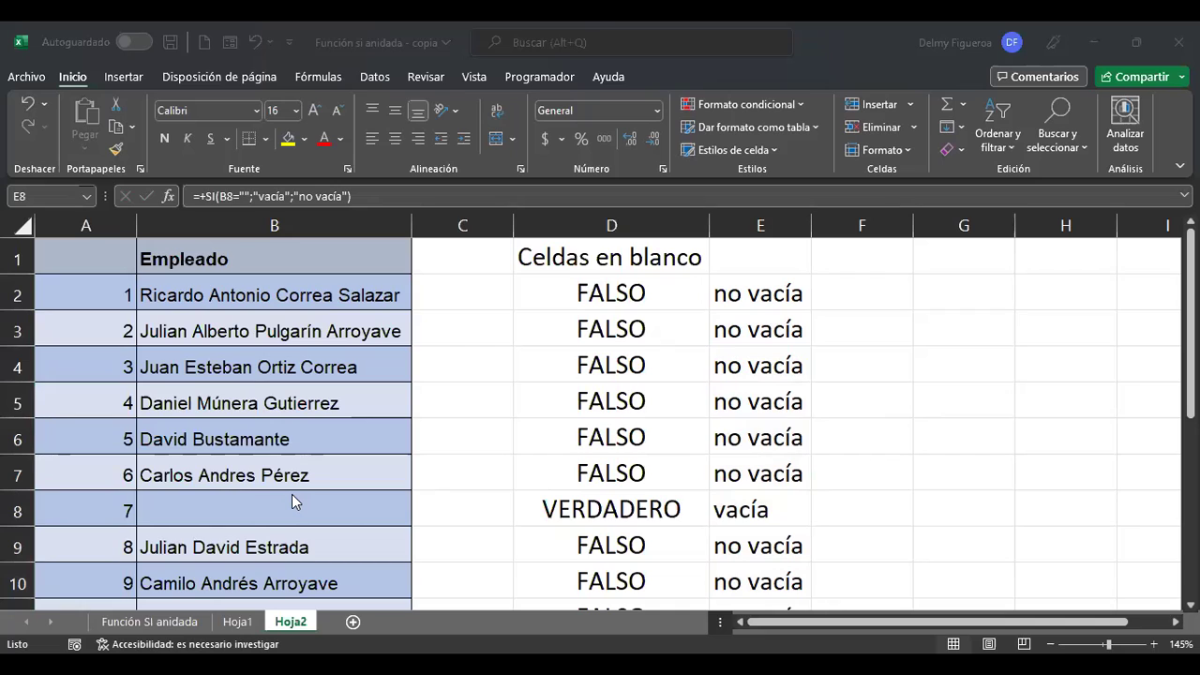
Enter the formula +SI(ESBLANCO(B2);"Vacío";"No vacío") in cell F2.
click(848, 298)
text(+)
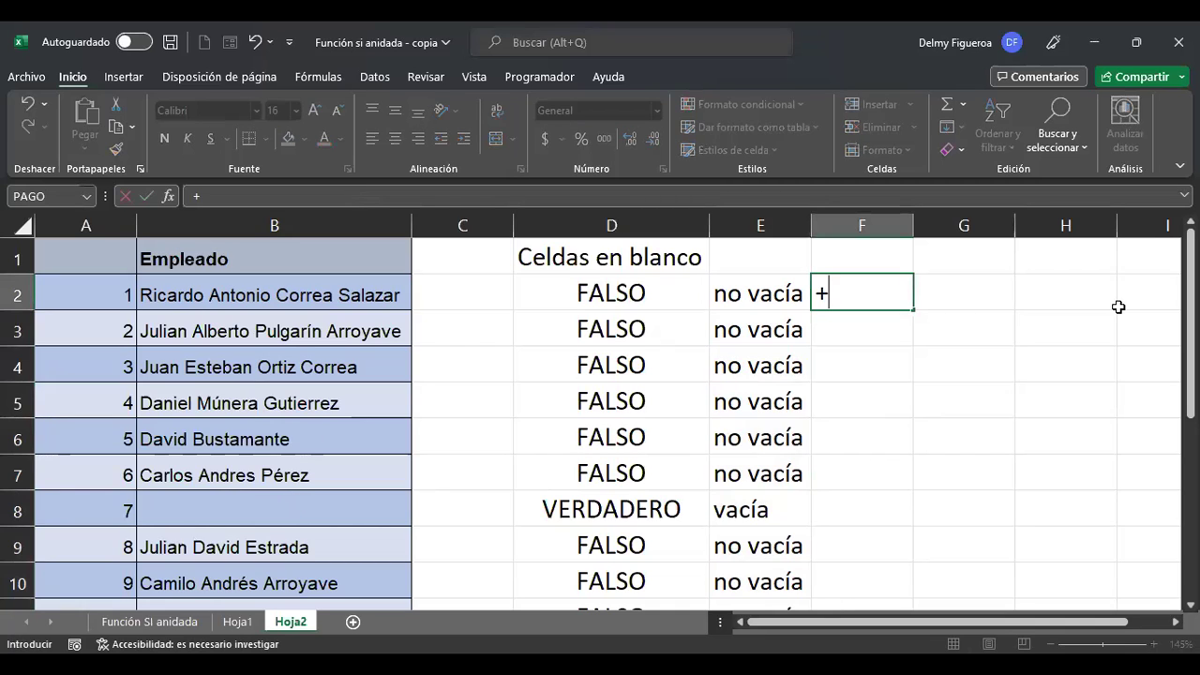
text(si)
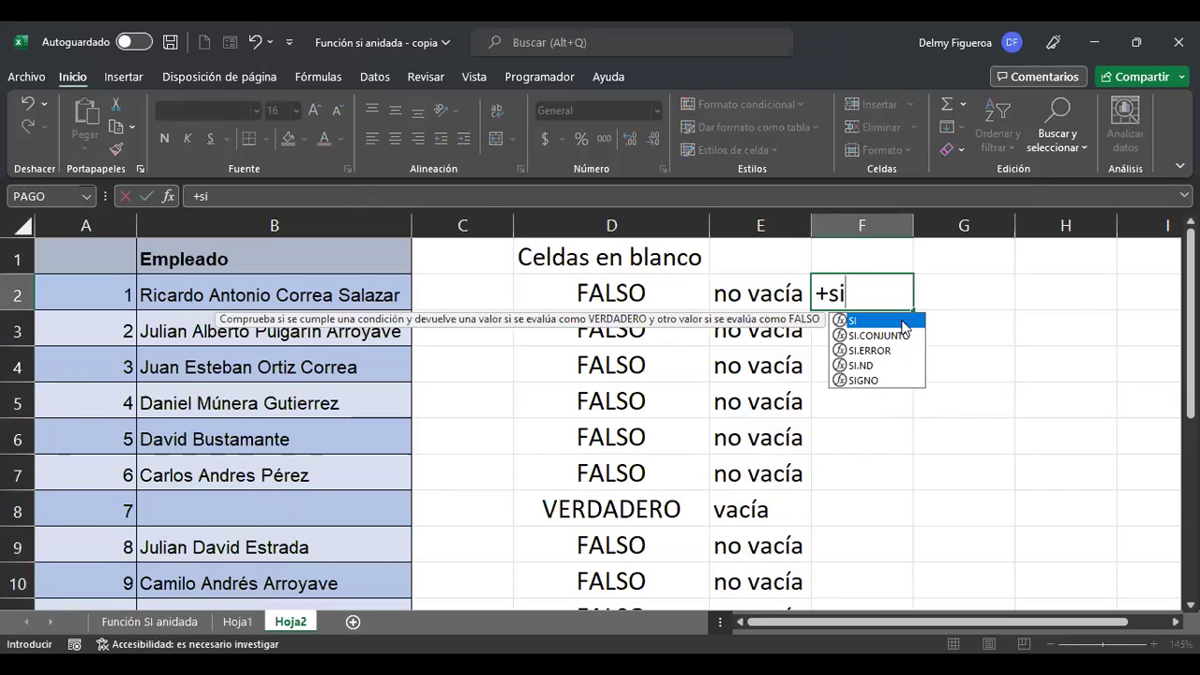
double_click(903, 321)
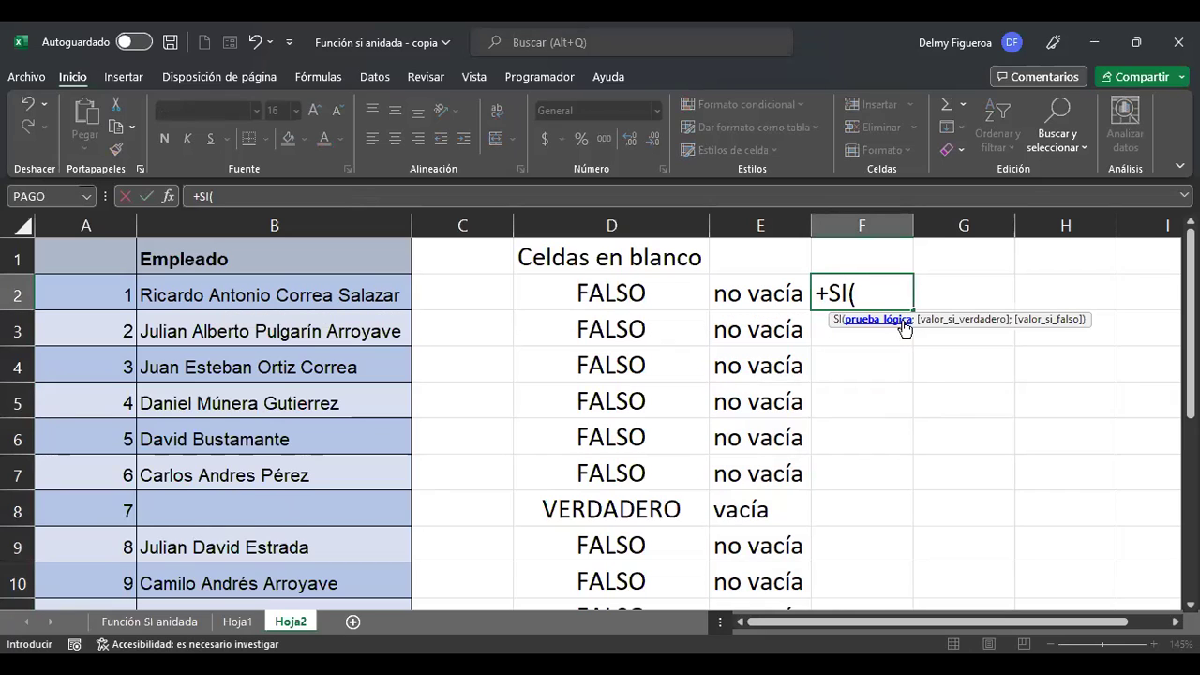
text(esblan)
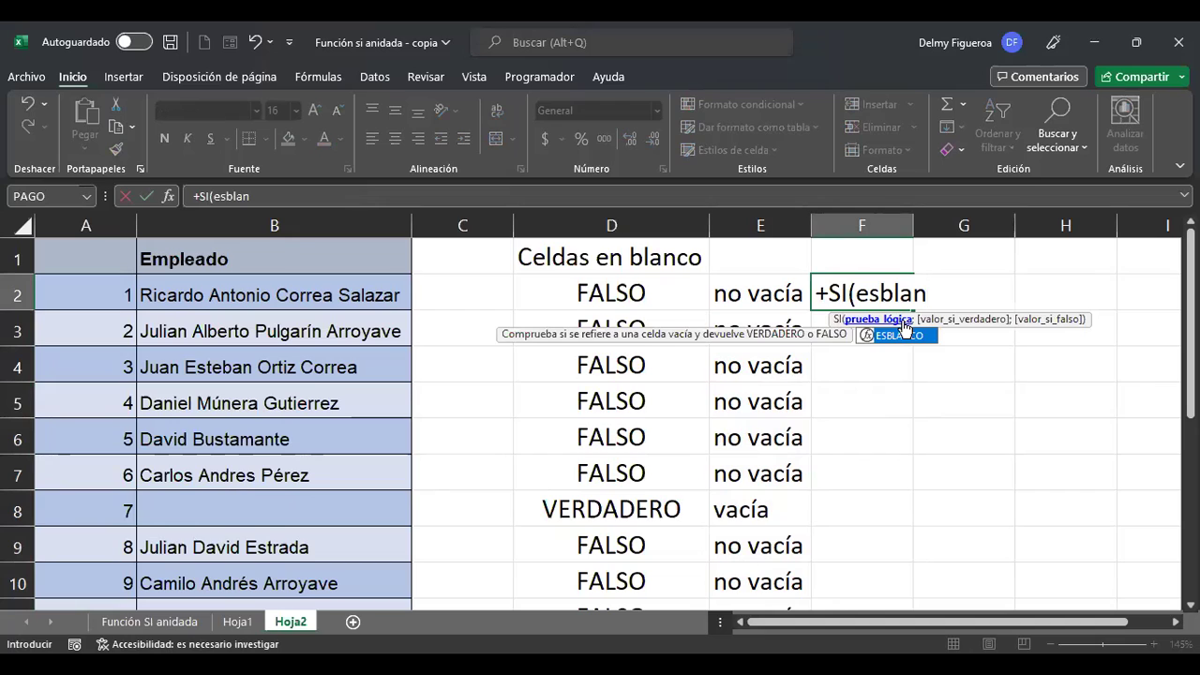
double_click(900, 335)
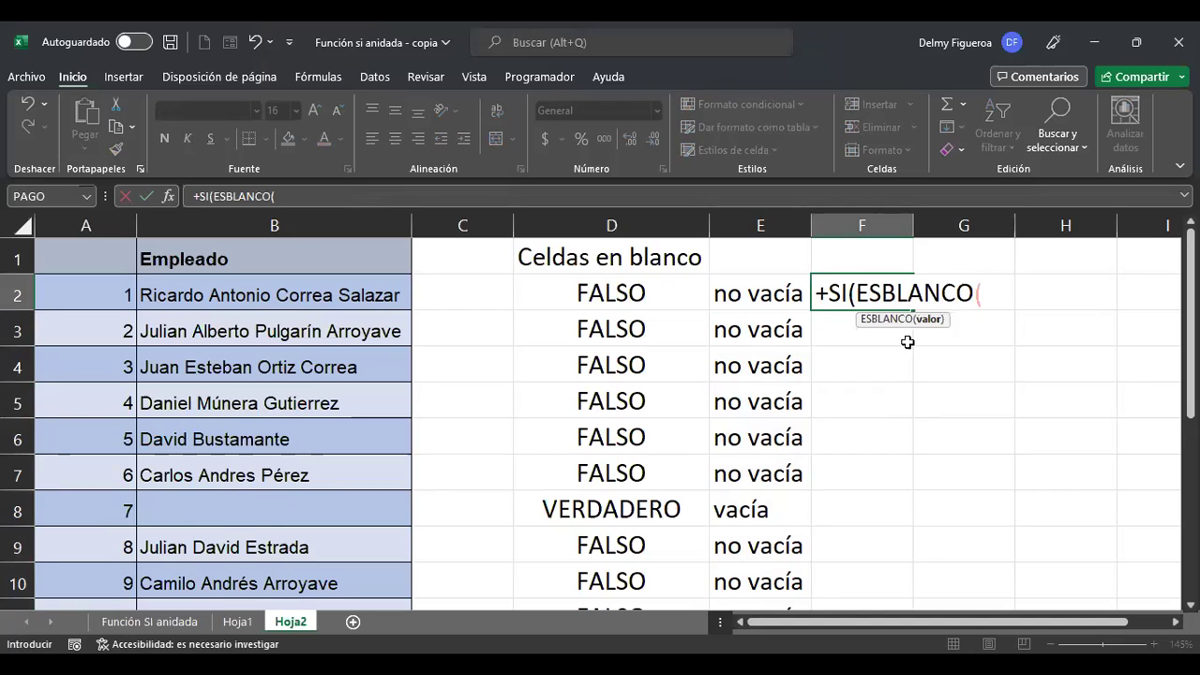
click(342, 295)
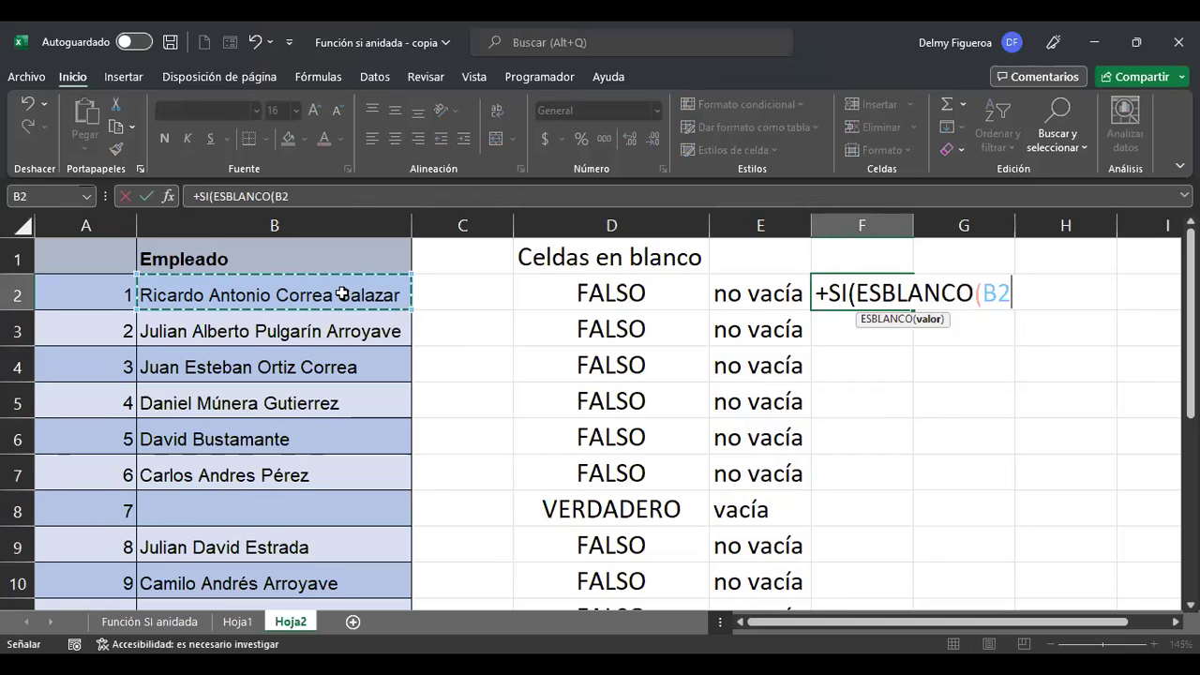
text();)
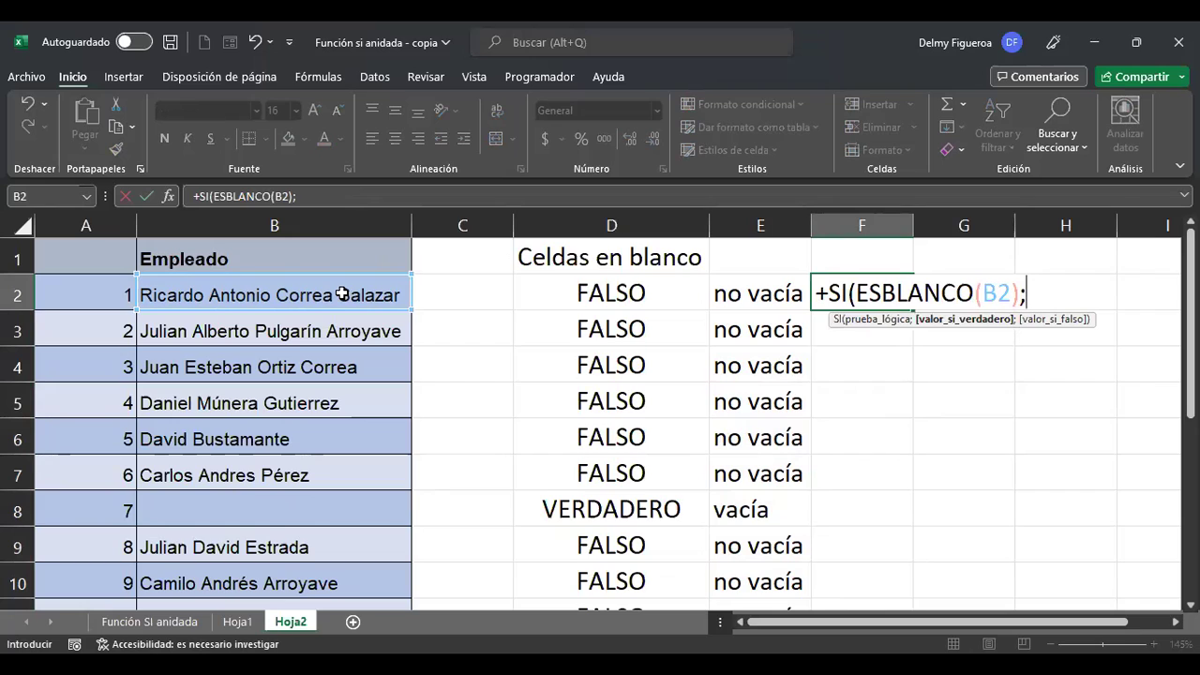
text("Vacío")
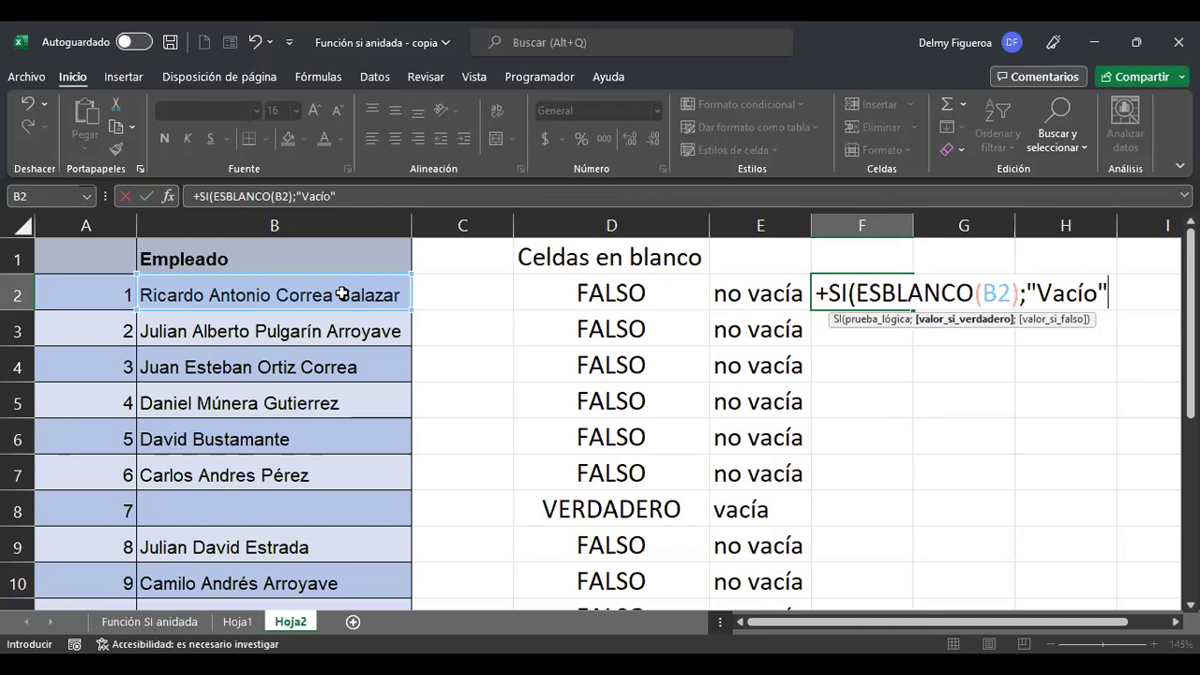
text(;)
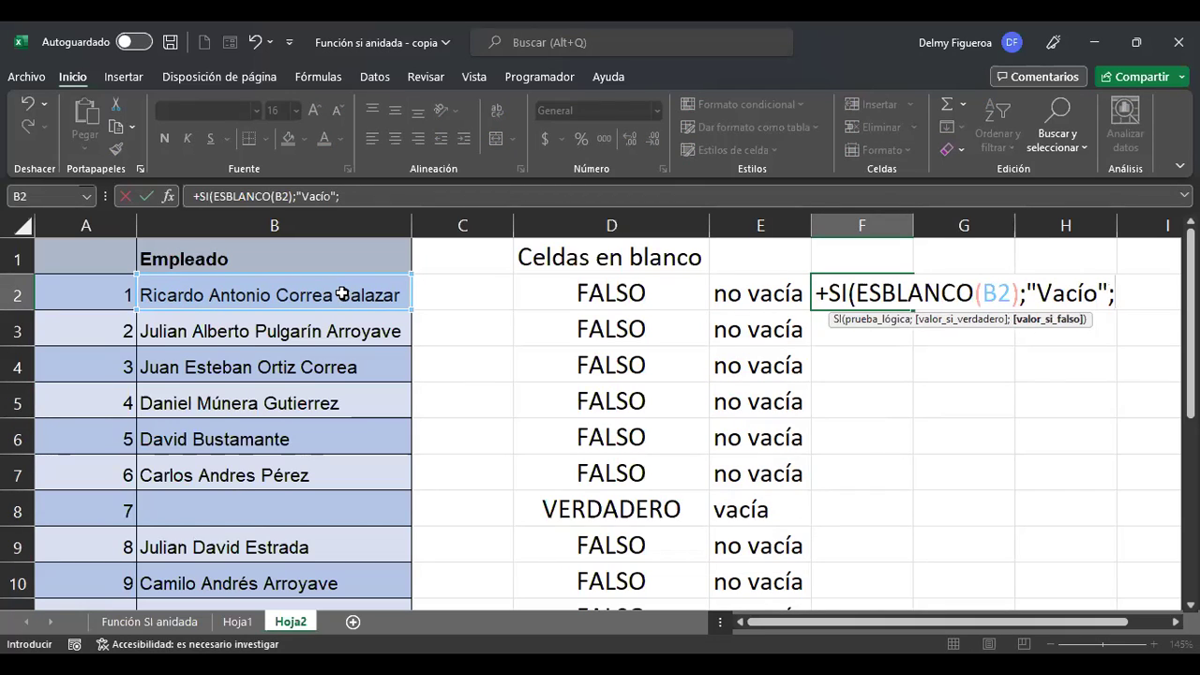
text(")
text(No vacío")
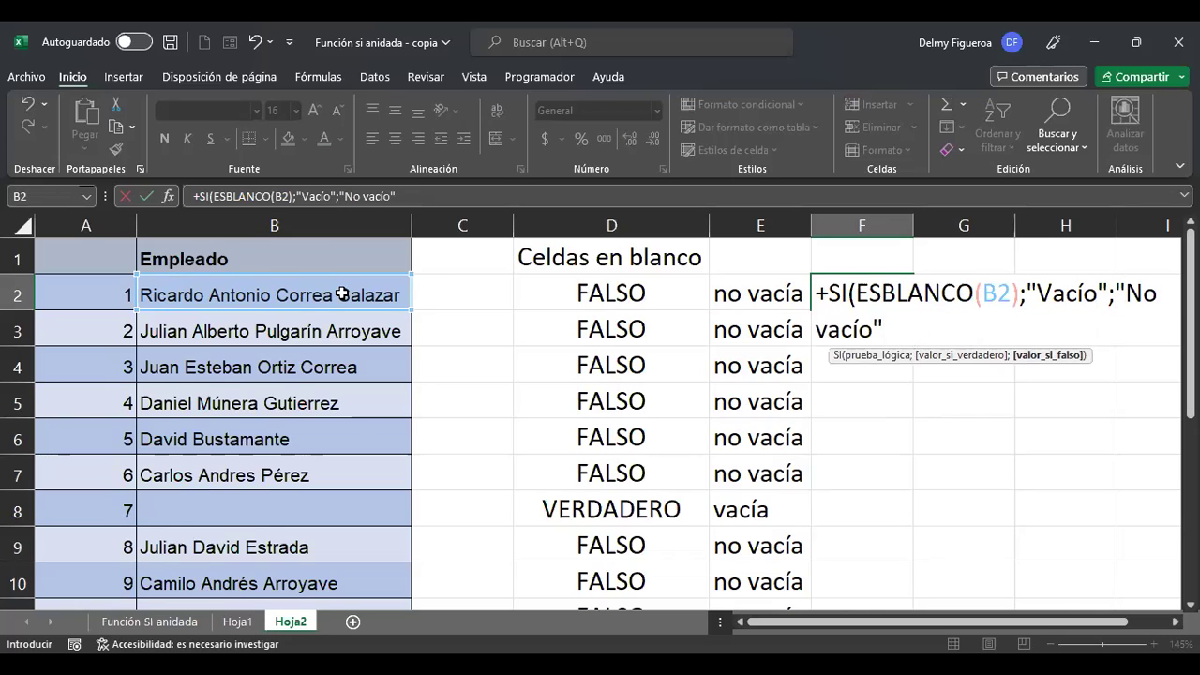
text())
key(Return)
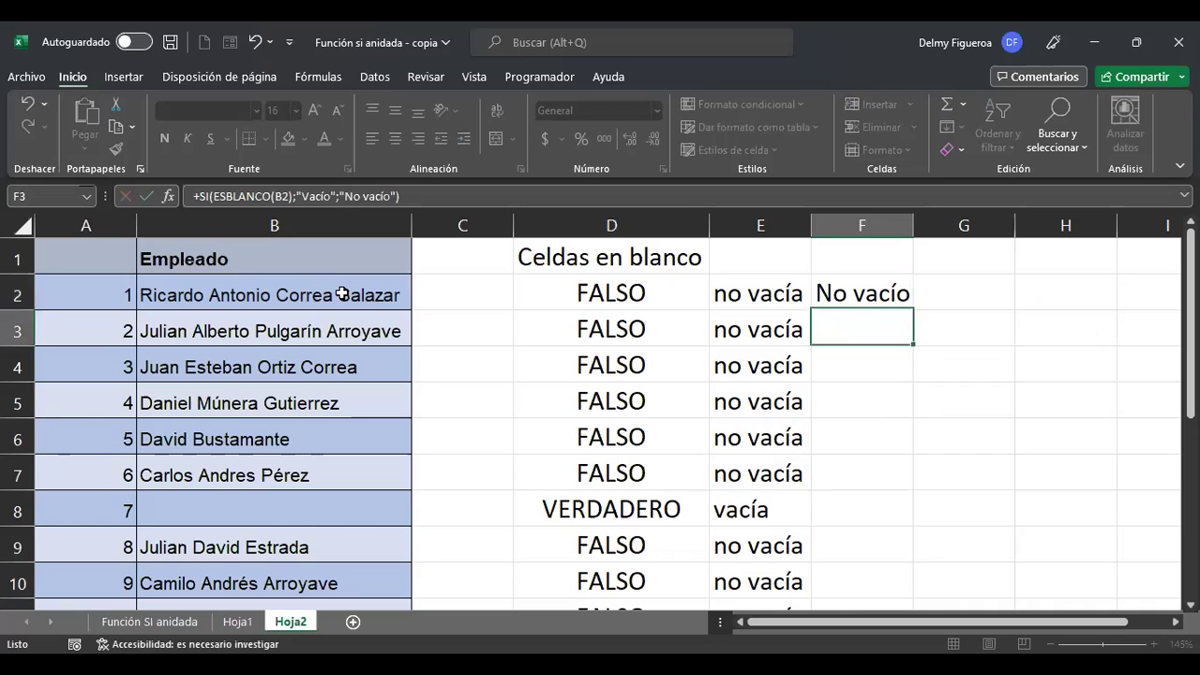
Review the combined SI and ESBLANCO formula in cell F2.
key(Up)
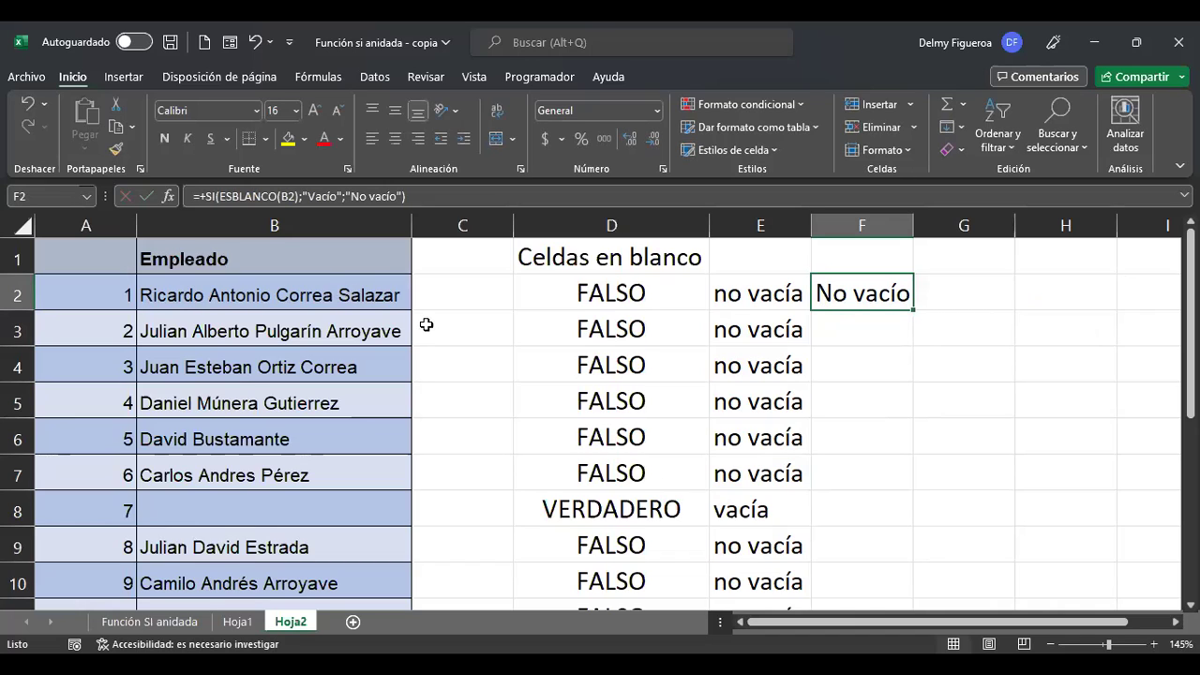
key(F2)
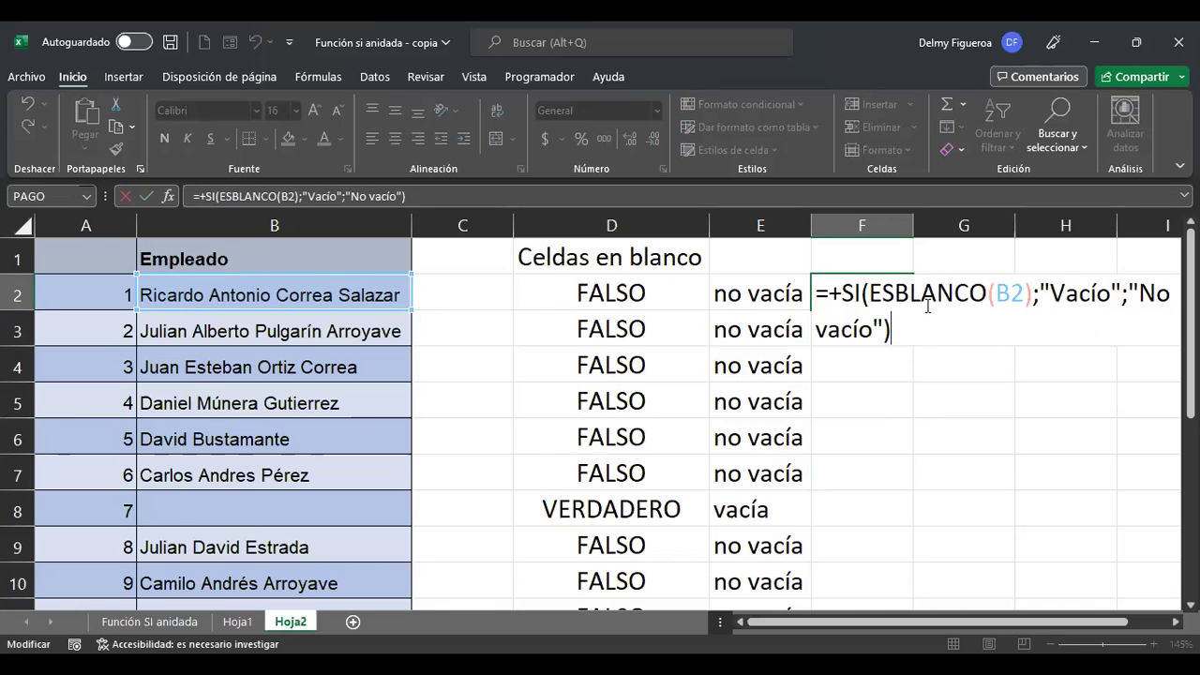
key(Return)
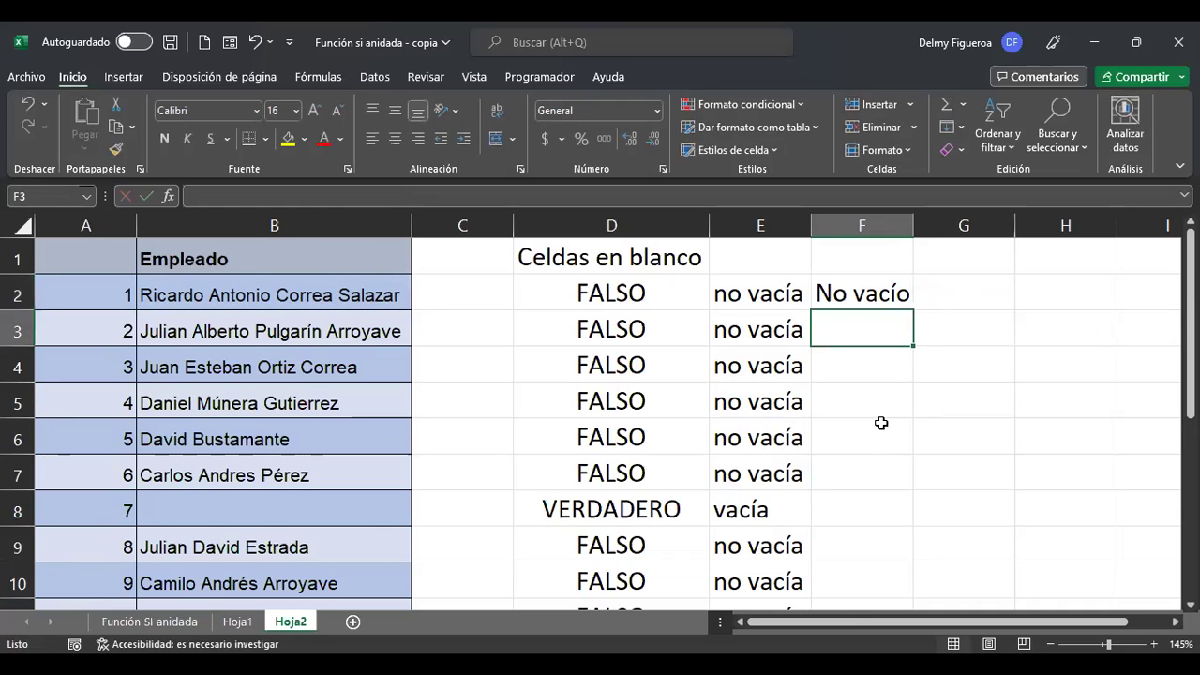